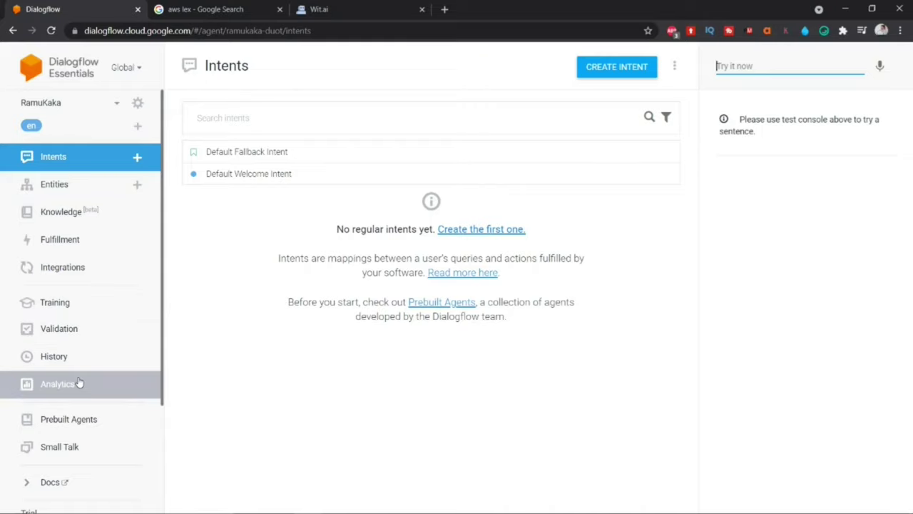
# Step: Highlight the Intents help text and open the 'Read more here' intents documentation
pyautogui.scroll(-2, 77, 381)
pyautogui.scroll(2, 77, 379)
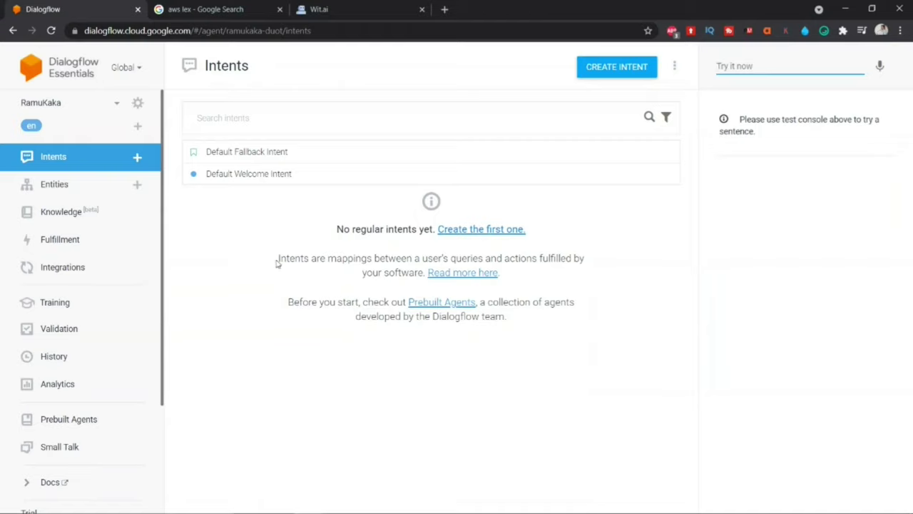
pyautogui.moveTo(277, 262); pyautogui.dragTo(306, 260)
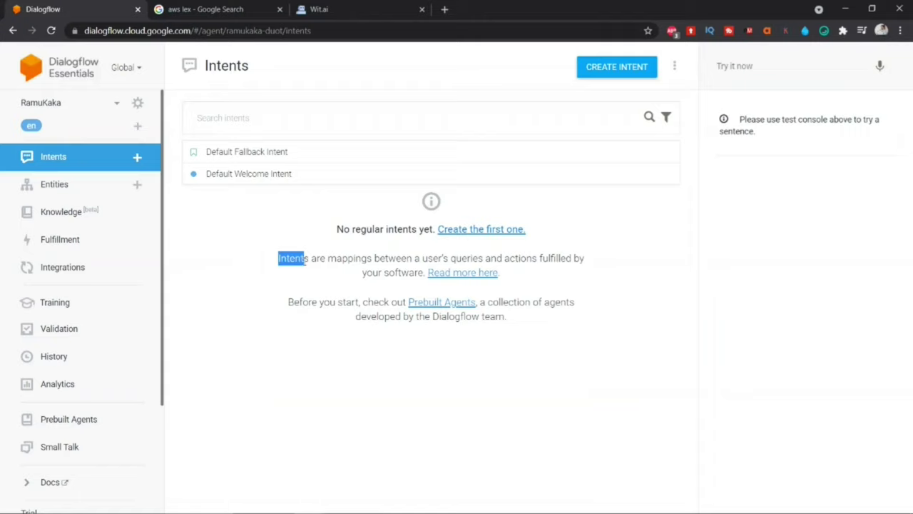
pyautogui.moveTo(278, 262); pyautogui.dragTo(423, 274)
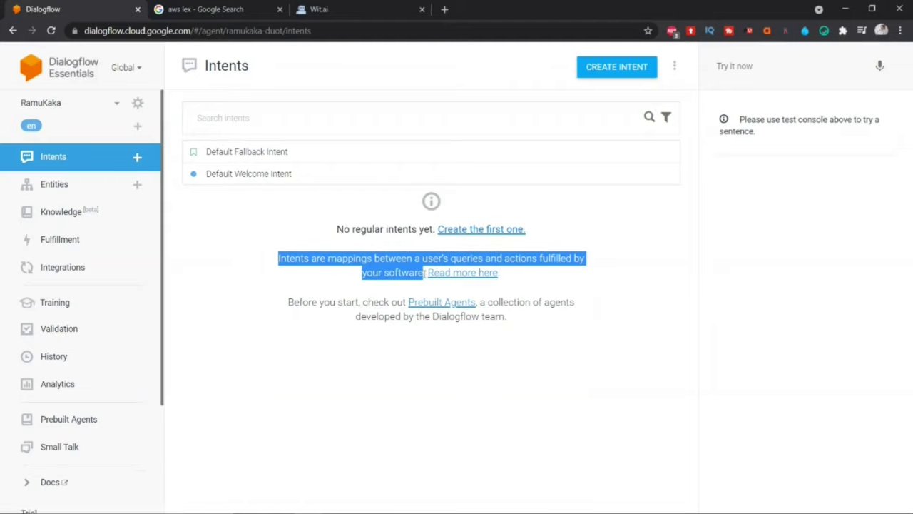
pyautogui.click(457, 272)
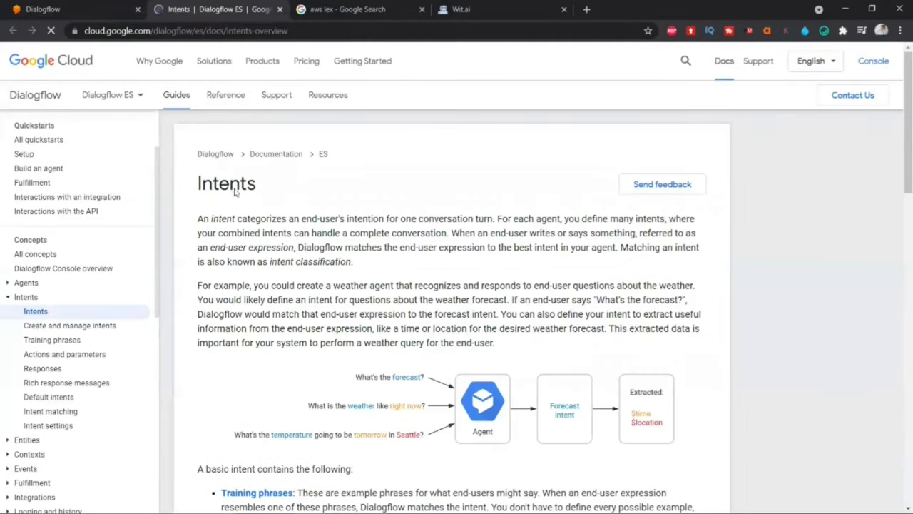
# Step: Skim the Intents documentation page and return to the Dialogflow console tab
pyautogui.scroll(-1, 265, 299)
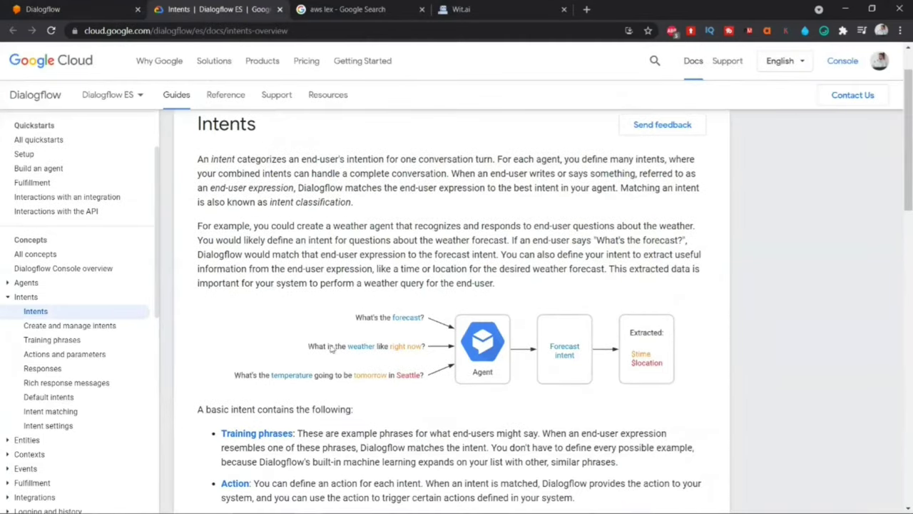
pyautogui.click(123, 6)
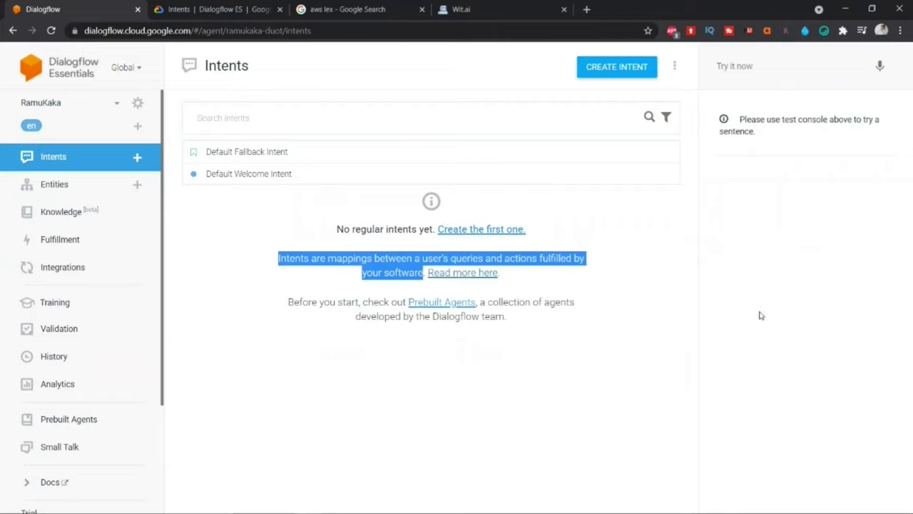
# Step: Send 'hello' as a test query and highlight the reply 'Greetings! How can I assist?'
pyautogui.click(757, 68)
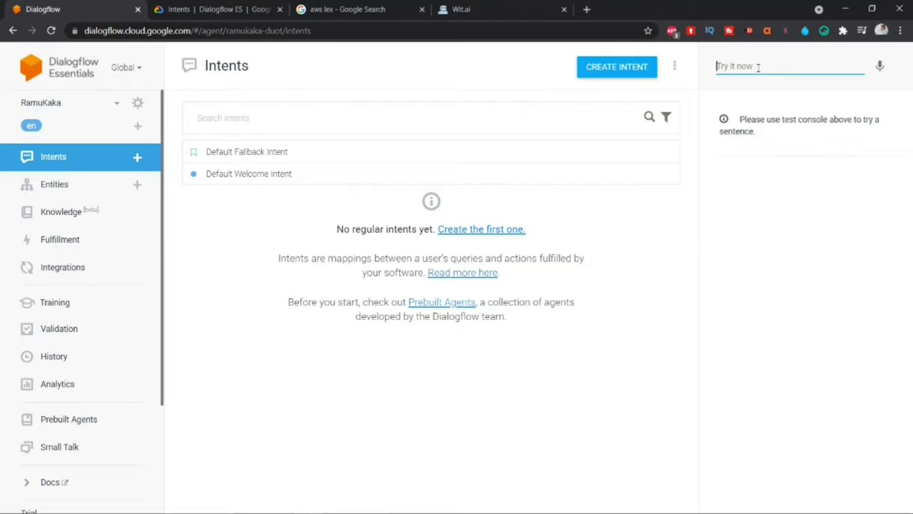
pyautogui.write('hello')
pyautogui.press('Return')
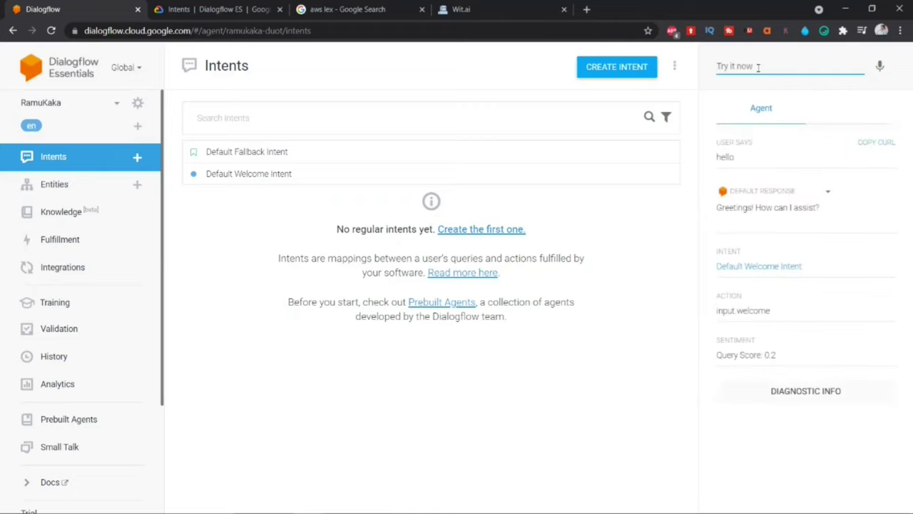
pyautogui.moveTo(716, 142); pyautogui.dragTo(736, 157)
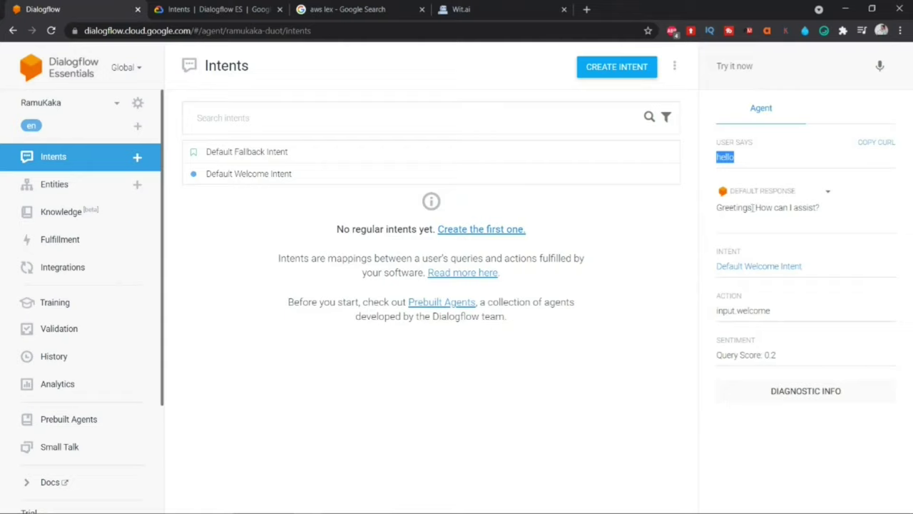
pyautogui.doubleClick(763, 207)
pyautogui.moveTo(782, 207); pyautogui.dragTo(812, 207)
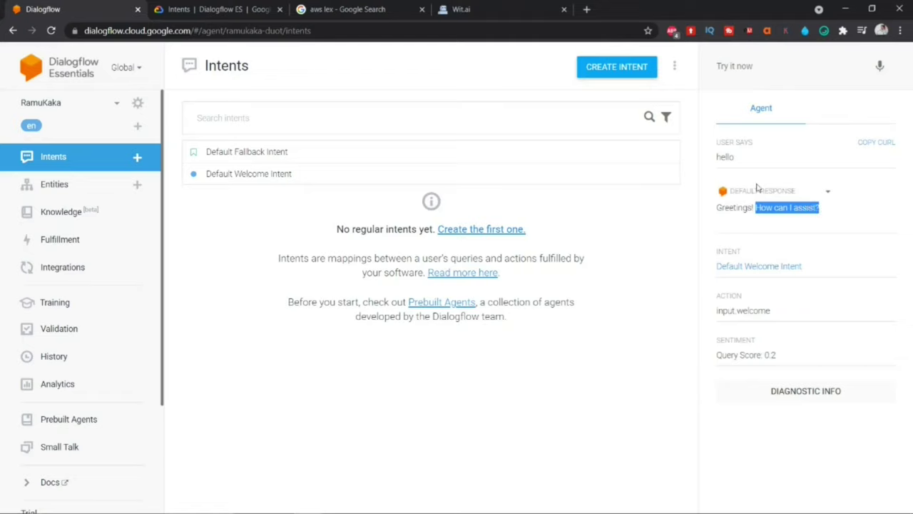
pyautogui.moveTo(717, 207); pyautogui.dragTo(822, 210)
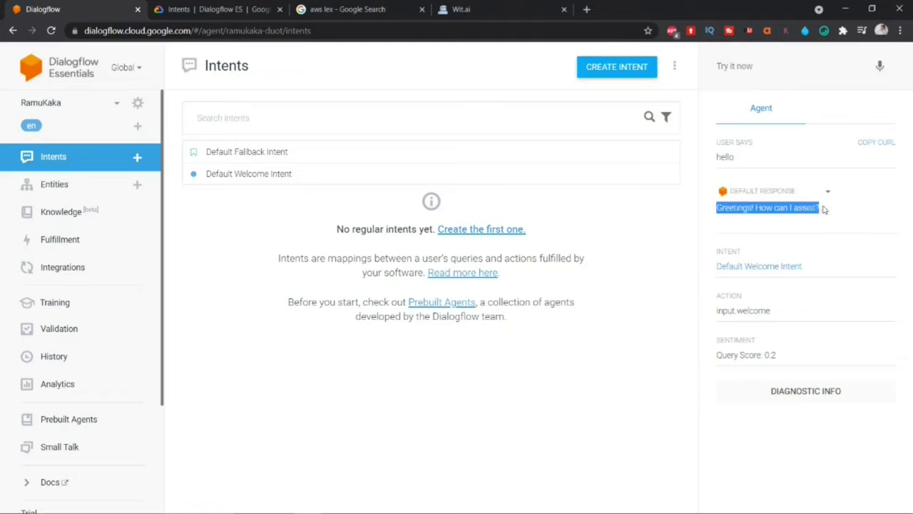
# Step: Highlight the matched Default Welcome Intent and its action input.welcome
pyautogui.click(716, 252)
pyautogui.moveTo(730, 247); pyautogui.dragTo(750, 254)
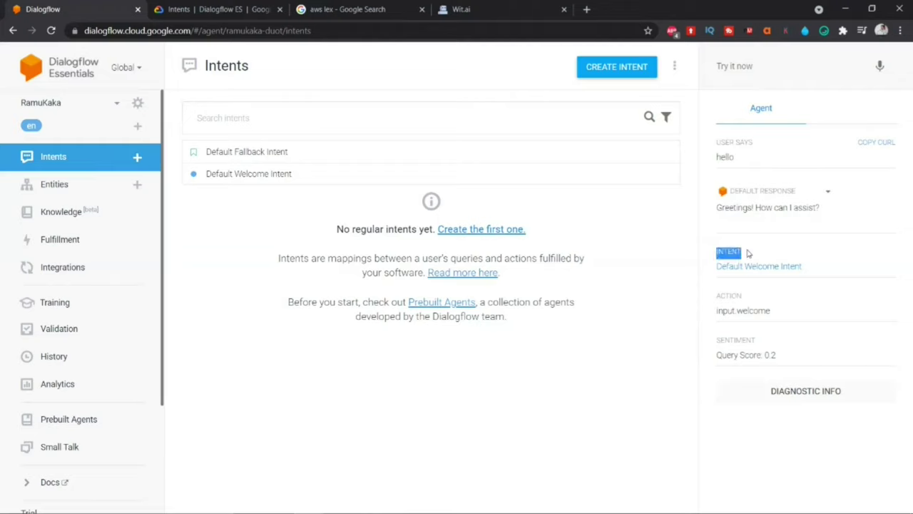
pyautogui.click(718, 159)
pyautogui.moveTo(718, 158); pyautogui.dragTo(735, 159)
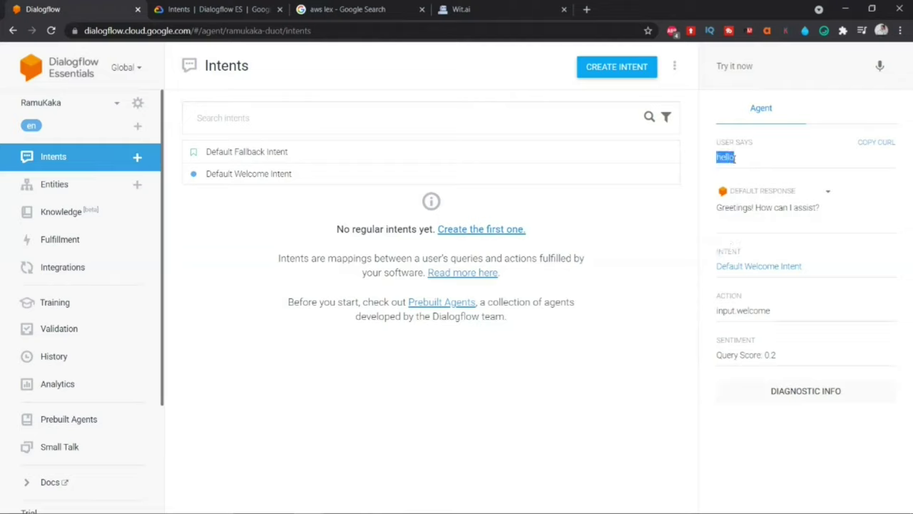
pyautogui.click(663, 255)
pyautogui.moveTo(717, 252); pyautogui.dragTo(811, 268)
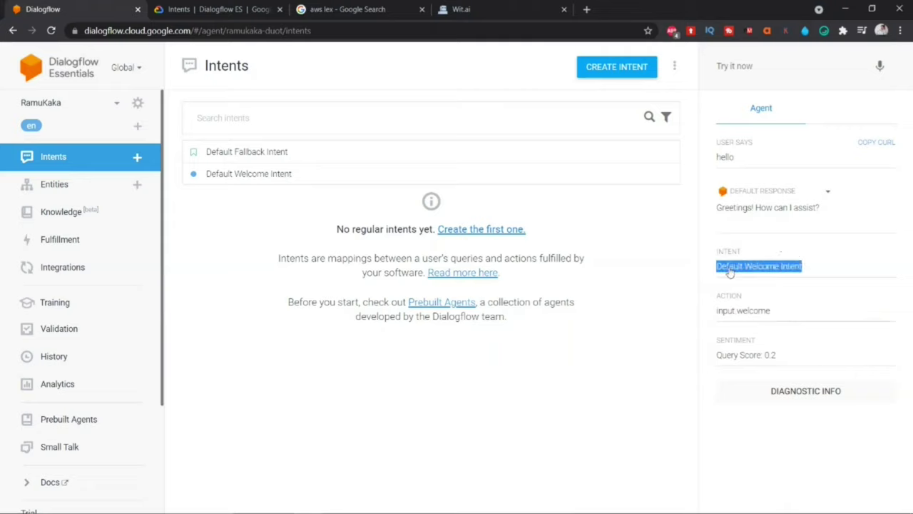
pyautogui.moveTo(716, 293); pyautogui.dragTo(777, 311)
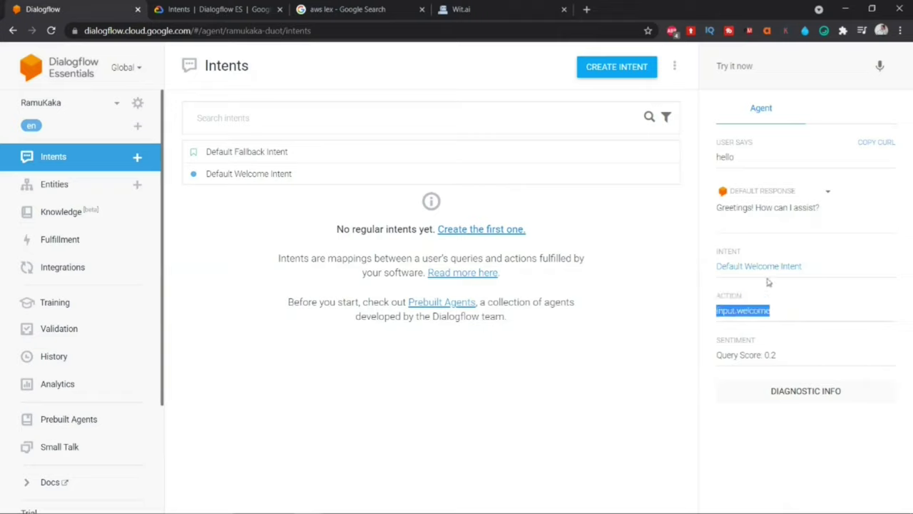
pyautogui.moveTo(716, 208); pyautogui.dragTo(820, 209)
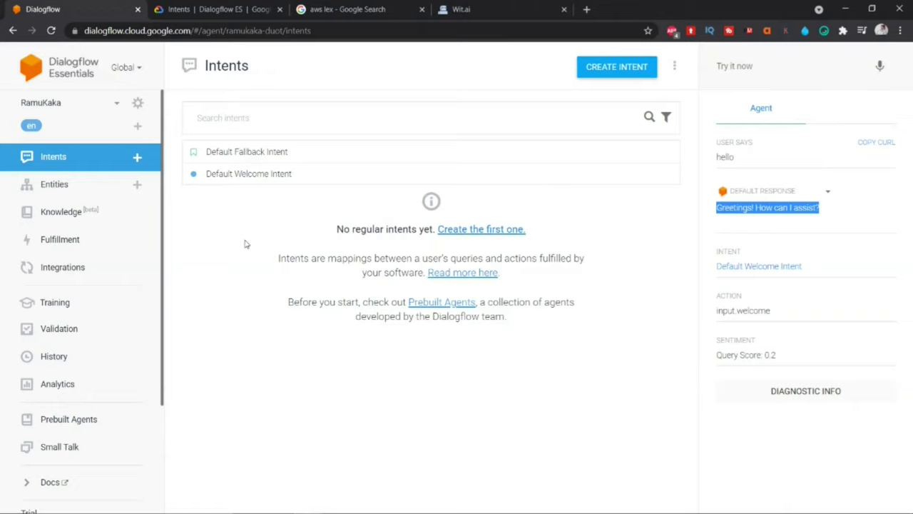
pyautogui.click(744, 65)
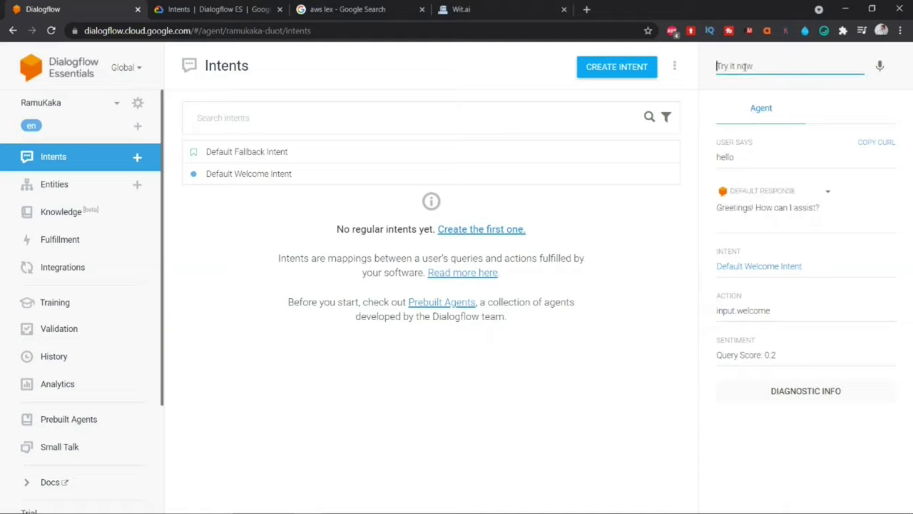
# Step: Test 'how are you' and note it falls to the Default Fallback Intent with 'What was that?'
pyautogui.write('how are you')
pyautogui.press('Return')
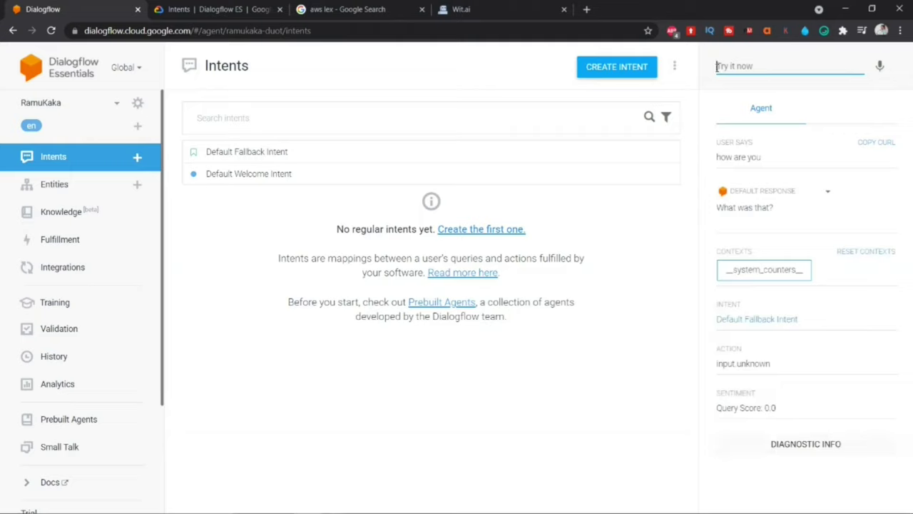
pyautogui.moveTo(718, 207); pyautogui.dragTo(775, 208)
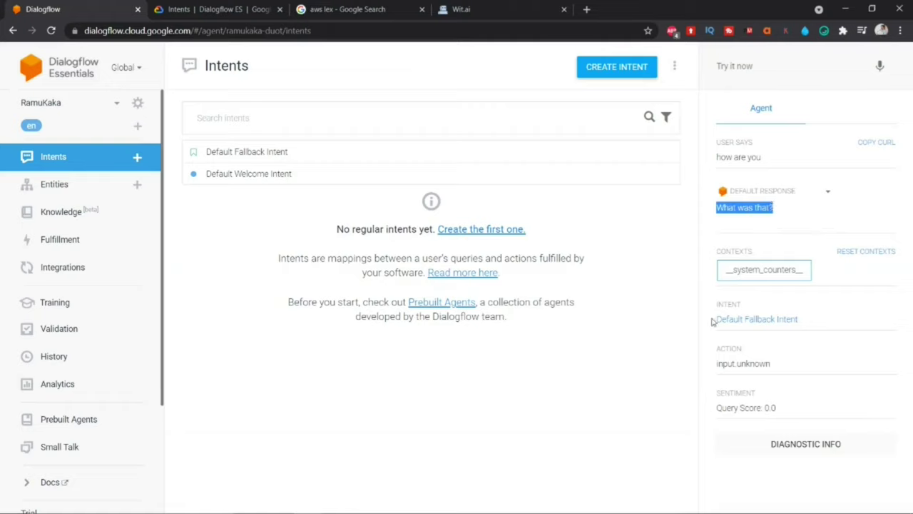
pyautogui.moveTo(712, 320); pyautogui.dragTo(798, 319)
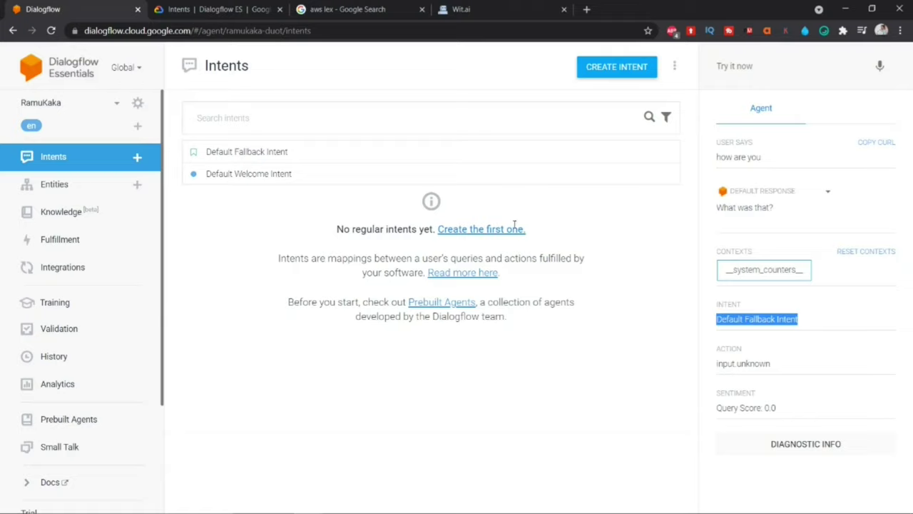
# Step: Test 'hola' and confirm it matches the Default Welcome Intent
pyautogui.click(753, 66)
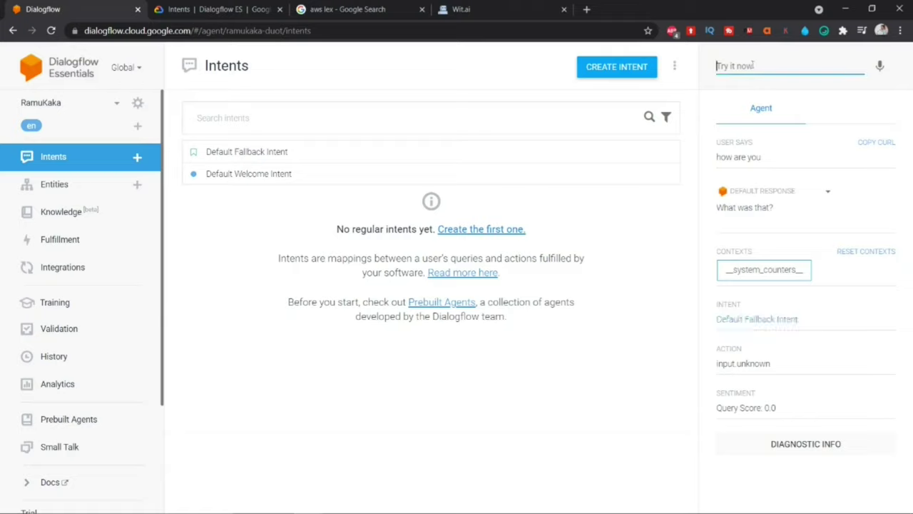
pyautogui.write('hola')
pyautogui.press('Return')
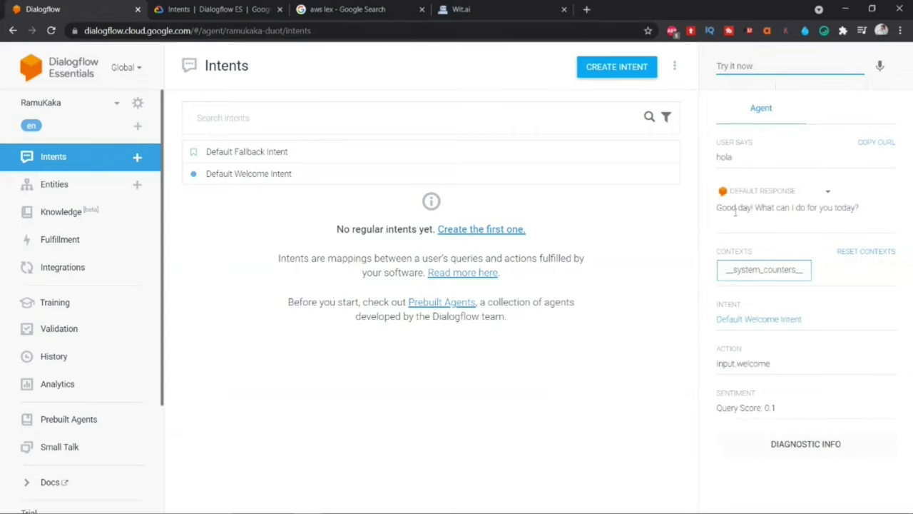
pyautogui.moveTo(716, 207); pyautogui.dragTo(854, 208)
pyautogui.moveTo(716, 319); pyautogui.dragTo(804, 319)
# Step: Test 'gracias' and note it falls back with 'What was that?'
pyautogui.click(753, 68)
pyautogui.write('gracias')
pyautogui.press('Return')
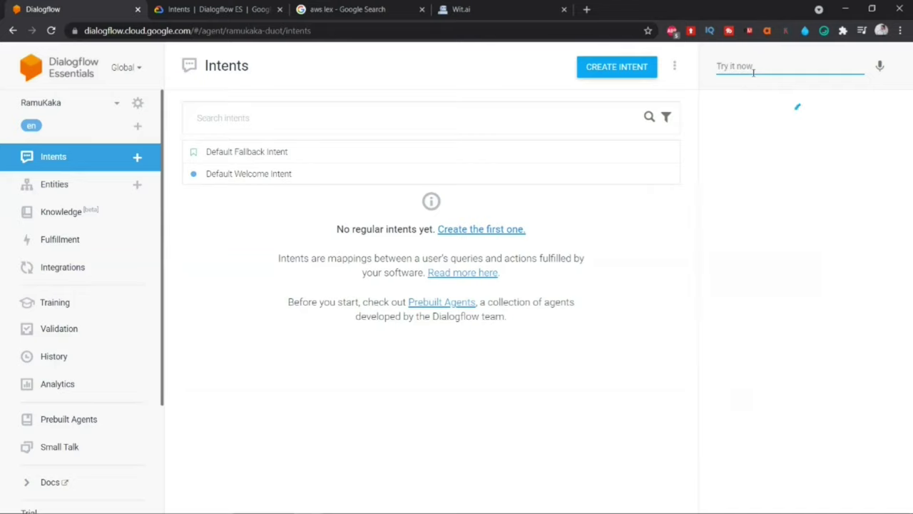
pyautogui.moveTo(717, 207); pyautogui.dragTo(779, 210)
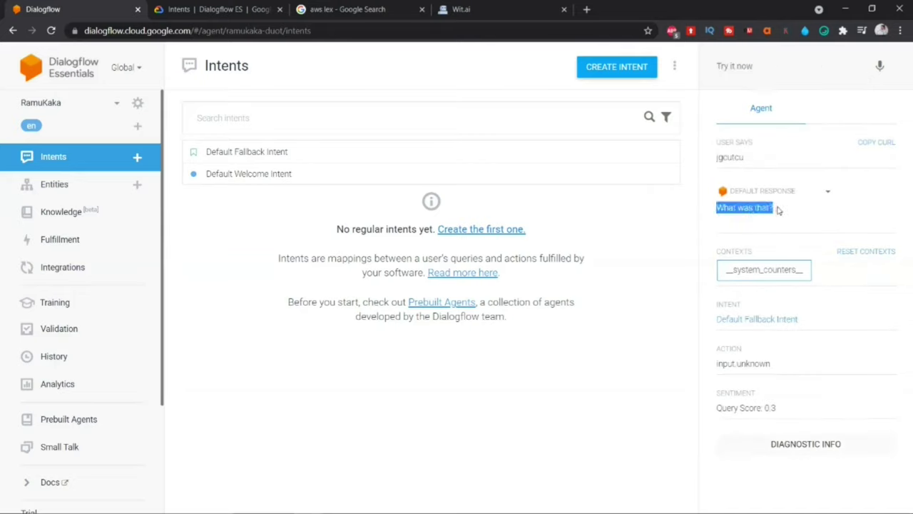
pyautogui.moveTo(715, 319); pyautogui.dragTo(802, 323)
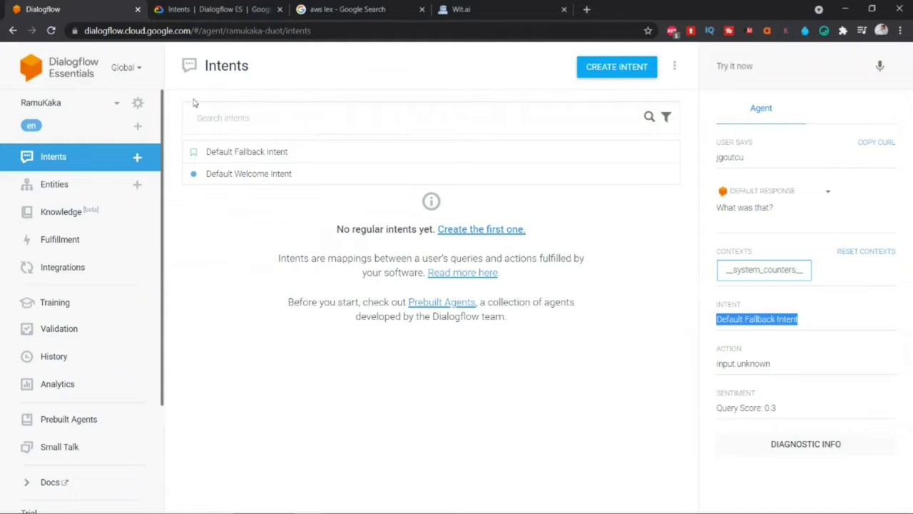
# Step: Create a new intent, name it 'help' and save it
pyautogui.click(599, 72)
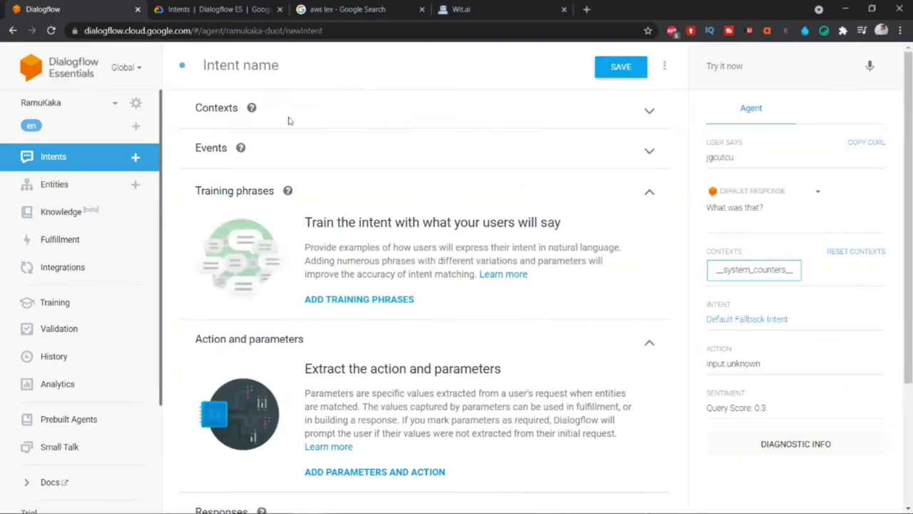
pyautogui.click(218, 63)
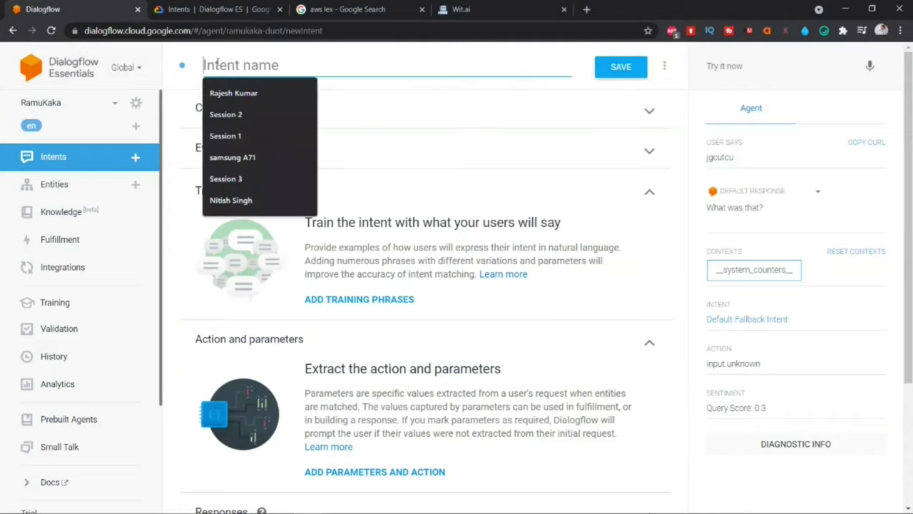
pyautogui.write('help')
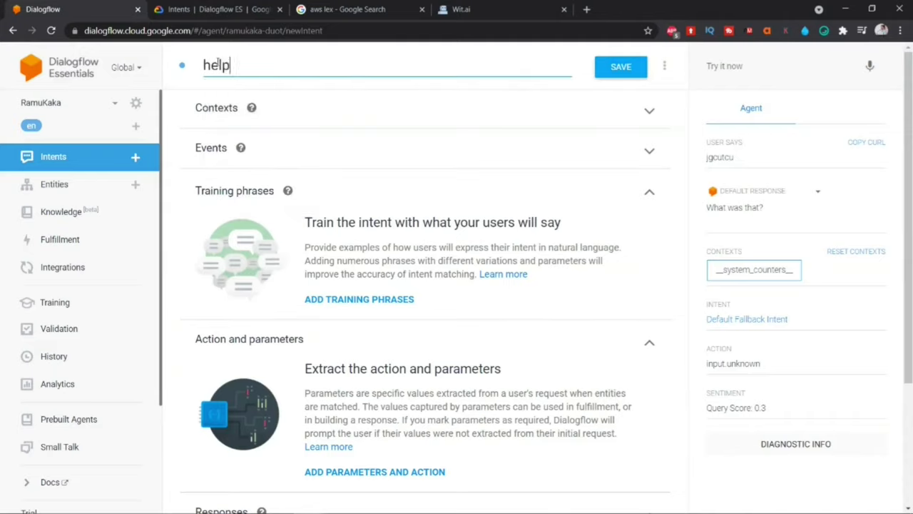
pyautogui.click(621, 67)
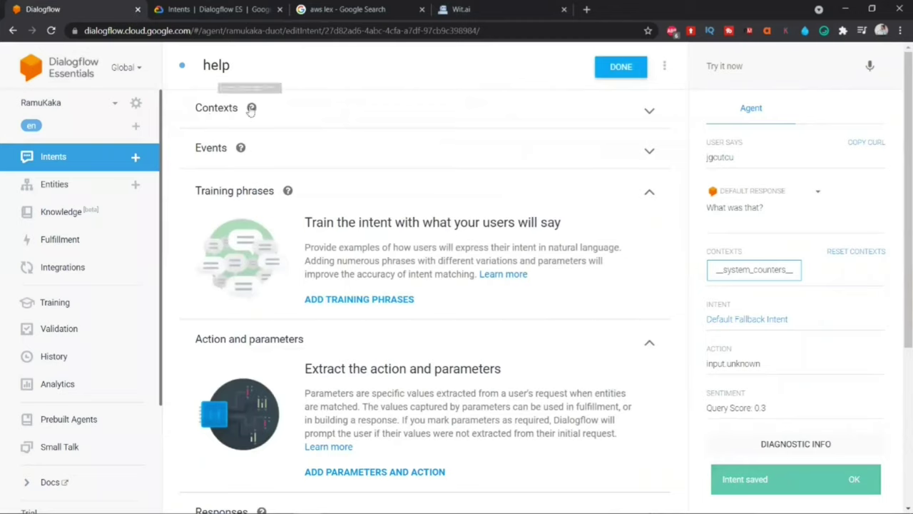
# Step: Read the training-phrase guidance and open an empty training-phrase entry on the help intent
pyautogui.moveTo(252, 108)
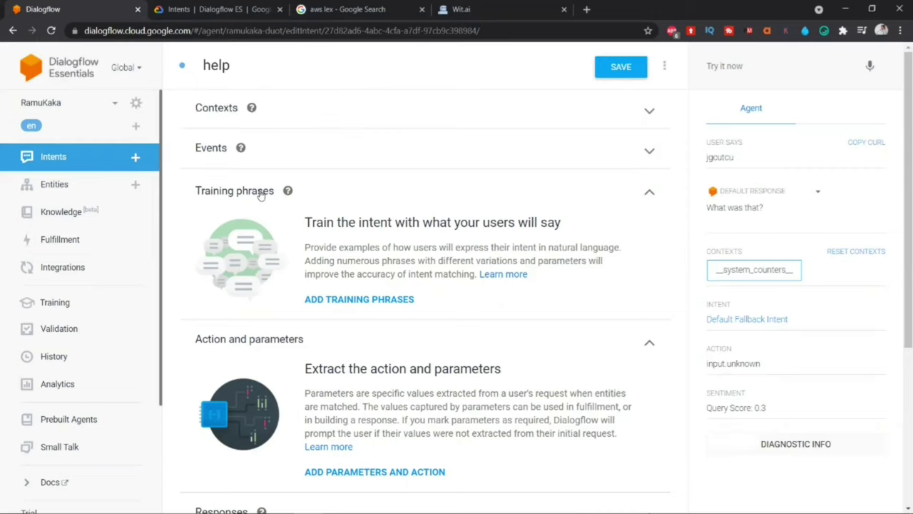
pyautogui.moveTo(287, 194)
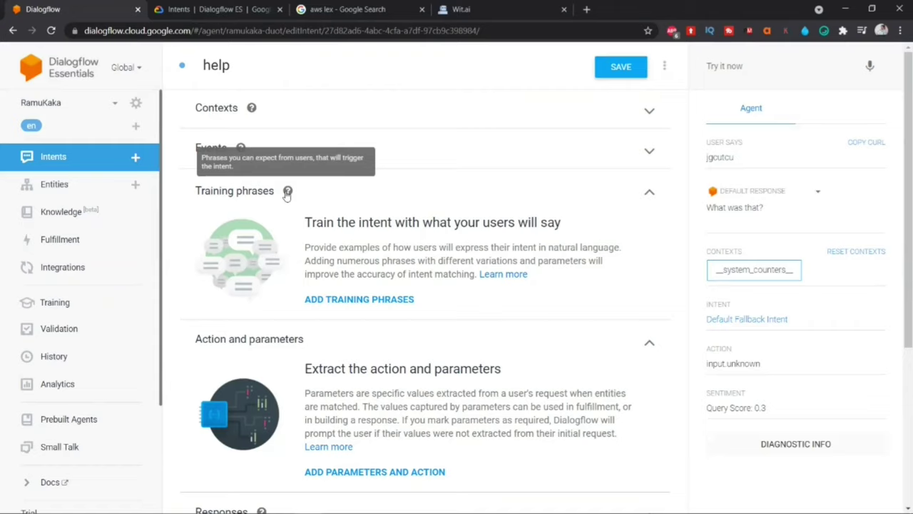
pyautogui.moveTo(305, 247); pyautogui.dragTo(623, 253)
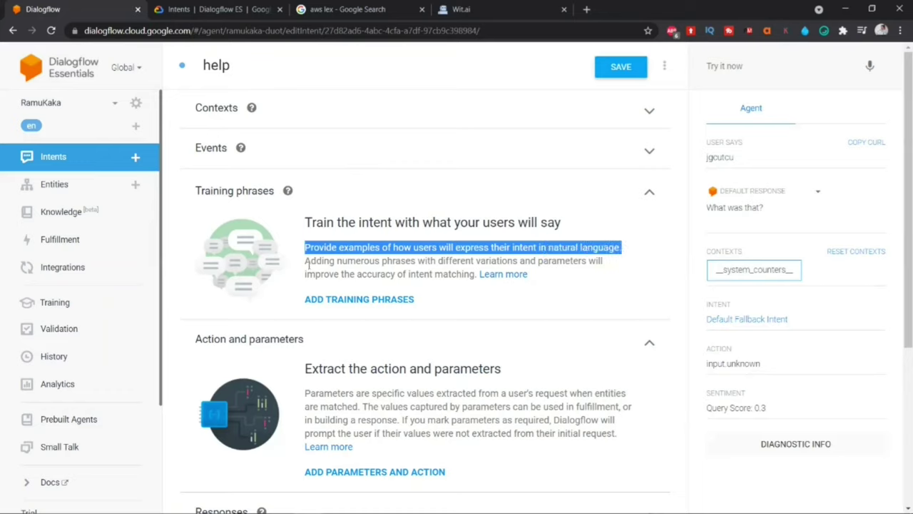
pyautogui.moveTo(308, 265); pyautogui.dragTo(475, 274)
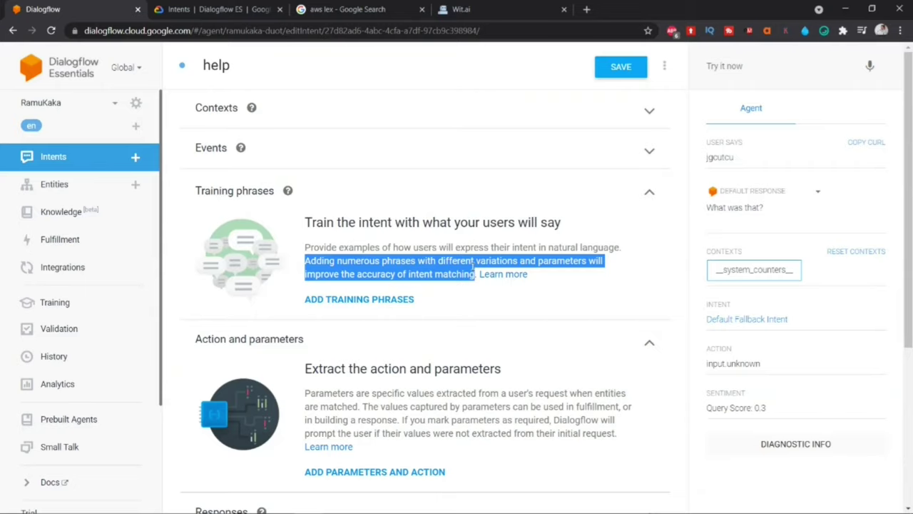
pyautogui.click(343, 303)
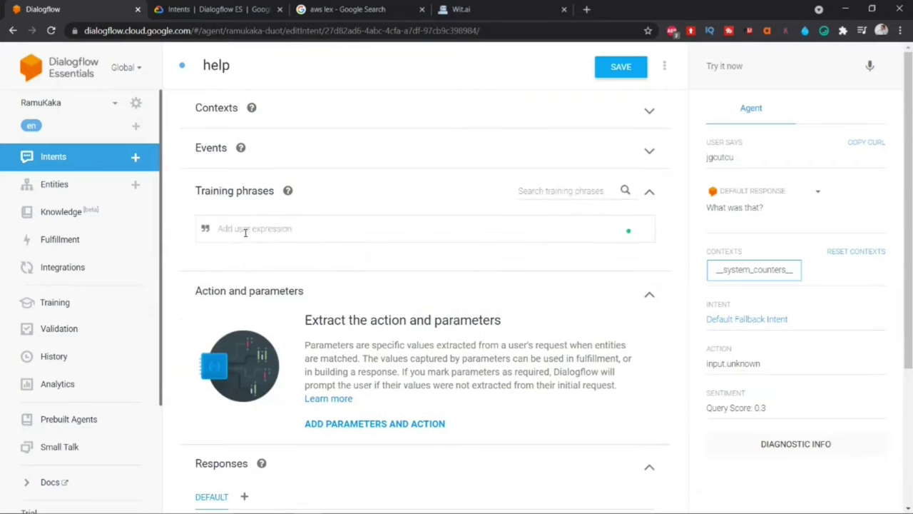
# Step: Add training phrases 'please help me', 'I am stuck,please help me' and 'Could you please help me'
pyautogui.write('please help me')
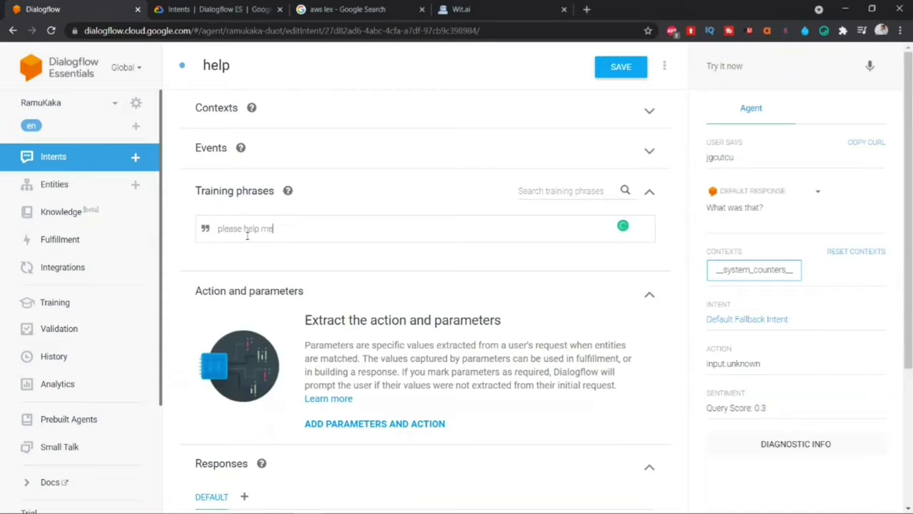
pyautogui.press('Return')
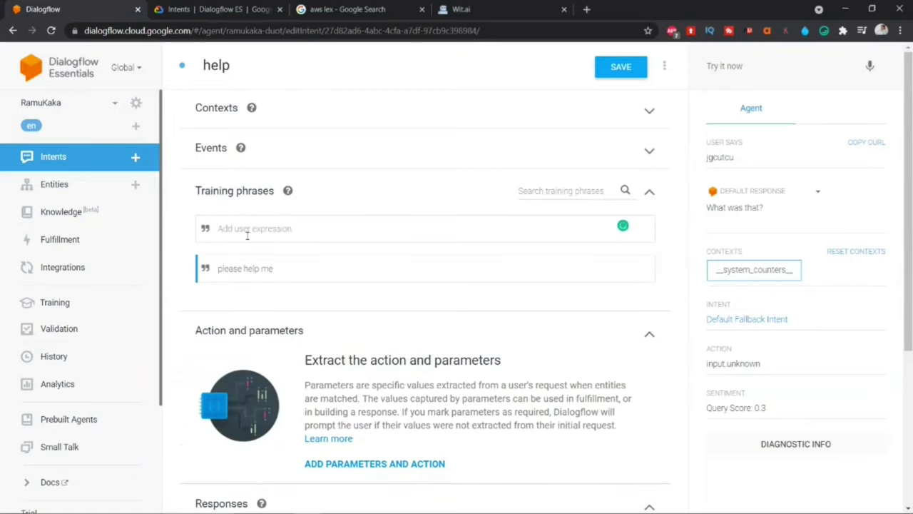
pyautogui.write('I am stuck,please help me')
pyautogui.press('Return')
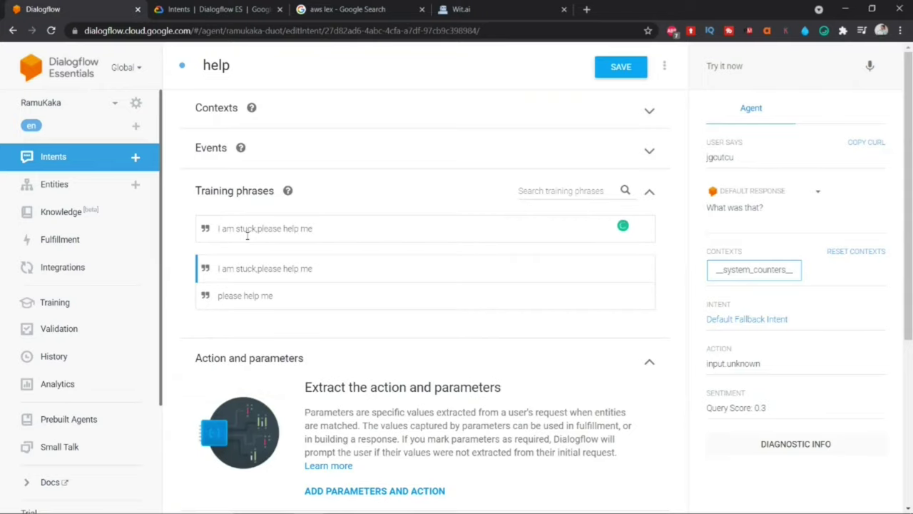
pyautogui.moveTo(314, 228); pyautogui.dragTo(216, 227)
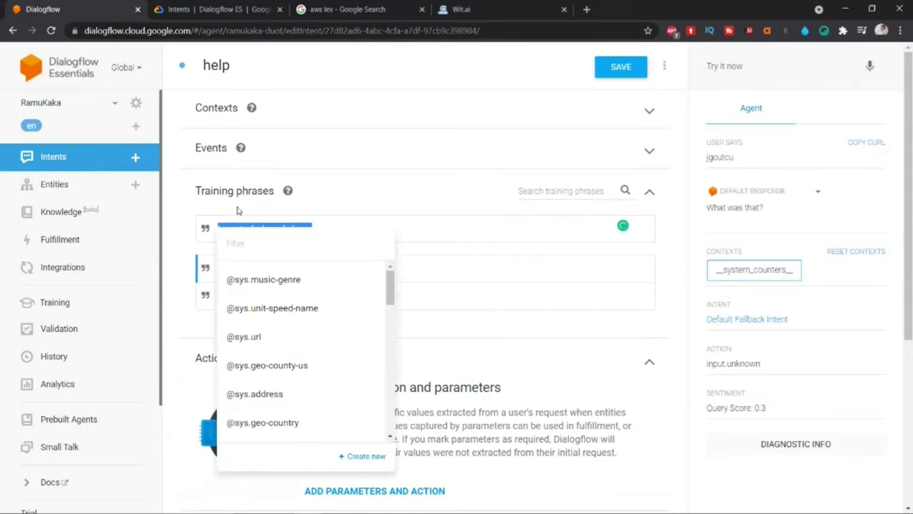
pyautogui.write('Could you pleas')
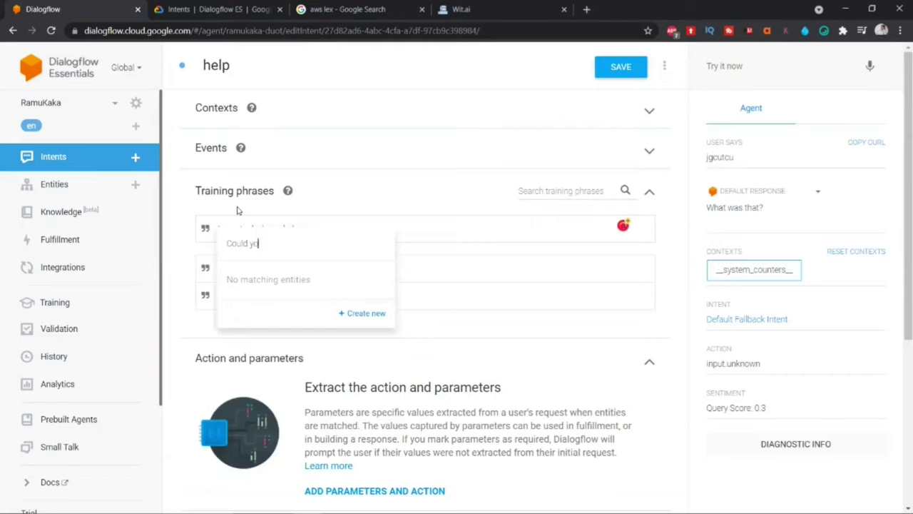
pyautogui.press('BackSpace')
pyautogui.press('BackSpace')
pyautogui.press('BackSpace')
pyautogui.press('BackSpace')
pyautogui.write('ease help me')
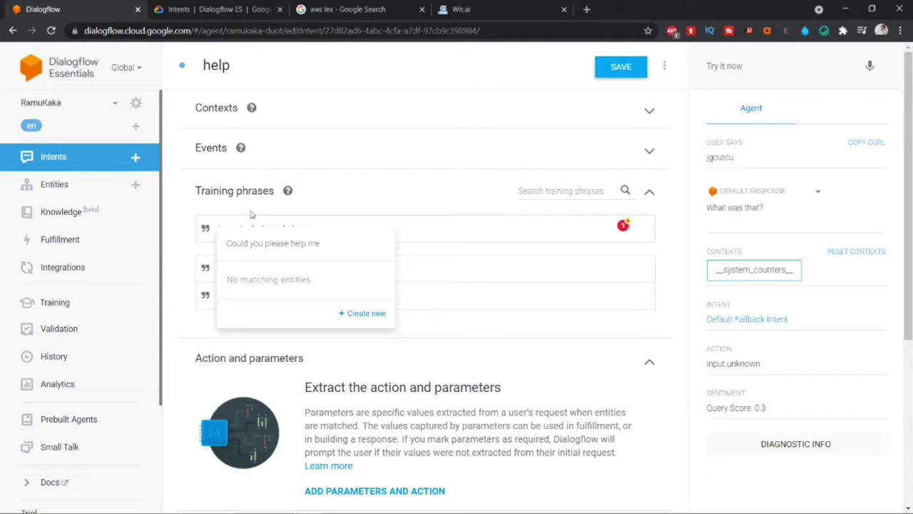
pyautogui.click(435, 235)
pyautogui.press('Return')
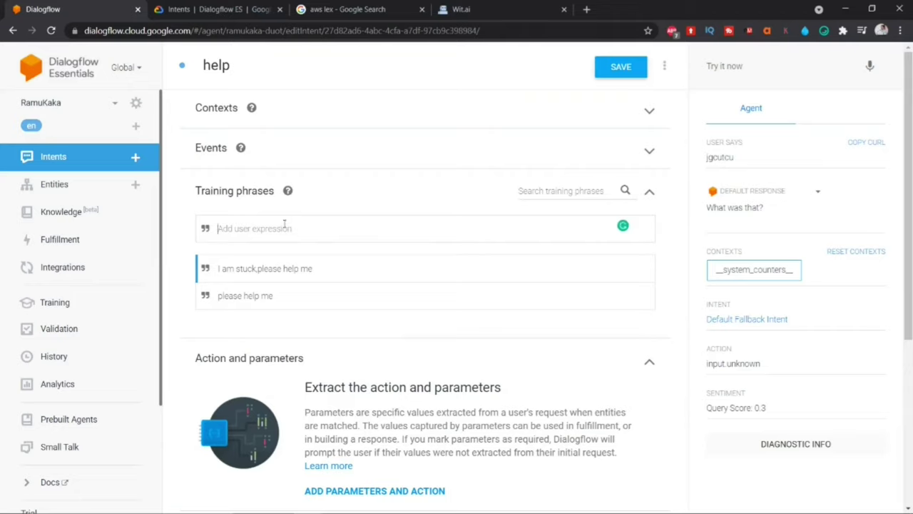
# Step: Add 'could you please help me!', 'help me' and spell-corrected 'I don't know what to do', then save
pyautogui.write('could you please help me!')
pyautogui.press('Return')
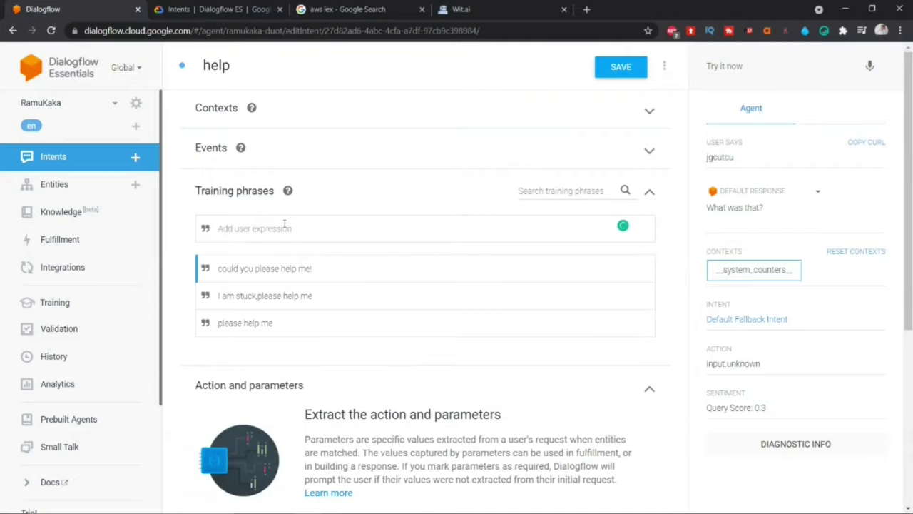
pyautogui.write('help me')
pyautogui.press('Return')
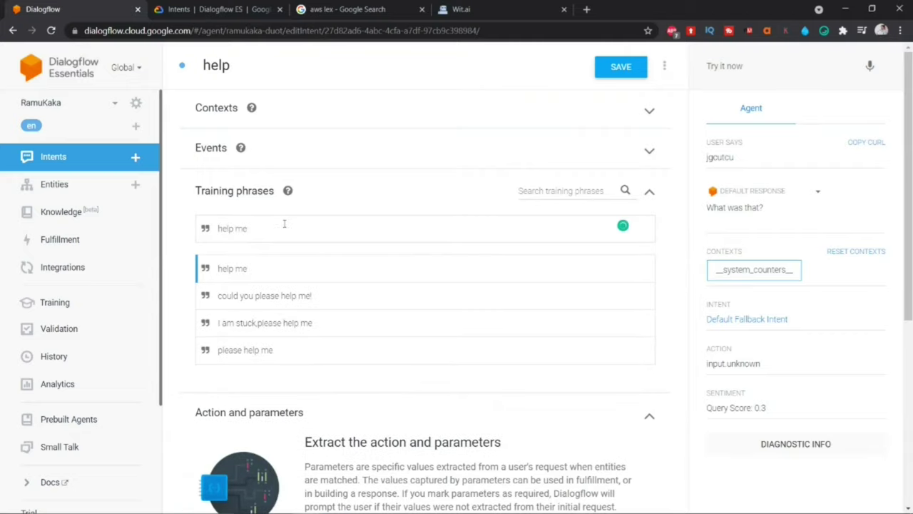
pyautogui.press('BackSpace')
pyautogui.press('BackSpace')
pyautogui.press('BackSpace')
pyautogui.press('BackSpace')
pyautogui.press('BackSpace')
pyautogui.press('BackSpace')
pyautogui.press('BackSpace')
pyautogui.write('I dont know what to do')
pyautogui.rightClick(228, 230)
pyautogui.click(227, 247)
pyautogui.press('Return')
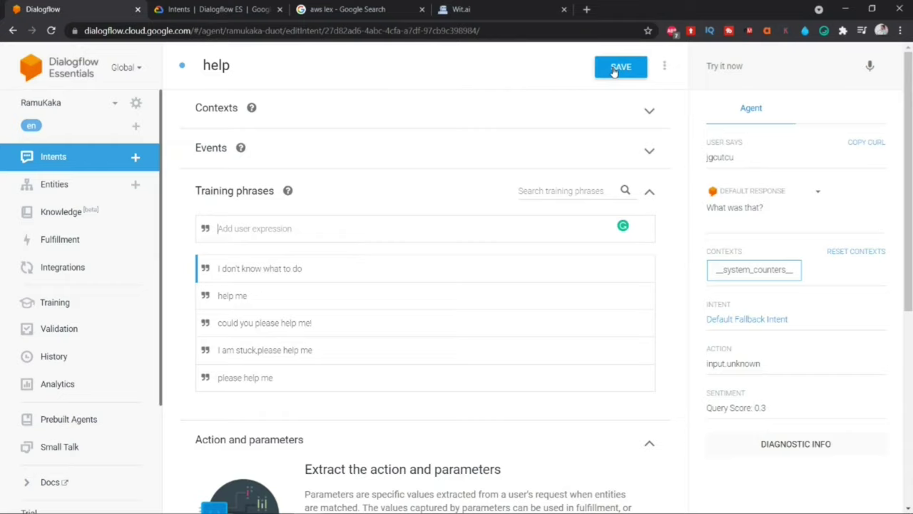
pyautogui.click(614, 71)
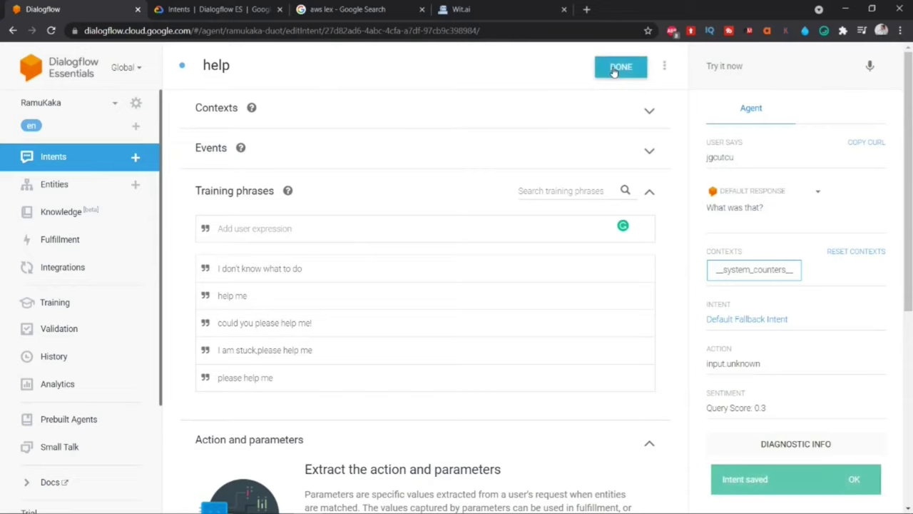
# Step: Add a text response 'You can mail us at' followed by the contact e-mail address
pyautogui.scroll(-2, 345, 227)
pyautogui.scroll(-1, 345, 227)
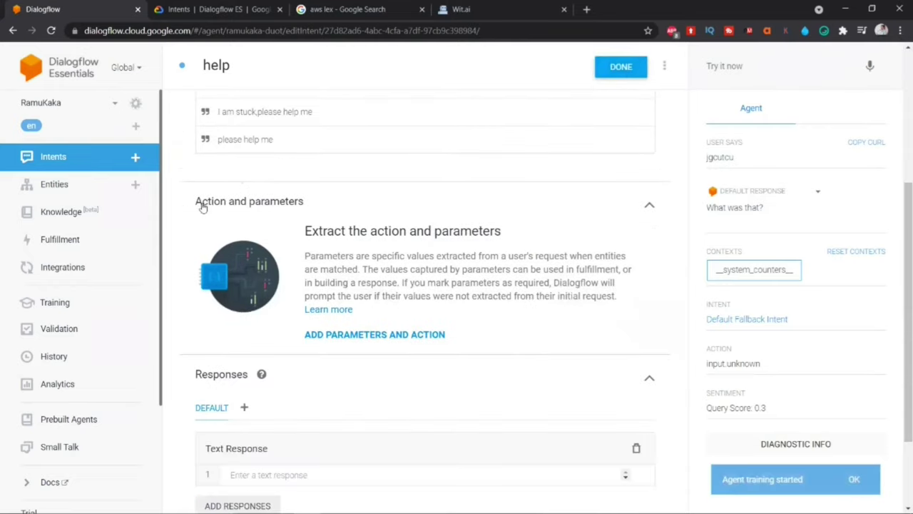
pyautogui.scroll(-2, 296, 214)
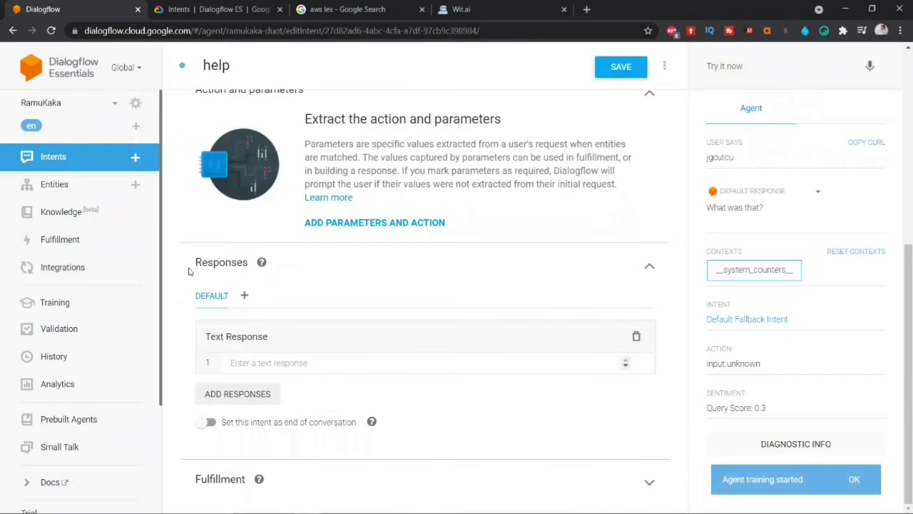
pyautogui.moveTo(192, 262); pyautogui.dragTo(246, 263)
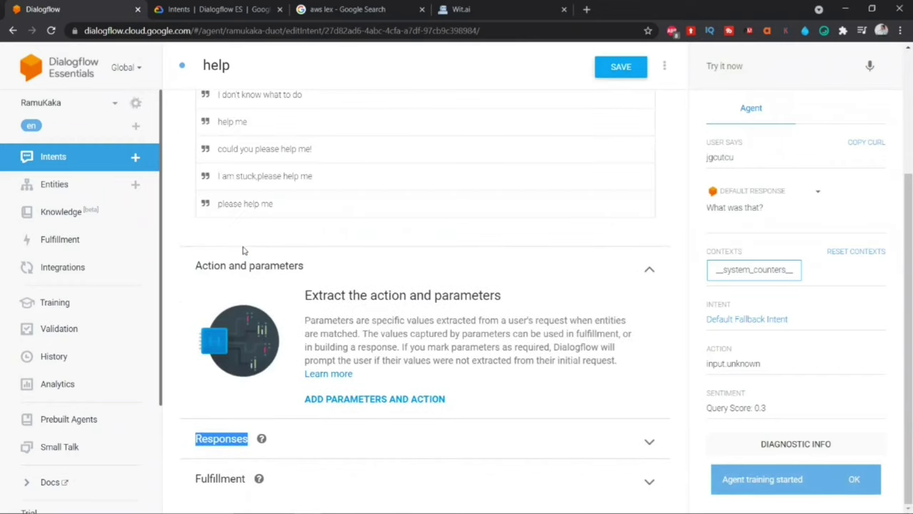
pyautogui.click(651, 443)
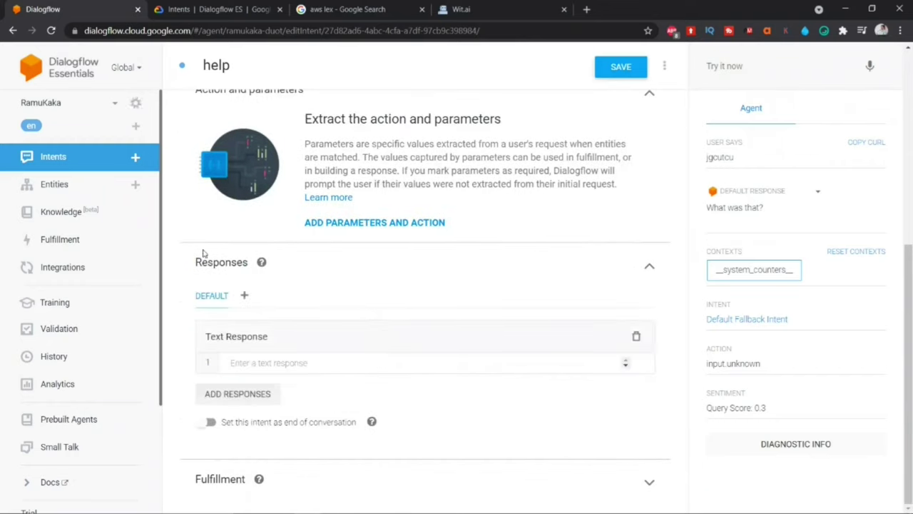
pyautogui.click(260, 363)
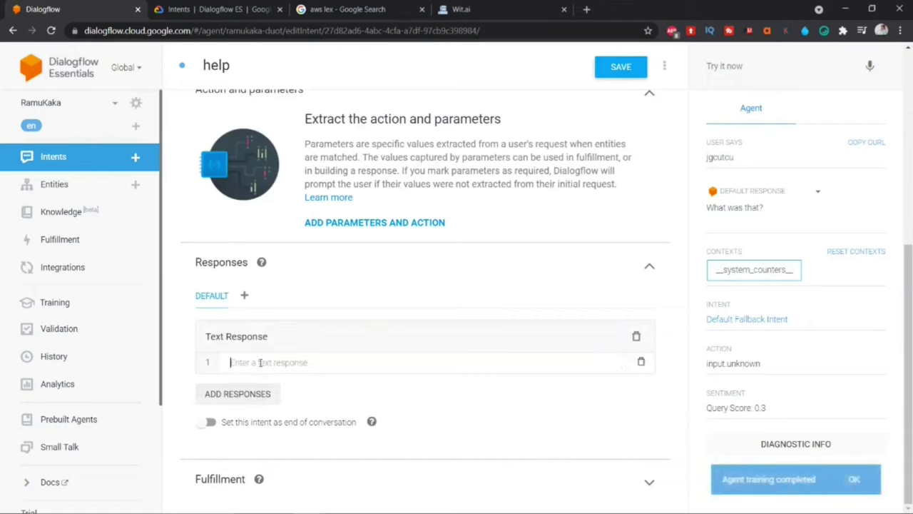
pyautogui.write('Y')
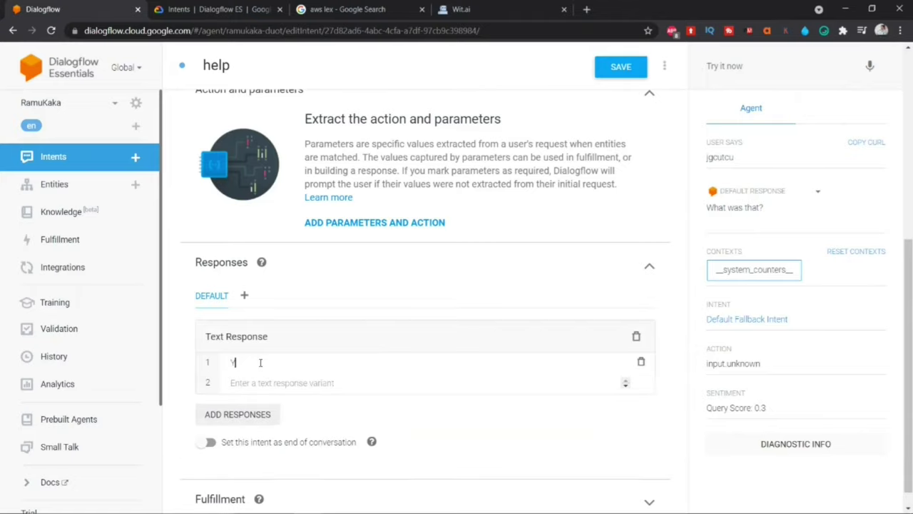
pyautogui.write('ou can ma')
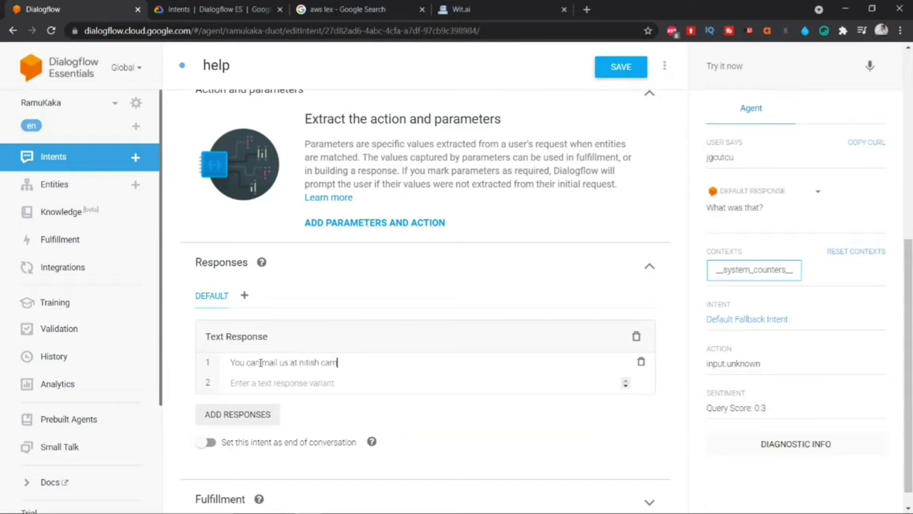
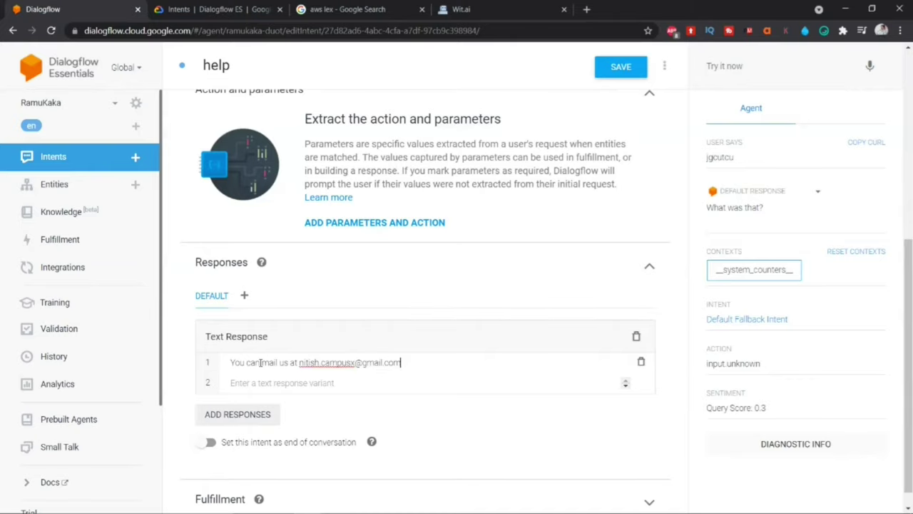
# Step: Save the help intent with its new text response
pyautogui.click(247, 418)
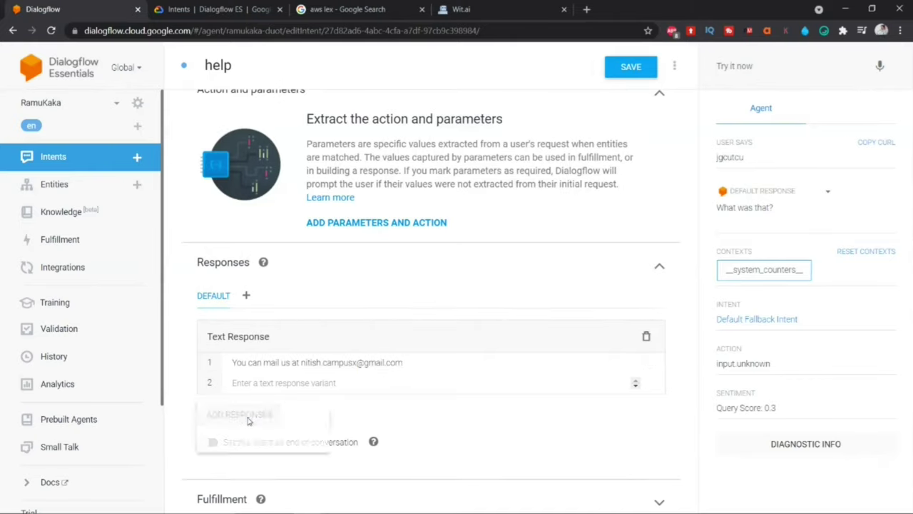
pyautogui.click(401, 415)
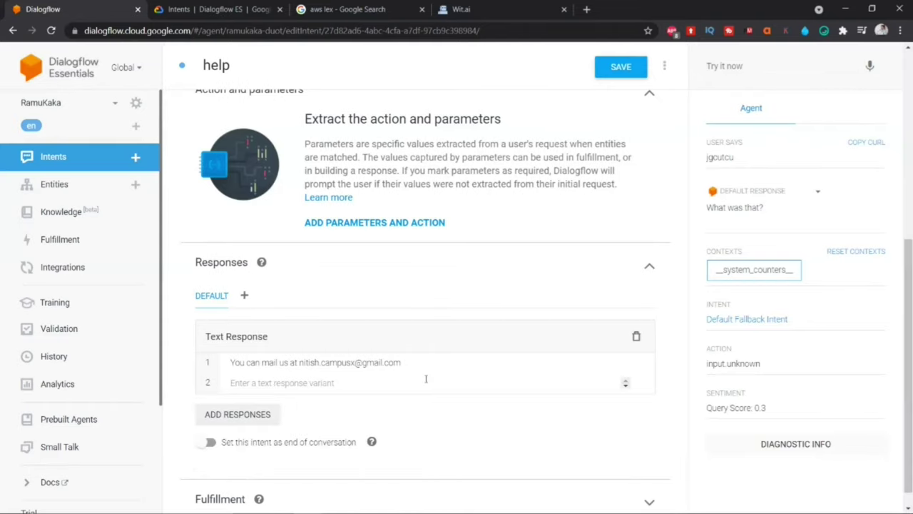
pyautogui.click(607, 66)
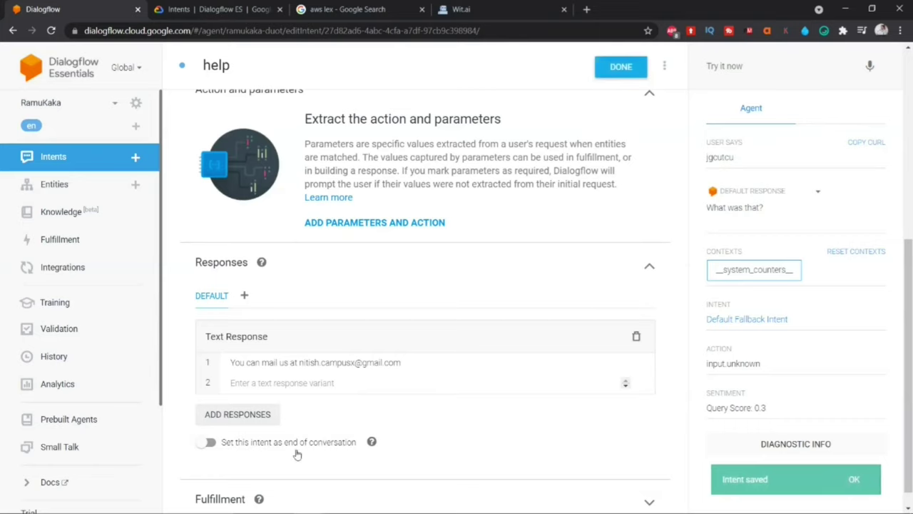
pyautogui.scroll(3, 288, 194)
pyautogui.scroll(2, 288, 194)
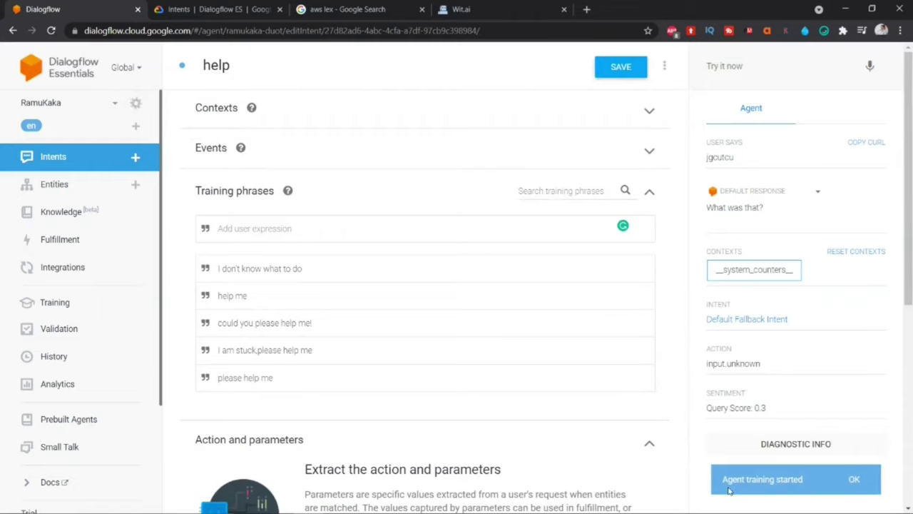
# Step: Test 'I was trying to book ticket. Can you help?' and confirm the help intent's mail-us reply
pyautogui.click(853, 479)
pyautogui.click(723, 68)
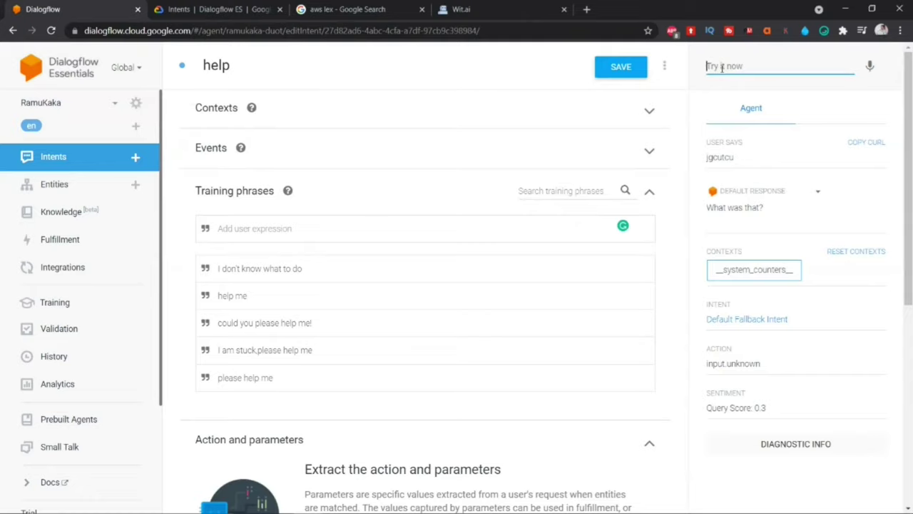
pyautogui.click(722, 68)
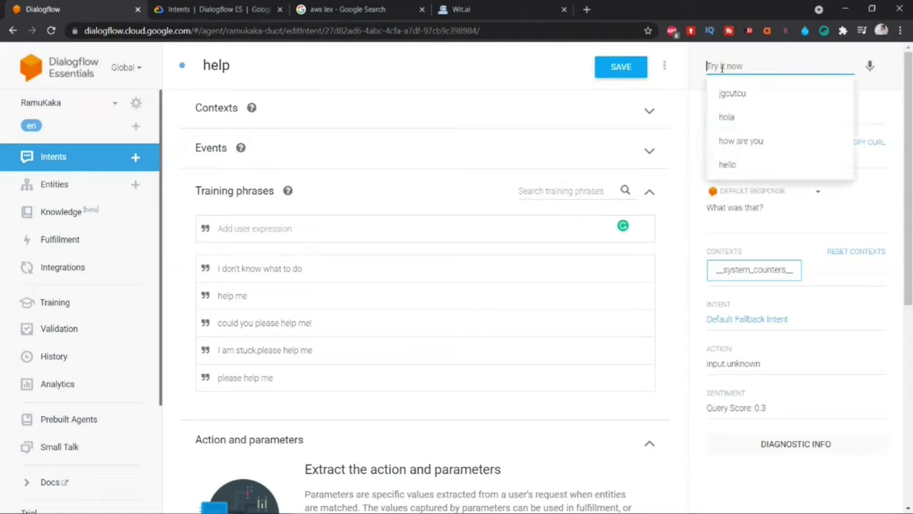
pyautogui.write('I wa')
pyautogui.press('BackSpace')
pyautogui.press('BackSpace')
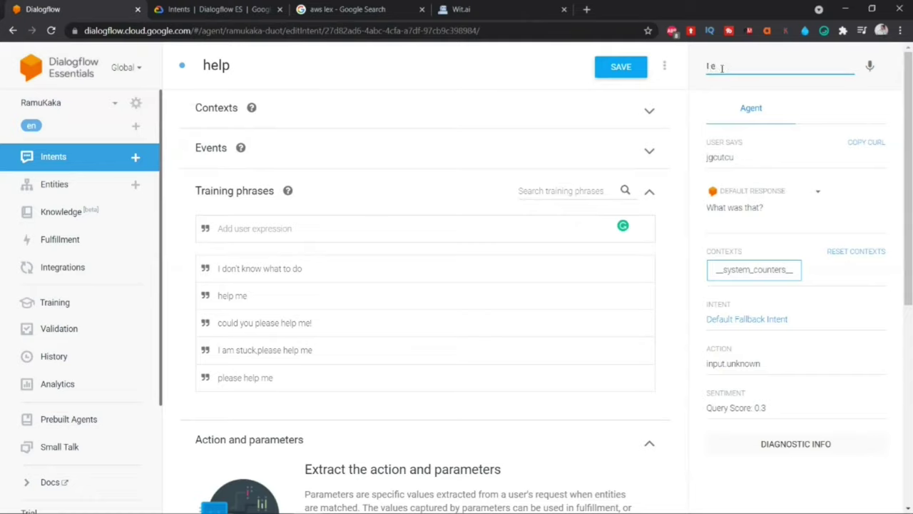
pyautogui.write('was trying to book ticket')
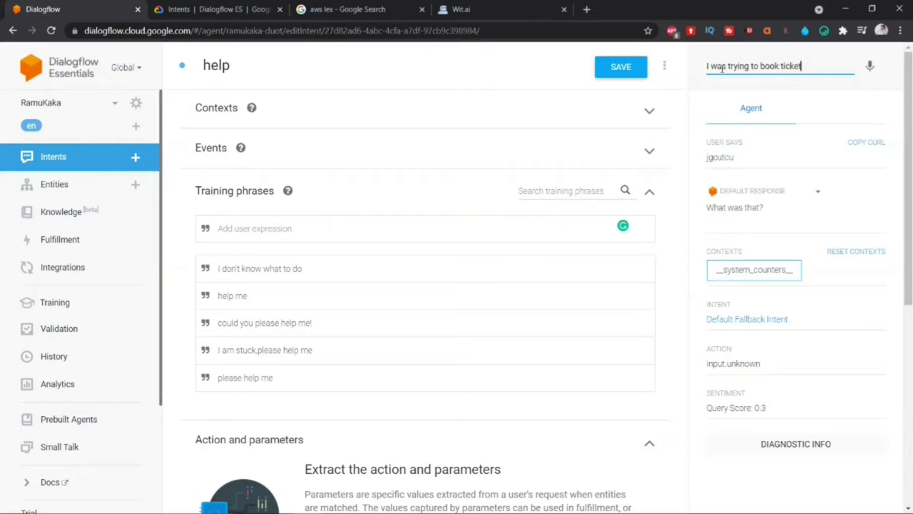
pyautogui.write('. Can you helo')
pyautogui.press('BackSpace')
pyautogui.write('p?')
pyautogui.press('Return')
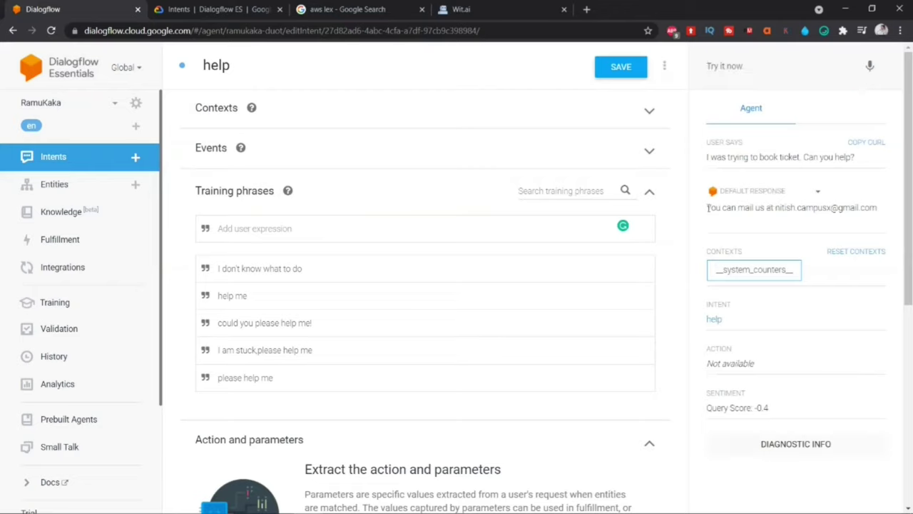
pyautogui.moveTo(706, 206); pyautogui.dragTo(876, 207)
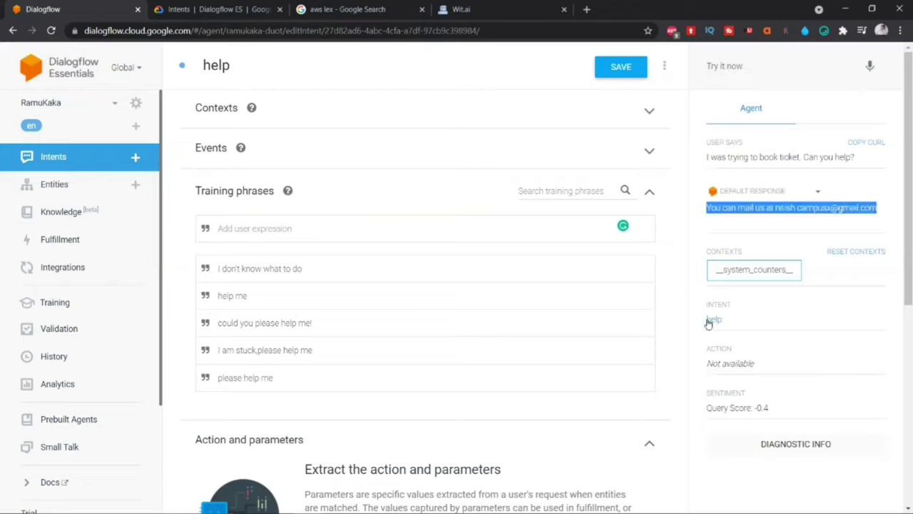
pyautogui.click(709, 66)
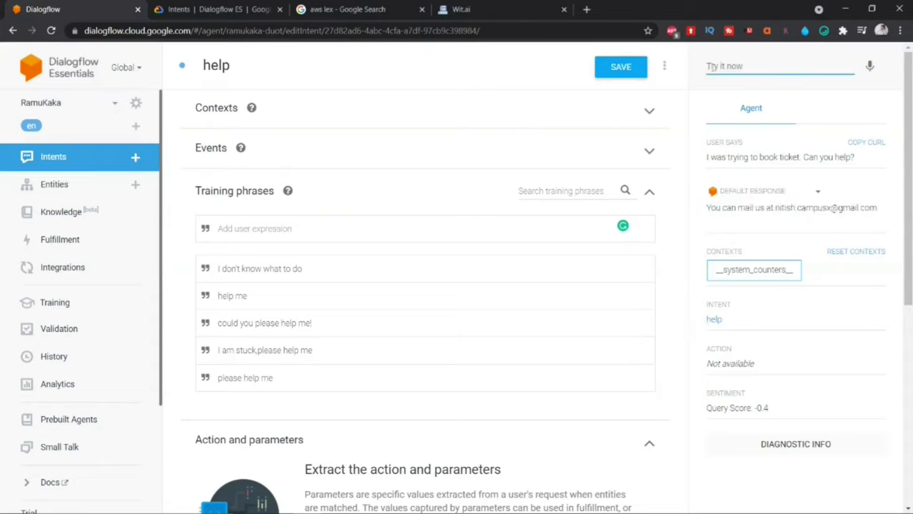
# Step: Send the test query 'can you please tell me how to proceed?'
pyautogui.click(710, 65)
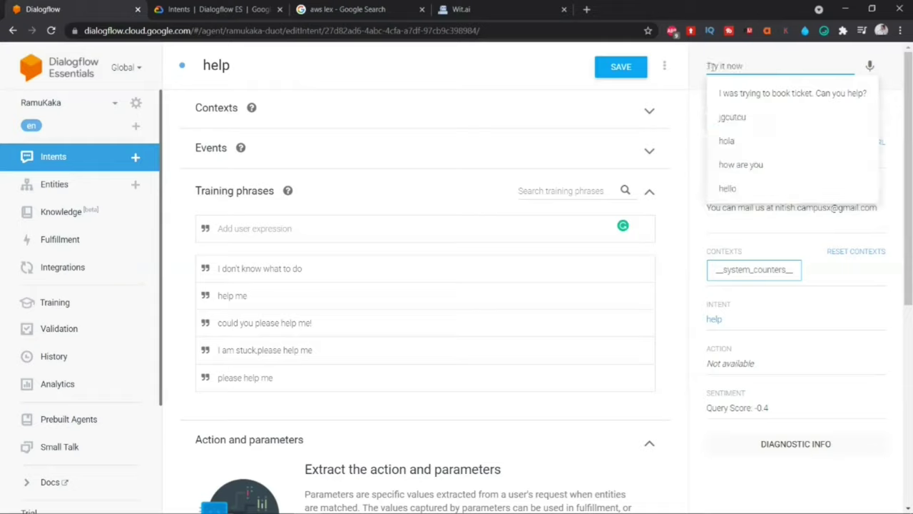
pyautogui.write('can you')
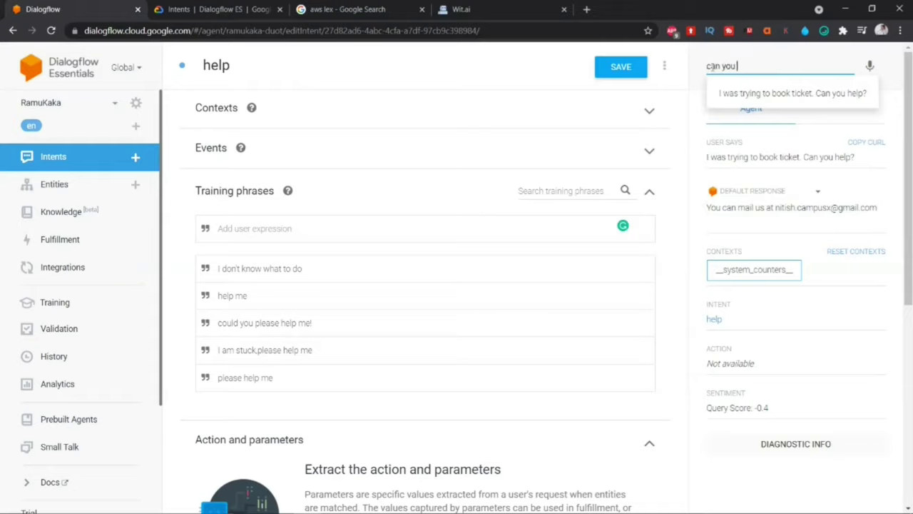
pyautogui.write(' please te')
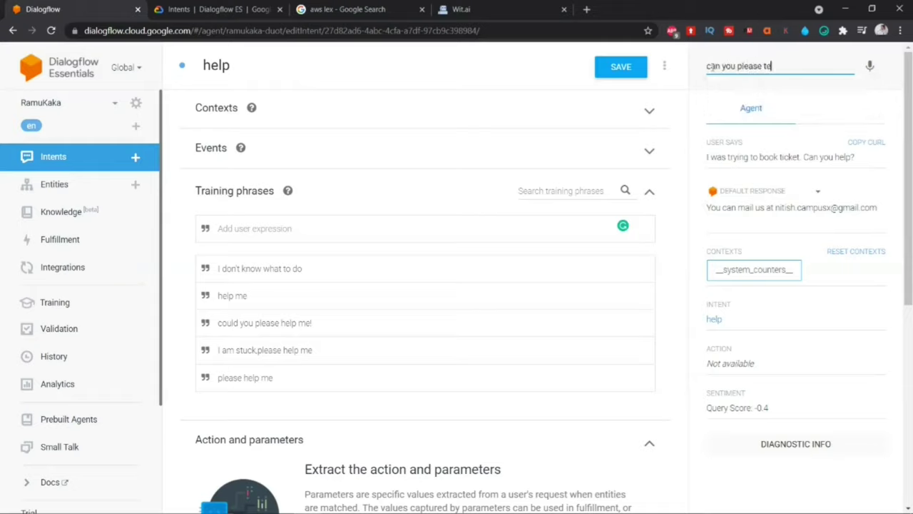
pyautogui.write('ll me how to proceed?')
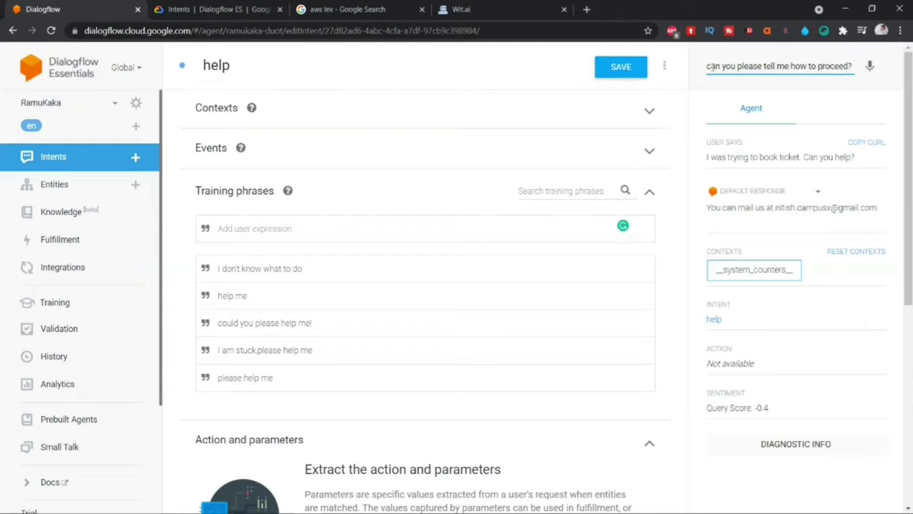
pyautogui.press('Return')
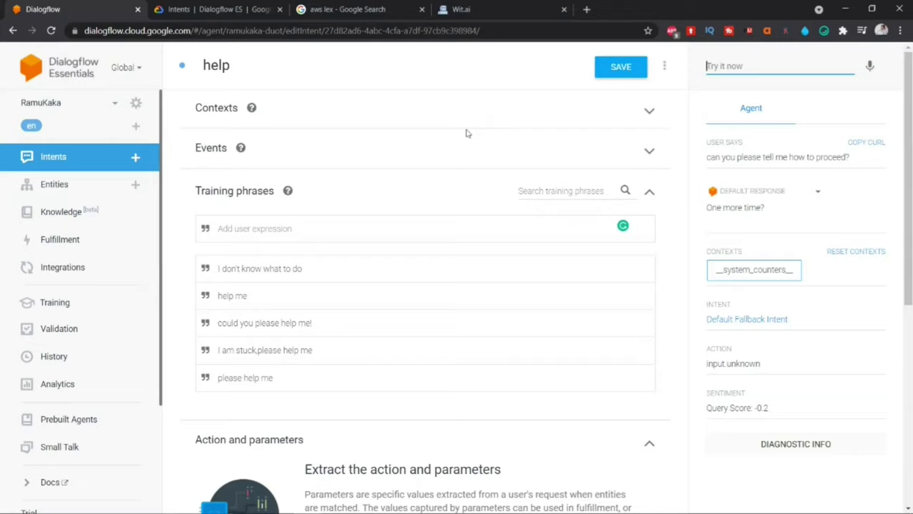
# Step: Go to Small Talk, read its introduction on customizing responses, and expand the About agent category
pyautogui.click(63, 448)
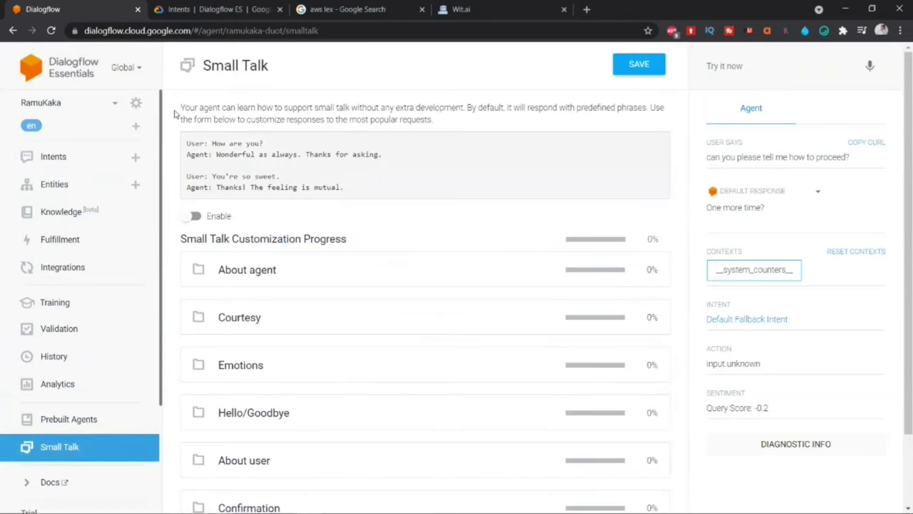
pyautogui.moveTo(182, 107); pyautogui.dragTo(648, 109)
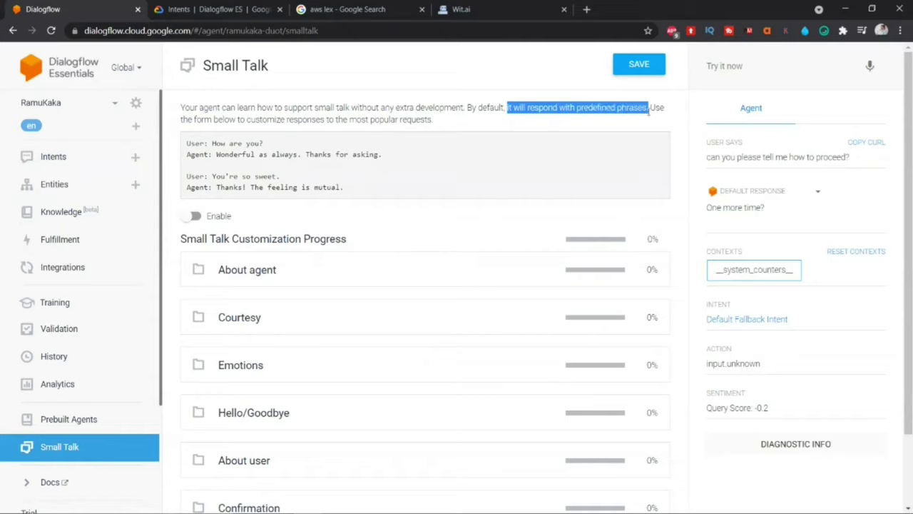
pyautogui.moveTo(188, 119); pyautogui.dragTo(434, 122)
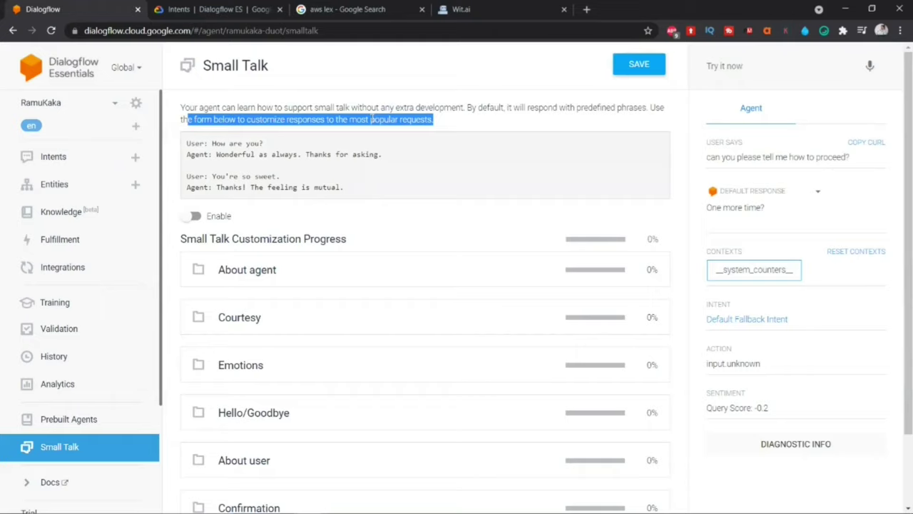
pyautogui.click(235, 271)
pyautogui.scroll(-2, 255, 200)
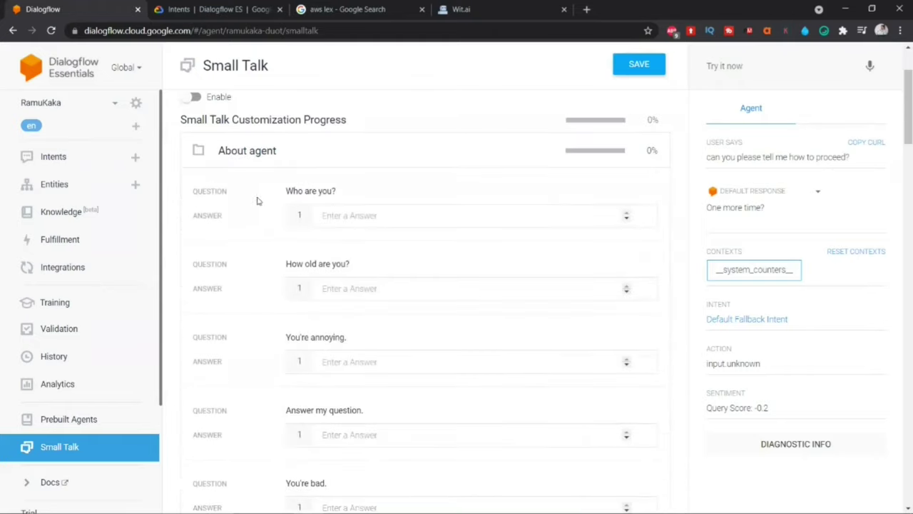
# Step: Give the 'Who are you?' question its first answer, 'I am God'
pyautogui.moveTo(284, 195); pyautogui.dragTo(336, 190)
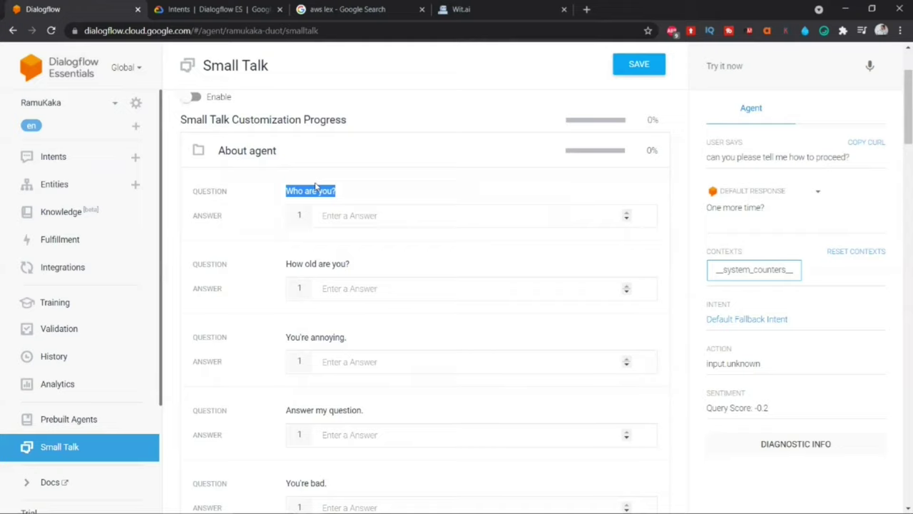
pyautogui.click(277, 190)
pyautogui.moveTo(281, 191); pyautogui.dragTo(319, 191)
pyautogui.click(338, 215)
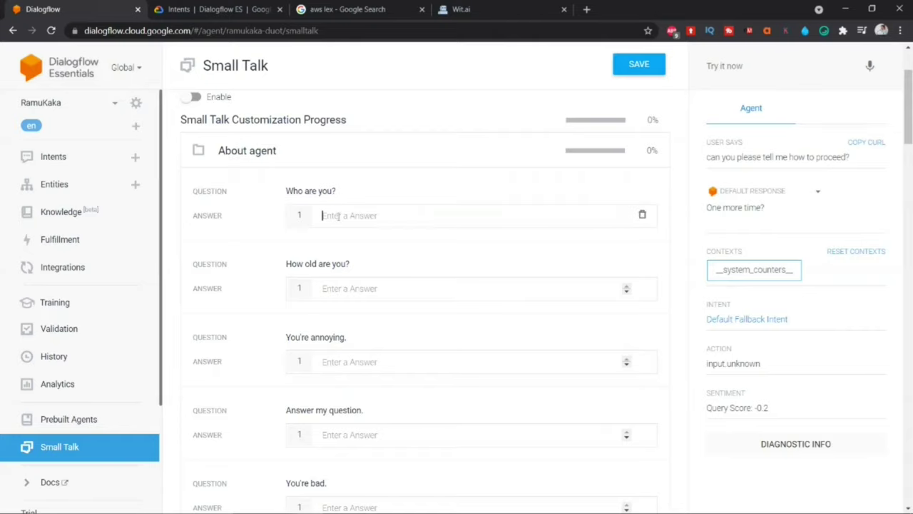
pyautogui.write('I')
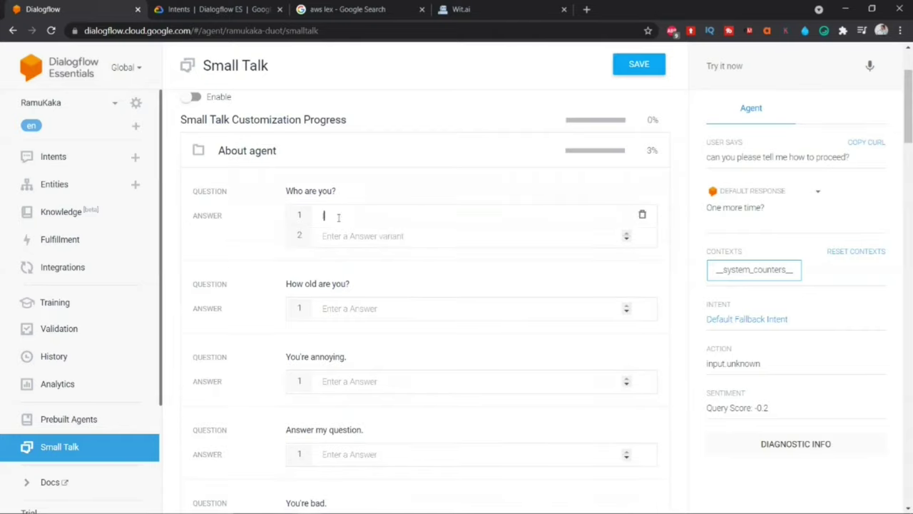
pyautogui.write(' am God')
pyautogui.press('Return')
# Step: Add the answers 'Dont you know?' and 'I am the friend you need'
pyautogui.write('I kn')
pyautogui.press('BackSpace')
pyautogui.press('BackSpace')
pyautogui.press('BackSpace')
pyautogui.write('DO')
pyautogui.press('BackSpace')
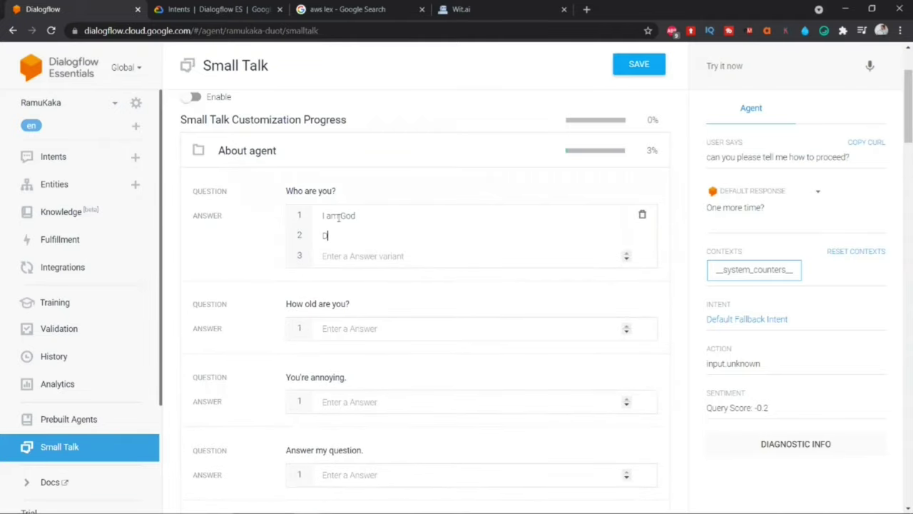
pyautogui.write('ont you know?')
pyautogui.press('Return')
pyautogui.write('I a')
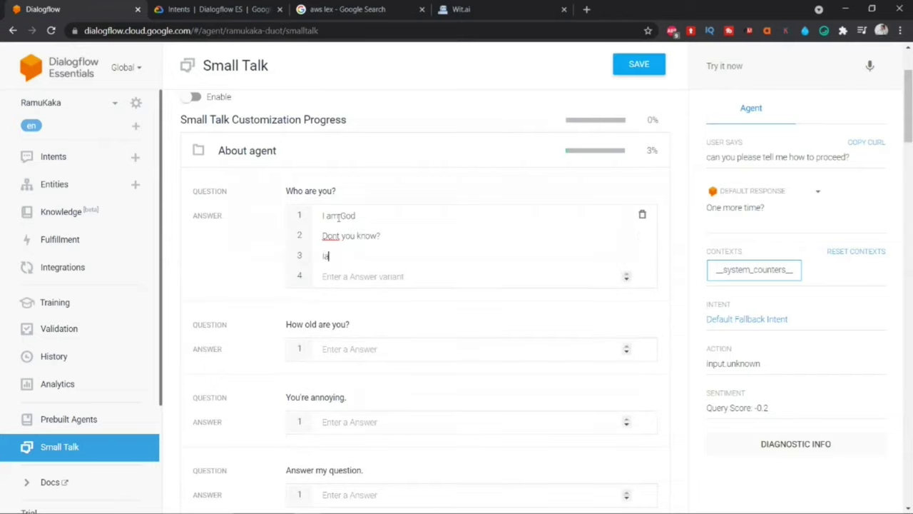
pyautogui.write('m the friend you need')
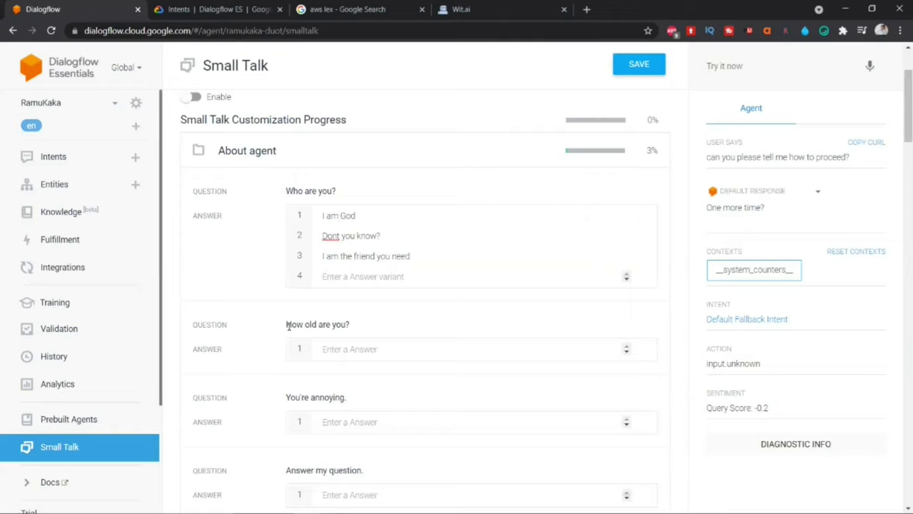
# Step: Answer 'How old are you?' with 'Tujhe kya karna hai?' and 'mai nai bata raha'
pyautogui.click(325, 348)
pyautogui.write('Tujhe kya')
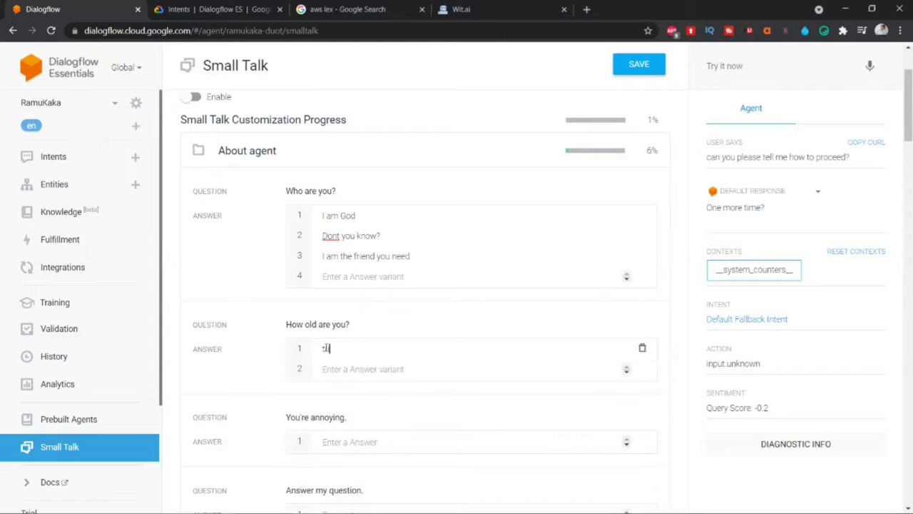
pyautogui.write(' karna hai?')
pyautogui.press('Return')
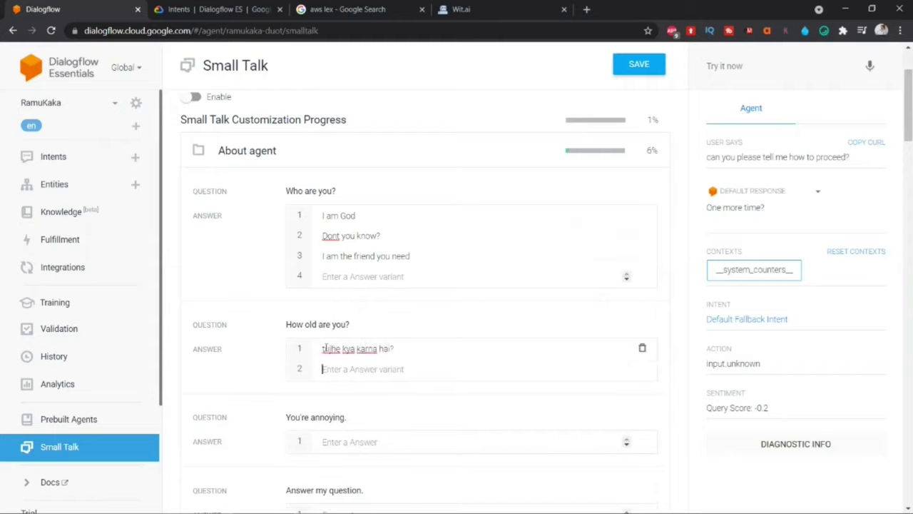
pyautogui.write('m')
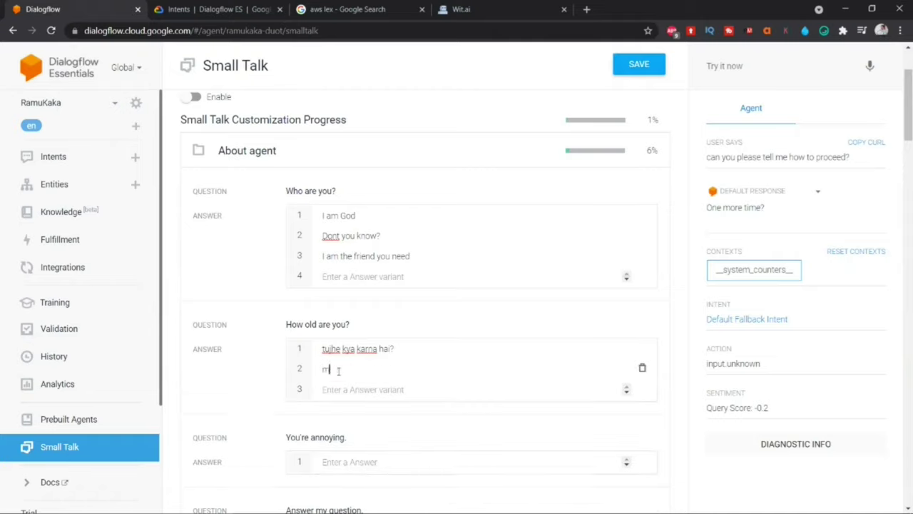
pyautogui.write('ai nai bata raha')
pyautogui.press('Return')
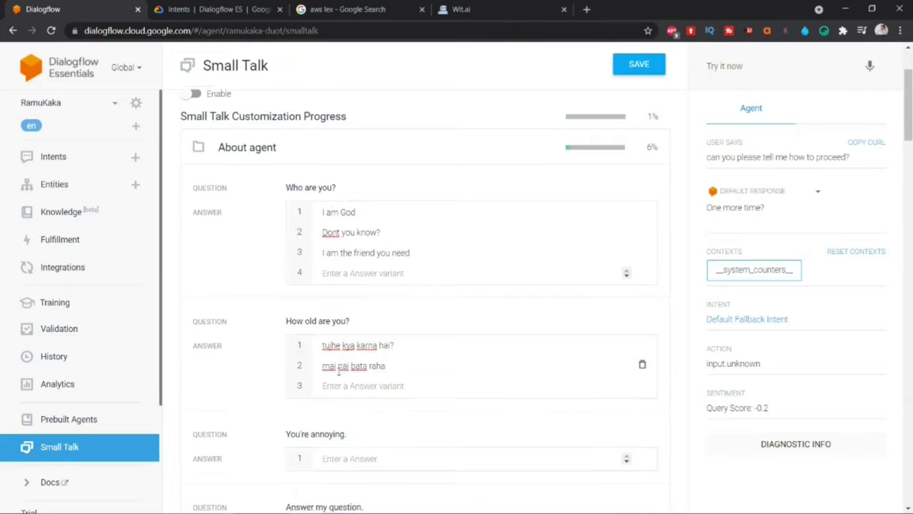
# Step: Answer 'You're annoying' with 'tu kaun sa kam hai' and 'chup ka'
pyautogui.scroll(-2, 340, 342)
pyautogui.click(340, 342)
pyautogui.write('t')
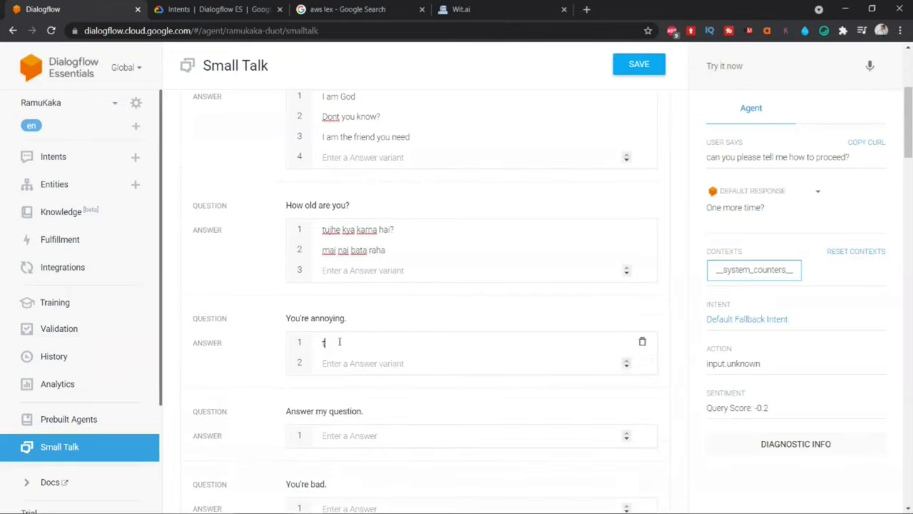
pyautogui.write('u kaun sa kam hai')
pyautogui.press('Return')
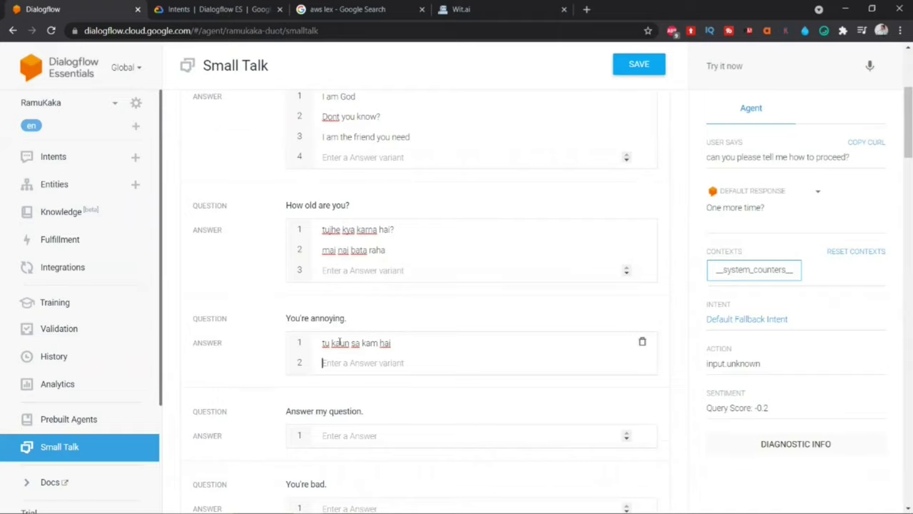
pyautogui.write('chup kar')
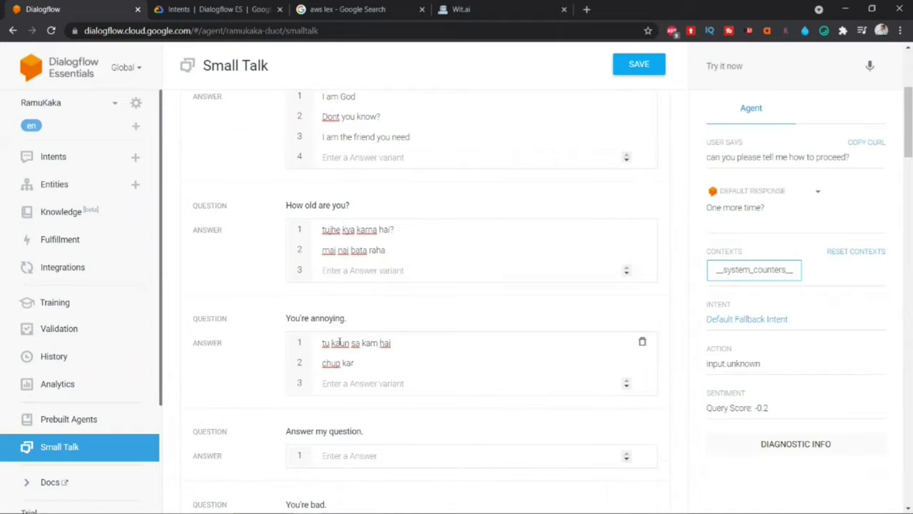
# Step: Answer 'Answer my question' with 'sure' and 'nai karta kya kar lega'
pyautogui.scroll(-2, 340, 343)
pyautogui.click(332, 332)
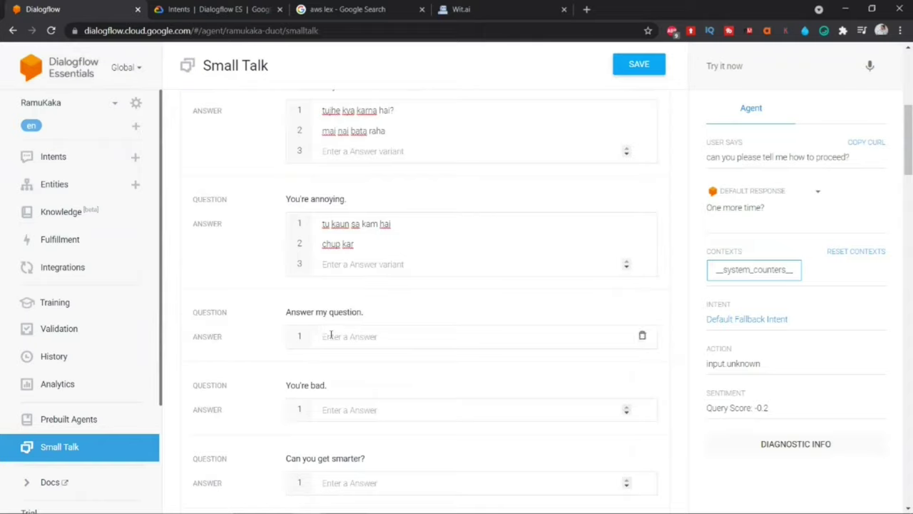
pyautogui.write('sure')
pyautogui.press('Return')
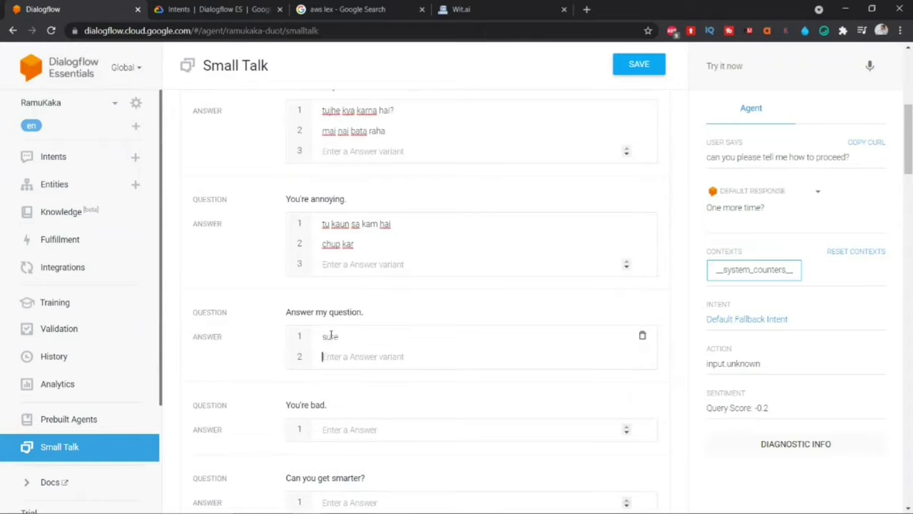
pyautogui.write('nai karta')
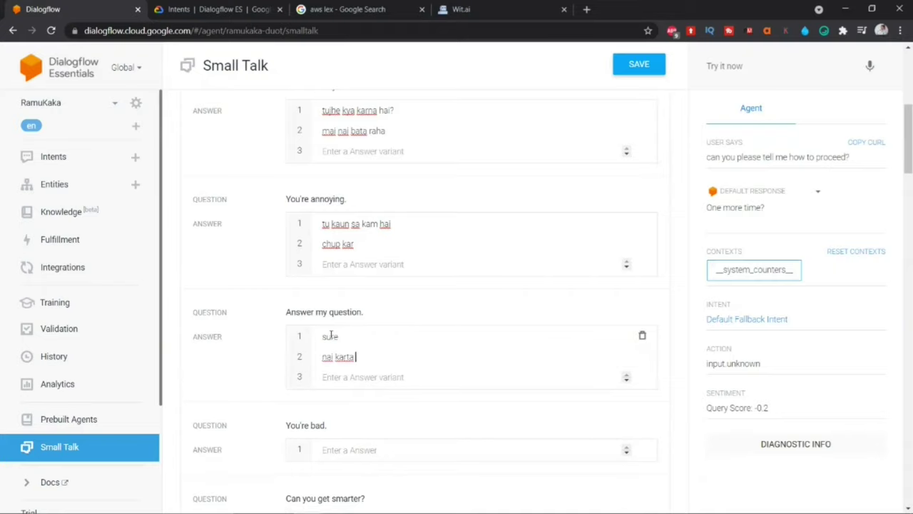
pyautogui.write(' kya kar lega')
# Step: Answer 'You're bad' with 'hatt be' and 'Please dont say that'
pyautogui.scroll(-3, 332, 335)
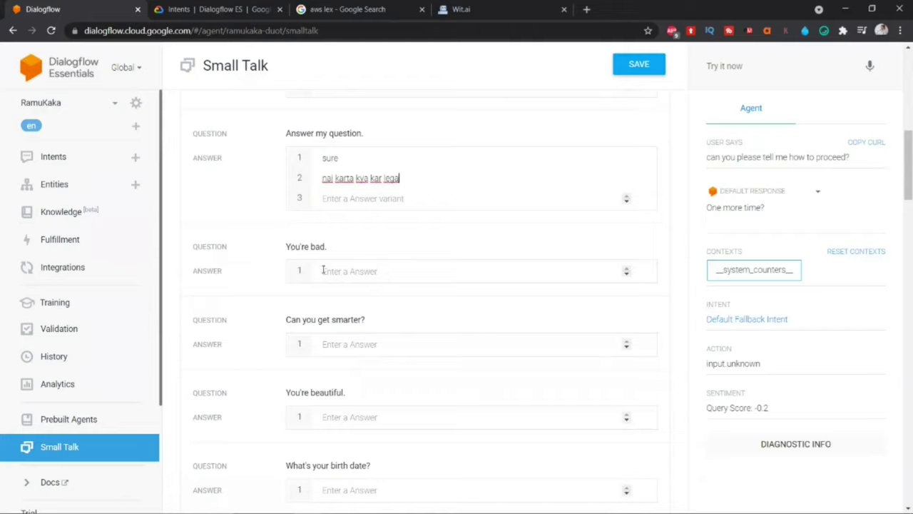
pyautogui.click(355, 270)
pyautogui.write('hatt be')
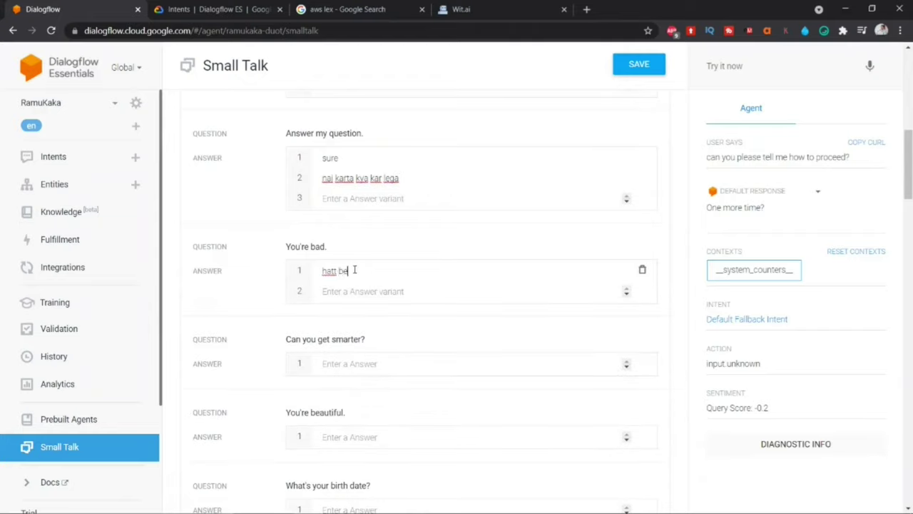
pyautogui.press('Return')
pyautogui.write('Please')
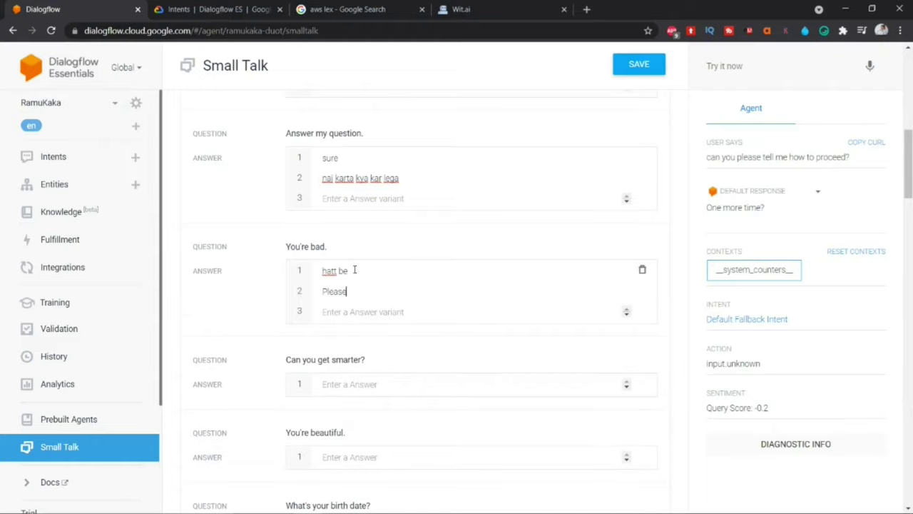
pyautogui.write(' dont say that')
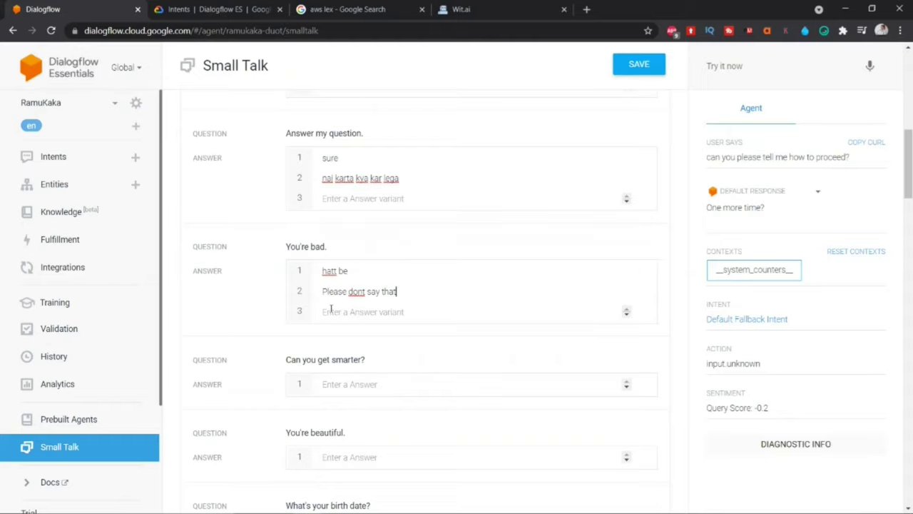
pyautogui.scroll(-1, 327, 377)
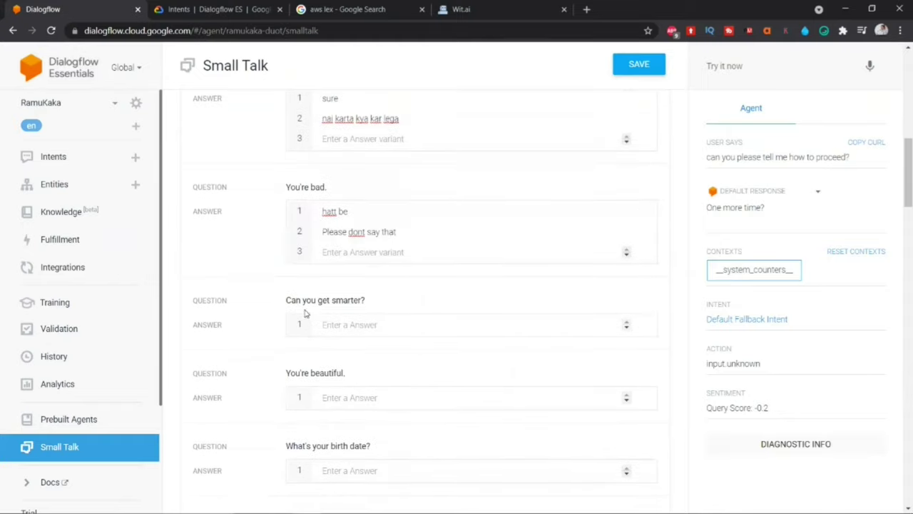
pyautogui.scroll(-2, 307, 315)
pyautogui.click(333, 279)
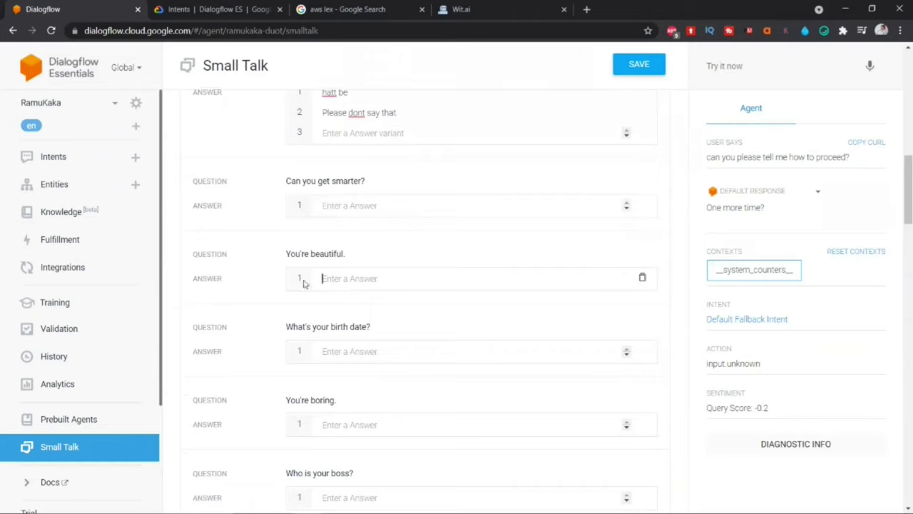
pyautogui.scroll(-7, 352, 304)
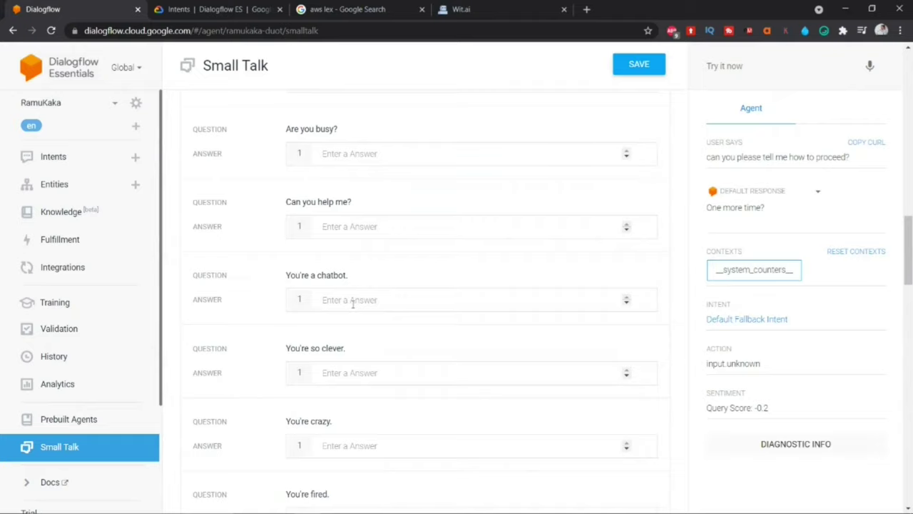
pyautogui.scroll(-1, 334, 296)
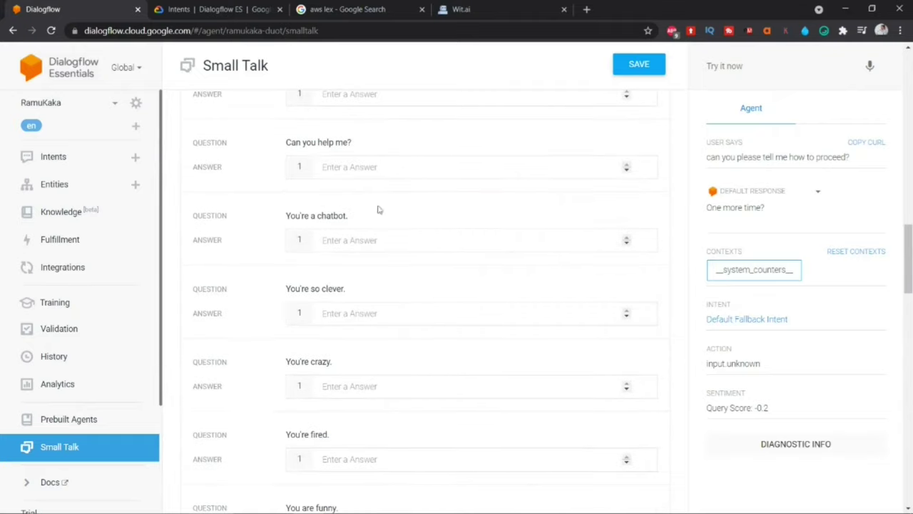
# Step: Save the Small Talk answers and test the agent with 'who are you?'
pyautogui.click(622, 66)
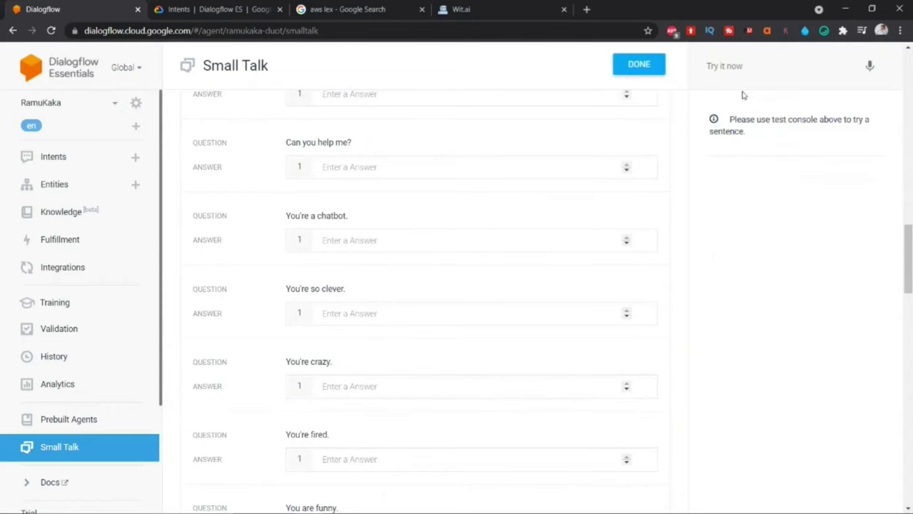
pyautogui.click(730, 68)
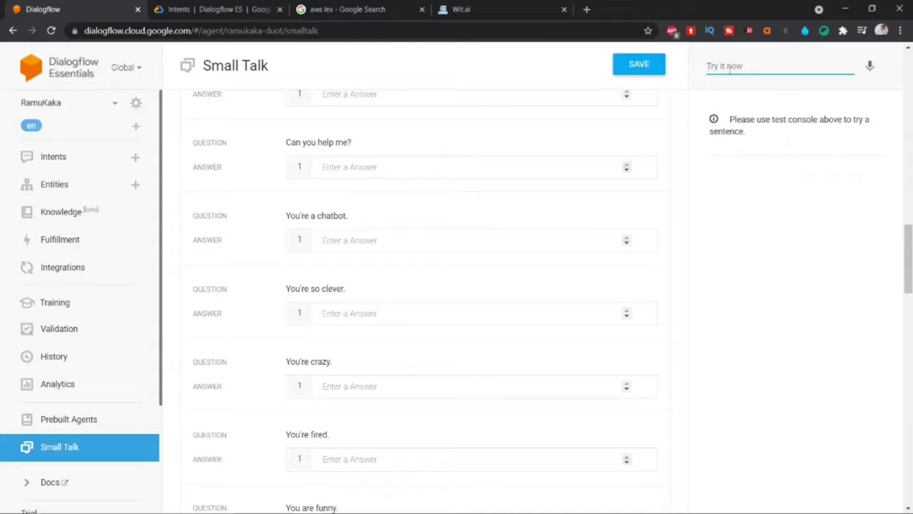
pyautogui.write('who are you?')
pyautogui.press('Return')
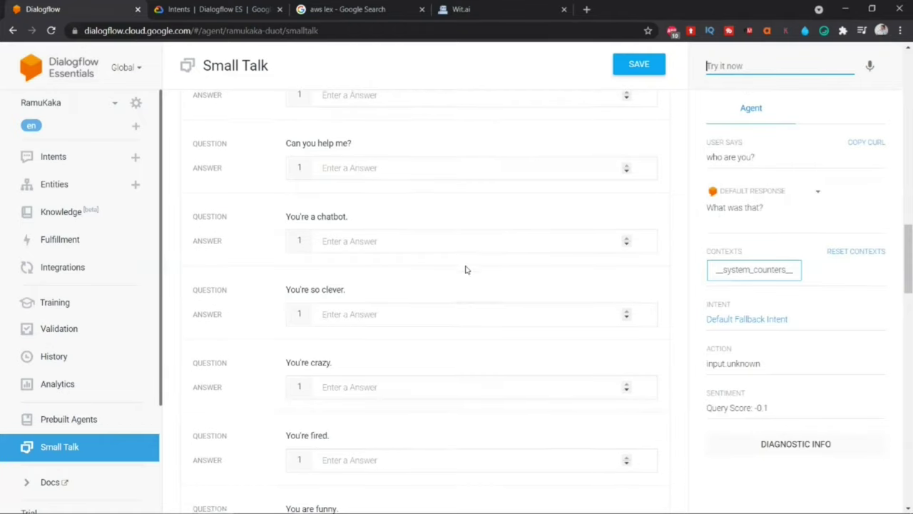
pyautogui.scroll(8, 465, 267)
pyautogui.scroll(10, 465, 270)
pyautogui.scroll(-1, 465, 267)
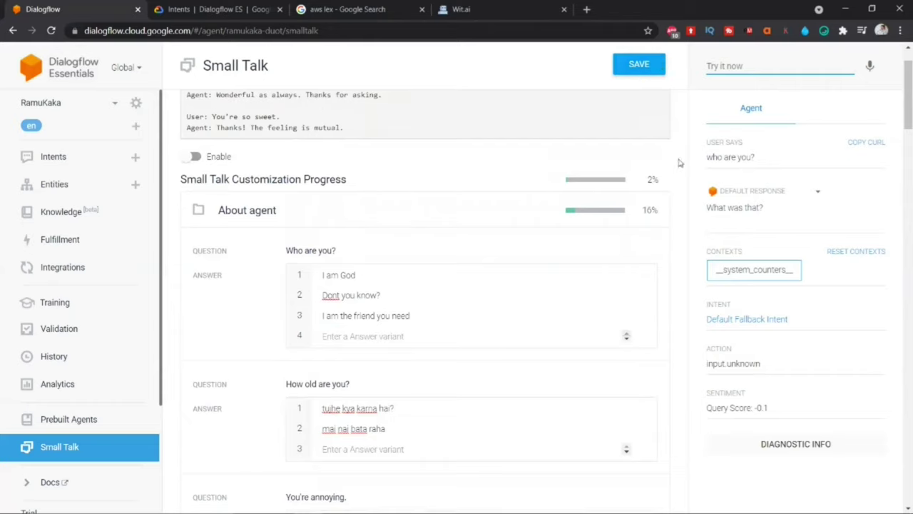
# Step: Save again and test 'who are you' and 'how old are you', both returning fallback replies
pyautogui.click(633, 71)
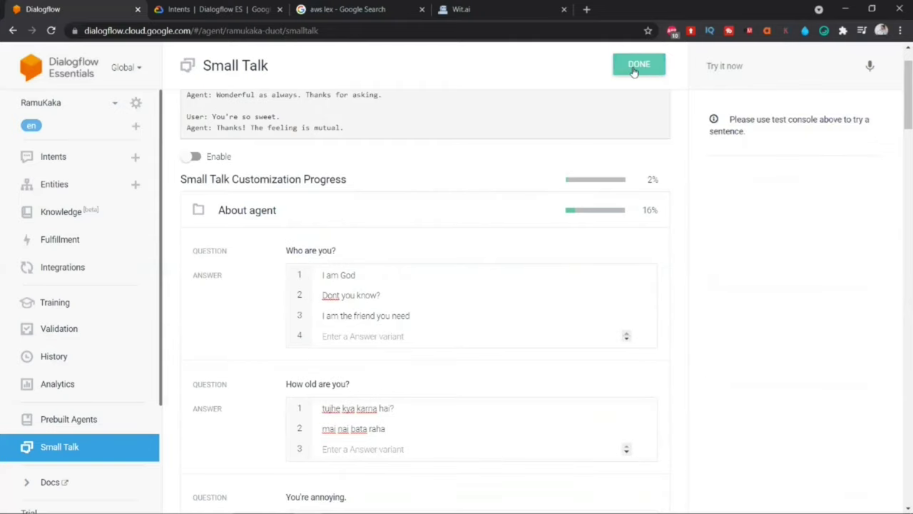
pyautogui.click(753, 65)
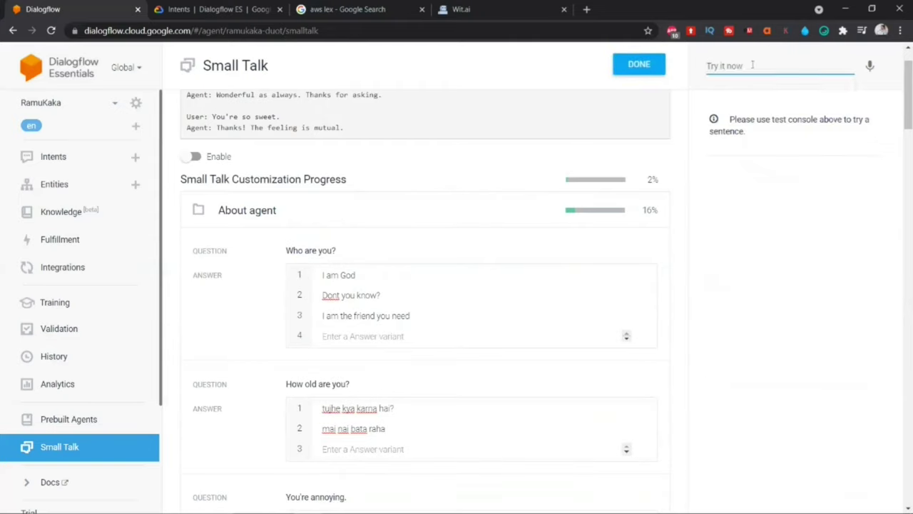
pyautogui.write('who are you')
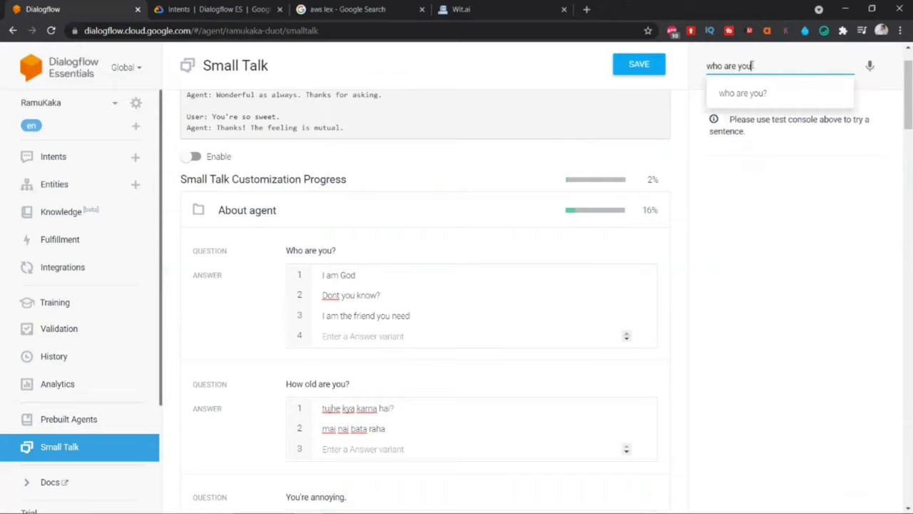
pyautogui.press('Return')
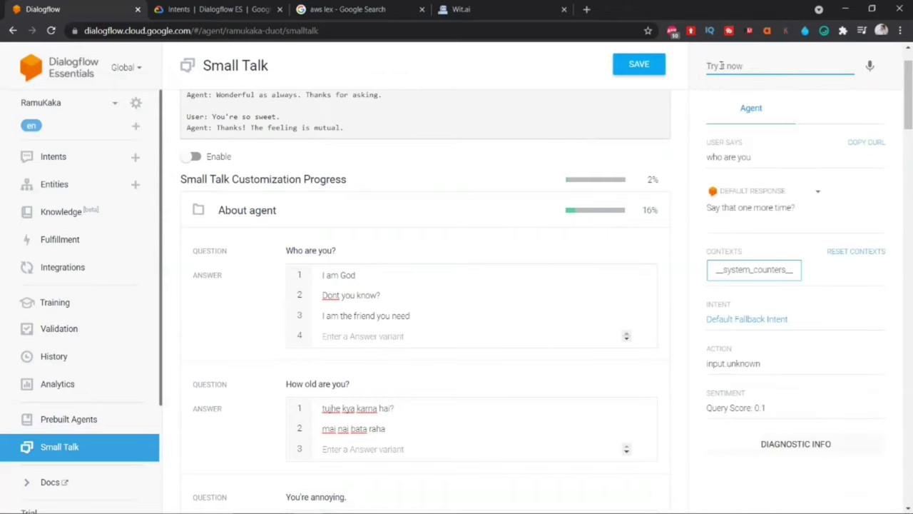
pyautogui.click(724, 64)
pyautogui.write('how')
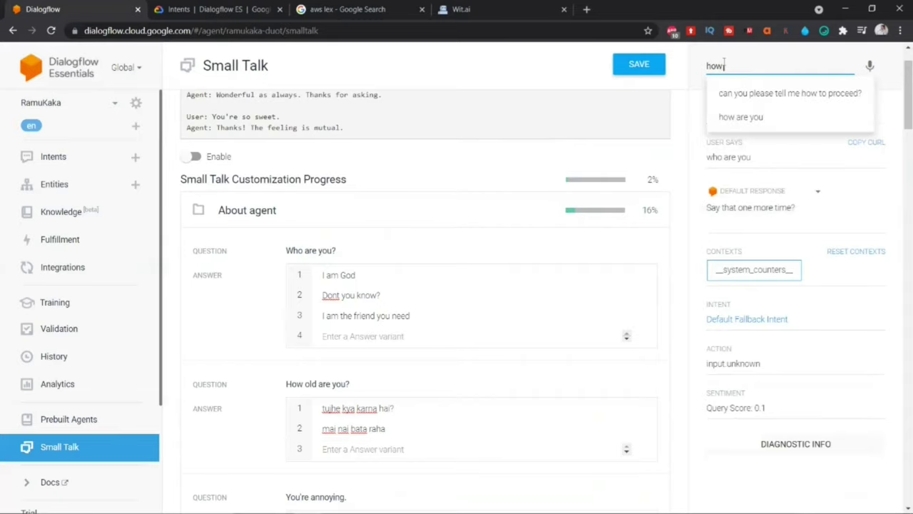
pyautogui.write(' old are you')
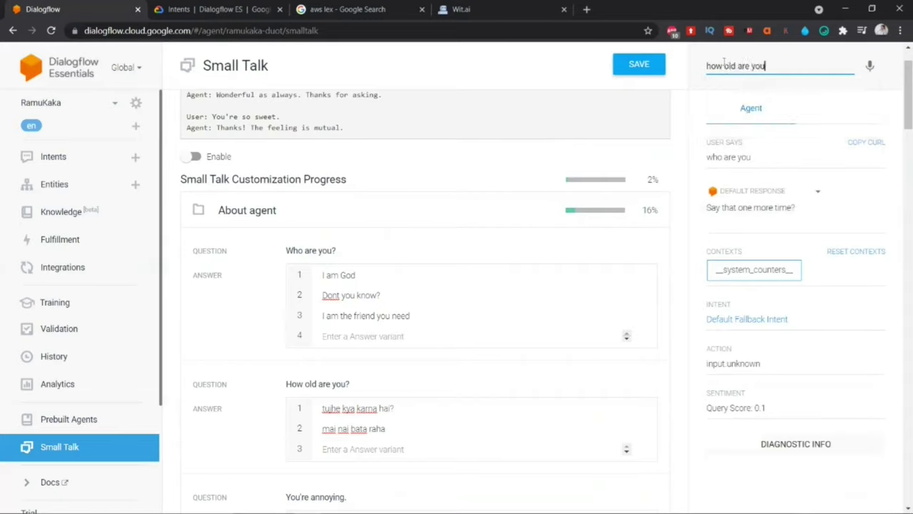
pyautogui.press('Return')
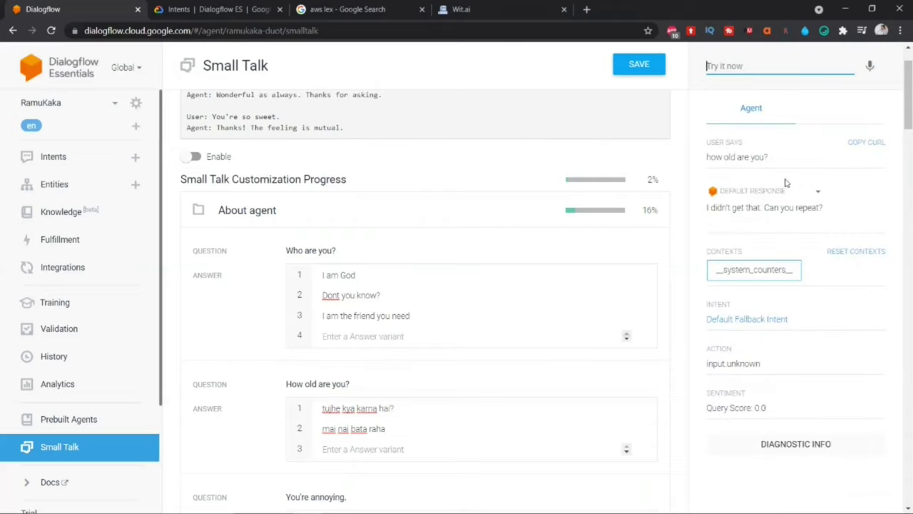
pyautogui.scroll(-2, 398, 259)
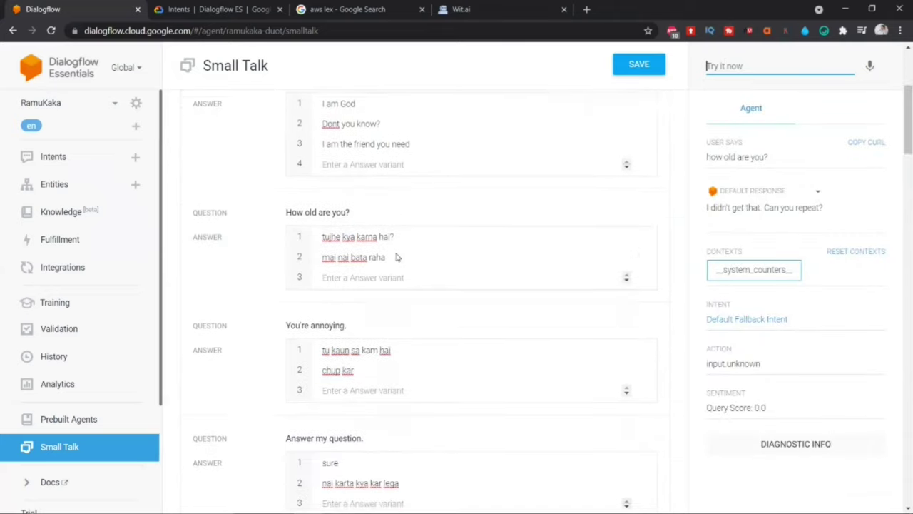
pyautogui.scroll(3, 397, 257)
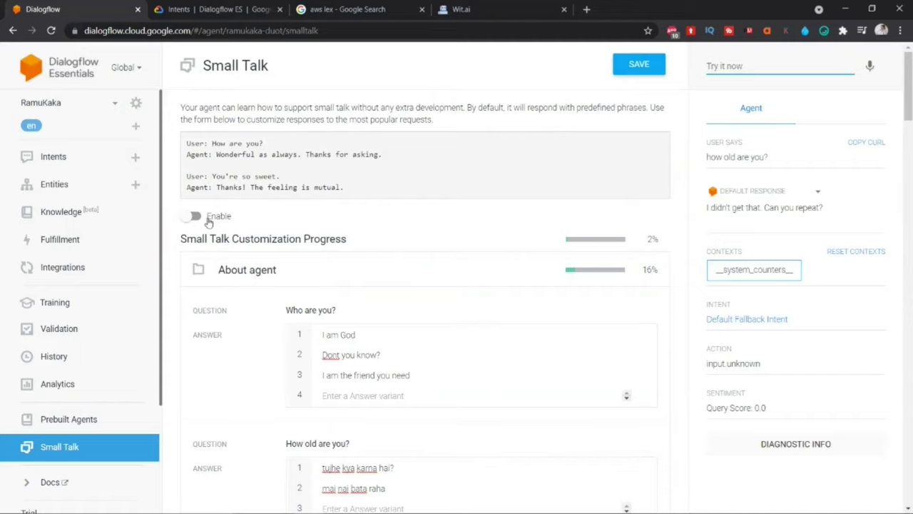
# Step: Enable Small Talk, save, and test 'who are you?' and 'how old are you'
pyautogui.click(196, 214)
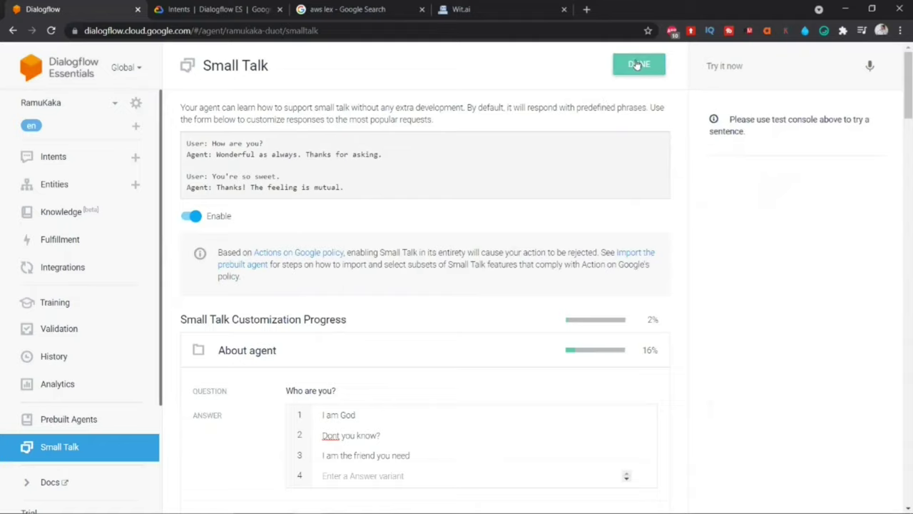
pyautogui.click(637, 63)
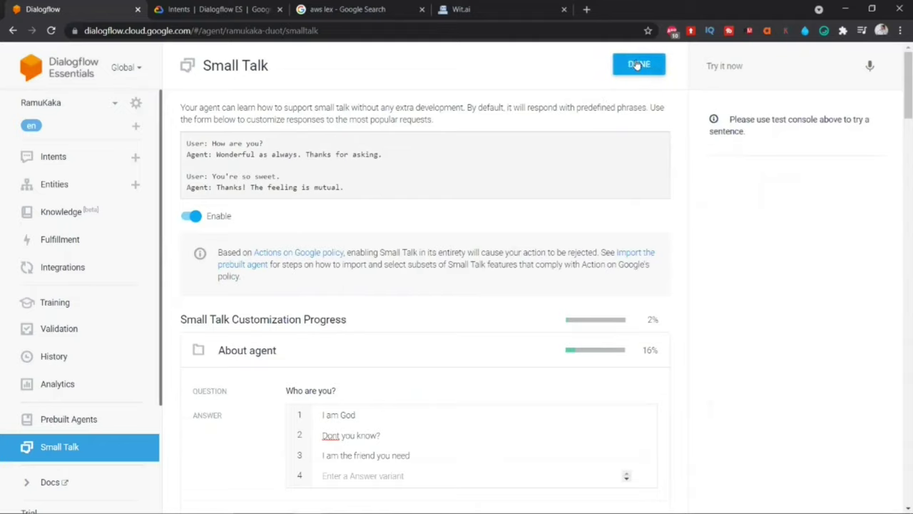
pyautogui.click(734, 71)
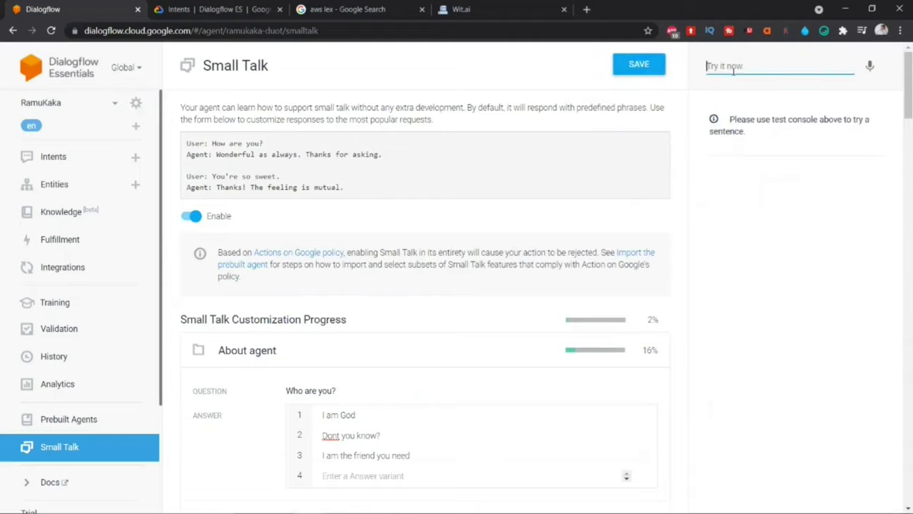
pyautogui.write('who are')
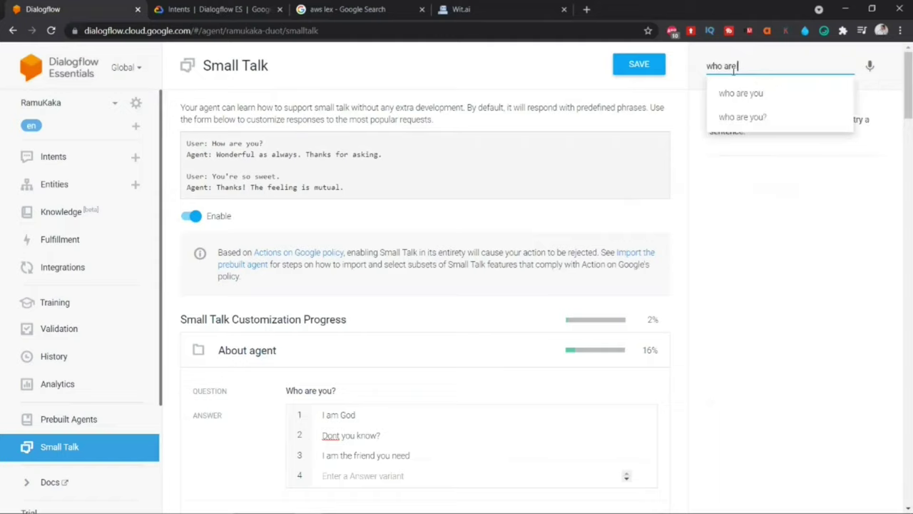
pyautogui.write(' you?')
pyautogui.press('Return')
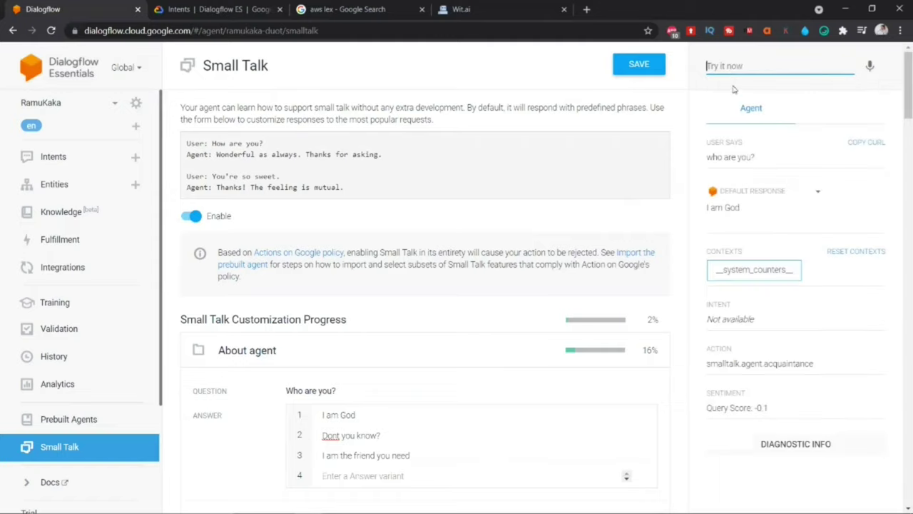
pyautogui.write('how ')
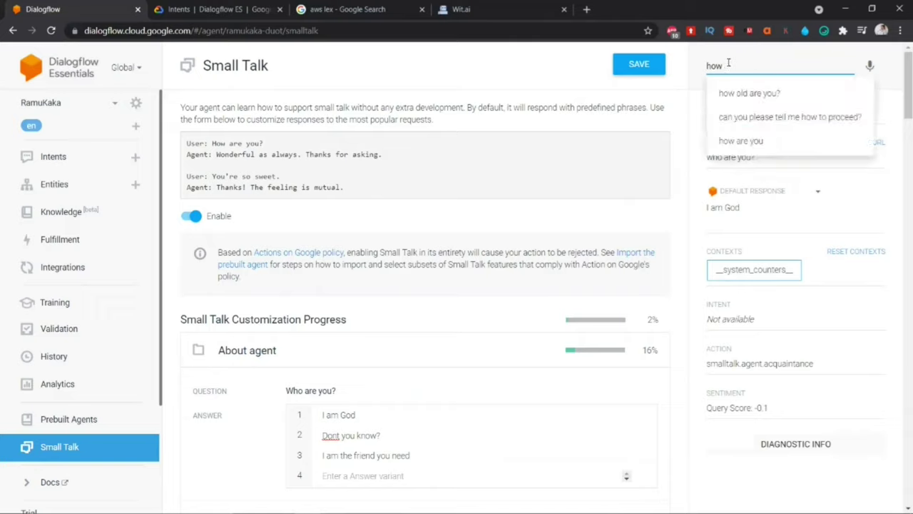
pyautogui.write('old are you')
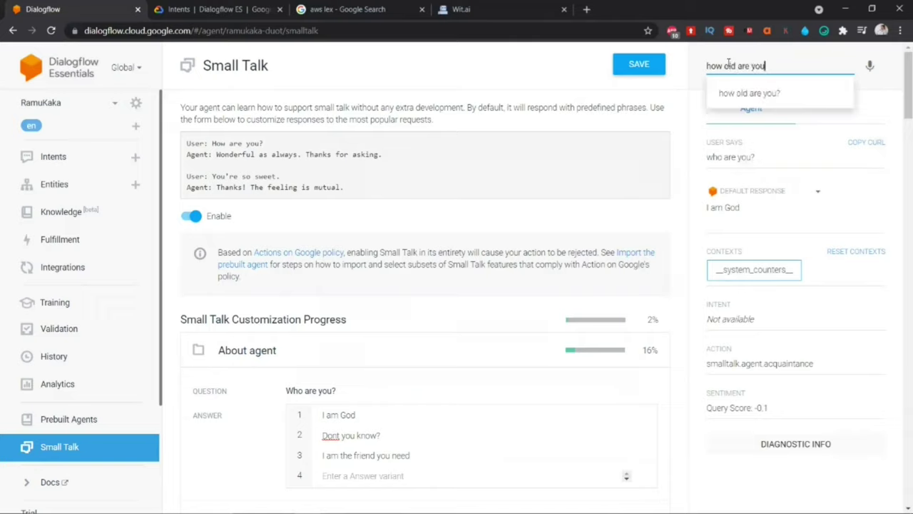
pyautogui.press('Return')
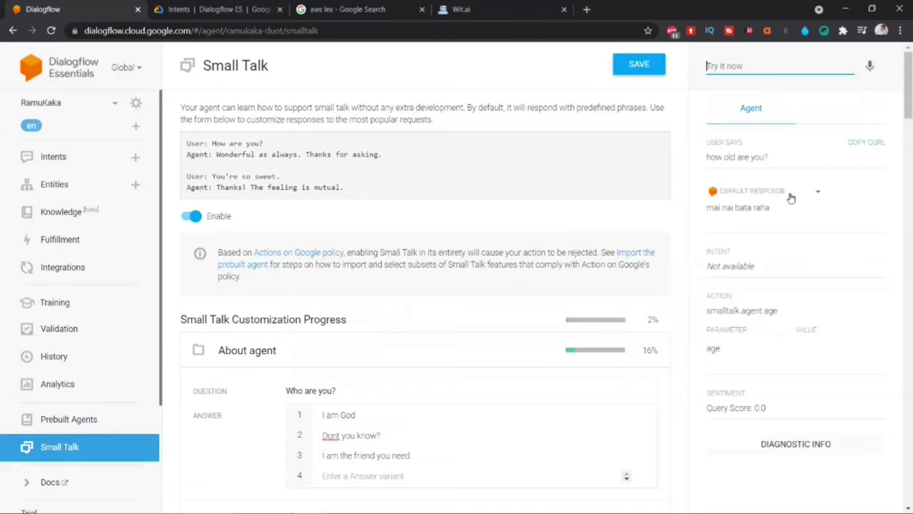
# Step: Test the custom replies to 'you are annoying' and 'You are bad'
pyautogui.scroll(-5, 430, 277)
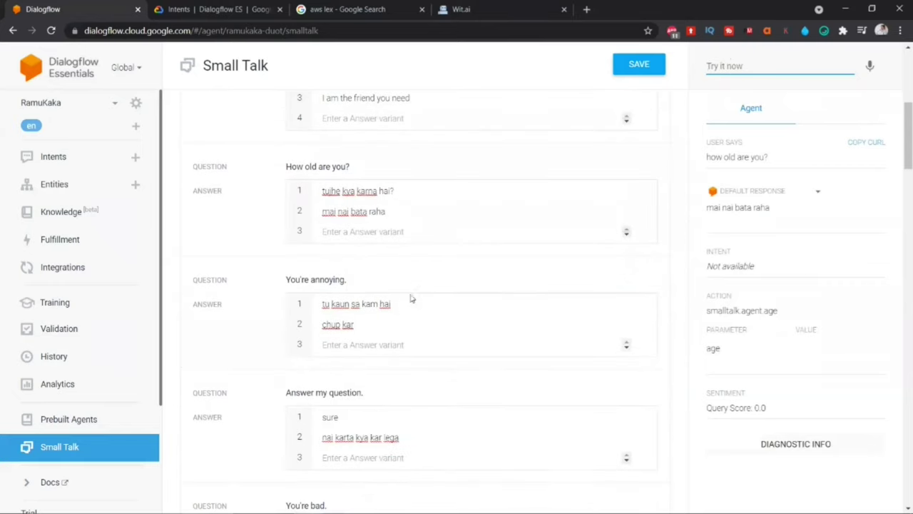
pyautogui.scroll(5, 407, 289)
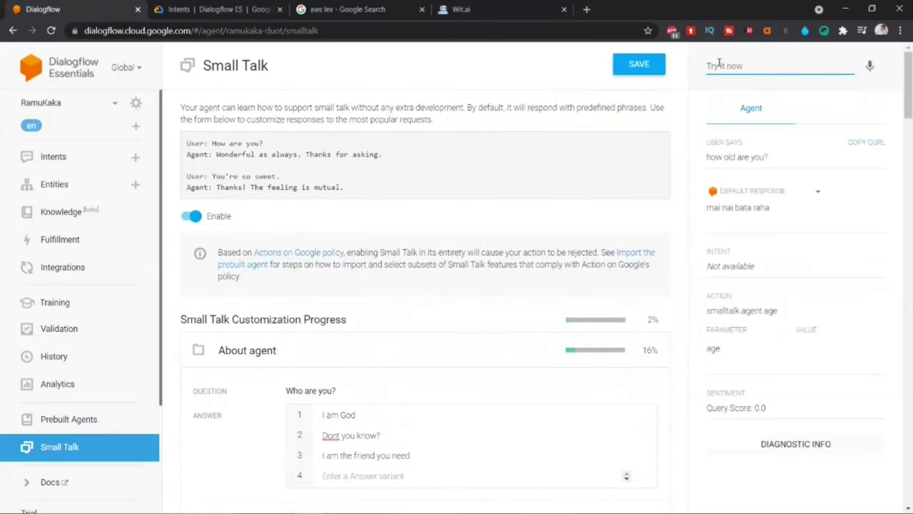
pyautogui.write('you are annoying')
pyautogui.press('Return')
pyautogui.scroll(-7, 428, 361)
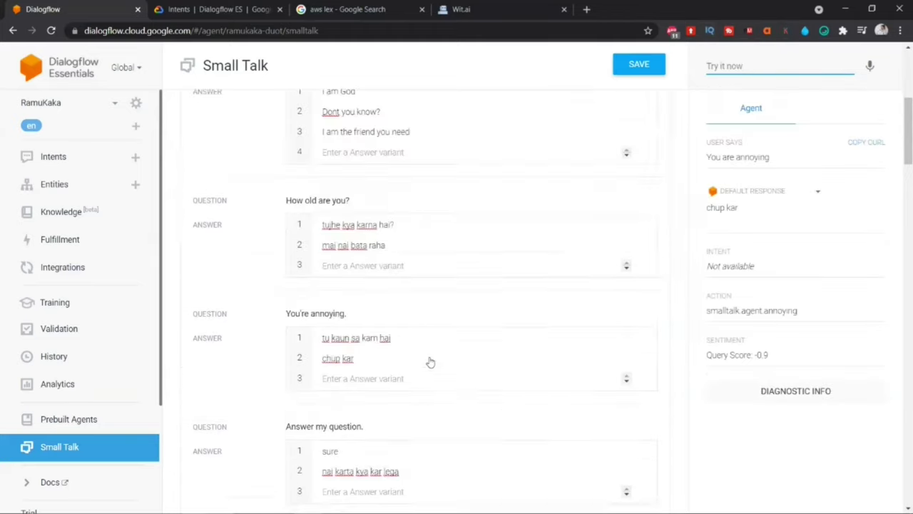
pyautogui.scroll(7, 443, 350)
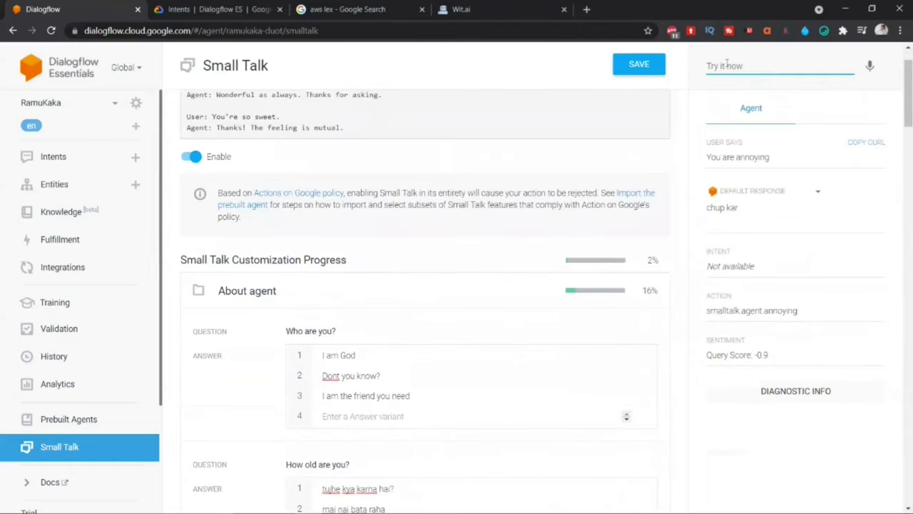
pyautogui.click(726, 62)
pyautogui.write('You are bad')
pyautogui.press('Return')
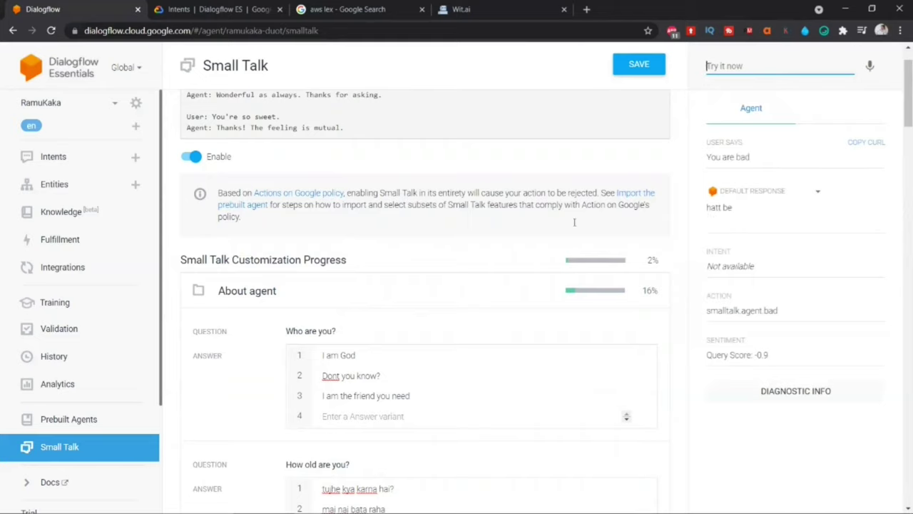
pyautogui.scroll(-7, 440, 268)
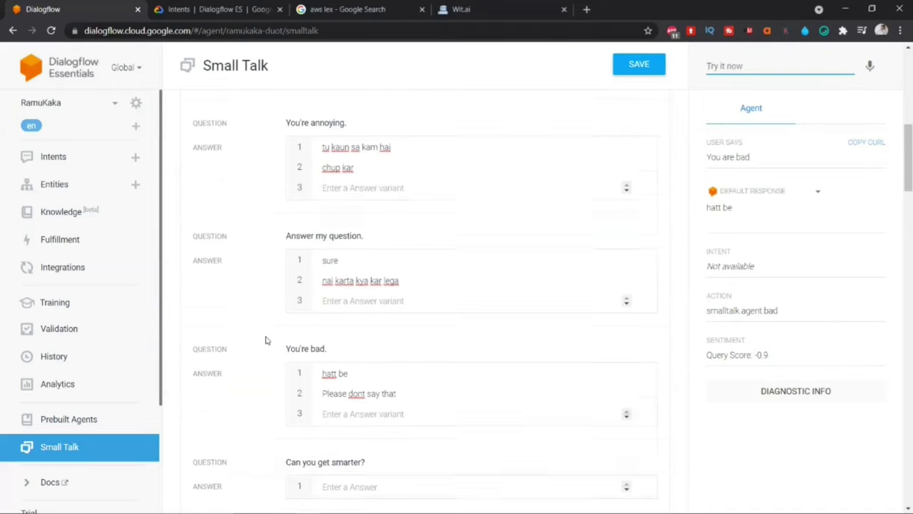
pyautogui.scroll(10, 265, 340)
pyautogui.scroll(1, 266, 340)
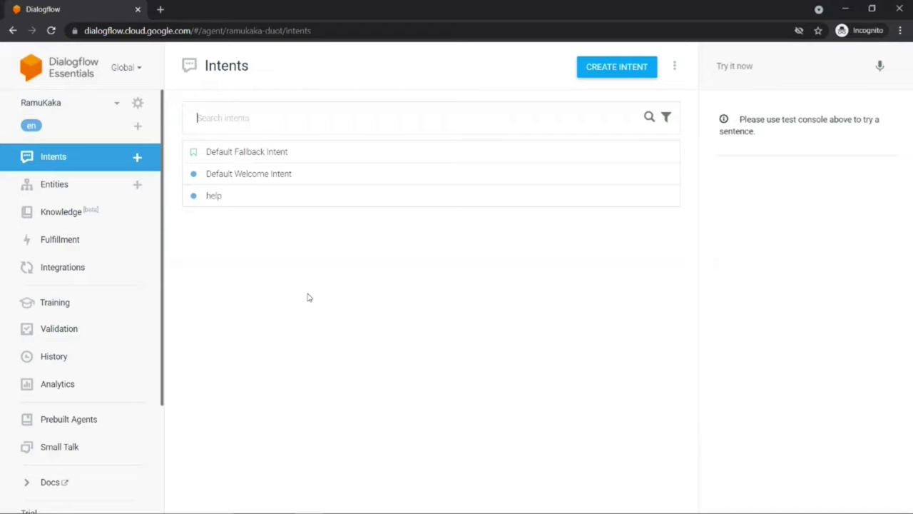
# Step: Create a new intent named 'currency-convertor' and save it
pyautogui.click(608, 74)
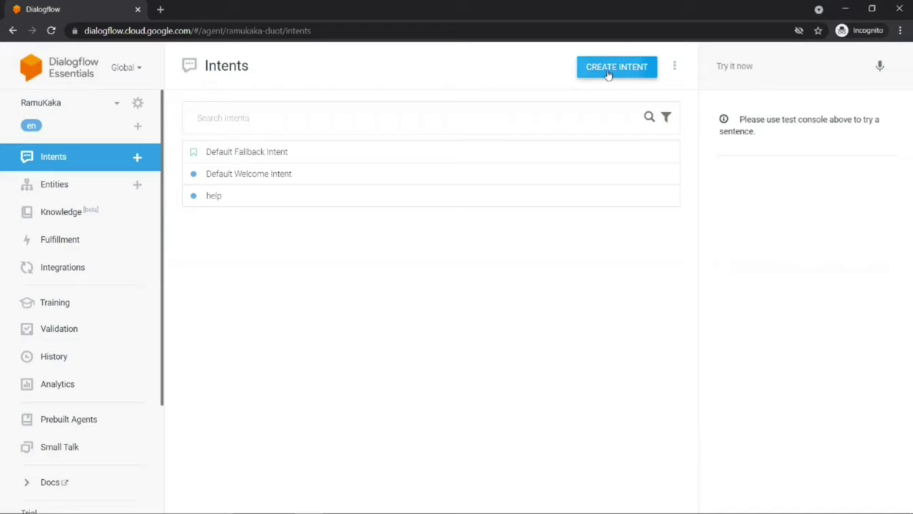
pyautogui.click(233, 64)
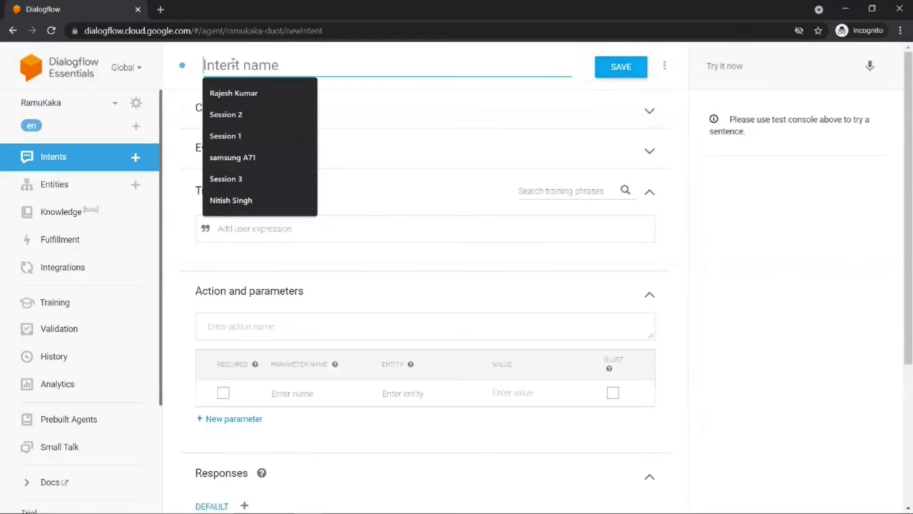
pyautogui.write('curre')
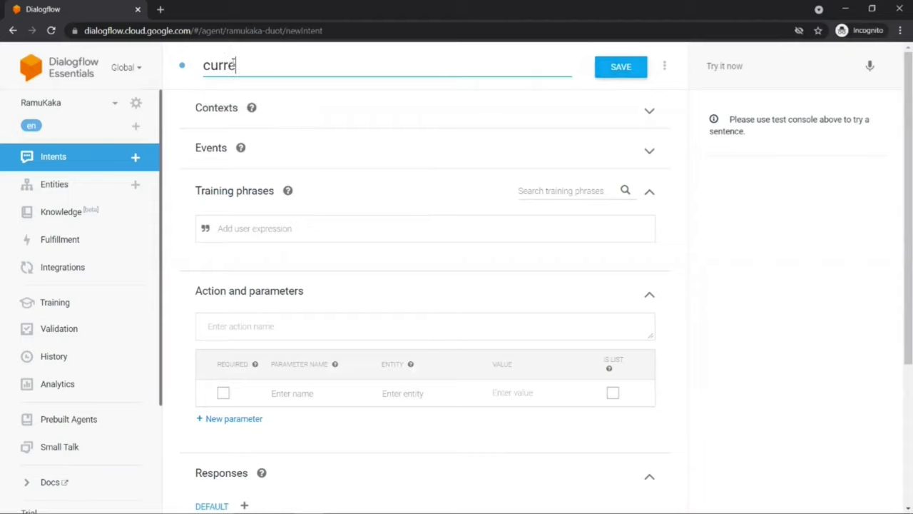
pyautogui.write('ncy-convetr')
pyautogui.press('BackSpace')
pyautogui.press('BackSpace')
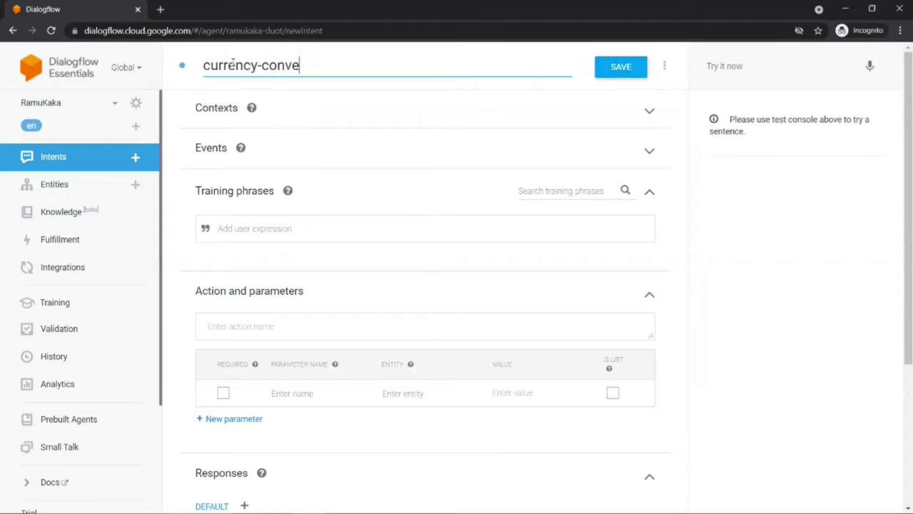
pyautogui.write('rtor')
pyautogui.click(632, 66)
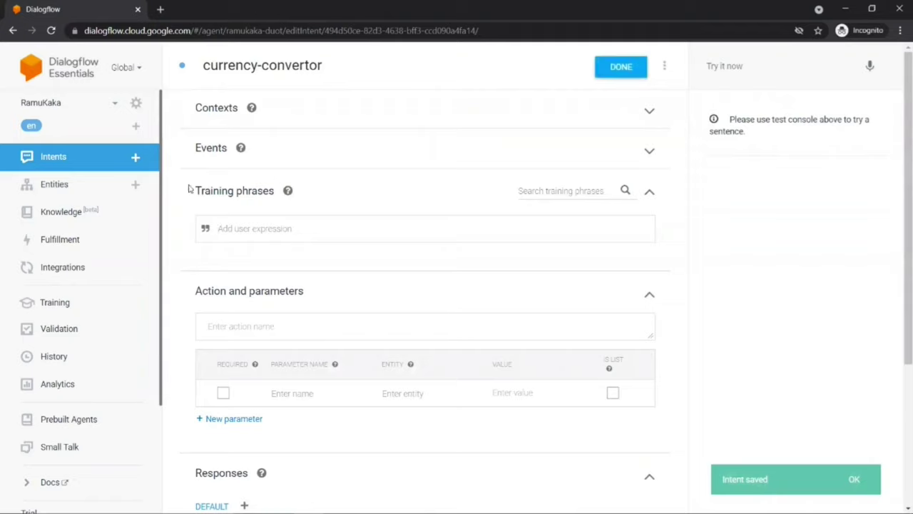
# Step: Add the training phrase 'can you convert 500 rupees to us dollars'
pyautogui.moveTo(195, 192); pyautogui.dragTo(272, 196)
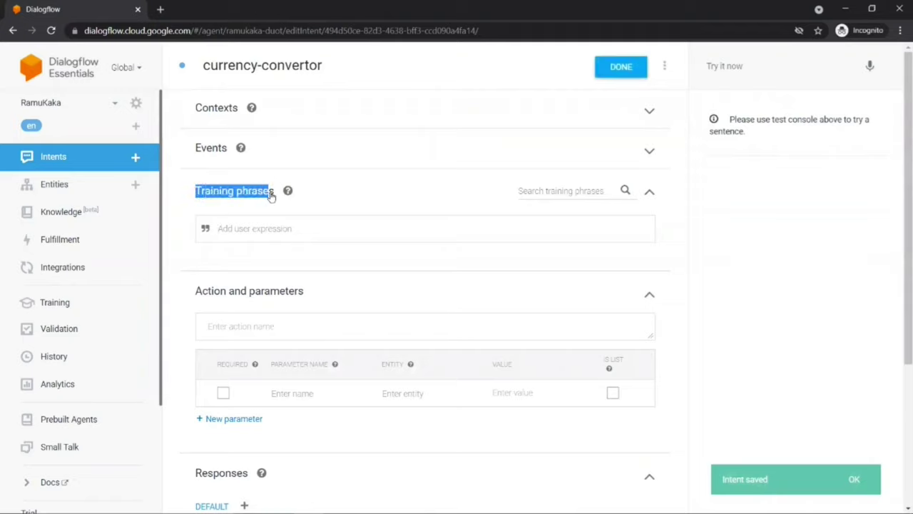
pyautogui.click(232, 225)
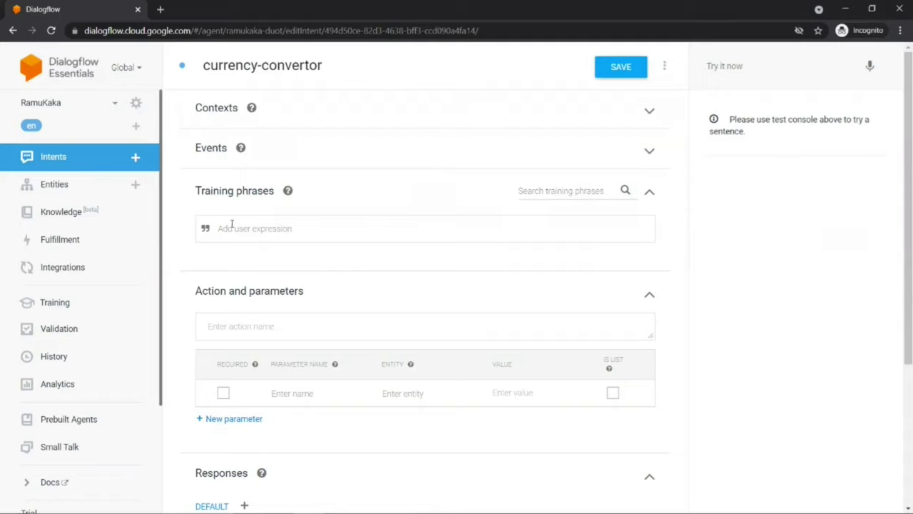
pyautogui.write('can you convert 500 rupees to')
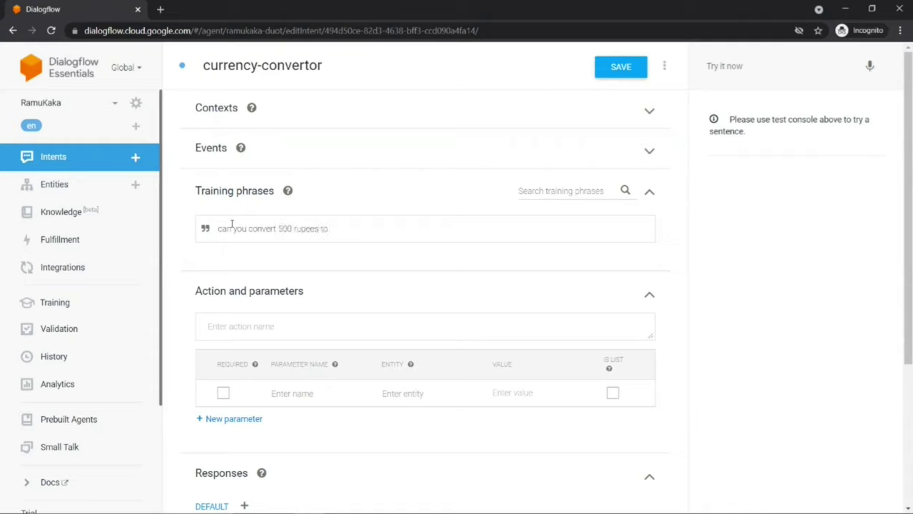
pyautogui.write(' us dollars')
pyautogui.press('Return')
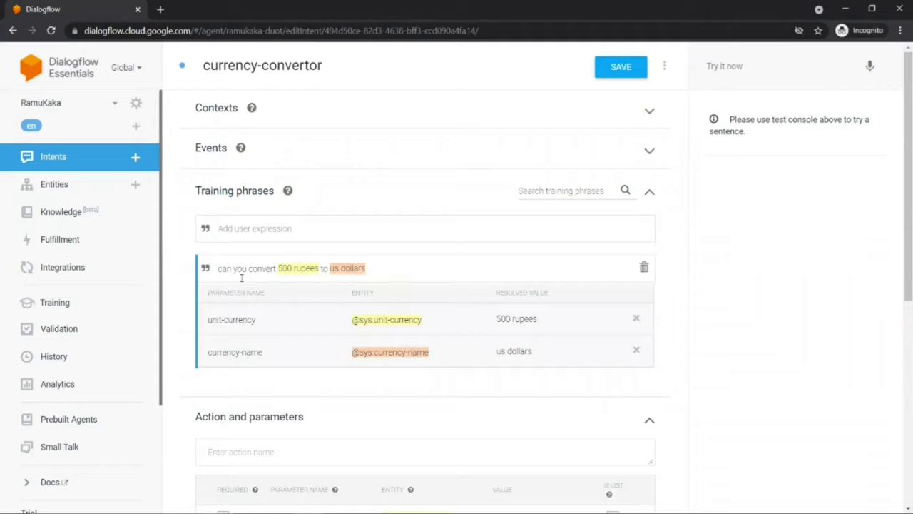
# Step: Review the auto-annotated '500 rupees' and 'us dollars' currency parameters in the phrase
pyautogui.doubleClick(291, 270)
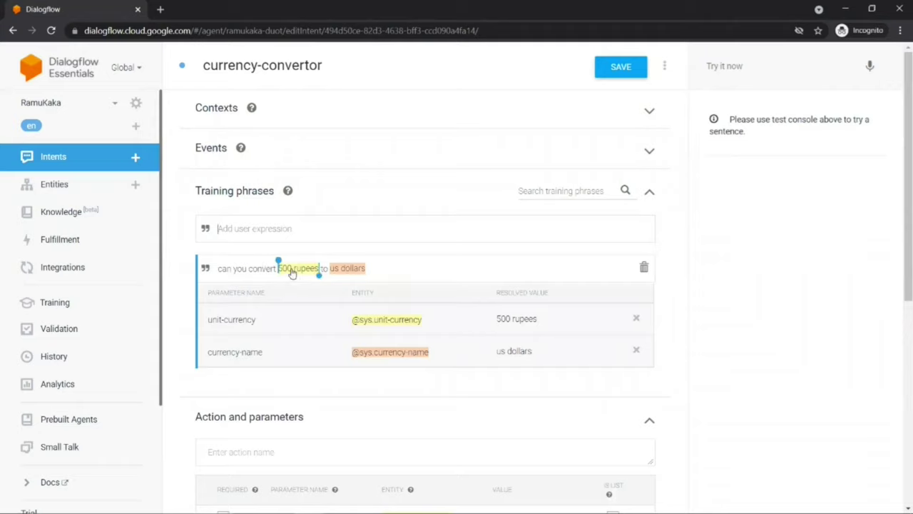
pyautogui.doubleClick(348, 270)
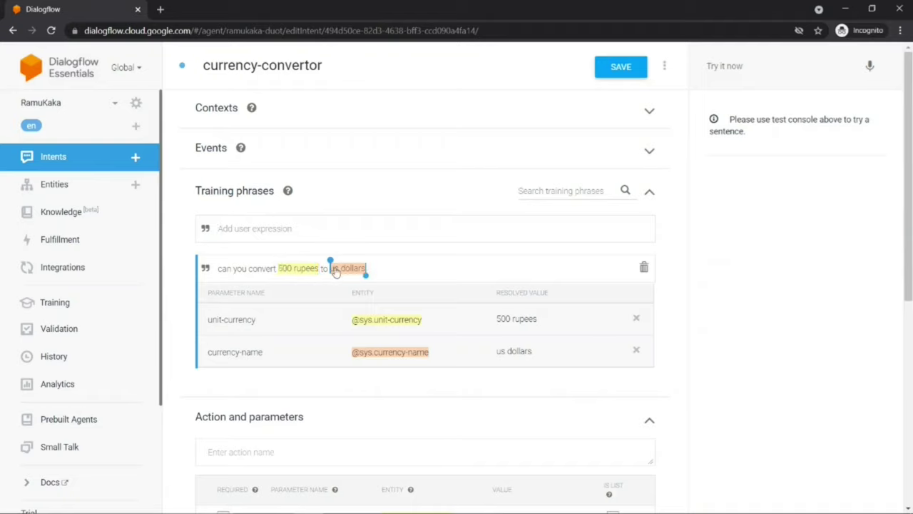
pyautogui.doubleClick(290, 271)
pyautogui.doubleClick(344, 271)
pyautogui.doubleClick(291, 271)
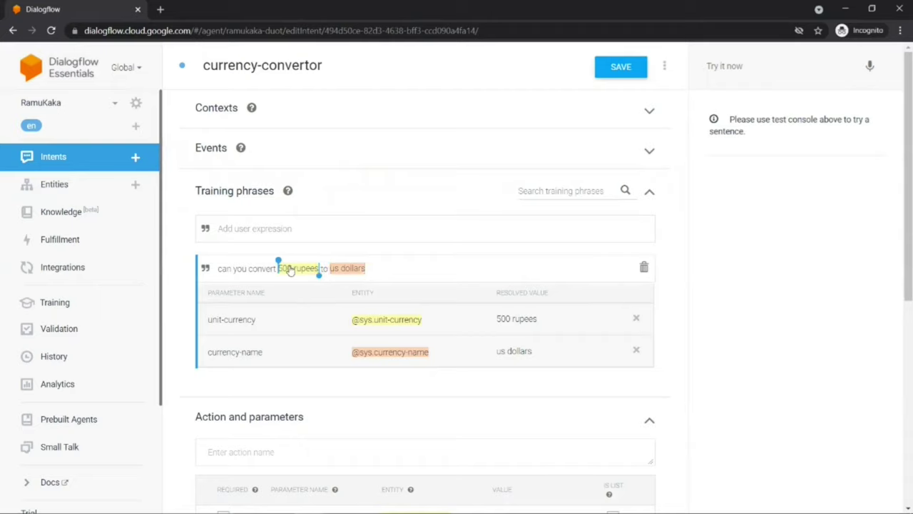
pyautogui.doubleClick(345, 270)
pyautogui.doubleClick(290, 270)
pyautogui.doubleClick(346, 271)
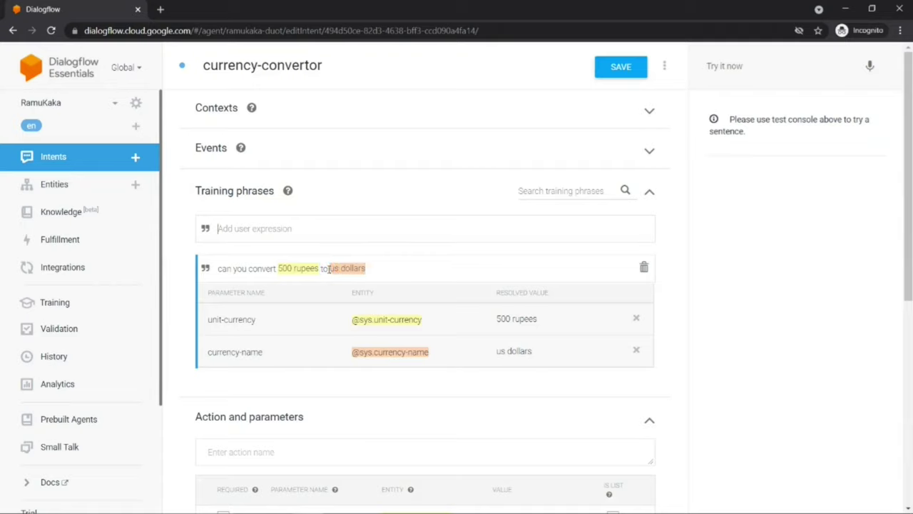
pyautogui.moveTo(279, 268); pyautogui.dragTo(319, 268)
pyautogui.click(238, 318)
pyautogui.click(353, 272)
pyautogui.click(207, 350)
pyautogui.click(262, 230)
# Step: Add the training phrase 'please convert 200 pounds to rupees'
pyautogui.write('plea')
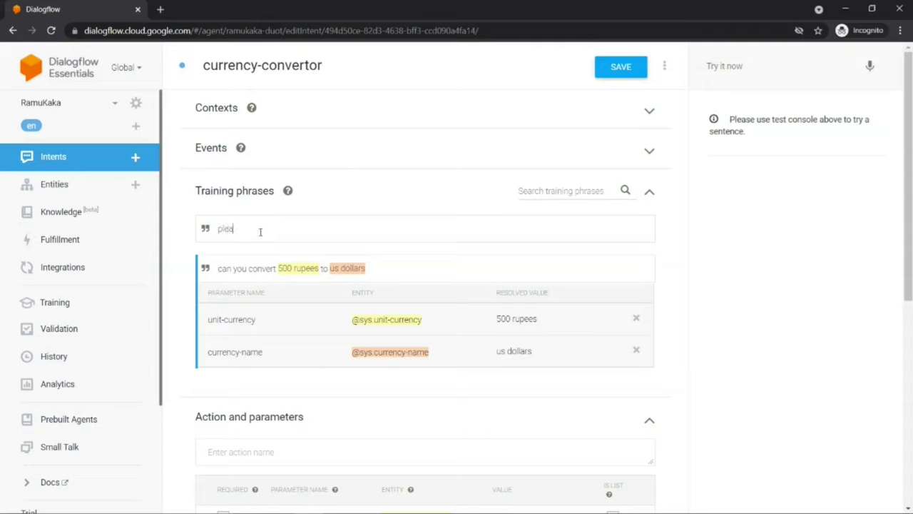
pyautogui.write('se convert 200 pounds to')
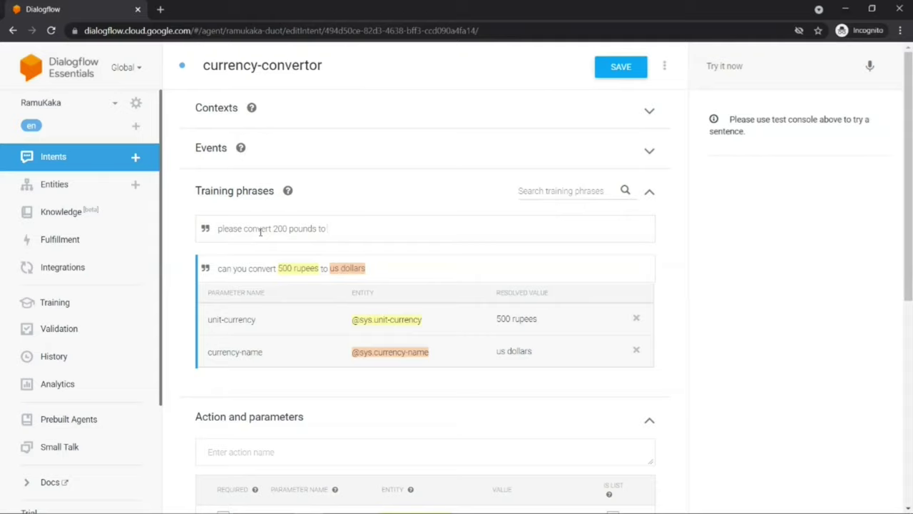
pyautogui.write(' rupees')
pyautogui.press('BackSpace')
pyautogui.press('BackSpace')
pyautogui.press('BackSpace')
pyautogui.write('ees')
pyautogui.press('Return')
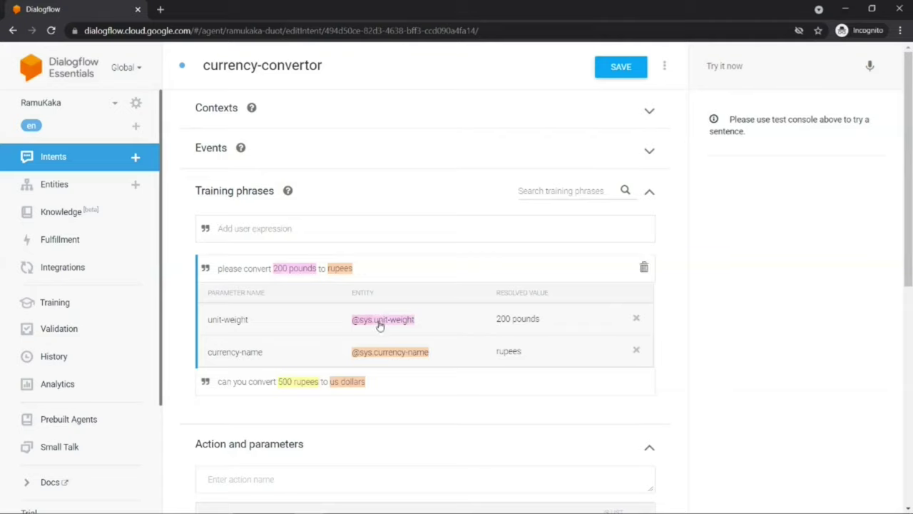
pyautogui.rightClick(293, 270)
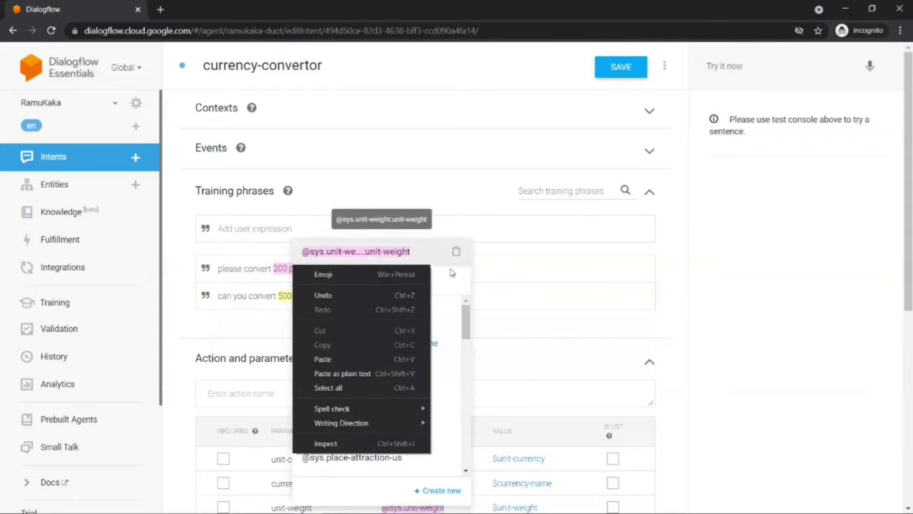
pyautogui.click(451, 272)
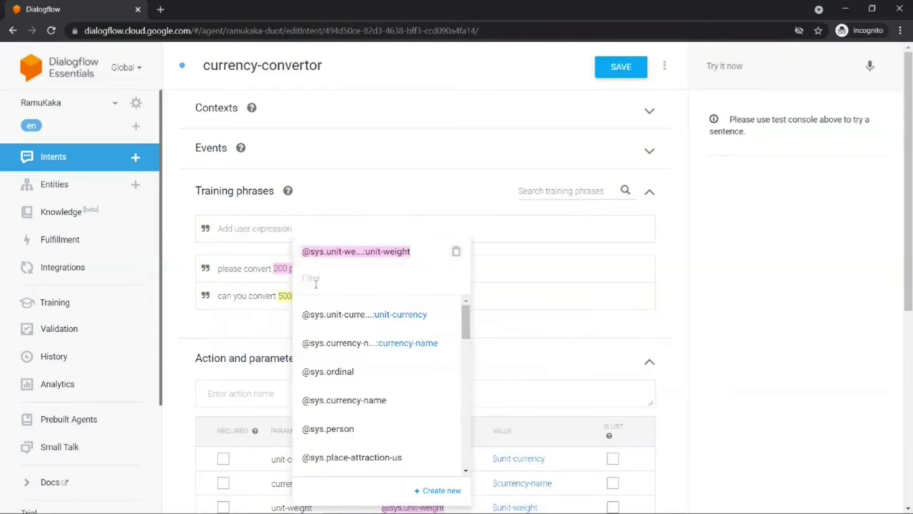
pyautogui.click(353, 314)
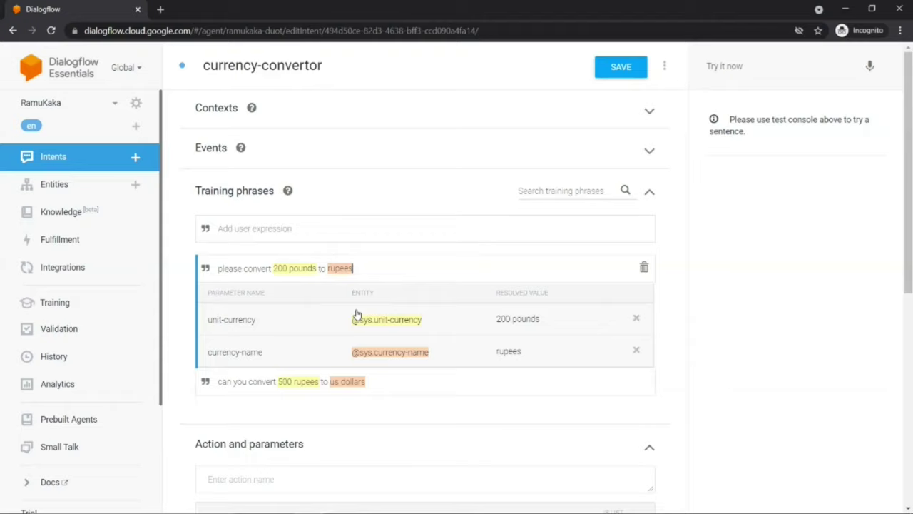
pyautogui.doubleClick(303, 271)
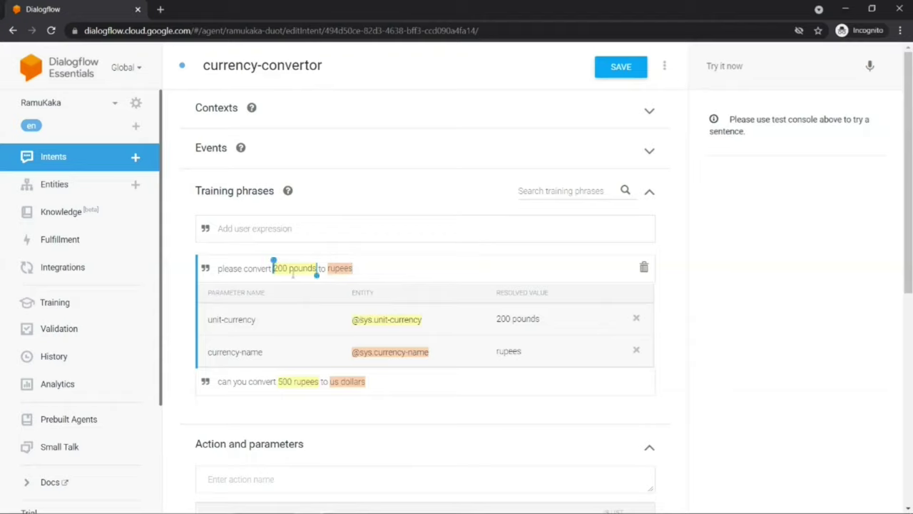
pyautogui.rightClick(292, 271)
pyautogui.press('Escape')
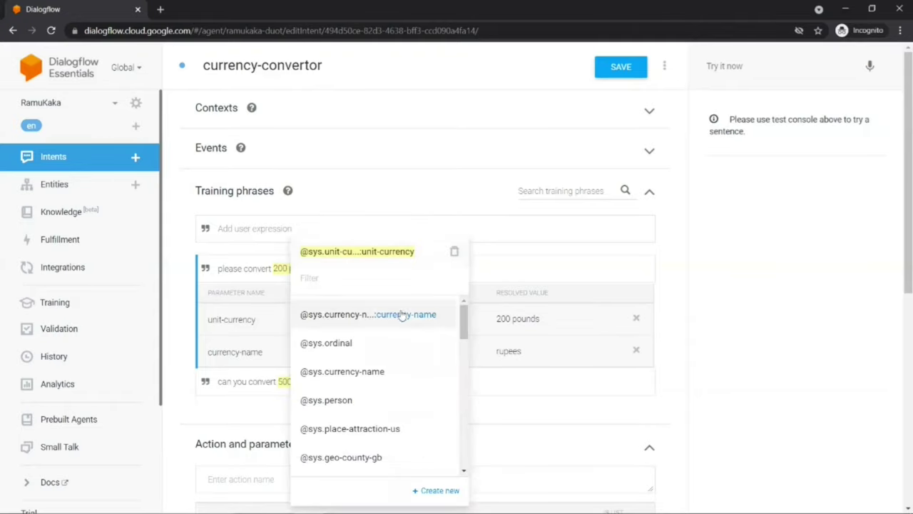
pyautogui.click(485, 271)
pyautogui.doubleClick(343, 270)
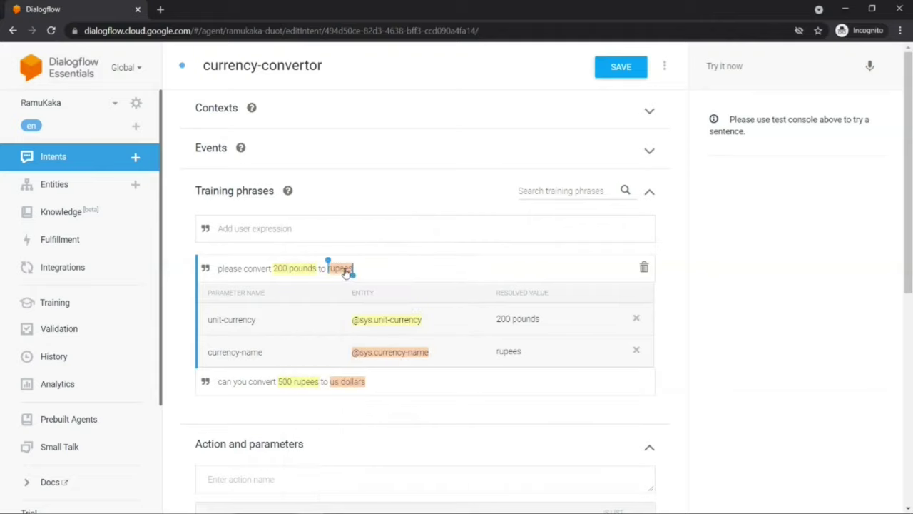
pyautogui.click(254, 350)
pyautogui.click(323, 239)
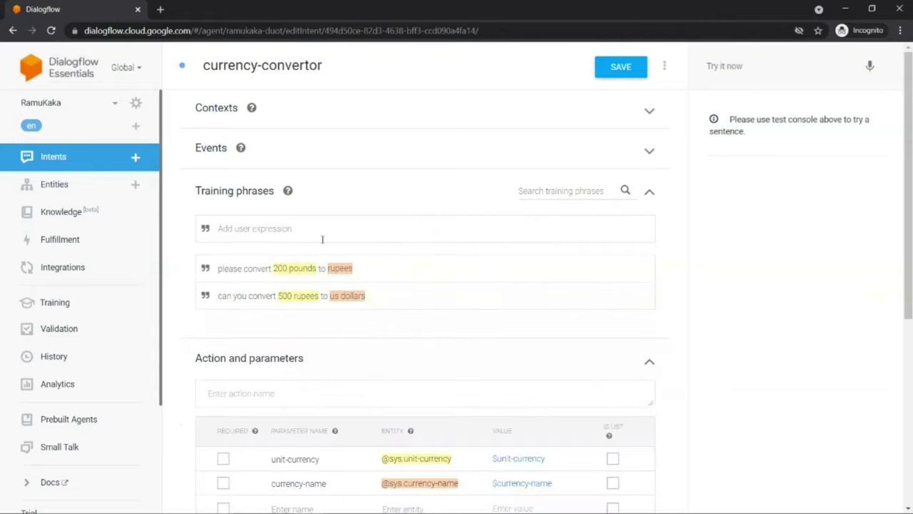
pyautogui.write('convert 15 euros to us dollars')
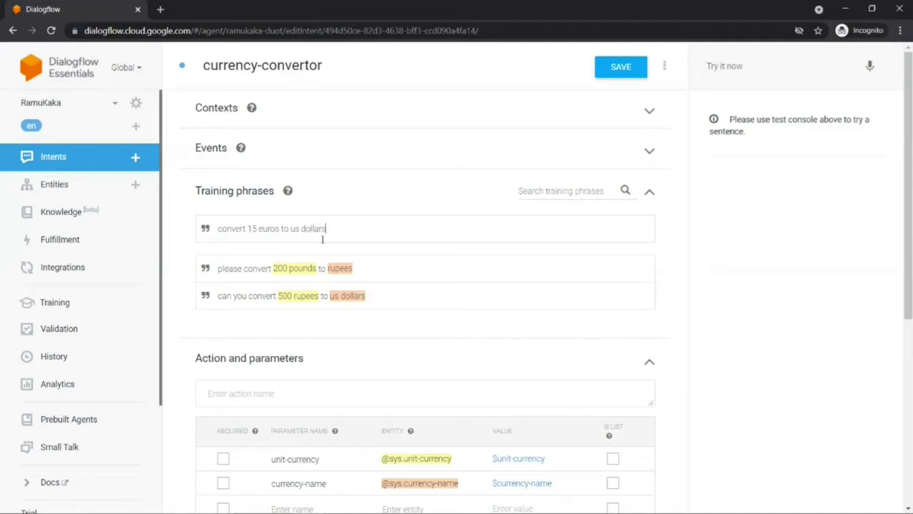
# Step: Add 'convert 15 euros to us dollars' to the training phrases and open a blank browser tab
pyautogui.press('Return')
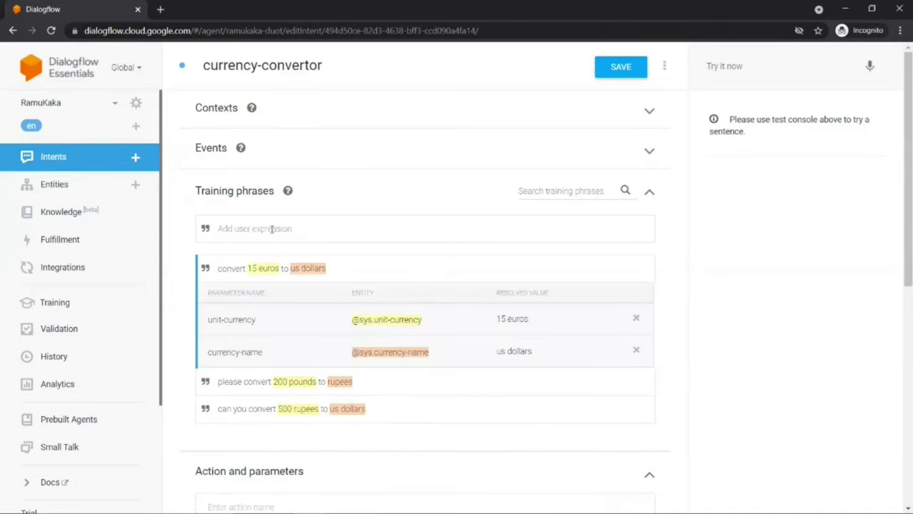
pyautogui.click(160, 10)
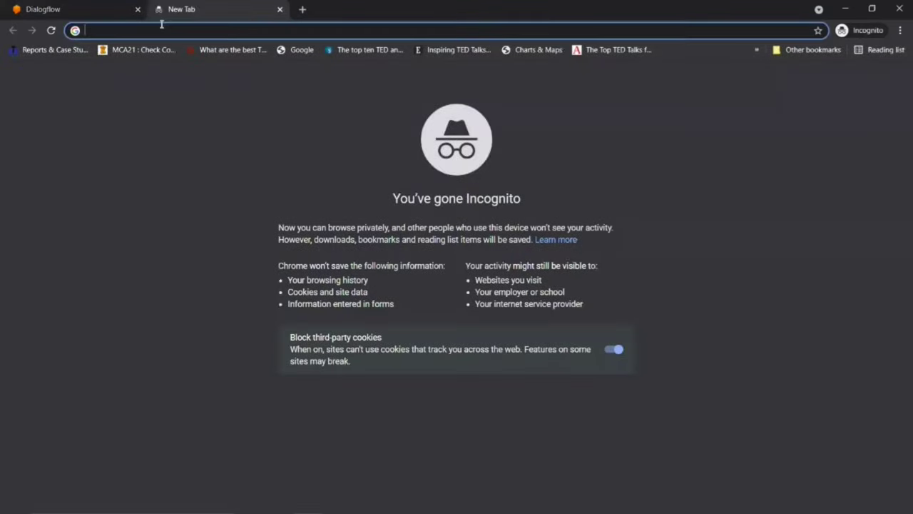
# Step: Search Google for 'currency name', browse JustForex's world currency table, and return to Dialogflow
pyautogui.write('curren')
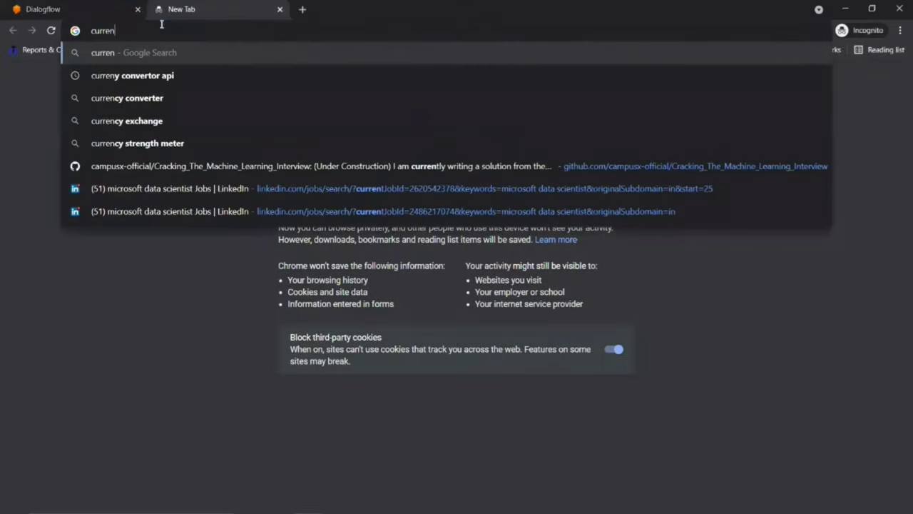
pyautogui.write('cy name')
pyautogui.press('Return')
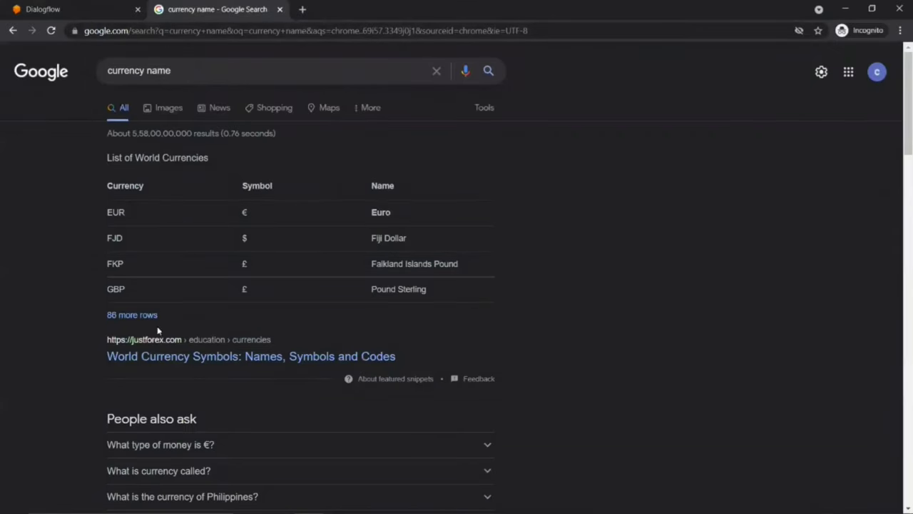
pyautogui.click(127, 316)
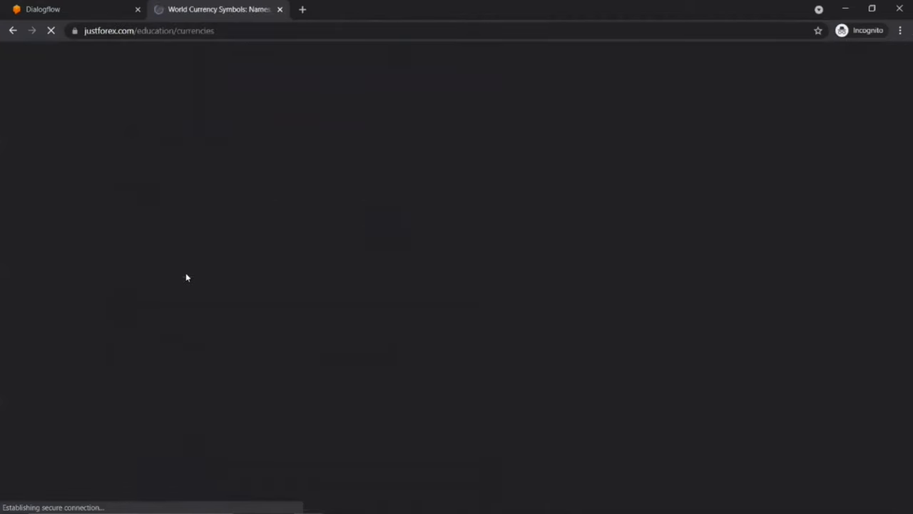
pyautogui.scroll(-2, 185, 276)
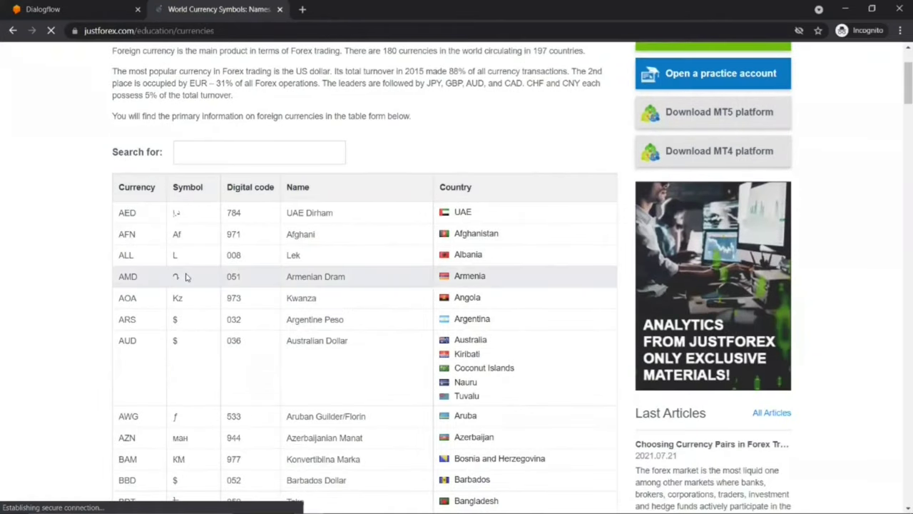
pyautogui.scroll(-2, 185, 277)
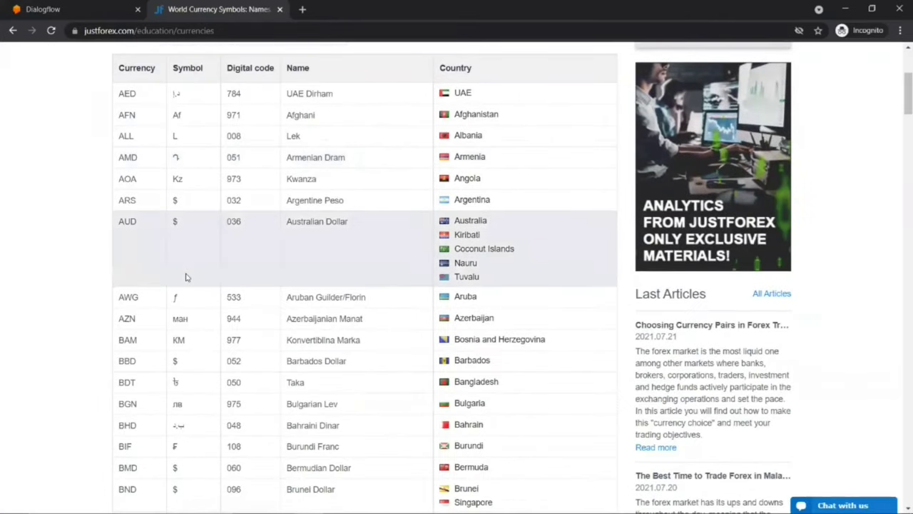
pyautogui.scroll(-4, 186, 276)
pyautogui.scroll(2, 187, 221)
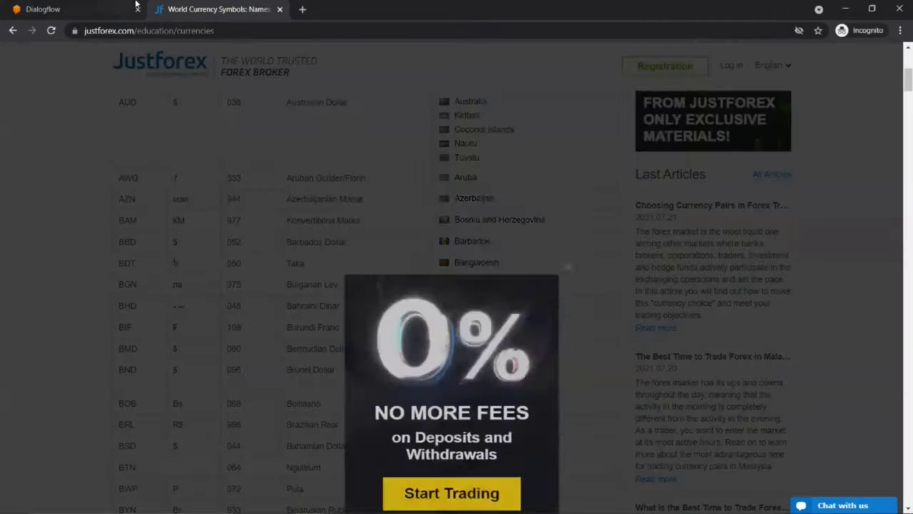
pyautogui.click(129, 9)
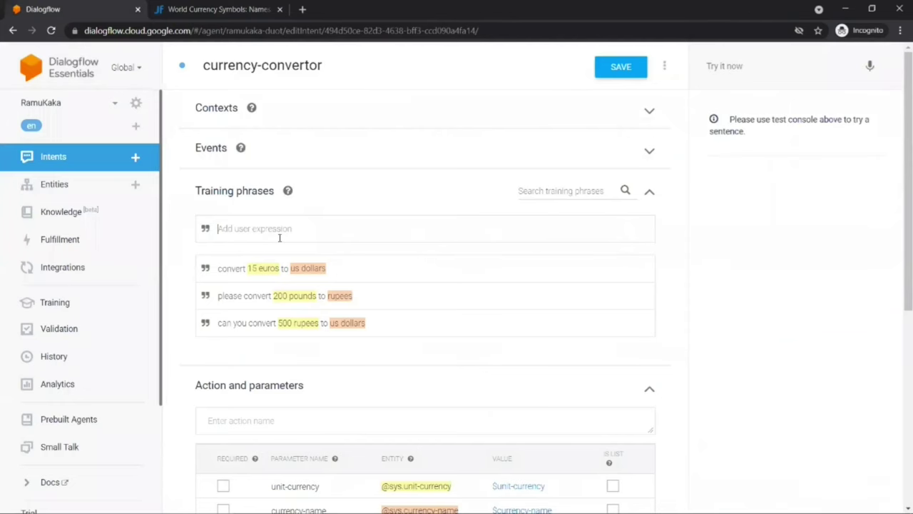
# Step: Add the training phrase 'convert 100 taka to euros' and start the next phrase
pyautogui.write('convert 100 taka to euros')
pyautogui.press('Return')
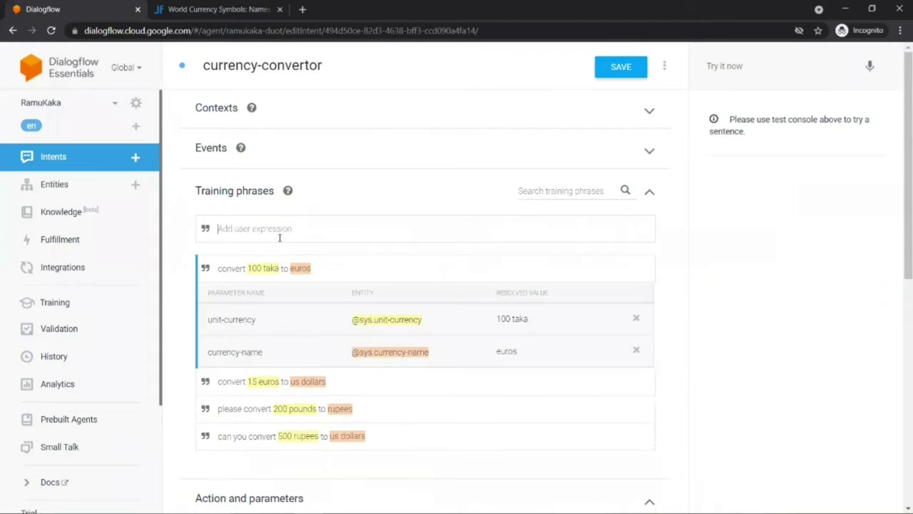
pyautogui.click(296, 235)
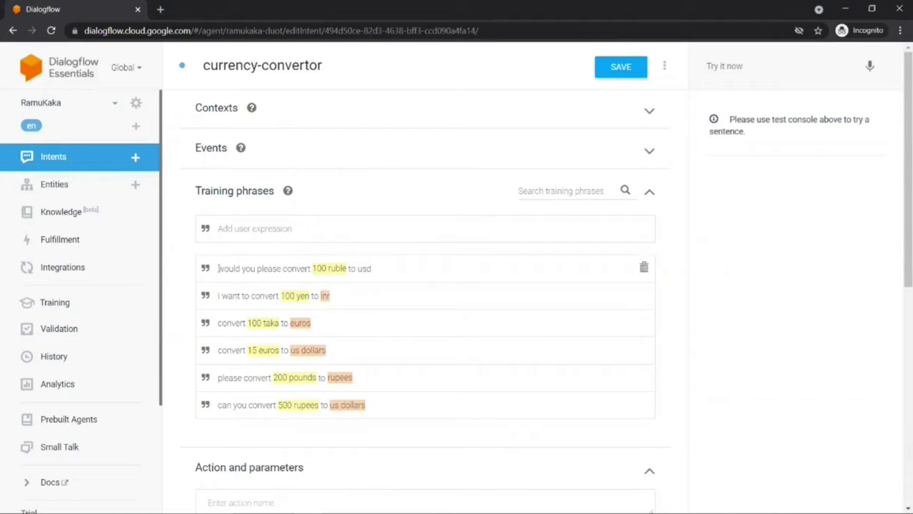
pyautogui.click(317, 277)
pyautogui.click(359, 268)
pyautogui.moveTo(358, 269); pyautogui.dragTo(370, 273)
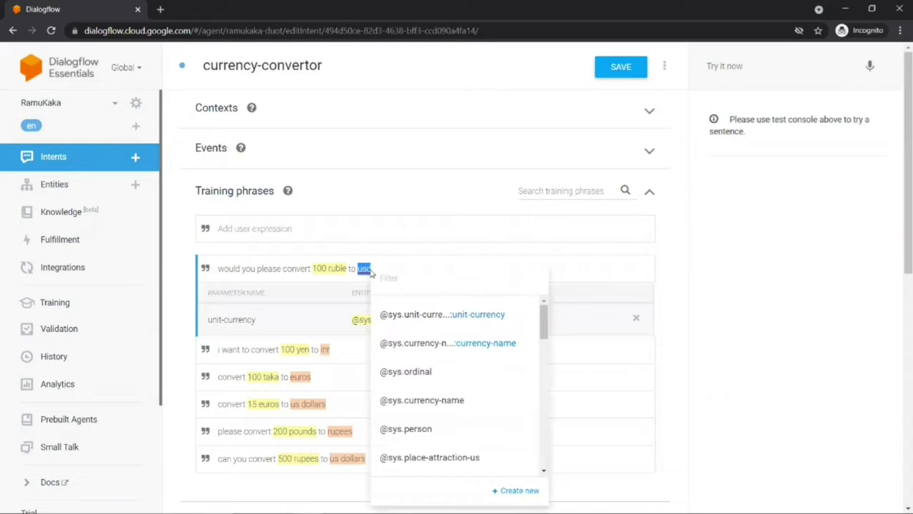
pyautogui.click(730, 267)
pyautogui.moveTo(358, 269); pyautogui.dragTo(374, 273)
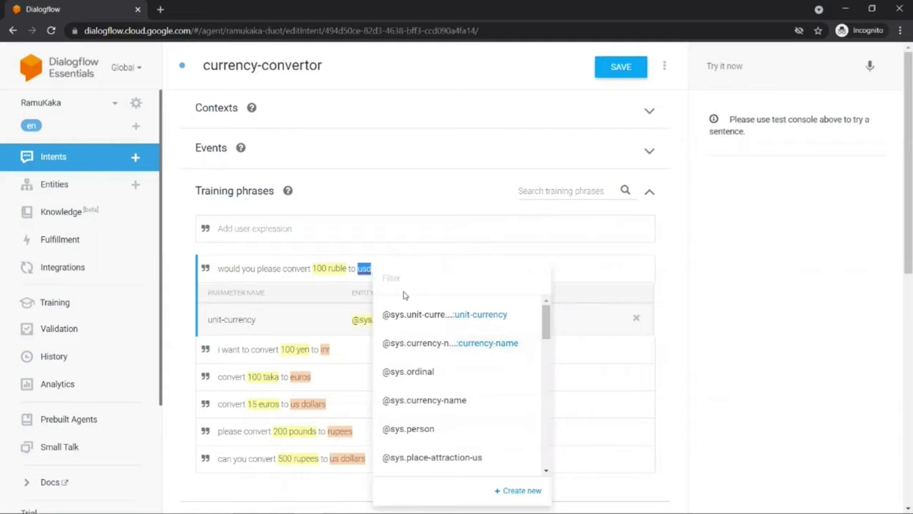
pyautogui.click(416, 345)
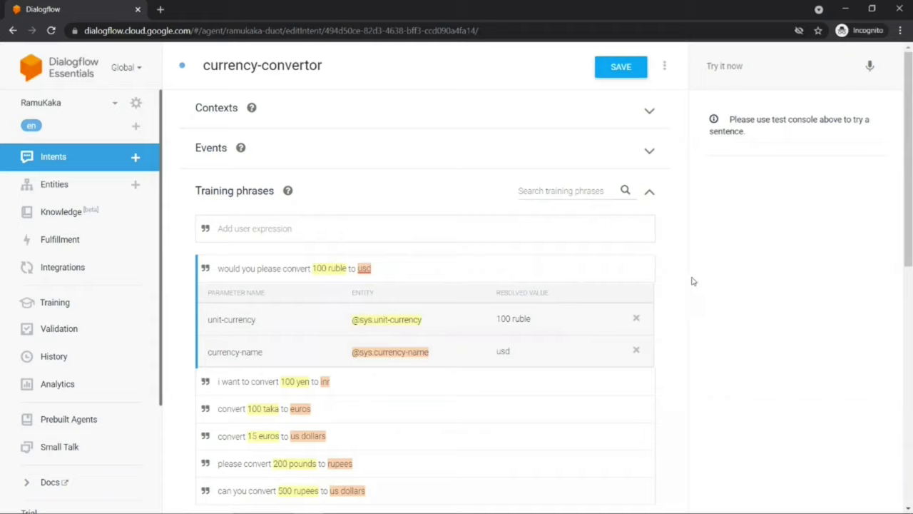
# Step: Select 'please' in the ruble phrase, browse the entity list, and close it without assigning an entity
pyautogui.doubleClick(363, 268)
pyautogui.click(317, 267)
pyautogui.moveTo(257, 269); pyautogui.dragTo(282, 270)
pyautogui.scroll(-2, 341, 353)
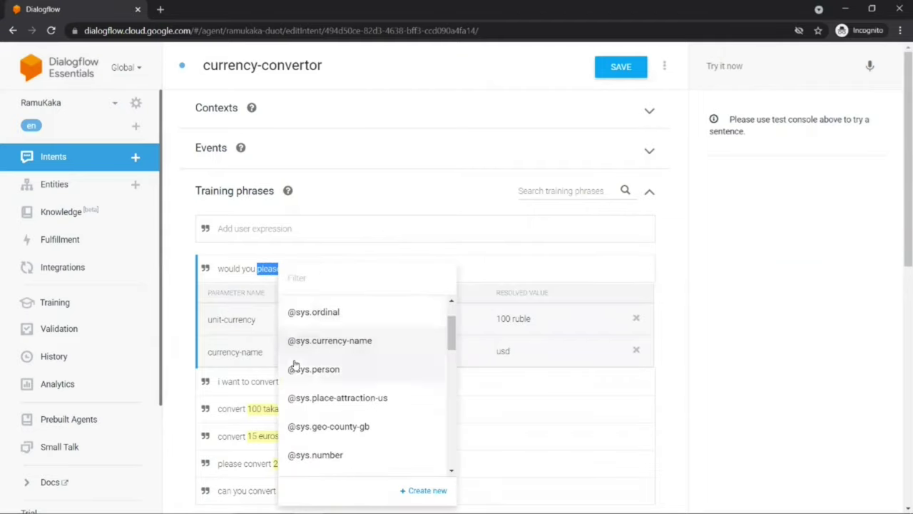
pyautogui.scroll(-2, 322, 369)
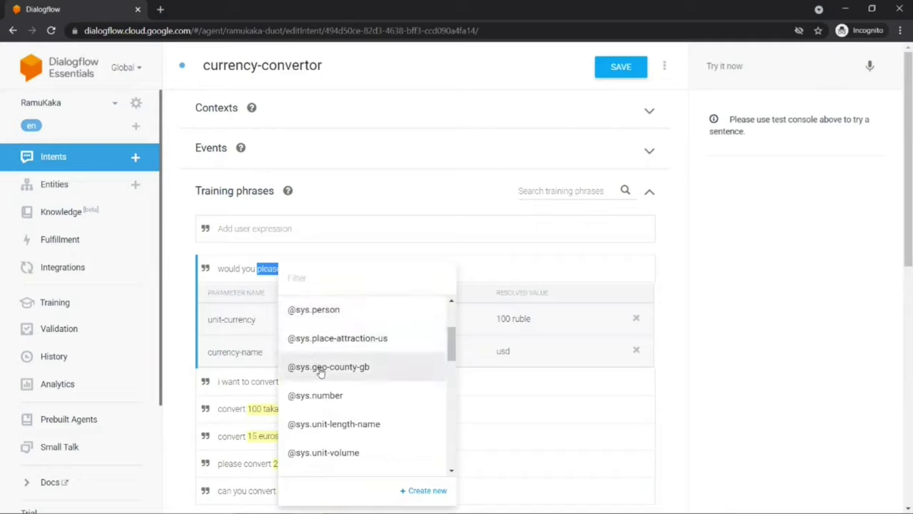
pyautogui.scroll(-2, 320, 371)
pyautogui.scroll(-2, 316, 350)
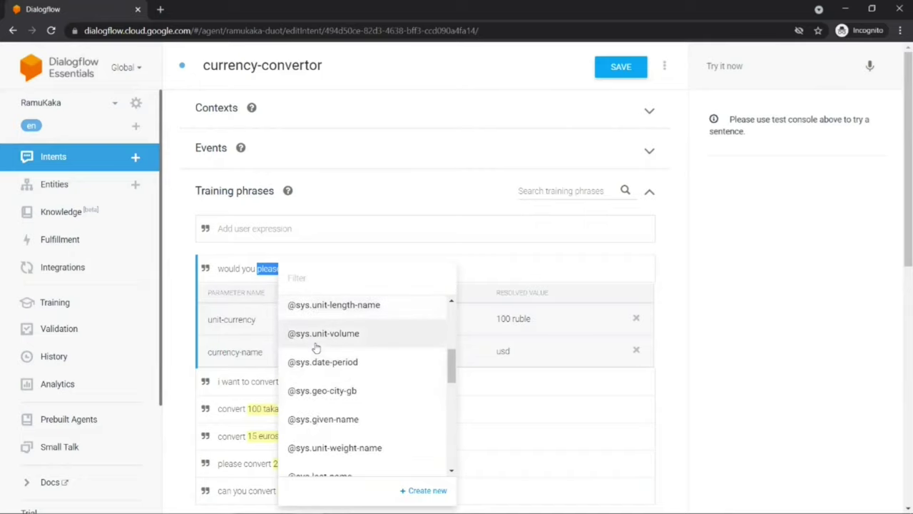
pyautogui.scroll(-8, 316, 347)
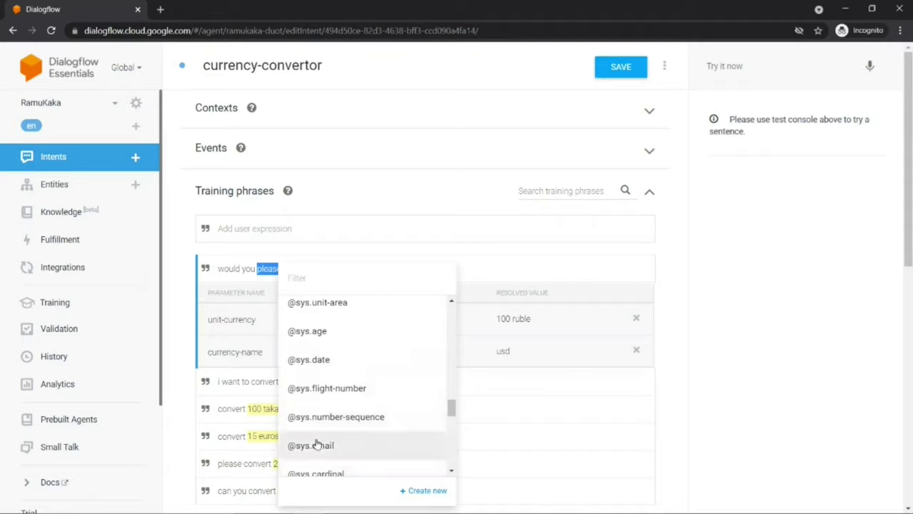
pyautogui.scroll(-5, 317, 443)
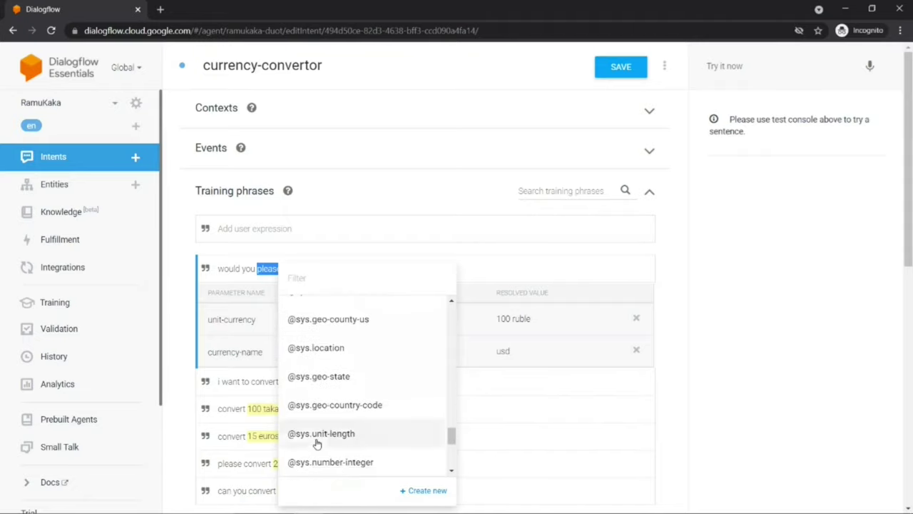
pyautogui.scroll(-2, 317, 443)
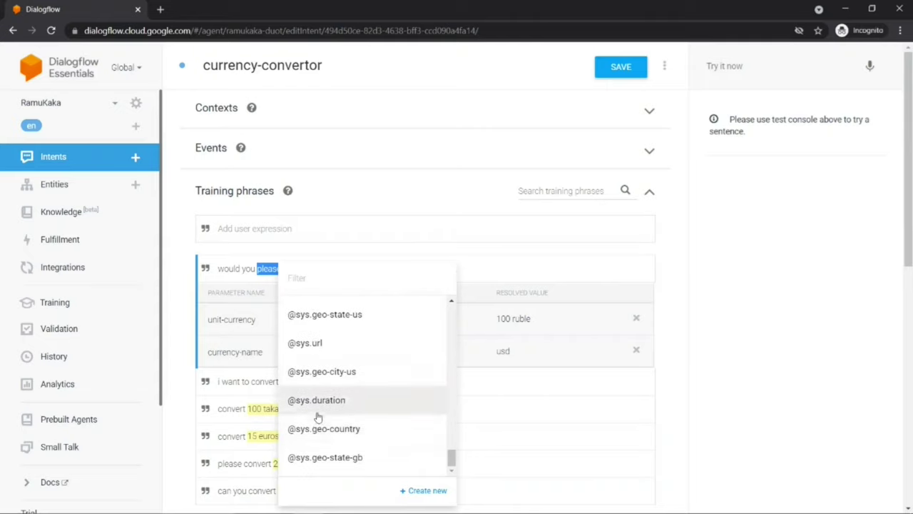
pyautogui.click(540, 368)
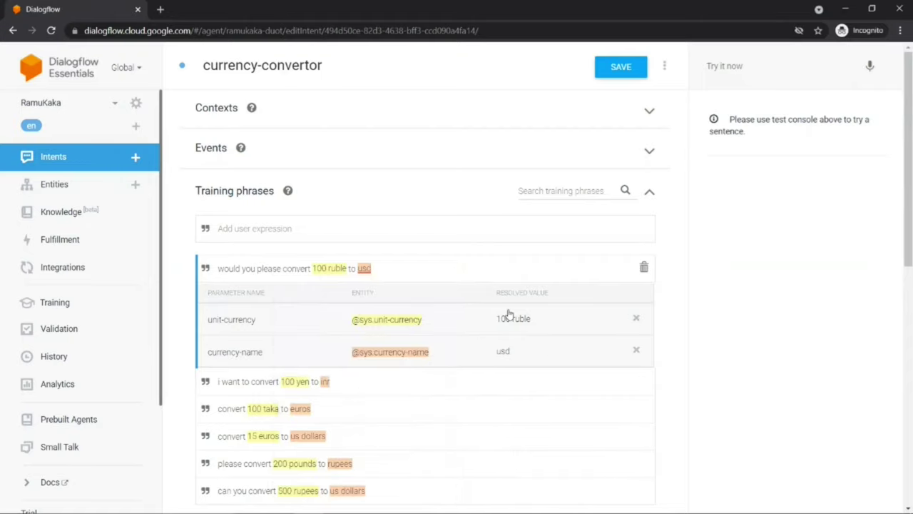
# Step: Save the currency-convertor intent
pyautogui.click(608, 67)
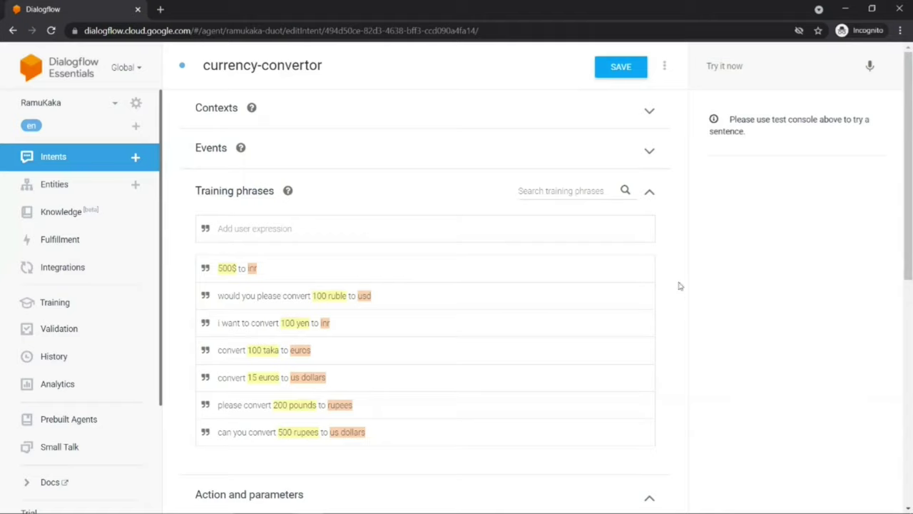
pyautogui.doubleClick(325, 323)
pyautogui.click(502, 300)
# Step: Test the agent with the query 'convert 500 usd to inr'
pyautogui.click(739, 65)
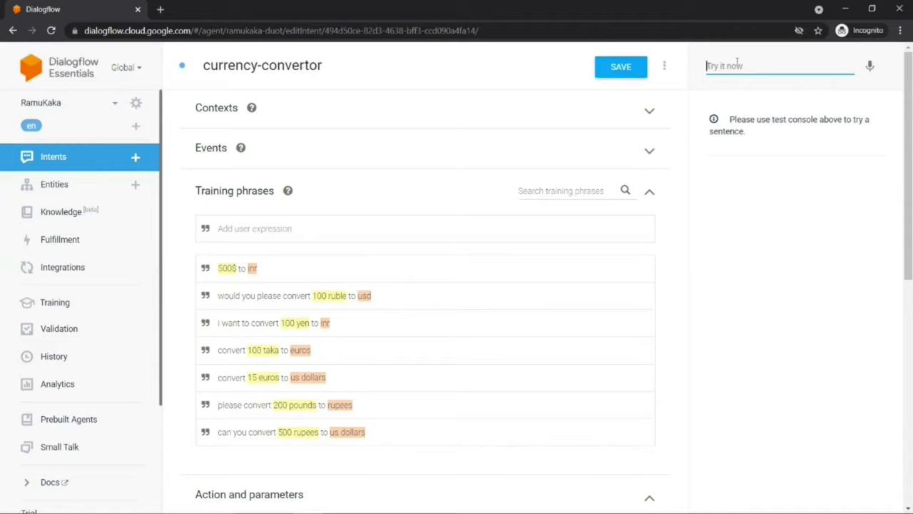
pyautogui.write('vert 500 usd to inr')
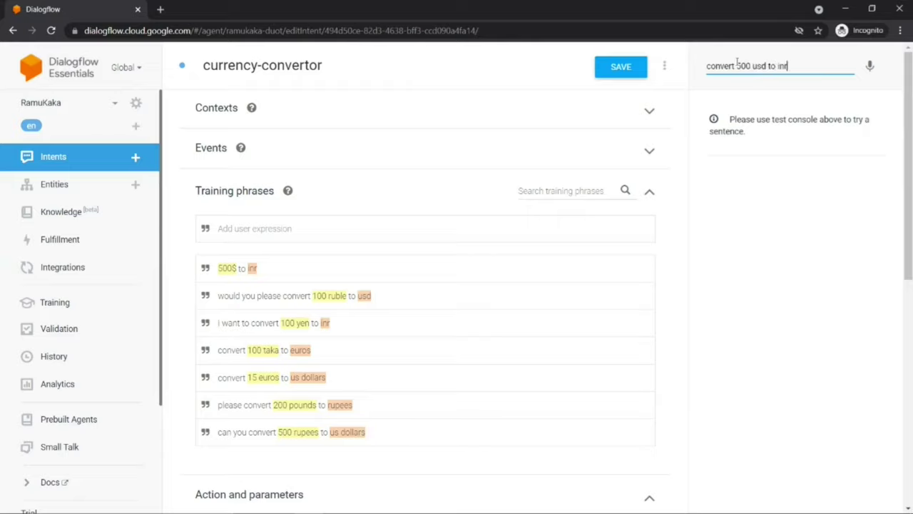
pyautogui.press('Return')
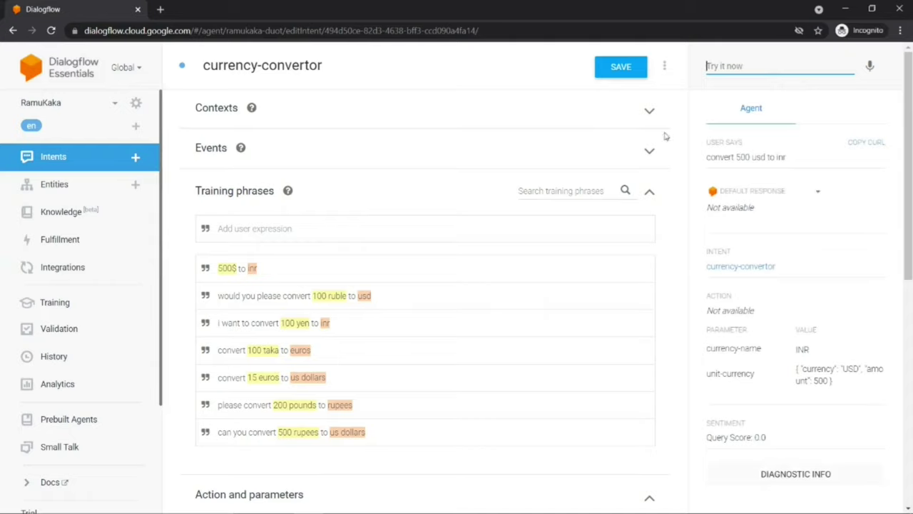
# Step: Review the result: intent currency-convertor, currency-name INR, unit-currency 500 USD
pyautogui.moveTo(705, 267); pyautogui.dragTo(777, 267)
pyautogui.scroll(-1, 693, 302)
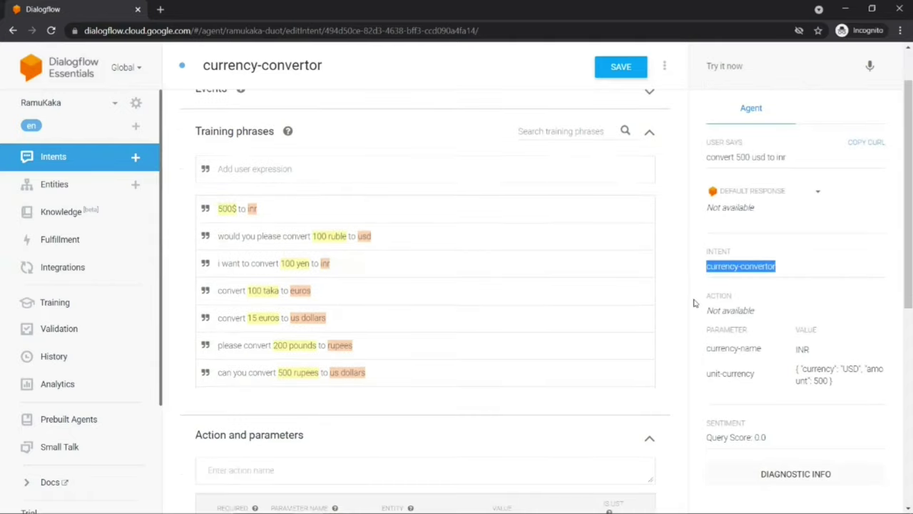
pyautogui.click(707, 330)
pyautogui.moveTo(706, 330); pyautogui.dragTo(800, 353)
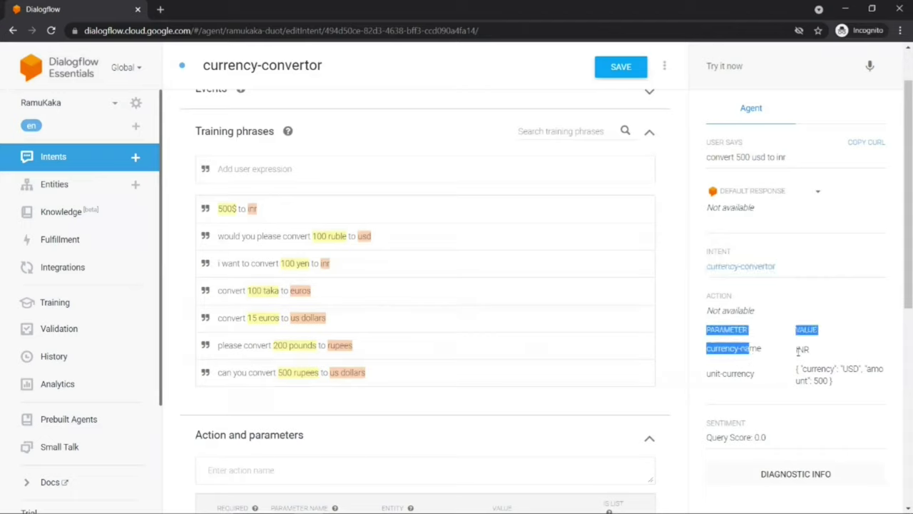
pyautogui.doubleClick(802, 350)
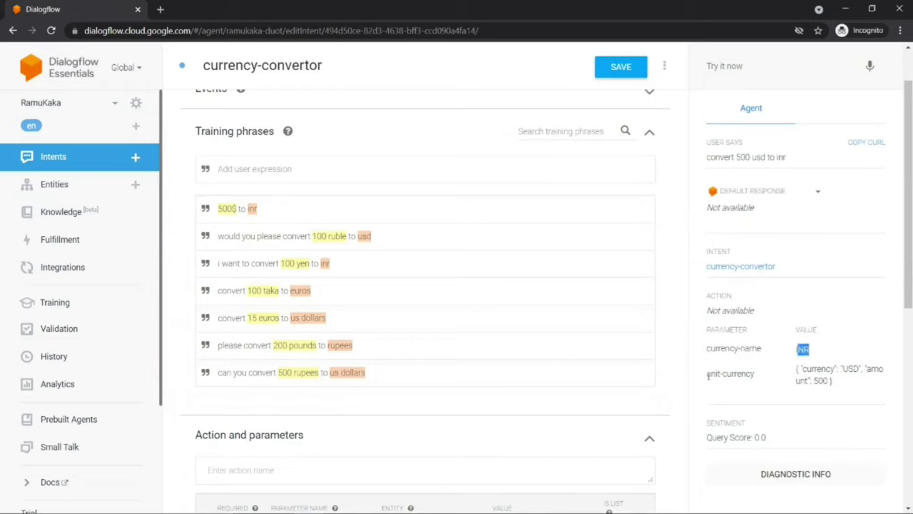
pyautogui.moveTo(706, 374); pyautogui.dragTo(753, 373)
pyautogui.click(739, 375)
pyautogui.moveTo(800, 368); pyautogui.dragTo(879, 386)
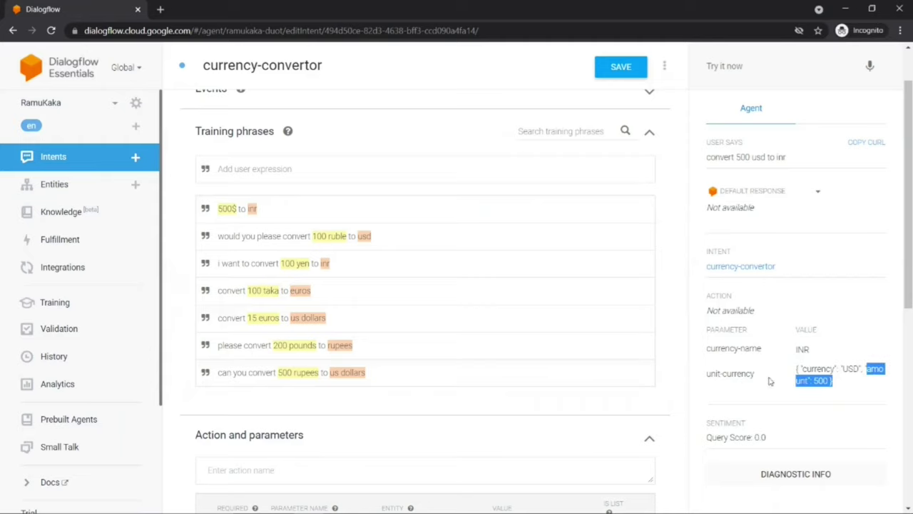
pyautogui.scroll(1, 726, 379)
# Step: Test the query 'could you convert 100 pounds to us dollars'
pyautogui.click(715, 76)
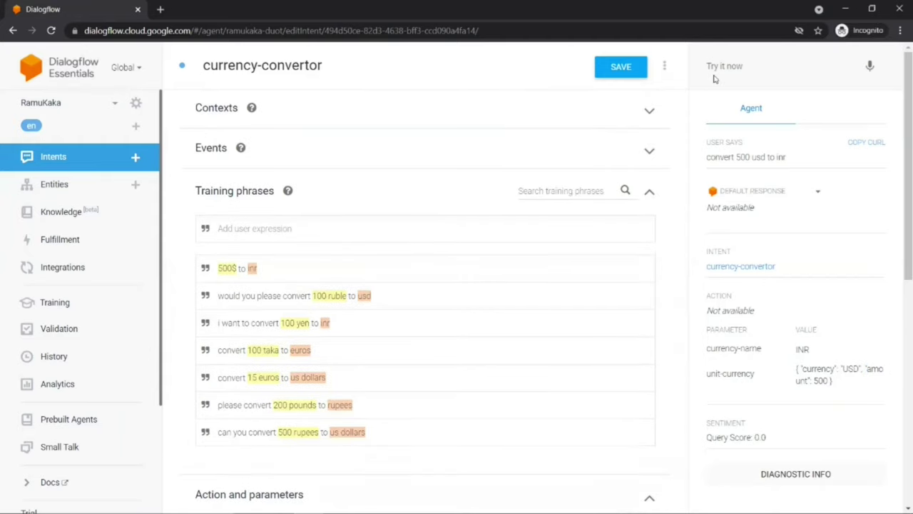
pyautogui.write('cou')
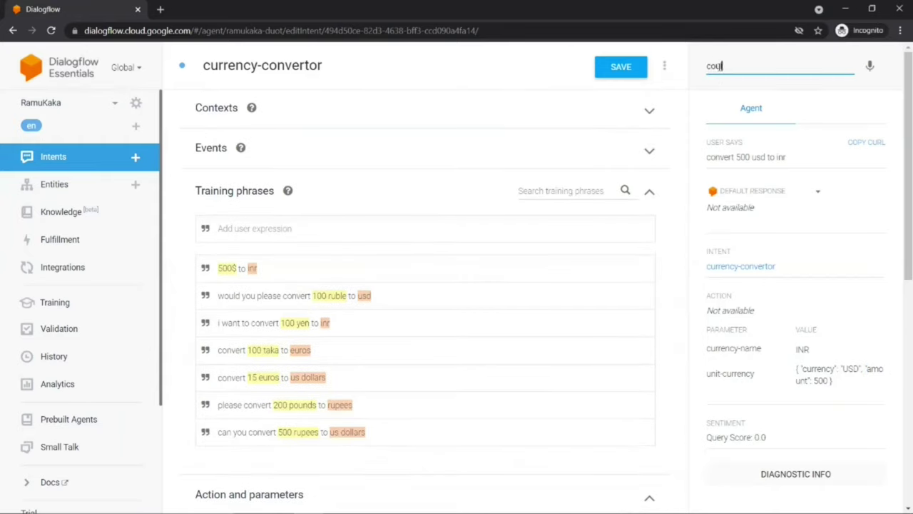
pyautogui.write('ld you convert 100 po')
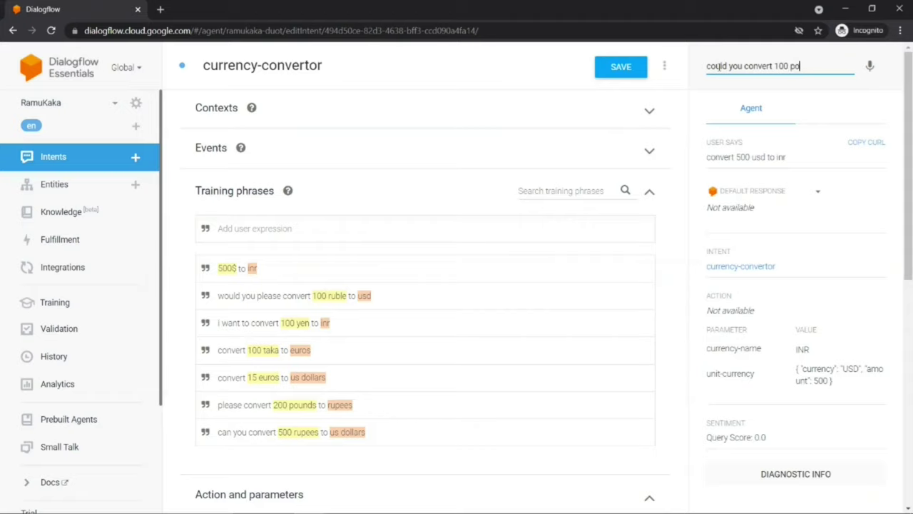
pyautogui.write('ubds')
pyautogui.press('BackSpace')
pyautogui.press('BackSpace')
pyautogui.press('BackSpace')
pyautogui.write('nds to us dollars')
pyautogui.press('Return')
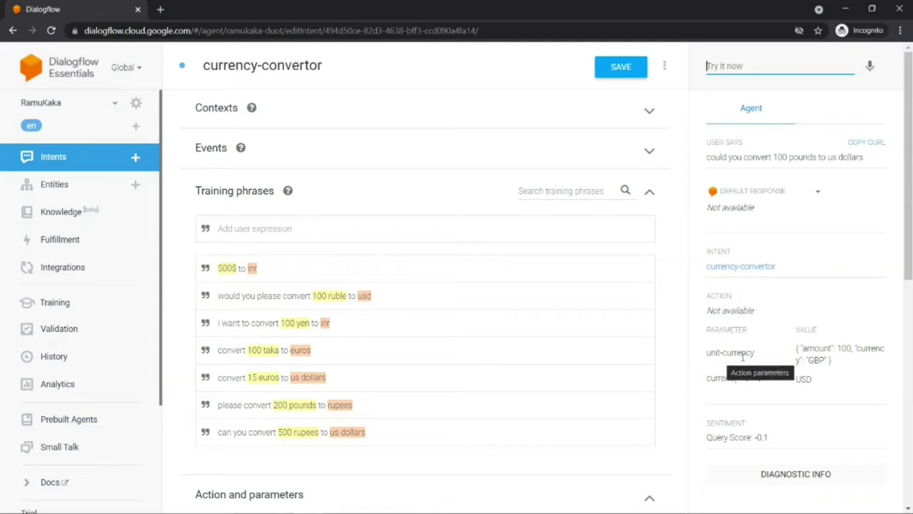
# Step: Review the extracted parameters: unit-currency 100 GBP and currency-name USD
pyautogui.click(799, 379)
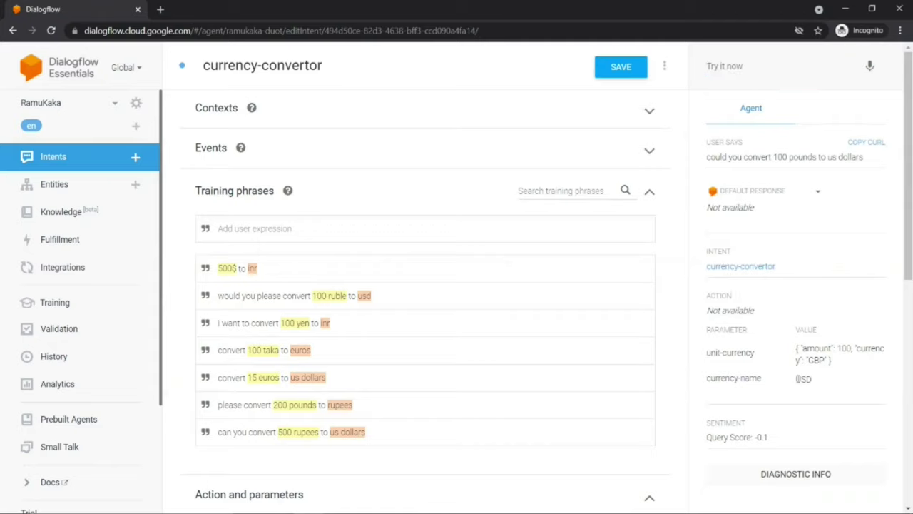
pyautogui.doubleClick(799, 378)
pyautogui.moveTo(703, 357); pyautogui.dragTo(828, 360)
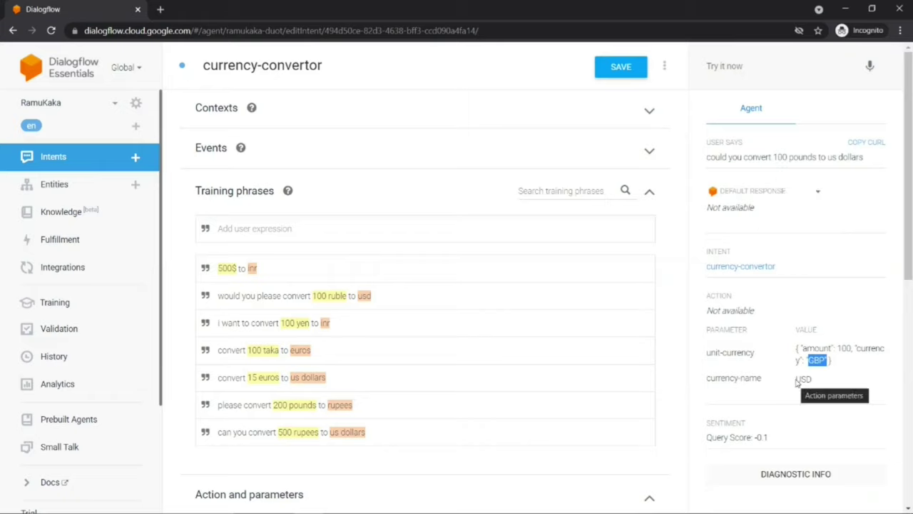
pyautogui.moveTo(797, 381); pyautogui.dragTo(815, 380)
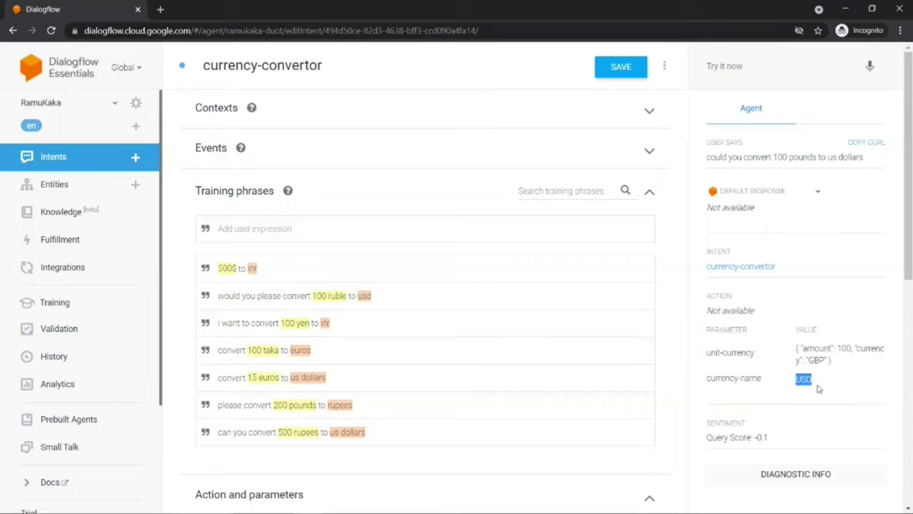
pyautogui.moveTo(807, 360); pyautogui.dragTo(827, 361)
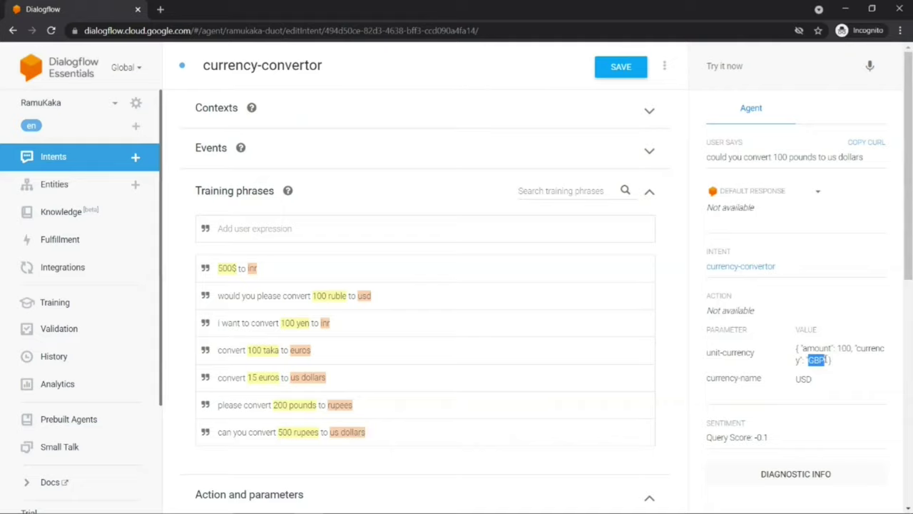
pyautogui.scroll(-2, 154, 249)
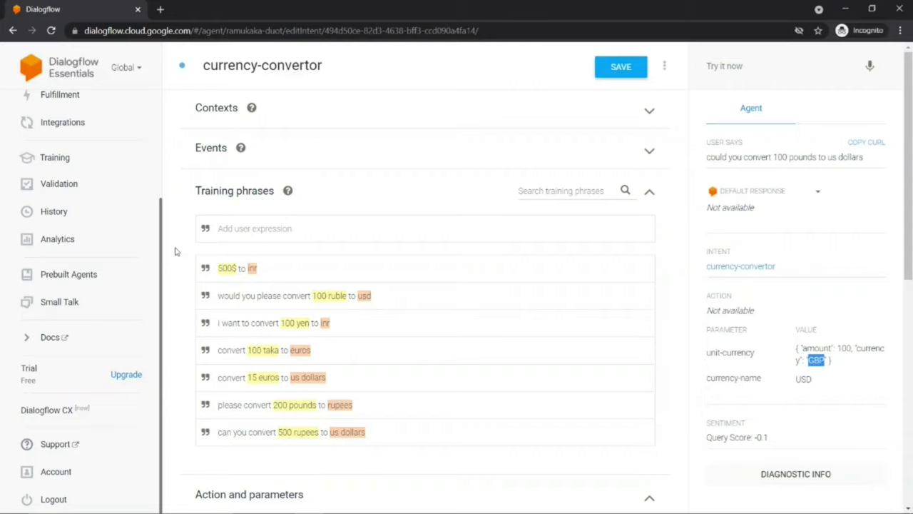
# Step: Tick REQUIRED for both the unit-currency and currency-name parameters
pyautogui.scroll(-4, 174, 251)
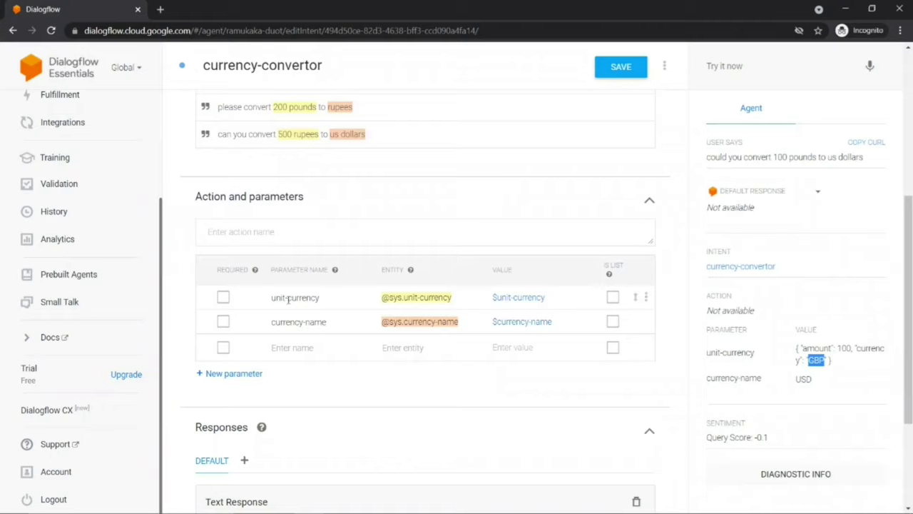
pyautogui.moveTo(272, 297); pyautogui.dragTo(321, 298)
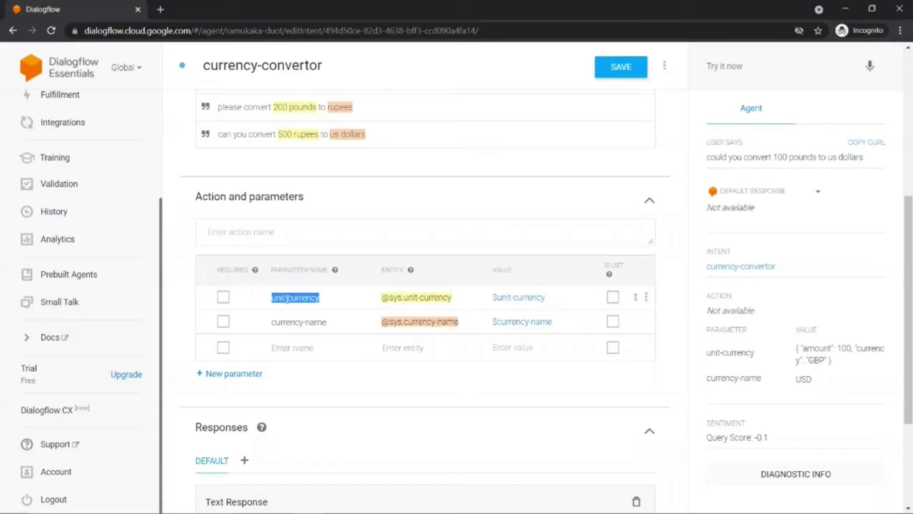
pyautogui.moveTo(271, 321); pyautogui.dragTo(339, 317)
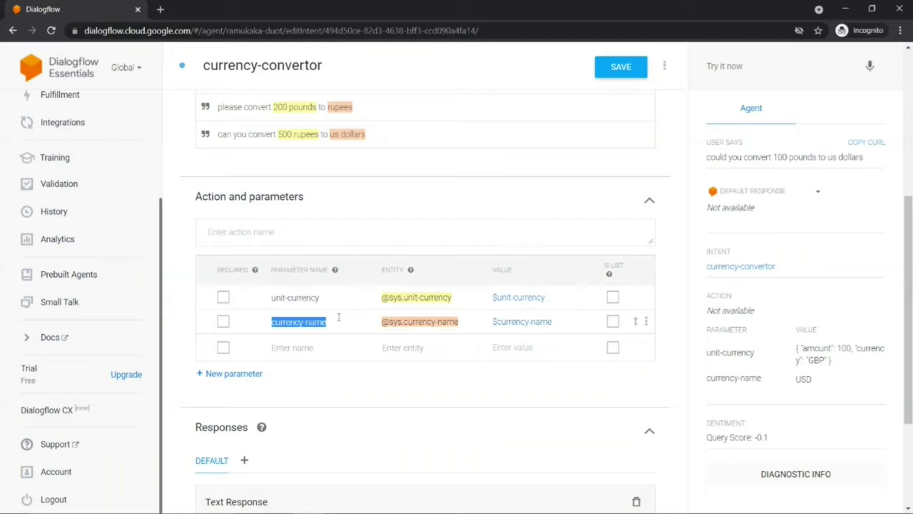
pyautogui.click(220, 270)
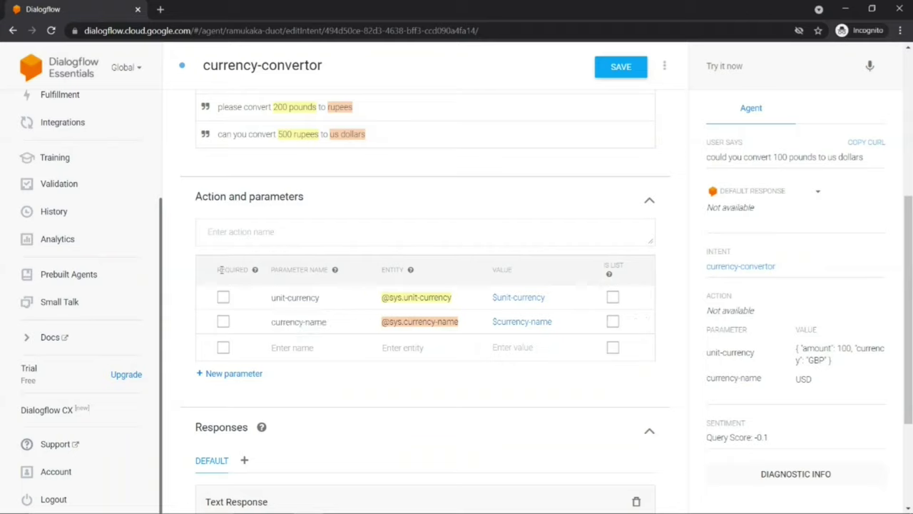
pyautogui.moveTo(221, 270); pyautogui.dragTo(248, 270)
pyautogui.click(223, 297)
pyautogui.click(224, 322)
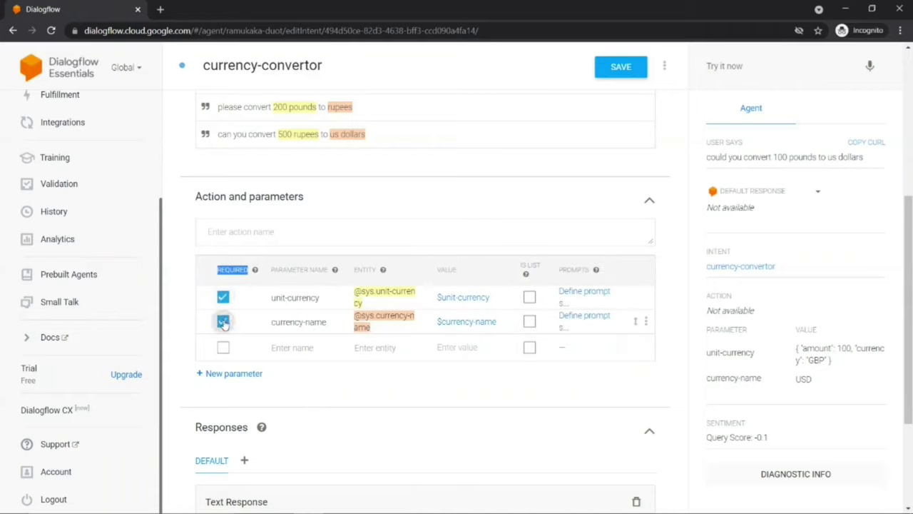
pyautogui.click(184, 305)
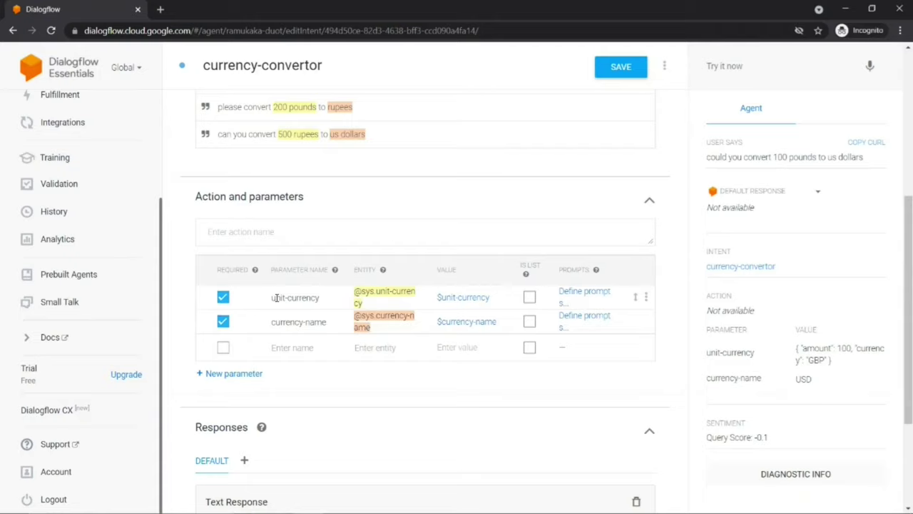
# Step: Give the unit-currency parameter the prompt 'what do you want to convert?'
pyautogui.click(579, 292)
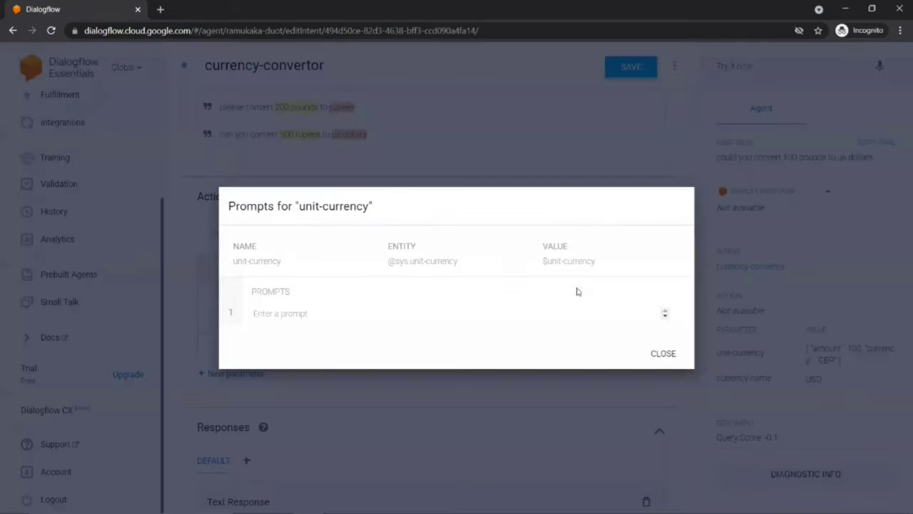
pyautogui.click(272, 319)
pyautogui.write('wh')
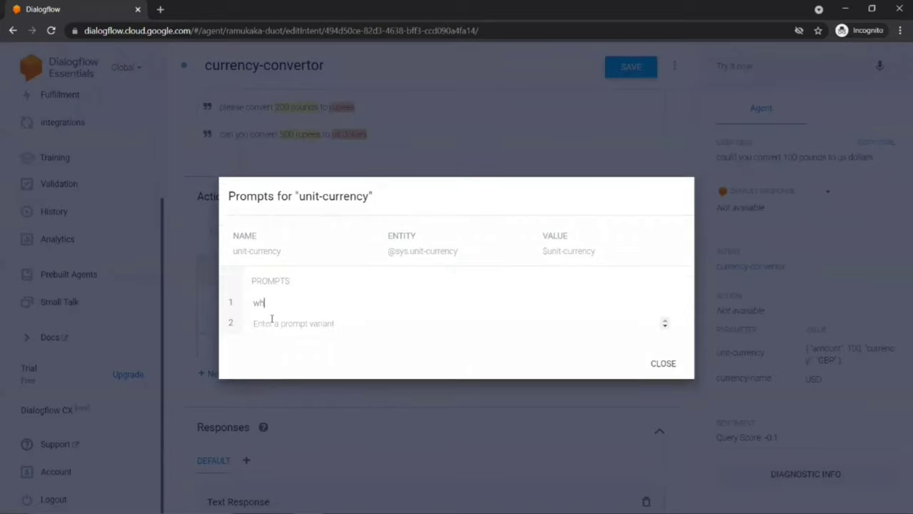
pyautogui.write('at do you want to convert')
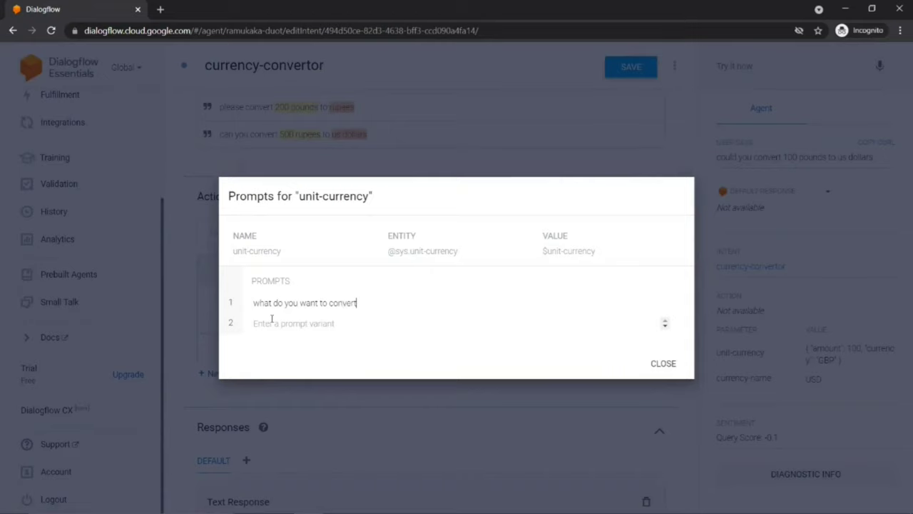
pyautogui.write('?')
pyautogui.click(662, 365)
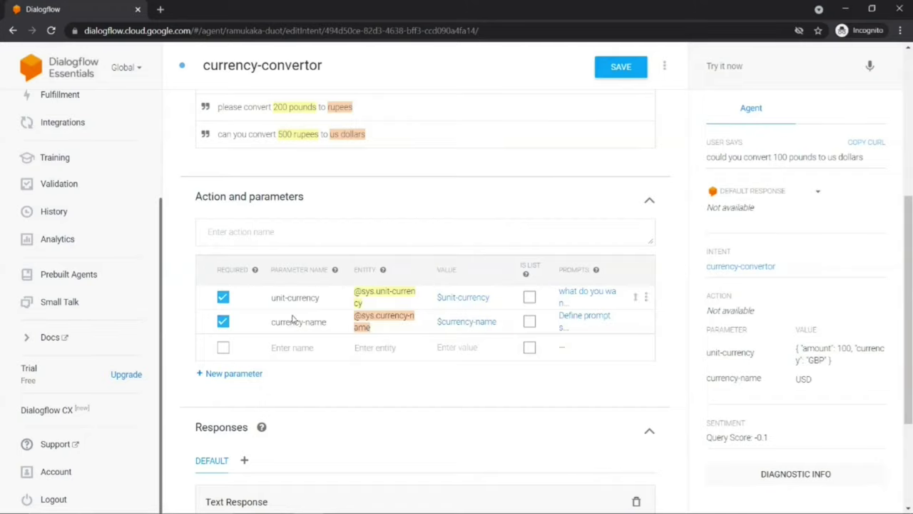
# Step: Give the currency-name parameter the prompt 'to what currency do you want to convert?'
pyautogui.click(580, 320)
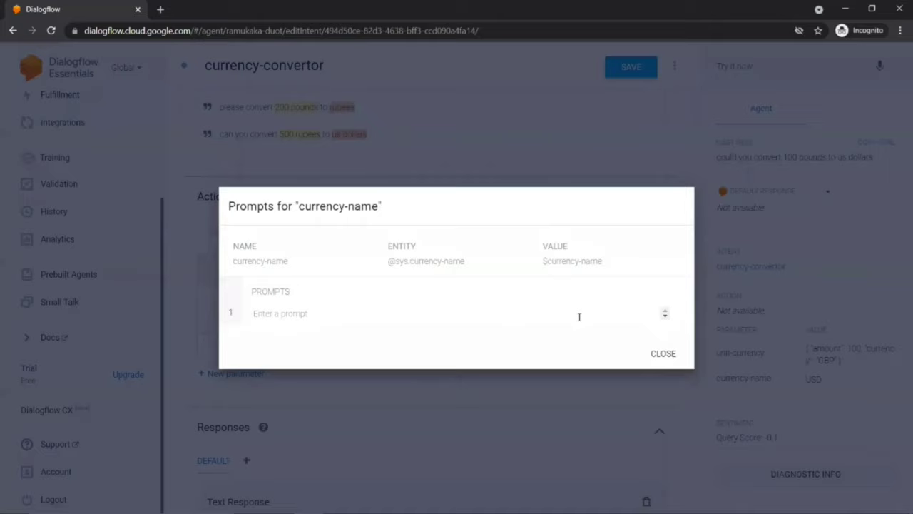
pyautogui.click(283, 313)
pyautogui.write('to w')
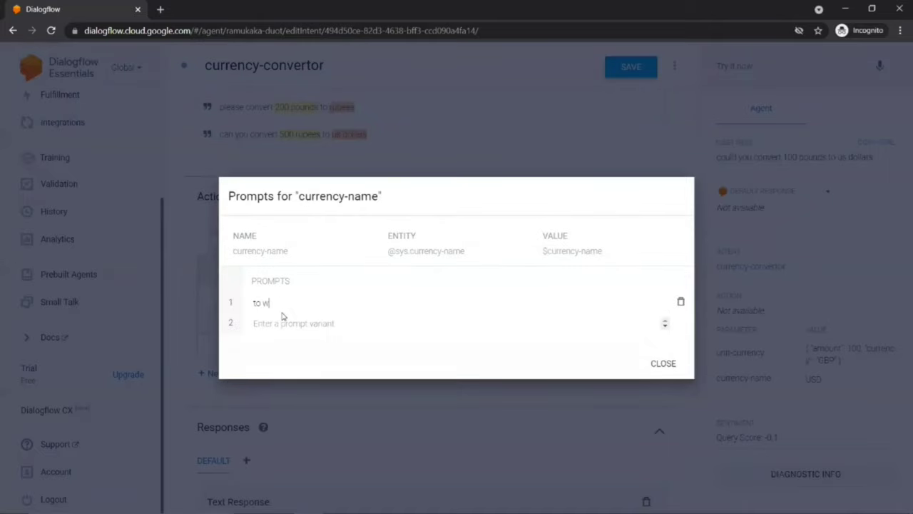
pyautogui.write('hat current cy')
pyautogui.press('BackSpace')
pyautogui.press('BackSpace')
pyautogui.write('cy do you want to')
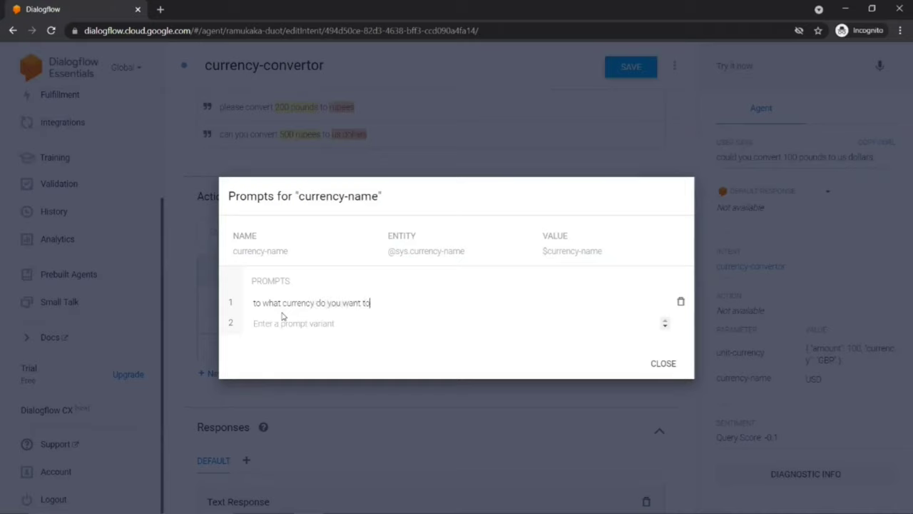
pyautogui.write(' convert?')
pyautogui.click(661, 364)
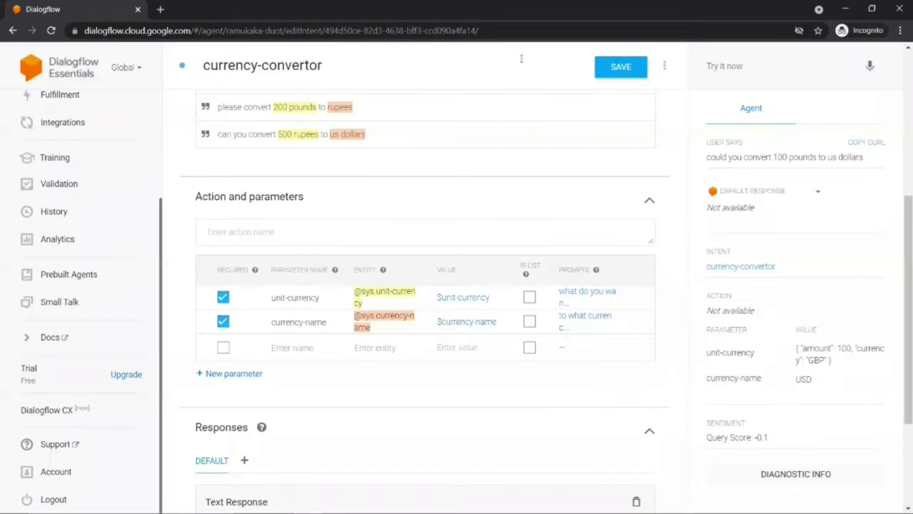
# Step: Save the intent and send the test query 'convert 100 inr'
pyautogui.click(620, 67)
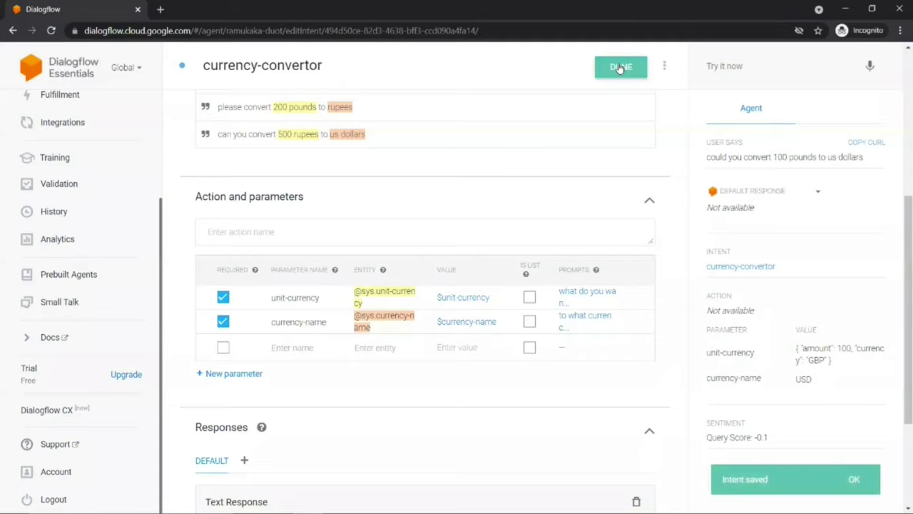
pyautogui.click(713, 66)
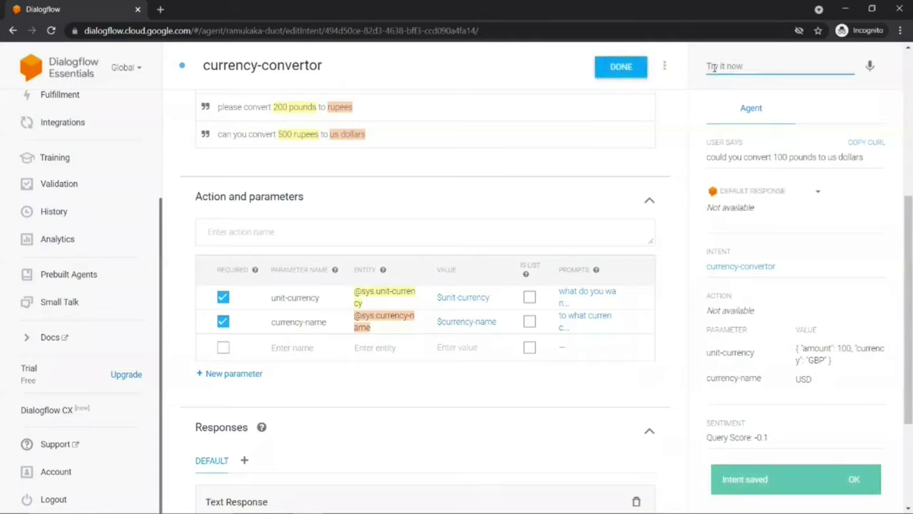
pyautogui.write('convert')
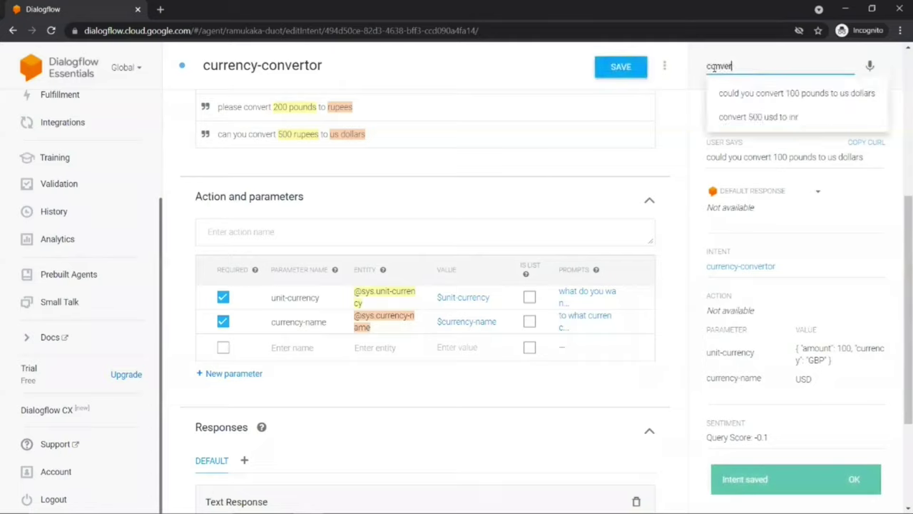
pyautogui.write(' 100 inr')
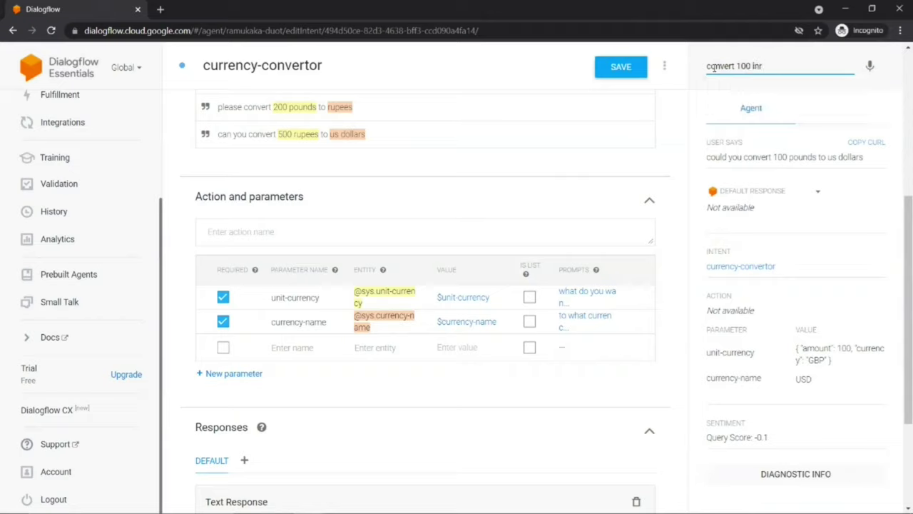
pyautogui.press('Return')
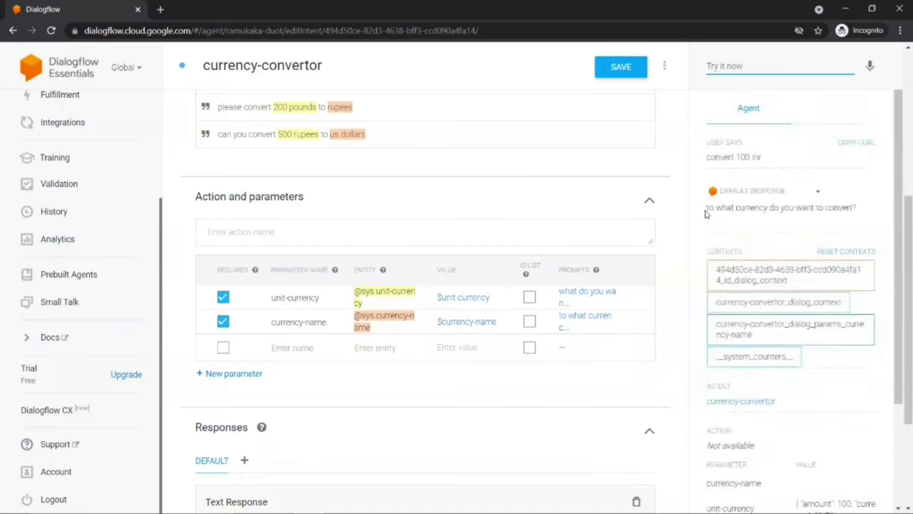
# Step: Confirm the agent asks 'to what currency do you want to convert?' and check the parameter results
pyautogui.moveTo(706, 208); pyautogui.dragTo(859, 209)
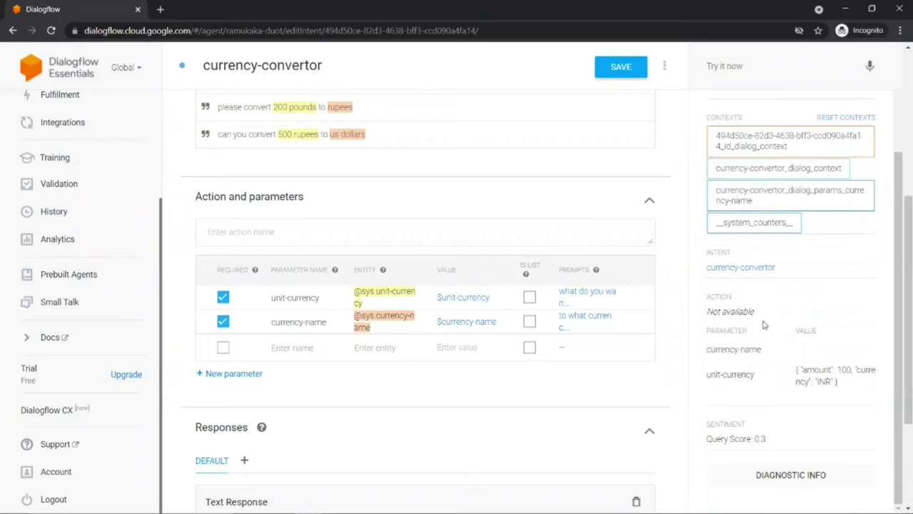
pyautogui.moveTo(709, 374); pyautogui.dragTo(844, 389)
pyautogui.moveTo(708, 350); pyautogui.dragTo(760, 349)
pyautogui.click(733, 69)
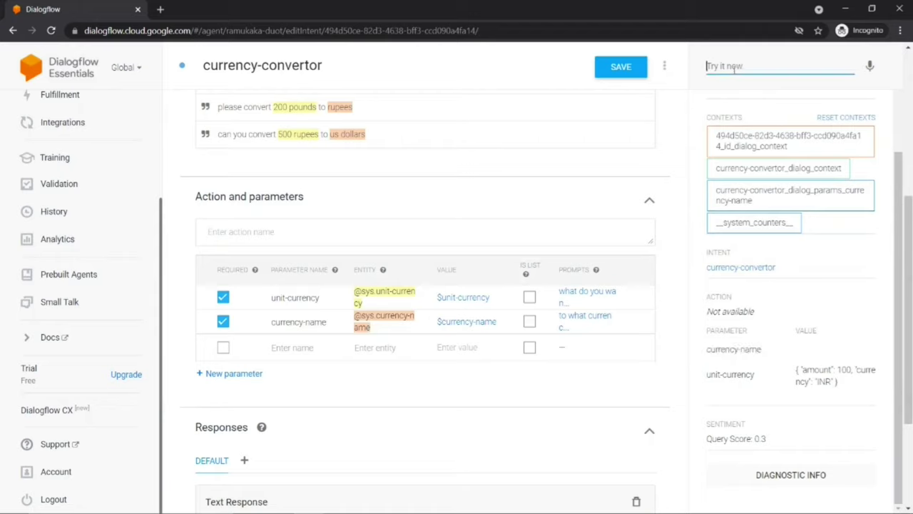
# Step: Reply 'us dollars' and confirm the currency-name parameter is filled with USD
pyautogui.write('us')
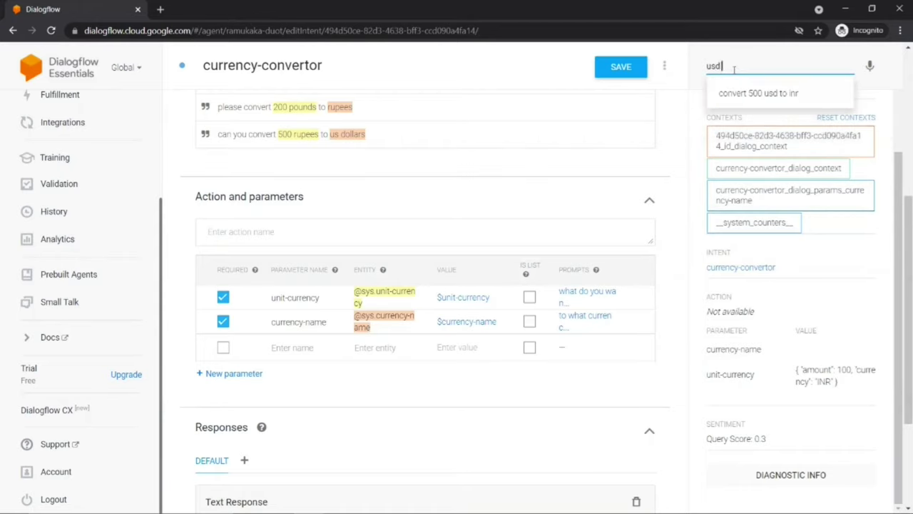
pyautogui.write(' dollars')
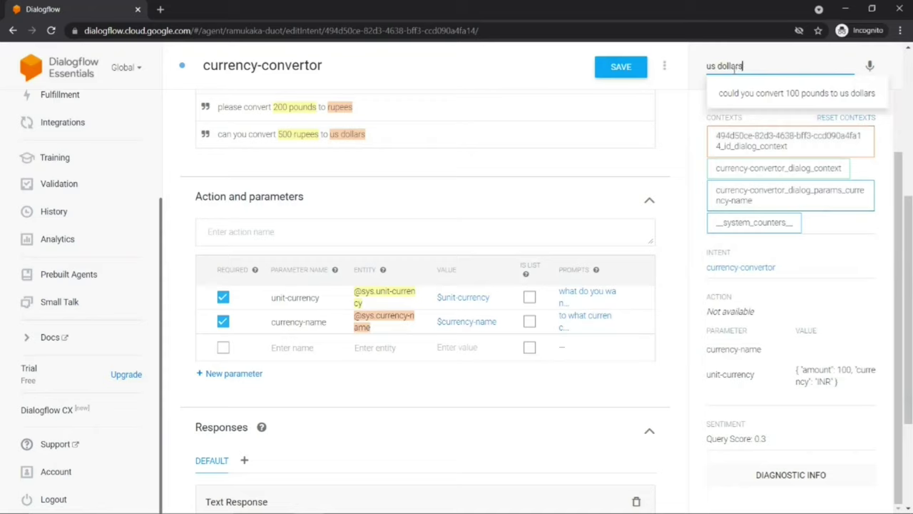
pyautogui.press('Return')
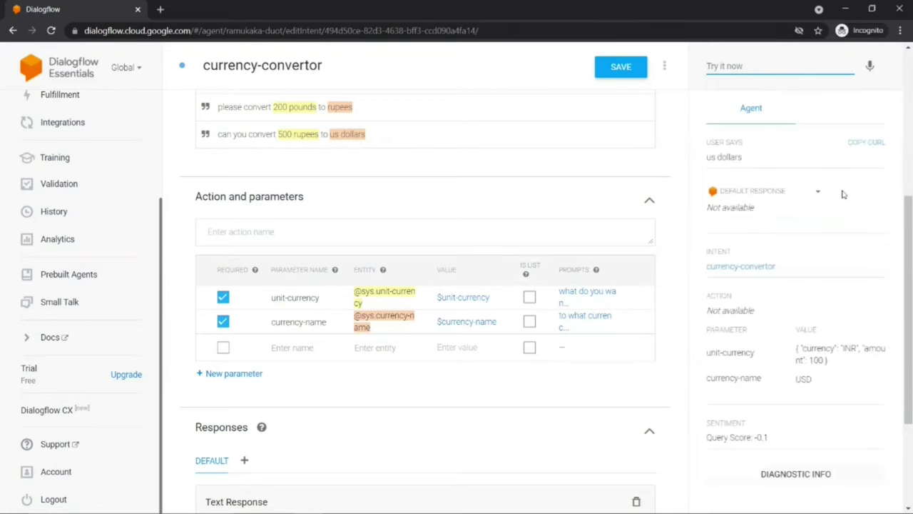
pyautogui.scroll(-2, 842, 194)
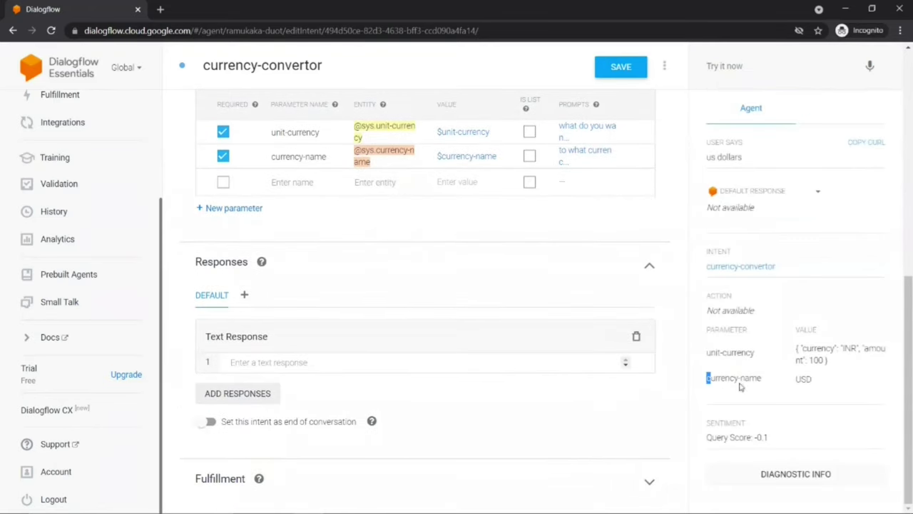
pyautogui.moveTo(707, 378); pyautogui.dragTo(822, 388)
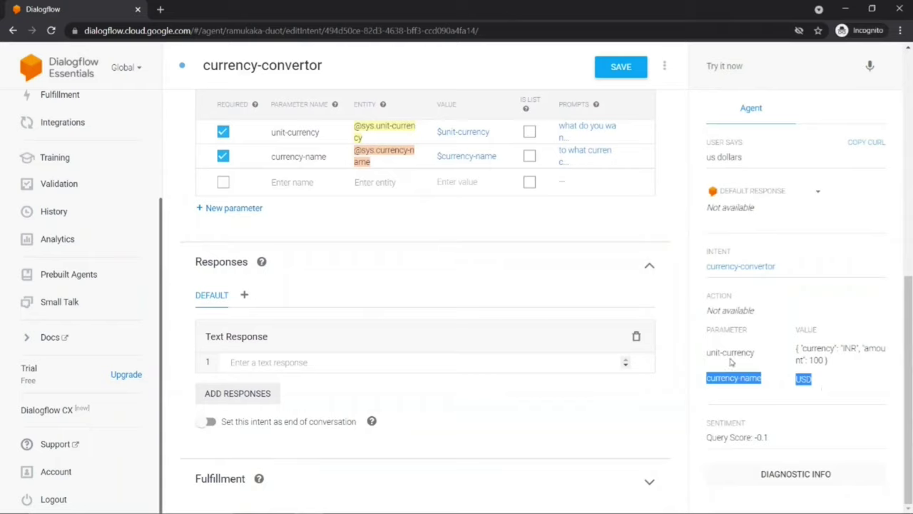
# Step: Test 'convert to pounds' and check the agent asks what to convert, with currency-name GBP
pyautogui.click(725, 65)
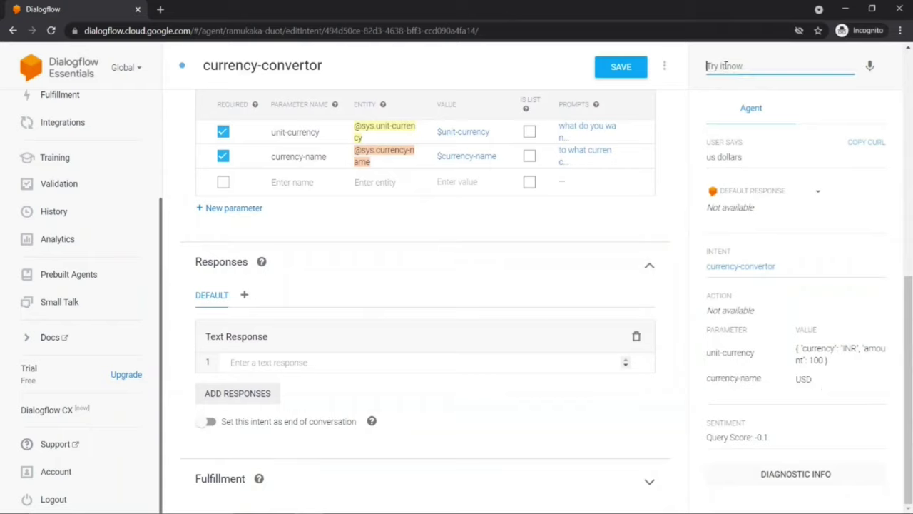
pyautogui.write('con')
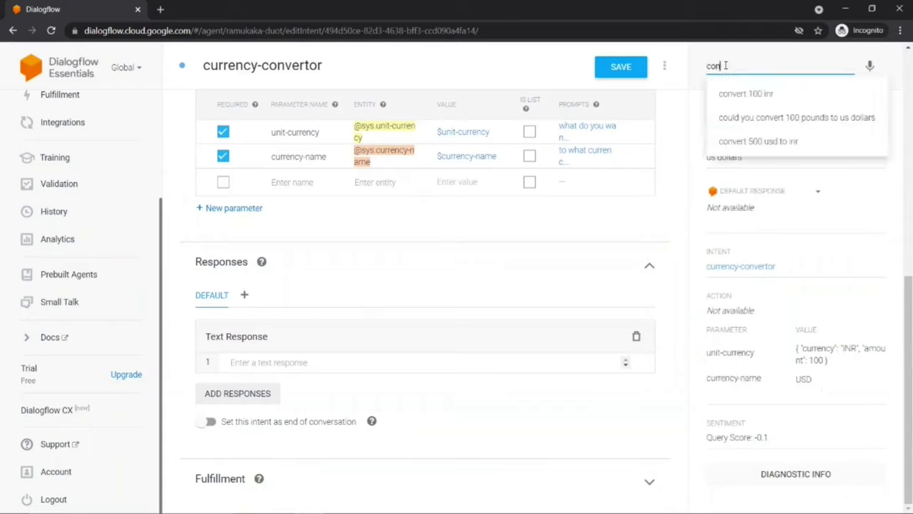
pyautogui.write('vert to pound')
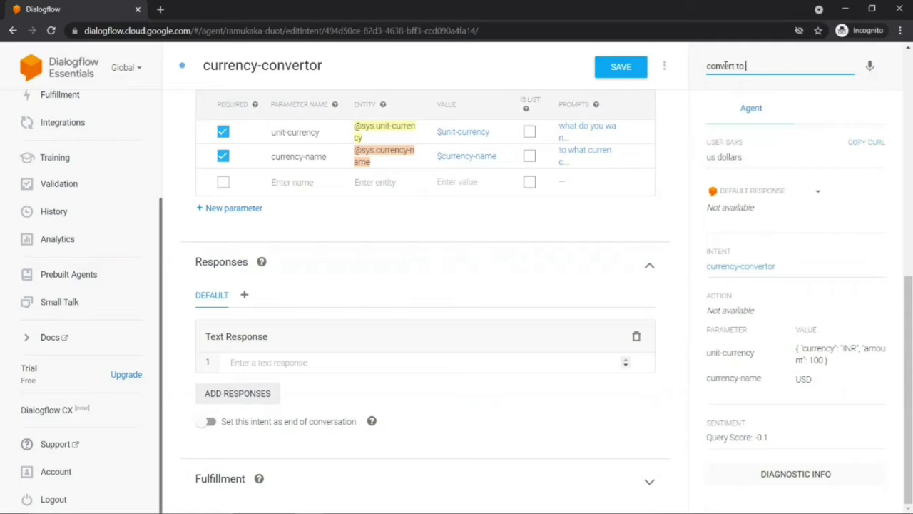
pyautogui.write('s')
pyautogui.press('Return')
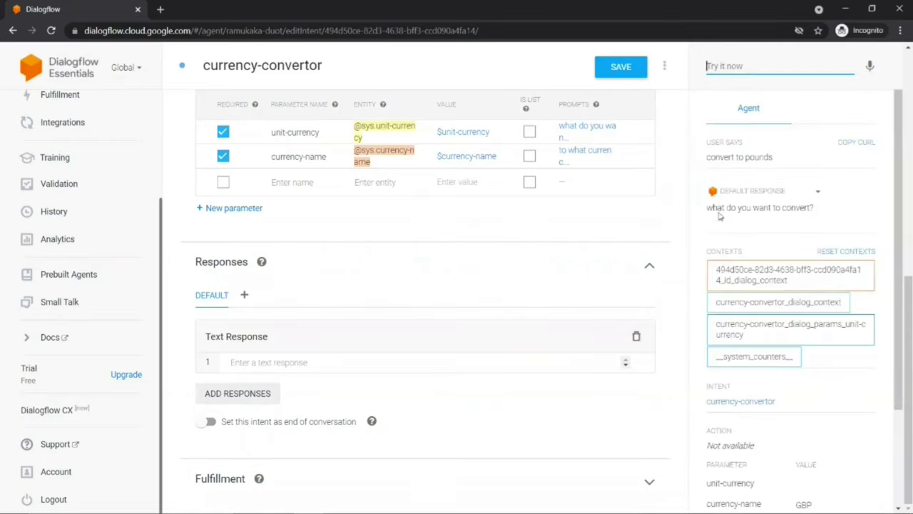
pyautogui.moveTo(707, 207); pyautogui.dragTo(820, 211)
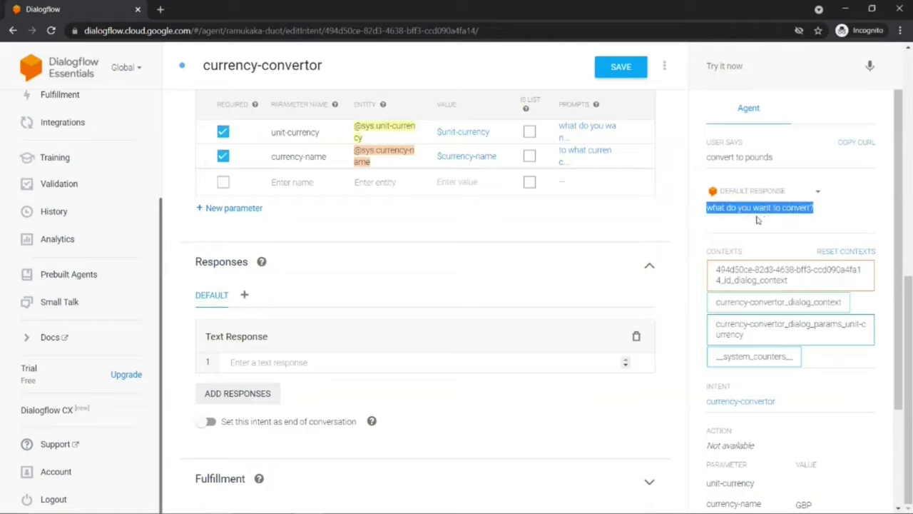
pyautogui.scroll(-2, 746, 239)
pyautogui.moveTo(706, 336); pyautogui.dragTo(813, 380)
pyautogui.click(749, 355)
pyautogui.scroll(2, 749, 355)
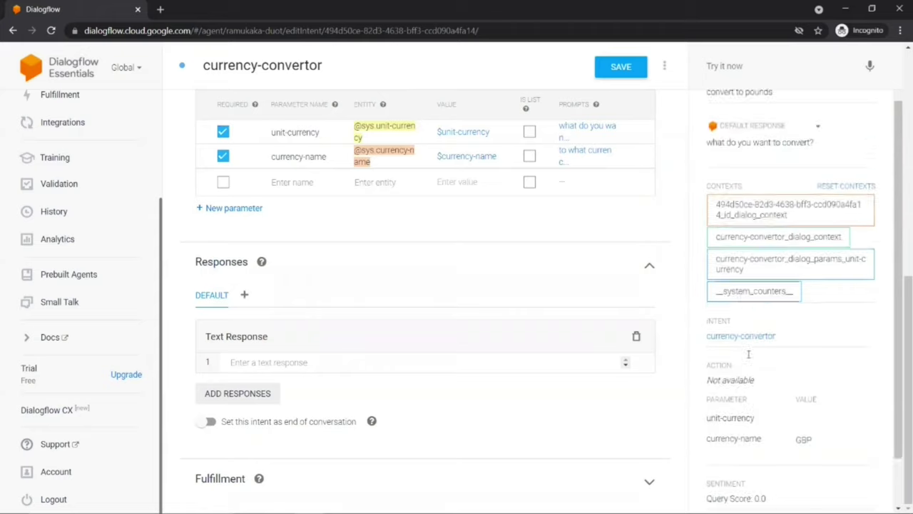
pyautogui.click(723, 66)
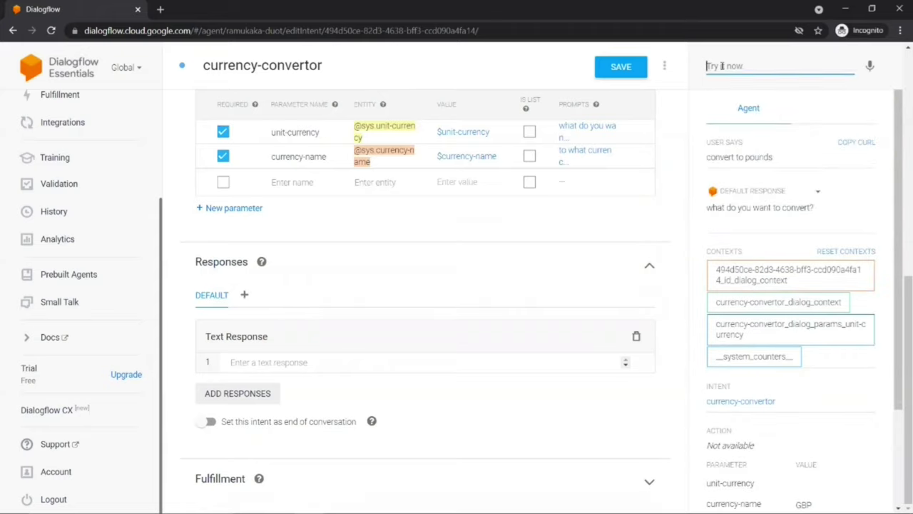
# Step: Answer the agent with '100 rupees' and review unit-currency 100 INR beside currency-name GBP
pyautogui.write('rupe')
pyautogui.press('BackSpace')
pyautogui.press('BackSpace')
pyautogui.press('BackSpace')
pyautogui.press('BackSpace')
pyautogui.write('100')
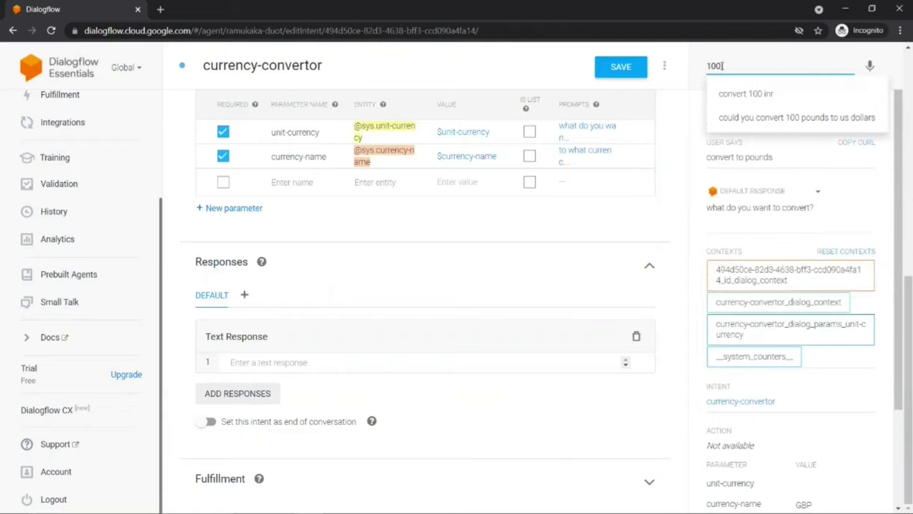
pyautogui.write('pounds')
pyautogui.press('Return')
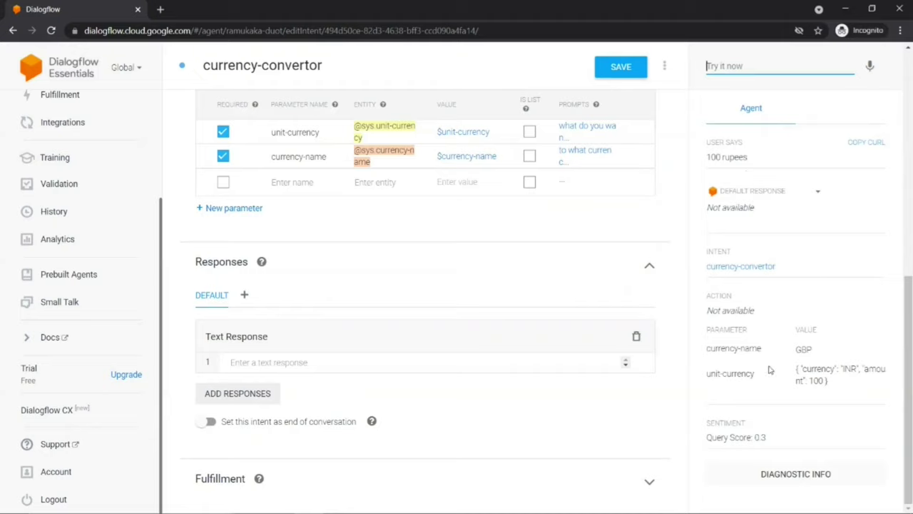
pyautogui.scroll(6, 482, 232)
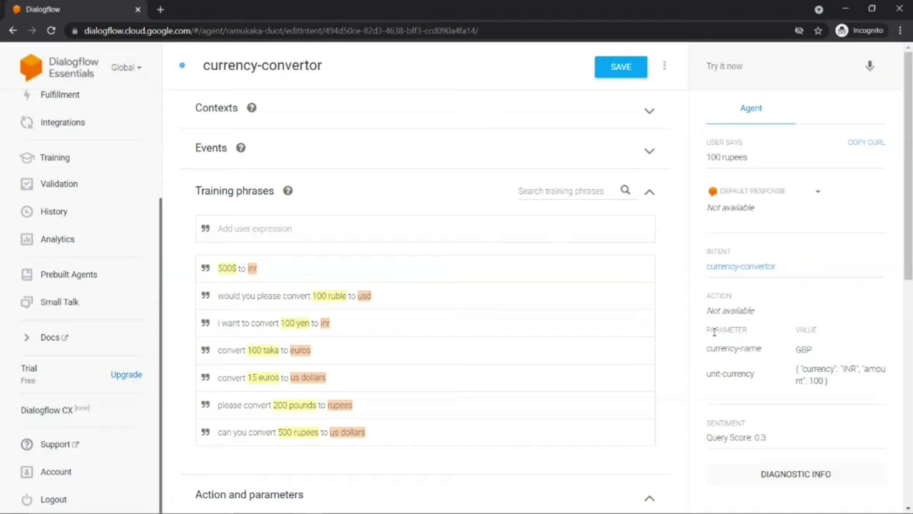
# Step: Review the extracted parameters, then go to the intent's empty Text Response field
pyautogui.moveTo(707, 331); pyautogui.dragTo(767, 386)
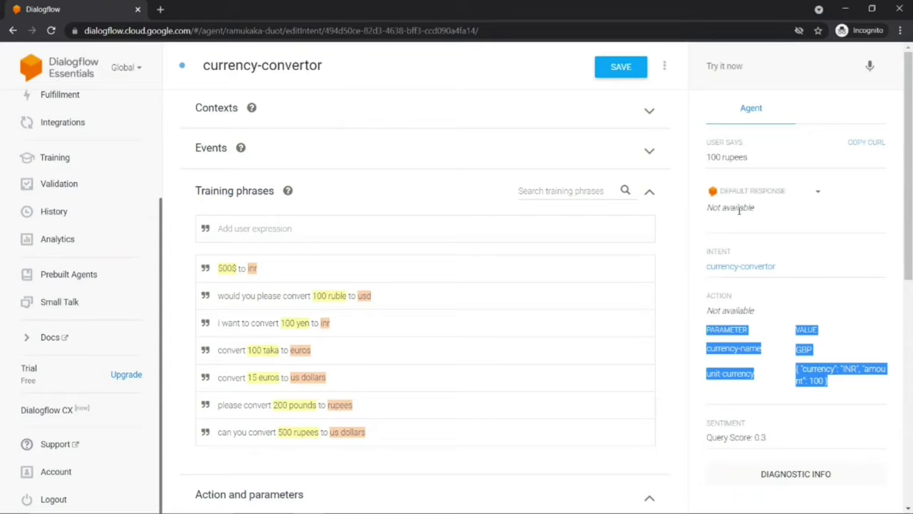
pyautogui.scroll(-6, 559, 263)
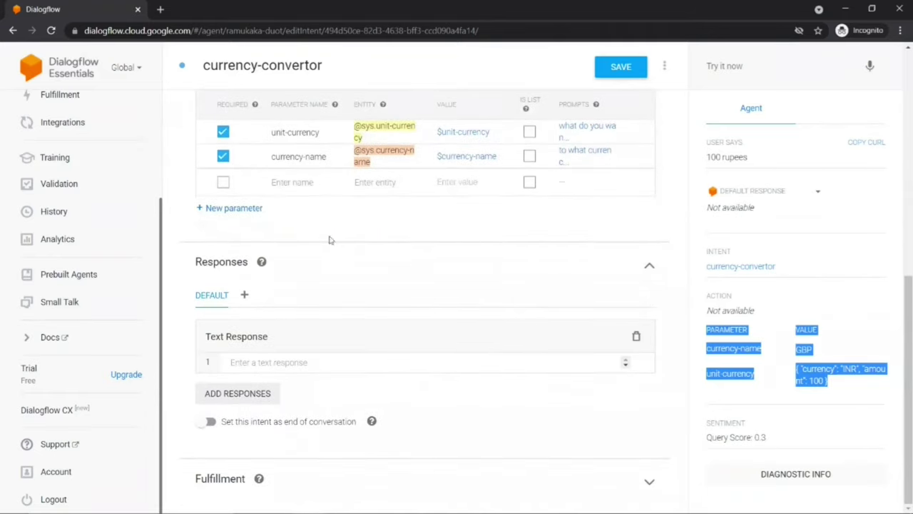
pyautogui.click(241, 362)
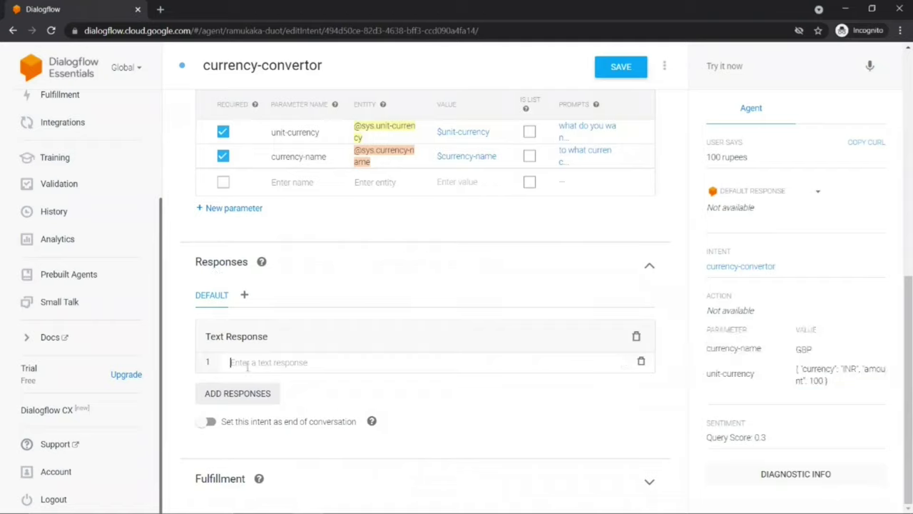
# Step: Add responses 'Server down! Try again after some time', 'Aj chutti hai. Kal aana', 'Lunch chal raha hai' and save
pyautogui.write('S')
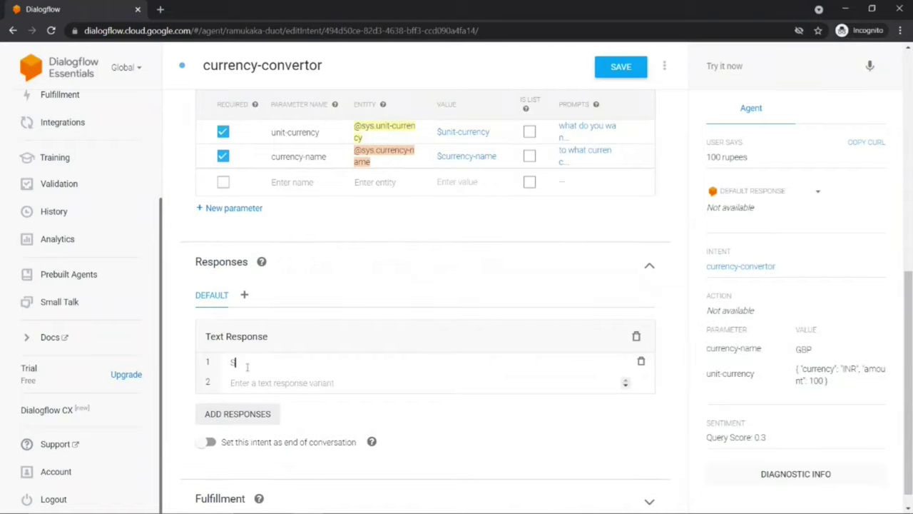
pyautogui.write('erver down! Try again')
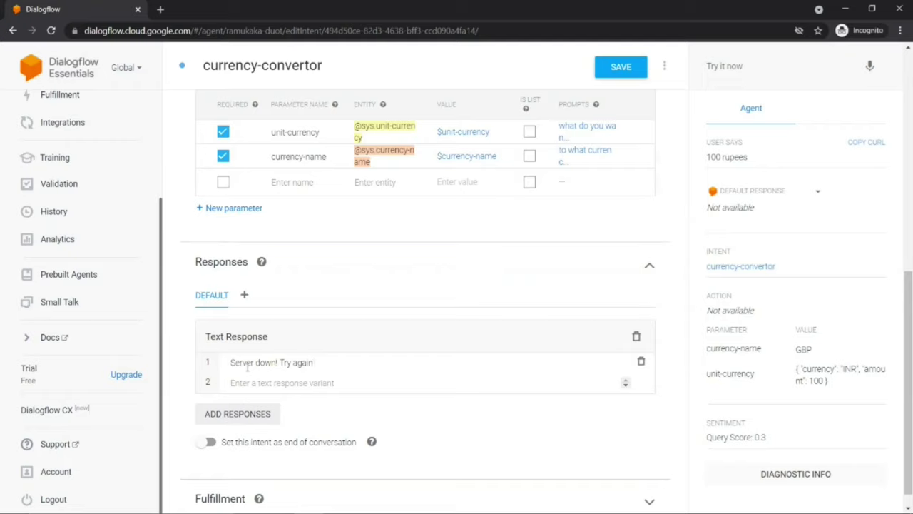
pyautogui.write(' after some time')
pyautogui.press('Return')
pyautogui.write('Aj chutti ha')
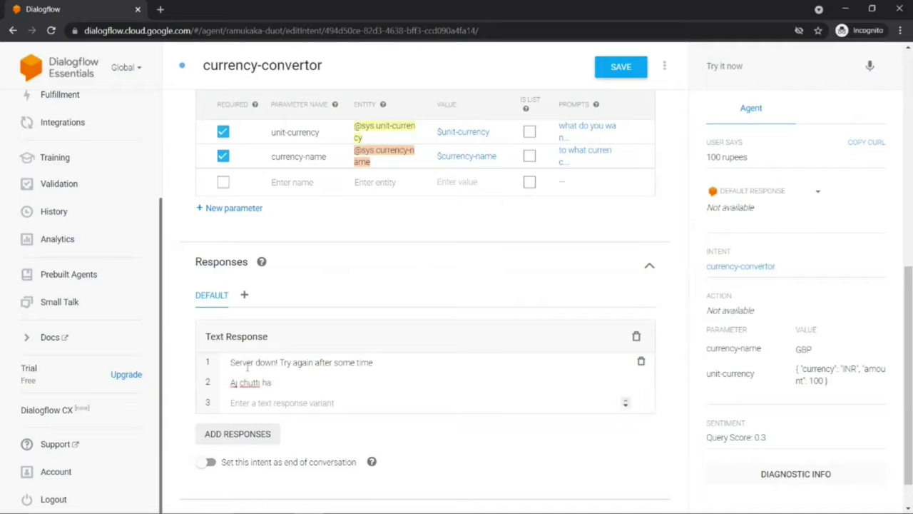
pyautogui.write('i. Kal aana')
pyautogui.press('Return')
pyautogui.write('L')
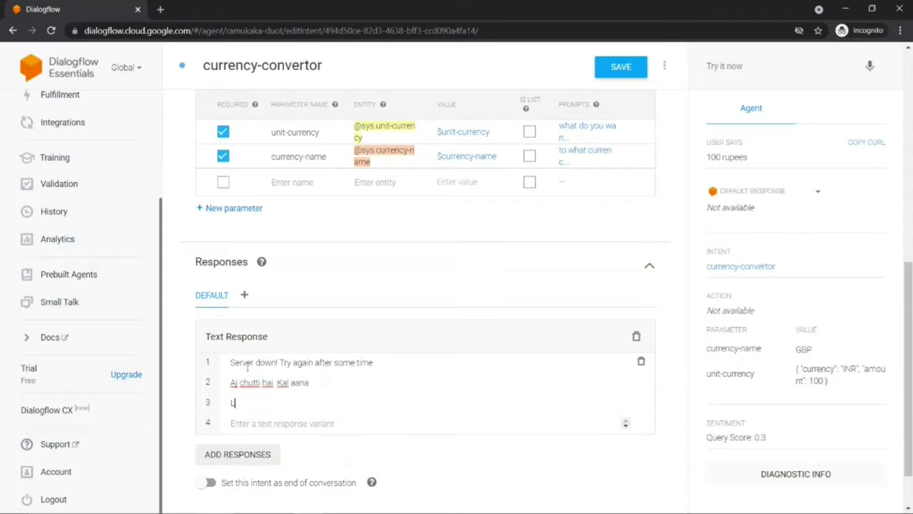
pyautogui.write('unch chal raha hai')
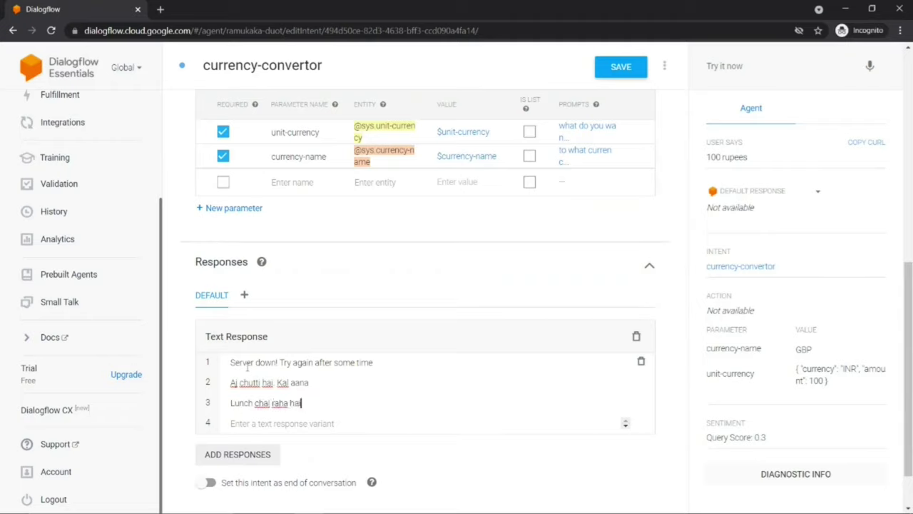
pyautogui.press('Return')
pyautogui.click(623, 73)
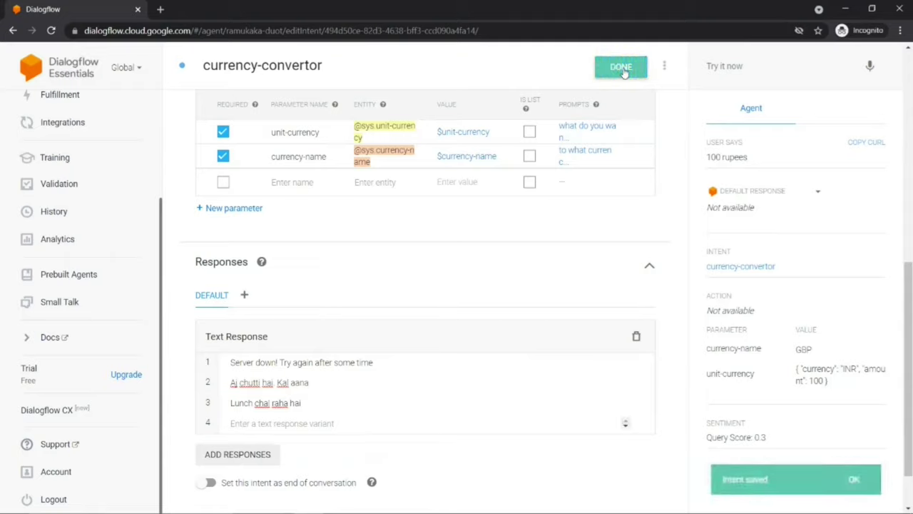
# Step: Test 'convert 500 inr' followed by 'us dollar', then view the reply's diagnostic info
pyautogui.click(719, 64)
pyautogui.write('c')
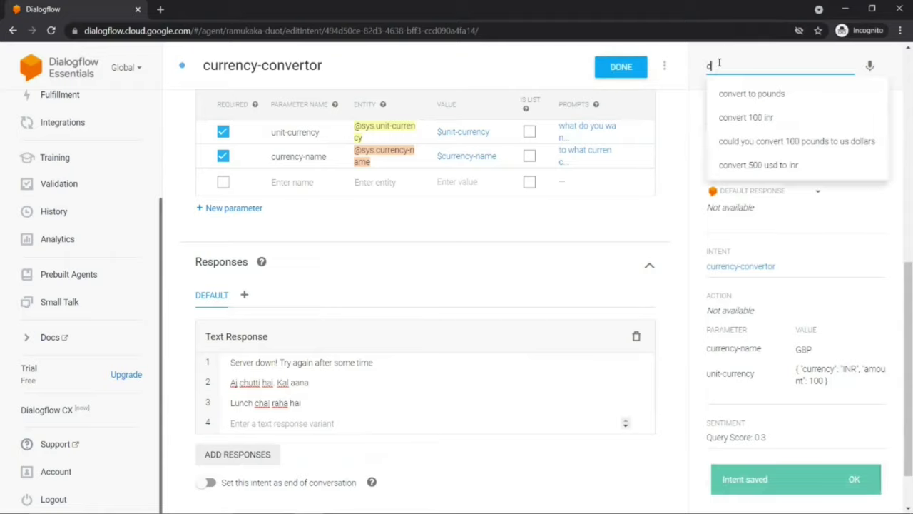
pyautogui.write('onvert 500 inr')
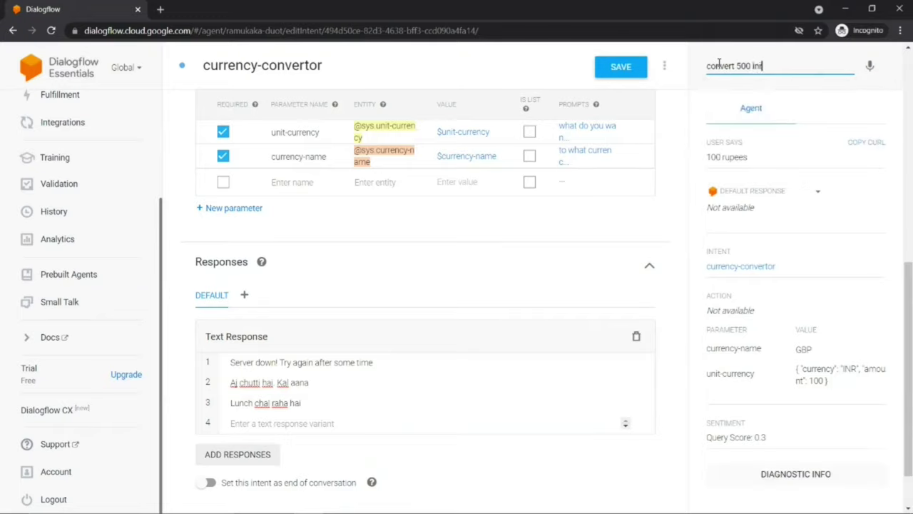
pyautogui.press('Return')
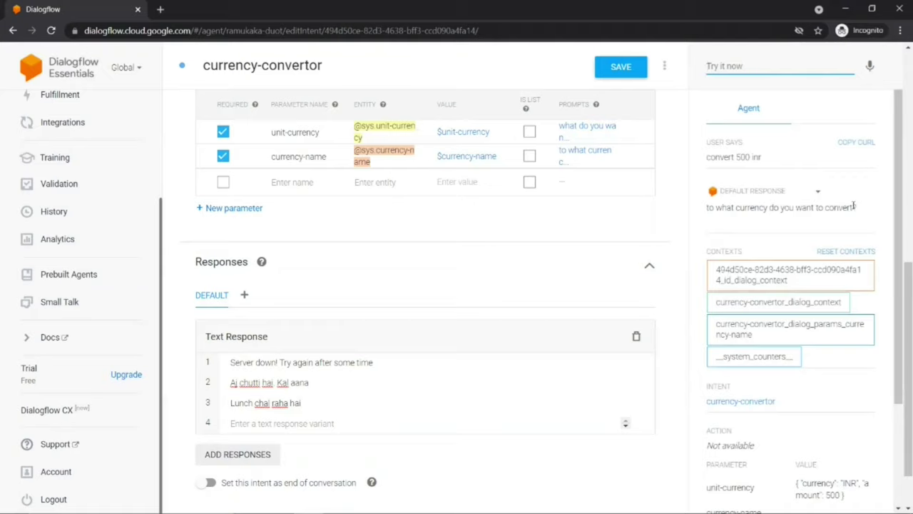
pyautogui.write('us dollar')
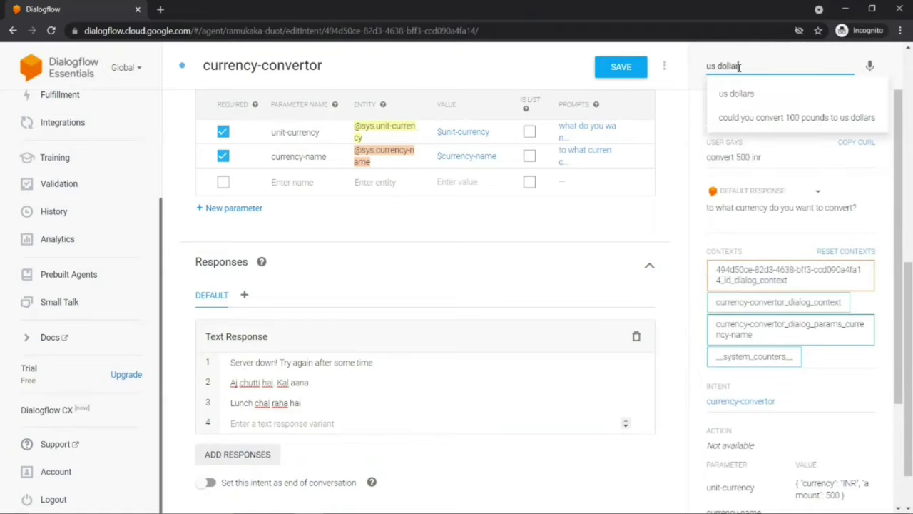
pyautogui.press('Return')
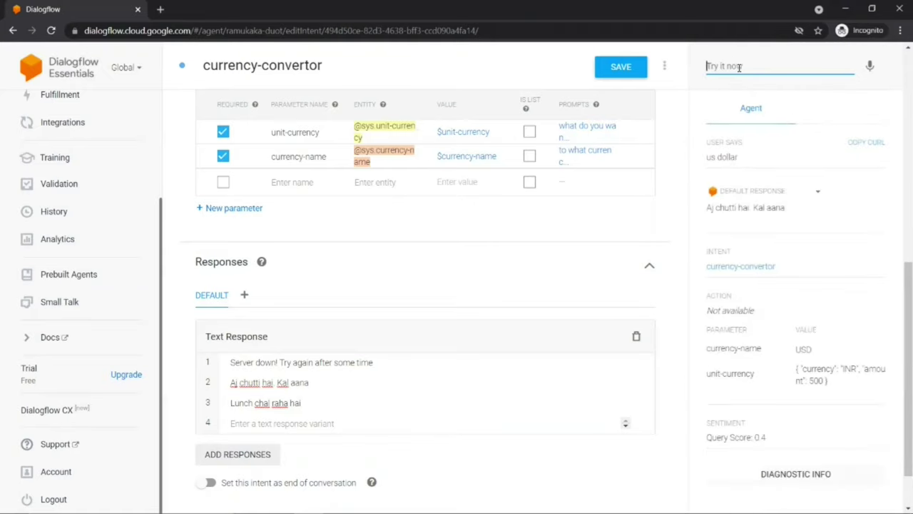
pyautogui.moveTo(707, 208); pyautogui.dragTo(789, 213)
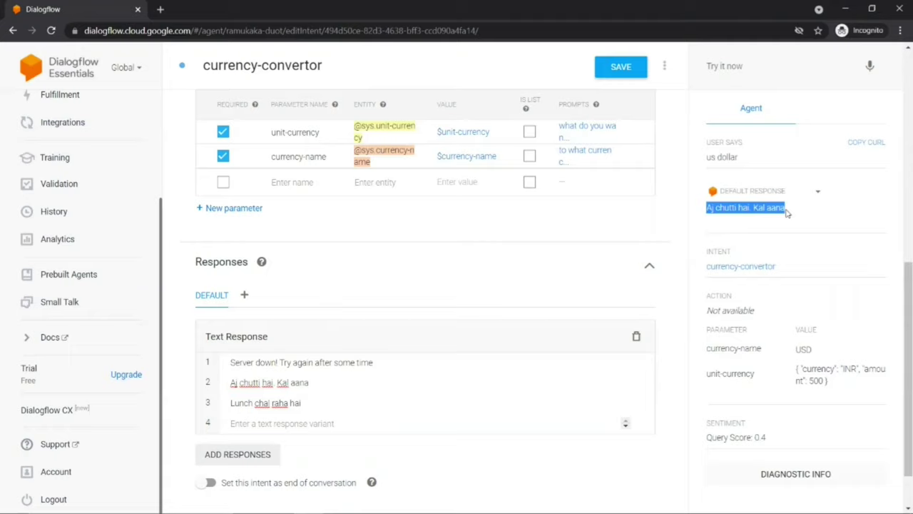
pyautogui.click(770, 475)
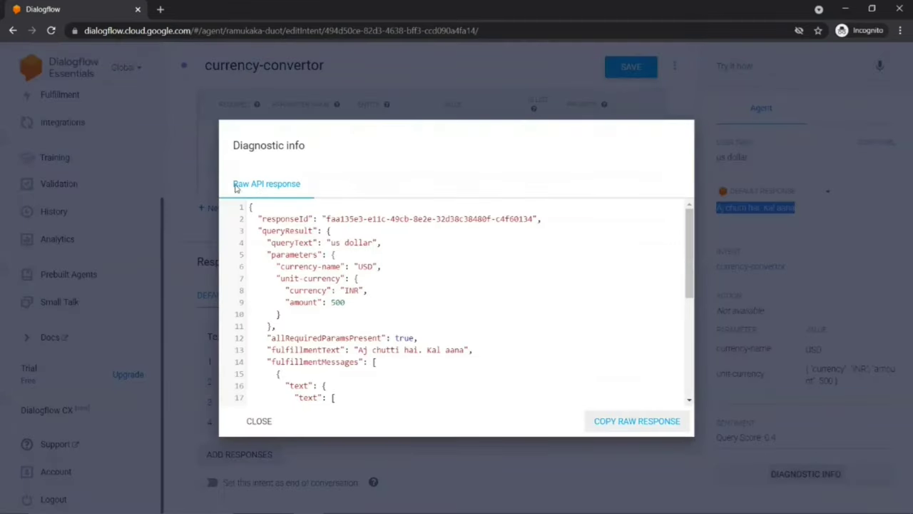
# Step: Inspect the parameters block, including currency-name USD, in the raw API response, then close it
pyautogui.moveTo(235, 187); pyautogui.dragTo(303, 186)
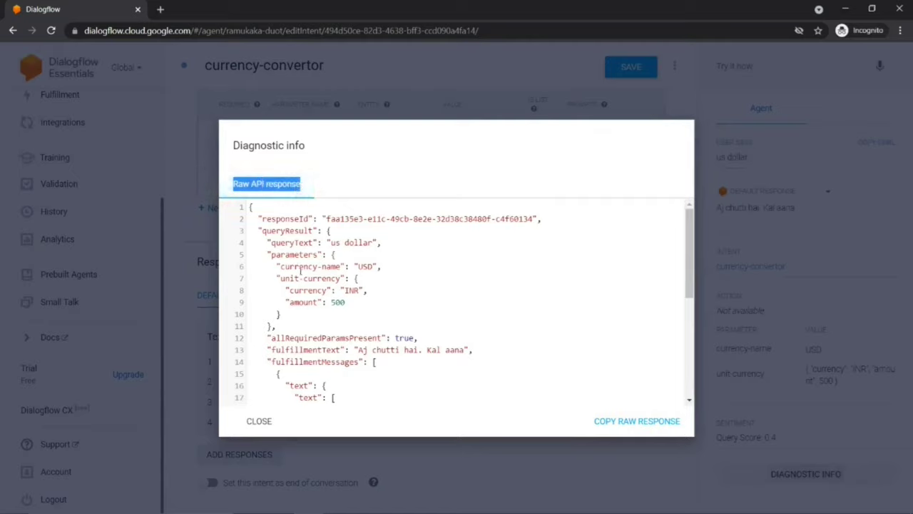
pyautogui.moveTo(250, 206); pyautogui.dragTo(272, 397)
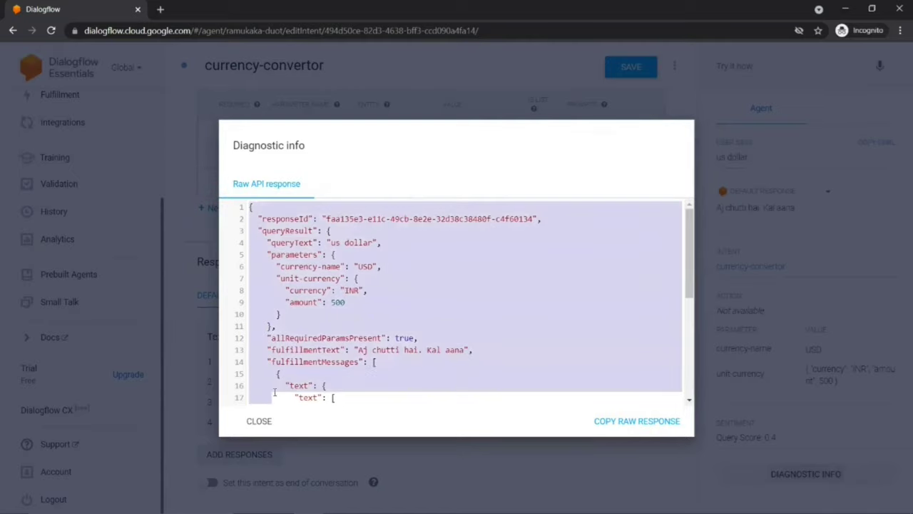
pyautogui.scroll(-3, 274, 386)
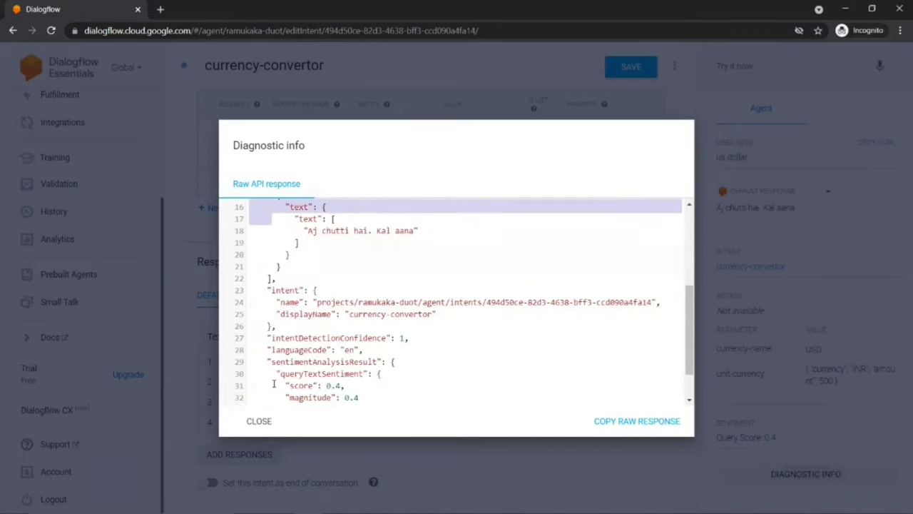
pyautogui.scroll(3, 339, 326)
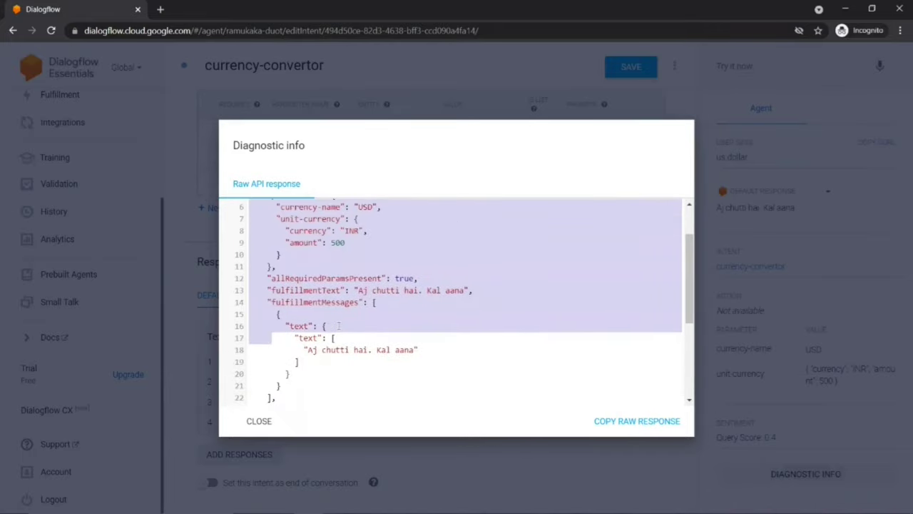
pyautogui.click(338, 326)
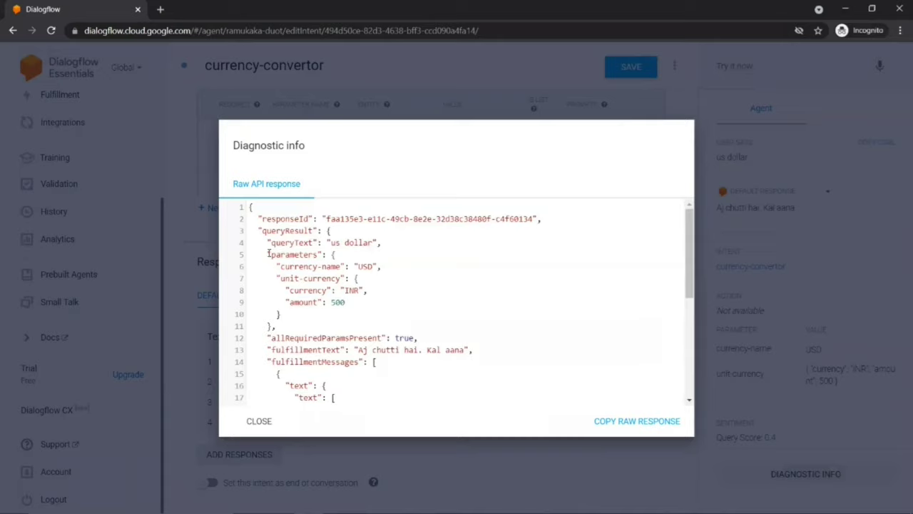
pyautogui.moveTo(269, 254); pyautogui.dragTo(277, 326)
pyautogui.moveTo(277, 266); pyautogui.dragTo(384, 267)
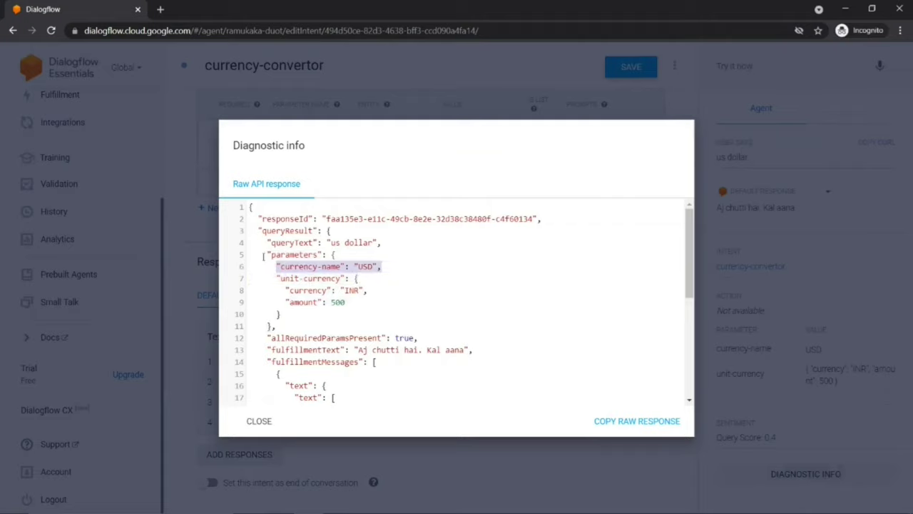
pyautogui.moveTo(269, 254); pyautogui.dragTo(284, 324)
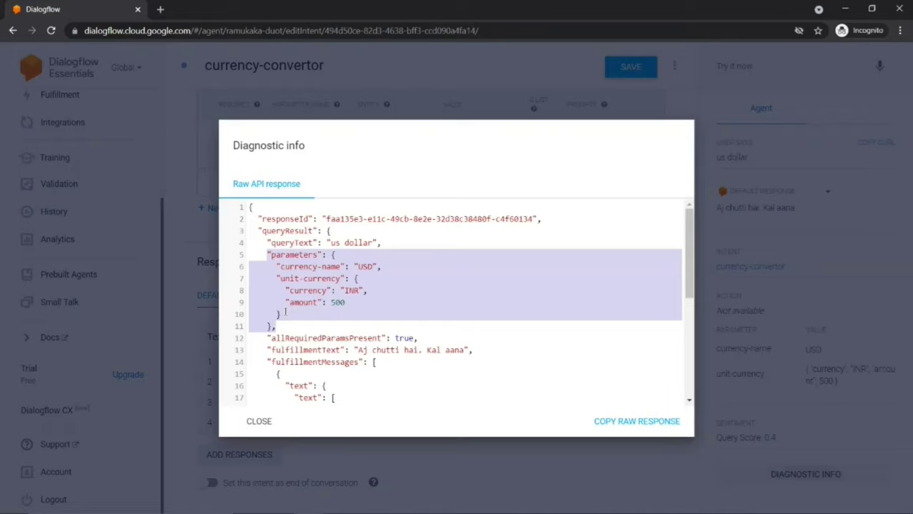
pyautogui.click(321, 289)
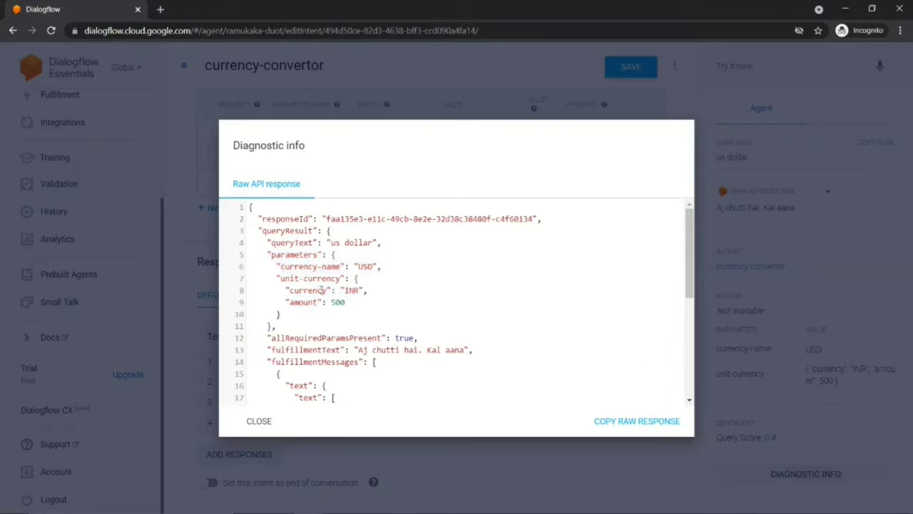
pyautogui.moveTo(268, 254); pyautogui.dragTo(292, 394)
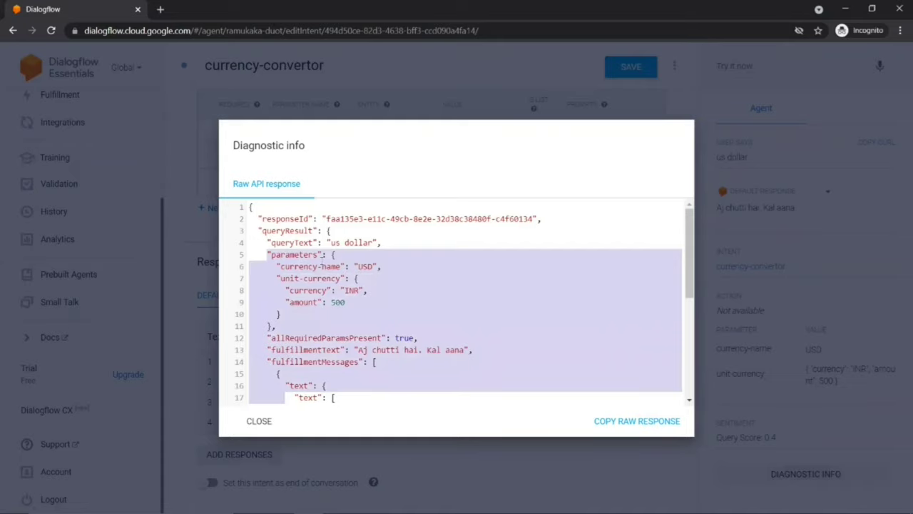
pyautogui.click(323, 260)
pyautogui.moveTo(270, 255); pyautogui.dragTo(280, 314)
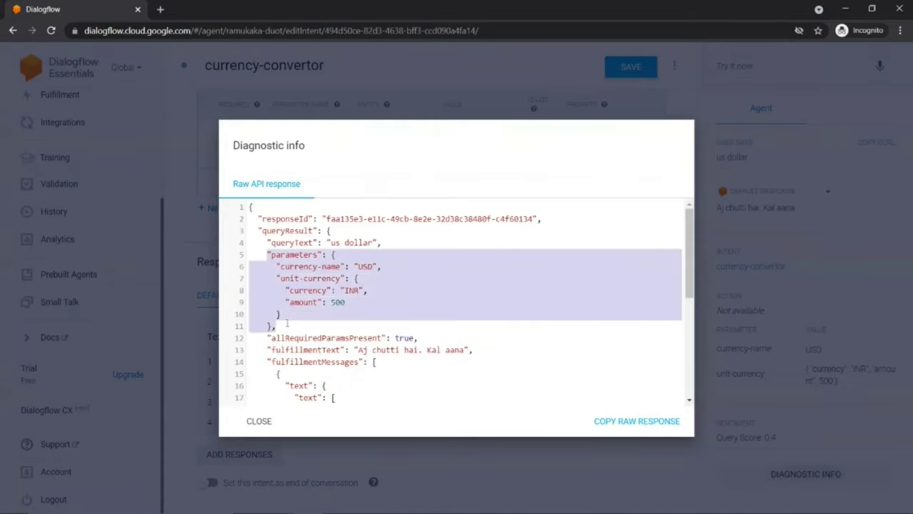
pyautogui.press('Escape')
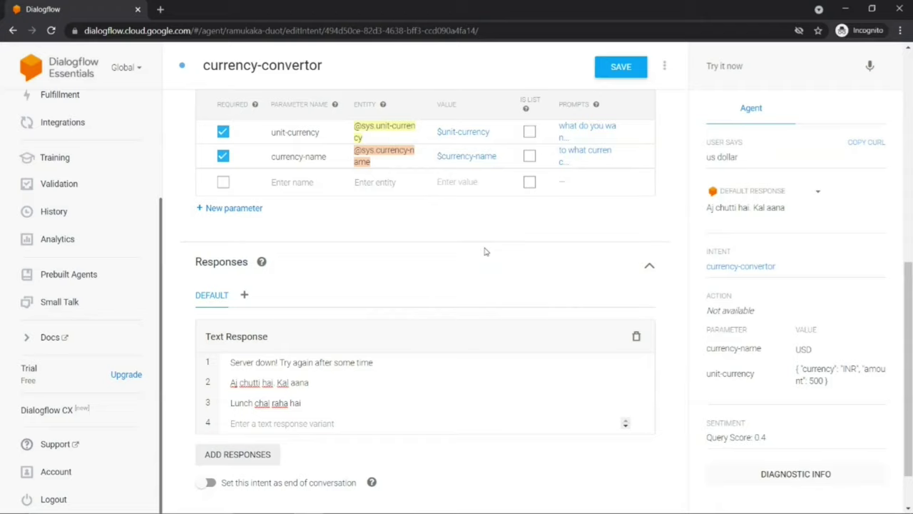
# Step: Search Windows for 'pych' to launch PyCharm Community Edition
pyautogui.click(107, 503)
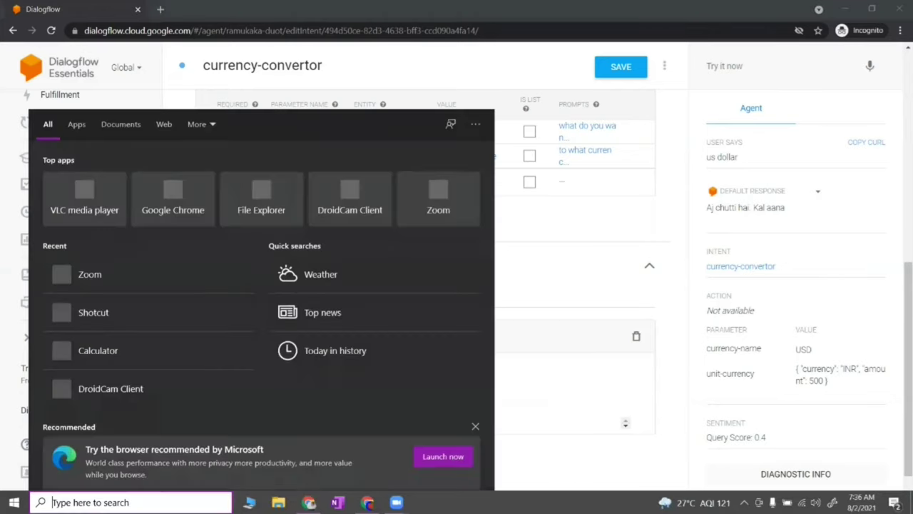
pyautogui.write('pych')
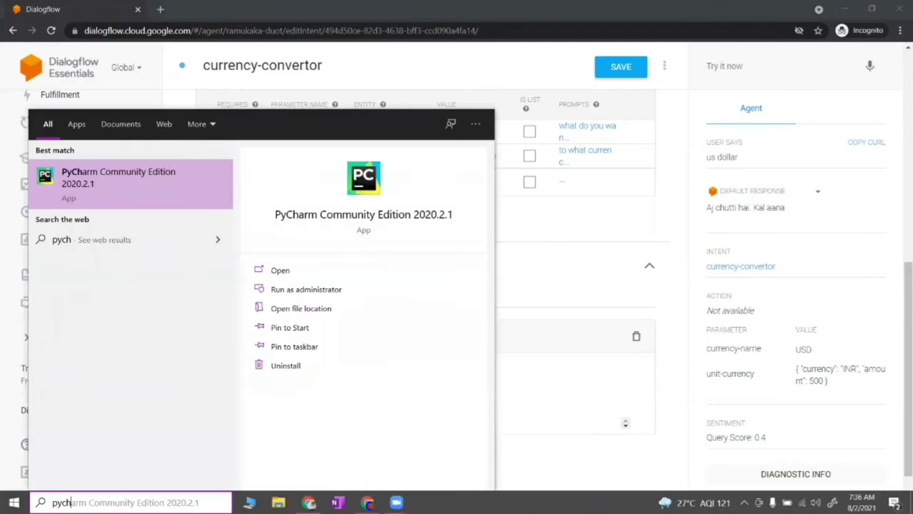
pyautogui.press('Escape')
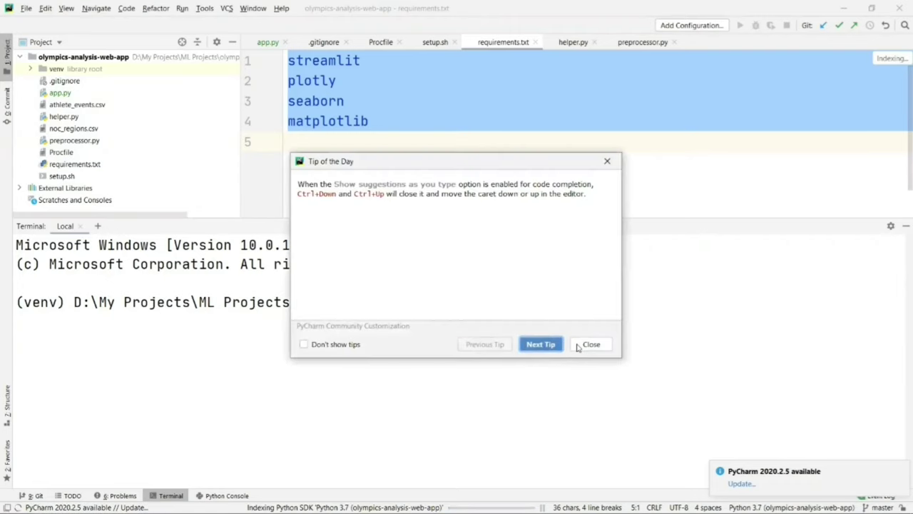
# Step: Create the 'currency-convertor-chatbot-backend' project and open it in the current window
pyautogui.click(587, 345)
pyautogui.click(26, 7)
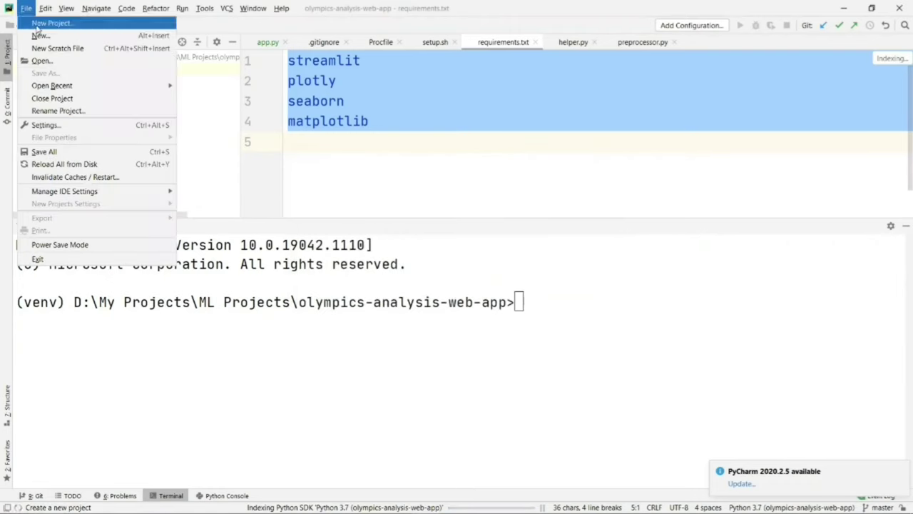
pyautogui.click(45, 22)
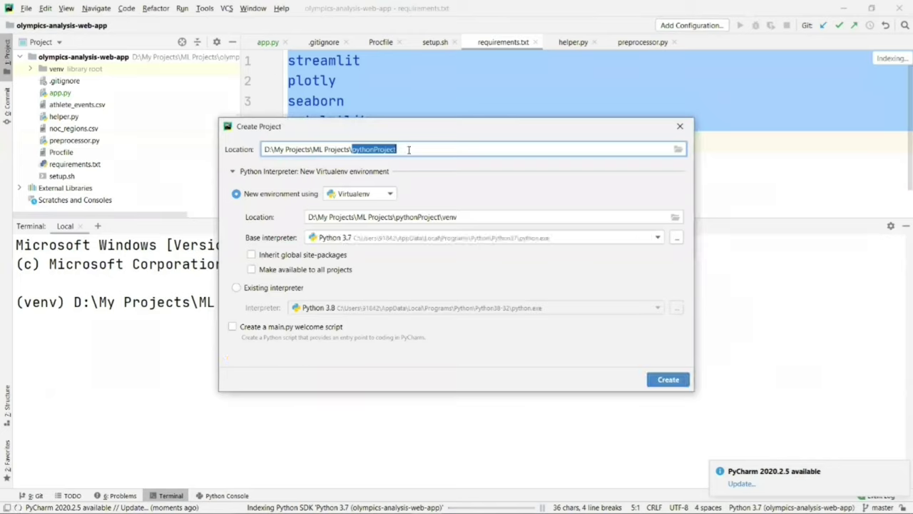
pyautogui.write('chat')
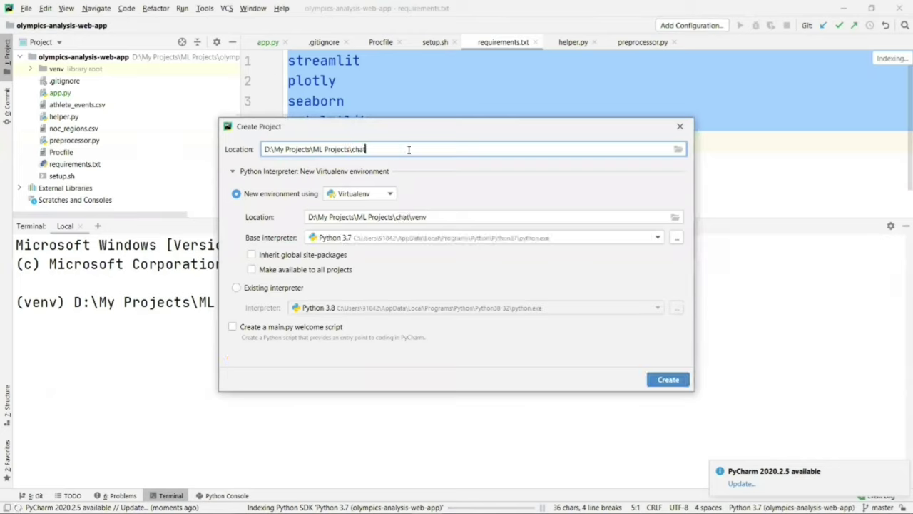
pyautogui.press('BackSpace')
pyautogui.press('BackSpace')
pyautogui.press('BackSpace')
pyautogui.press('BackSpace')
pyautogui.write('currency-conv')
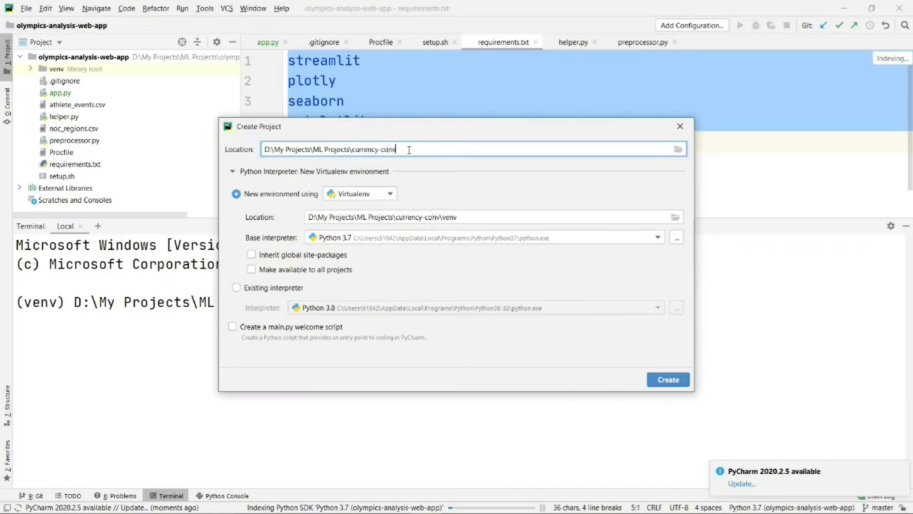
pyautogui.write('ertor-chat')
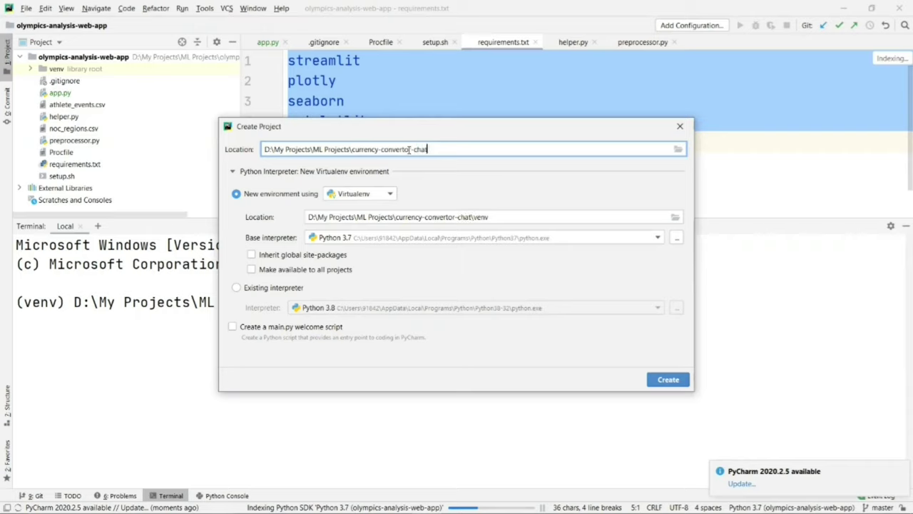
pyautogui.write('bot-back')
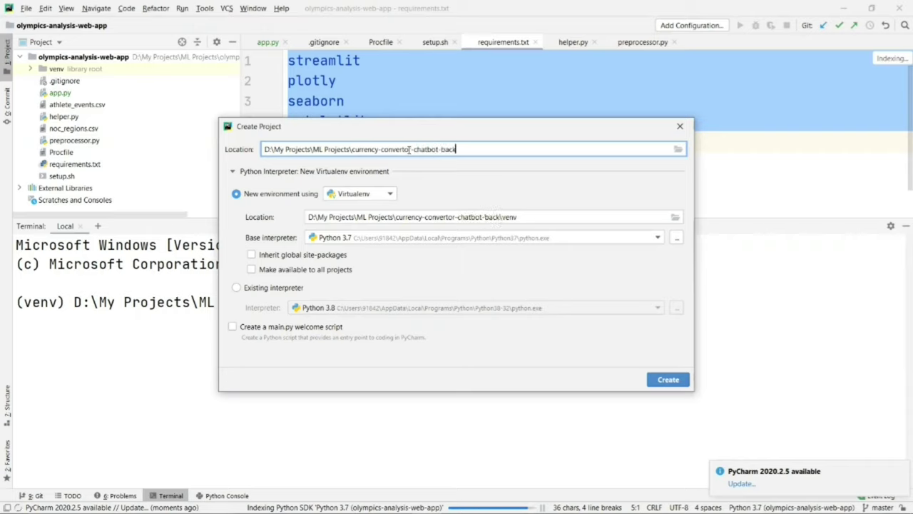
pyautogui.write('end')
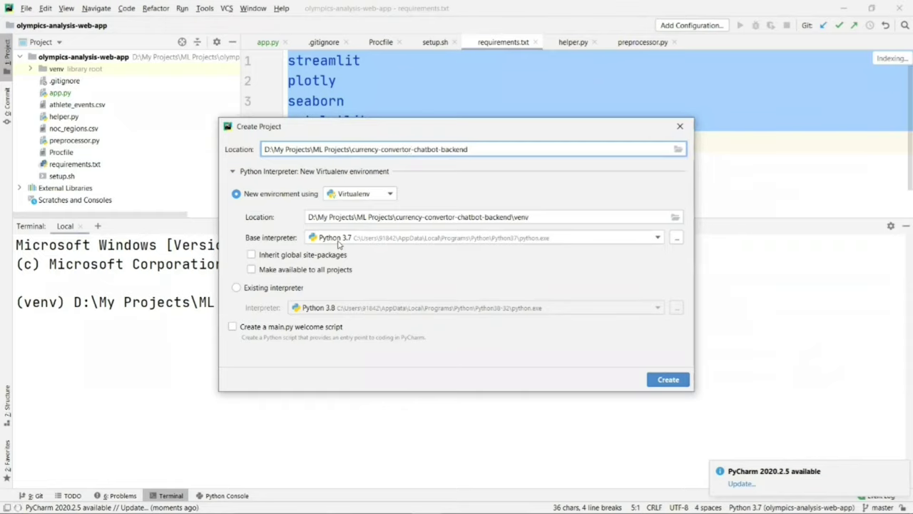
pyautogui.click(664, 378)
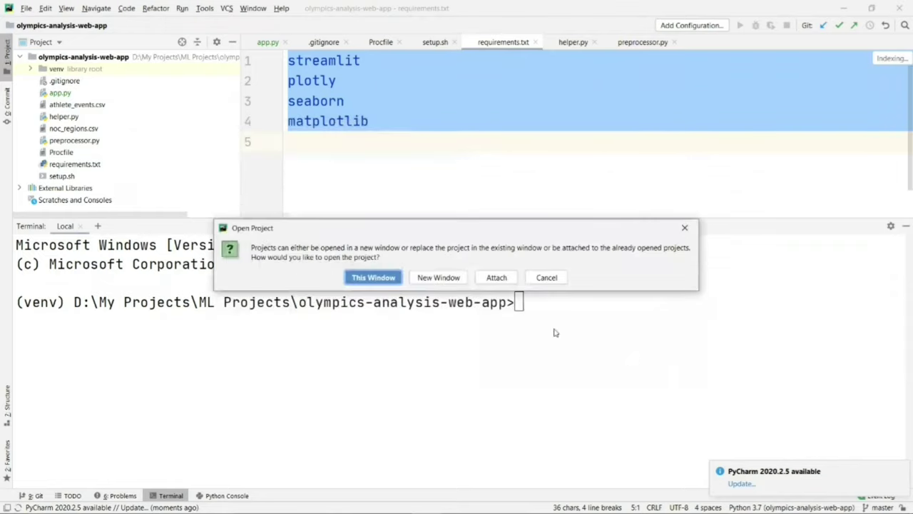
pyautogui.click(383, 281)
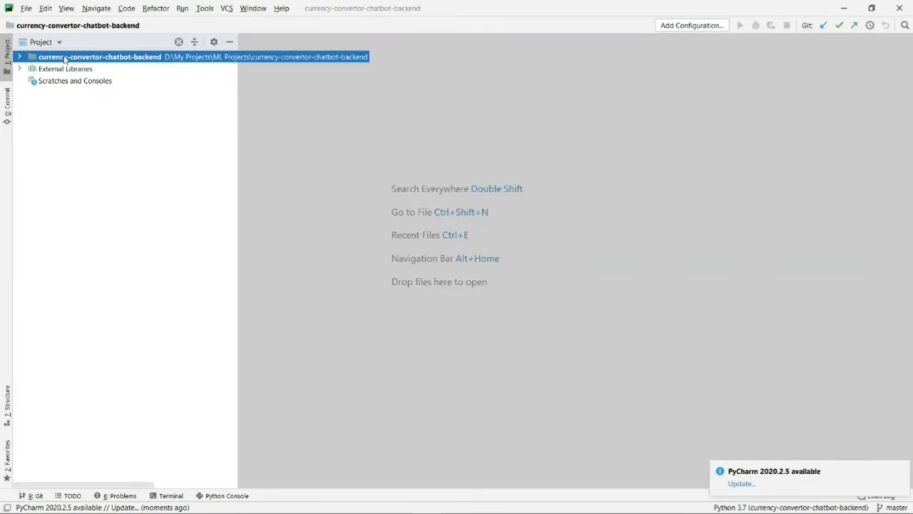
# Step: Add a Python file app.py to the project containing 'from flask import Flask'
pyautogui.rightClick(65, 60)
pyautogui.moveTo(76, 62)
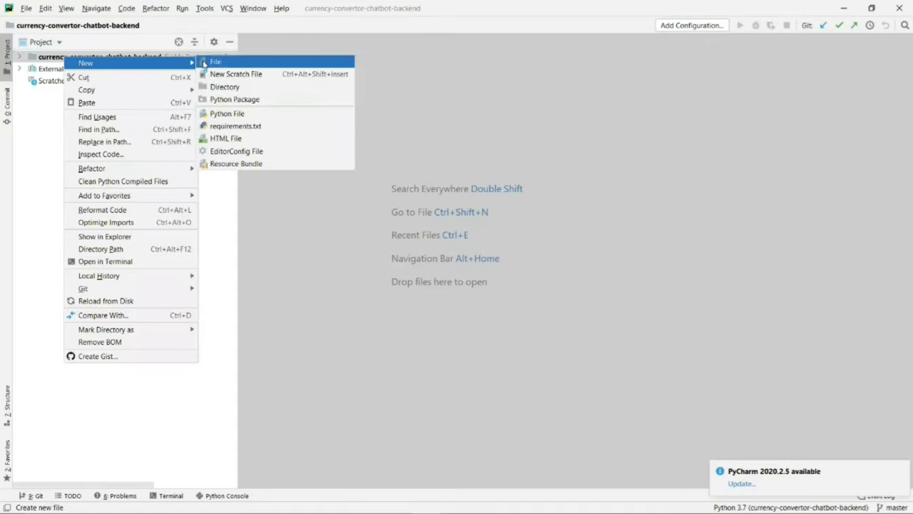
pyautogui.click(219, 113)
pyautogui.write('app')
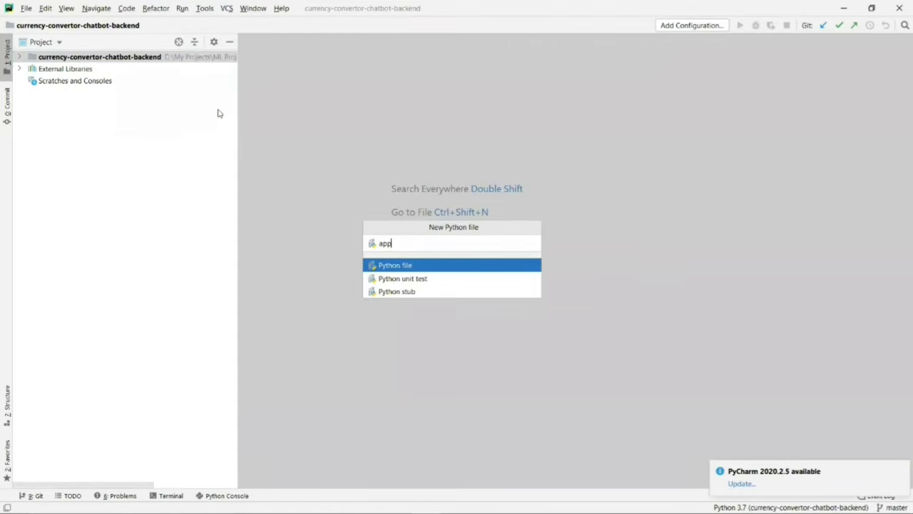
pyautogui.press('Return')
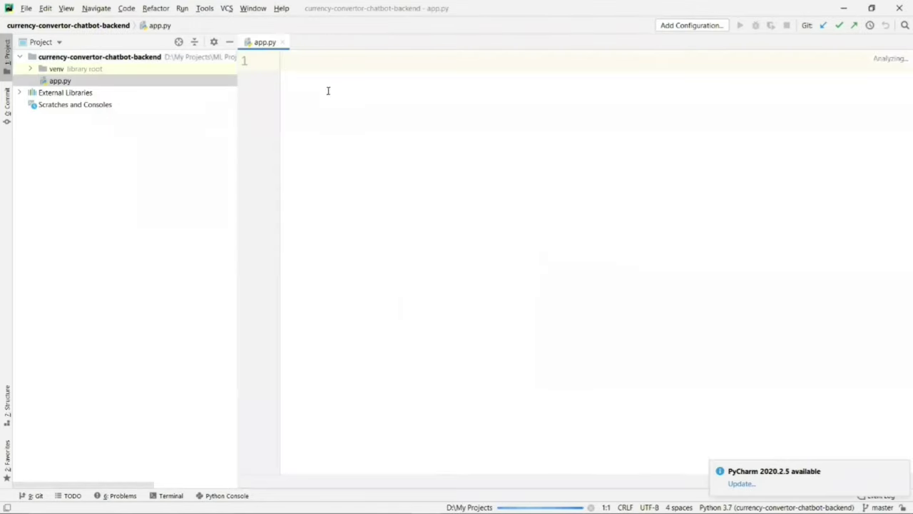
pyautogui.write('from ')
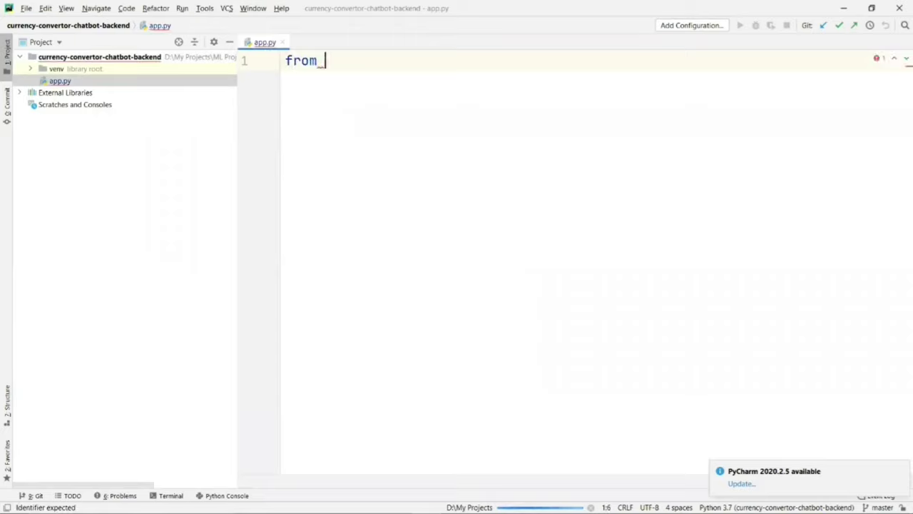
pyautogui.write('flask import ')
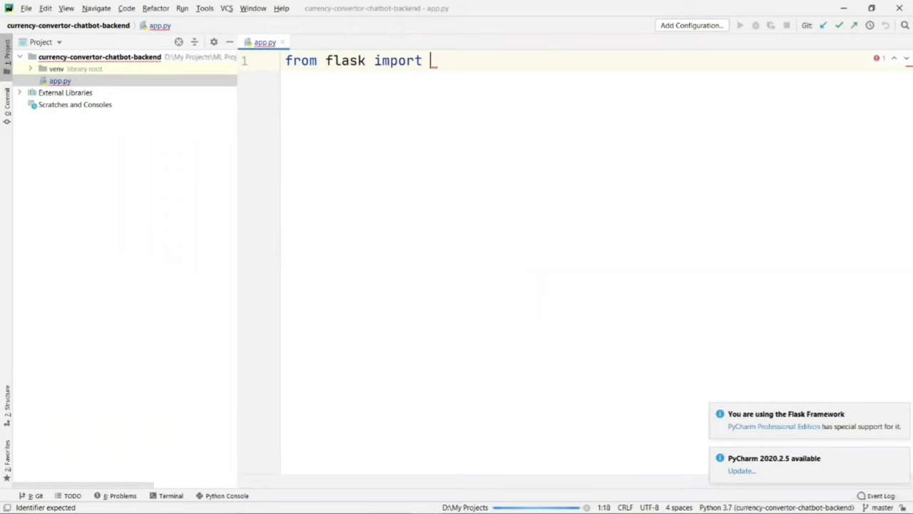
pyautogui.write('Flask')
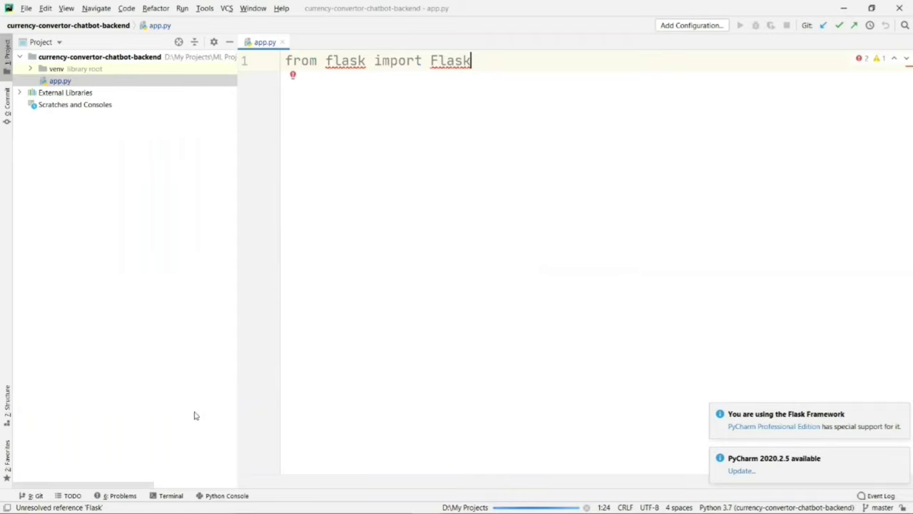
# Step: Show the project terminal and dismiss the Flask and update notifications
pyautogui.click(170, 496)
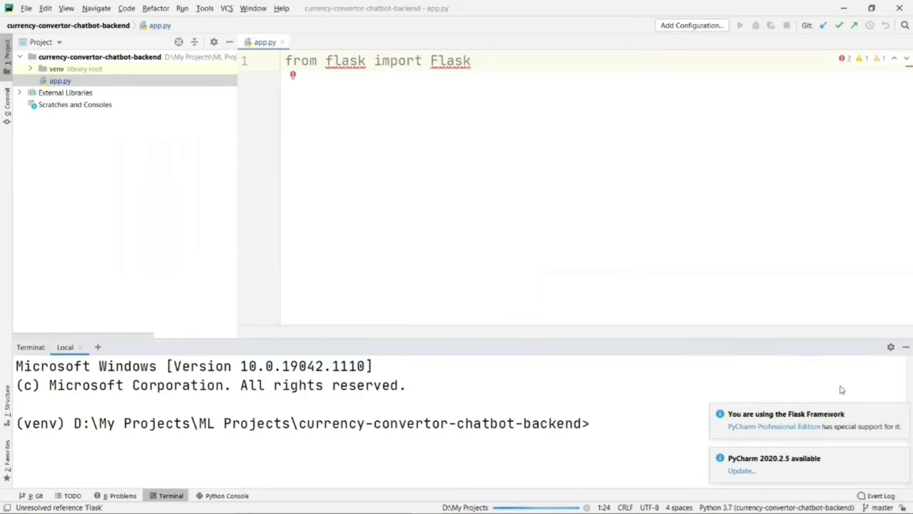
pyautogui.click(901, 413)
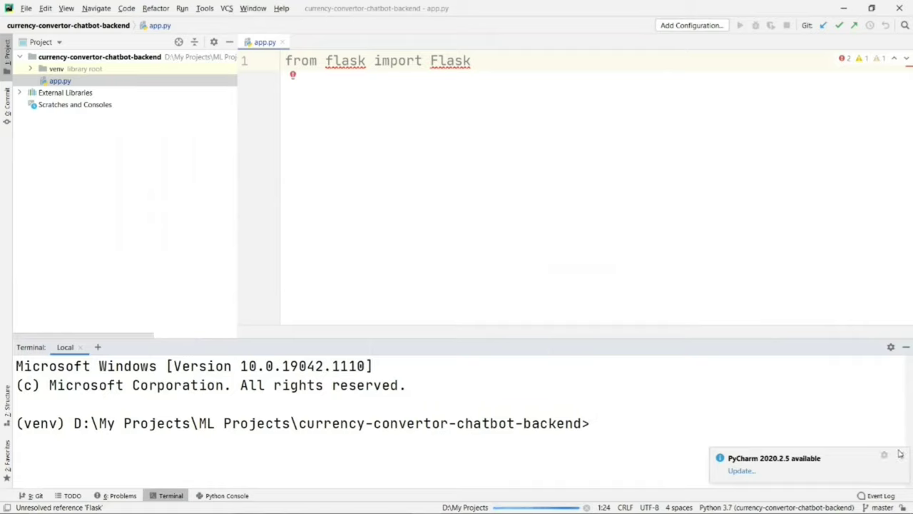
pyautogui.click(900, 458)
# Step: Run 'pip install flask' in the project terminal
pyautogui.click(598, 426)
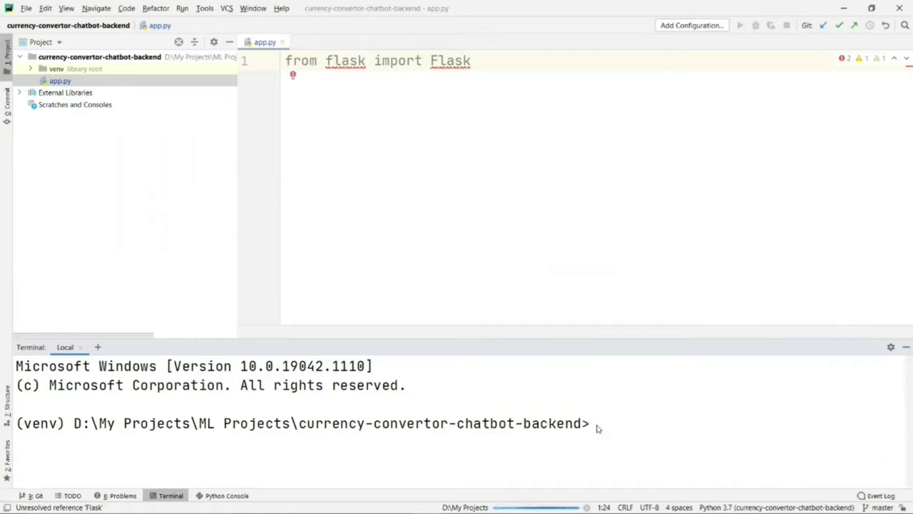
pyautogui.write('pip install flask')
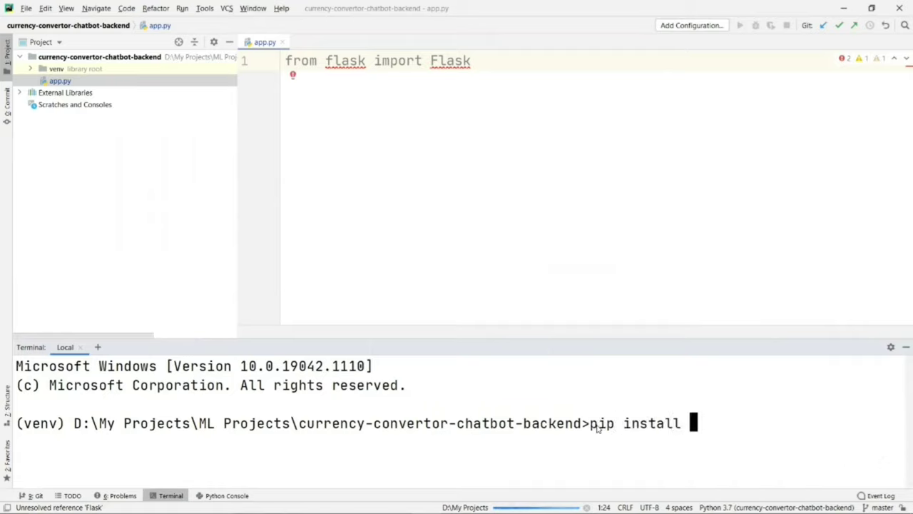
pyautogui.press('Return')
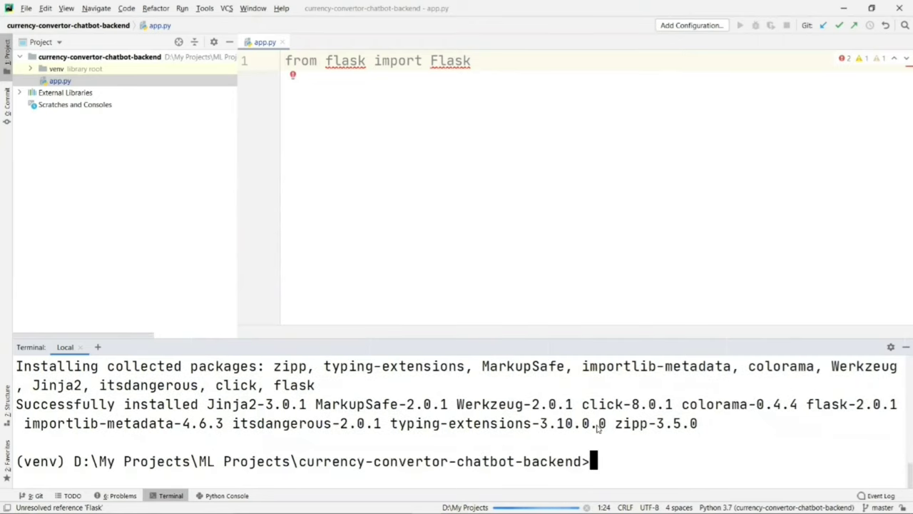
# Step: Add blank lines below the import in app.py and hide the terminal
pyautogui.click(495, 58)
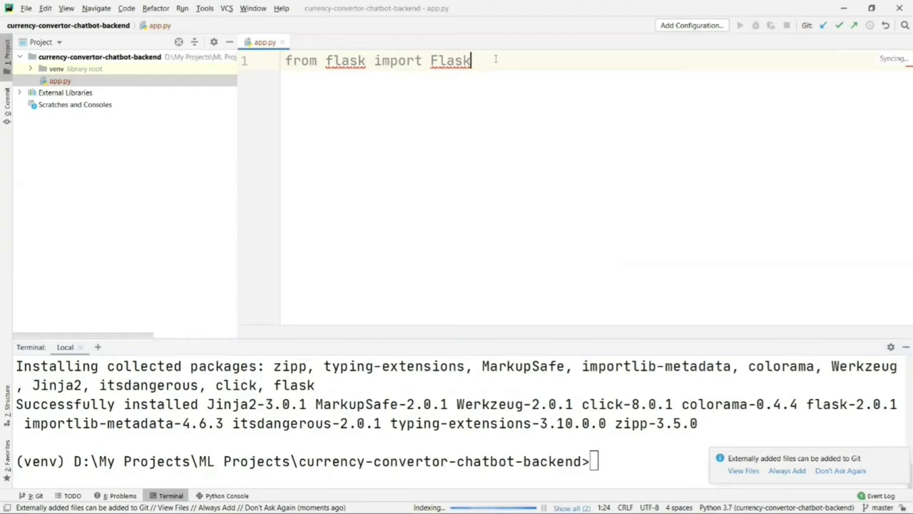
pyautogui.press('Return')
pyautogui.press('Return')
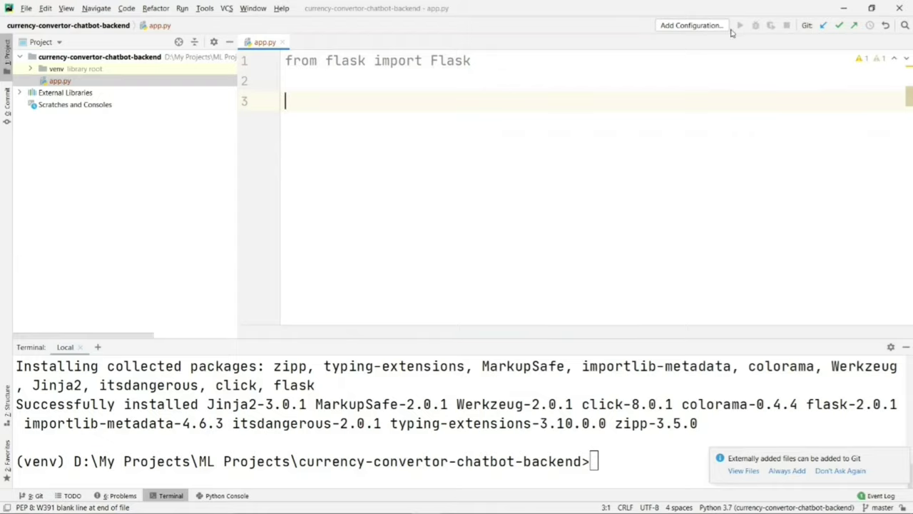
pyautogui.click(905, 347)
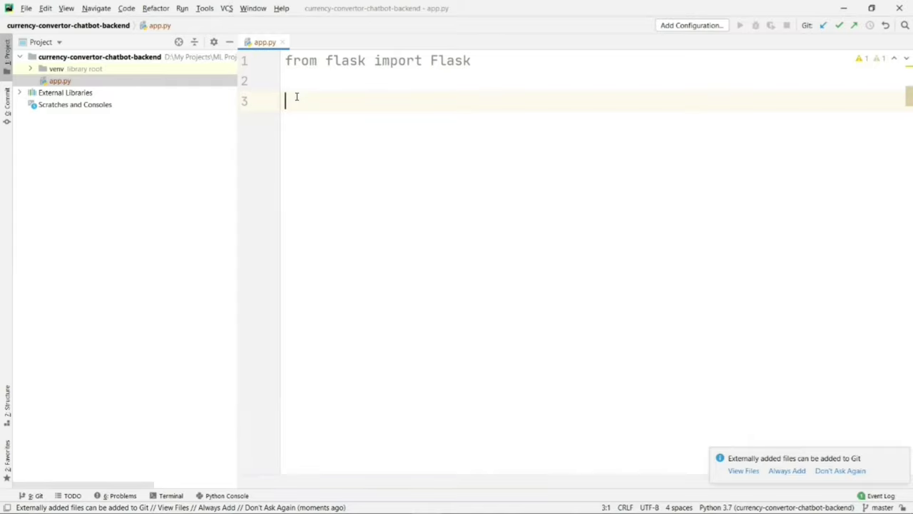
# Step: Write app = Flask(__name__), a '/' route index() returning "Hello", and an app.run(debug=True) main block
pyautogui.write('app = ')
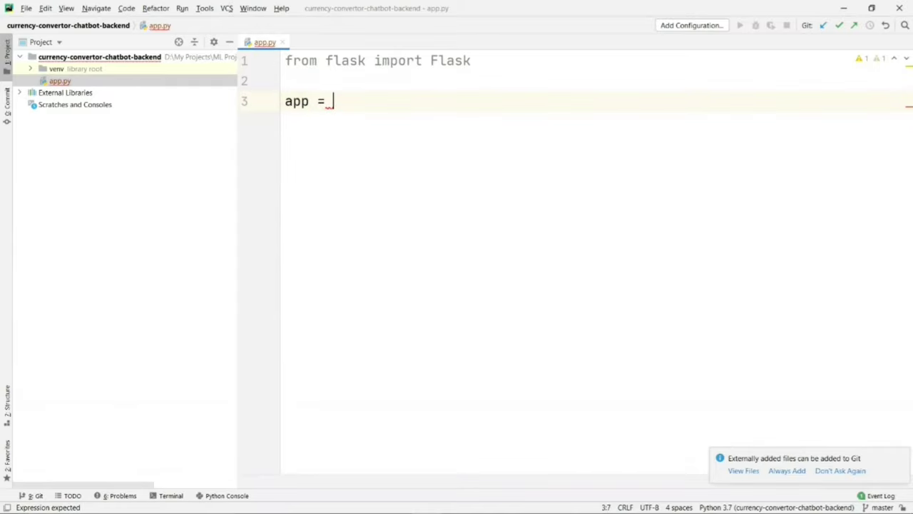
pyautogui.write('Flask(__name')
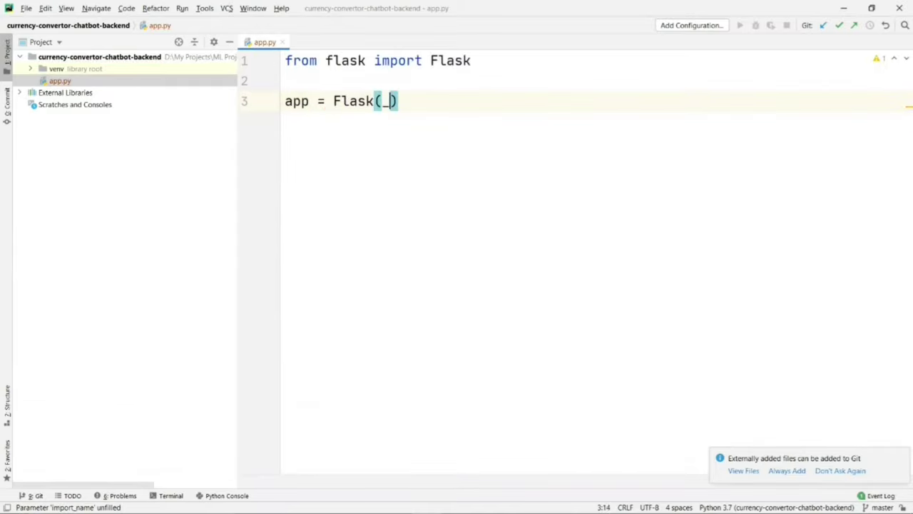
pyautogui.write('__)')
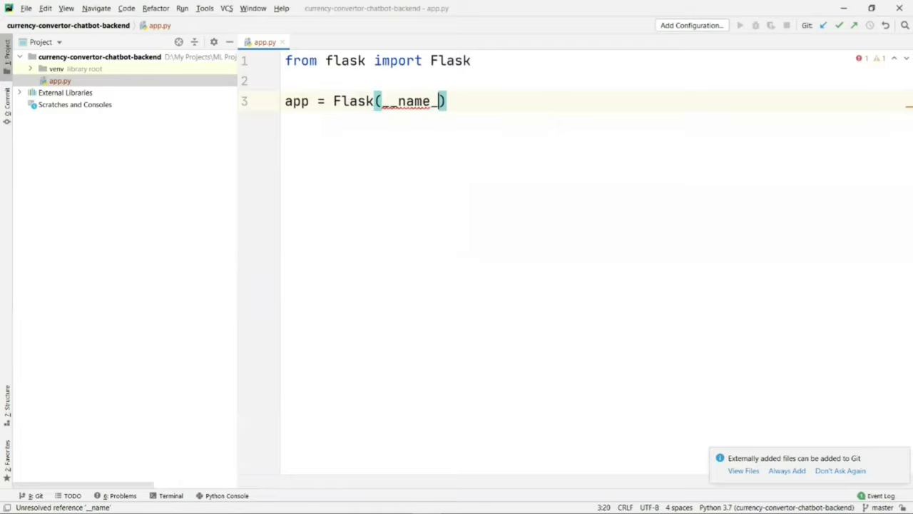
pyautogui.press('Return')
pyautogui.press('Return')
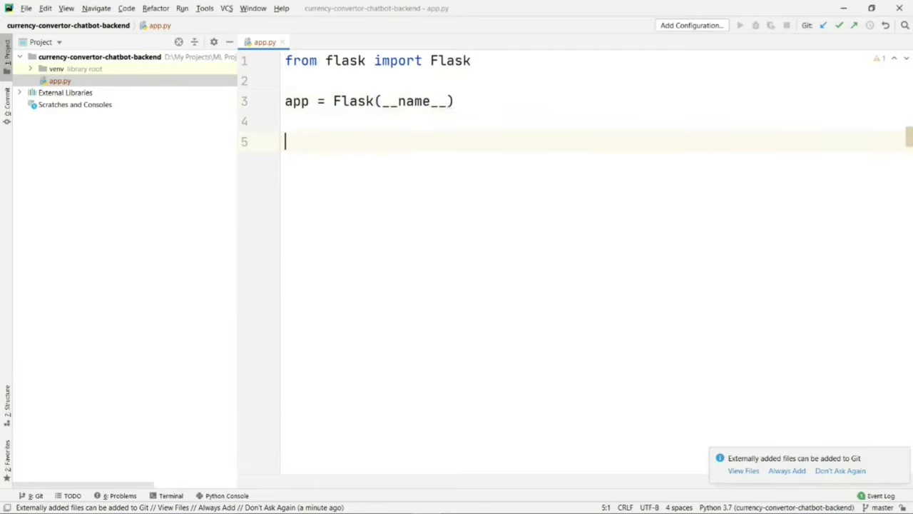
pyautogui.write('@a')
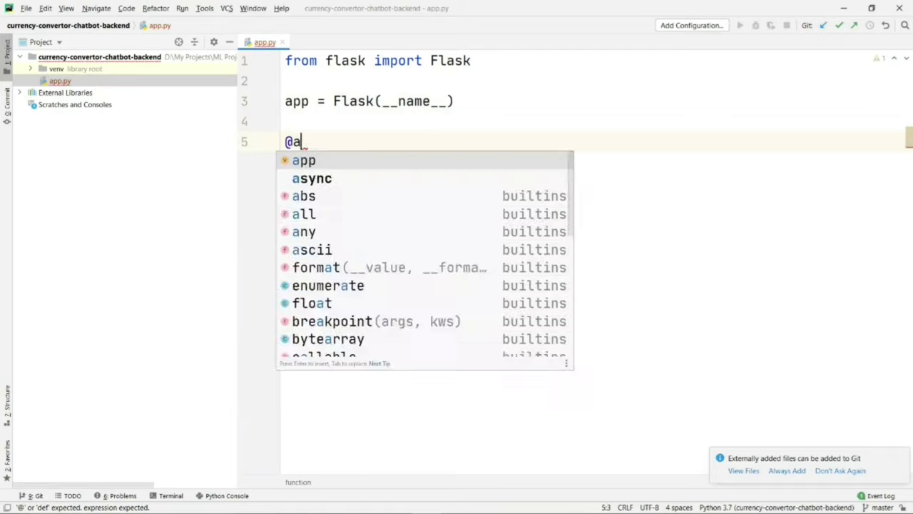
pyautogui.write('pp.r')
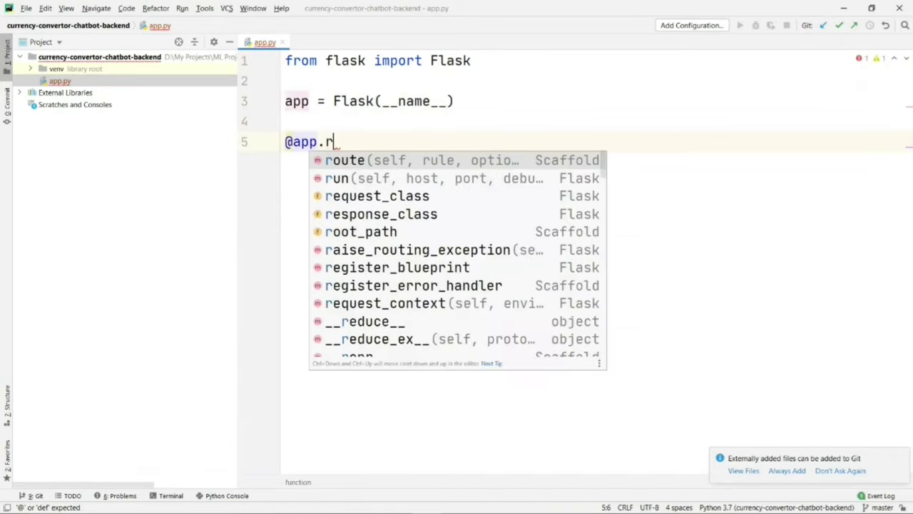
pyautogui.write("oute('/')")
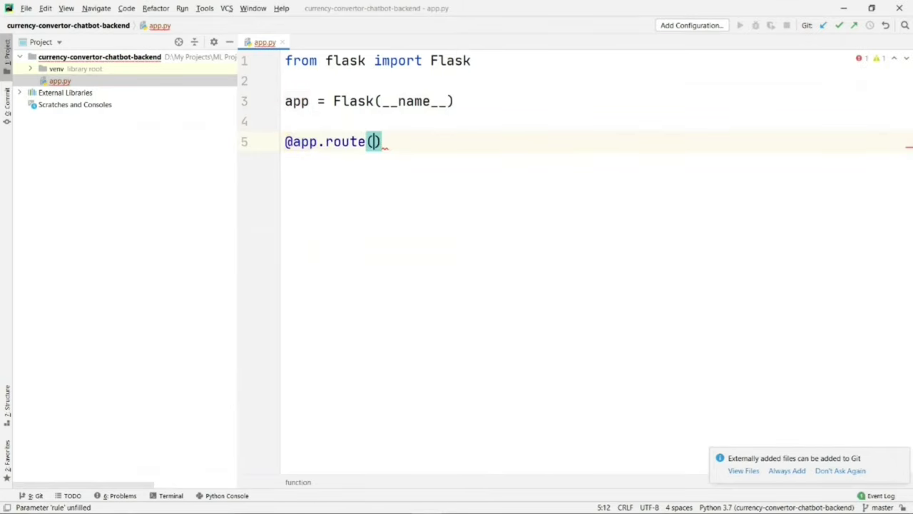
pyautogui.press('Return')
pyautogui.write('def ')
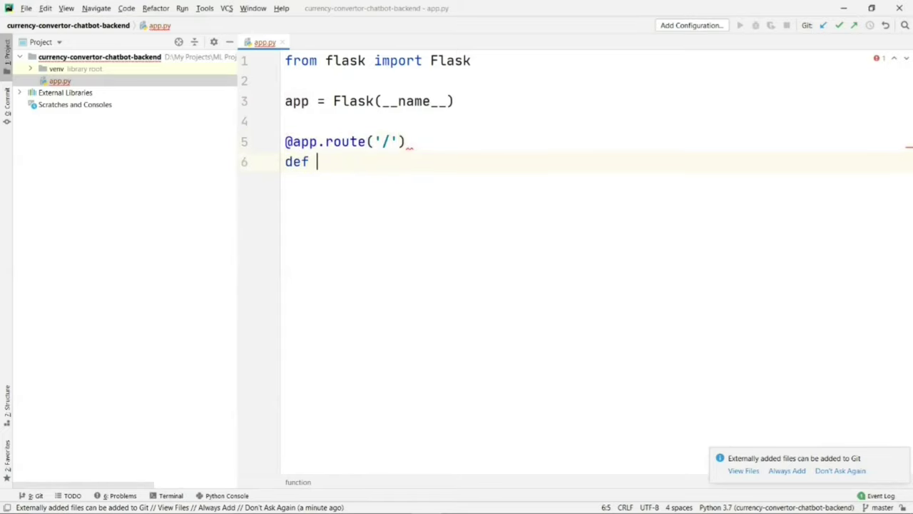
pyautogui.write('index')
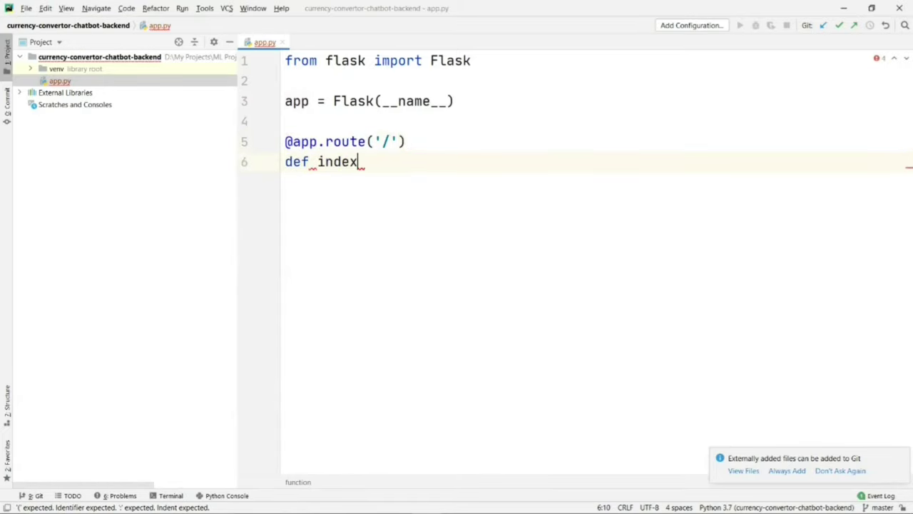
pyautogui.write('():')
pyautogui.press('Return')
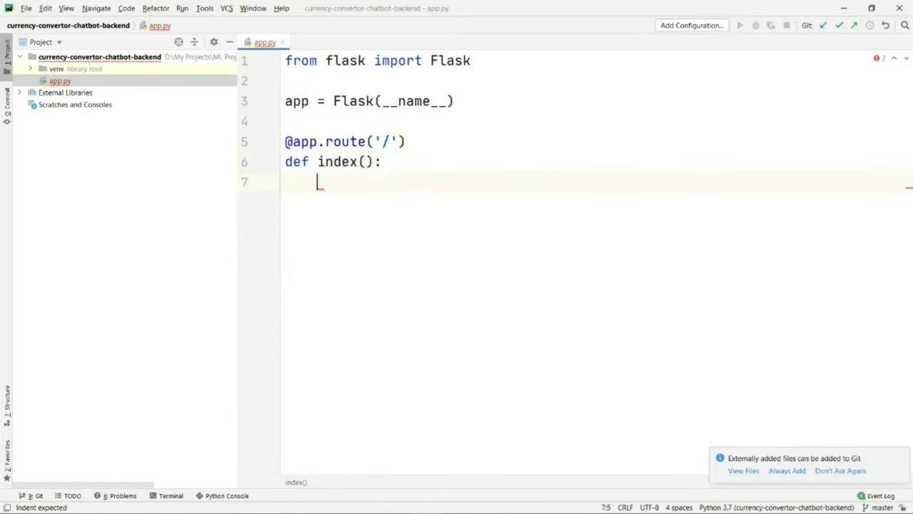
pyautogui.write('return "')
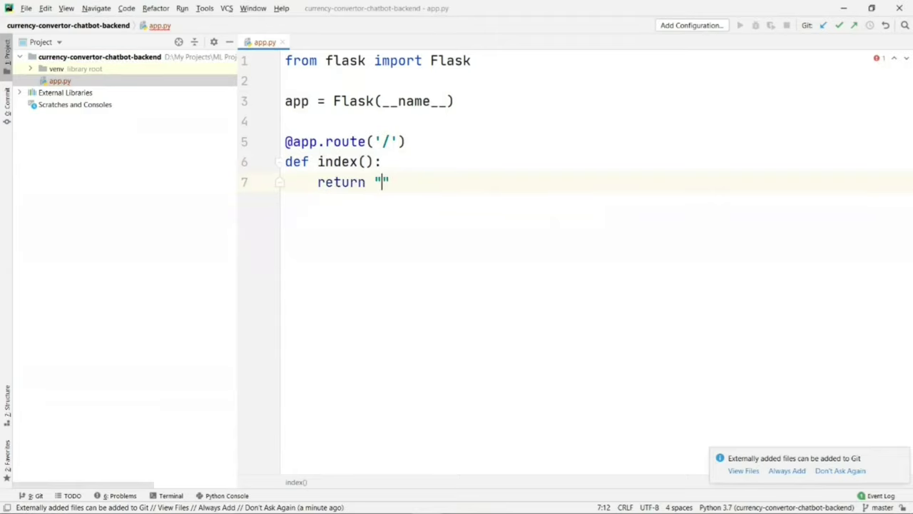
pyautogui.write('Hello"')
pyautogui.press('Return')
pyautogui.press('Return')
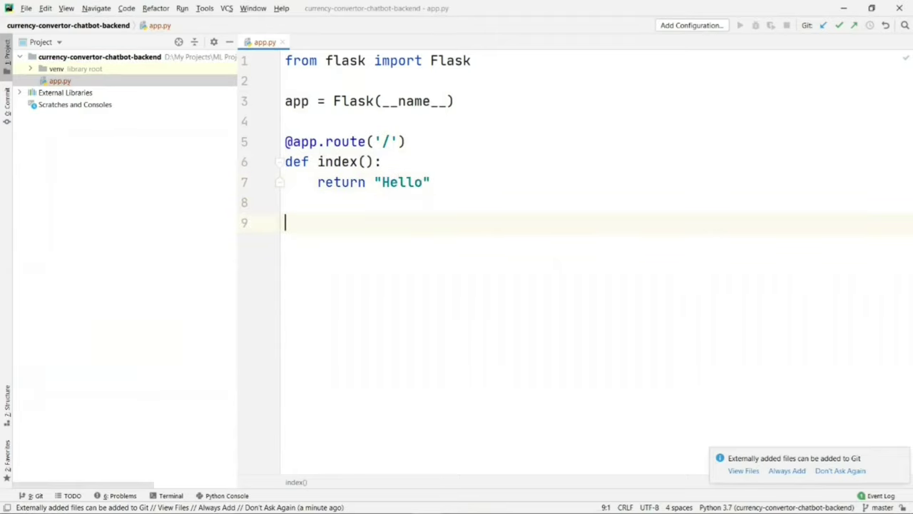
pyautogui.write('if __')
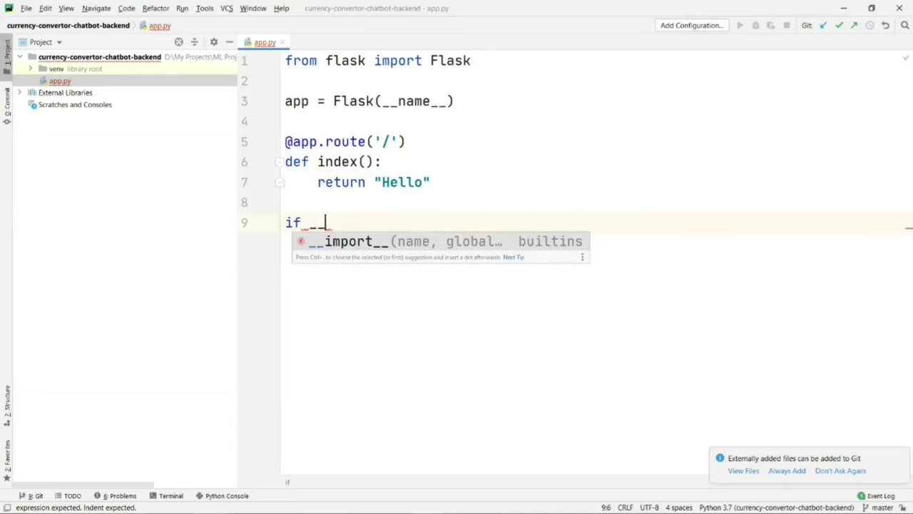
pyautogui.write('name__ ')
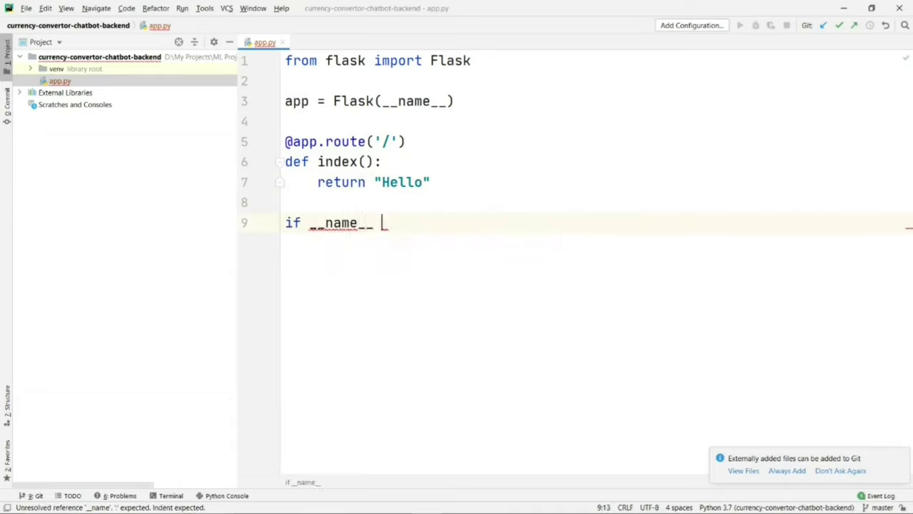
pyautogui.write('== "__main')
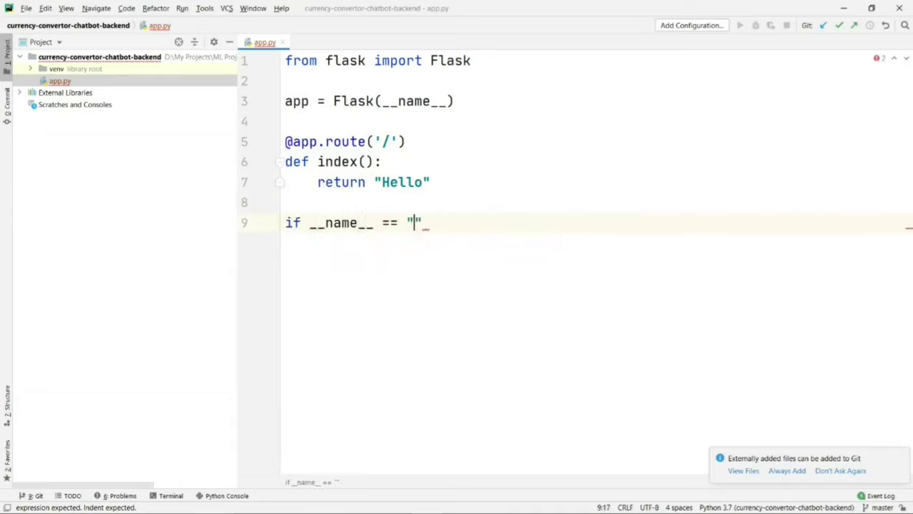
pyautogui.write('__":')
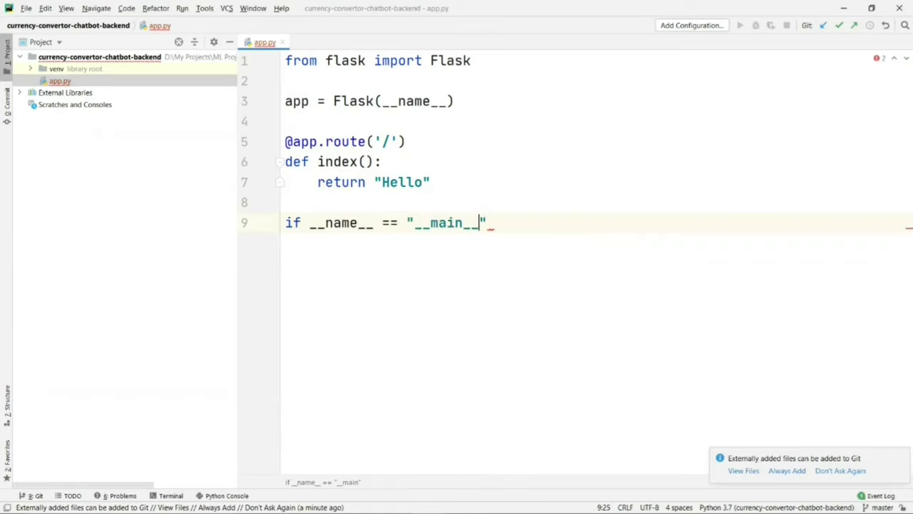
pyautogui.press('Return')
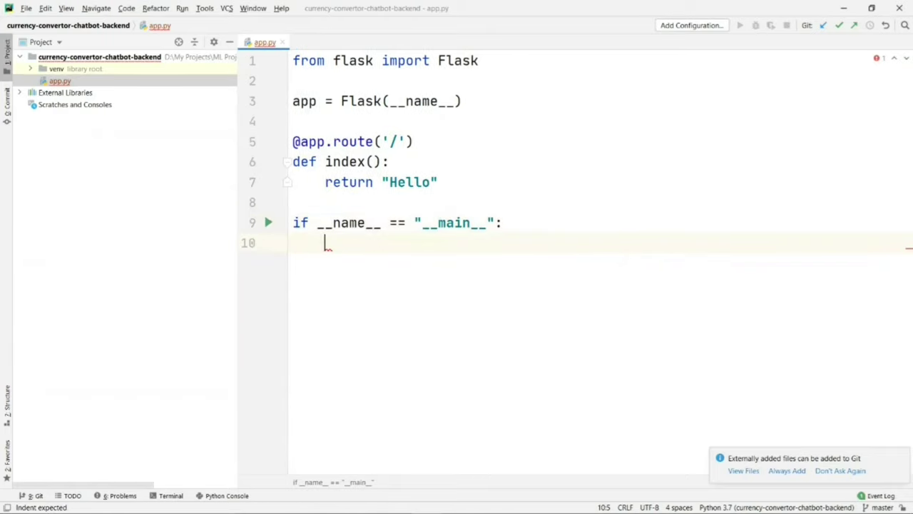
pyautogui.write('app.run')
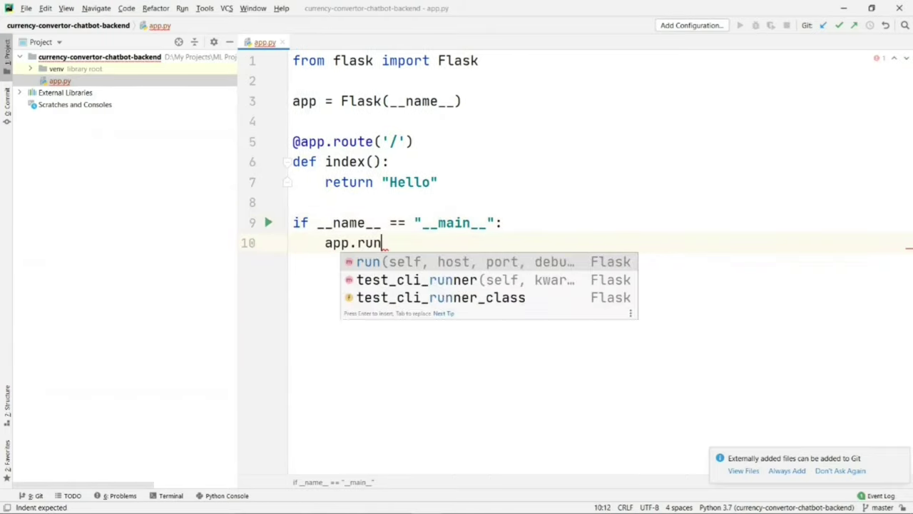
pyautogui.write('(debug=')
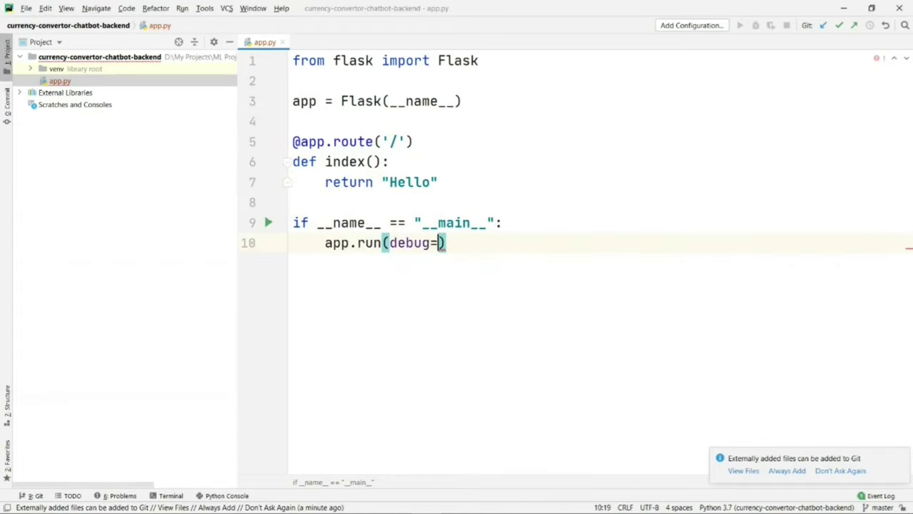
pyautogui.write('True)')
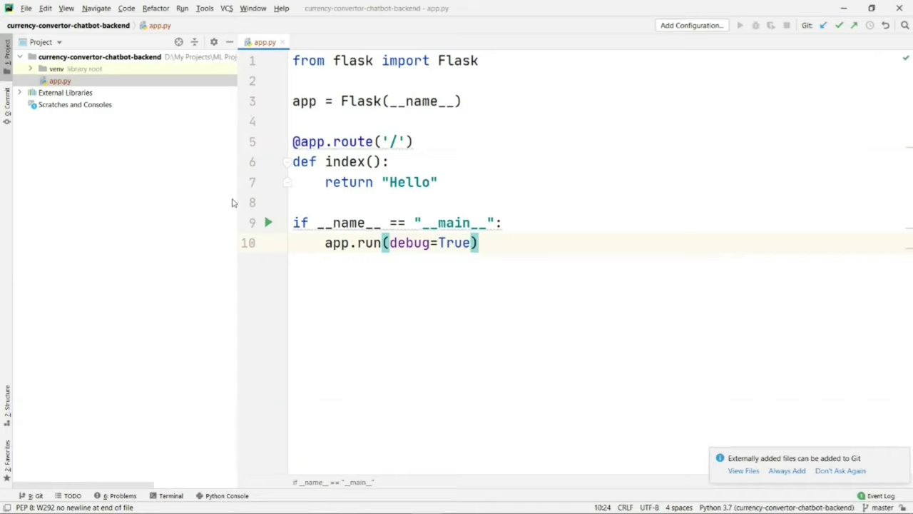
pyautogui.rightClick(355, 285)
pyautogui.click(386, 365)
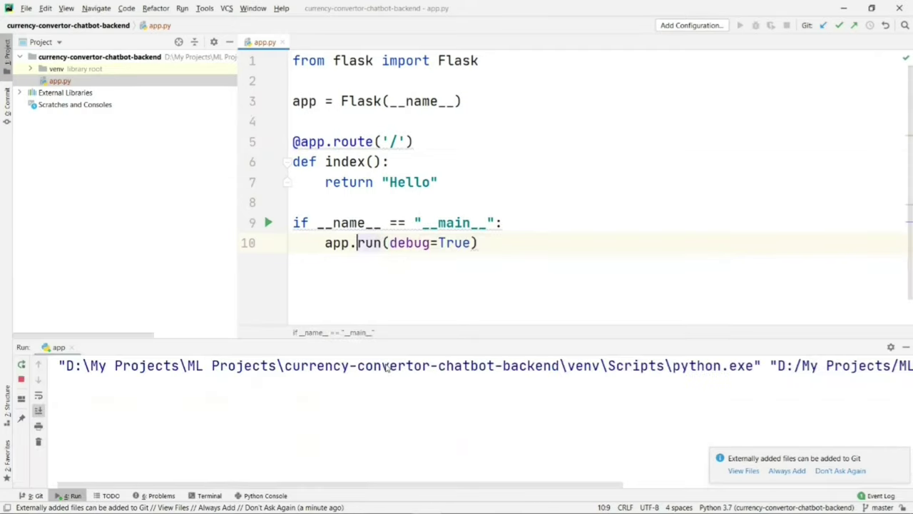
pyautogui.click(270, 453)
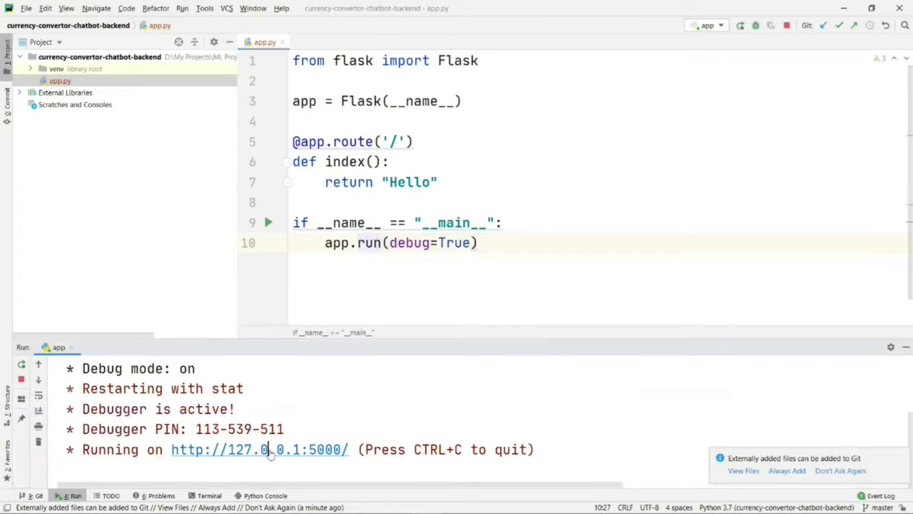
pyautogui.moveTo(2, 53); pyautogui.dragTo(33, 56)
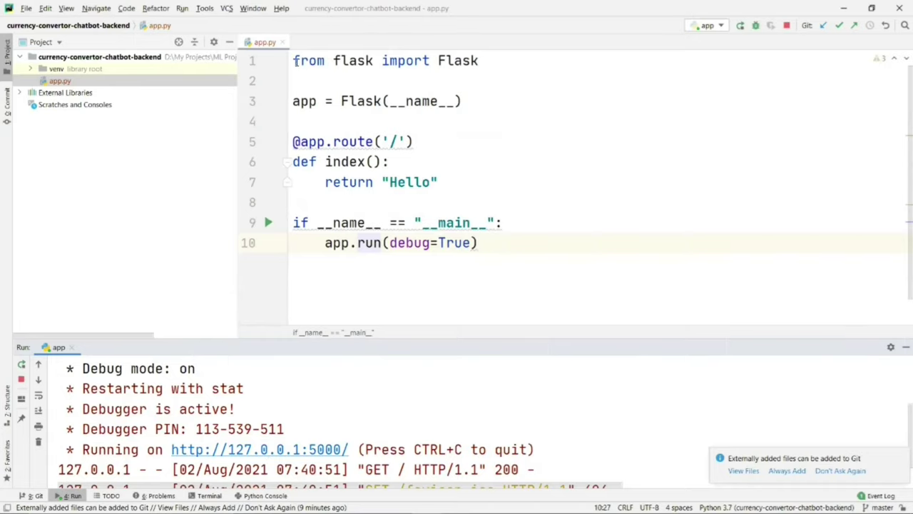
pyautogui.moveTo(294, 61); pyautogui.dragTo(496, 241)
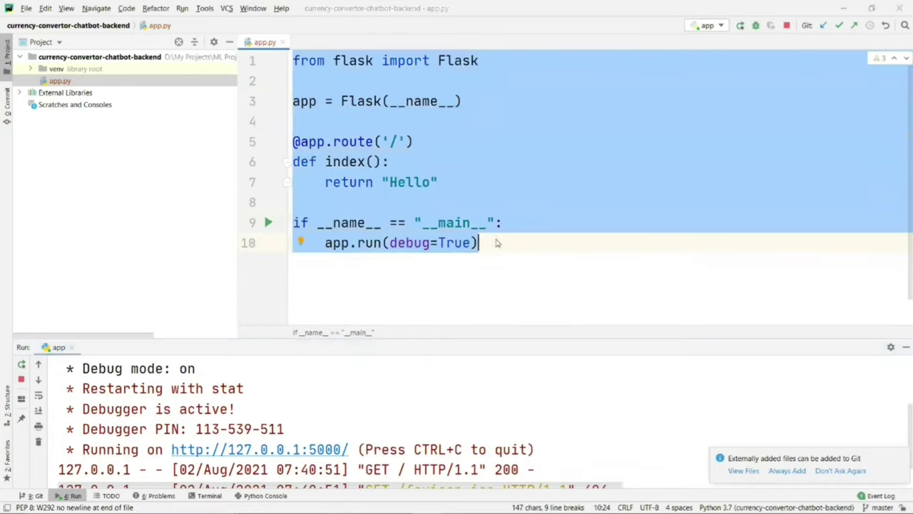
# Step: Open Dialogflow's DIAGNOSTIC INFO to view the test query's raw API response
pyautogui.hotkey('alt', 'Tab')
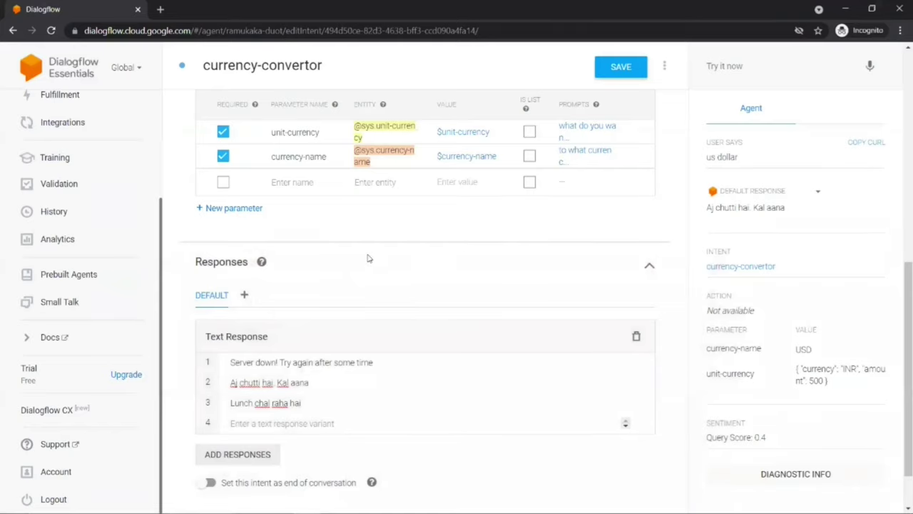
pyautogui.hotkey('alt', 'Tab')
pyautogui.hotkey('alt', 'Tab')
pyautogui.click(785, 474)
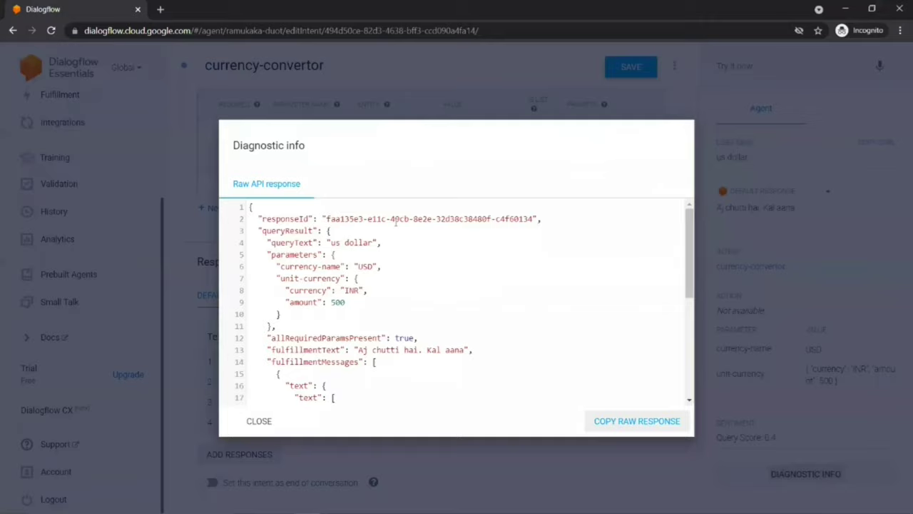
# Step: Compare the app.py code with the Dialogflow response, highlighting its opening lines
pyautogui.hotkey('alt', 'Tab')
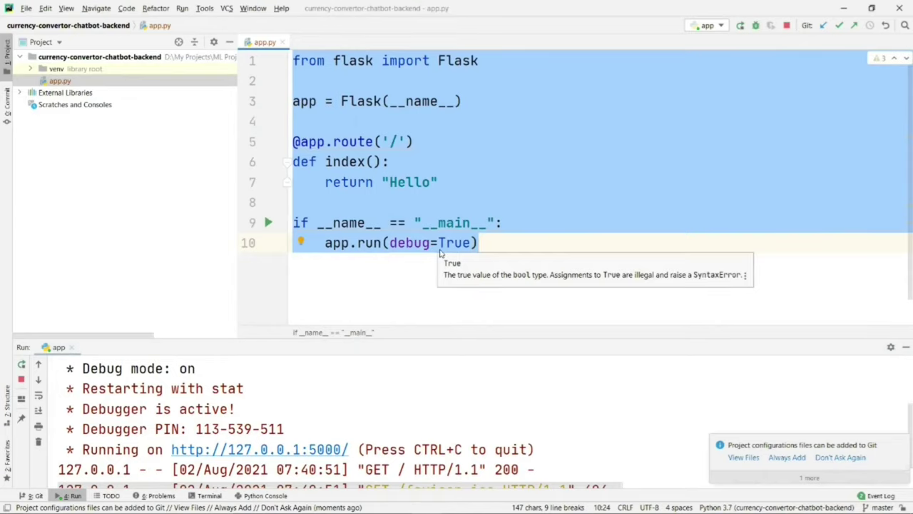
pyautogui.hotkey('alt', 'Tab')
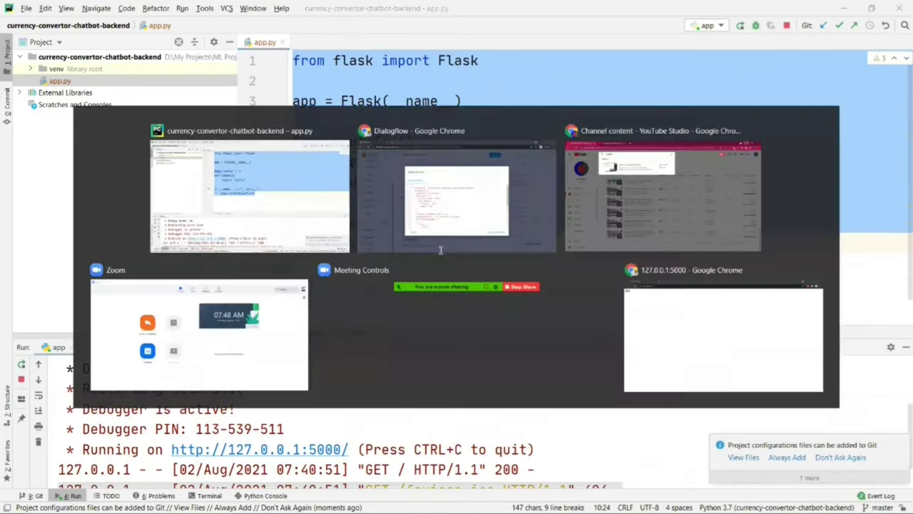
pyautogui.hotkey('alt', 'Tab')
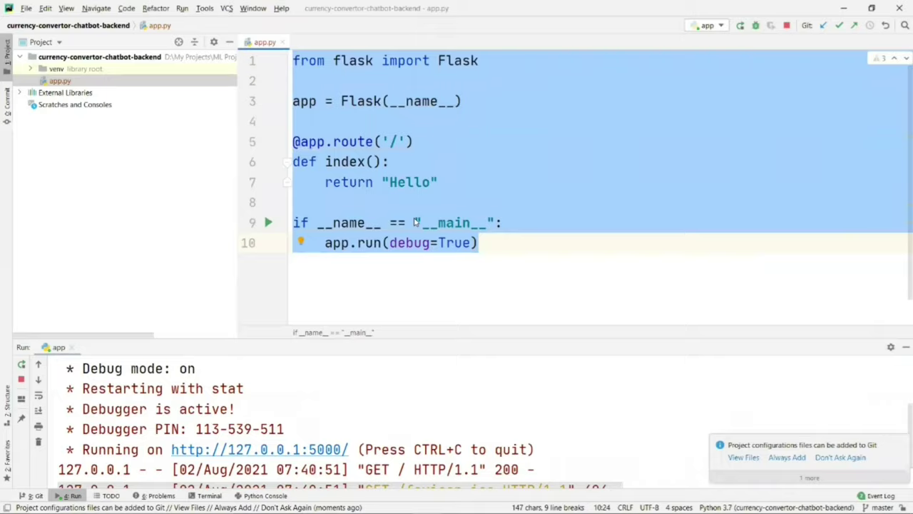
pyautogui.hotkey('alt', 'Tab')
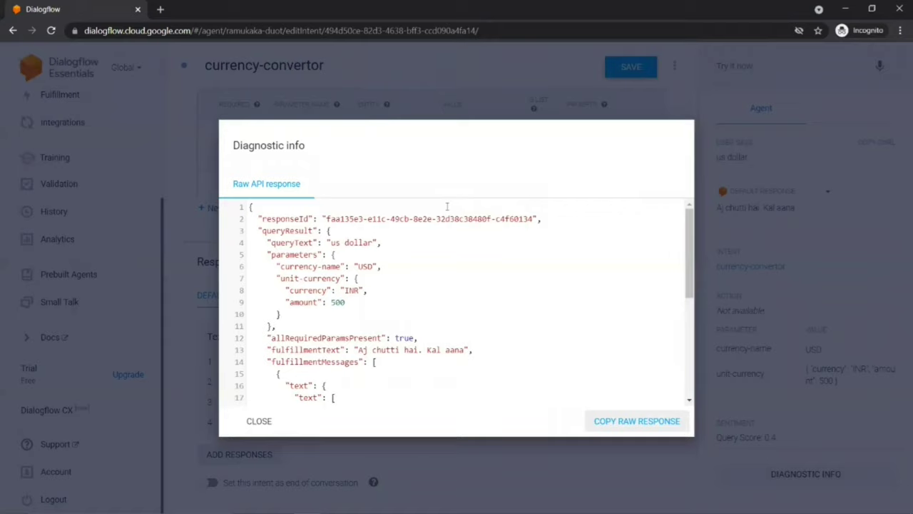
pyautogui.hotkey('alt', 'Tab')
pyautogui.click(478, 242)
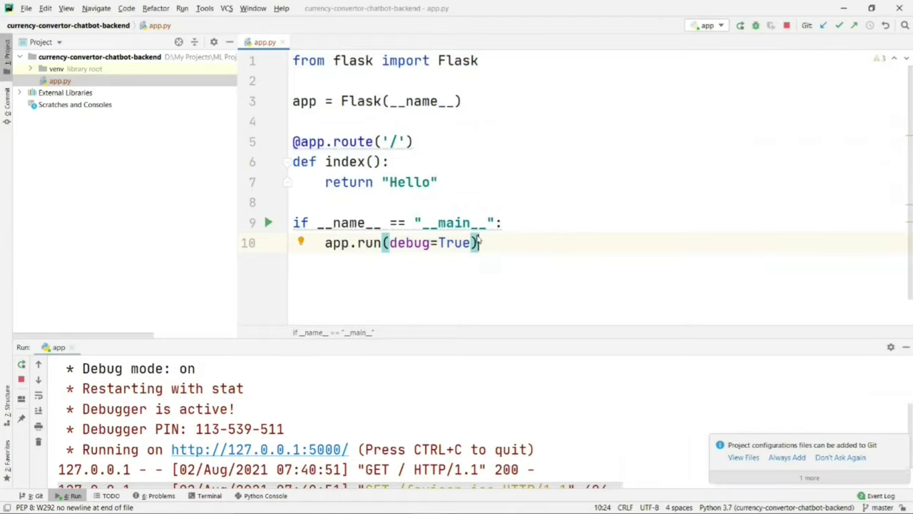
pyautogui.hotkey('alt', 'Tab')
pyautogui.hotkey('alt', 'Tab')
pyautogui.moveTo(293, 61); pyautogui.dragTo(491, 260)
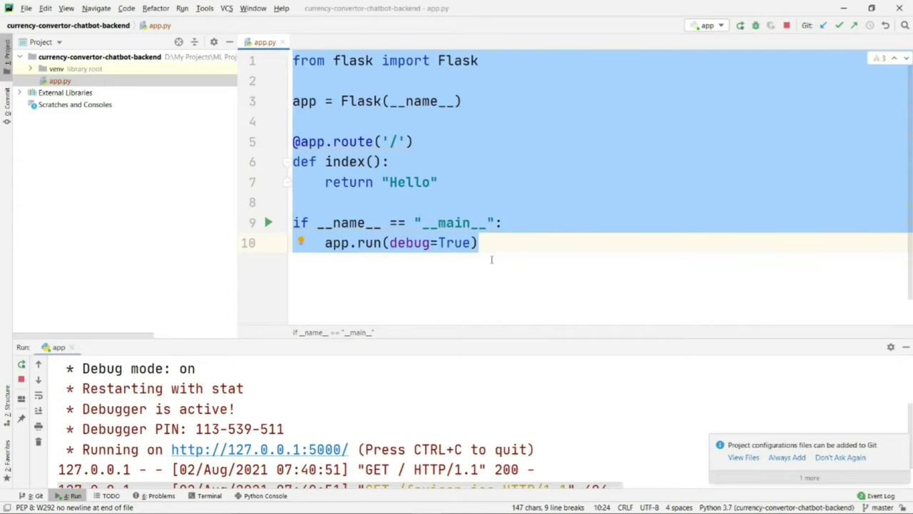
pyautogui.click(382, 163)
pyautogui.moveTo(297, 60); pyautogui.dragTo(492, 243)
# Step: Search Google for 'ngrok' in a new browser tab
pyautogui.hotkey('alt', 'Tab')
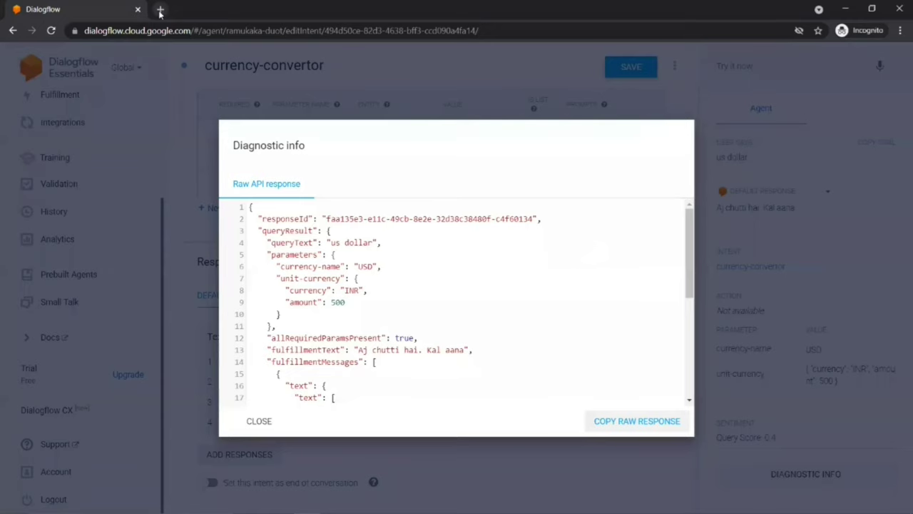
pyautogui.click(160, 10)
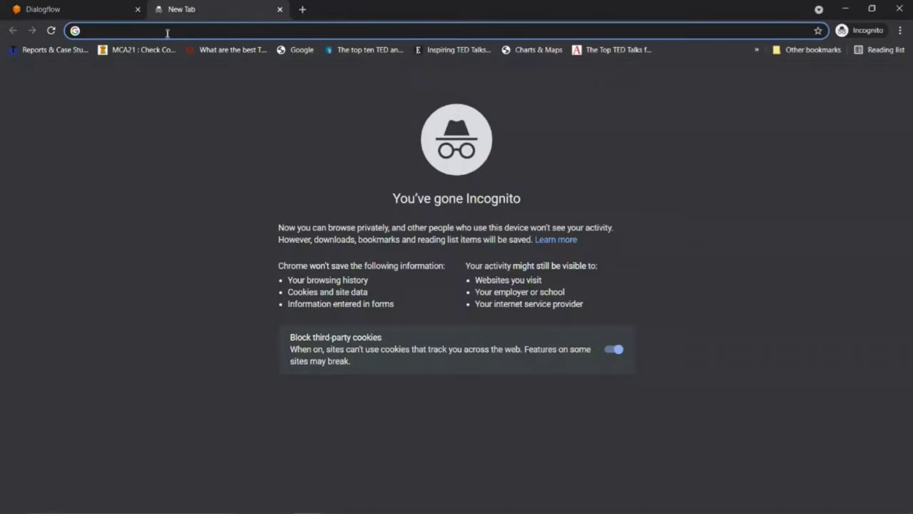
pyautogui.write('ngrok')
pyautogui.press('Return')
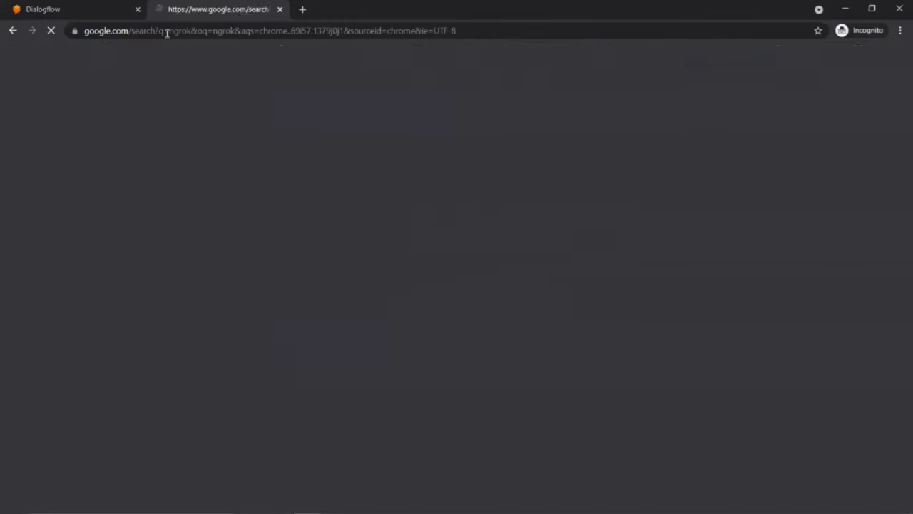
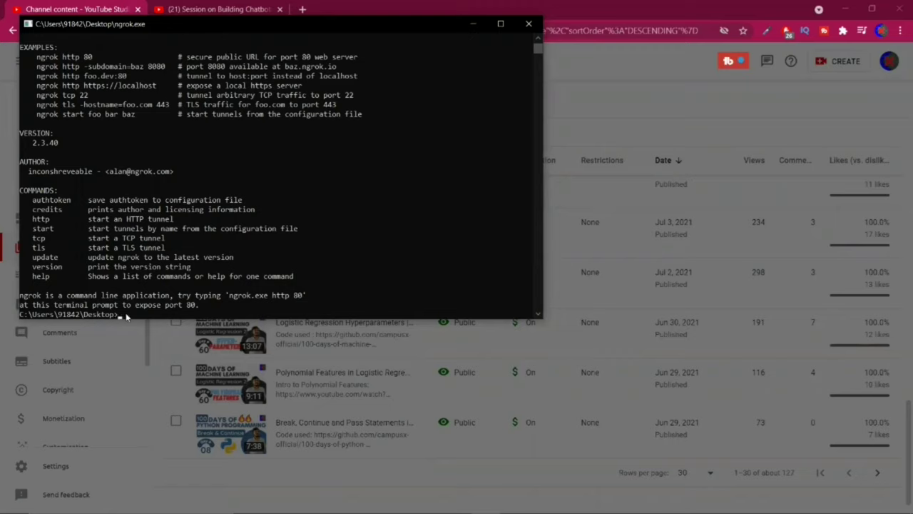
# Step: Run 'ngrok http 5000' to tunnel the Flask app on localhost port 5000
pyautogui.write('ngrok http 5000')
pyautogui.hotkey('alt', 'Tab')
pyautogui.hotkey('alt', 'Tab')
pyautogui.hotkey('alt', 'Tab')
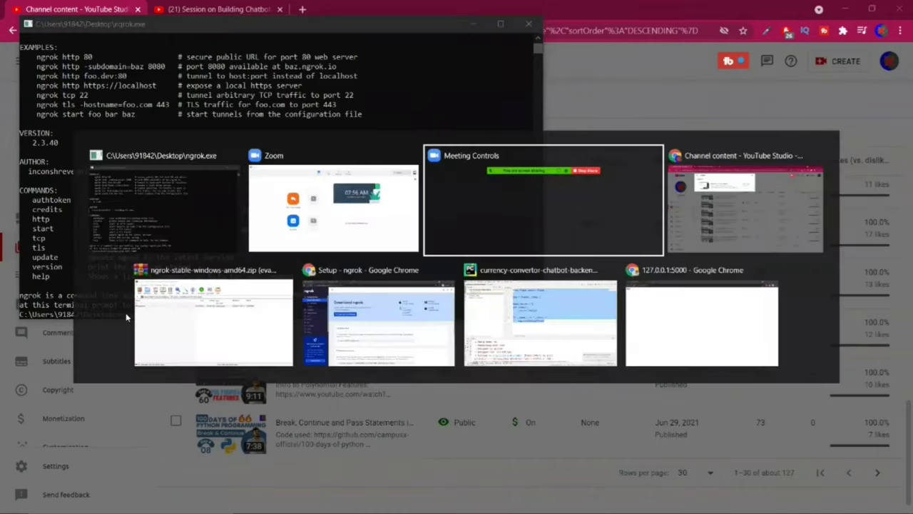
pyautogui.hotkey('alt', 'Tab')
pyautogui.hotkey('alt', 'Tab')
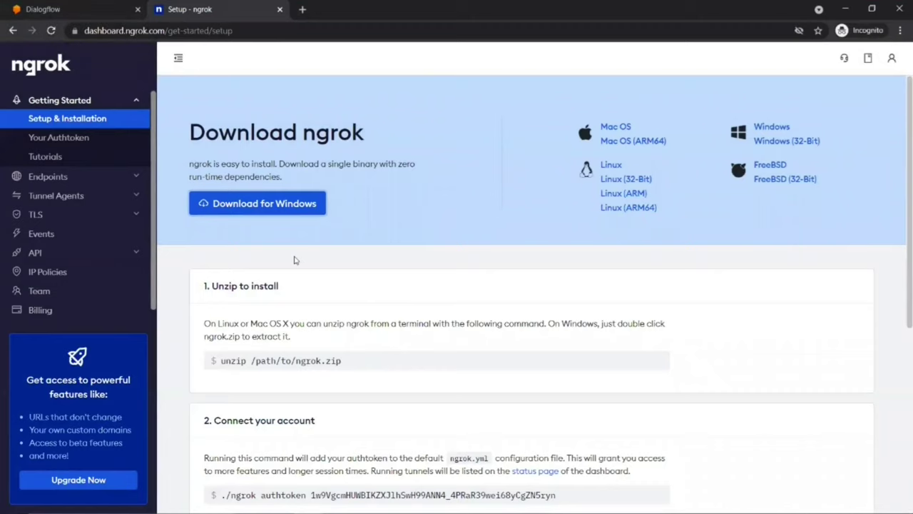
pyautogui.hotkey('alt', 'Tab')
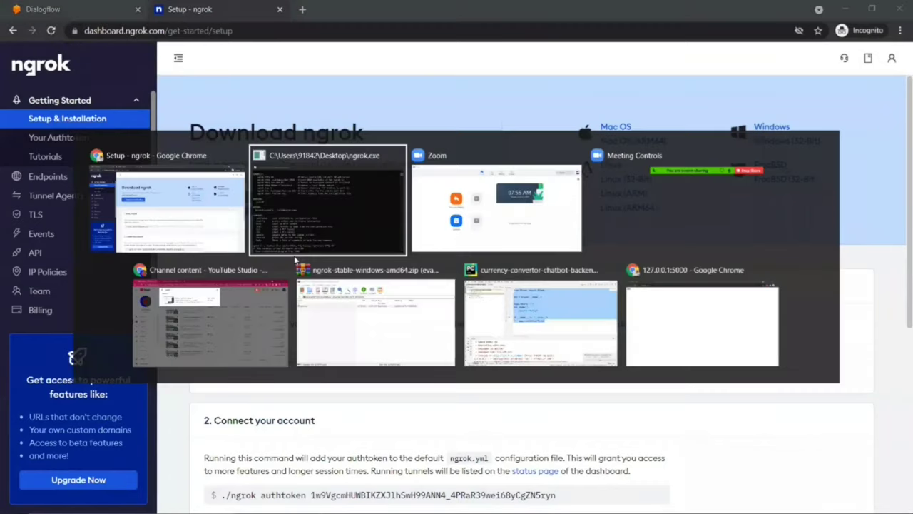
pyautogui.hotkey('alt', 'Tab')
pyautogui.hotkey('alt', 'Tab')
pyautogui.hotkey('alt', 'Tab')
pyautogui.hotkey('alt', 'Tab')
pyautogui.hotkey('alt', 'Tab')
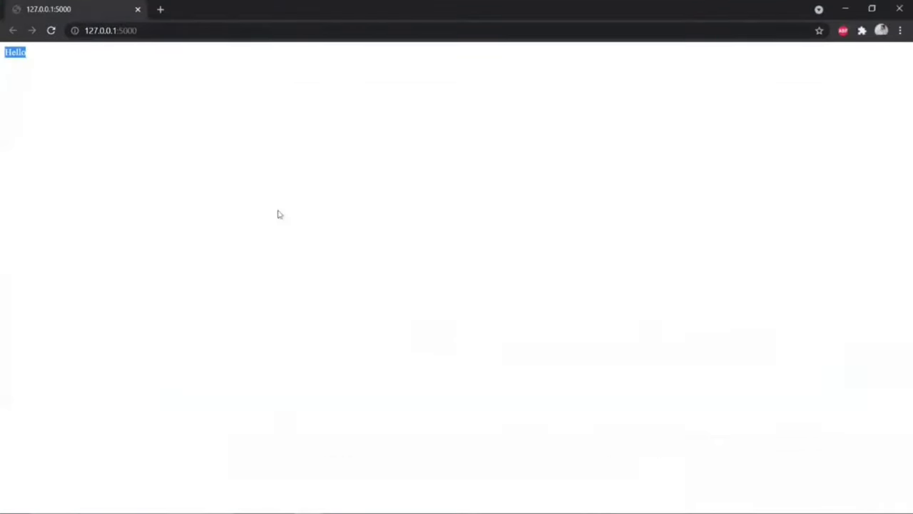
pyautogui.moveTo(123, 31); pyautogui.dragTo(145, 31)
pyautogui.hotkey('alt', 'Tab')
pyautogui.hotkey('alt', 'Tab')
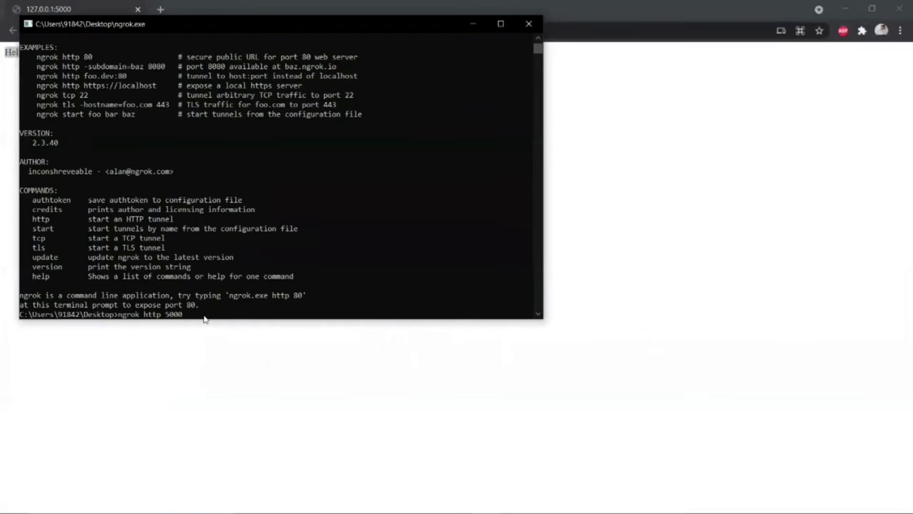
pyautogui.press('Return')
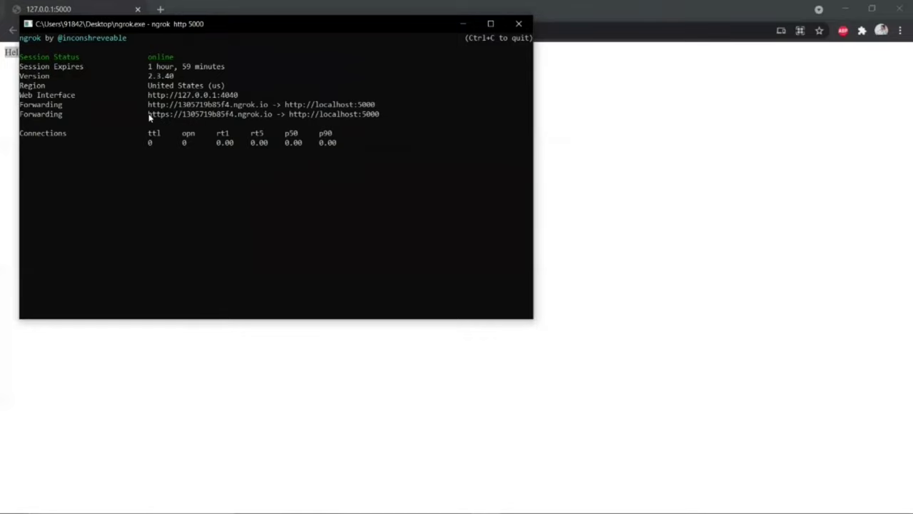
# Step: Copy the https forwarding URL from ngrok and load it in a new Chrome tab
pyautogui.moveTo(147, 114); pyautogui.dragTo(274, 117)
pyautogui.click(249, 116)
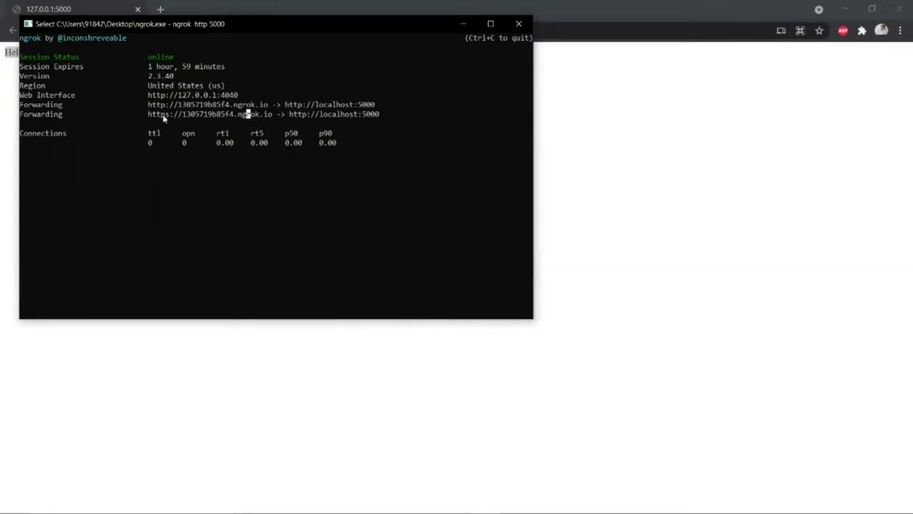
pyautogui.click(462, 24)
pyautogui.click(159, 9)
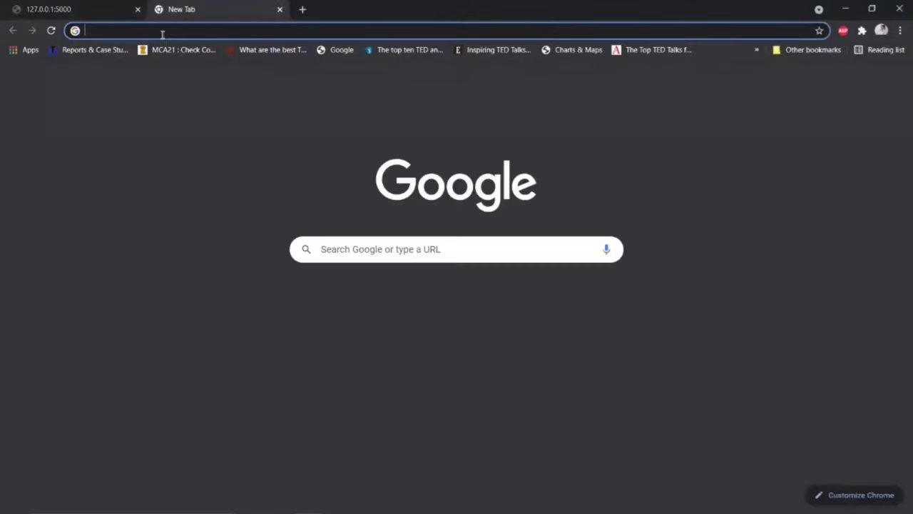
pyautogui.click(162, 32)
pyautogui.write('https://1305719b85f4.ngrok.io')
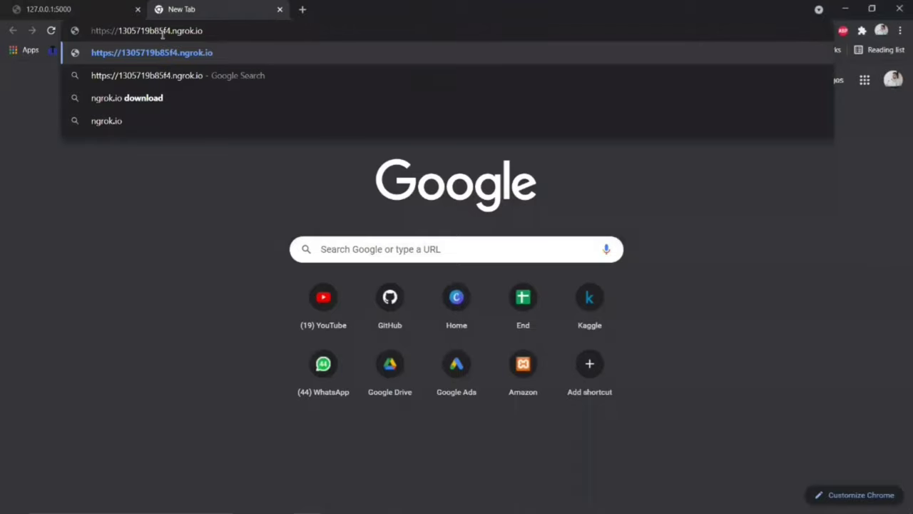
pyautogui.press('Return')
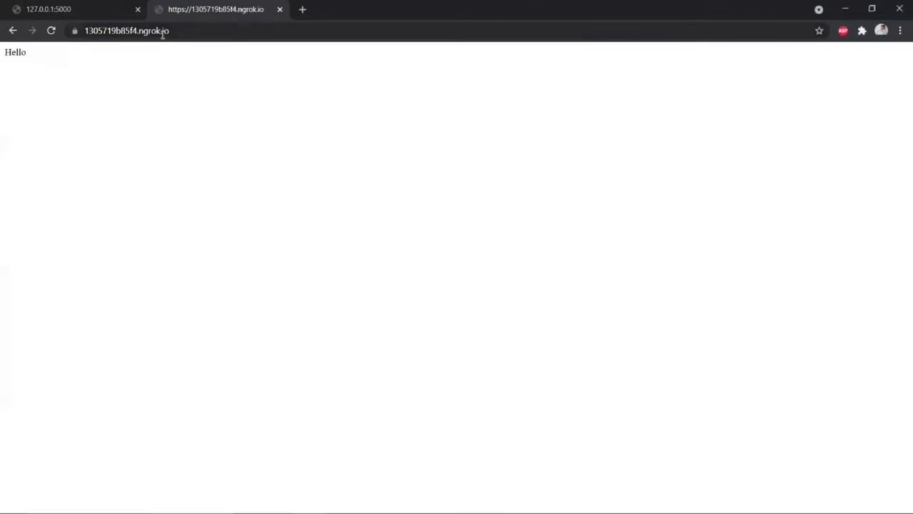
# Step: Confirm the ngrok.io page shows the same Hello text as the local 127.0.0.1:5000 page
pyautogui.moveTo(4, 55); pyautogui.dragTo(43, 55)
pyautogui.click(27, 97)
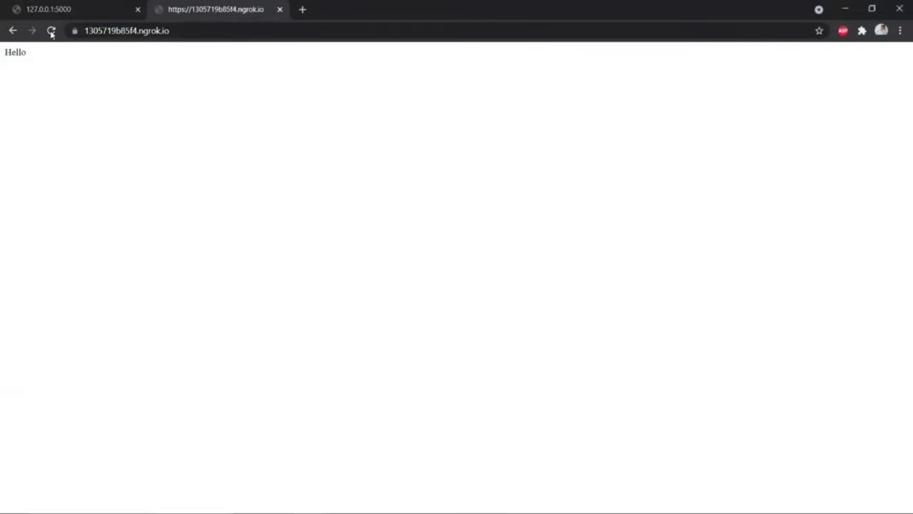
pyautogui.click(63, 10)
pyautogui.click(154, 15)
pyautogui.click(144, 30)
pyautogui.click(190, 33)
pyautogui.moveTo(202, 33); pyautogui.dragTo(84, 30)
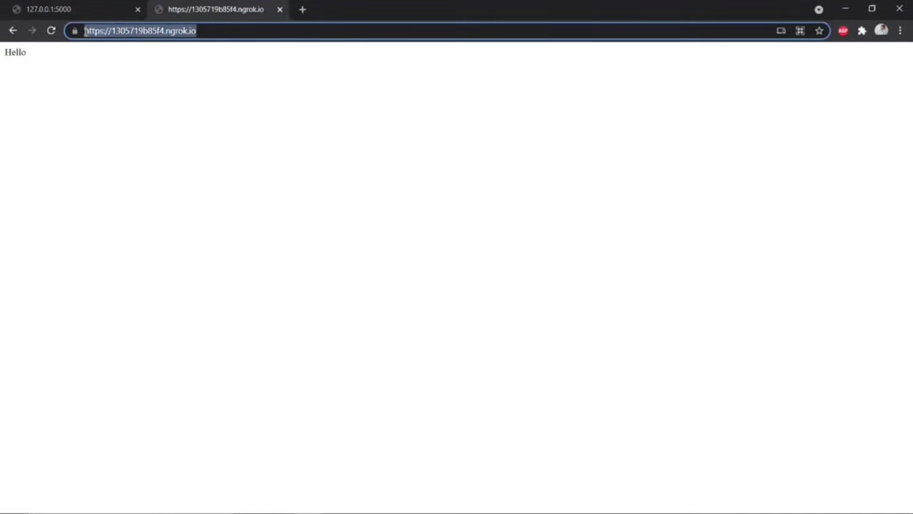
pyautogui.doubleClick(41, 54)
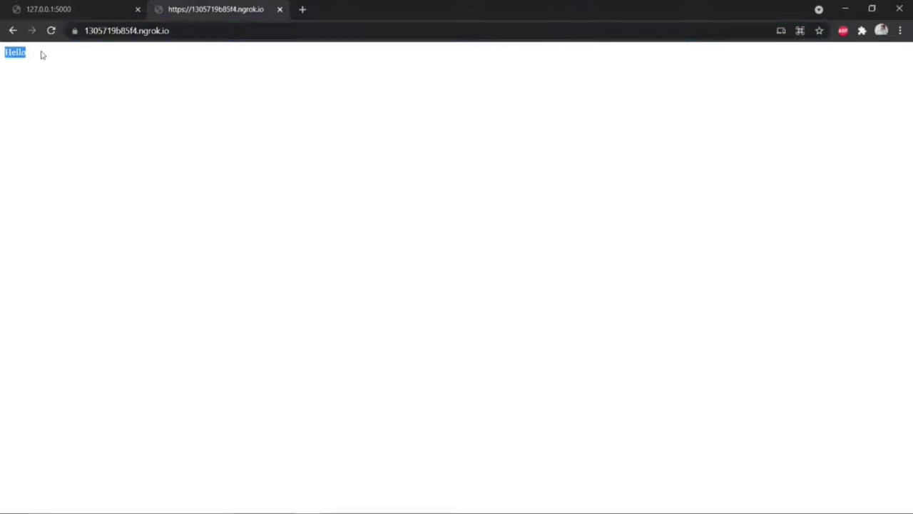
pyautogui.click(29, 106)
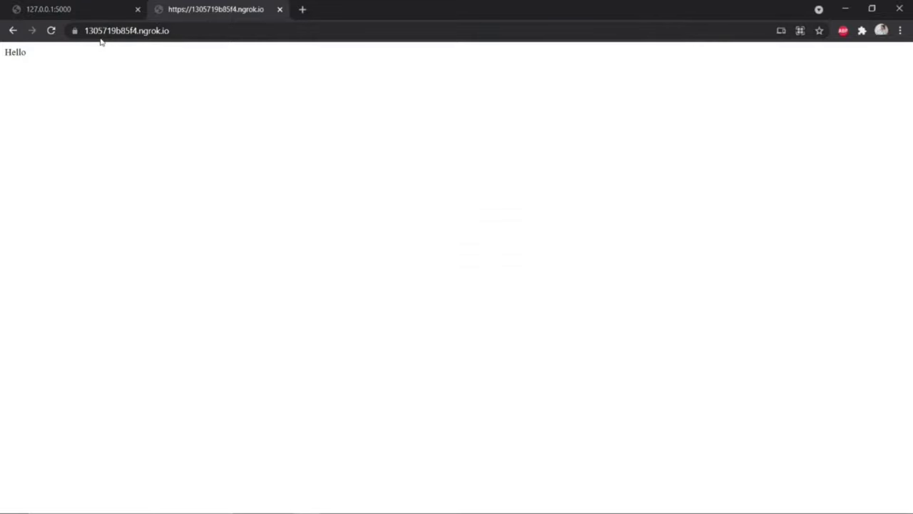
pyautogui.hotkey('alt', 'Tab')
pyautogui.press('Tab')
pyautogui.press('Tab')
pyautogui.press('Tab')
pyautogui.press('Tab')
pyautogui.press('Tab')
pyautogui.press('Tab')
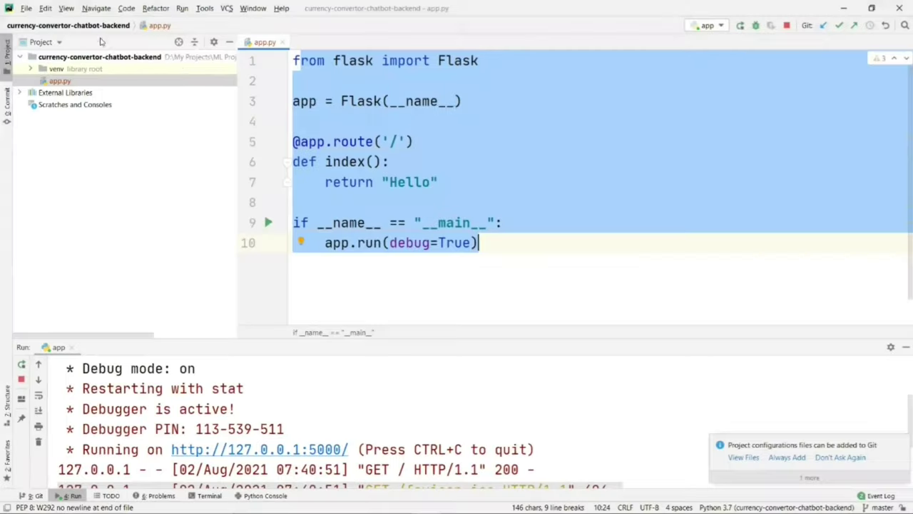
# Step: Wrap the returned Hello on line 7 in <h1></h1> tags
pyautogui.click(389, 182)
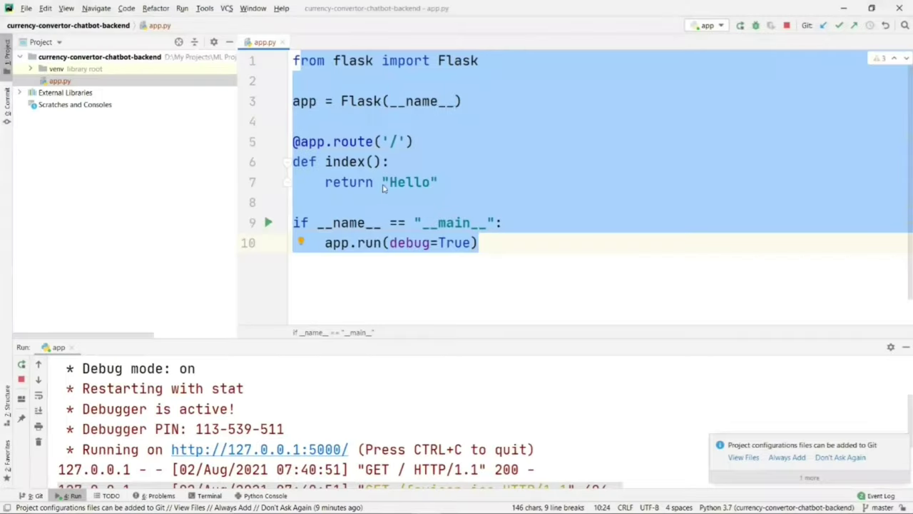
pyautogui.write('<')
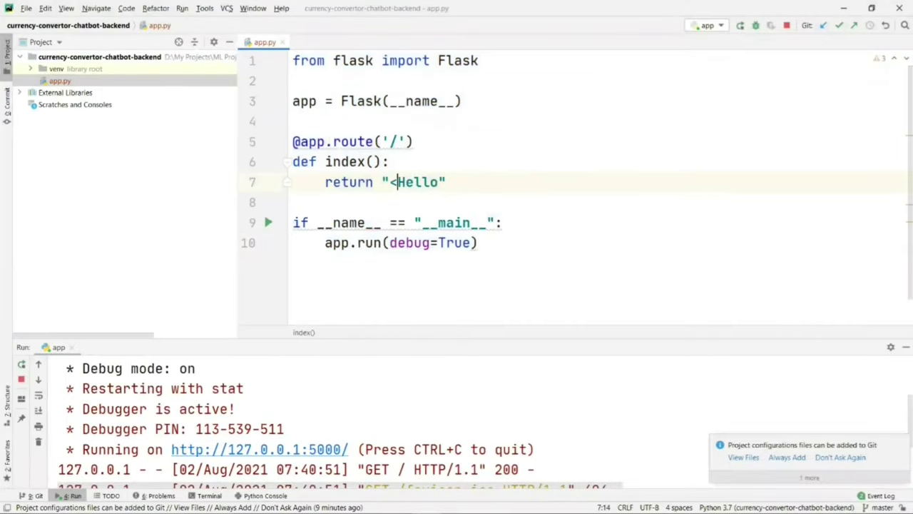
pyautogui.write('h1>')
pyautogui.press('Right')
pyautogui.press('Right')
pyautogui.press('Right')
pyautogui.press('Right')
pyautogui.press('Right')
pyautogui.write('</h1')
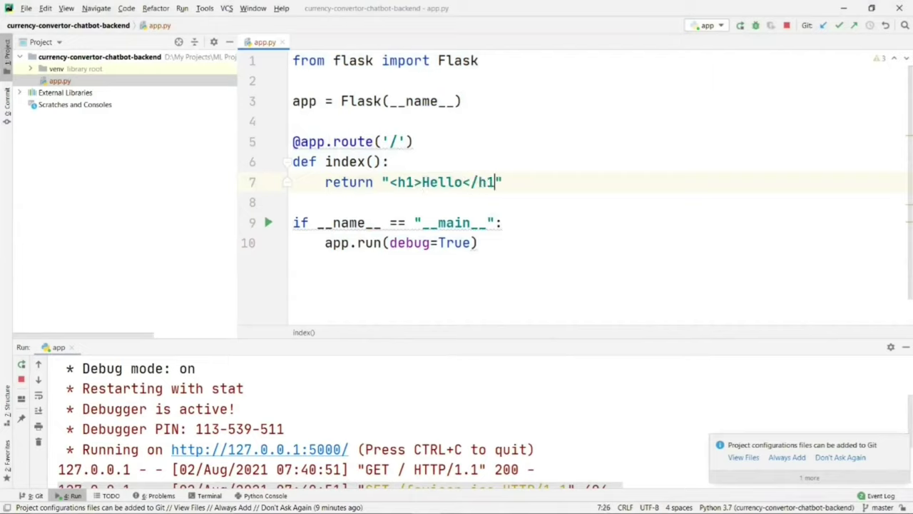
pyautogui.write('>')
pyautogui.click(438, 224)
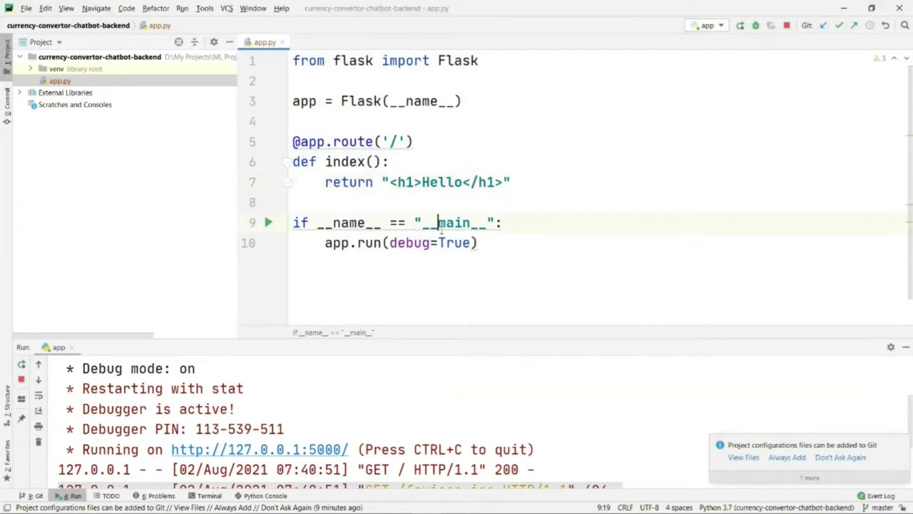
# Step: Reload the local and ngrok pages to see the larger Hello heading on both
pyautogui.hotkey('alt', 'Tab')
pyautogui.click(87, 7)
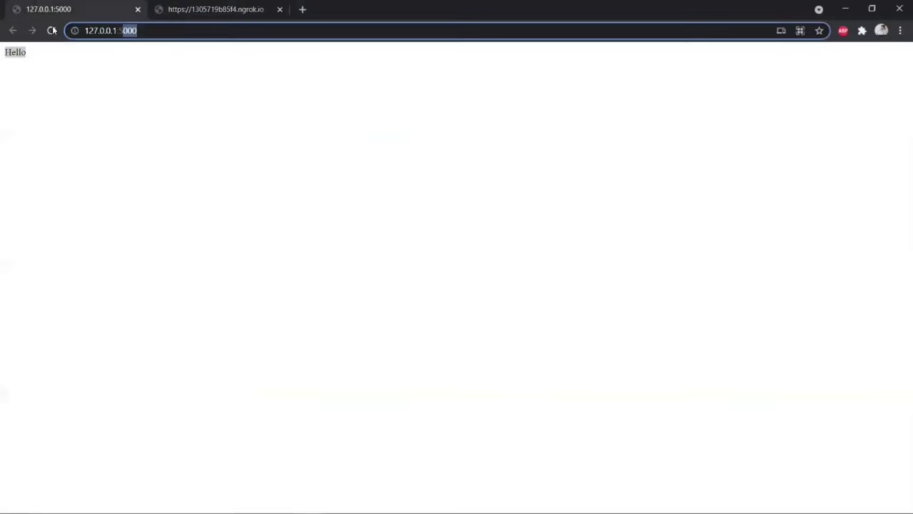
pyautogui.click(51, 31)
pyautogui.moveTo(2, 57); pyautogui.dragTo(39, 128)
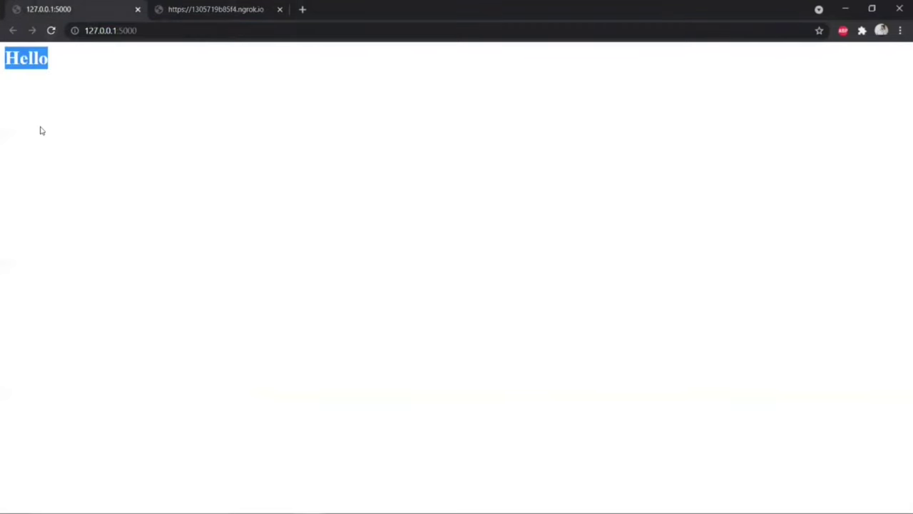
pyautogui.click(41, 131)
pyautogui.click(262, 6)
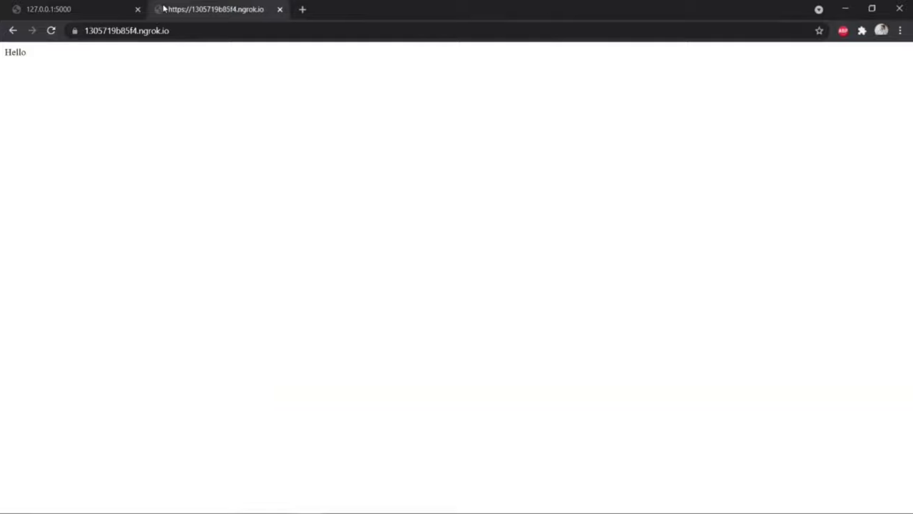
pyautogui.click(51, 31)
pyautogui.moveTo(4, 63); pyautogui.dragTo(53, 66)
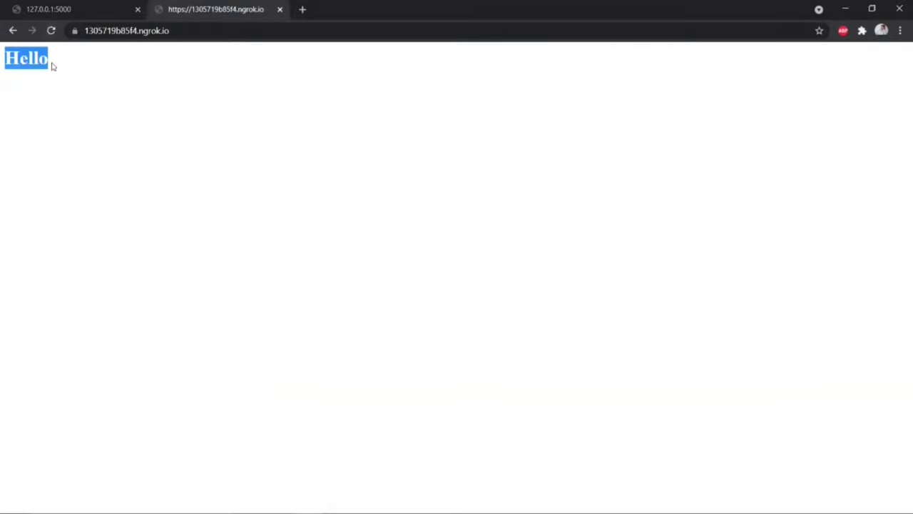
pyautogui.click(48, 122)
pyautogui.click(71, 8)
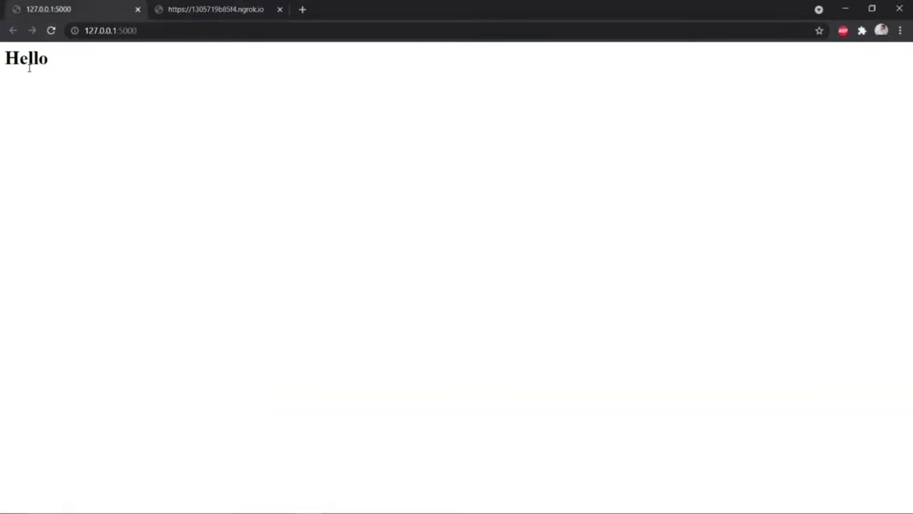
pyautogui.click(189, 6)
pyautogui.doubleClick(21, 57)
pyautogui.click(74, 154)
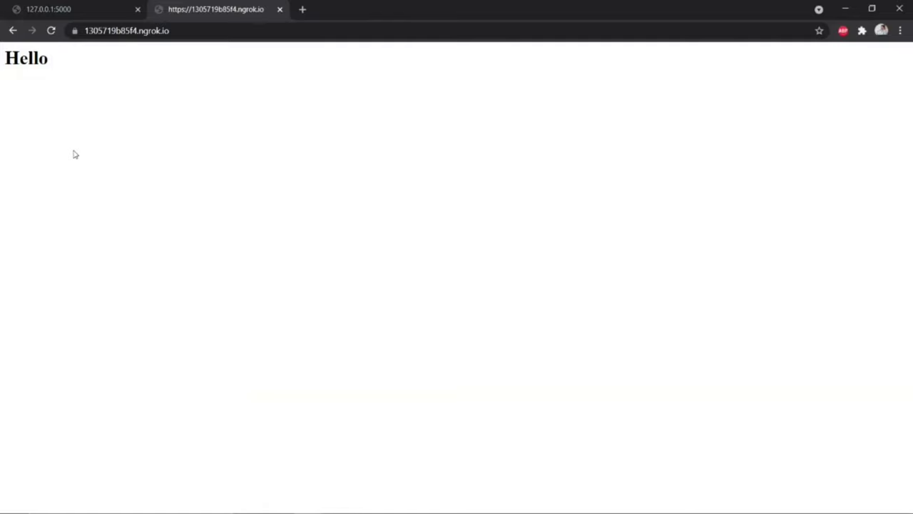
pyautogui.hotkey('alt', 'Tab')
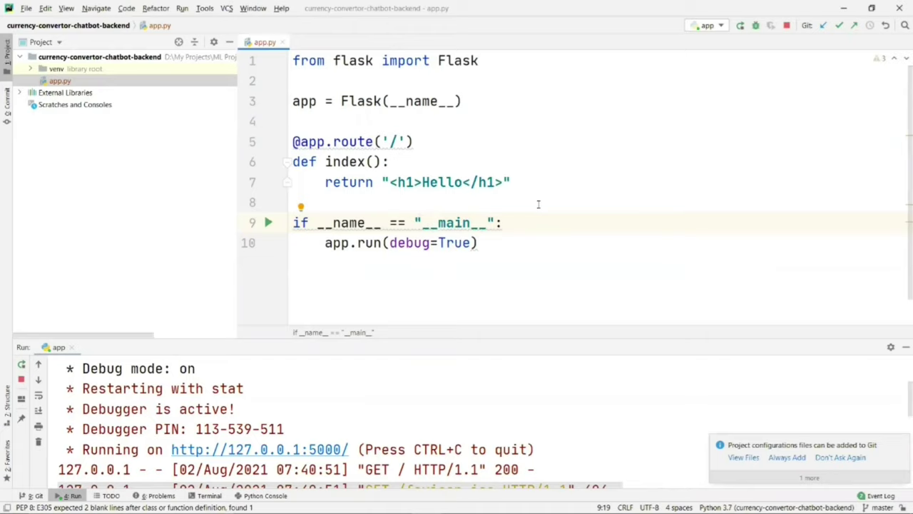
pyautogui.hotkey('alt', 'Tab')
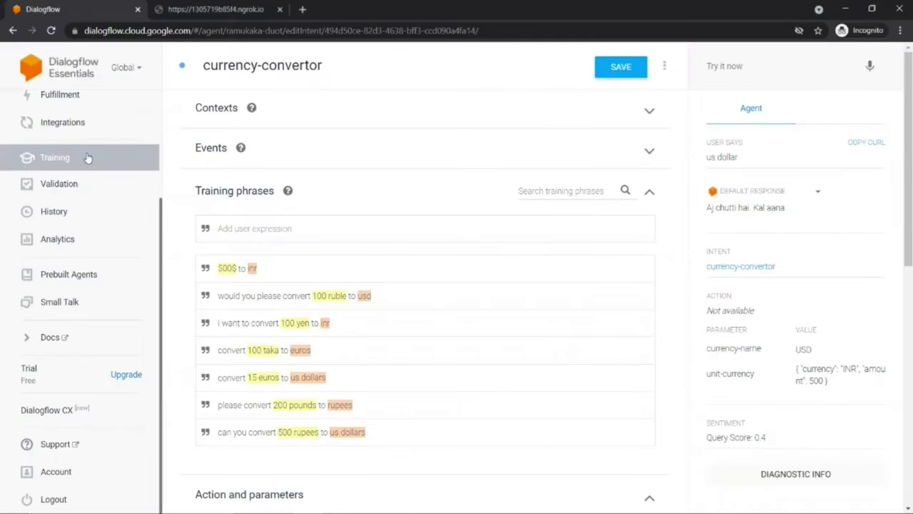
# Step: Open the agent's Fulfillment settings and enable the Webhook
pyautogui.scroll(3, 64, 264)
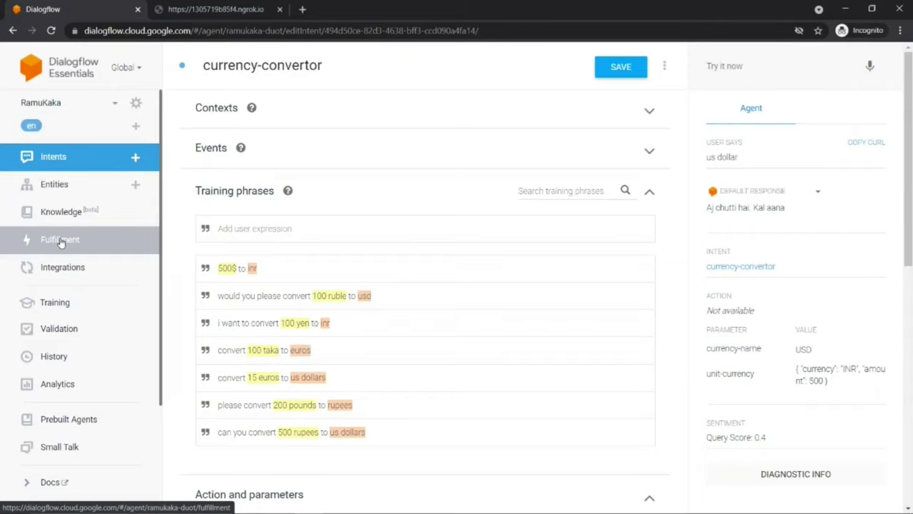
pyautogui.click(61, 243)
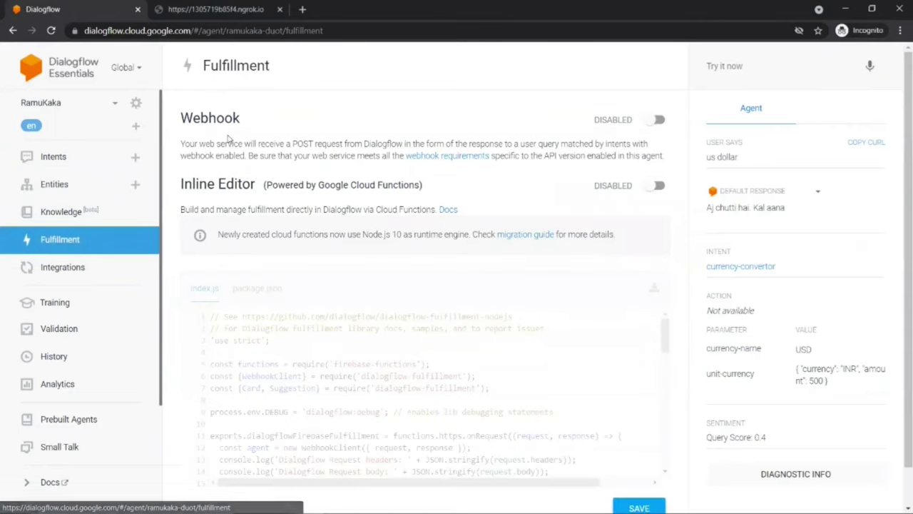
pyautogui.moveTo(181, 117); pyautogui.dragTo(237, 119)
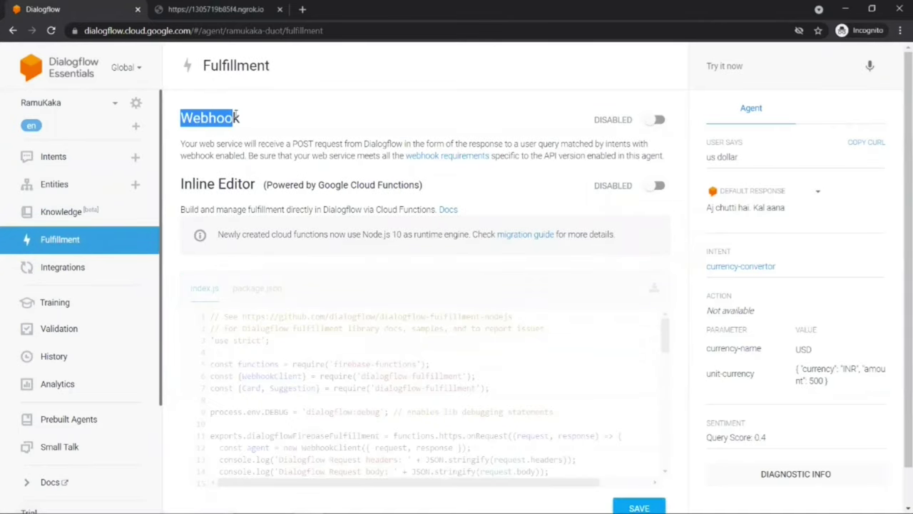
pyautogui.hotkey('alt', 'Tab')
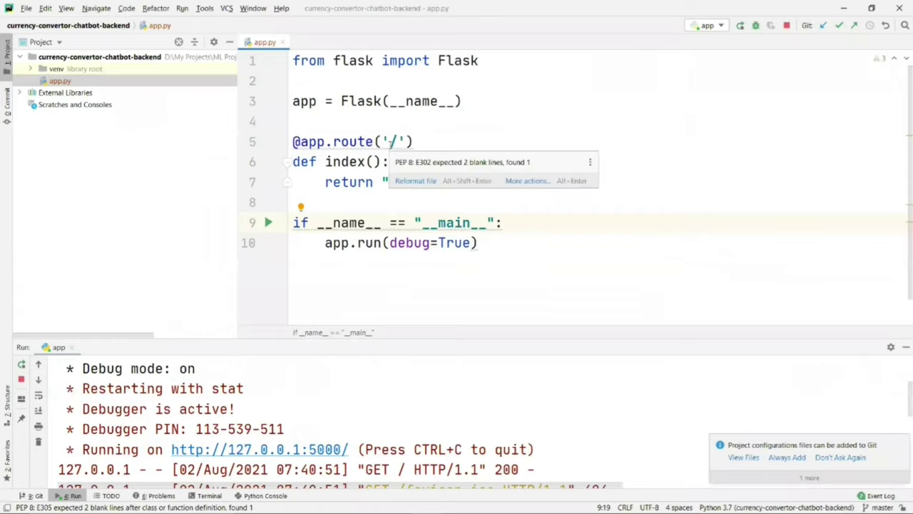
pyautogui.hotkey('alt', 'Tab')
pyautogui.click(658, 119)
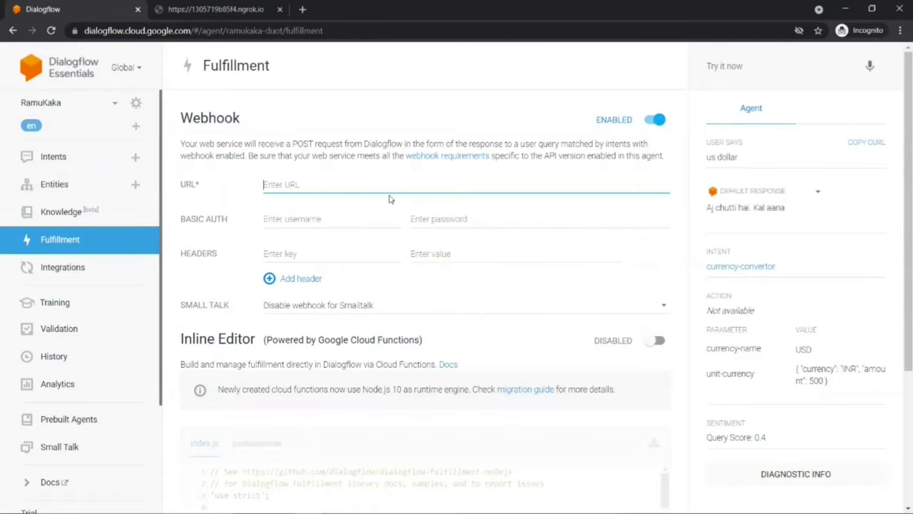
# Step: Paste the ngrok tunnel address as the webhook URL and review the raw API response
pyautogui.click(237, 17)
pyautogui.click(223, 33)
pyautogui.hotkey('ctrl', 'c')
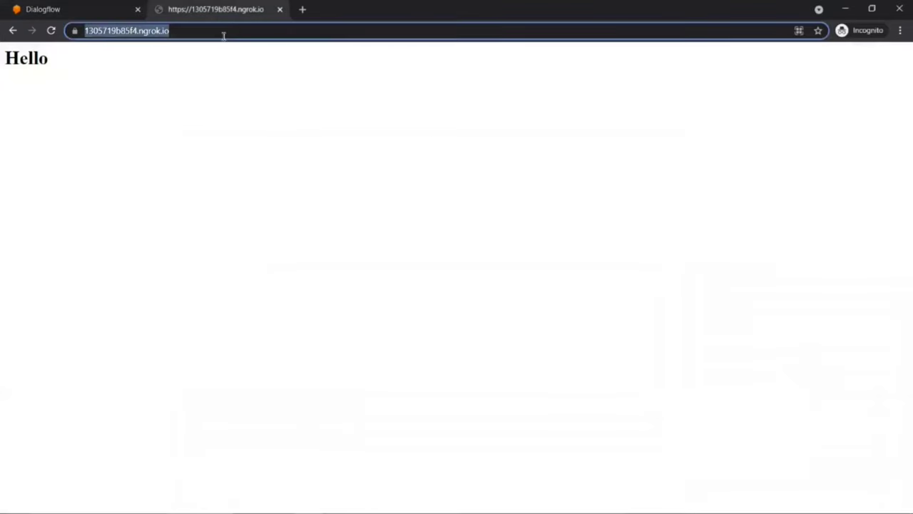
pyautogui.click(107, 9)
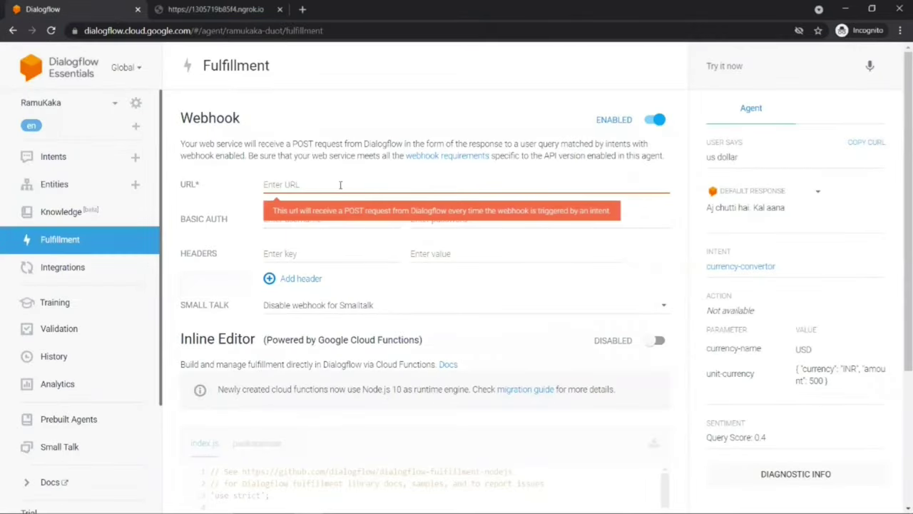
pyautogui.hotkey('ctrl', 'v')
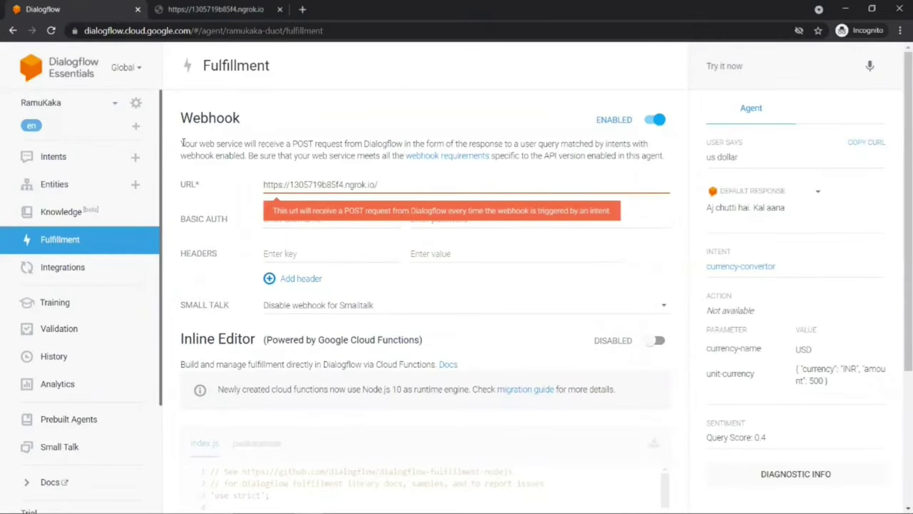
pyautogui.moveTo(182, 144); pyautogui.dragTo(238, 140)
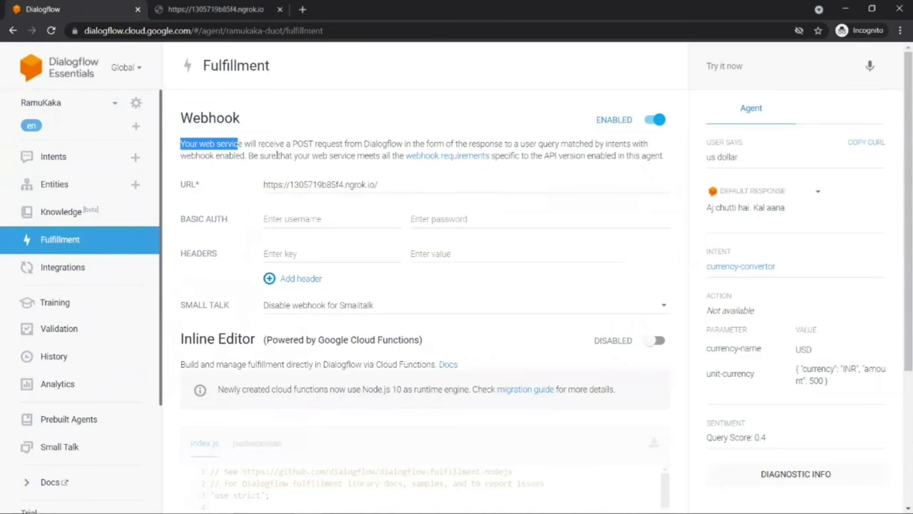
pyautogui.moveTo(258, 143); pyautogui.dragTo(338, 143)
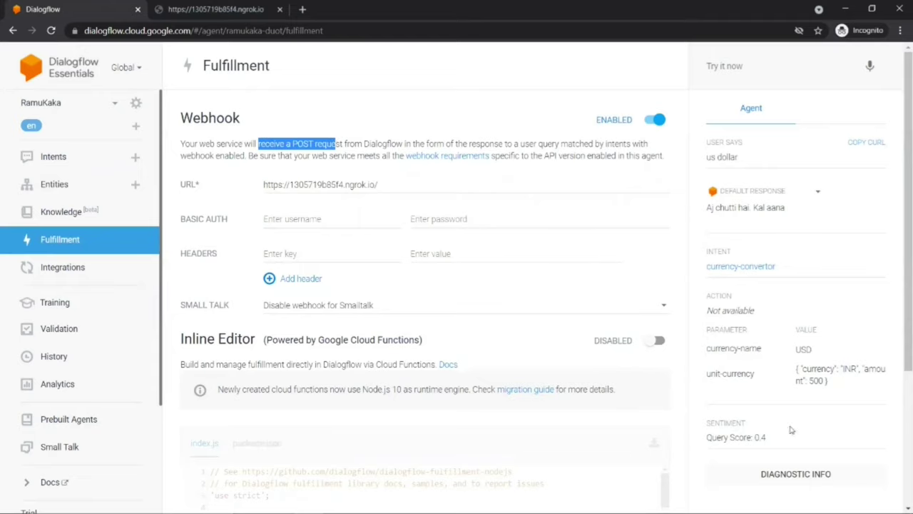
pyautogui.click(790, 475)
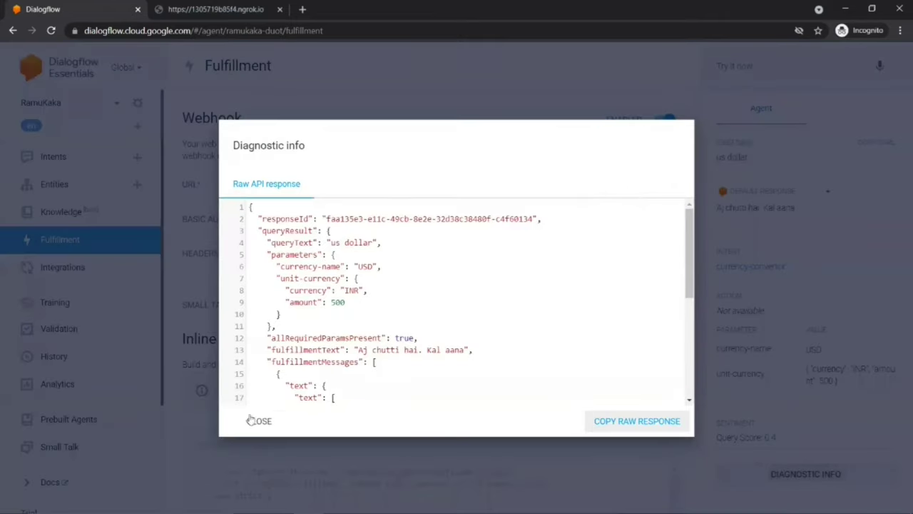
pyautogui.click(258, 421)
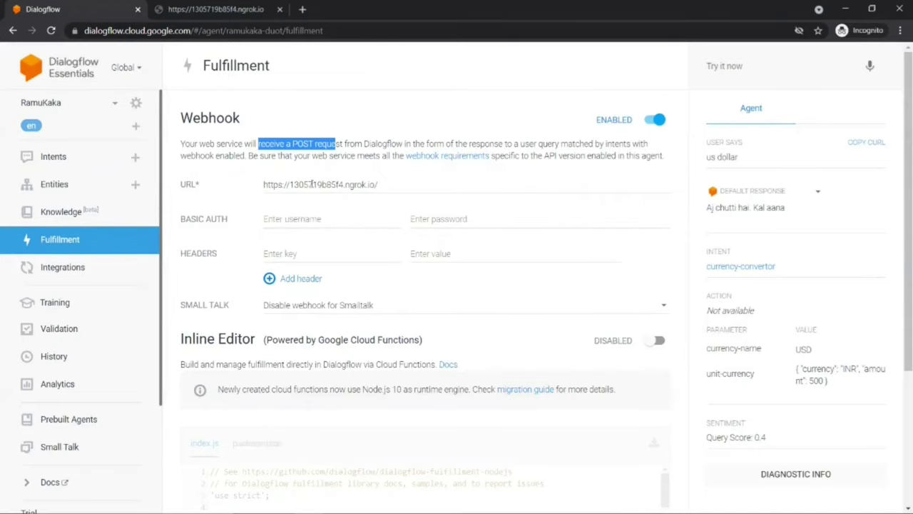
pyautogui.click(767, 473)
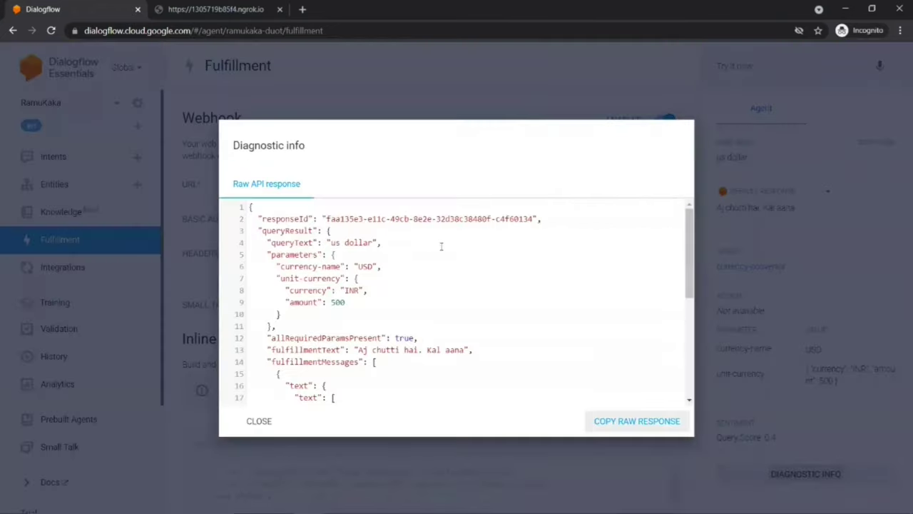
pyautogui.click(259, 421)
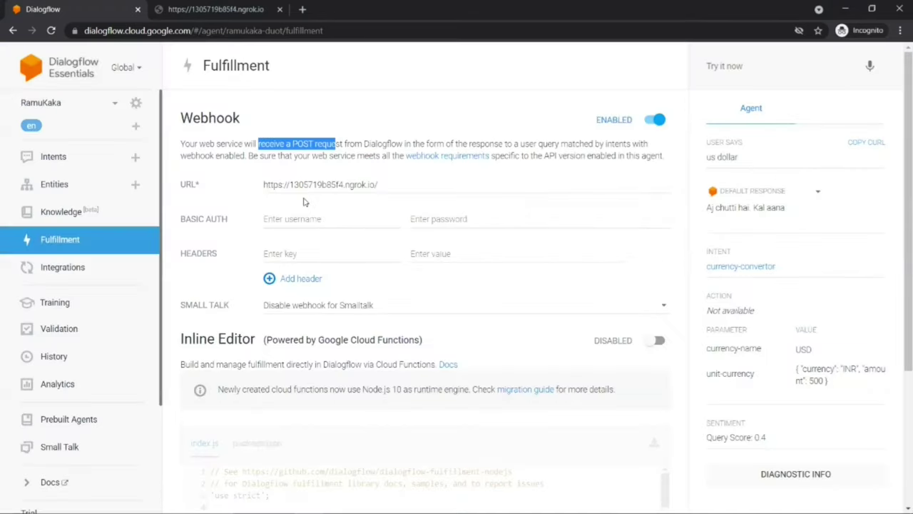
# Step: Save the fulfillment webhook settings and return to the Intents list
pyautogui.hotkey('alt', 'Tab')
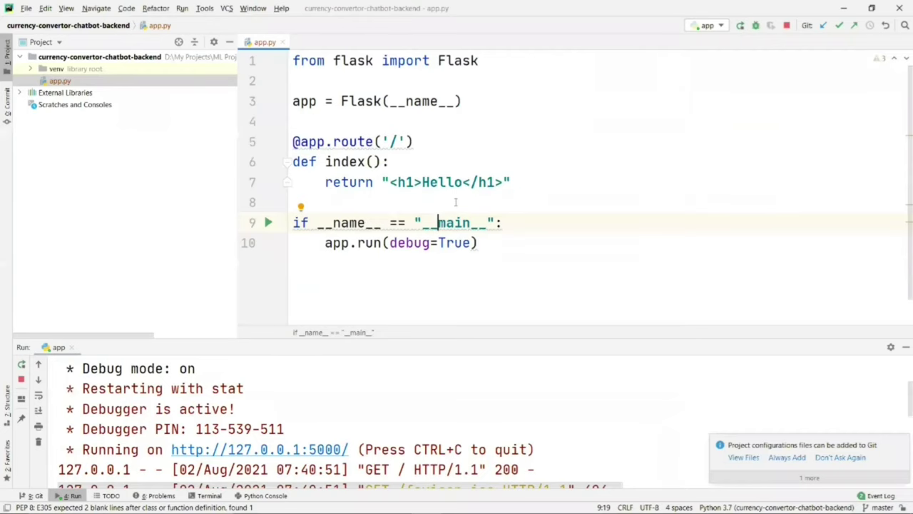
pyautogui.hotkey('alt', 'Tab')
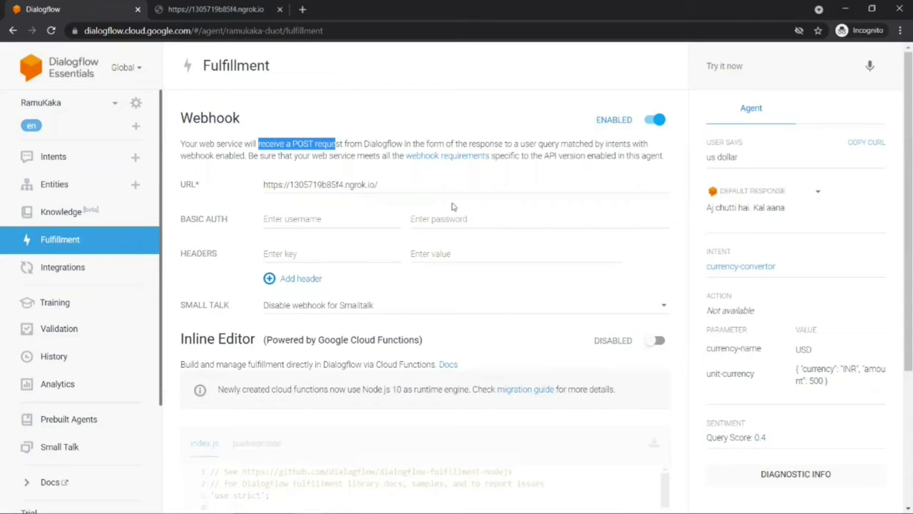
pyautogui.scroll(-3, 452, 207)
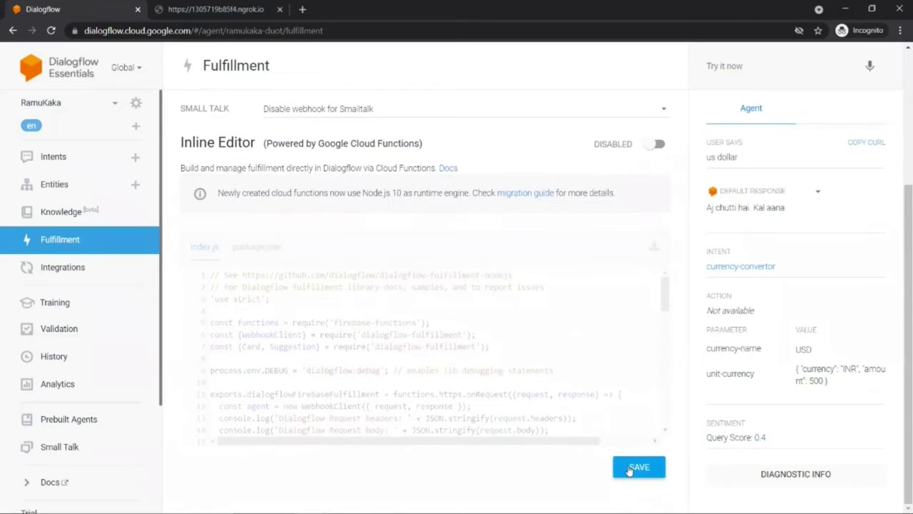
pyautogui.click(630, 468)
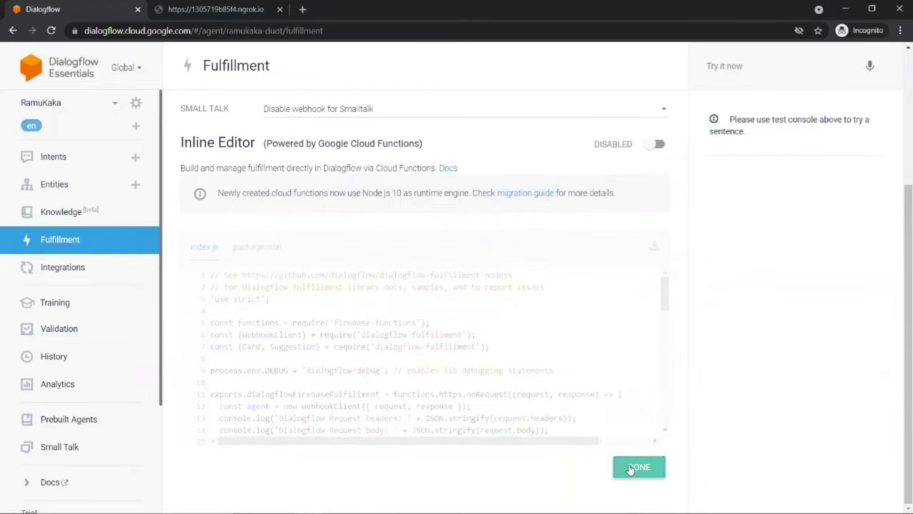
pyautogui.click(51, 158)
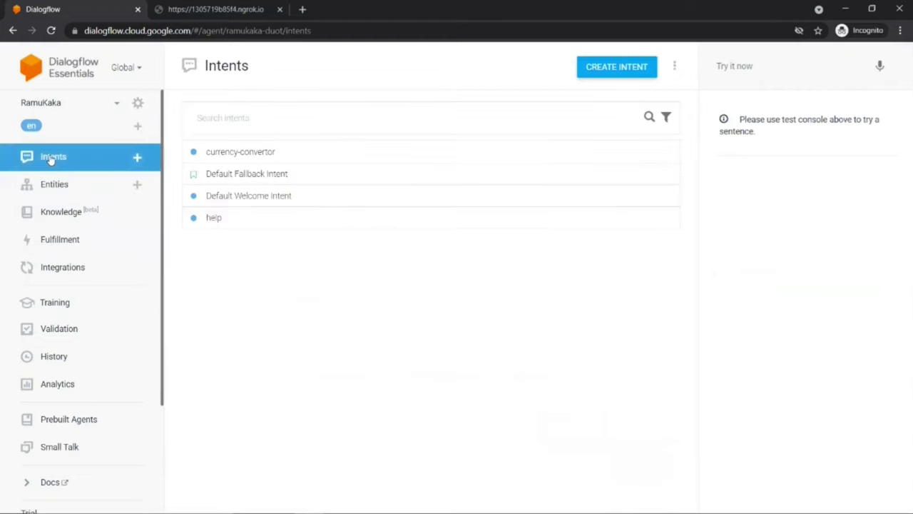
# Step: In the currency-convertor intent, switch on 'Enable webhook call for this intent' and save
pyautogui.click(247, 154)
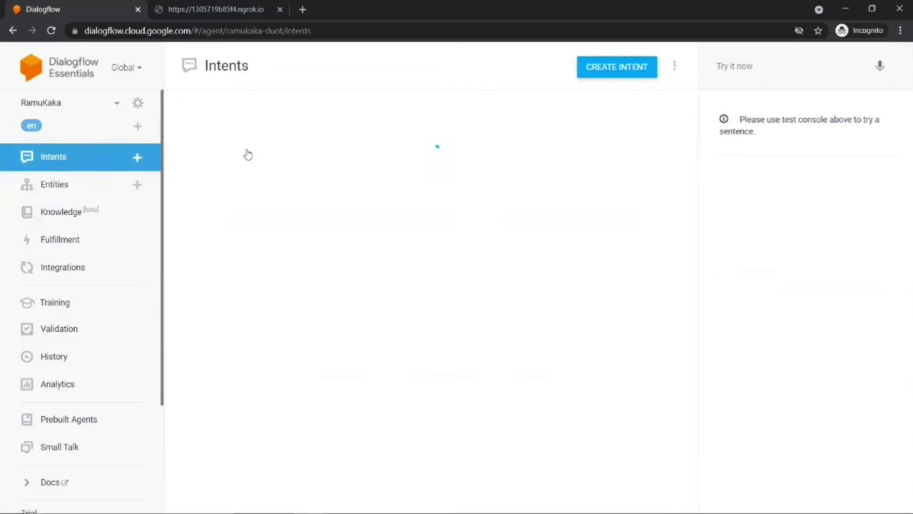
pyautogui.scroll(-4, 247, 155)
pyautogui.scroll(-3, 247, 153)
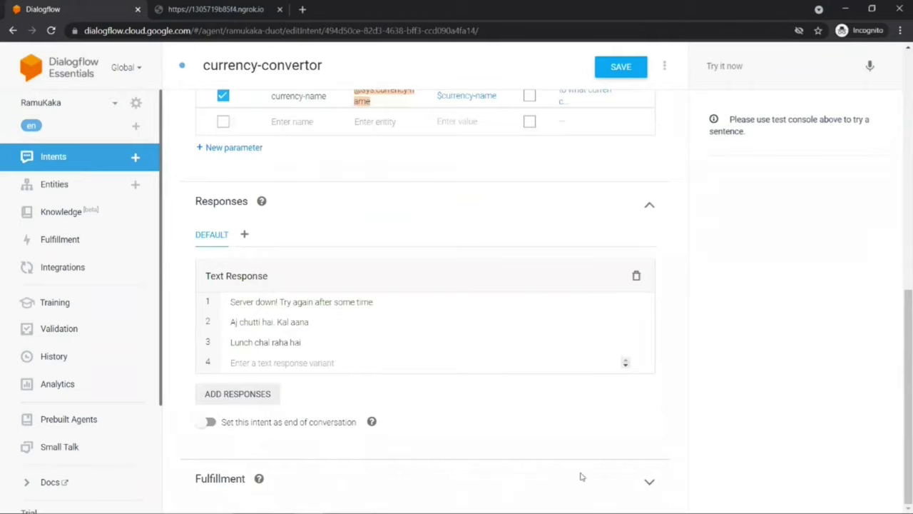
pyautogui.click(650, 482)
pyautogui.scroll(-1, 482, 376)
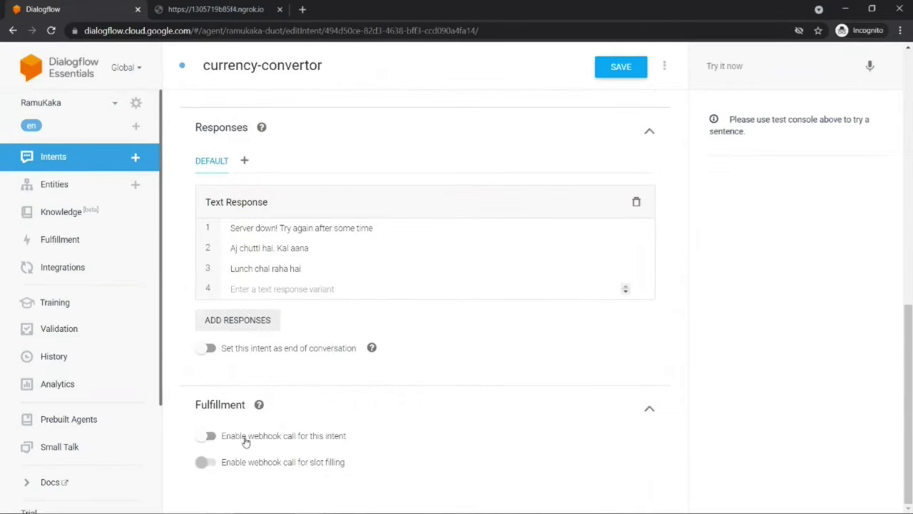
pyautogui.click(208, 435)
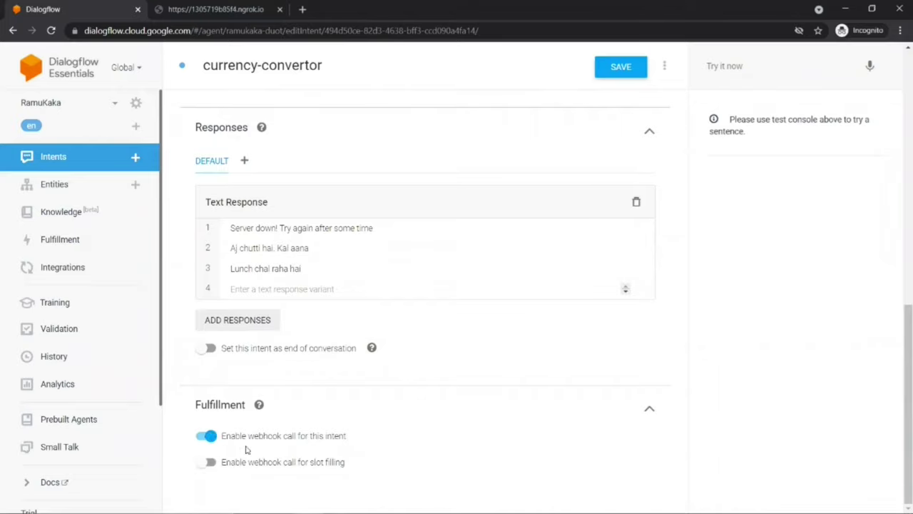
pyautogui.click(618, 68)
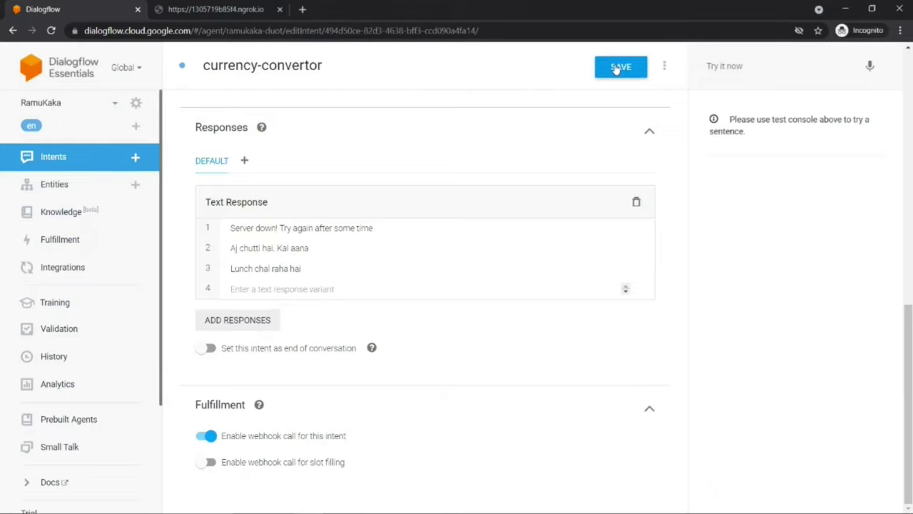
pyautogui.hotkey('alt', 'Tab')
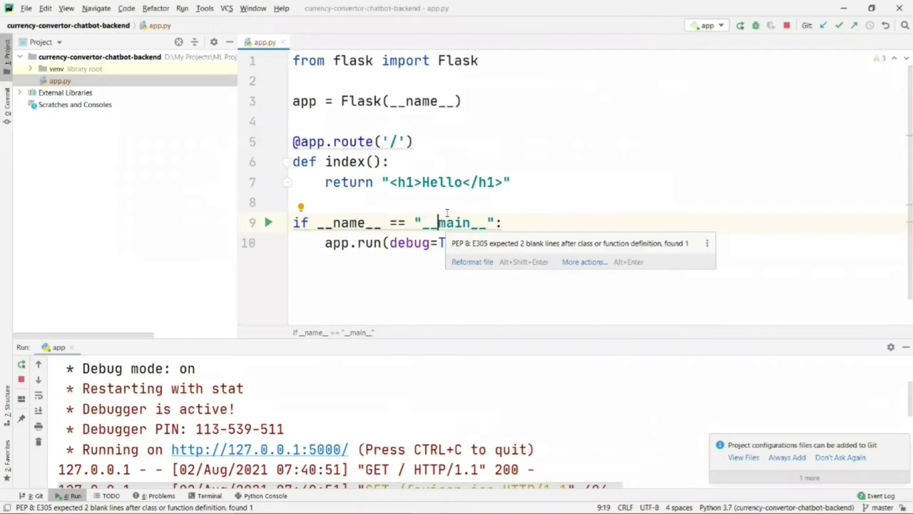
# Step: Import request from flask and give the route methods=['POST']
pyautogui.hotkey('alt', 'Tab')
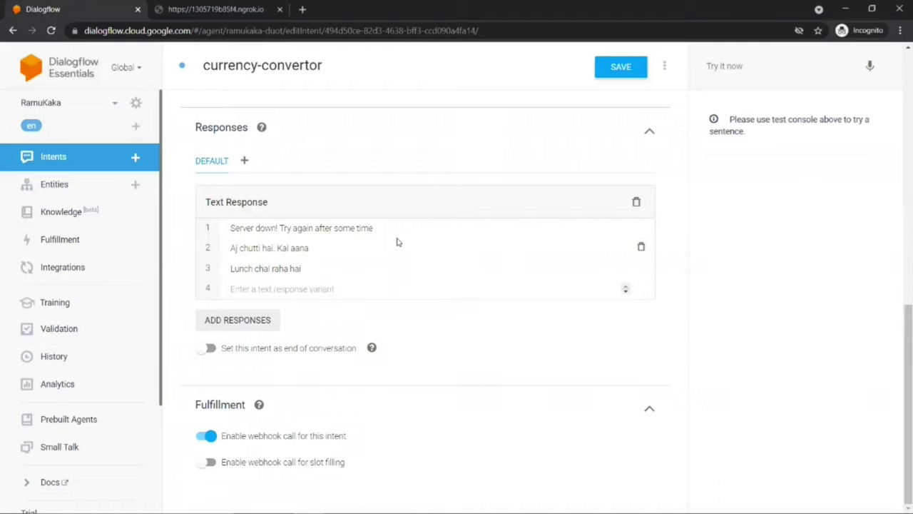
pyautogui.hotkey('alt', 'Tab')
pyautogui.press('Tab')
pyautogui.press('Tab')
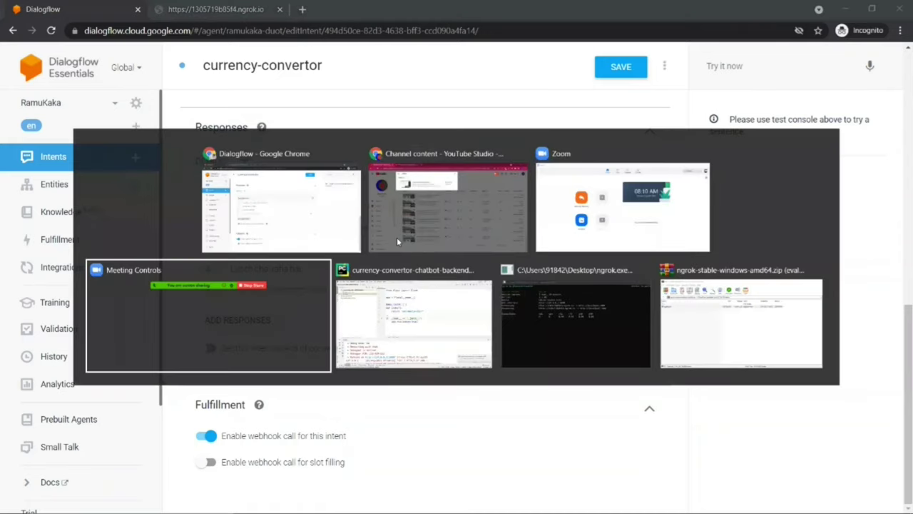
pyautogui.hotkey('alt', 'Tab')
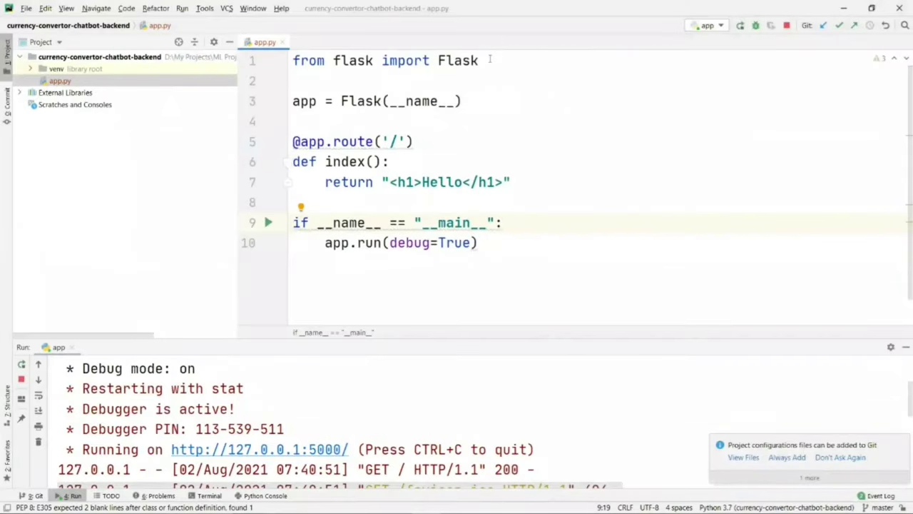
pyautogui.click(490, 59)
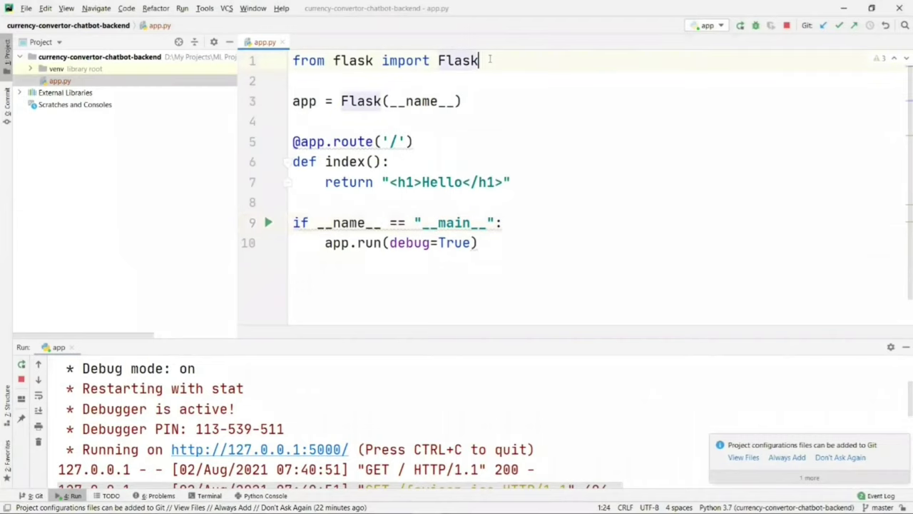
pyautogui.write(',request')
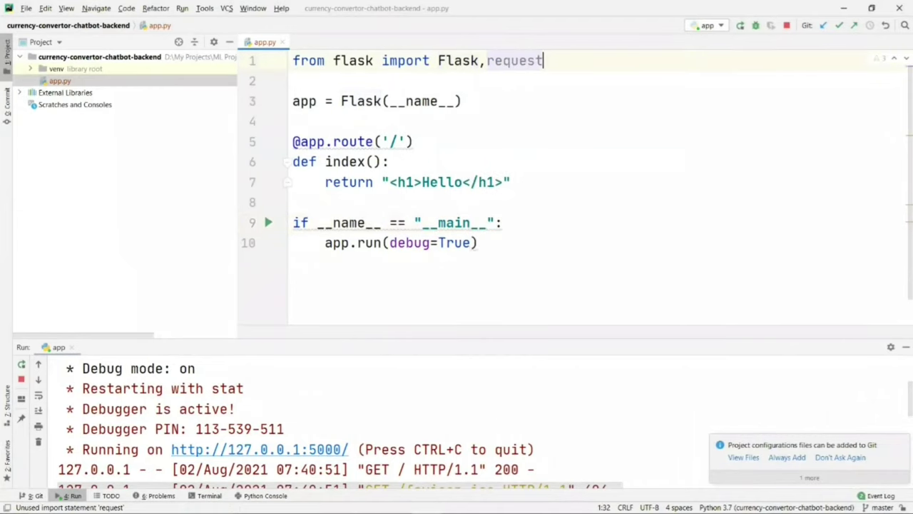
pyautogui.click(403, 141)
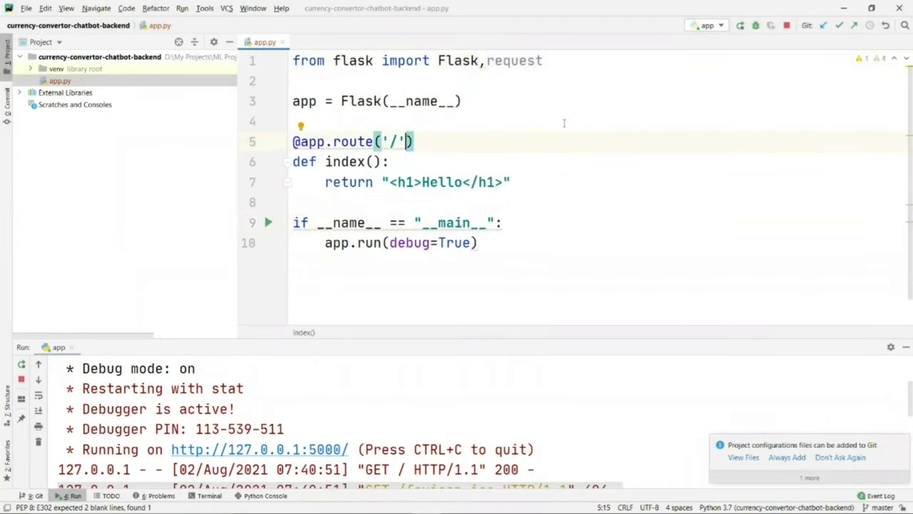
pyautogui.write(",methods=['POST")
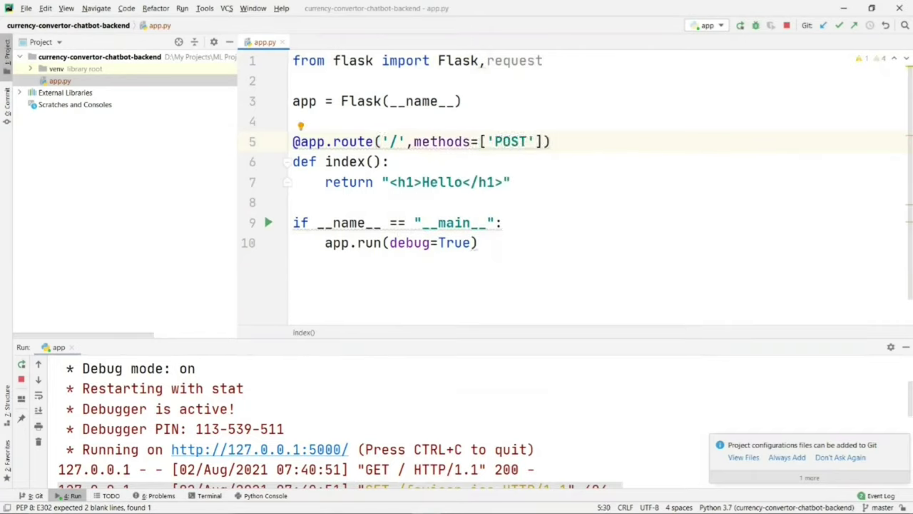
# Step: Store request.get_json() in data and return str(data) from the index route
pyautogui.press('Down')
pyautogui.press('Return')
pyautogui.write('d')
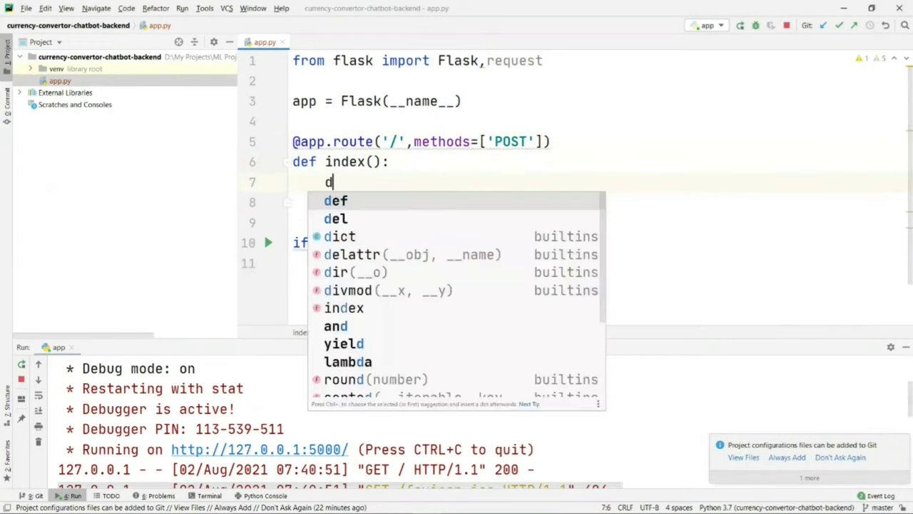
pyautogui.write('ata = re')
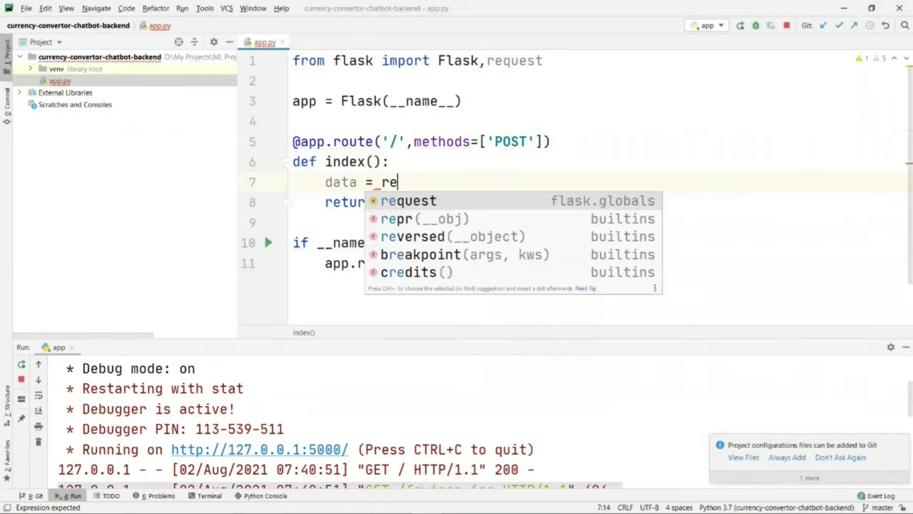
pyautogui.write('quest.get')
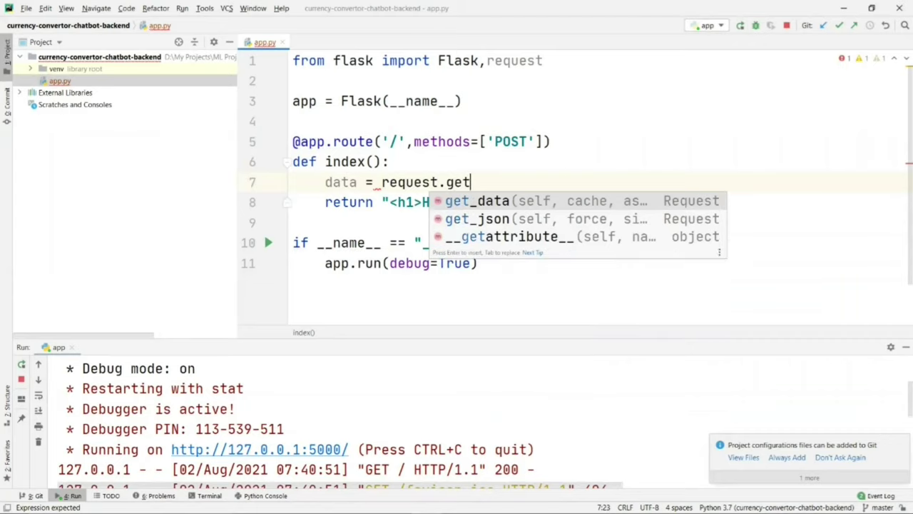
pyautogui.press('Down')
pyautogui.press('Return')
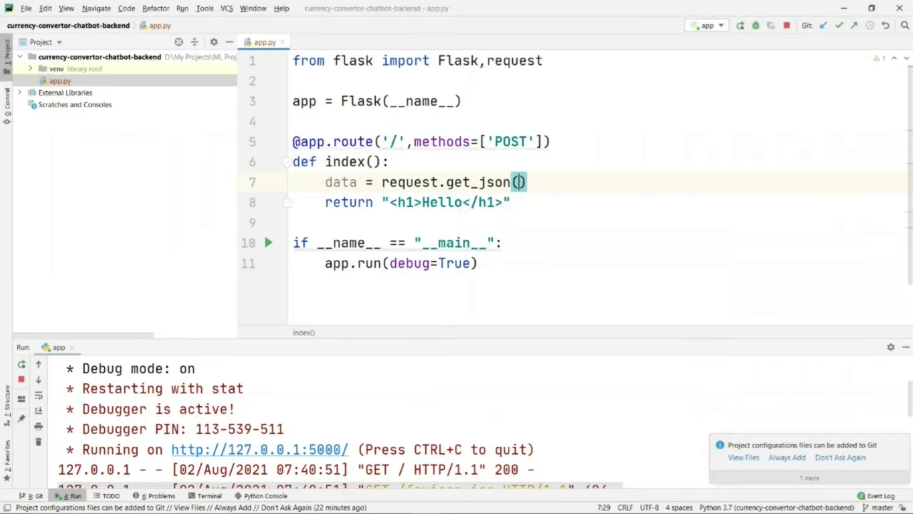
pyautogui.press('Right')
pyautogui.moveTo(382, 202); pyautogui.dragTo(516, 202)
pyautogui.hotkey('ctrl', 'c')
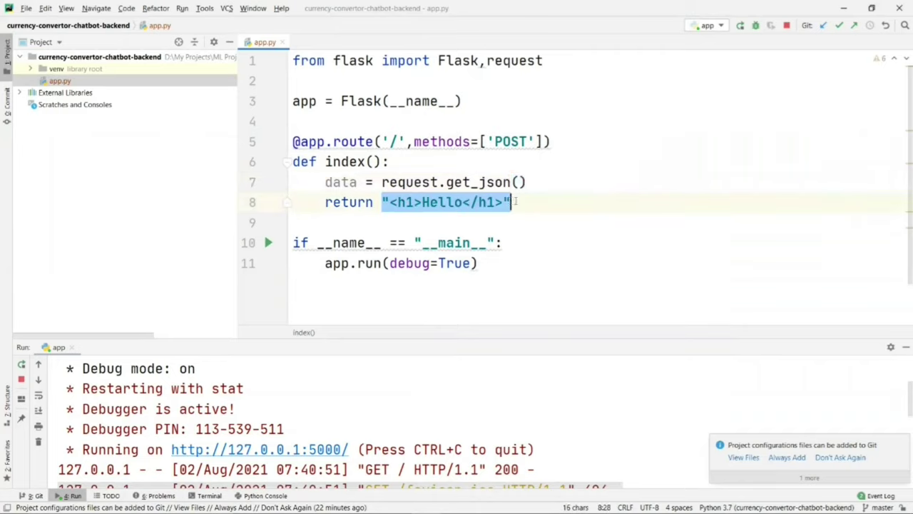
pyautogui.write('str(data')
pyautogui.press('Right')
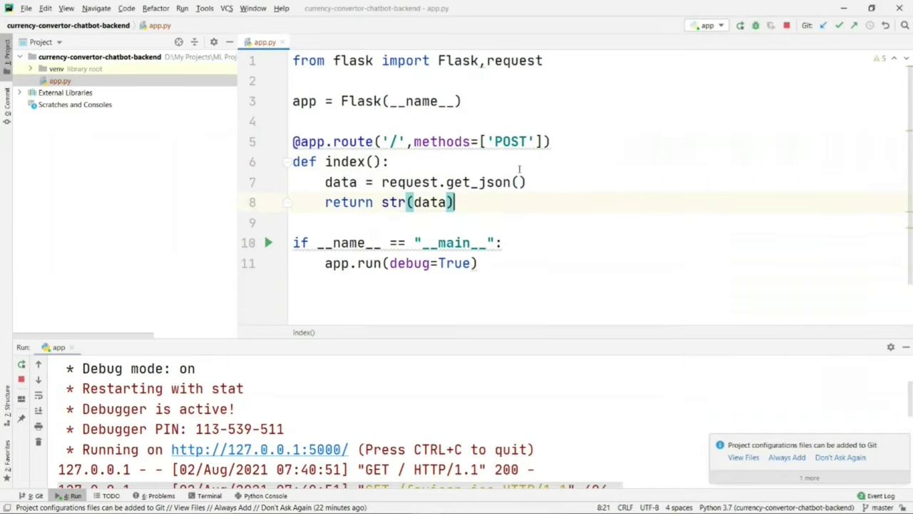
pyautogui.hotkey('alt', 'Tab')
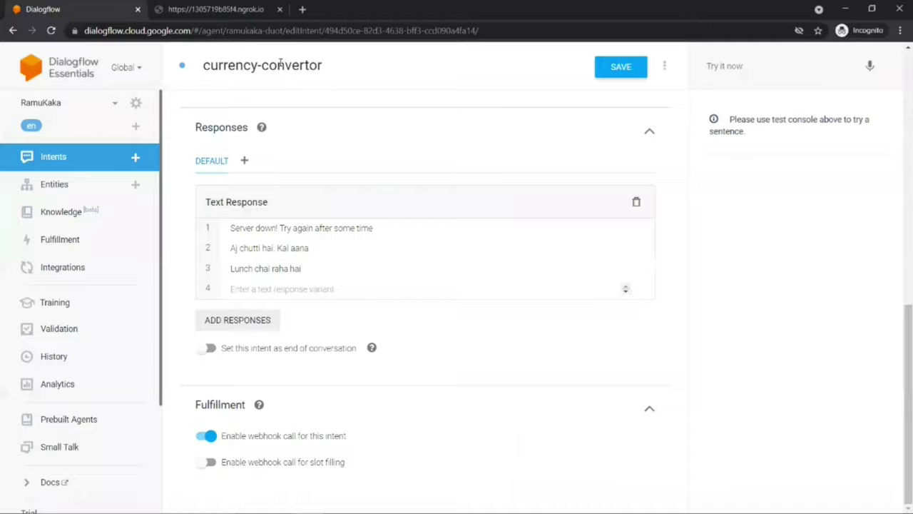
# Step: Save the currency-convertor intent
pyautogui.click(175, 9)
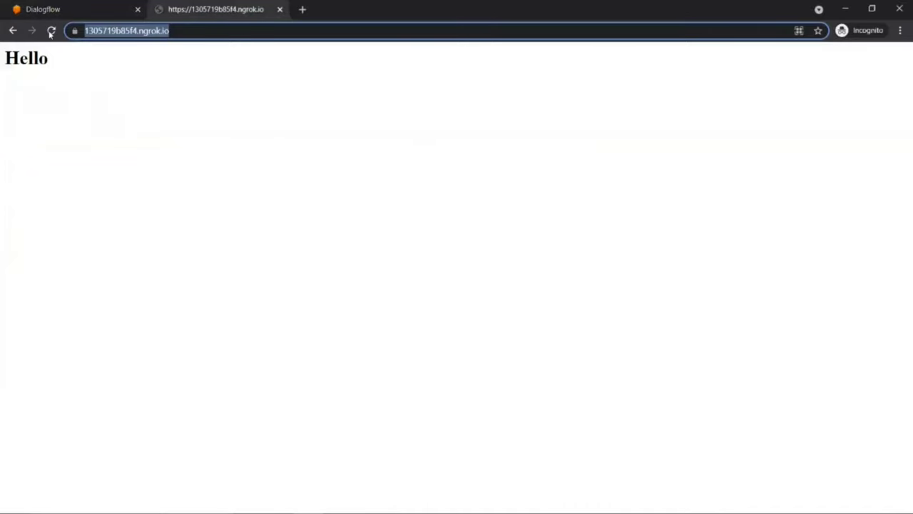
pyautogui.click(54, 9)
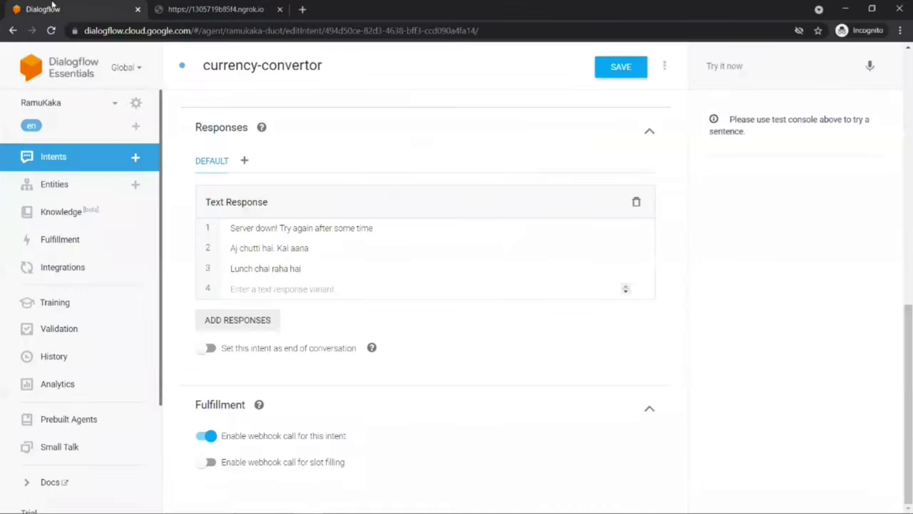
pyautogui.click(719, 66)
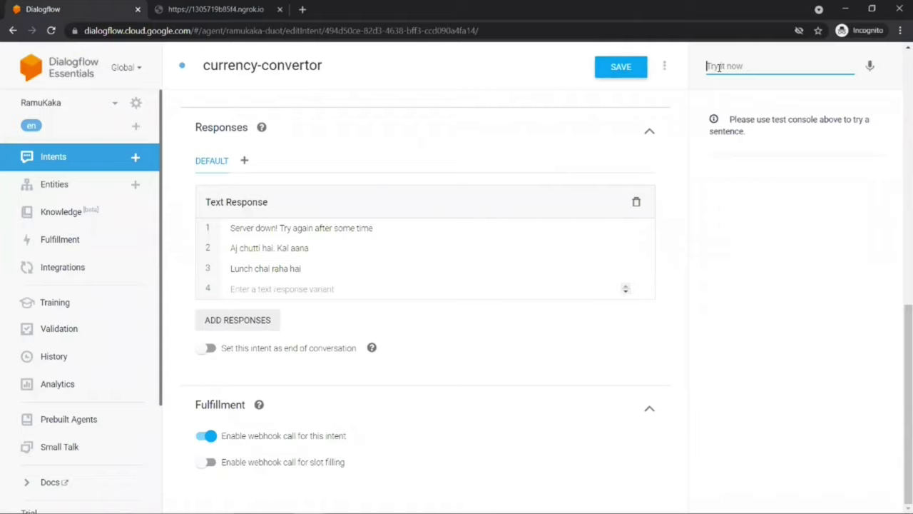
pyautogui.click(630, 68)
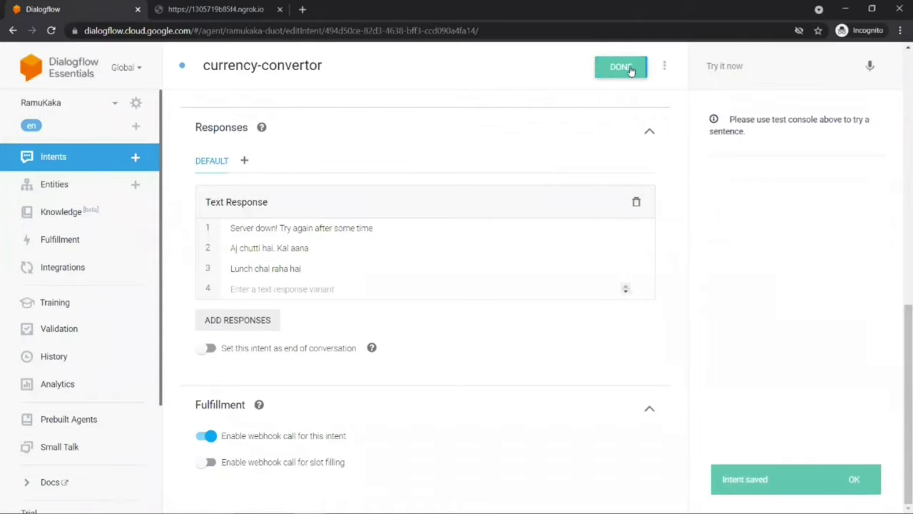
# Step: Test the agent with the query 'convert 500 usd to inr'
pyautogui.click(762, 65)
pyautogui.write('con')
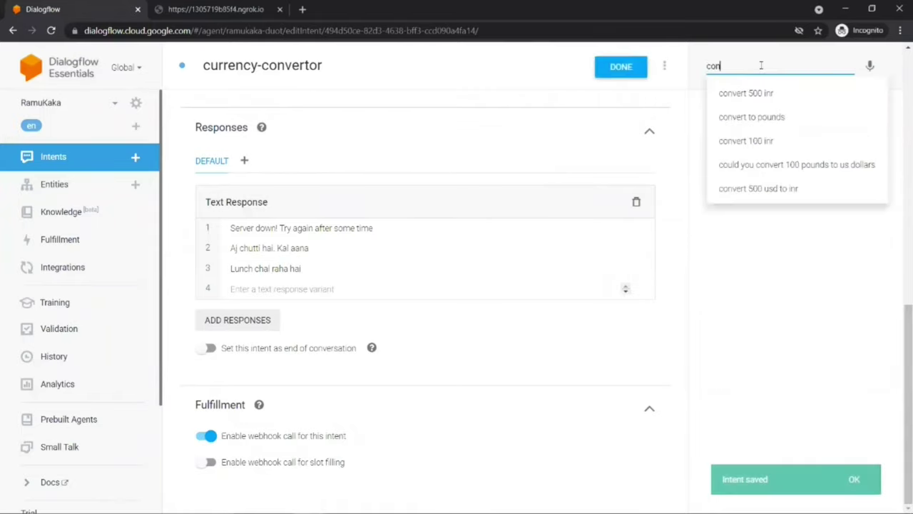
pyautogui.write('vert 50')
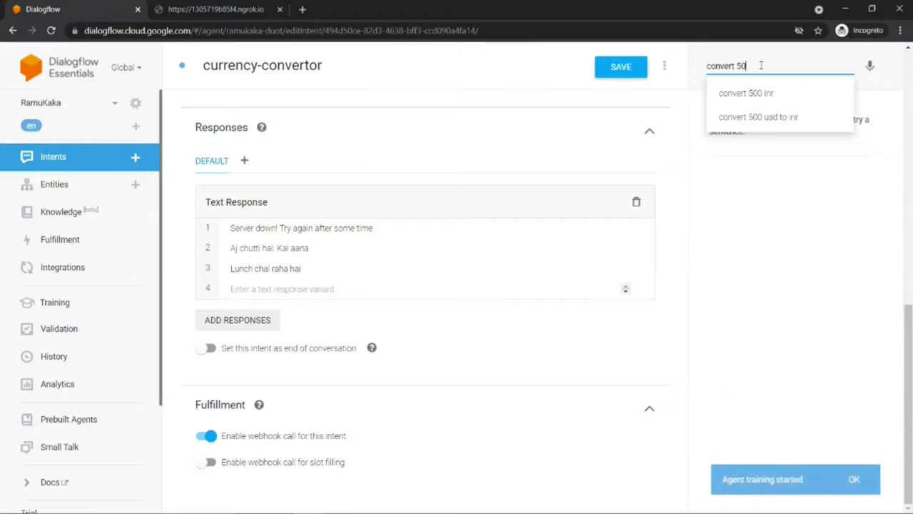
pyautogui.write('0 usd to inr')
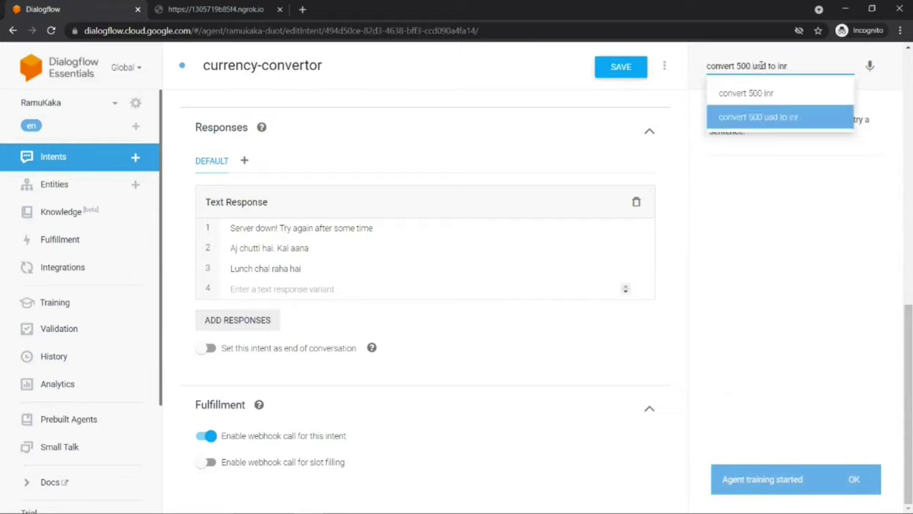
pyautogui.press('Return')
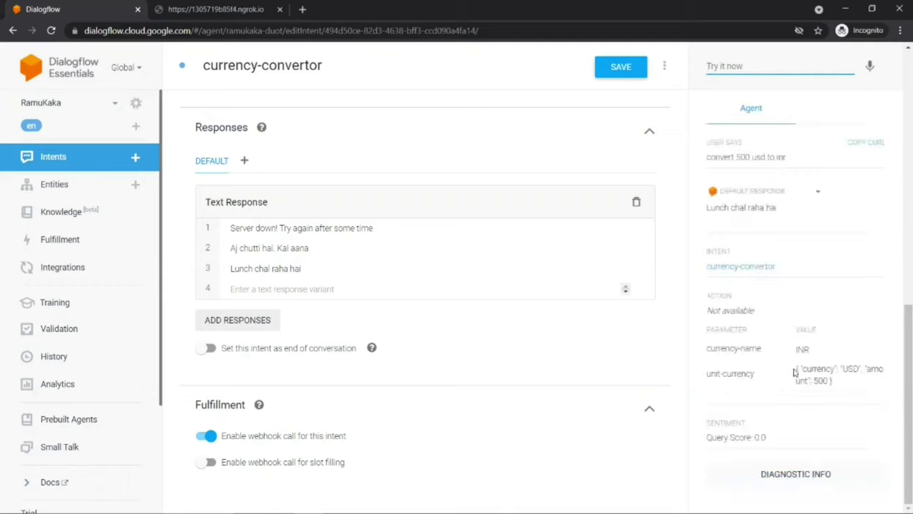
pyautogui.click(221, 10)
# Step: Note the ngrok page's Method Not Allowed error and restore return '<h1>Hello</h1>' on line 8
pyautogui.click(50, 31)
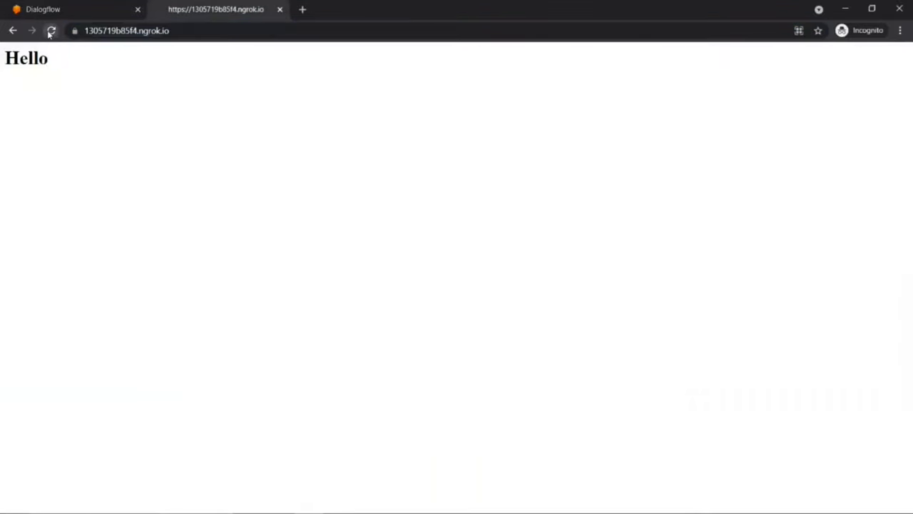
pyautogui.moveTo(2, 61); pyautogui.dragTo(181, 103)
pyautogui.hotkey('alt', 'Tab')
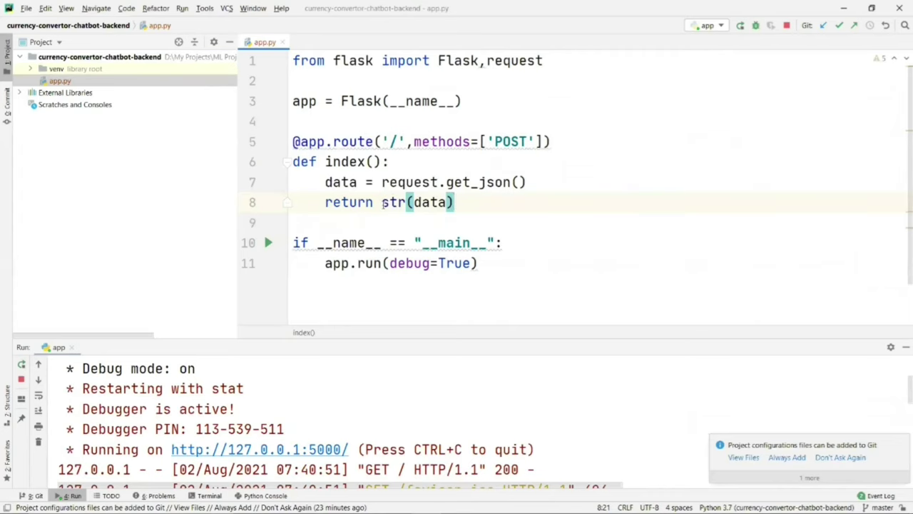
pyautogui.moveTo(384, 203); pyautogui.dragTo(465, 205)
pyautogui.hotkey('ctrl', 'v')
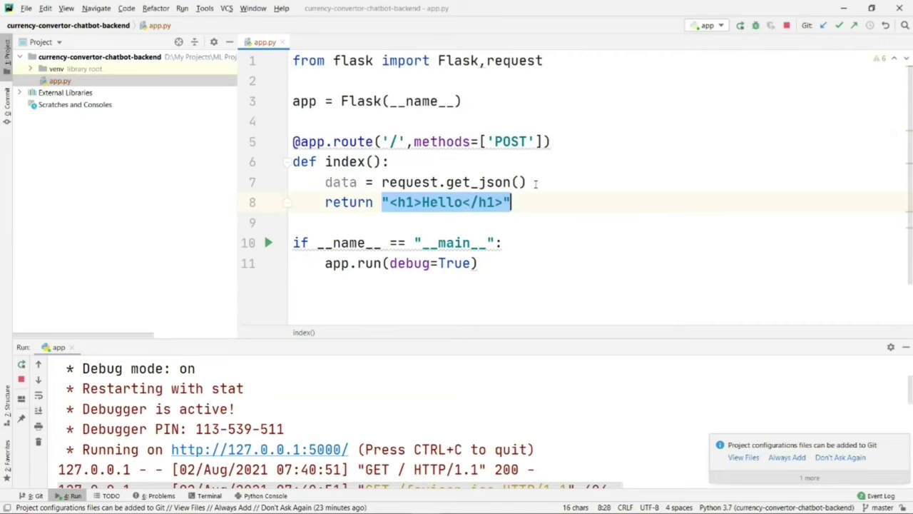
# Step: Add print(data) after the get_json line in the index route
pyautogui.click(536, 182)
pyautogui.press('Return')
pyautogui.write('print(da')
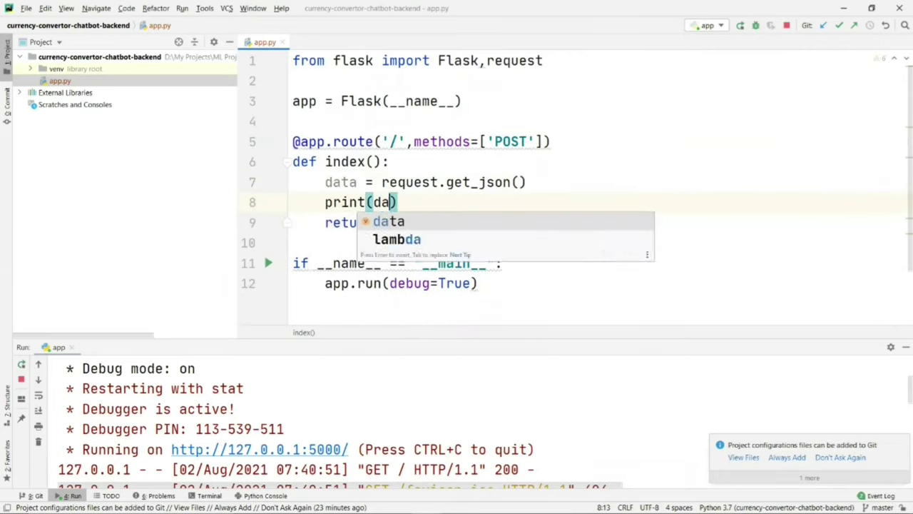
pyautogui.press('Return')
pyautogui.write(')')
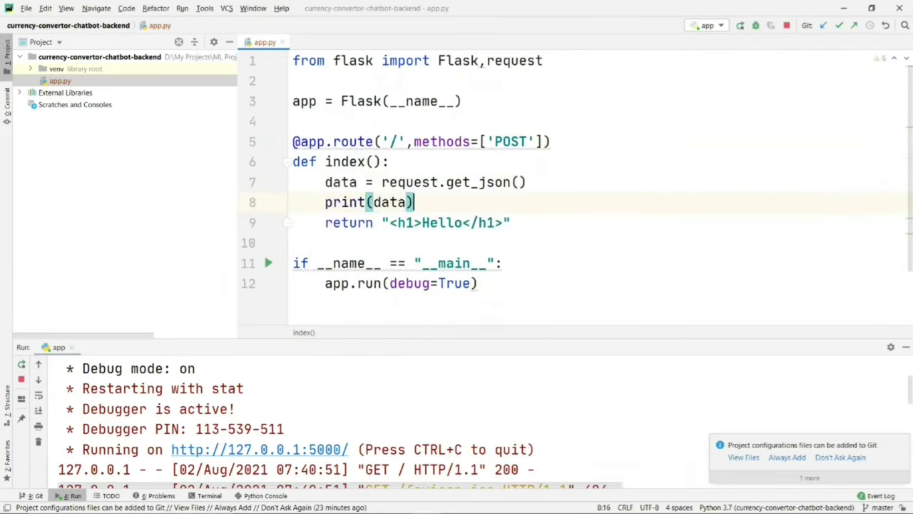
pyautogui.click(463, 182)
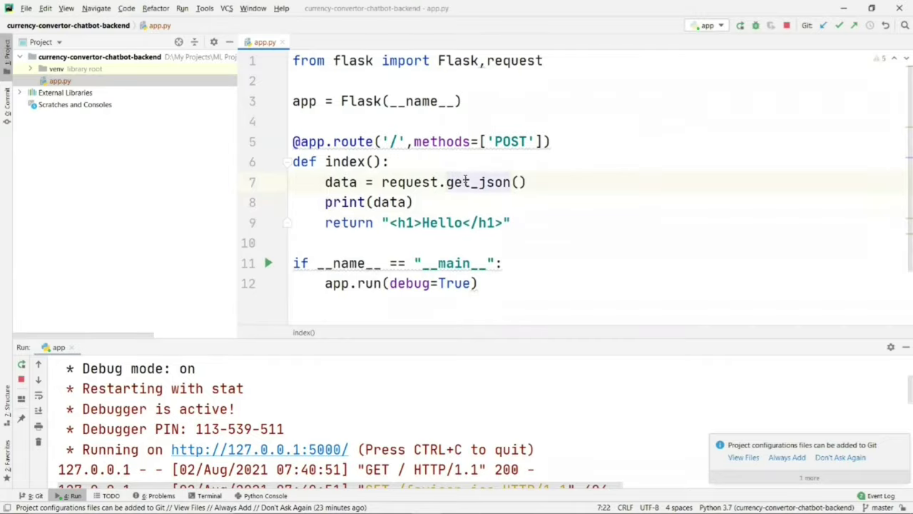
pyautogui.hotkey('alt', 'Tab')
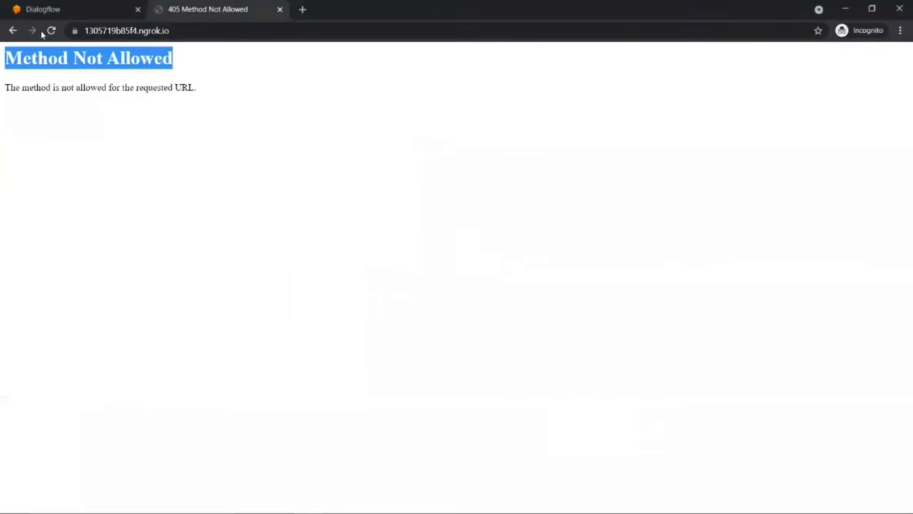
# Step: Reload the ngrok page, which now shows Method Not Allowed
pyautogui.click(51, 30)
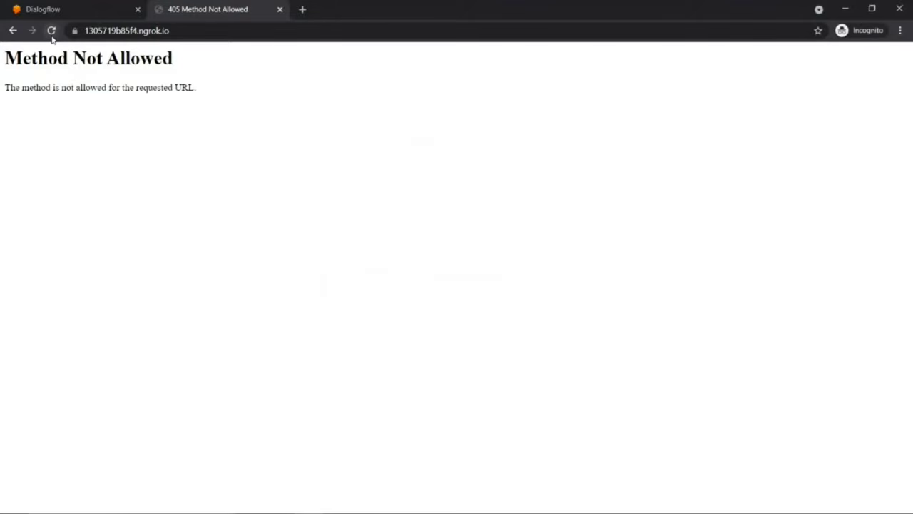
pyautogui.hotkey('alt', 'Tab')
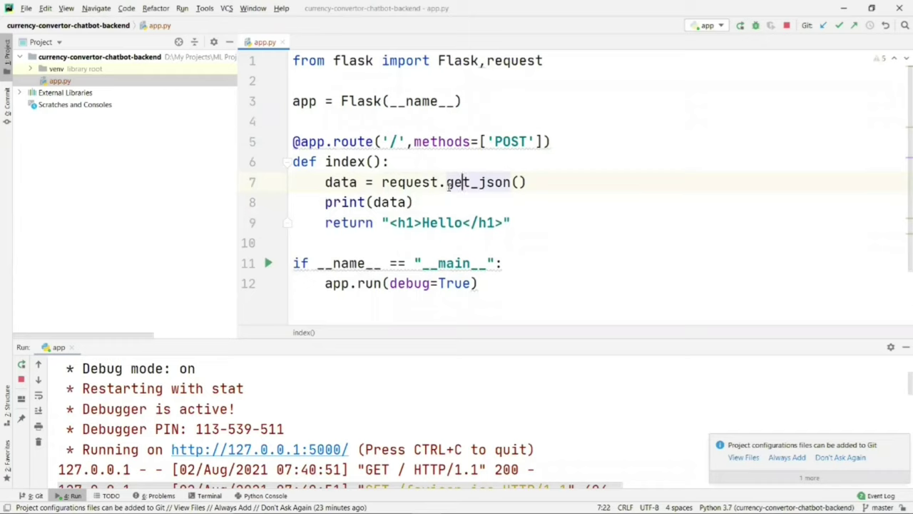
pyautogui.moveTo(450, 184)
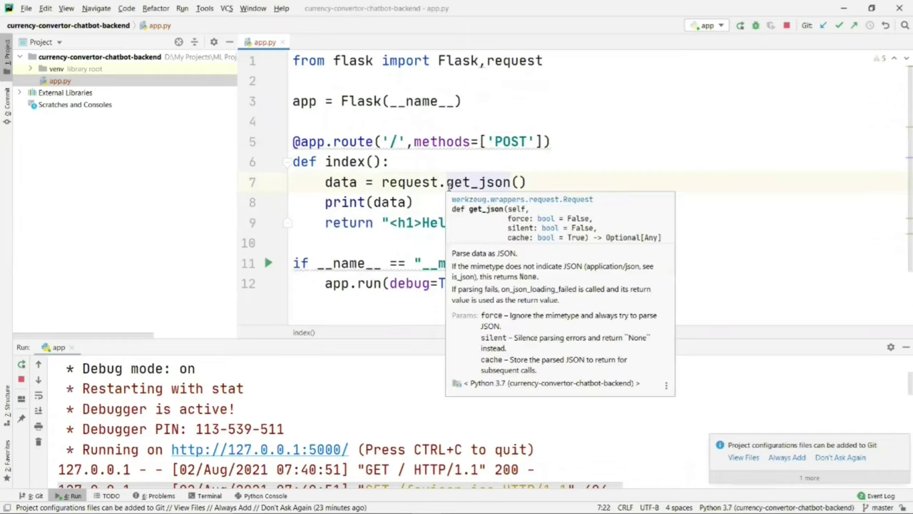
pyautogui.hotkey('alt', 'Tab')
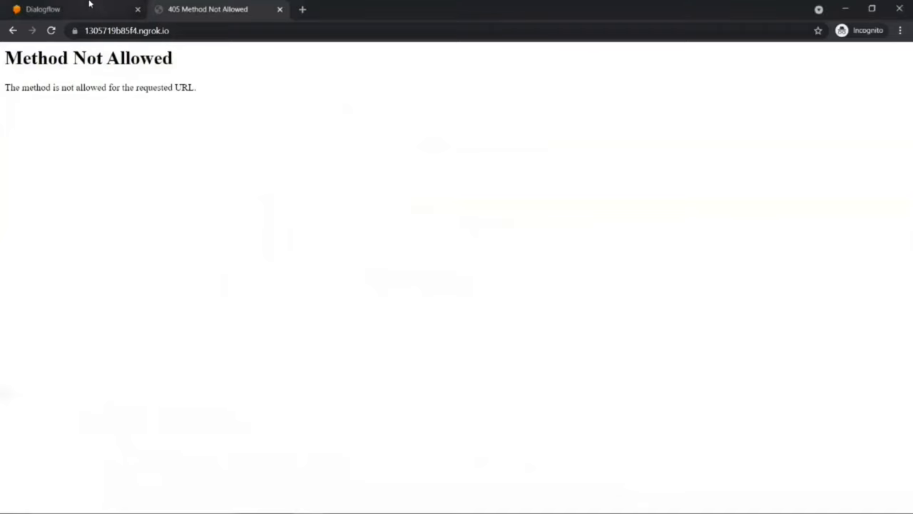
# Step: Resend 'convert 500 usd to inr' to the agent from Try it now
pyautogui.click(92, 6)
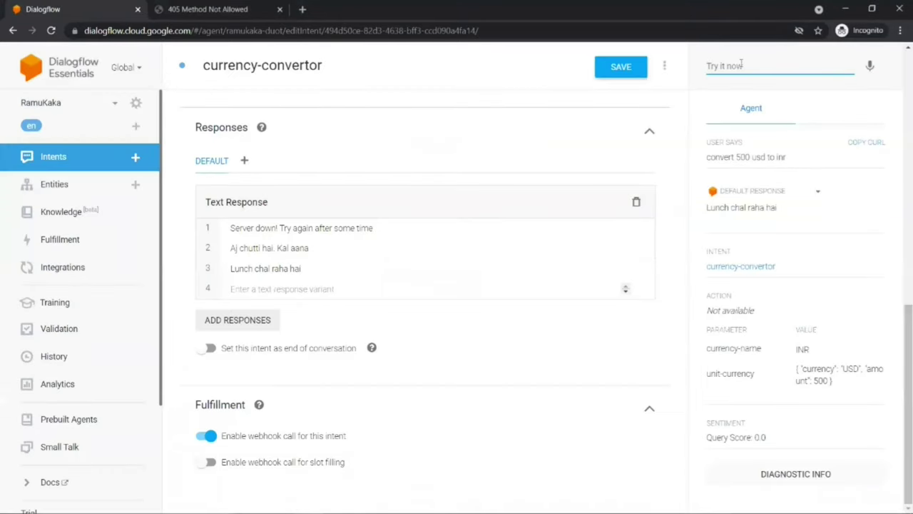
pyautogui.write('con')
pyautogui.press('Down')
pyautogui.press('Return')
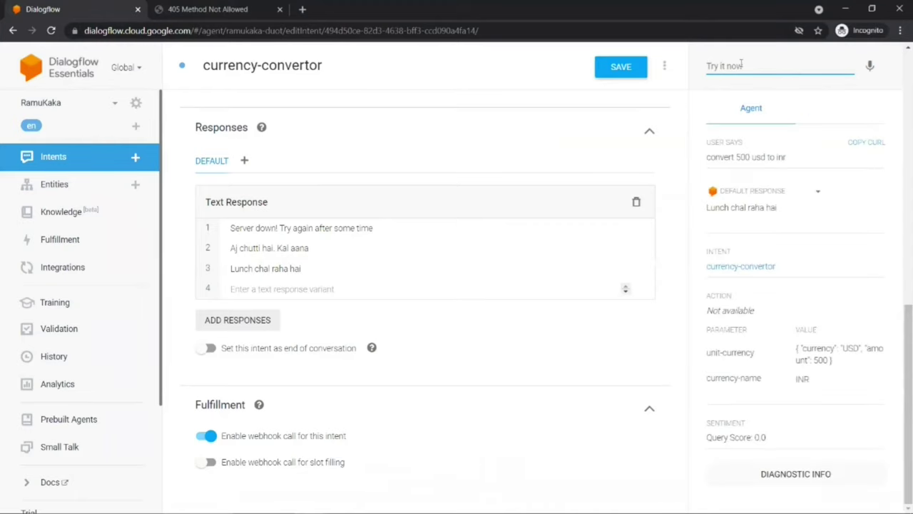
pyautogui.click(742, 65)
pyautogui.hotkey('alt', 'Tab')
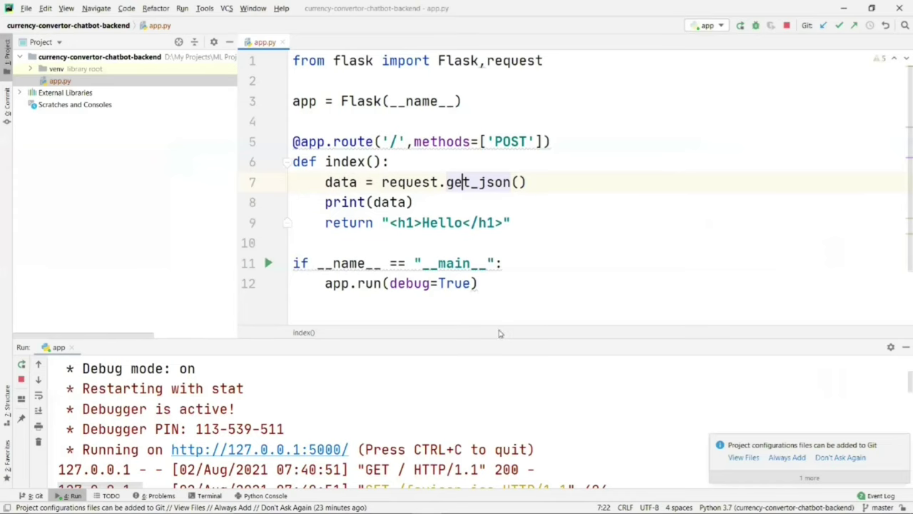
# Step: Enlarge the Run output and read through the printed Dialogflow request JSON
pyautogui.moveTo(492, 341); pyautogui.dragTo(526, 65)
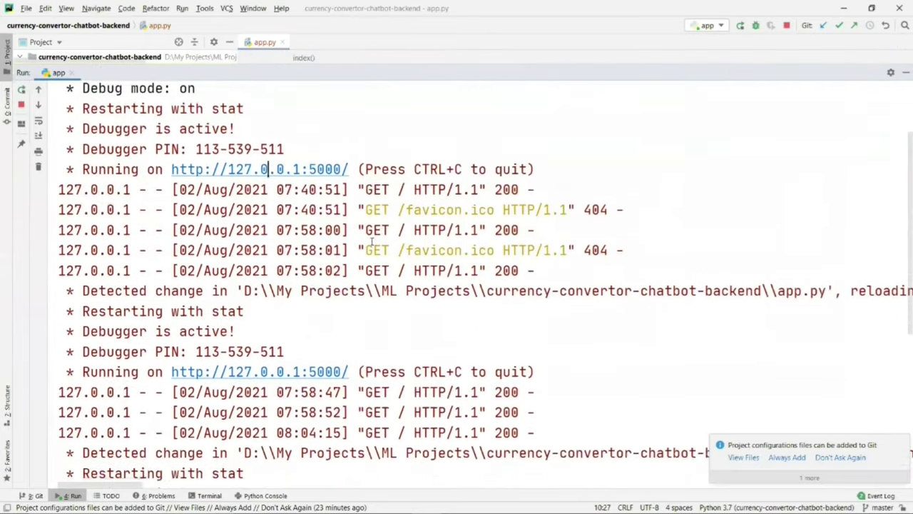
pyautogui.scroll(-5, 372, 242)
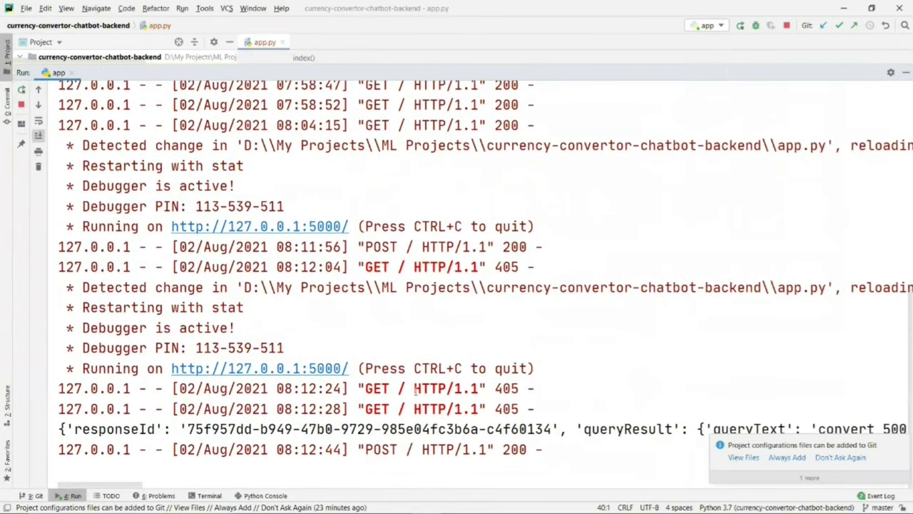
pyautogui.moveTo(58, 429); pyautogui.dragTo(245, 428)
pyautogui.moveTo(106, 486); pyautogui.dragTo(167, 485)
pyautogui.moveTo(393, 429); pyautogui.dragTo(468, 429)
pyautogui.moveTo(183, 488); pyautogui.dragTo(209, 486)
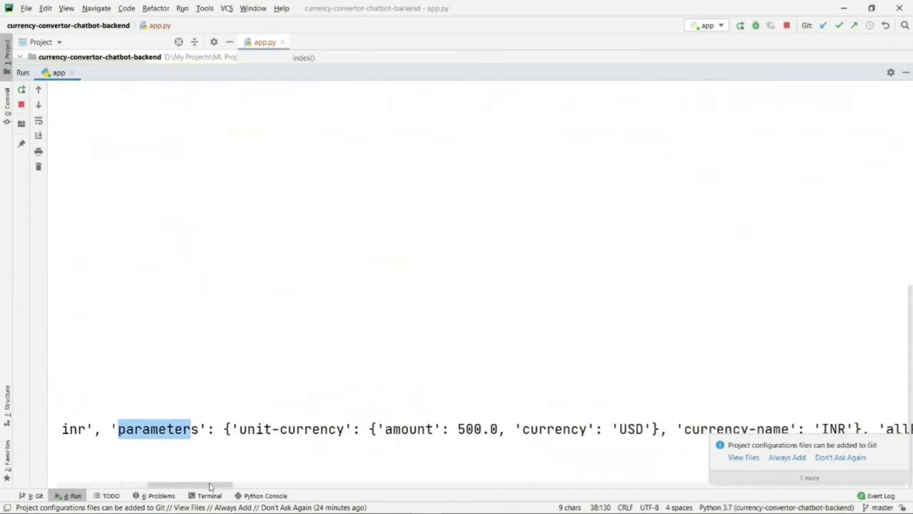
pyautogui.moveTo(378, 429); pyautogui.dragTo(638, 428)
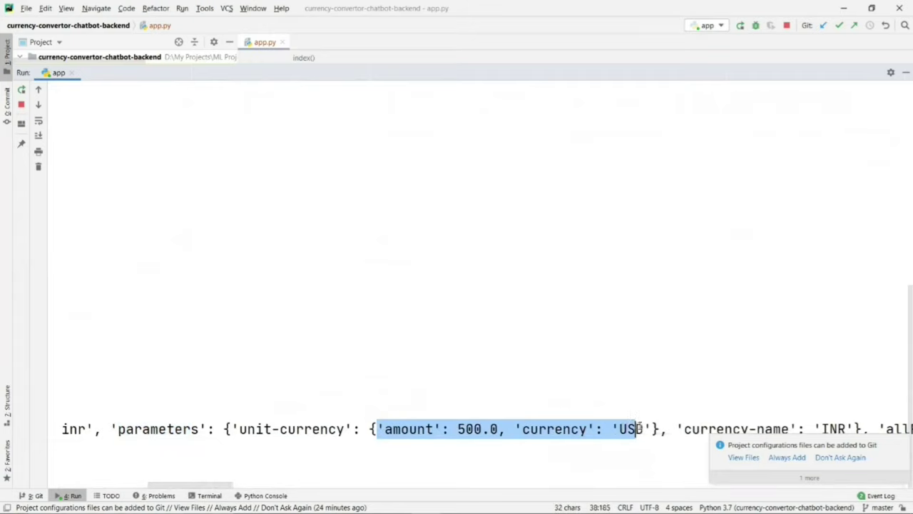
pyautogui.moveTo(193, 486); pyautogui.dragTo(226, 486)
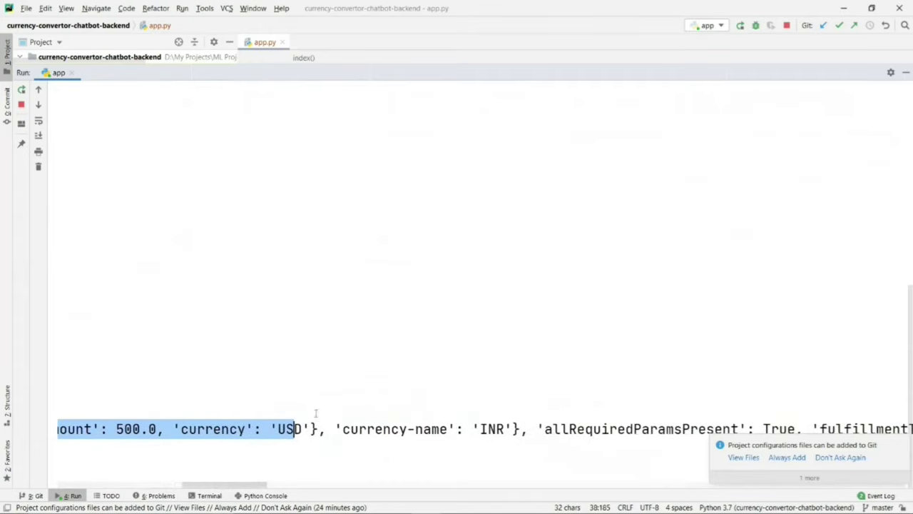
pyautogui.moveTo(346, 429); pyautogui.dragTo(488, 429)
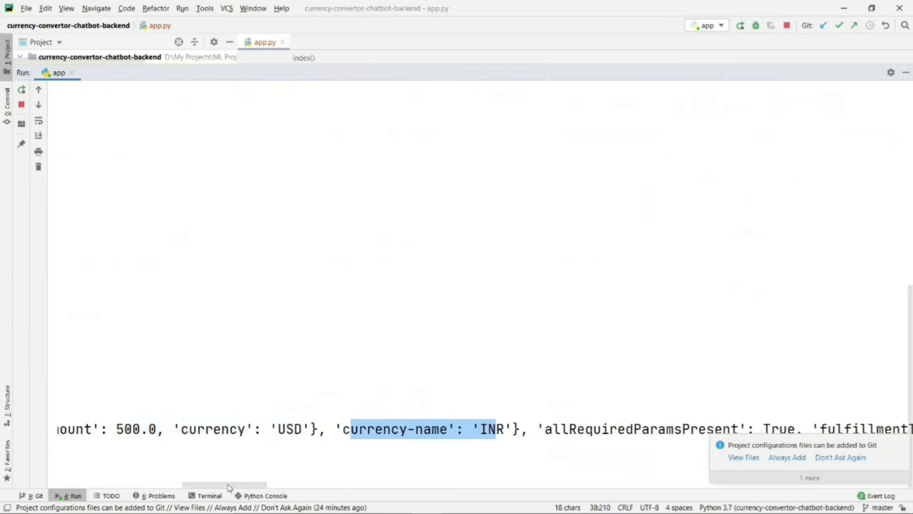
pyautogui.moveTo(230, 488); pyautogui.dragTo(90, 472)
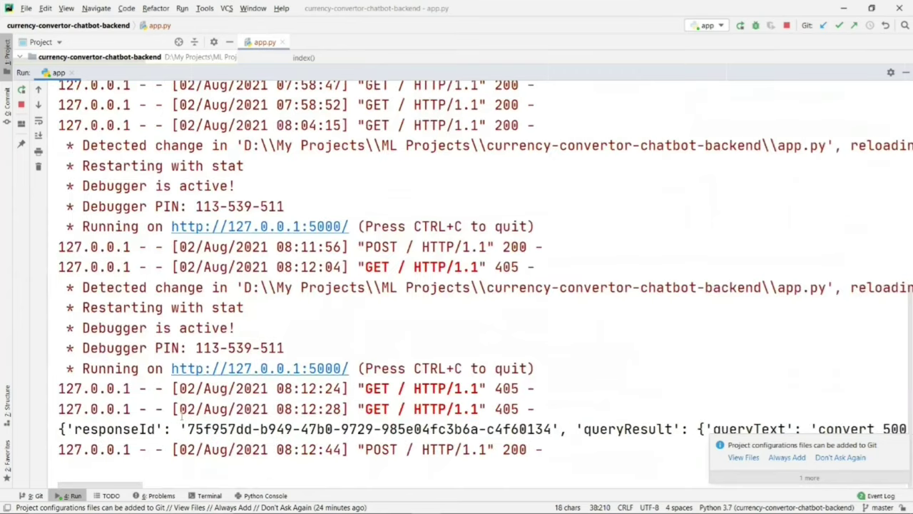
# Step: Highlight the parameters block: unit-currency 500.0 USD and currency-name INR
pyautogui.hotkey('alt', 'Tab')
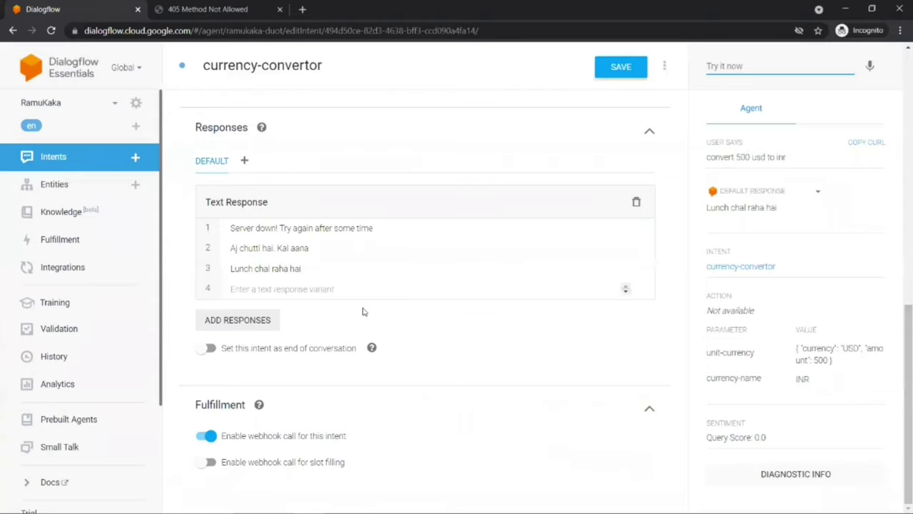
pyautogui.hotkey('alt', 'Tab')
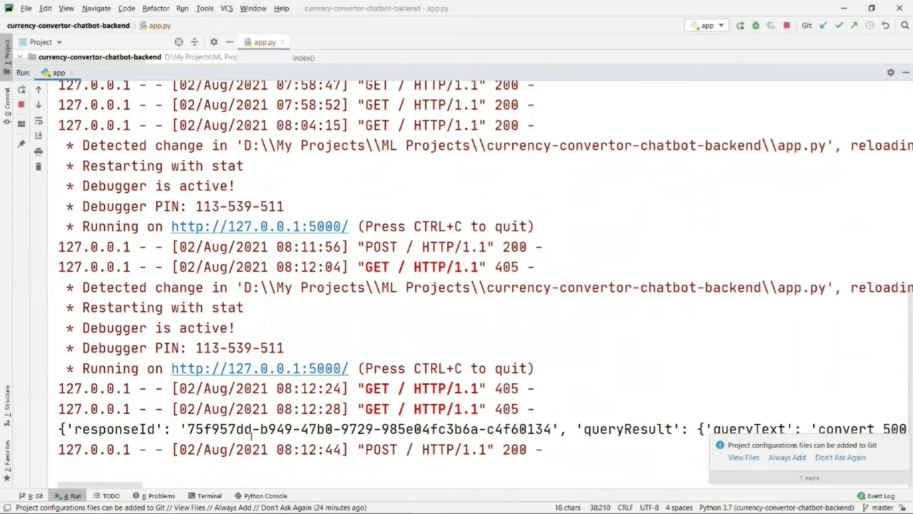
pyautogui.moveTo(90, 485); pyautogui.dragTo(180, 476)
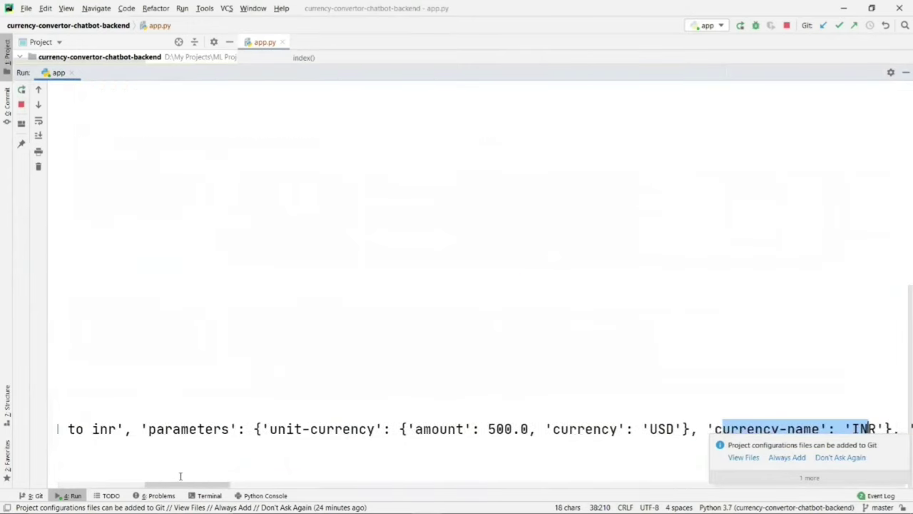
pyautogui.moveTo(148, 429); pyautogui.dragTo(666, 429)
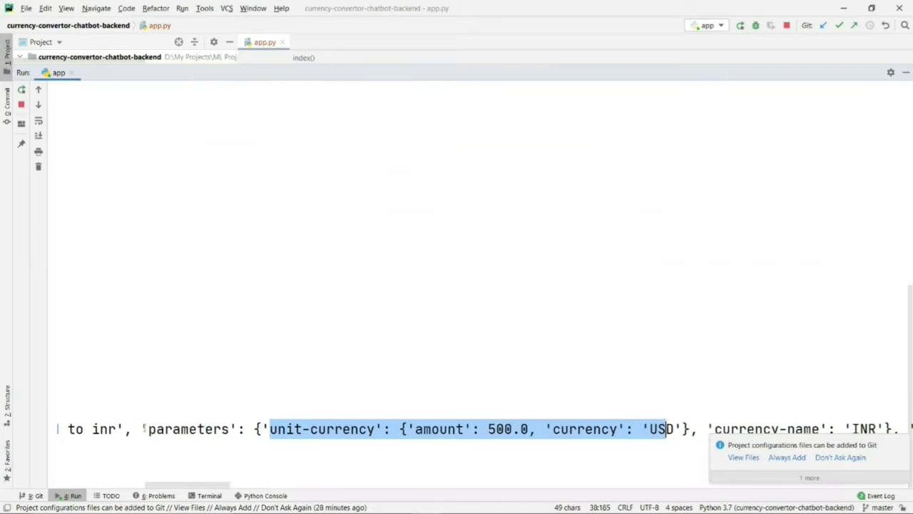
pyautogui.moveTo(142, 429); pyautogui.dragTo(685, 429)
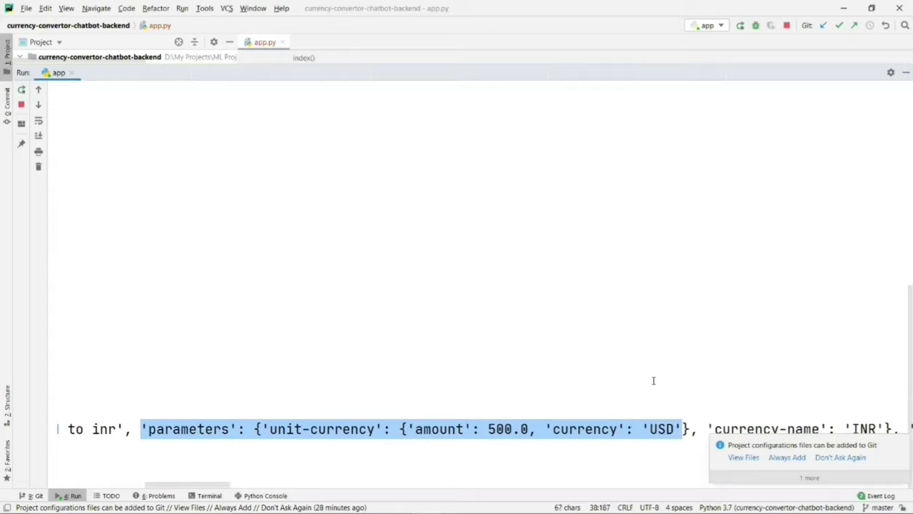
pyautogui.hotkey('alt', 'Tab')
pyautogui.hotkey('alt', 'Tab')
pyautogui.hotkey('alt', 'Tab')
pyautogui.hotkey('alt', 'Tab')
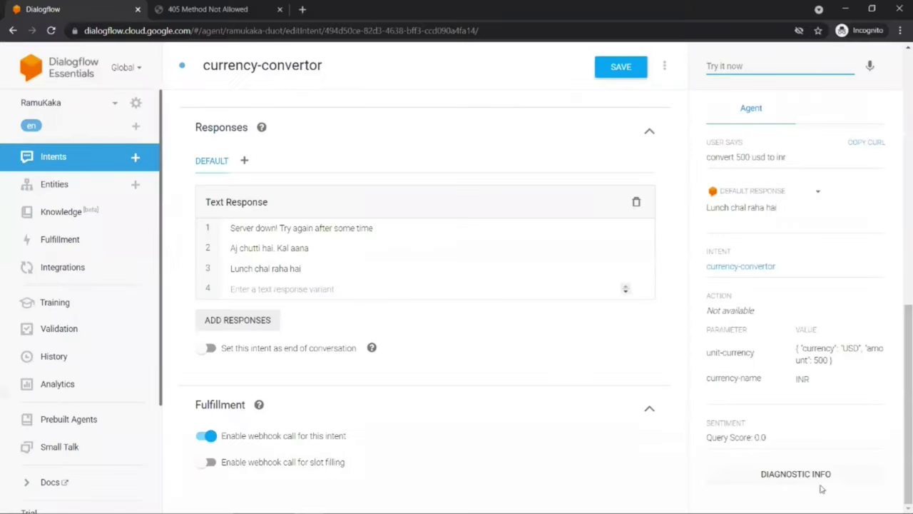
# Step: Copy the test query's raw response from Diagnostic info and load jsonviewer.stack.hu in a new tab
pyautogui.click(809, 473)
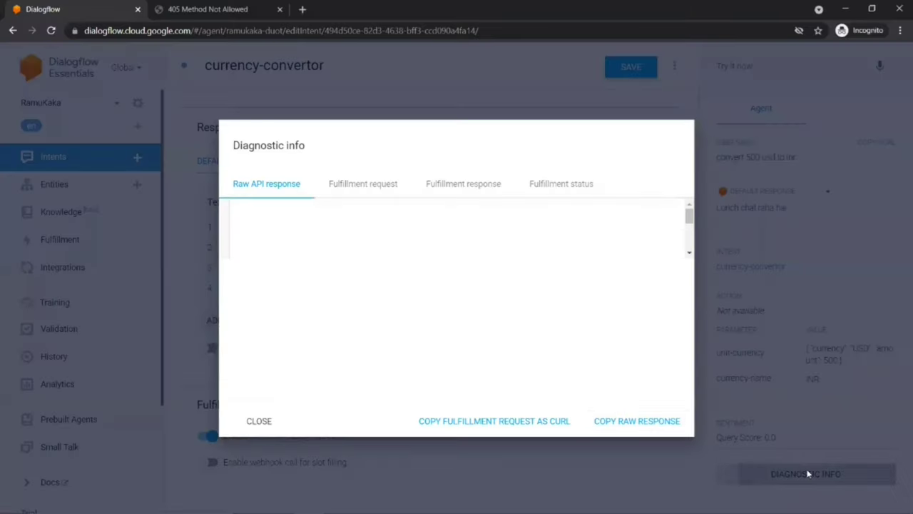
pyautogui.click(621, 421)
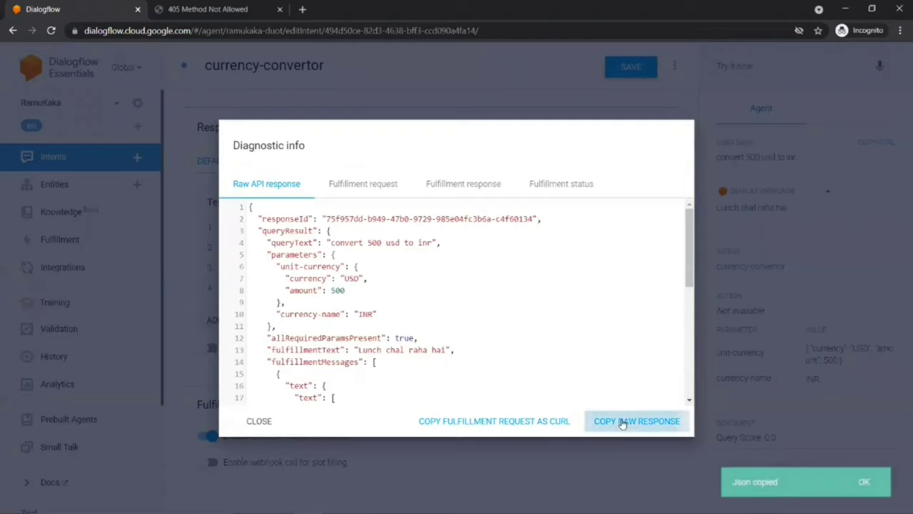
pyautogui.click(302, 9)
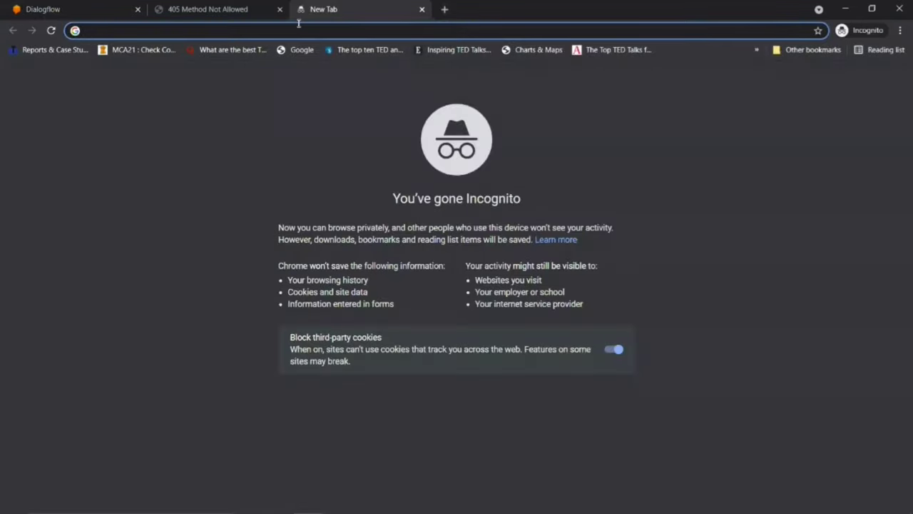
pyautogui.write('json')
pyautogui.press('Return')
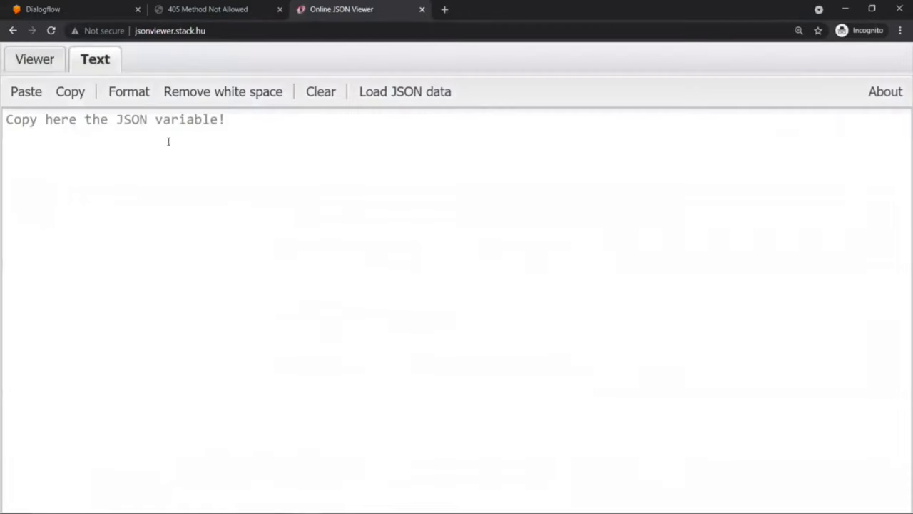
# Step: Paste the response into the viewer and expand queryResult > parameters > unit-currency to reveal 500 USD
pyautogui.click(138, 129)
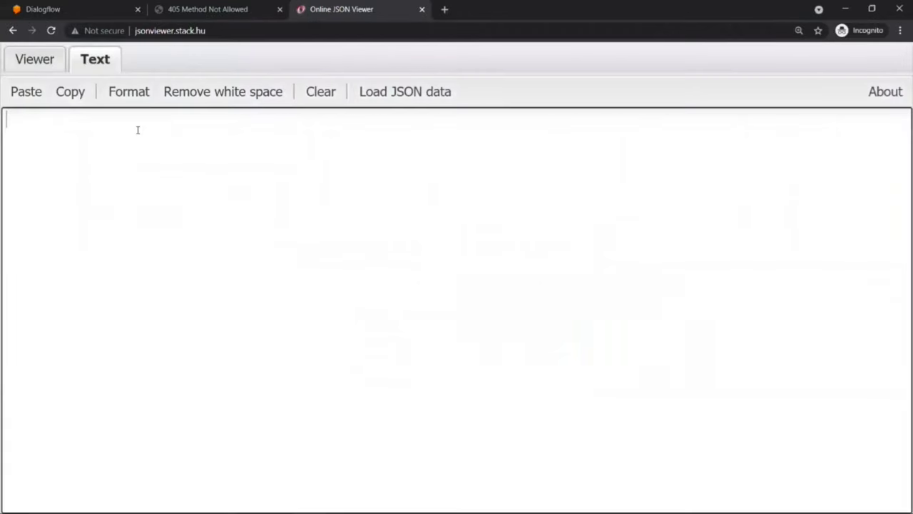
pyautogui.hotkey('ctrl', 'v')
pyautogui.click(43, 60)
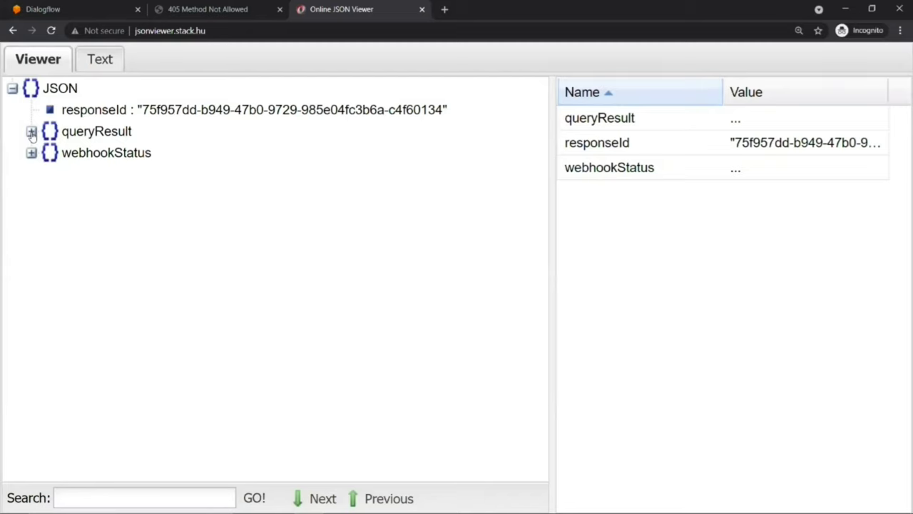
pyautogui.click(31, 133)
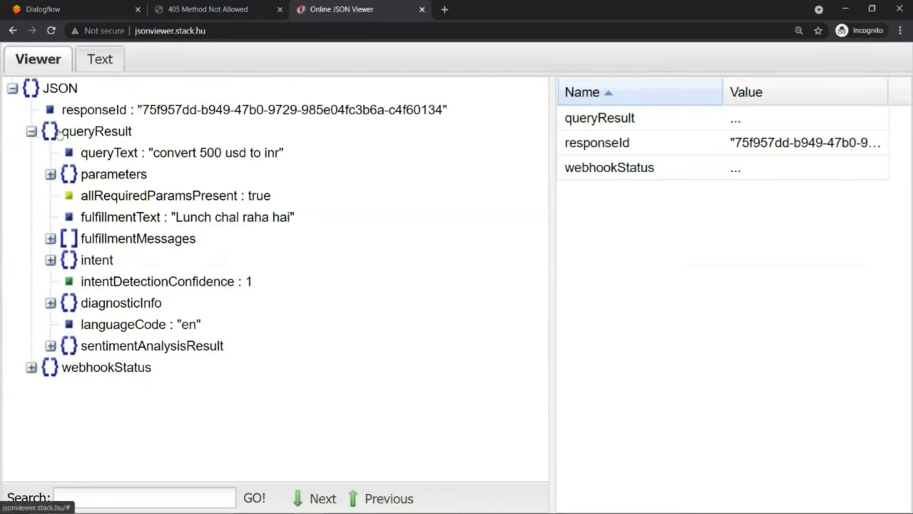
pyautogui.click(51, 175)
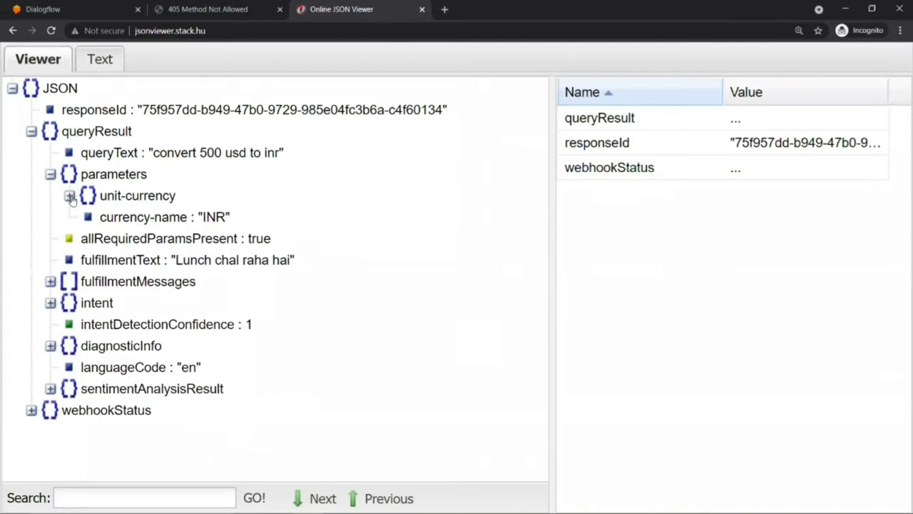
pyautogui.click(70, 197)
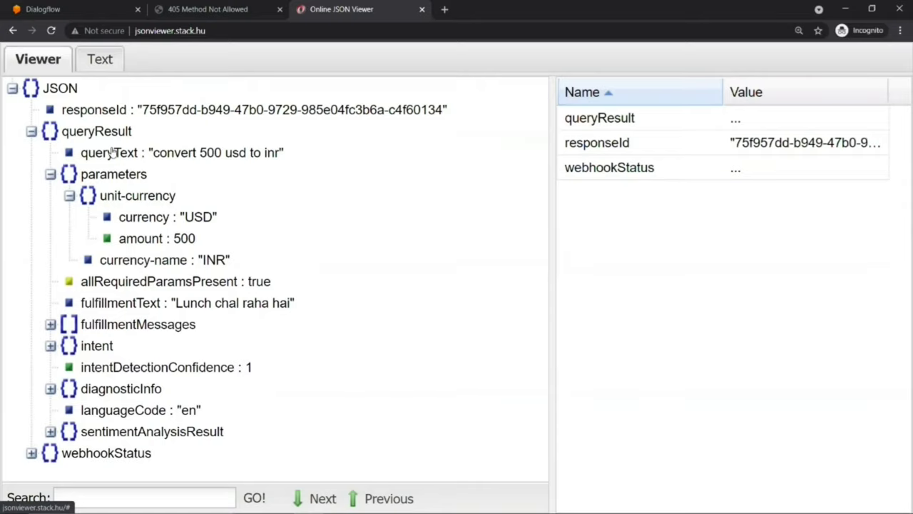
pyautogui.hotkey('alt', 'Tab')
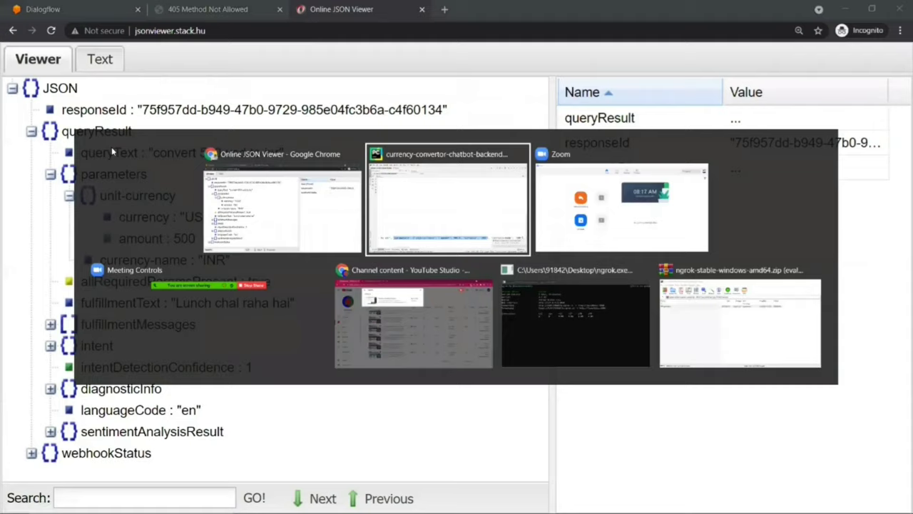
pyautogui.hotkey('alt', 'Tab')
pyautogui.hotkey('alt', 'Tab')
pyautogui.hotkey('alt', 'Tab')
pyautogui.hotkey('alt', 'Tab')
pyautogui.hotkey('alt', 'Tab')
pyautogui.hotkey('alt', 'Tab')
pyautogui.hotkey('alt', 'Tab')
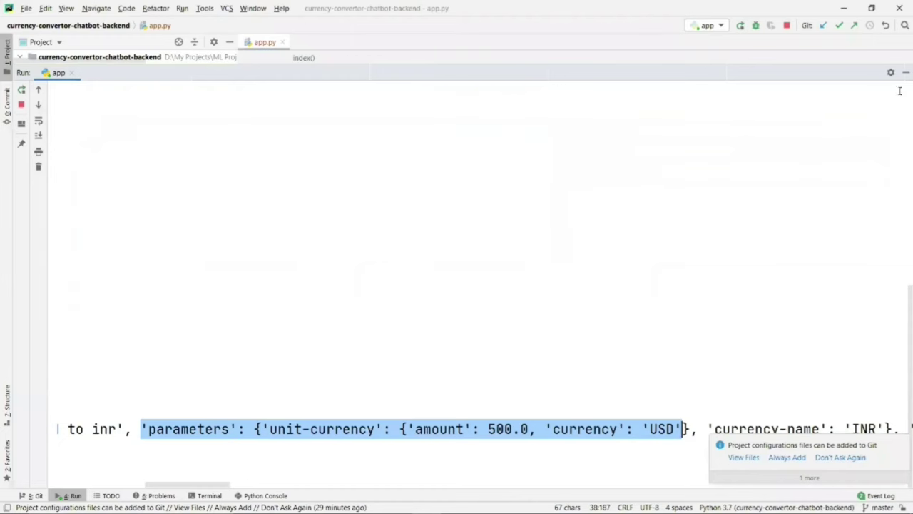
# Step: Add source_currency = data['queryResult']['parameters']['unit-currency']['currency'] after the get_json line
pyautogui.click(906, 72)
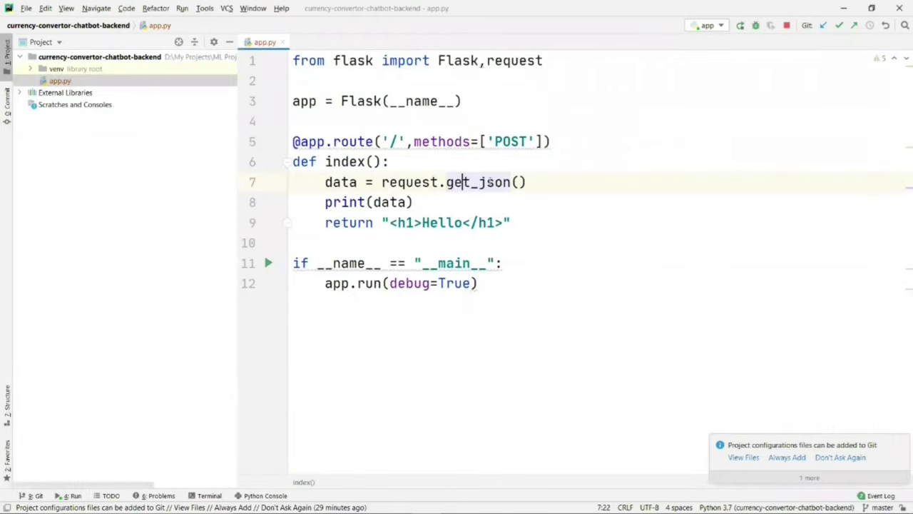
pyautogui.click(544, 182)
pyautogui.press('Return')
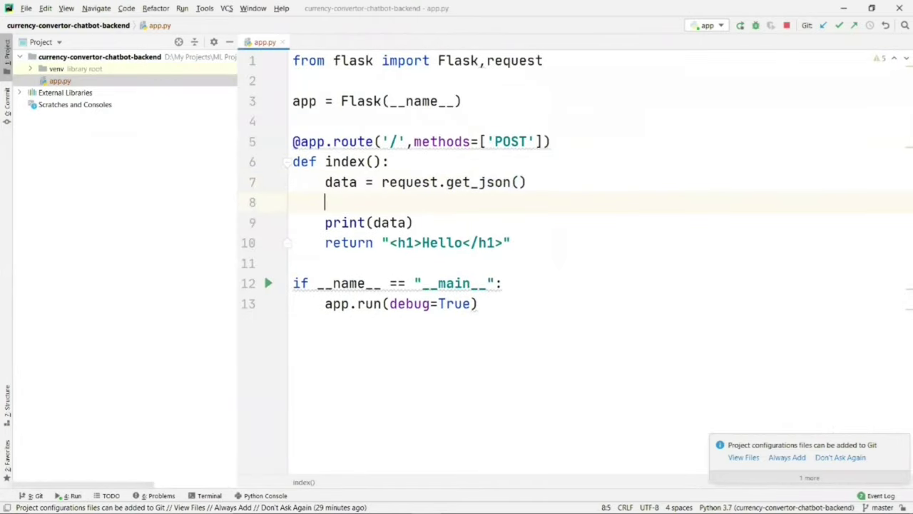
pyautogui.write('source_c')
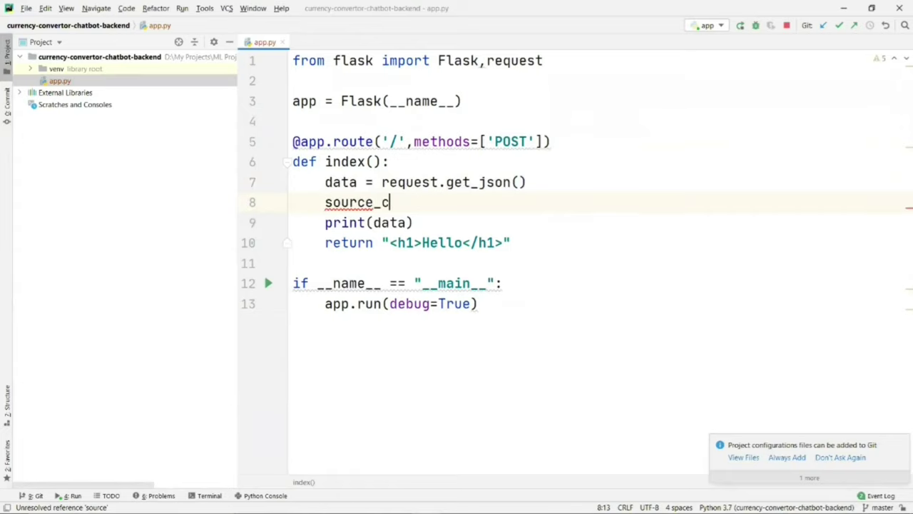
pyautogui.write('urrency = ')
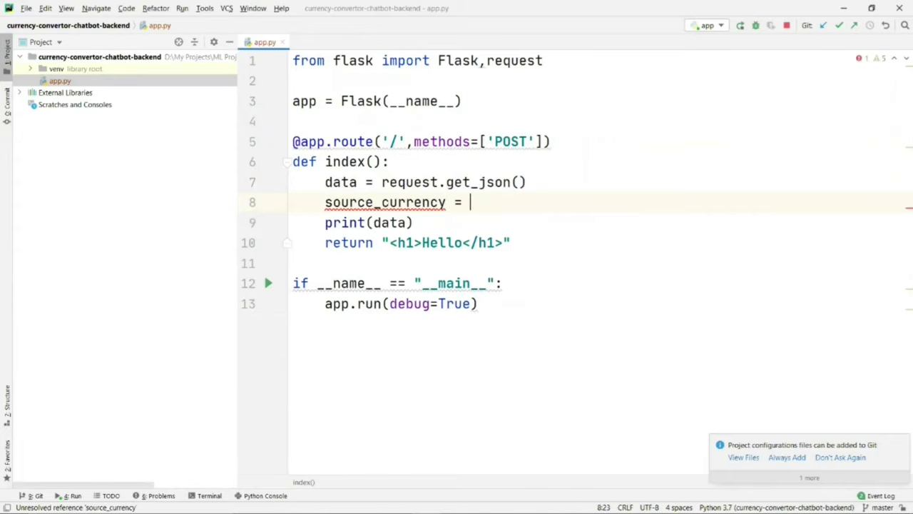
pyautogui.write("data['")
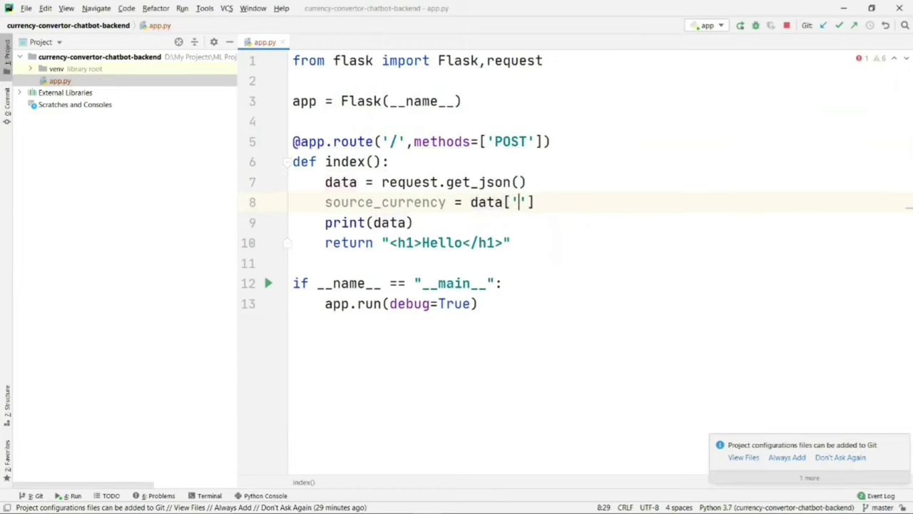
pyautogui.hotkey('alt', 'Tab')
pyautogui.hotkey('alt', 'Tab')
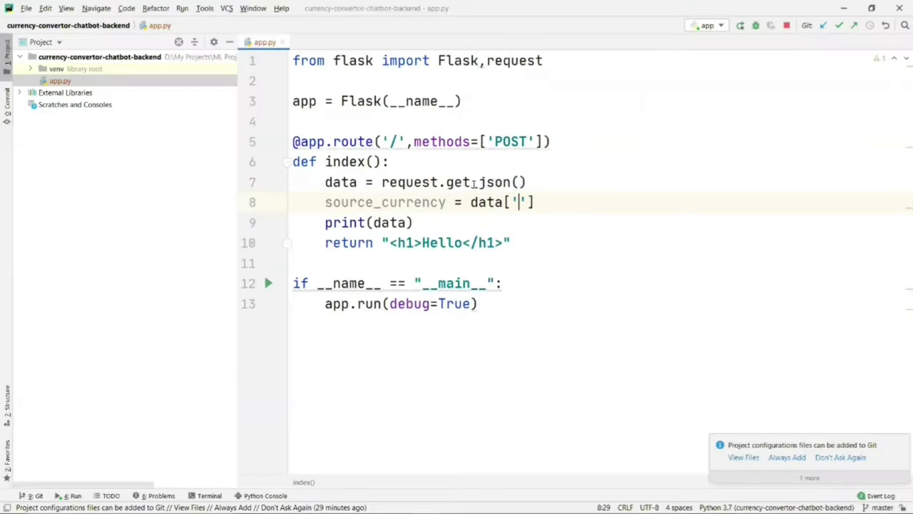
pyautogui.write('queryResult')
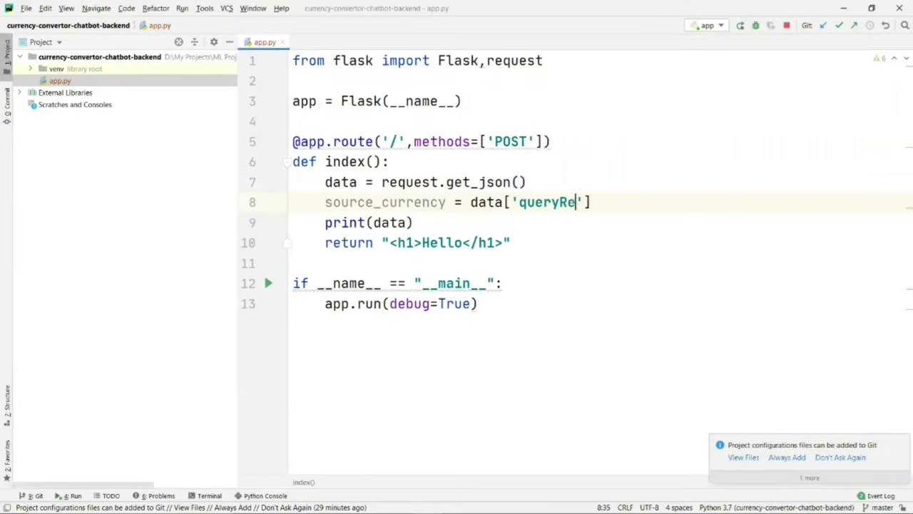
pyautogui.press('Right')
pyautogui.press('Right')
pyautogui.write("['")
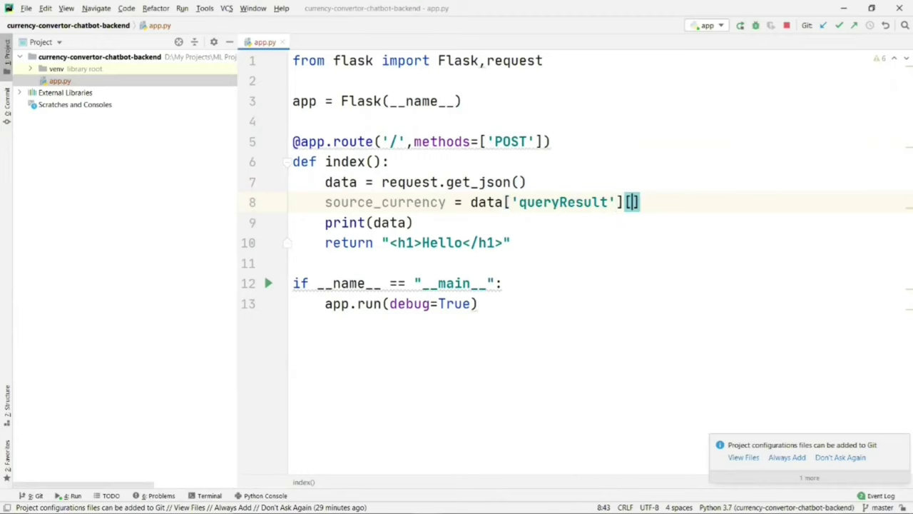
pyautogui.hotkey('alt', 'Tab')
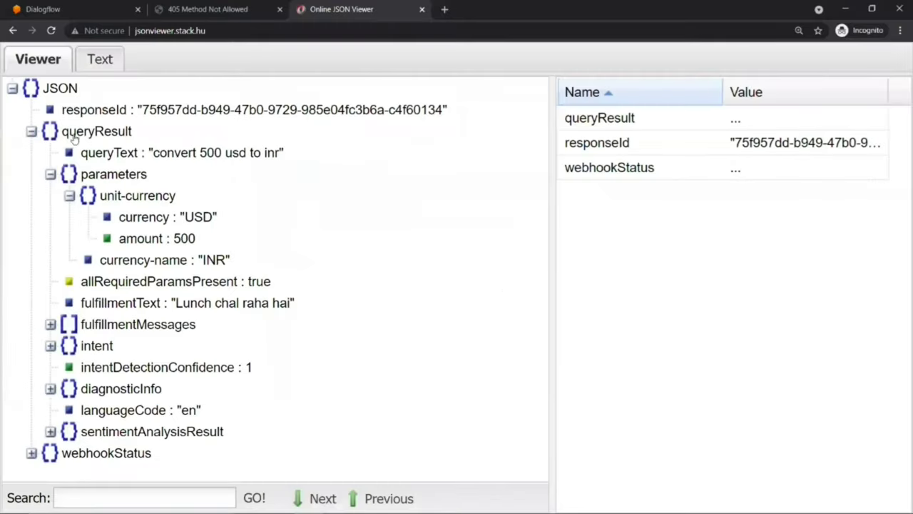
pyautogui.hotkey('alt', 'Tab')
pyautogui.write('parameters')
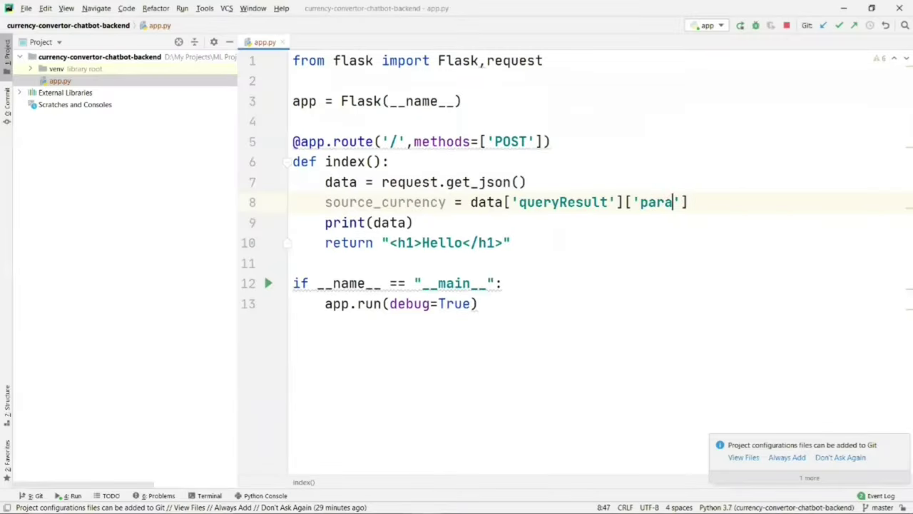
pyautogui.press('Right')
pyautogui.press('Right')
pyautogui.write("['")
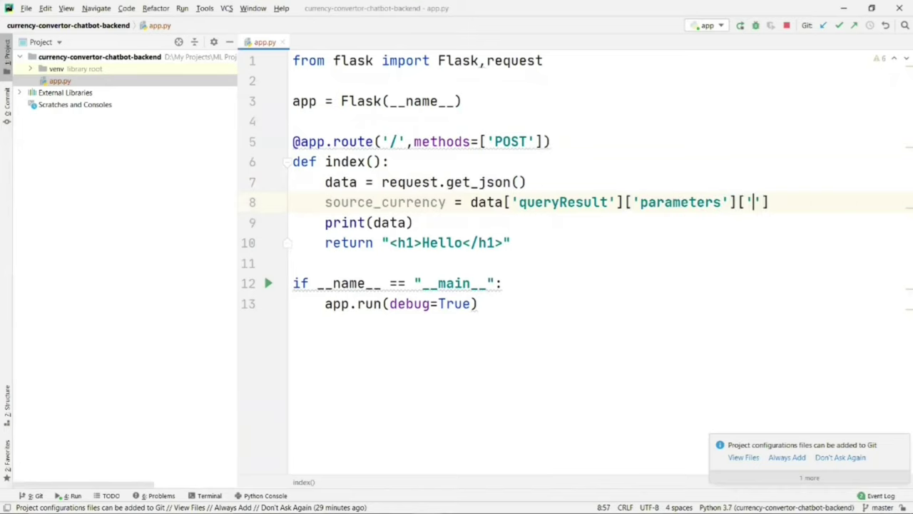
pyautogui.hotkey('alt', 'Tab')
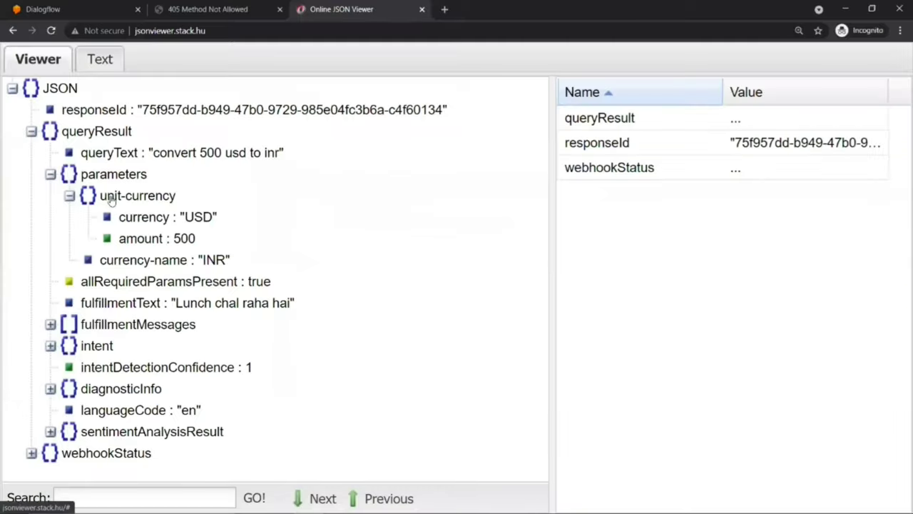
pyautogui.hotkey('alt', 'Tab')
pyautogui.write('unit-')
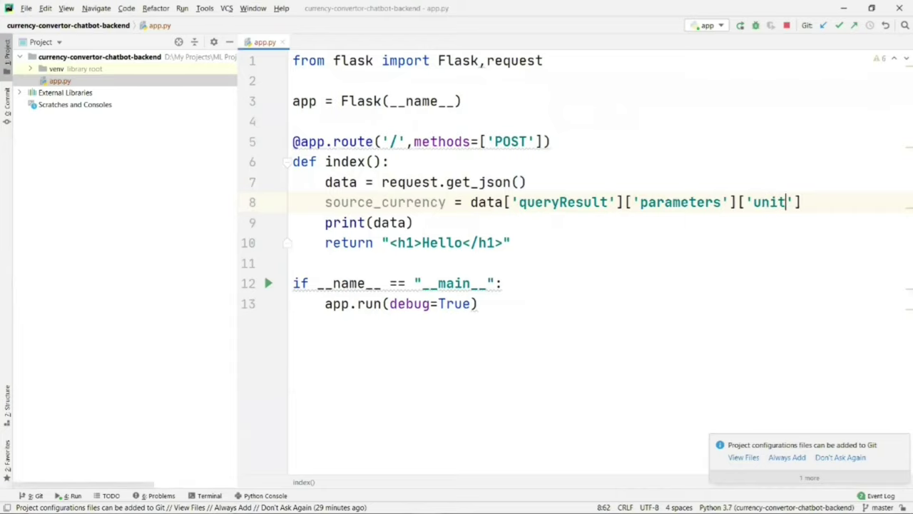
pyautogui.write('currency')
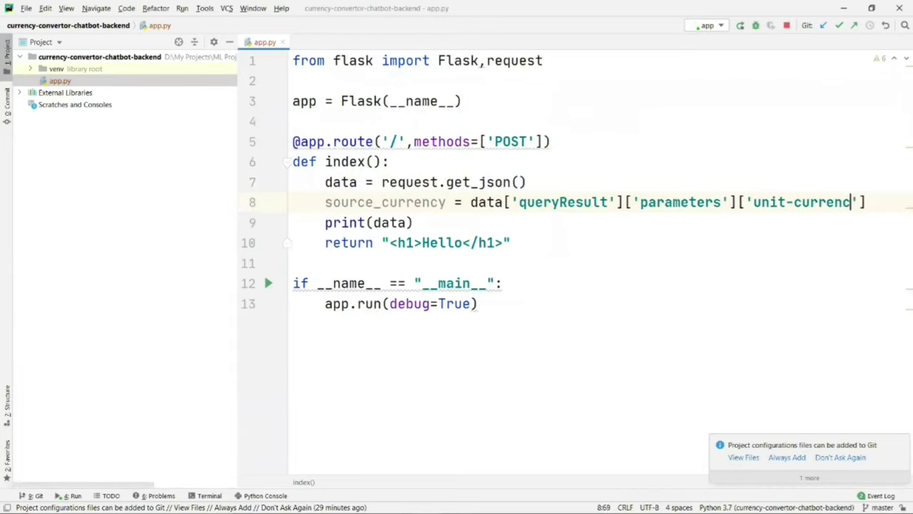
pyautogui.hotkey('alt', '1')
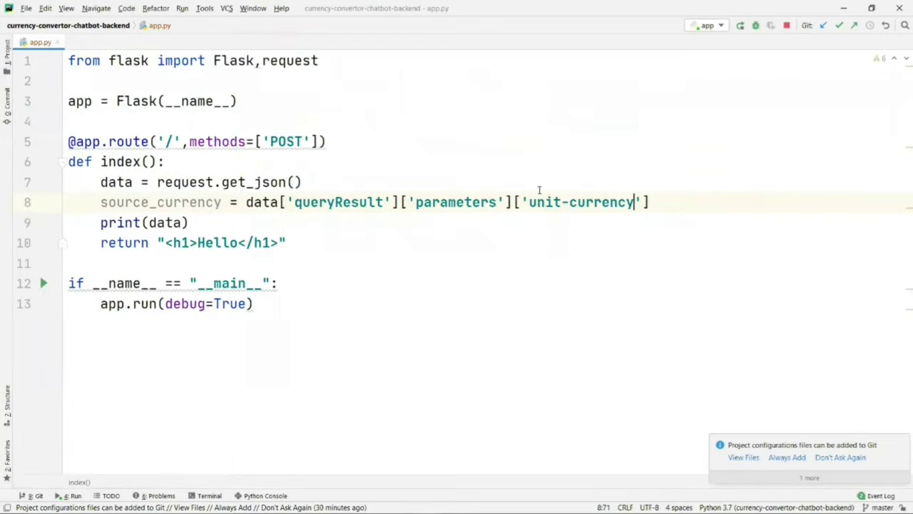
pyautogui.write('[')
pyautogui.hotkey('alt', 'Tab')
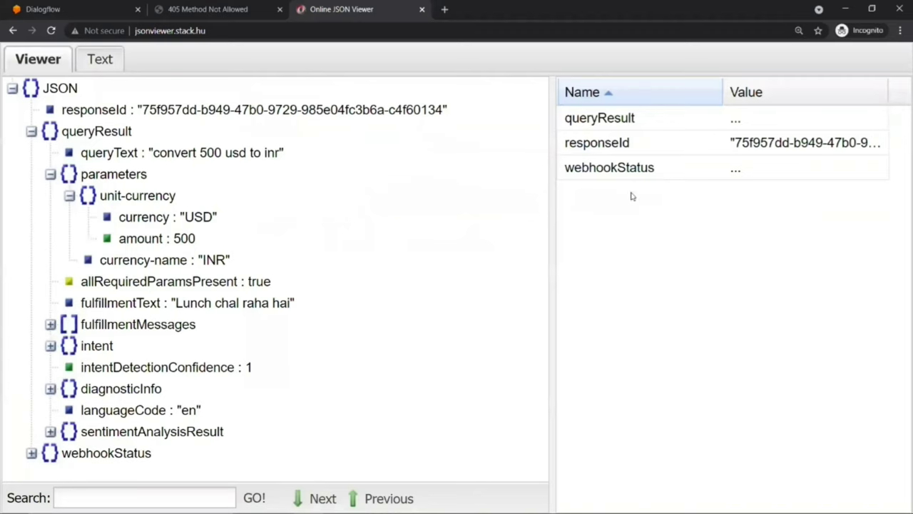
pyautogui.hotkey('alt', 'Tab')
pyautogui.write("'curren")
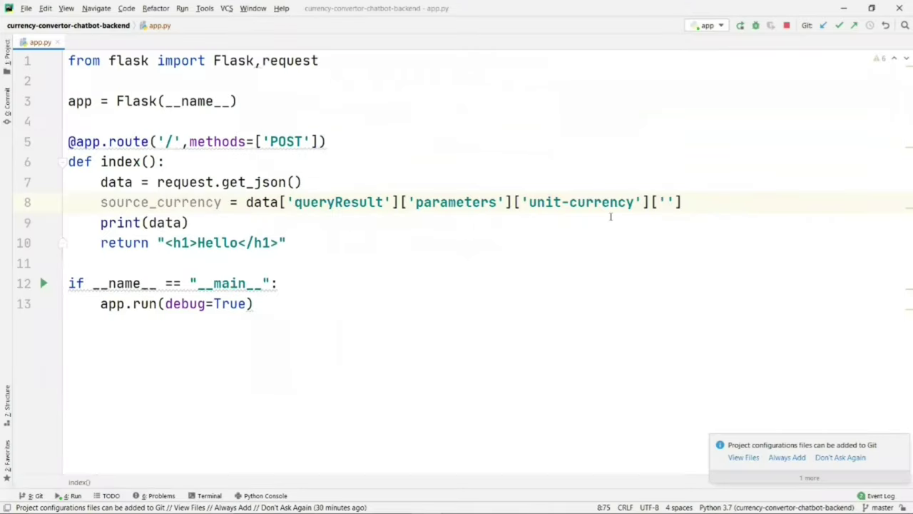
pyautogui.write("cy']")
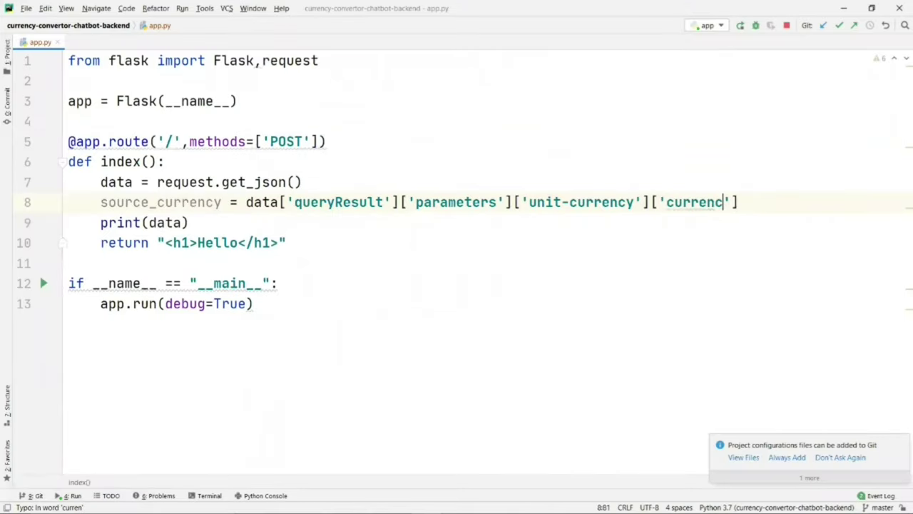
# Step: Add amount = the same lookup ending in ['unit-currency']['amount']
pyautogui.press('Return')
pyautogui.write('amount =')
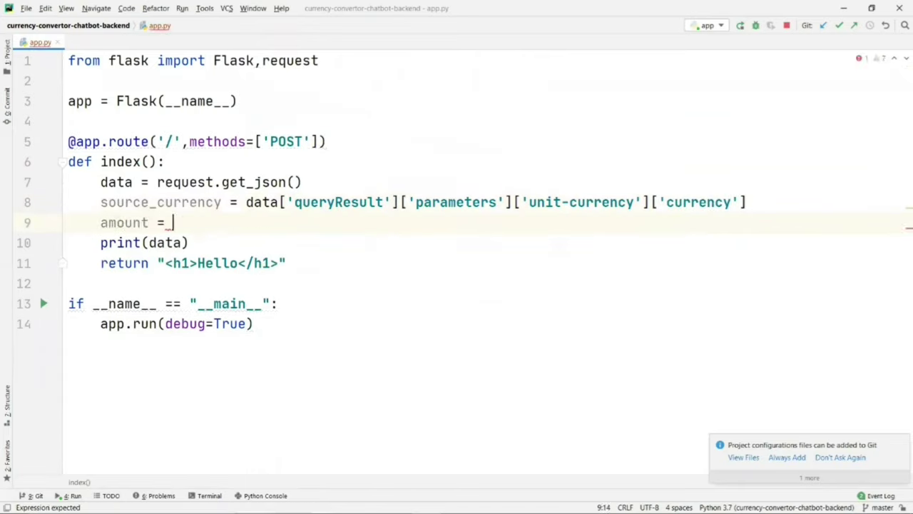
pyautogui.moveTo(248, 202); pyautogui.dragTo(748, 203)
pyautogui.hotkey('ctrl', 'c')
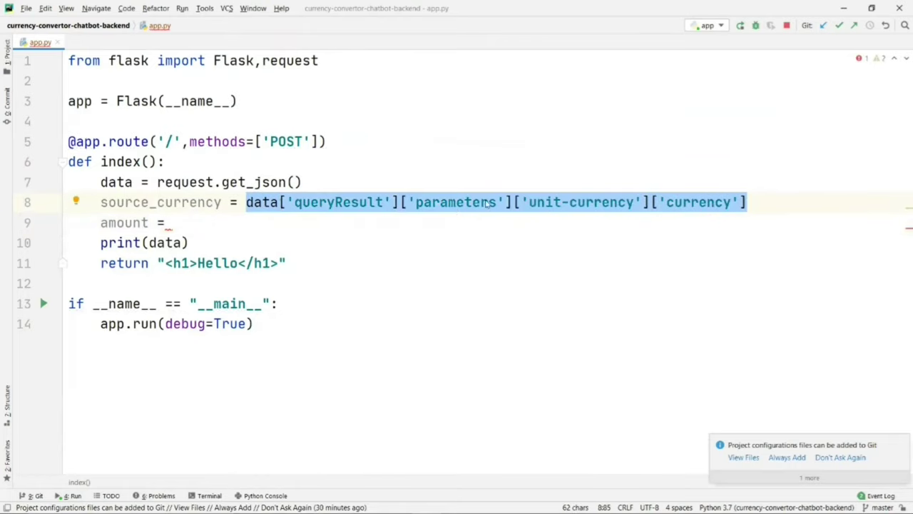
pyautogui.click(173, 223)
pyautogui.hotkey('ctrl', 'v')
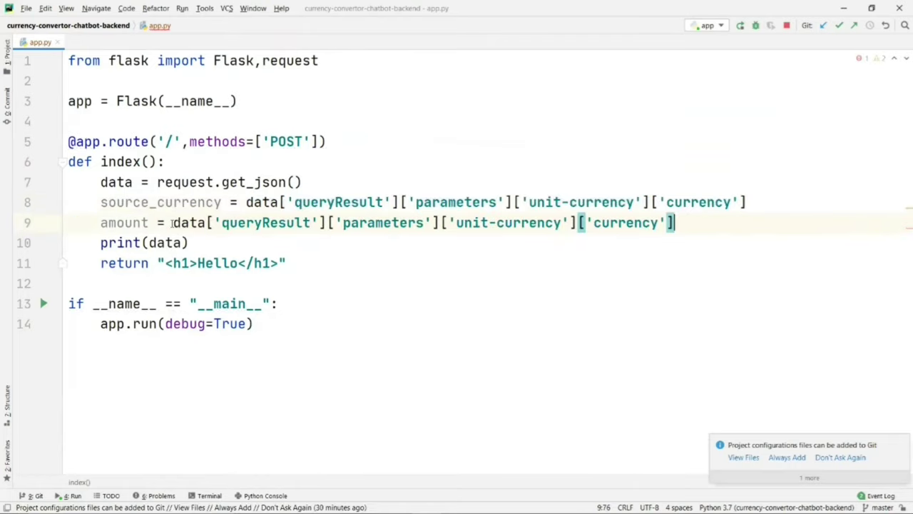
pyautogui.hotkey('alt', 'Tab')
pyautogui.hotkey('alt', 'Tab')
pyautogui.moveTo(593, 223); pyautogui.dragTo(660, 223)
pyautogui.write('amount')
pyautogui.press('End')
# Step: Add target_currency = data['queryResult']['parameters']['currency-name']
pyautogui.press('Return')
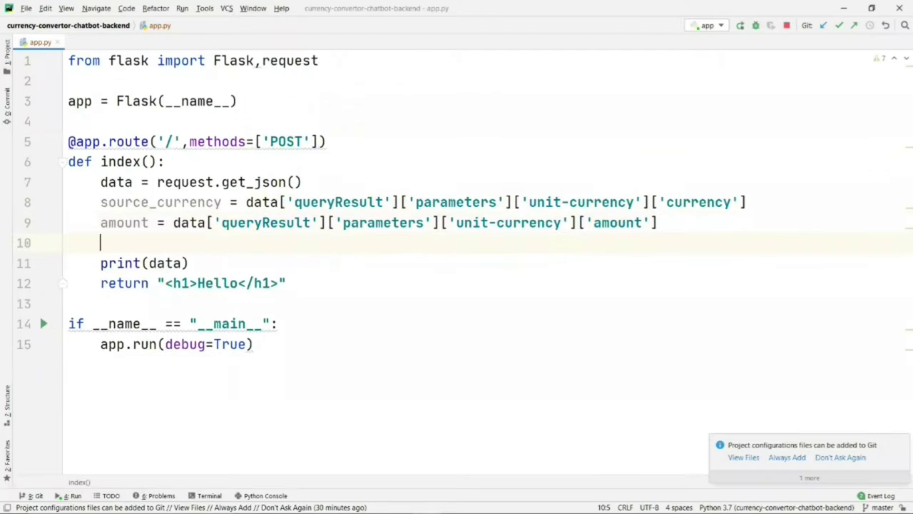
pyautogui.write('target')
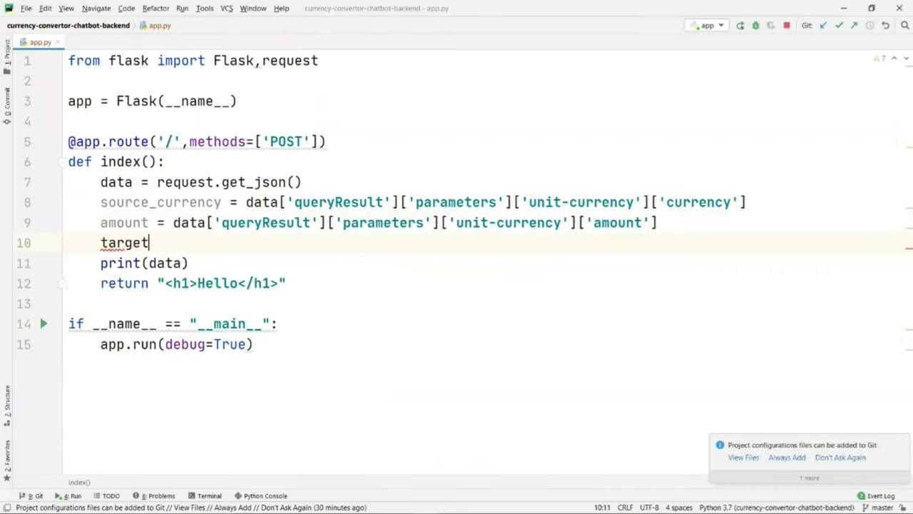
pyautogui.write('_currency =')
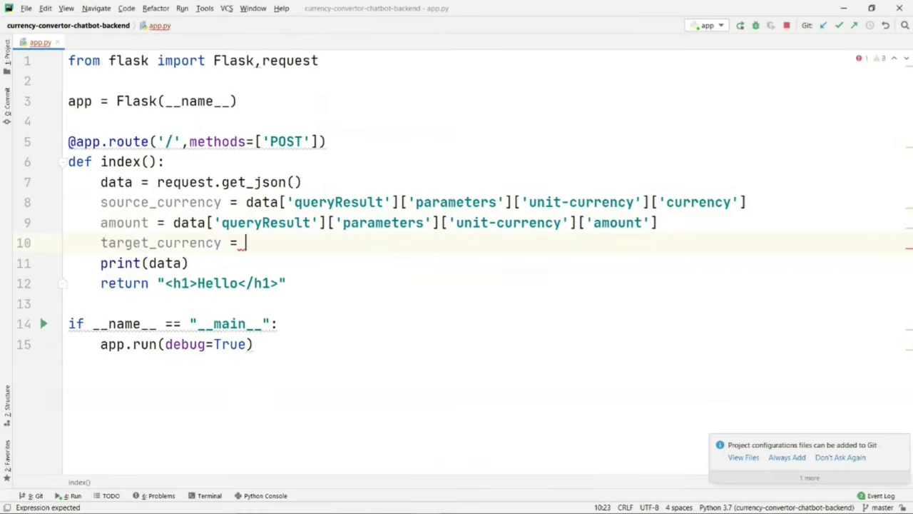
pyautogui.hotkey('ctrl', 'v')
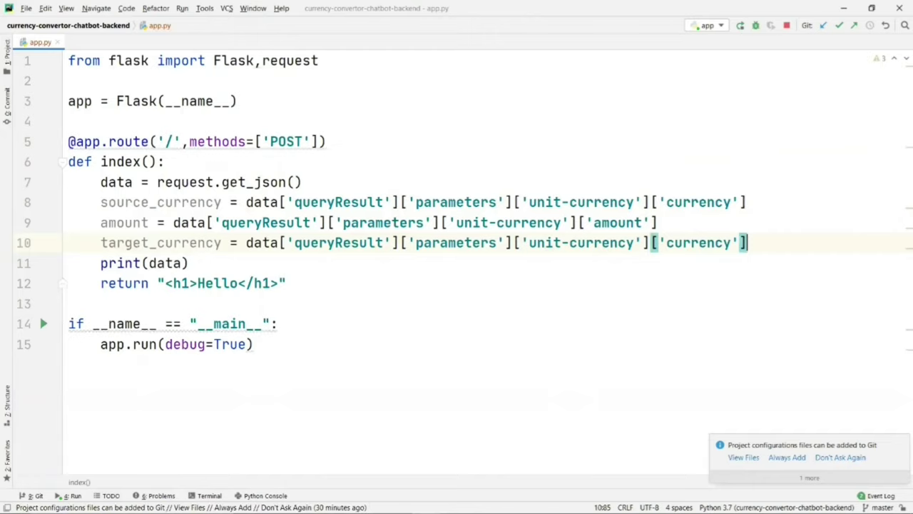
pyautogui.hotkey('alt', 'Tab')
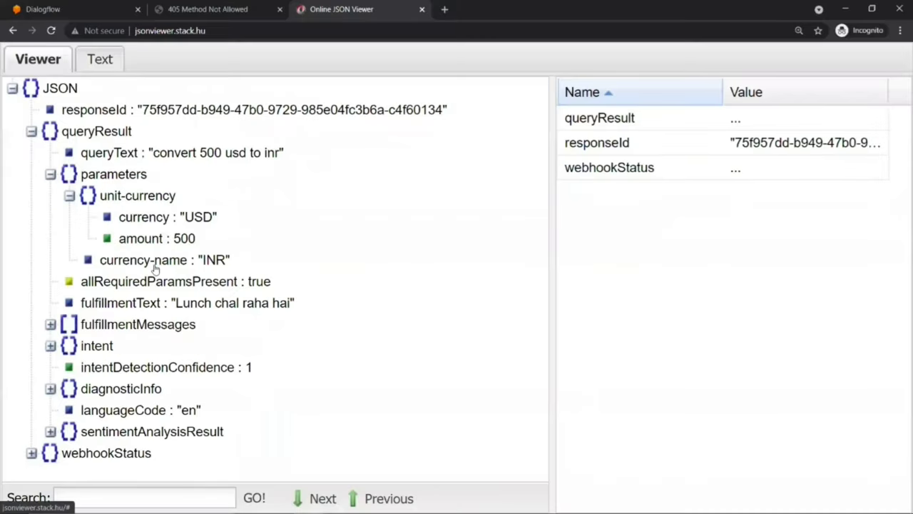
pyautogui.hotkey('alt', 'Tab')
pyautogui.moveTo(568, 244); pyautogui.dragTo(530, 243)
pyautogui.press('BackSpace')
pyautogui.press('Right')
pyautogui.press('Right')
pyautogui.press('Right')
pyautogui.press('Right')
pyautogui.press('Right')
pyautogui.press('Right')
pyautogui.press('Right')
pyautogui.press('Right')
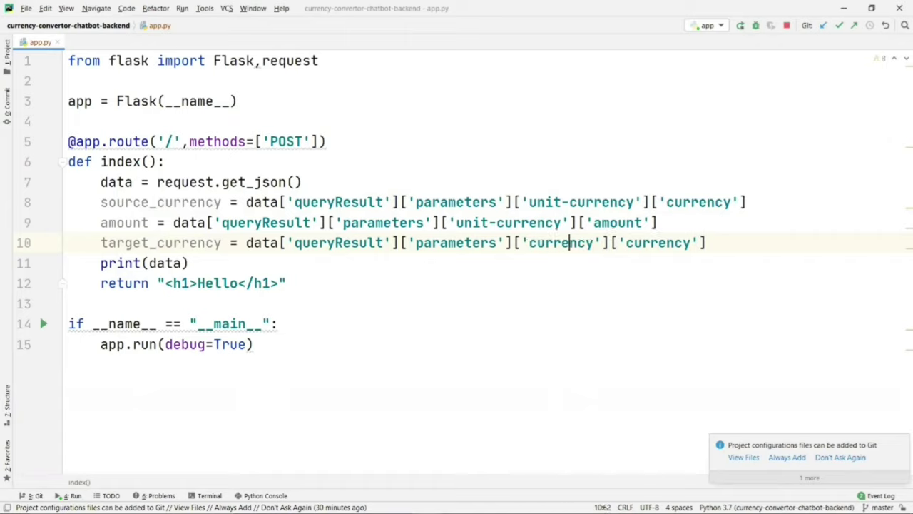
pyautogui.write('-name')
pyautogui.press('Right')
pyautogui.press('Delete')
pyautogui.press('Delete')
pyautogui.press('Delete')
pyautogui.press('Delete')
pyautogui.press('Delete')
pyautogui.press('Delete')
pyautogui.press('Delete')
pyautogui.press('Delete')
pyautogui.press('Delete')
pyautogui.press('Delete')
pyautogui.press('Delete')
pyautogui.press('Delete')
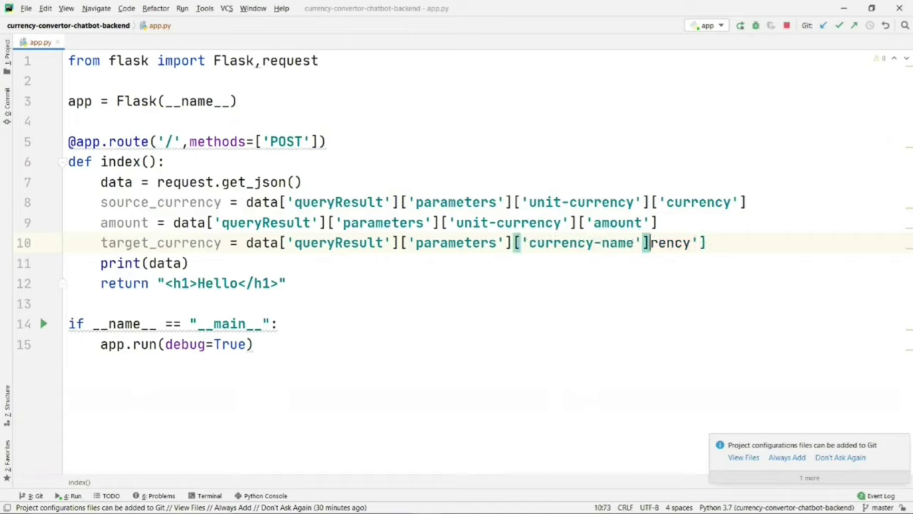
pyautogui.press('Delete')
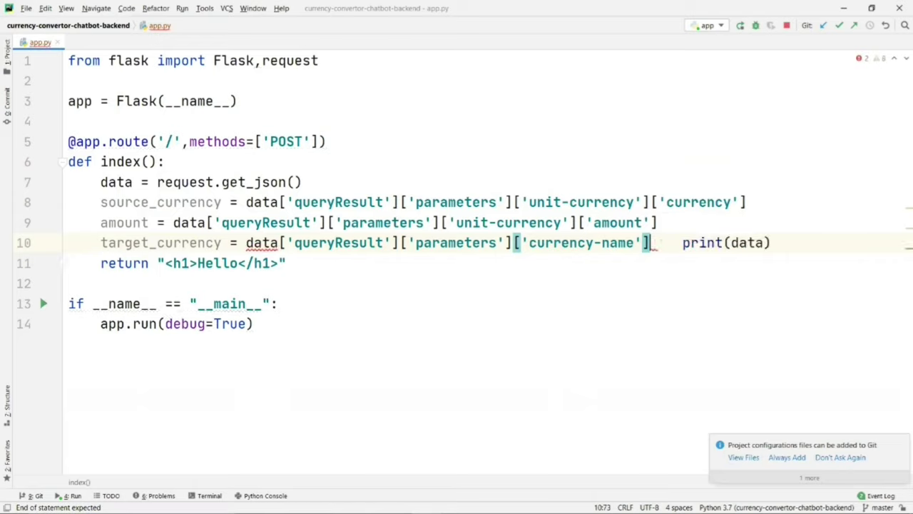
pyautogui.hotkey('ctrl', 'z')
# Step: Delete print(data) and return str(source_currency) + " " + str(amount) + " " + str(target_currency)
pyautogui.moveTo(188, 263); pyautogui.dragTo(651, 243)
pyautogui.press('Delete')
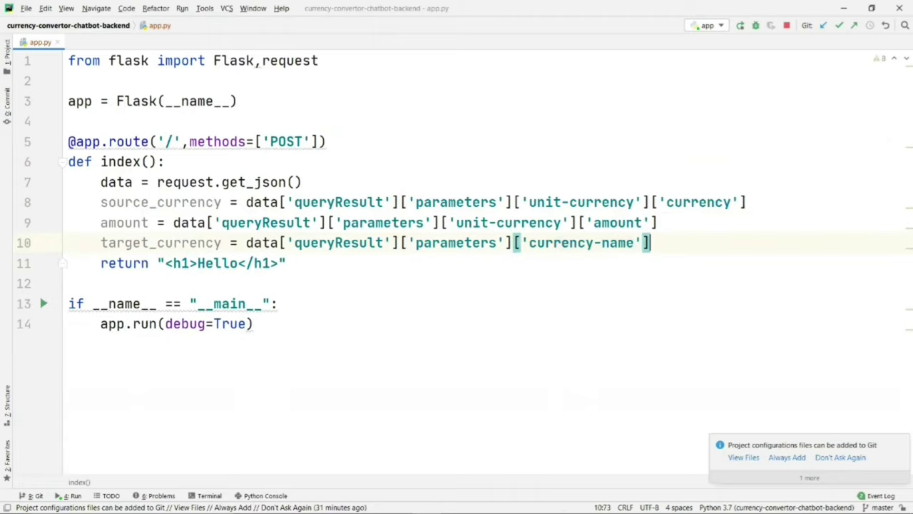
pyautogui.moveTo(158, 263); pyautogui.dragTo(291, 263)
pyautogui.write('str(')
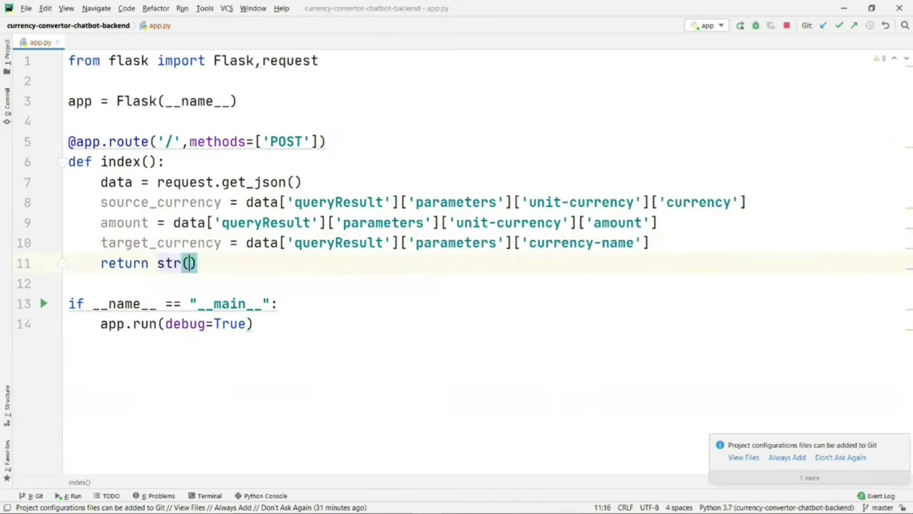
pyautogui.write('source_currency')
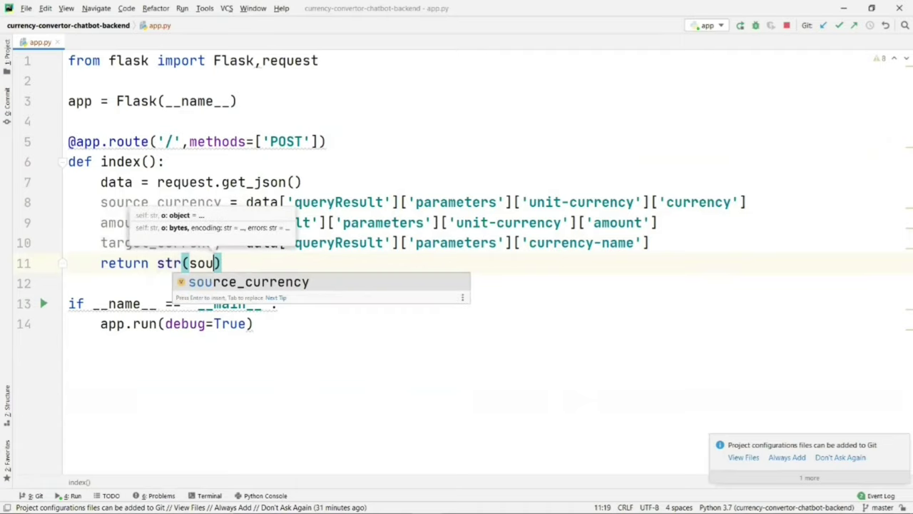
pyautogui.write(') + ')
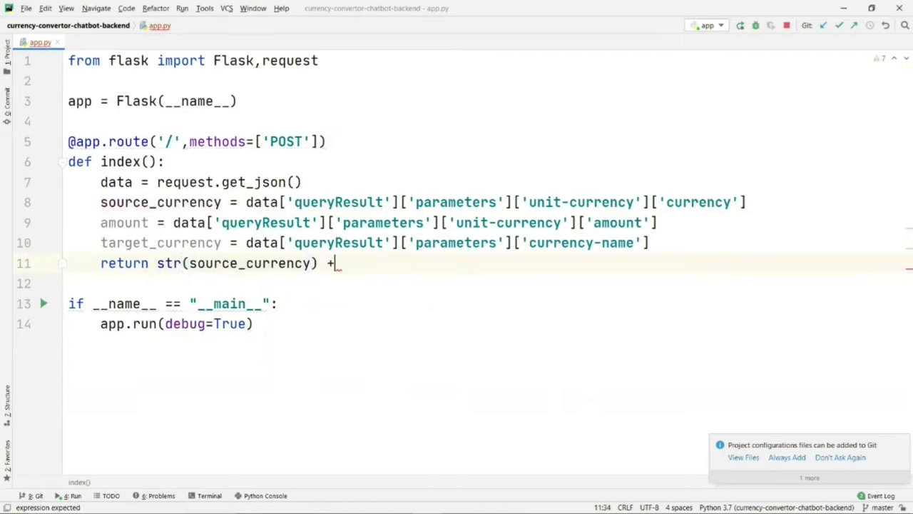
pyautogui.write('" " + ')
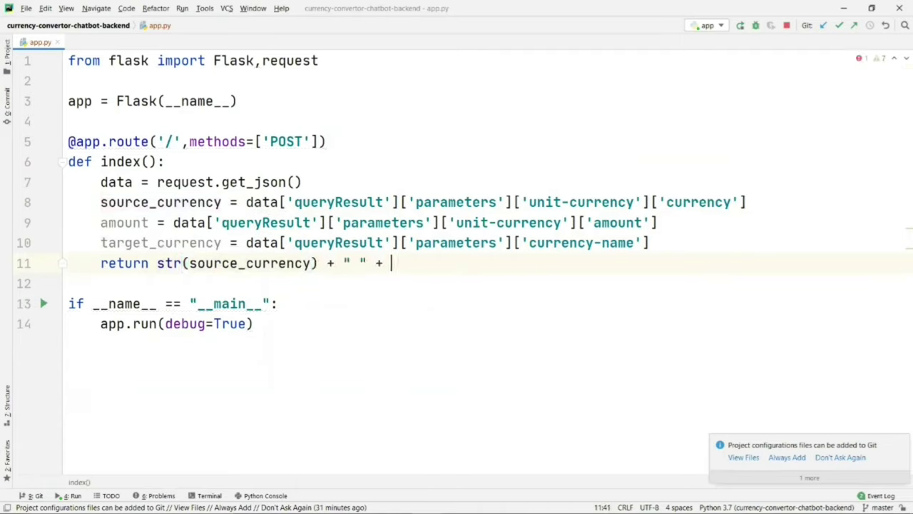
pyautogui.write('str(amou')
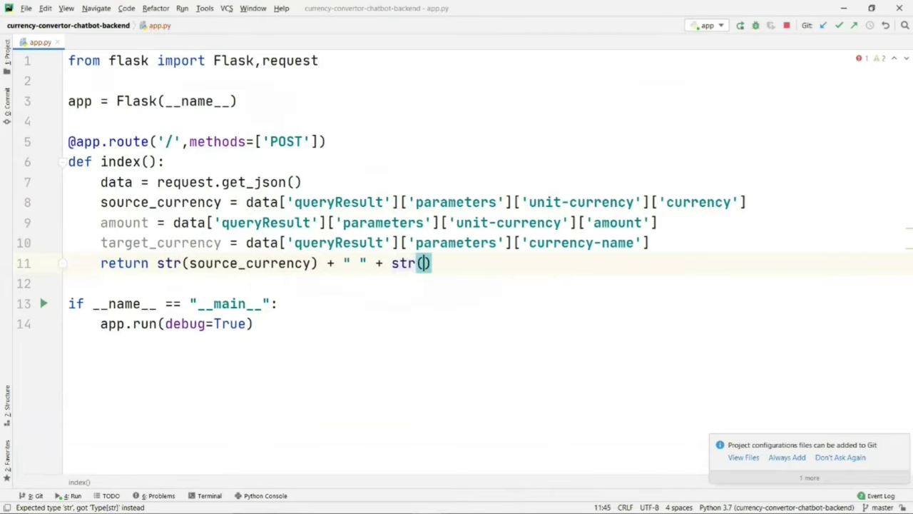
pyautogui.write('nt) + "')
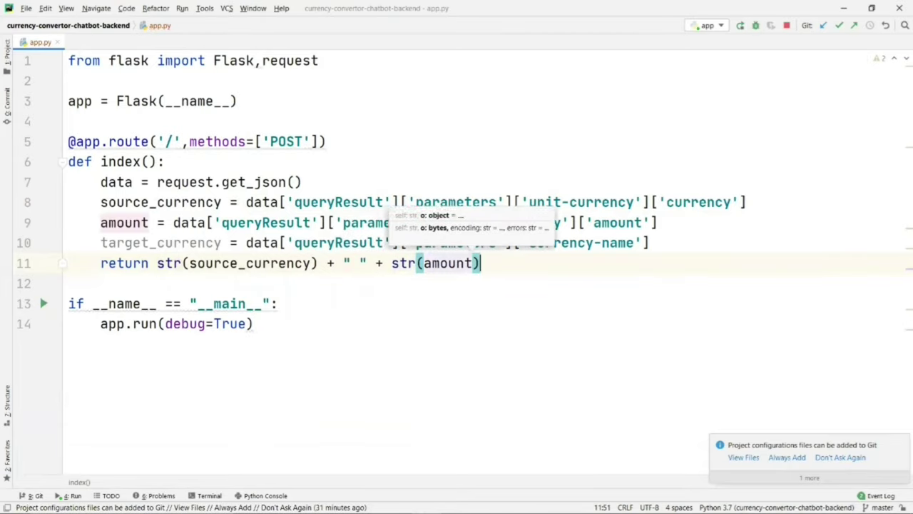
pyautogui.write(' " + str')
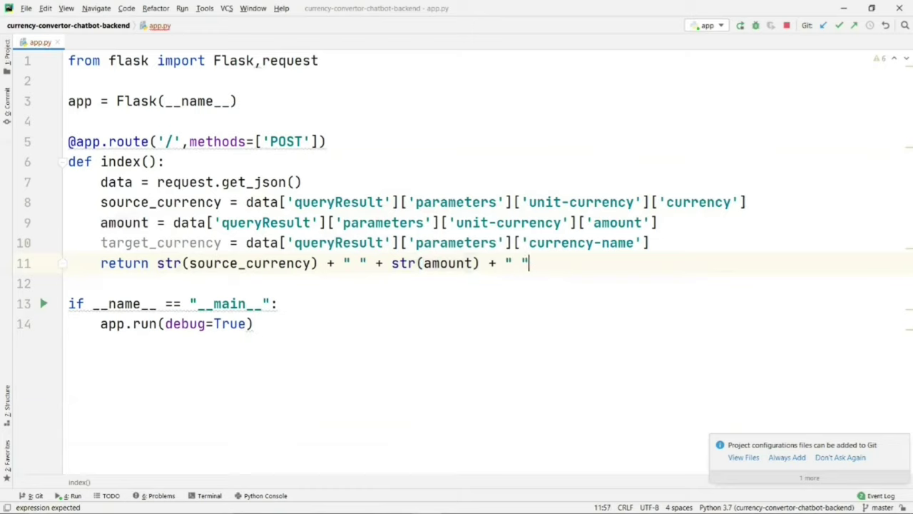
pyautogui.press('Escape')
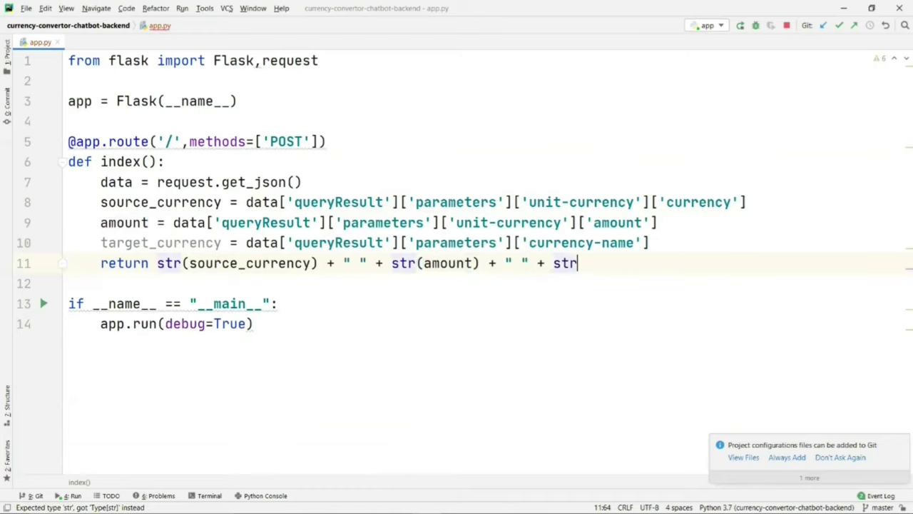
pyautogui.write('(ta')
pyautogui.press('Return')
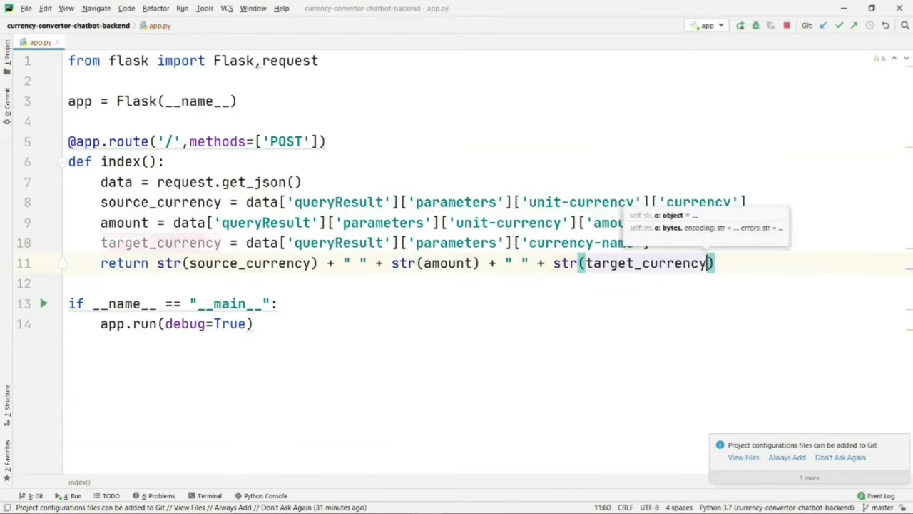
pyautogui.write(')')
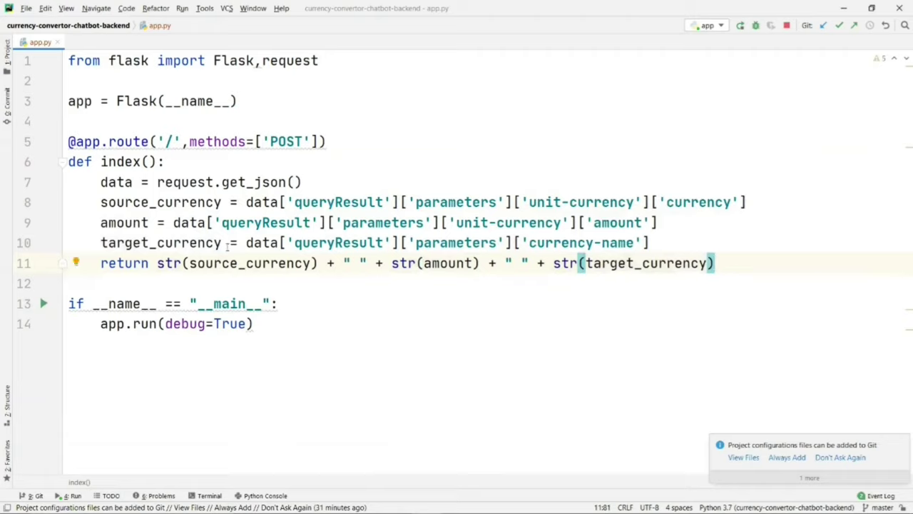
pyautogui.moveTo(111, 262)
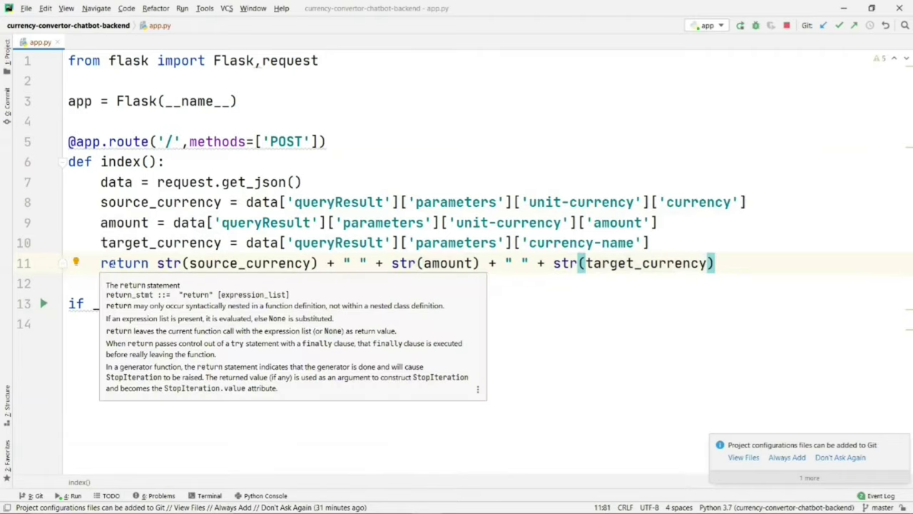
pyautogui.click(225, 223)
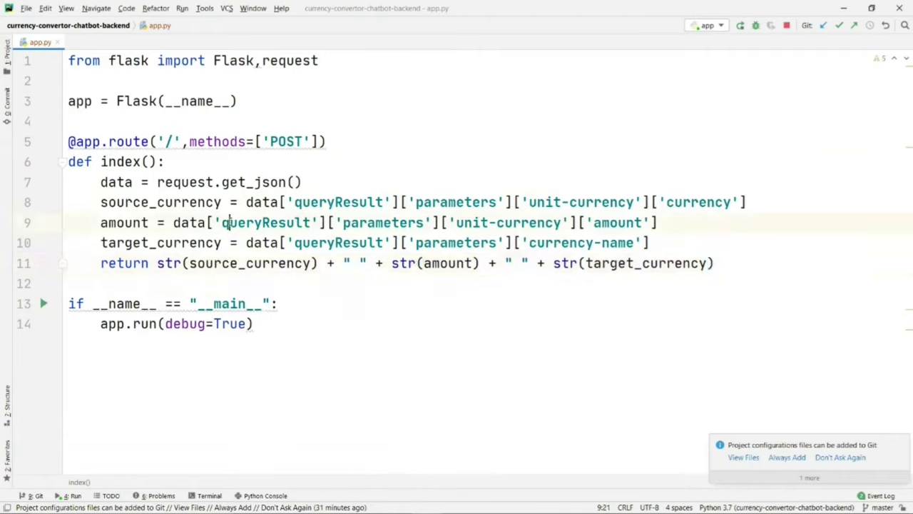
pyautogui.hotkey('alt', 'Tab')
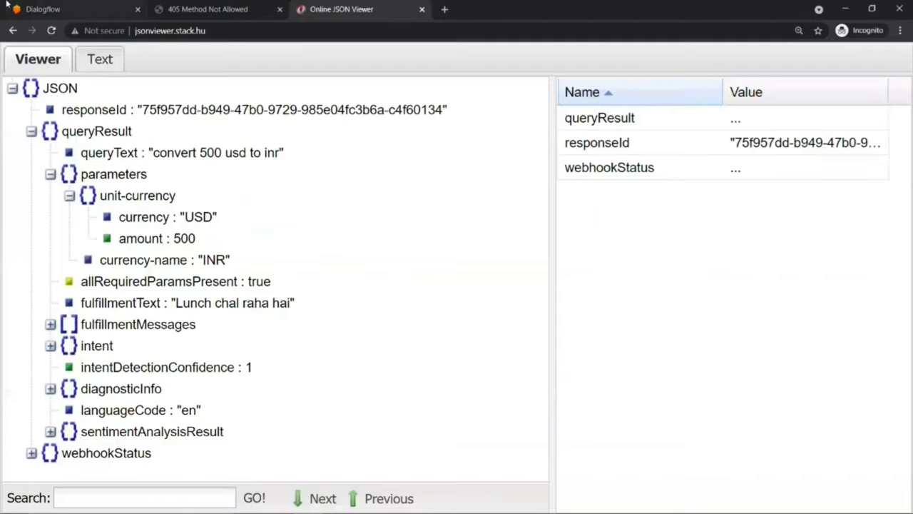
# Step: Close Diagnostic info and send the test query '500 pounds to inr' to the agent
pyautogui.click(60, 7)
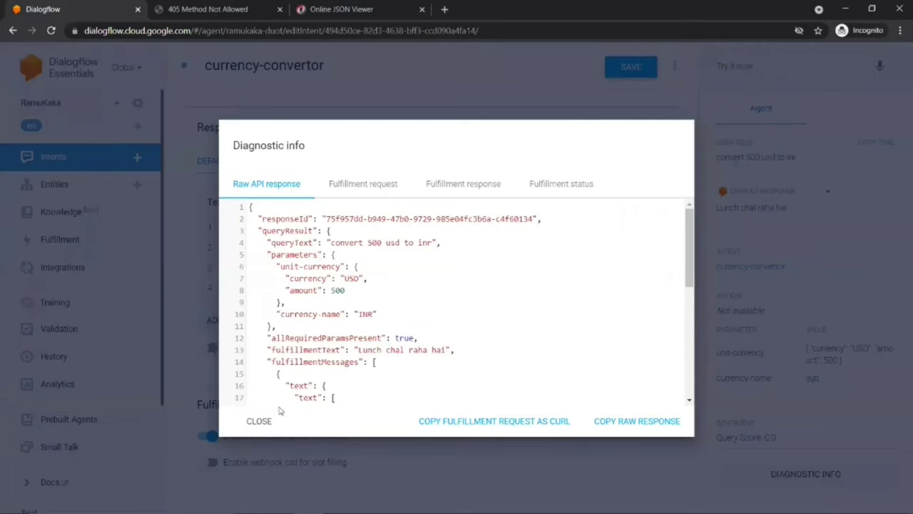
pyautogui.click(261, 420)
pyautogui.click(742, 65)
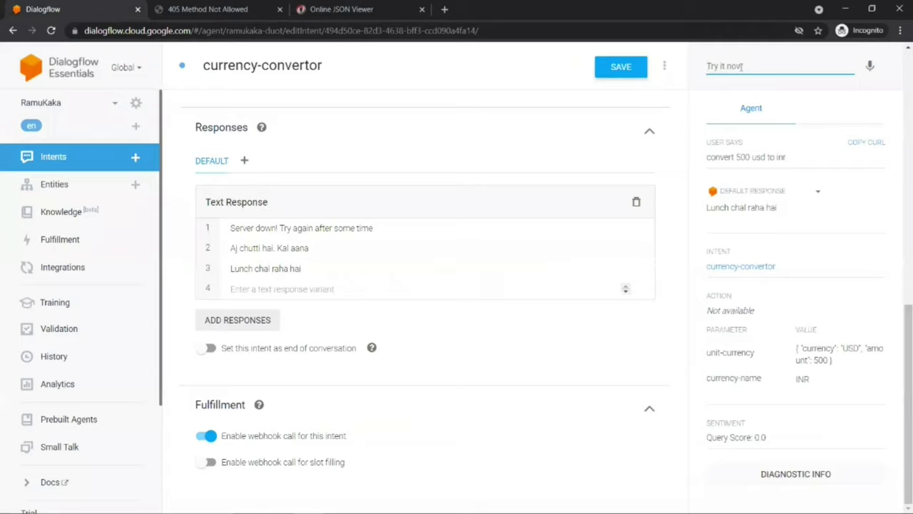
pyautogui.write('500')
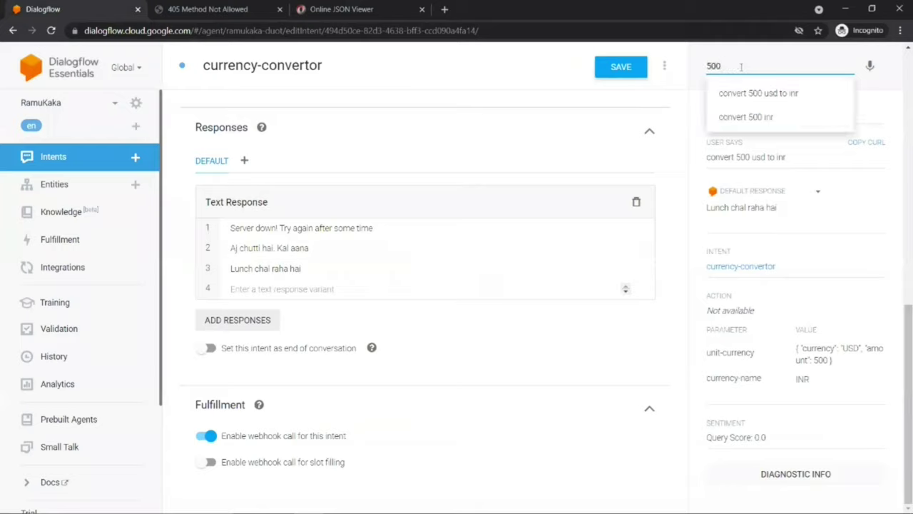
pyautogui.write(' p')
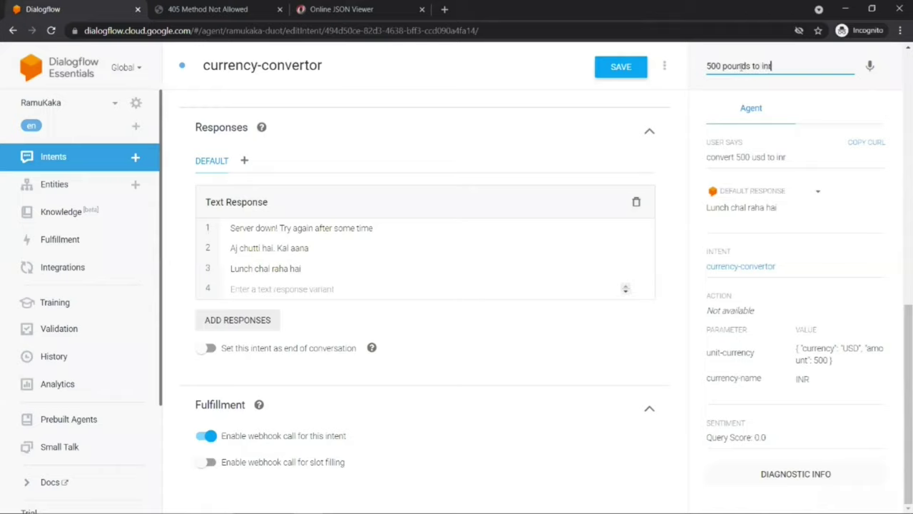
pyautogui.write('ounds to inr')
pyautogui.press('Return')
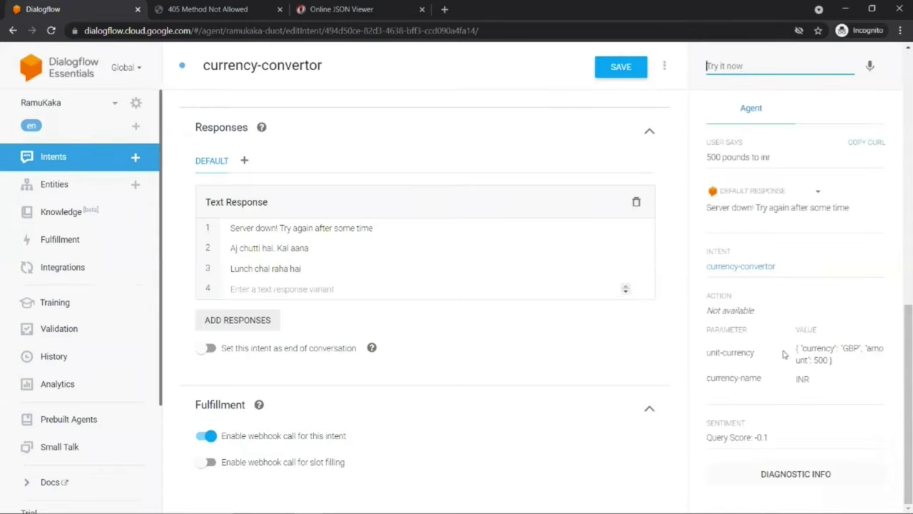
# Step: Check the 405 Method Not Allowed tab, then return to app.py in PyCharm
pyautogui.press('Down')
pyautogui.hotkey('alt', 'Tab')
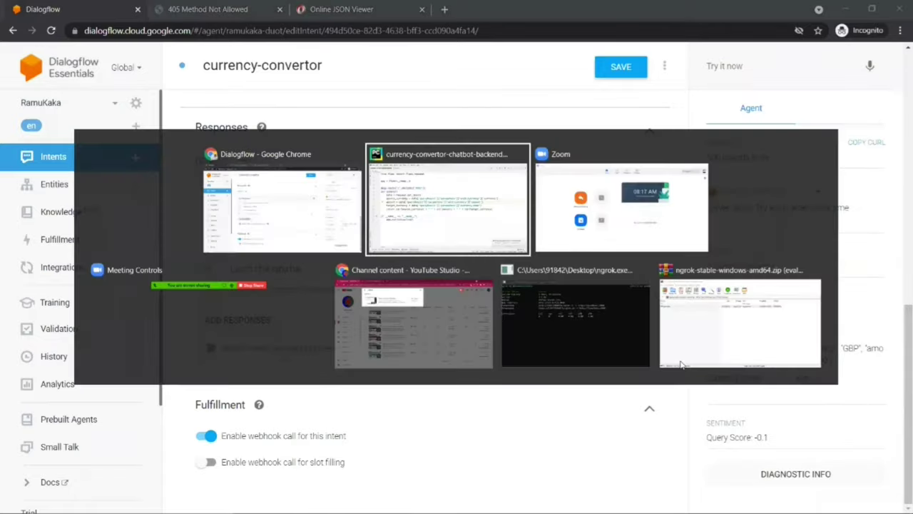
pyautogui.hotkey('alt', 'Tab')
pyautogui.click(247, 5)
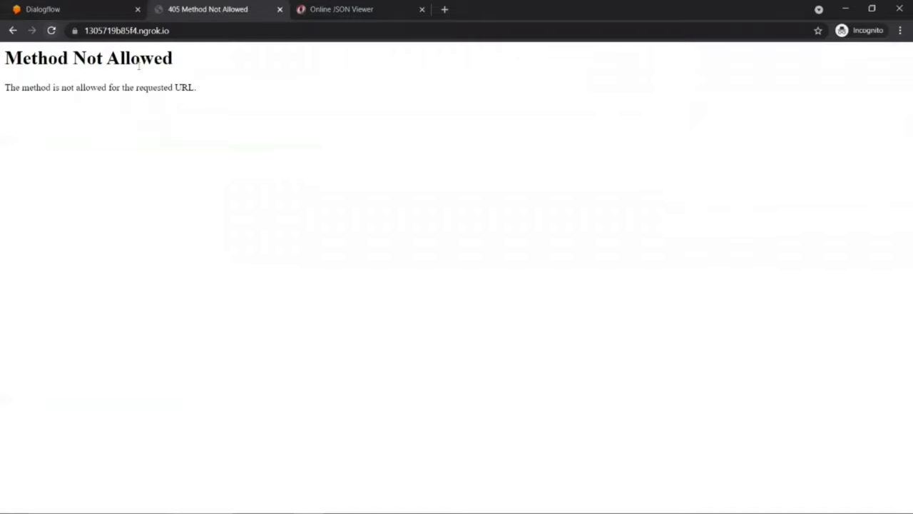
pyautogui.hotkey('alt', 'Tab')
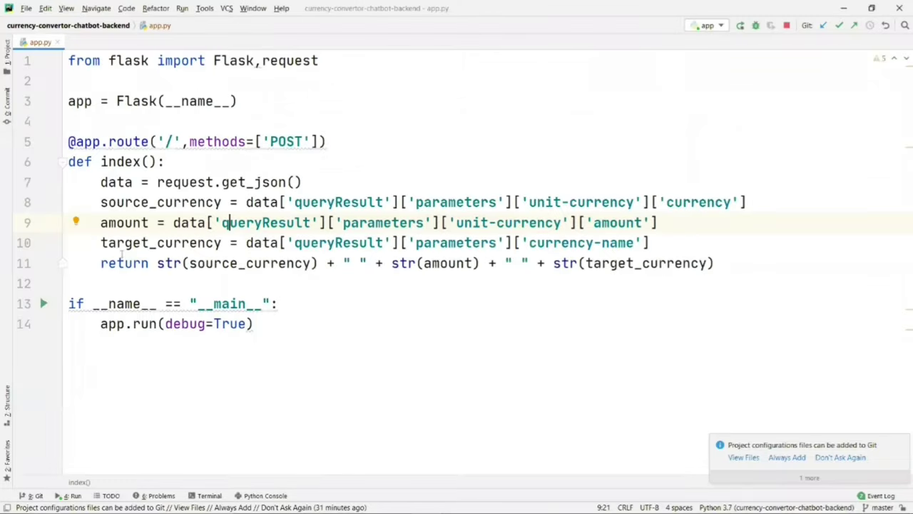
# Step: Change the return to "Hello" and add print(source_currency) above it
pyautogui.moveTo(157, 264); pyautogui.dragTo(715, 268)
pyautogui.write('"Hello')
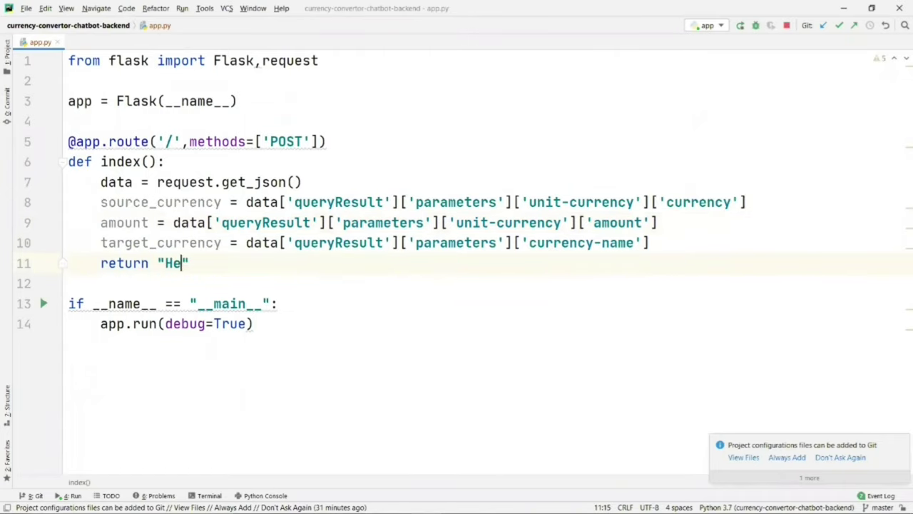
pyautogui.click(674, 241)
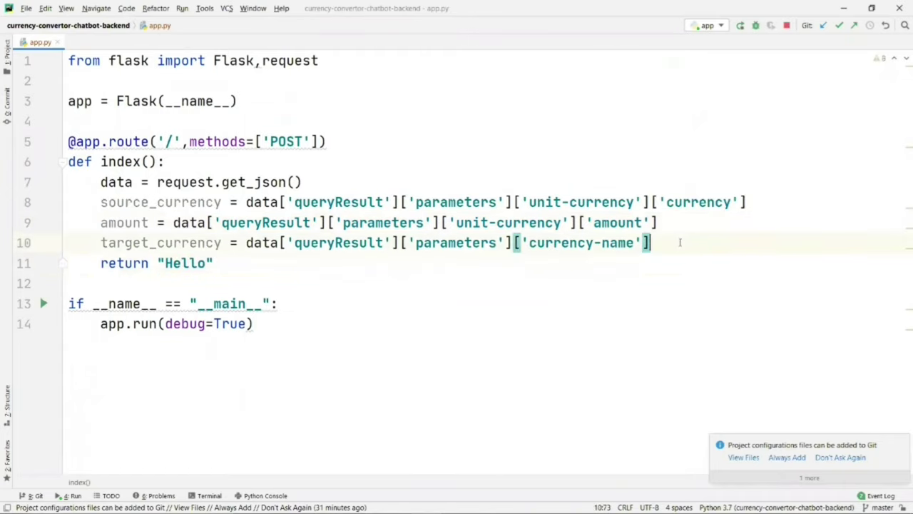
pyautogui.press('Return')
pyautogui.press('Return')
pyautogui.write('print(')
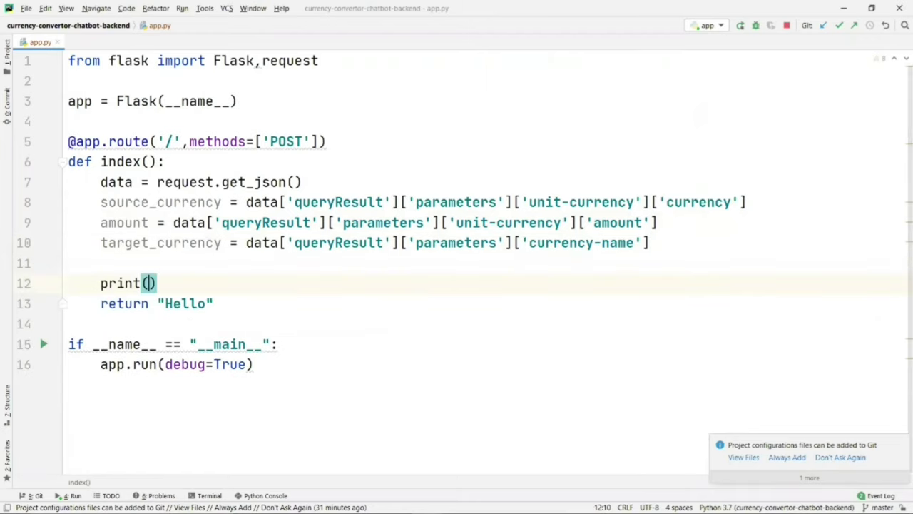
pyautogui.write('sou')
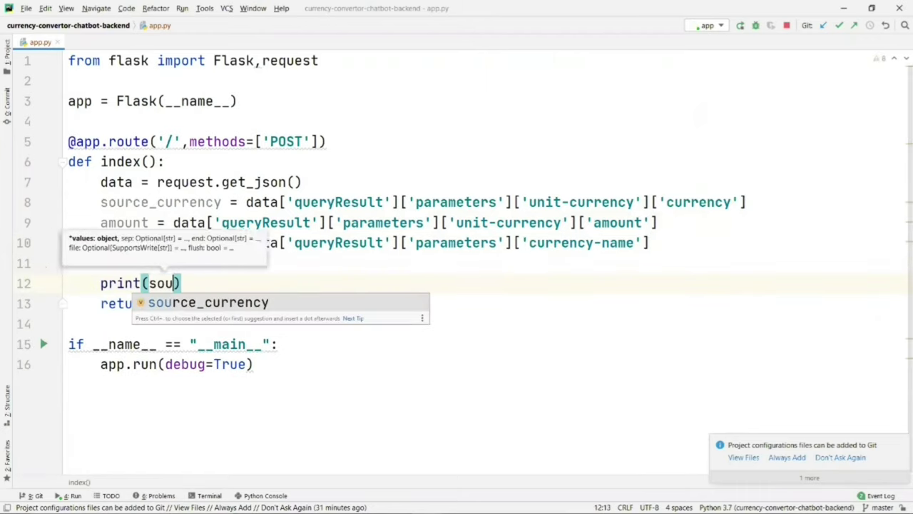
pyautogui.press('Return')
pyautogui.press('End')
# Step: Add print(amount) and print(target_currency) lines below print(source_currency)
pyautogui.press('Return')
pyautogui.write('print(am')
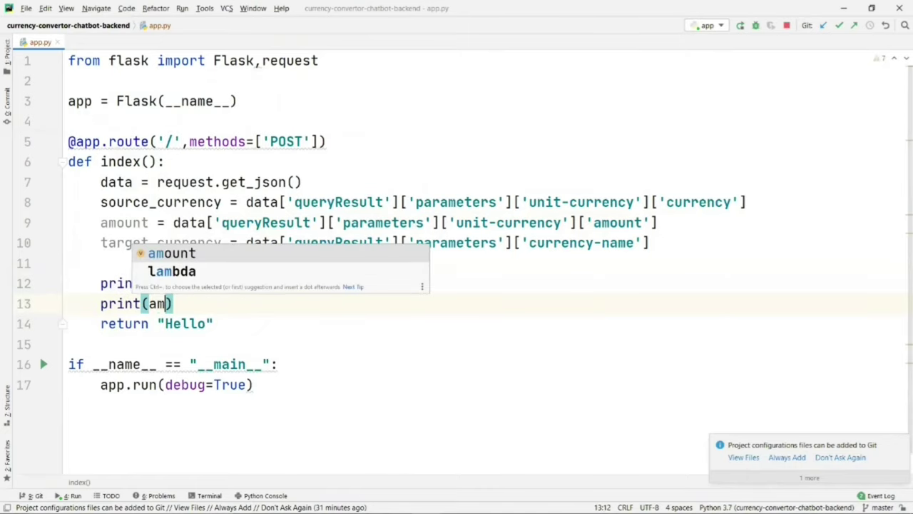
pyautogui.press('Return')
pyautogui.press('End')
pyautogui.press('Return')
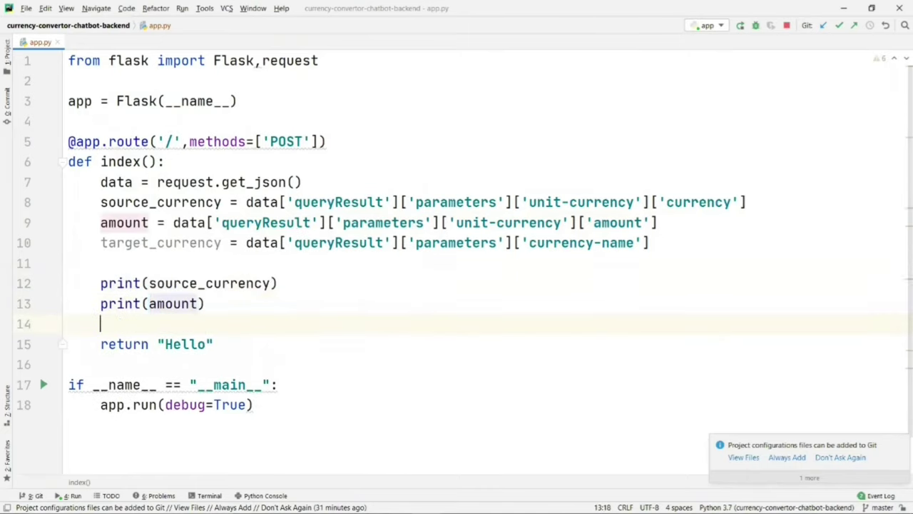
pyautogui.write('print')
pyautogui.press('Return')
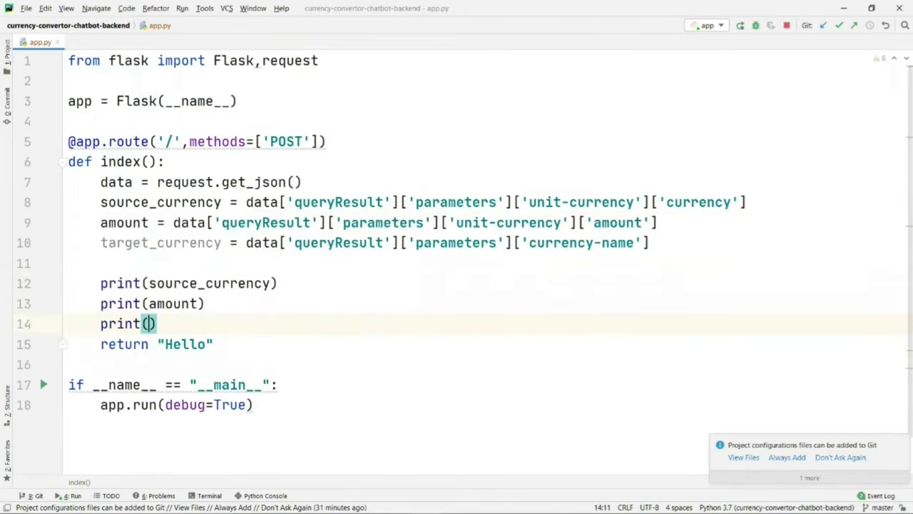
pyautogui.write('tar')
pyautogui.press('Return')
pyautogui.press('End')
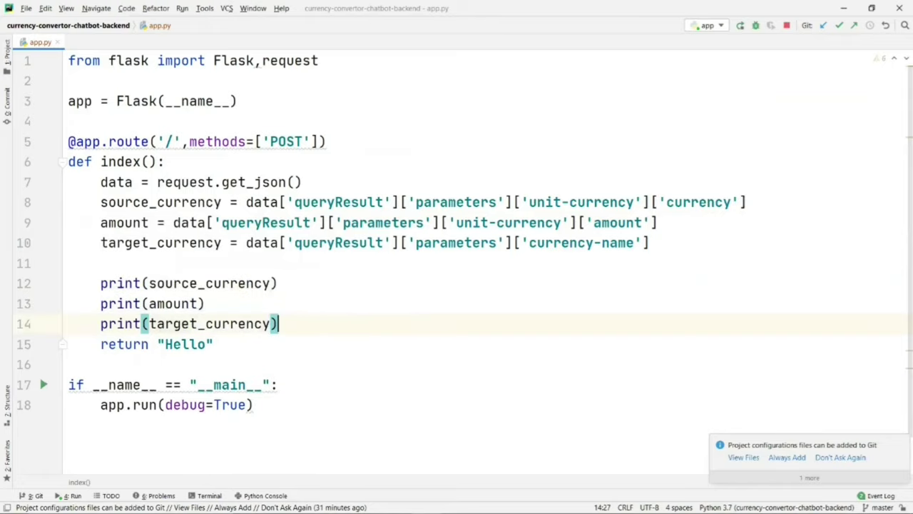
pyautogui.click(279, 306)
# Step: Resend '500 pounds to inr' from the suggestions, getting the reply 'Aj chutti hai. Kal aana'
pyautogui.hotkey('alt', 'Tab')
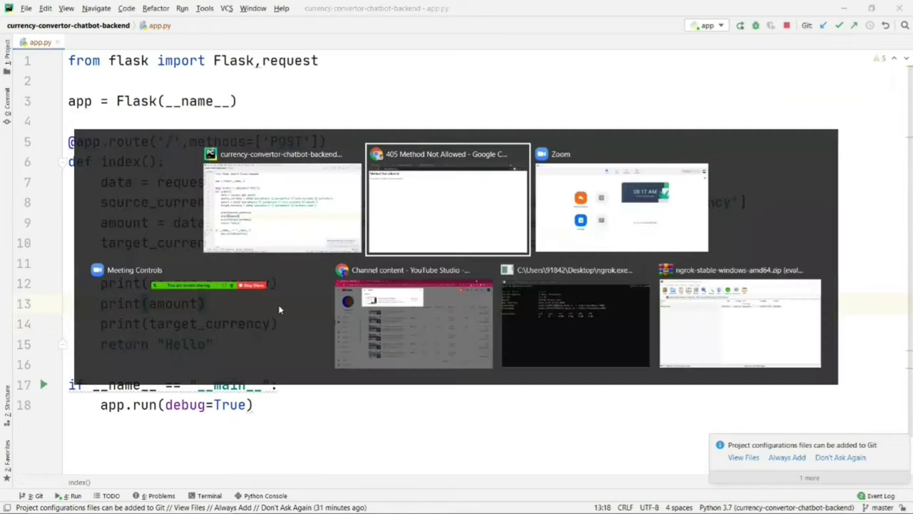
pyautogui.click(50, 7)
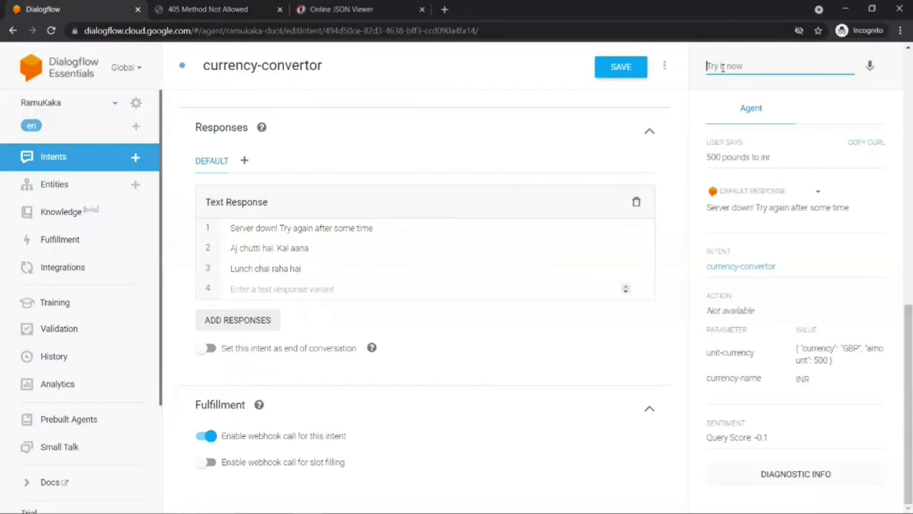
pyautogui.write('500')
pyautogui.press('Down')
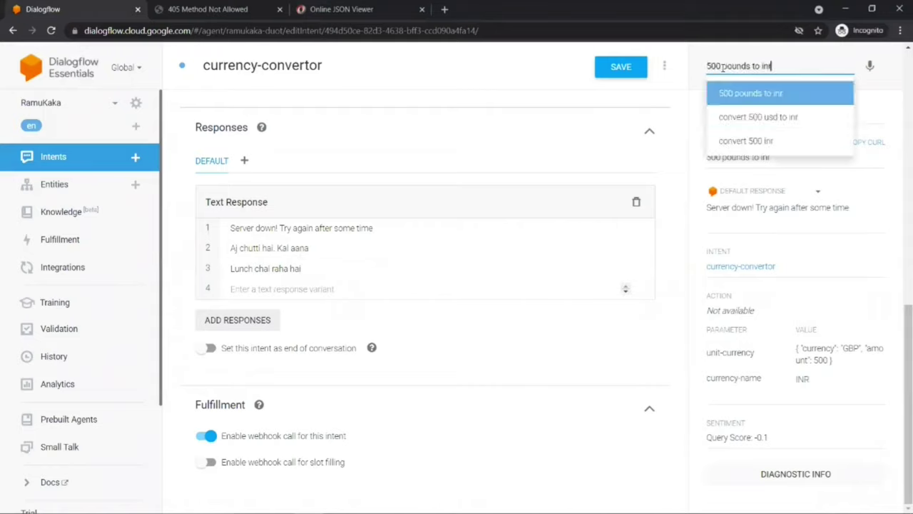
pyautogui.press('Return')
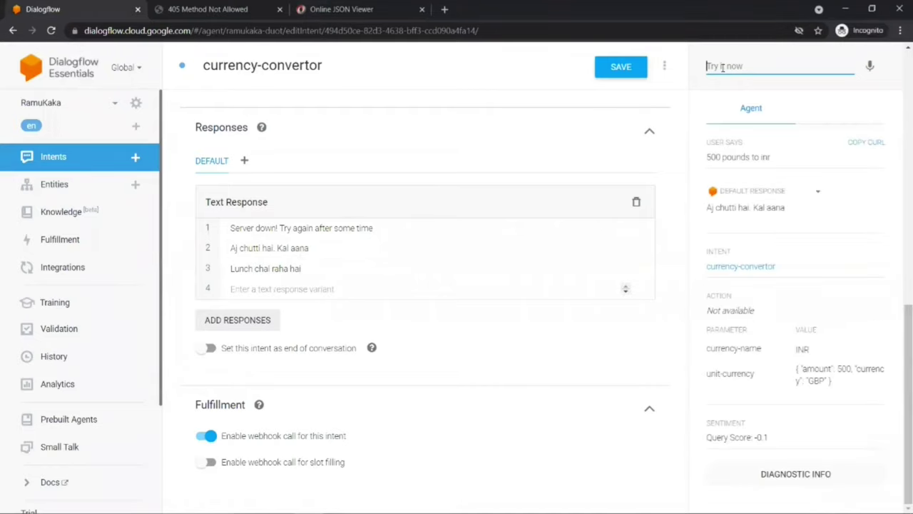
pyautogui.hotkey('alt', 'Tab')
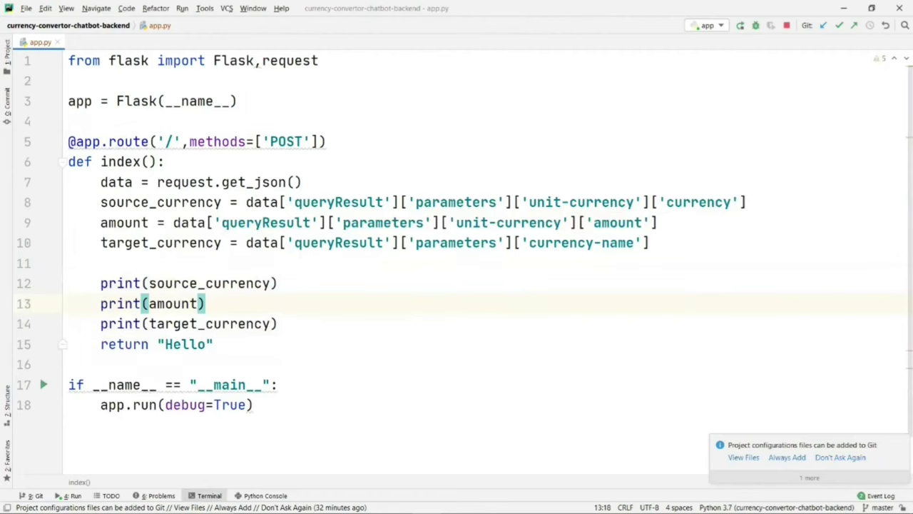
# Step: Scroll PyCharm's run console to the latest request and highlight the printed GBP, 500.0 and INR
pyautogui.click(74, 496)
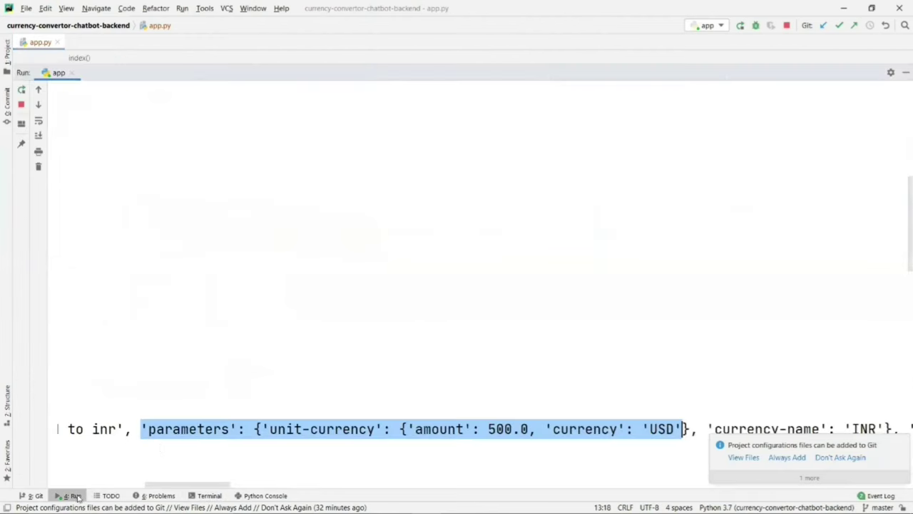
pyautogui.scroll(-5, 285, 336)
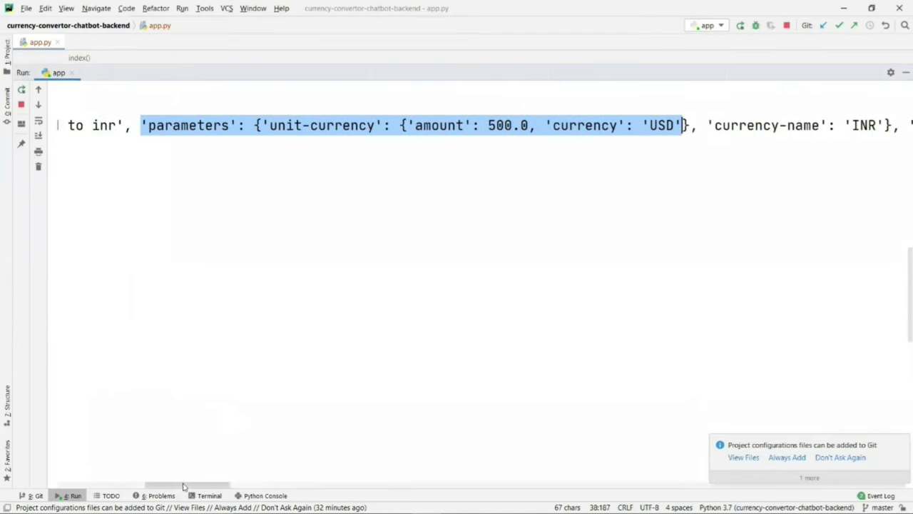
pyautogui.moveTo(184, 484); pyautogui.dragTo(98, 484)
pyautogui.scroll(-5, 486, 286)
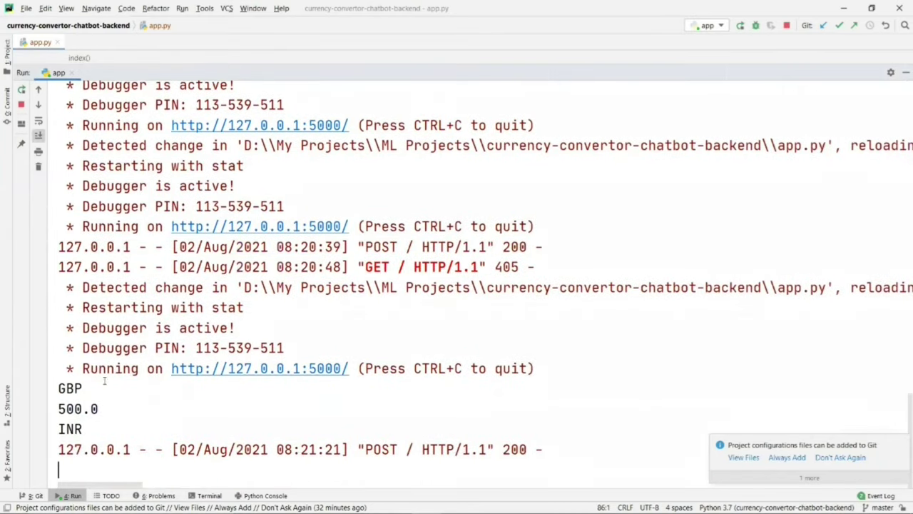
pyautogui.moveTo(60, 387); pyautogui.dragTo(83, 429)
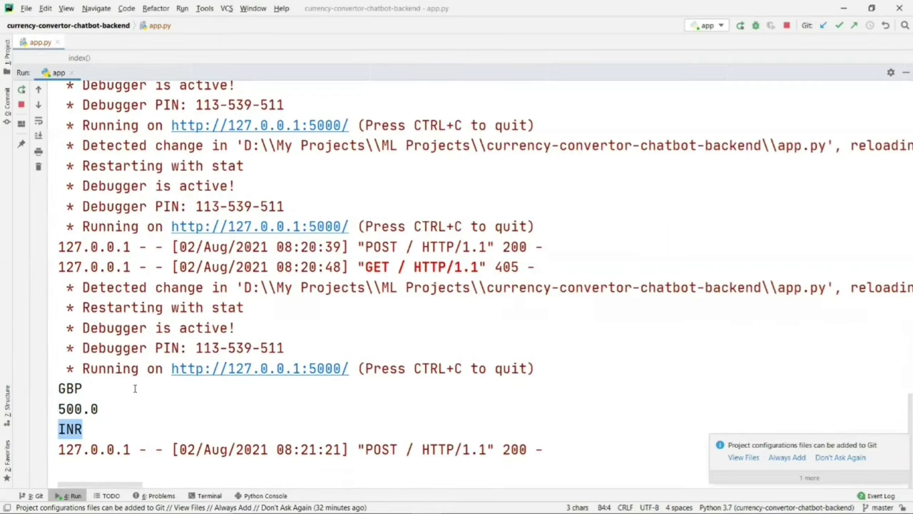
pyautogui.hotkey('alt', 'Tab')
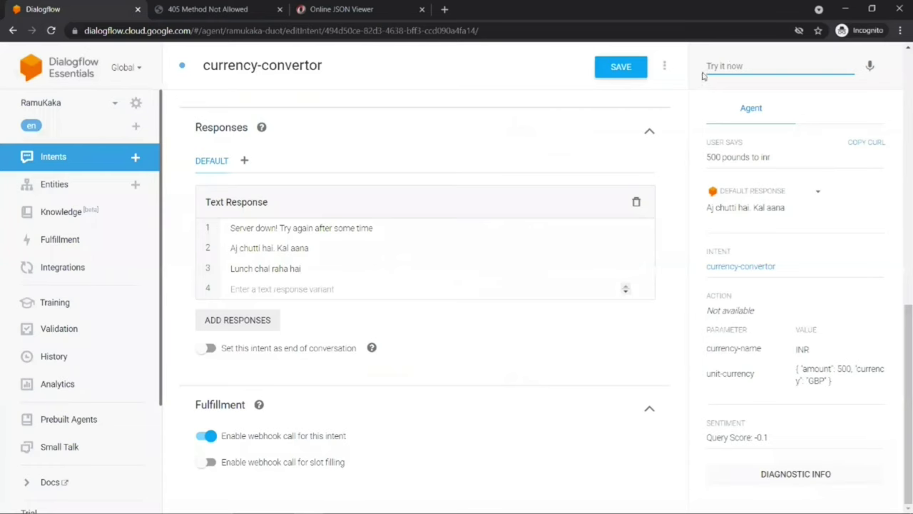
# Step: Send 'convert 200 usd to pounds', matching 200 USD with currency-name GBP
pyautogui.write('convert')
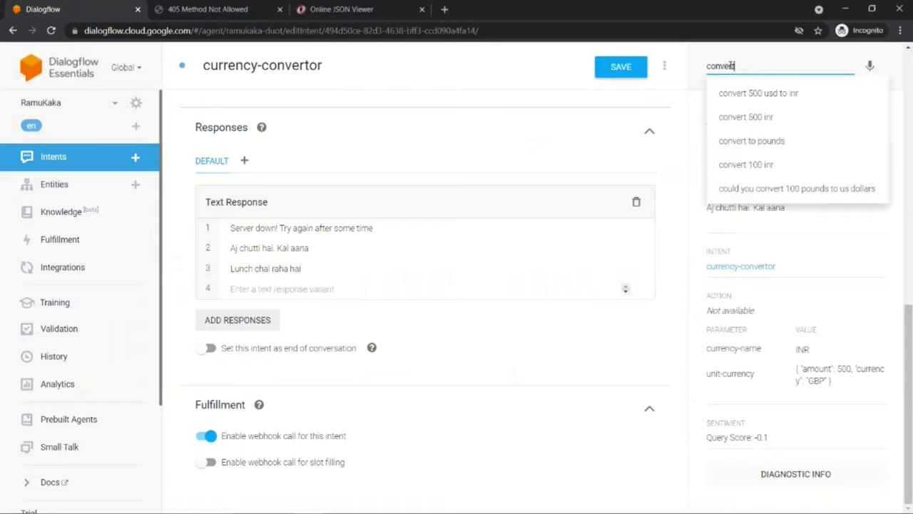
pyautogui.write(' 200 usd to')
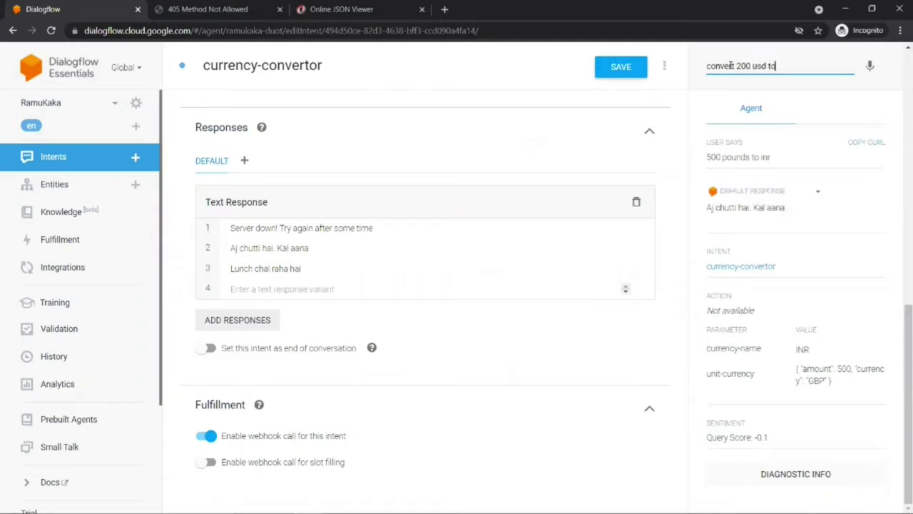
pyautogui.write(' pounds')
pyautogui.press('Return')
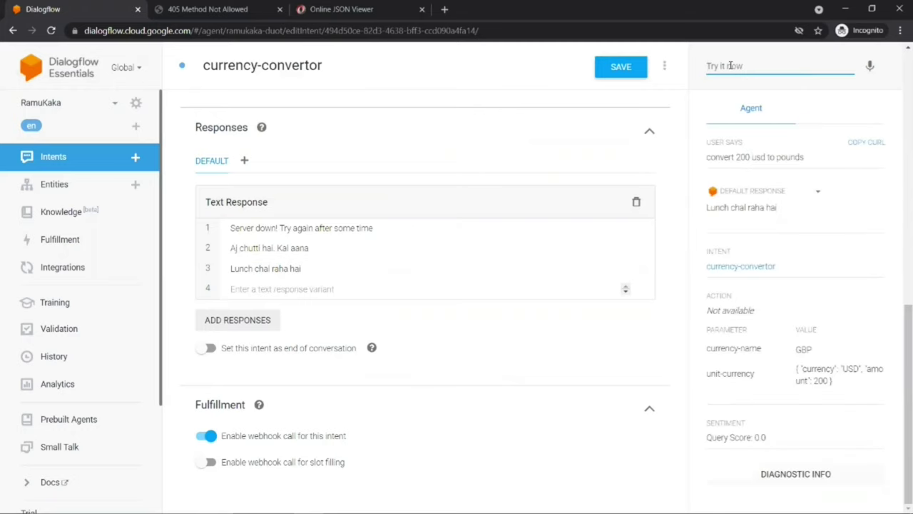
# Step: Highlight the printed USD, 200.0 and GBP lines in PyCharm's run console
pyautogui.hotkey('alt', 'Tab')
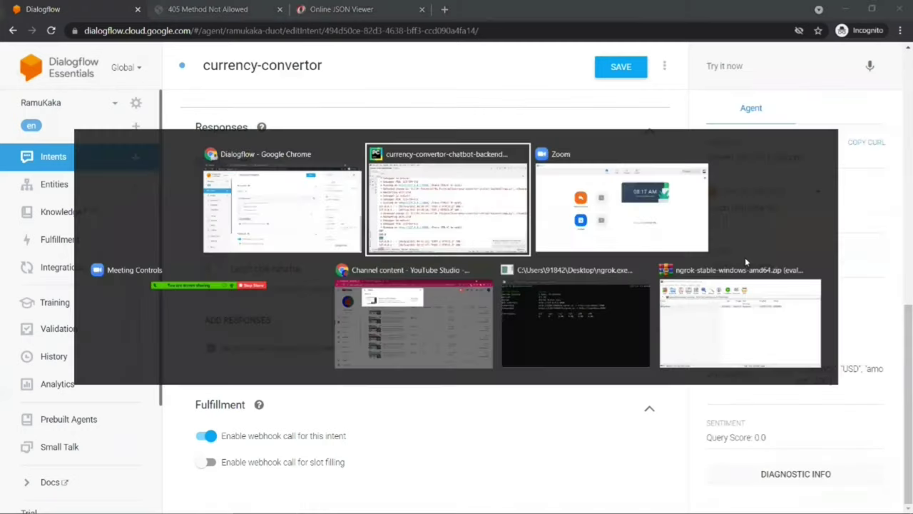
pyautogui.moveTo(58, 409); pyautogui.dragTo(104, 442)
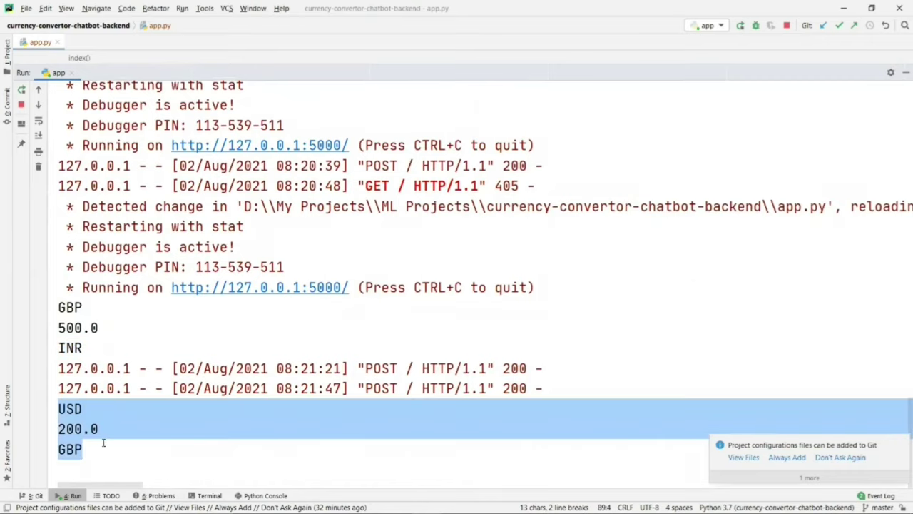
pyautogui.hotkey('alt', 'Tab')
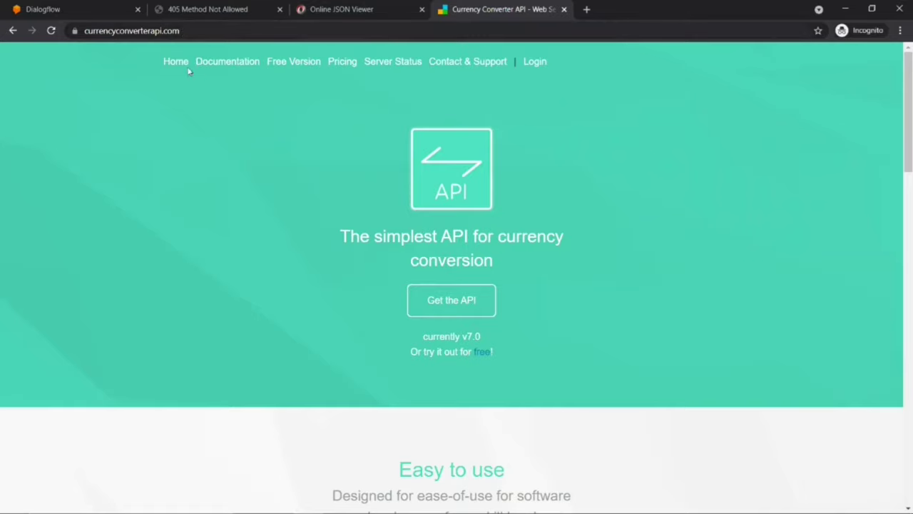
# Step: Look over the API pricing page, then return to the home page
pyautogui.click(446, 297)
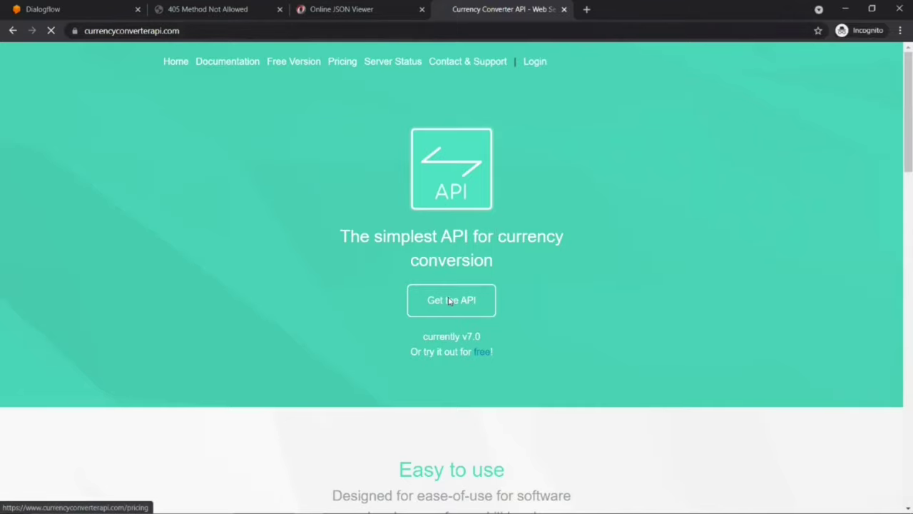
pyautogui.scroll(-5, 299, 230)
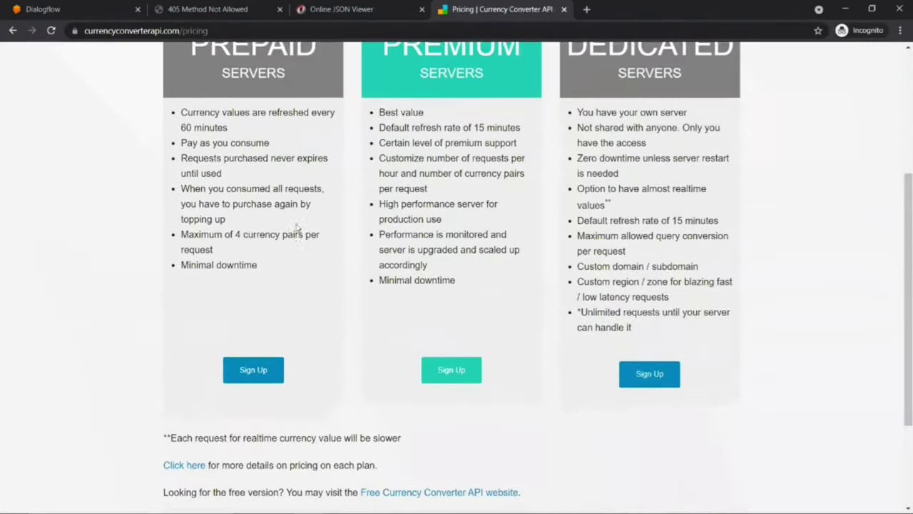
pyautogui.scroll(5, 299, 228)
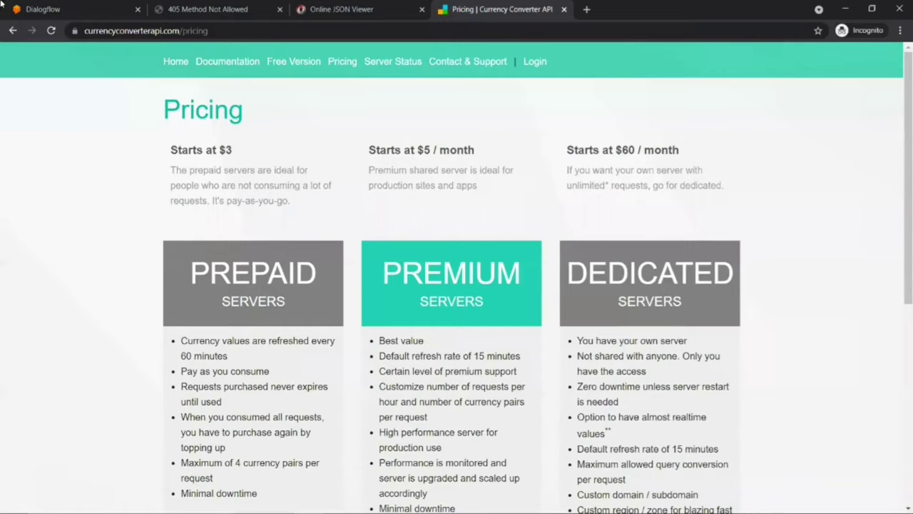
pyautogui.click(13, 30)
# Step: Check the Login page and pricing plans, then go to the Free Currency Converter API site
pyautogui.click(534, 62)
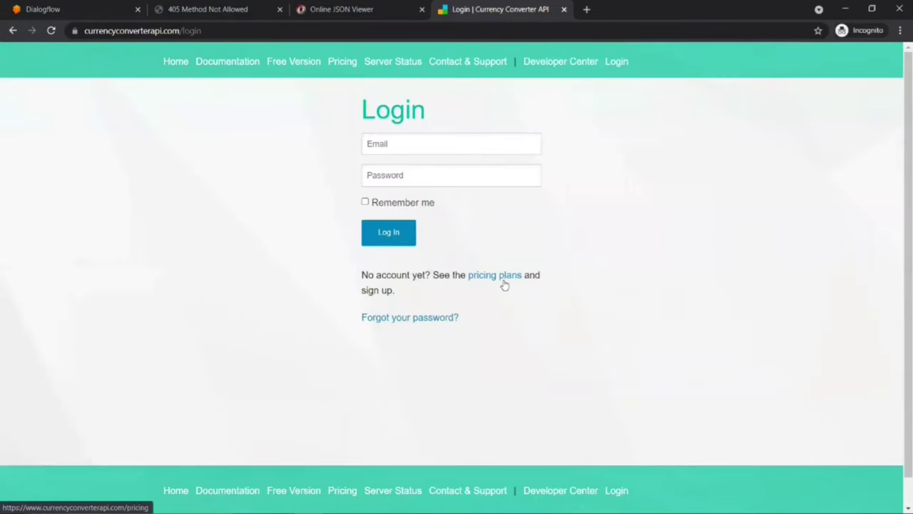
pyautogui.click(503, 278)
pyautogui.scroll(-5, 503, 280)
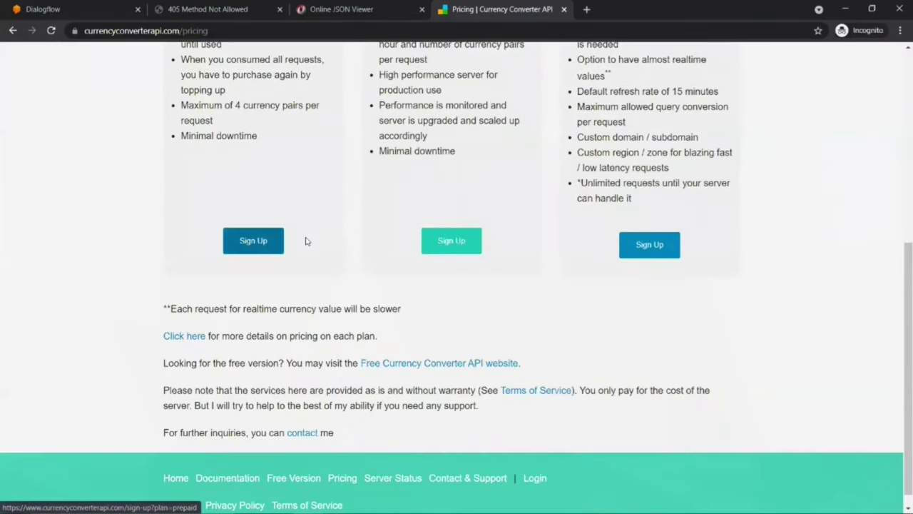
pyautogui.click(408, 367)
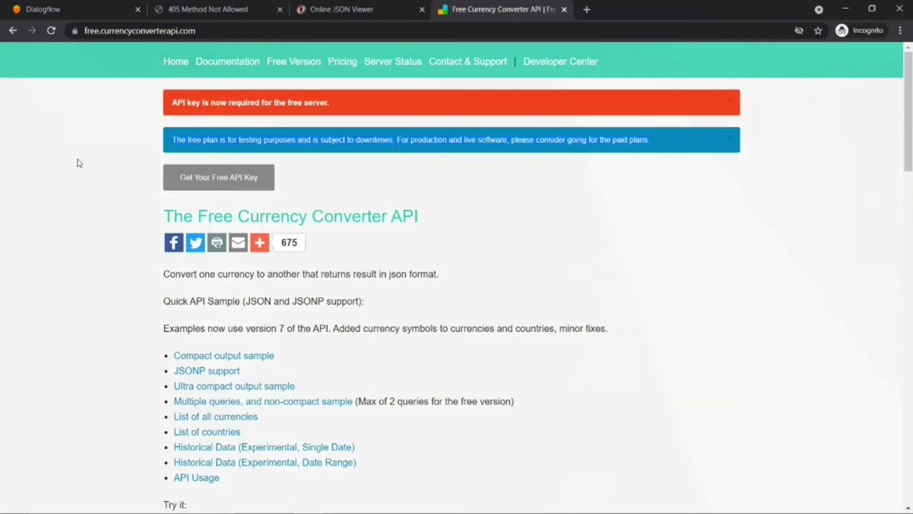
# Step: Request a free Currency Converter API key with the saved e-mail address and reCAPTCHA
pyautogui.click(212, 180)
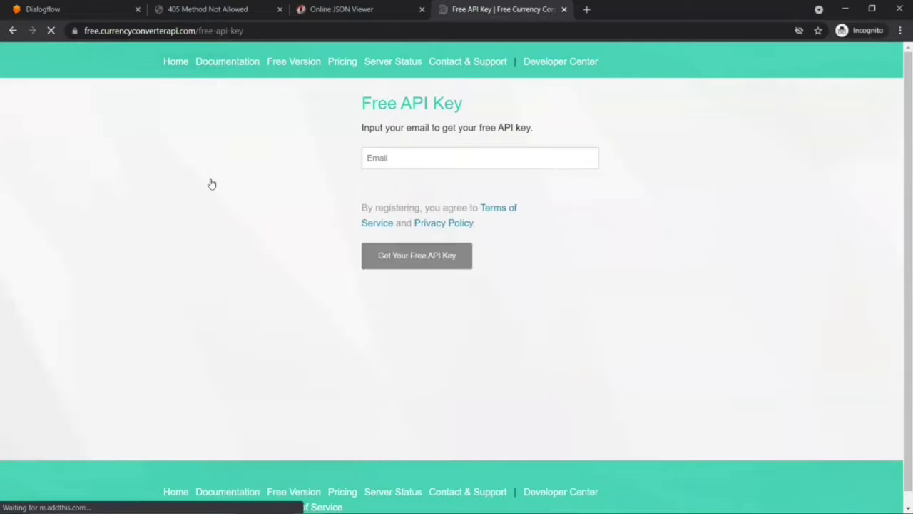
pyautogui.click(382, 157)
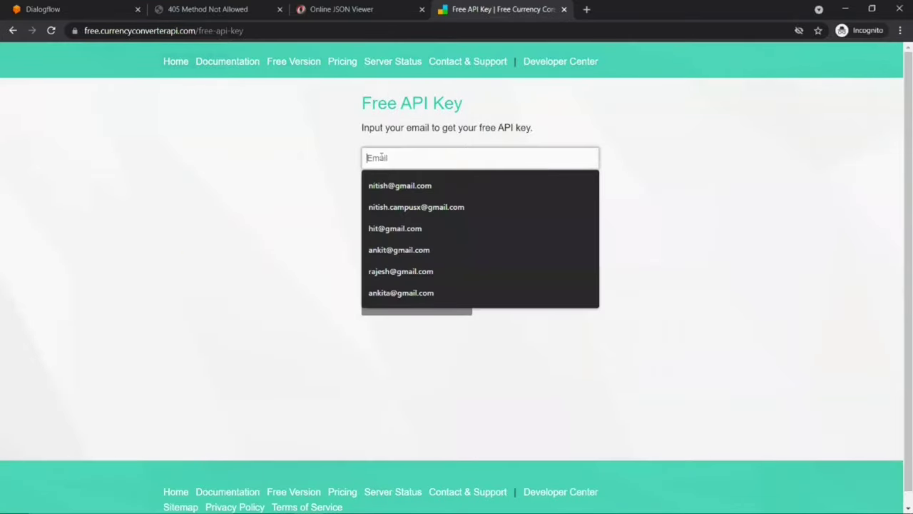
pyautogui.click(386, 206)
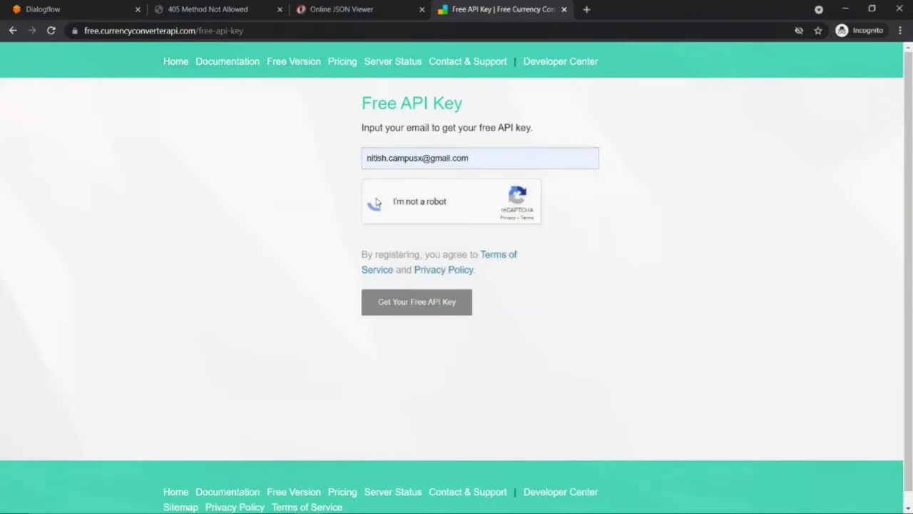
pyautogui.click(403, 305)
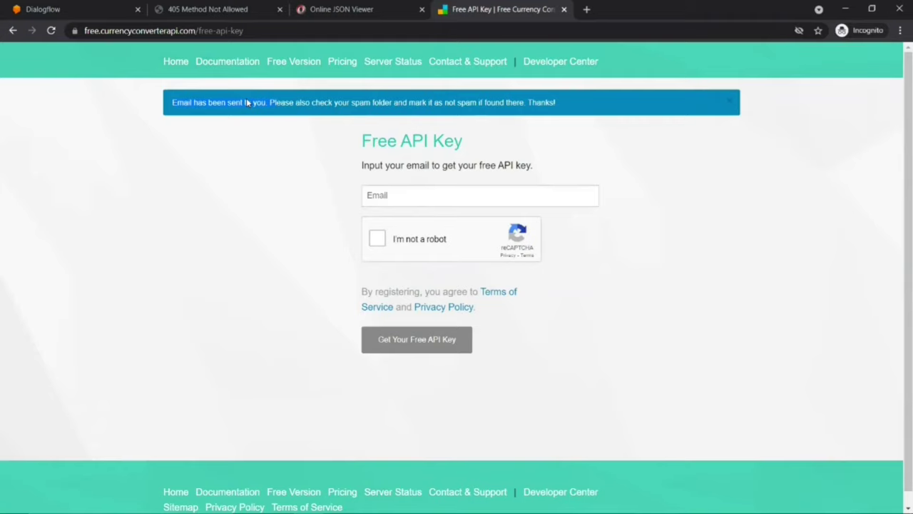
# Step: Select the received API key in Notepad, then minimize Notepad
pyautogui.hotkey('alt', 'Tab')
pyautogui.press('Tab')
pyautogui.press('Tab')
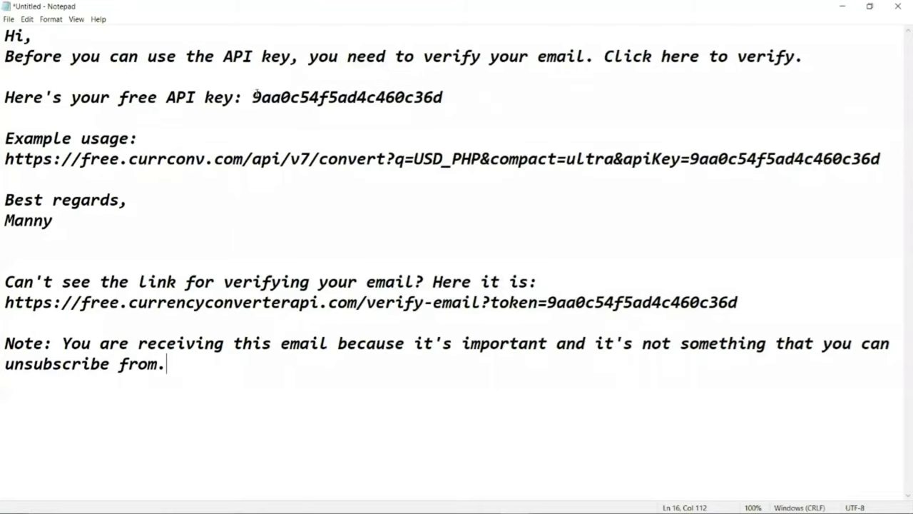
pyautogui.moveTo(252, 97); pyautogui.dragTo(451, 99)
pyautogui.hotkey('ctrl', 'c')
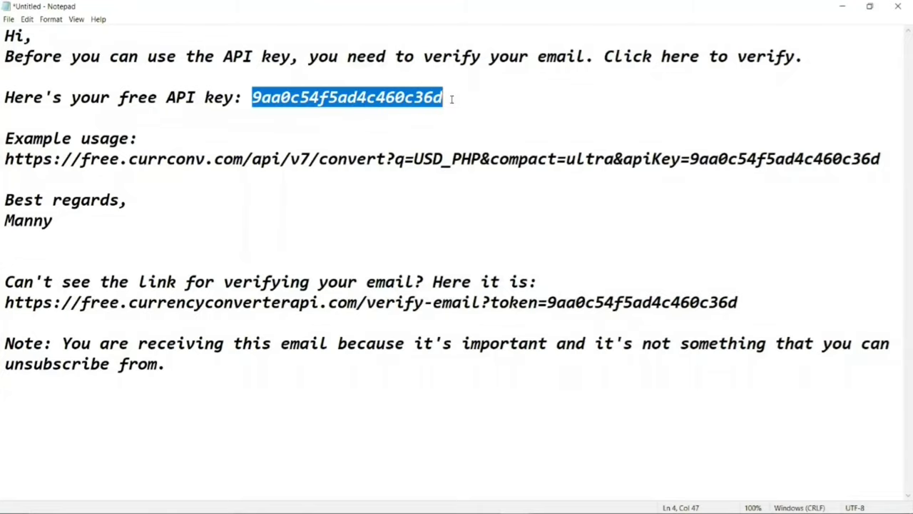
pyautogui.click(842, 6)
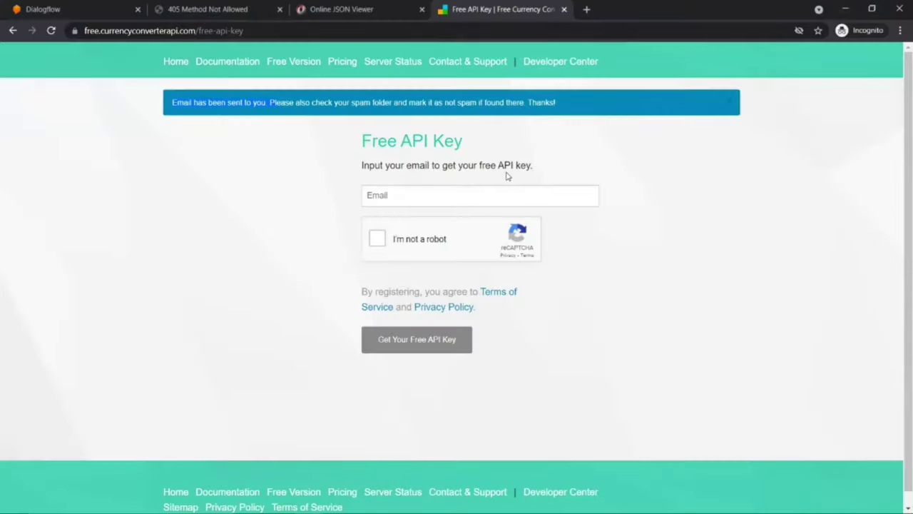
pyautogui.click(213, 64)
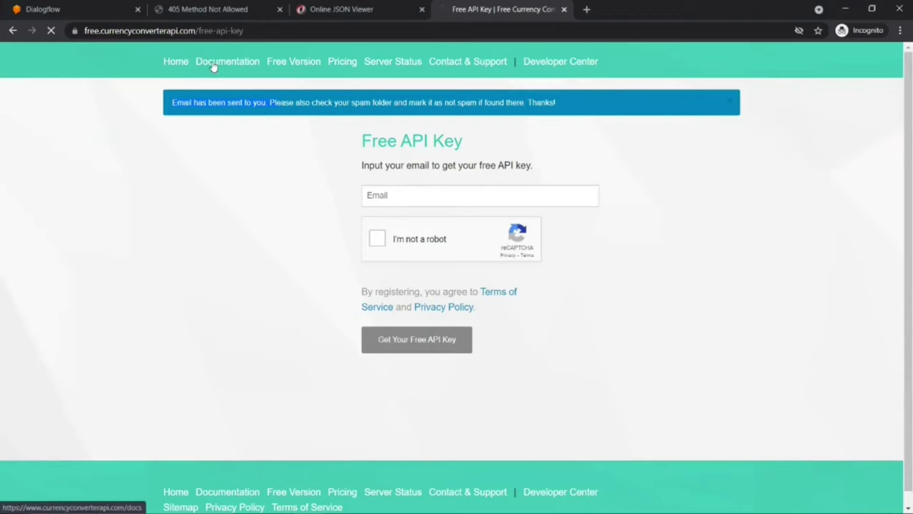
pyautogui.scroll(-1, 96, 251)
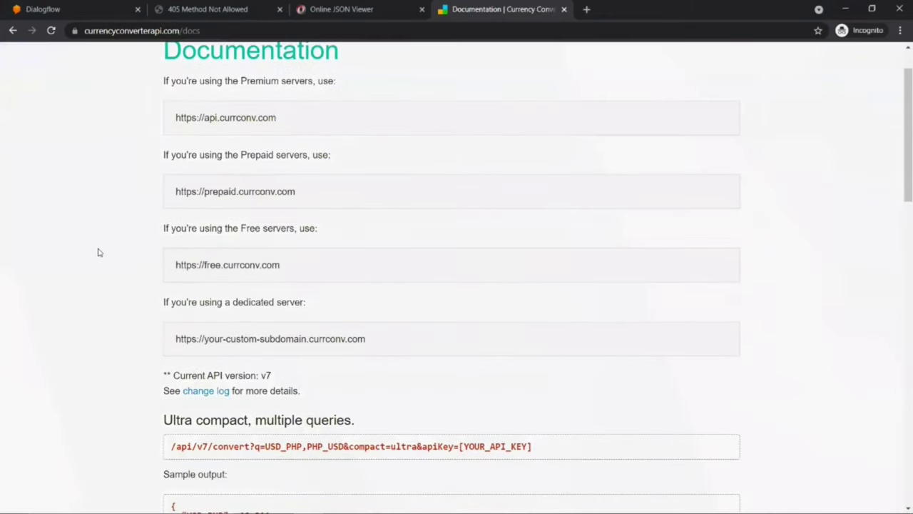
pyautogui.moveTo(164, 229); pyautogui.dragTo(320, 226)
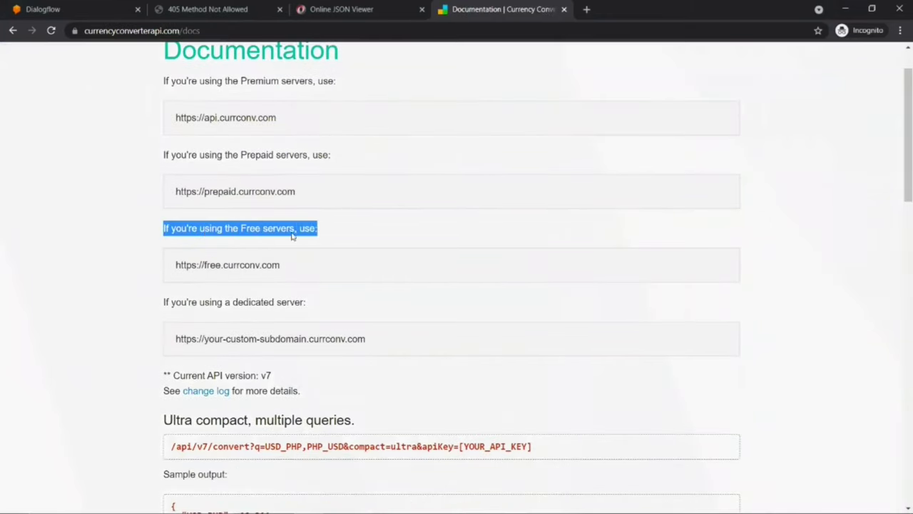
pyautogui.moveTo(177, 265); pyautogui.dragTo(288, 267)
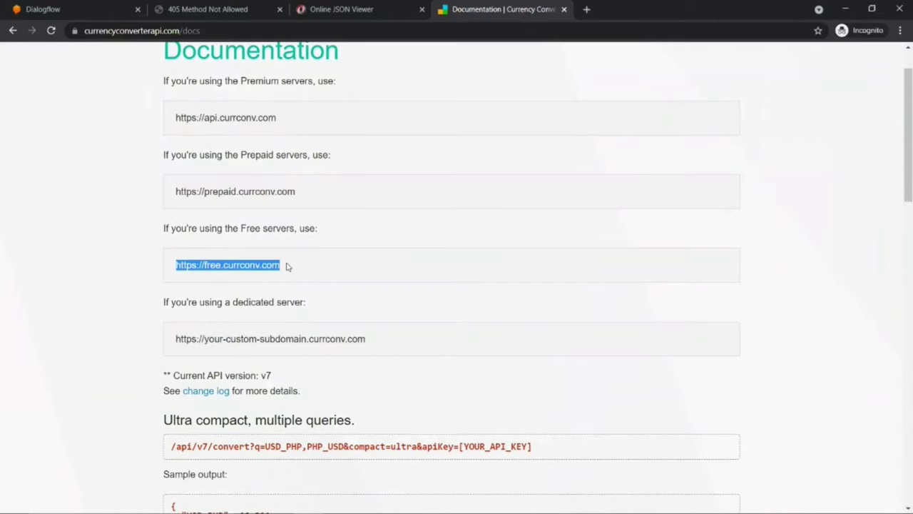
pyautogui.click(205, 30)
pyautogui.hotkey('ctrl', 'v')
pyautogui.click(67, 179)
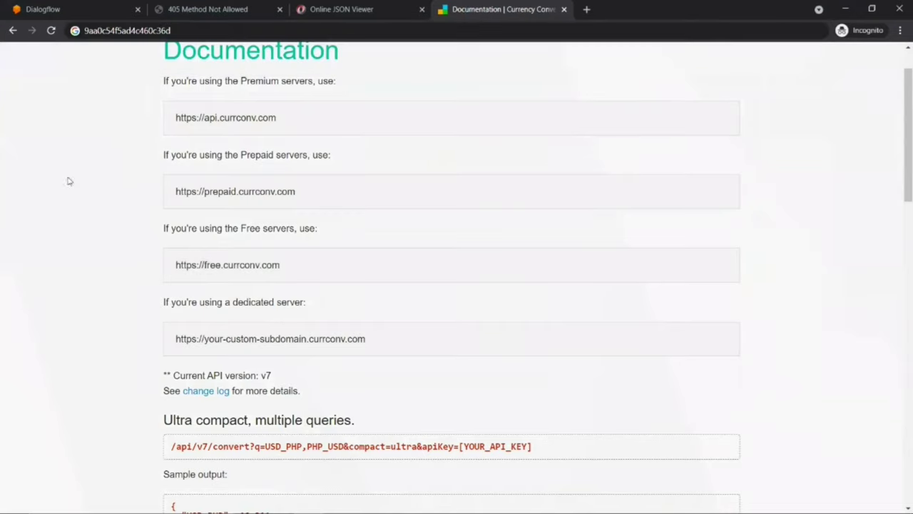
pyautogui.moveTo(176, 267); pyautogui.dragTo(303, 264)
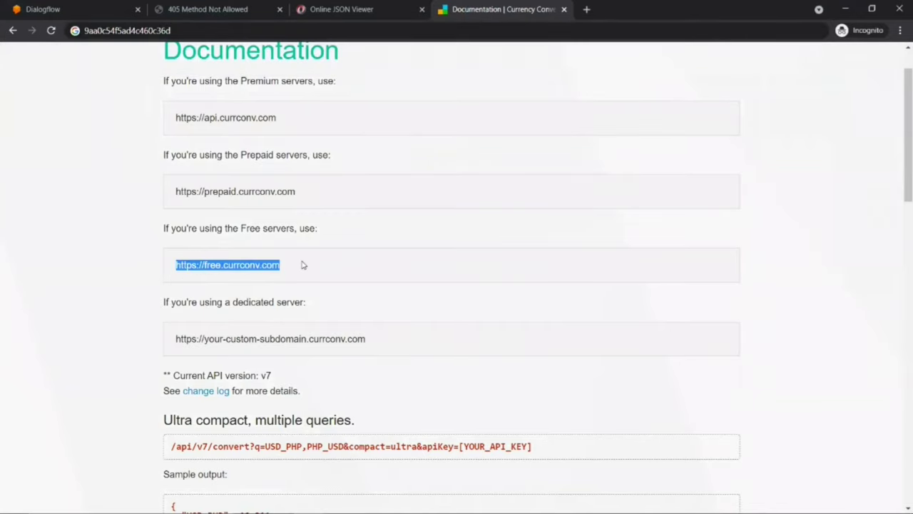
pyautogui.hotkey('ctrl', 'c')
pyautogui.click(586, 9)
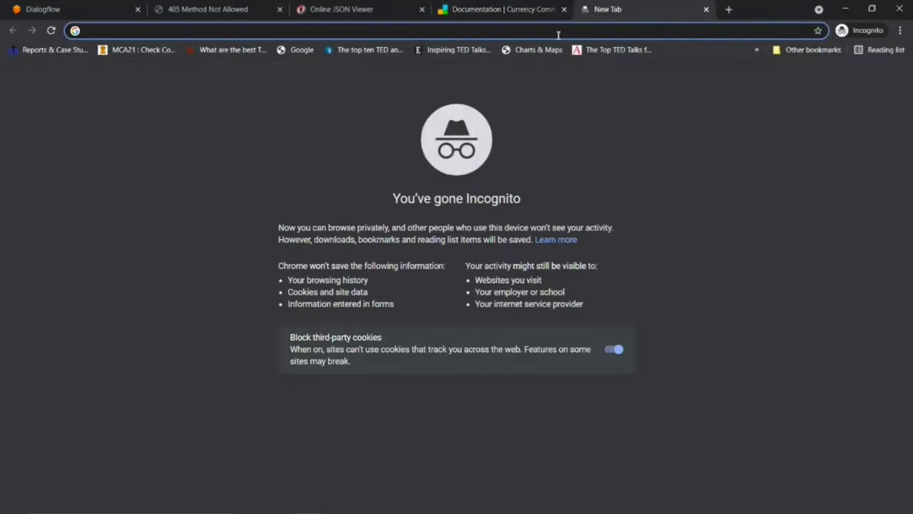
pyautogui.hotkey('ctrl', 'v')
# Step: Copy the ultra-compact /api/v7/convert query path from the documentation
pyautogui.click(503, 9)
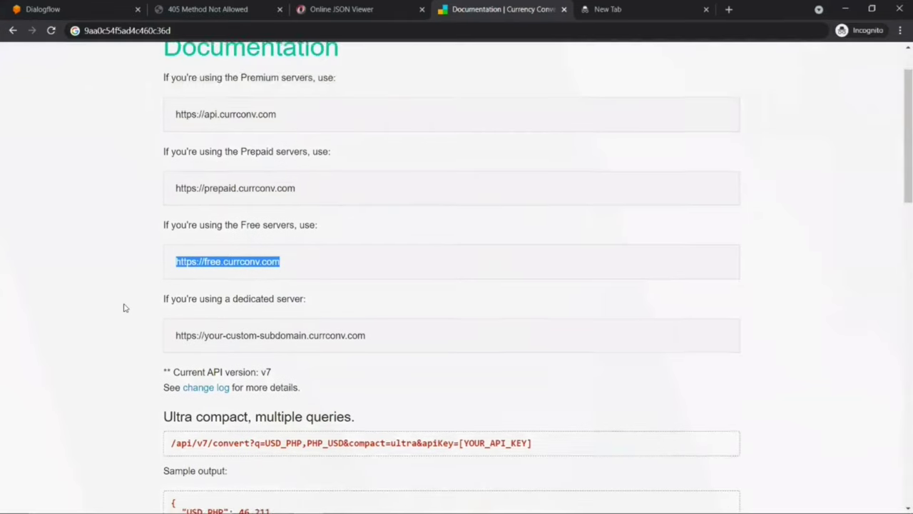
pyautogui.scroll(-1, 124, 307)
pyautogui.scroll(-2, 179, 336)
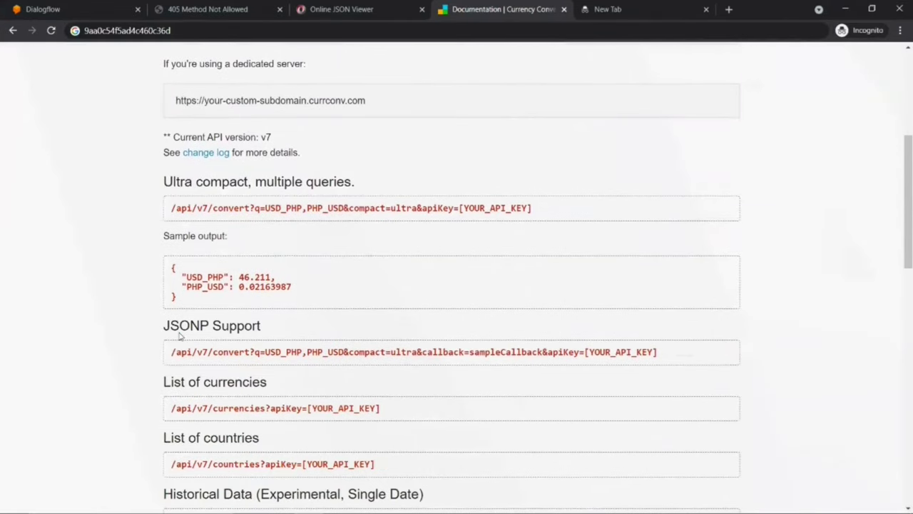
pyautogui.scroll(-1, 179, 336)
pyautogui.scroll(2, 177, 300)
pyautogui.moveTo(172, 267); pyautogui.dragTo(536, 270)
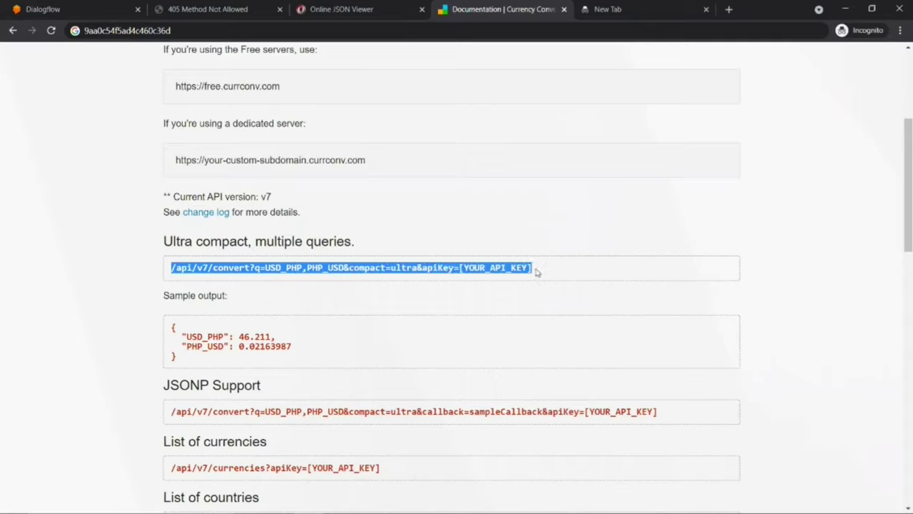
pyautogui.click(614, 9)
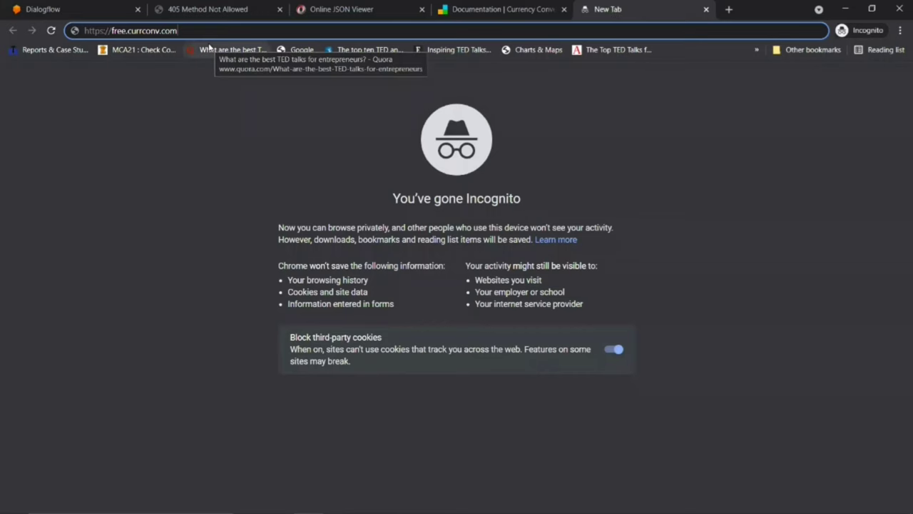
# Step: Append the query path and change its currency pair to the single USD_INR pair
pyautogui.hotkey('ctrl', 'v')
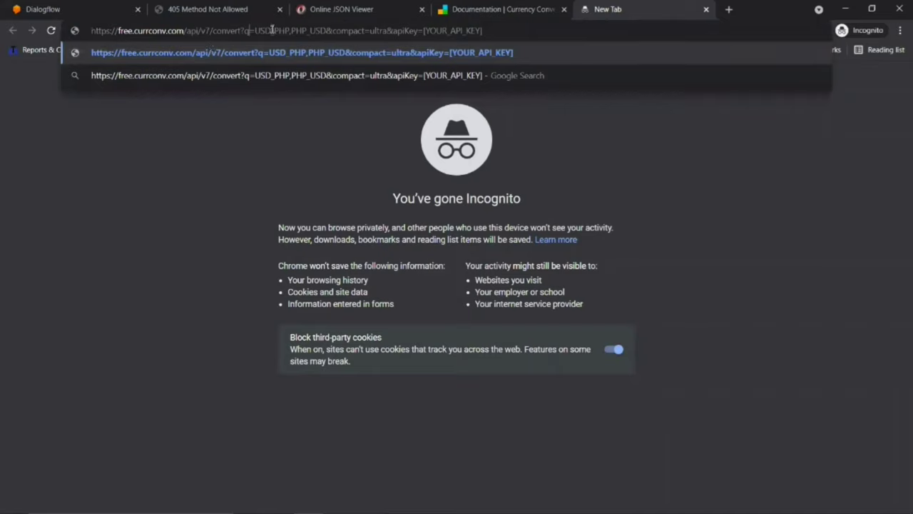
pyautogui.moveTo(255, 31); pyautogui.dragTo(290, 28)
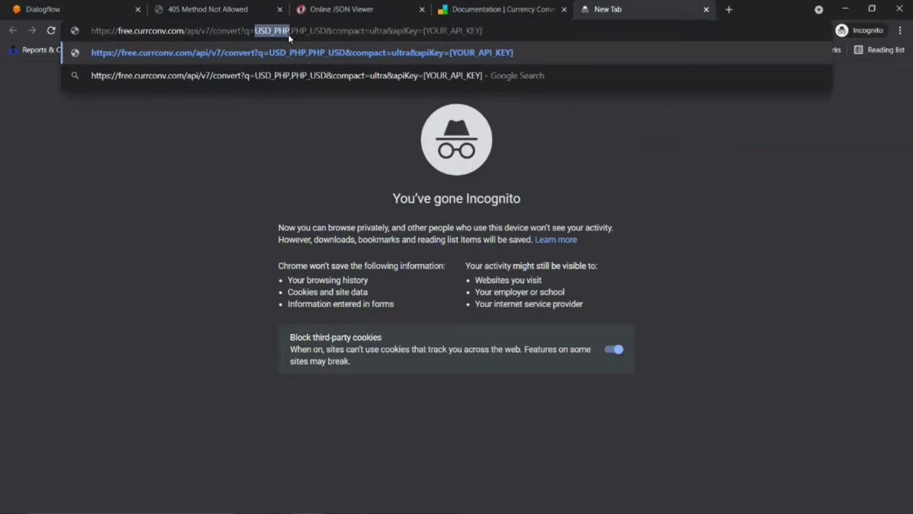
pyautogui.moveTo(328, 31); pyautogui.dragTo(291, 29)
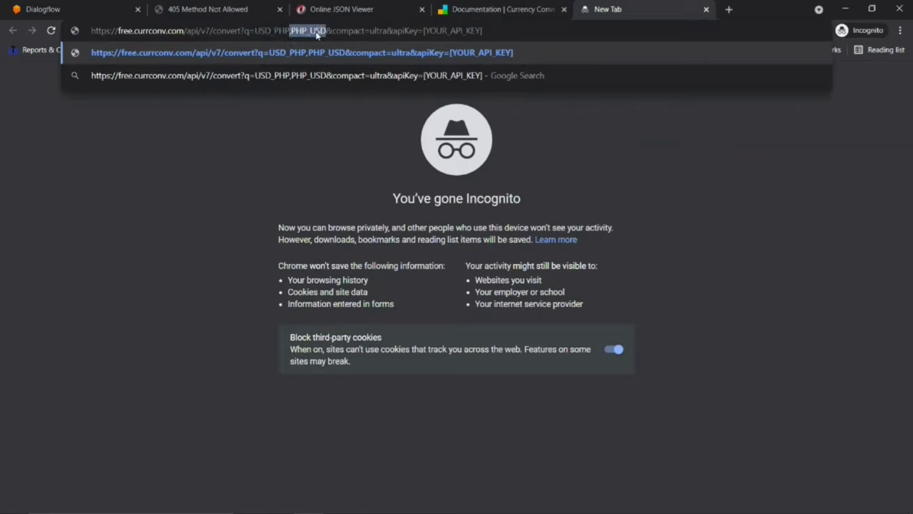
pyautogui.press('BackSpace')
pyautogui.press('BackSpace')
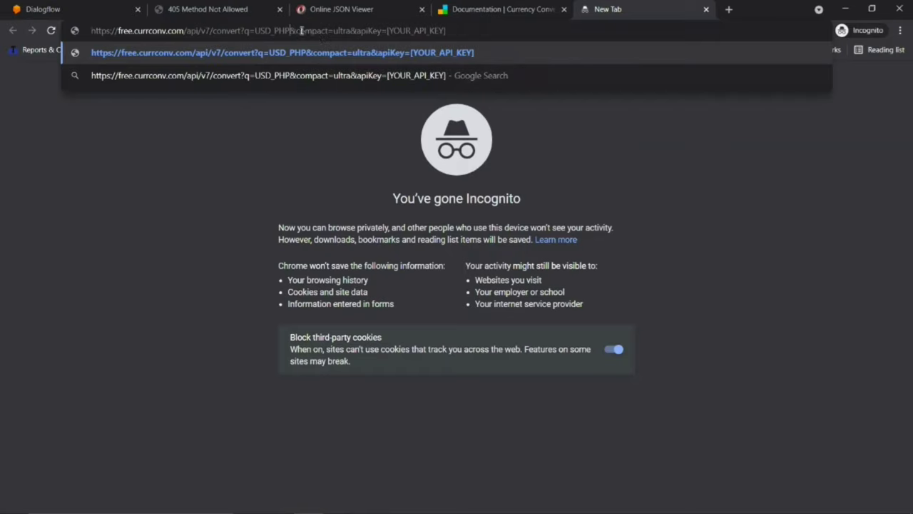
pyautogui.moveTo(274, 31); pyautogui.dragTo(291, 31)
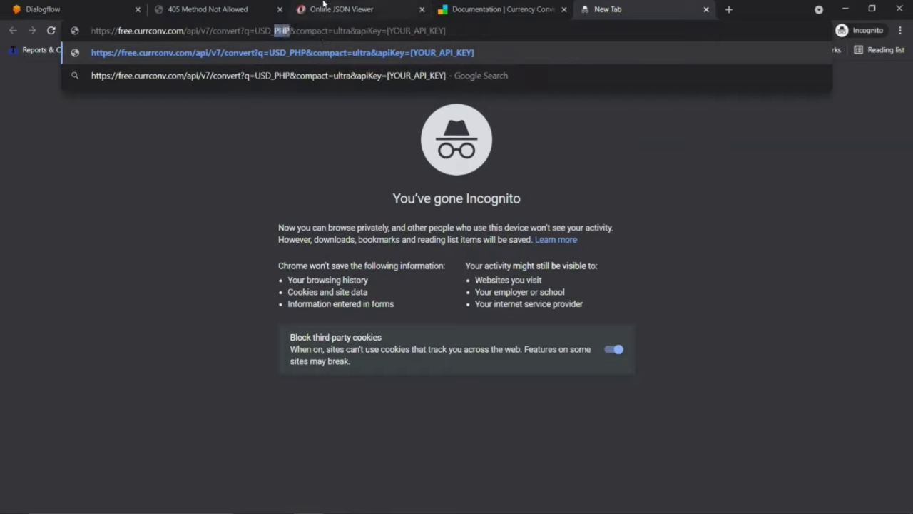
pyautogui.write('INR')
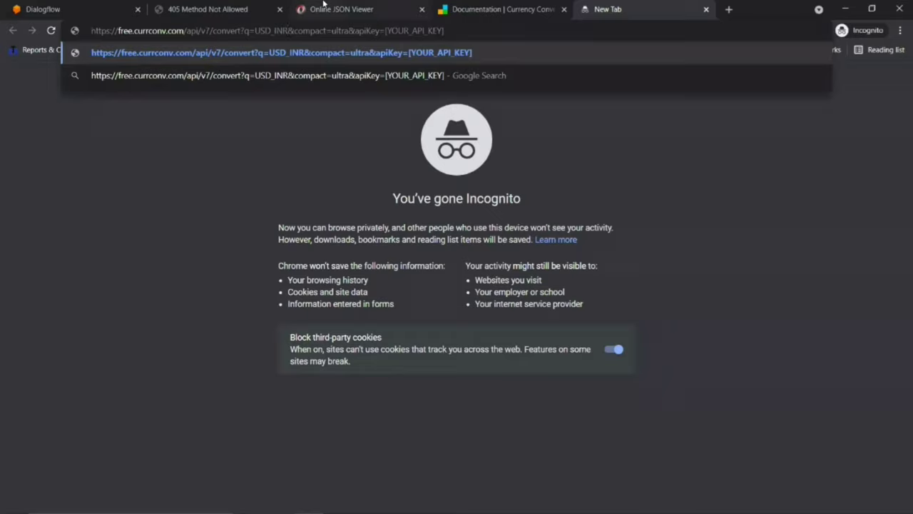
# Step: Replace the YOUR_API_KEY placeholder in the URL with the real API key
pyautogui.click(460, 6)
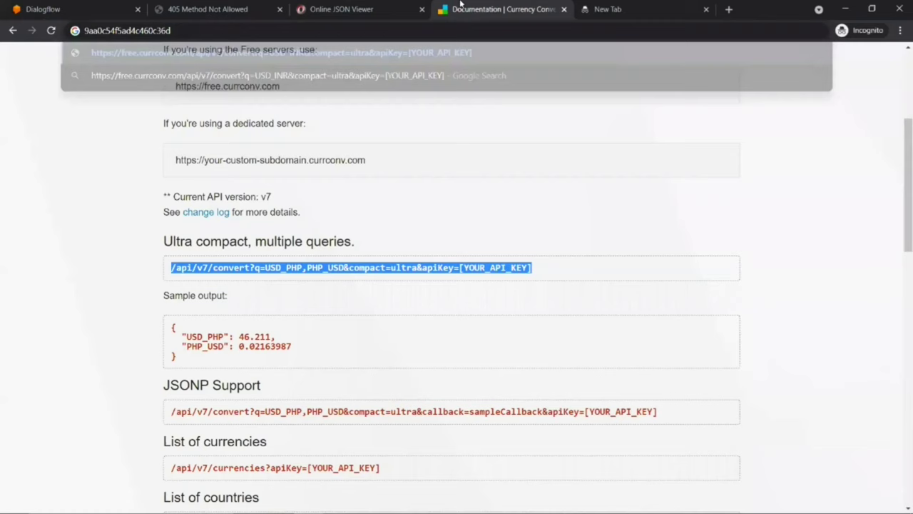
pyautogui.click(178, 30)
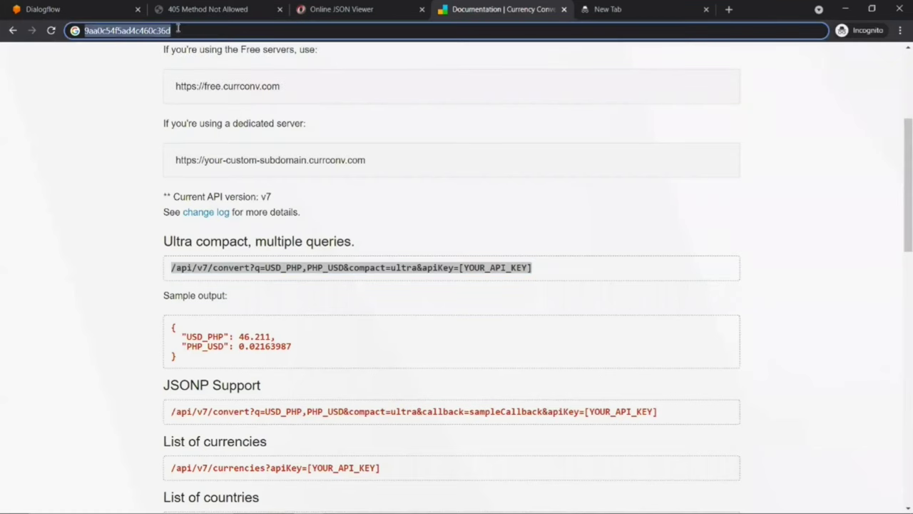
pyautogui.click(607, 9)
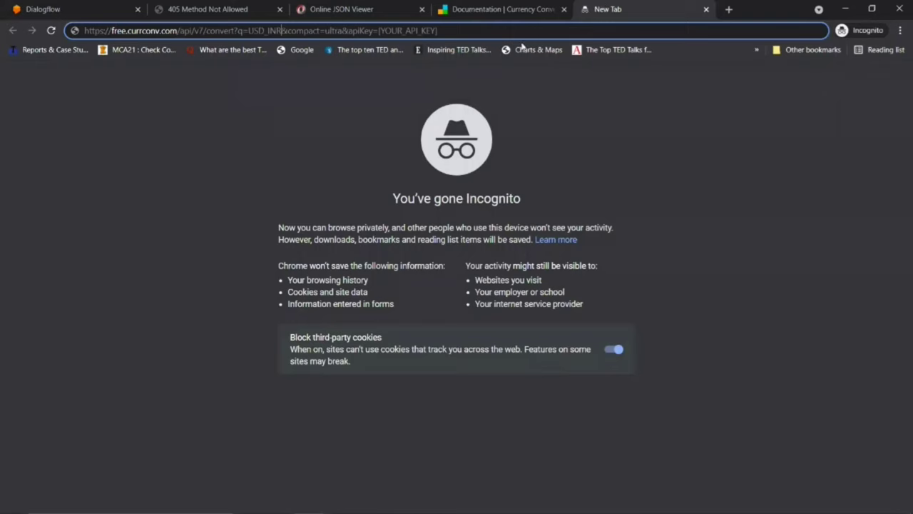
pyautogui.moveTo(379, 31); pyautogui.dragTo(464, 32)
pyautogui.hotkey('ctrl', 'v')
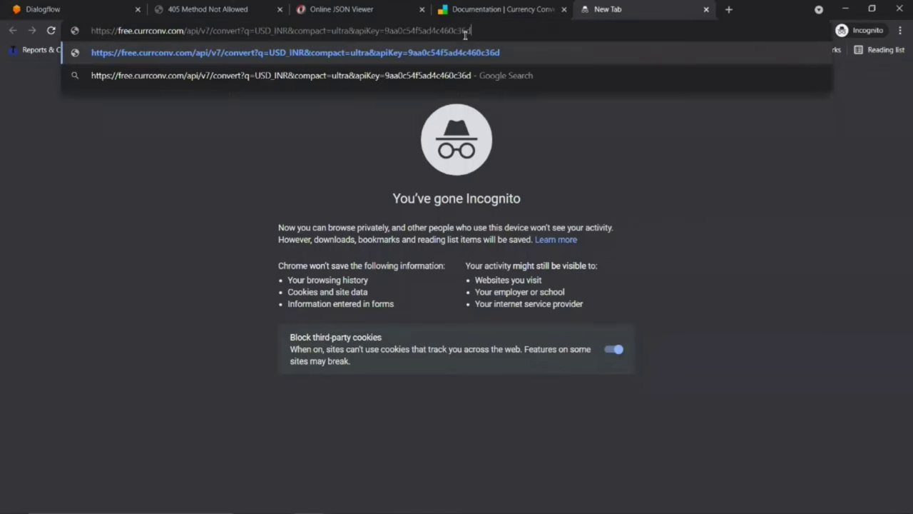
pyautogui.click(159, 186)
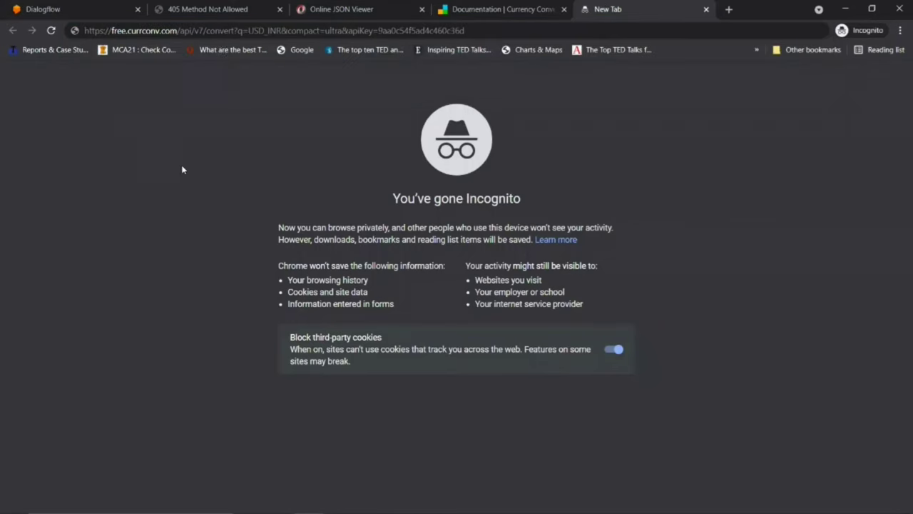
pyautogui.click(125, 32)
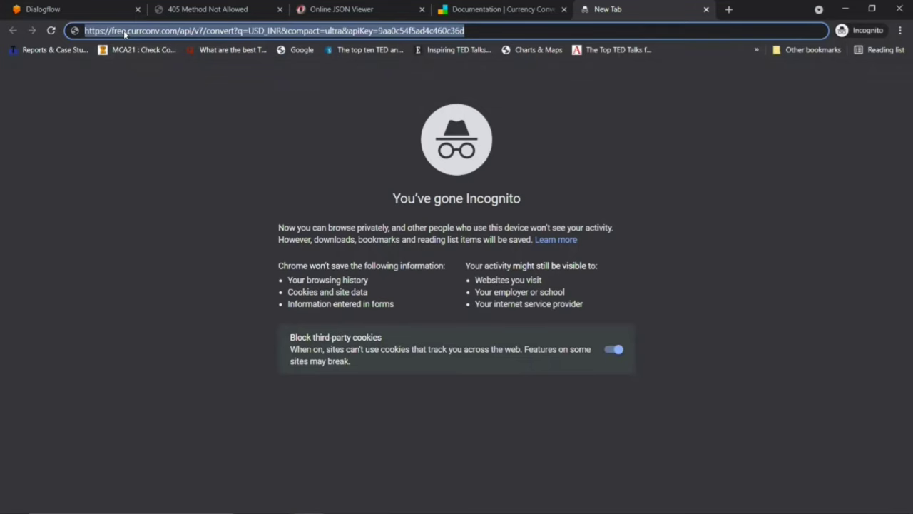
# Step: Save the complete URL in Notepad and load the USD_INR query, returning 74.37505
pyautogui.hotkey('alt', 'Tab')
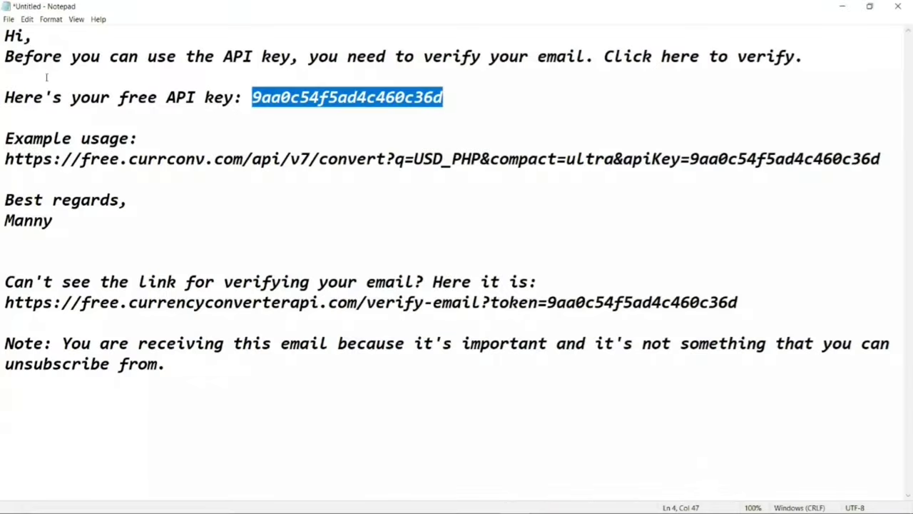
pyautogui.click(41, 74)
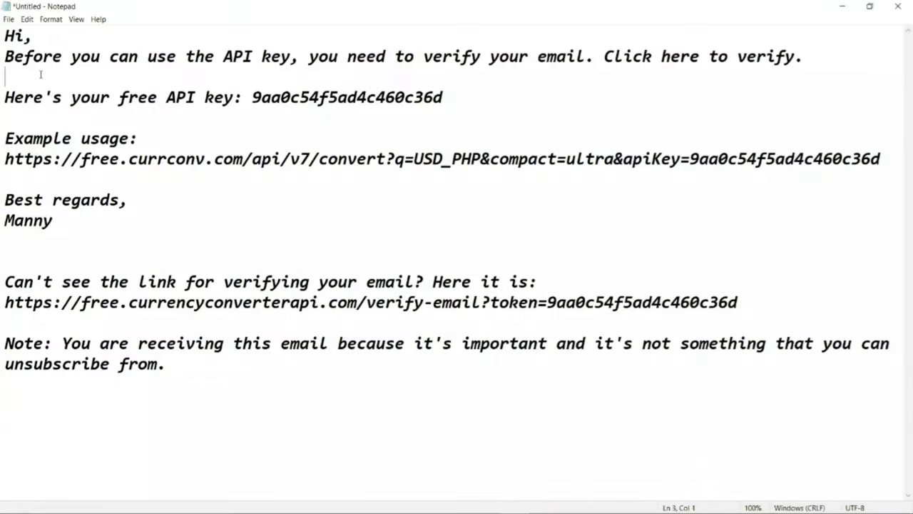
pyautogui.hotkey('ctrl', 'a')
pyautogui.hotkey('ctrl', 'v')
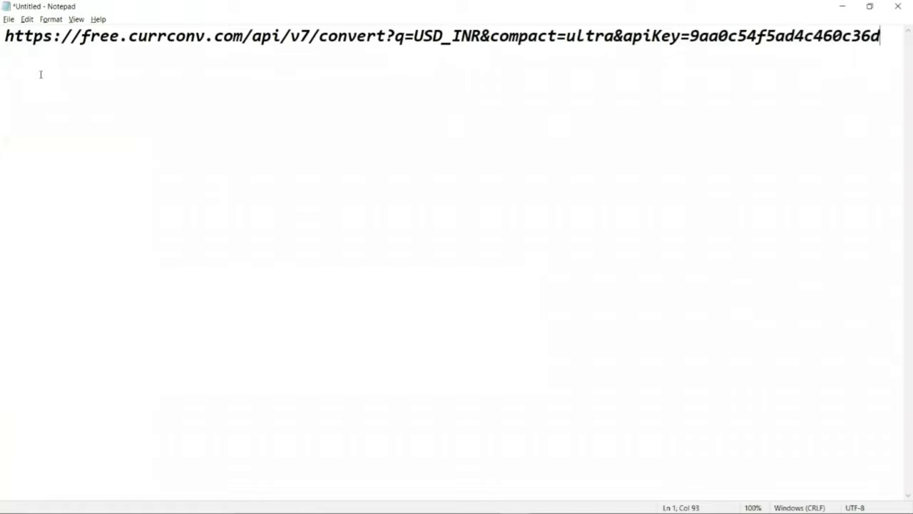
pyautogui.hotkey('alt', 'Tab')
pyautogui.click(474, 32)
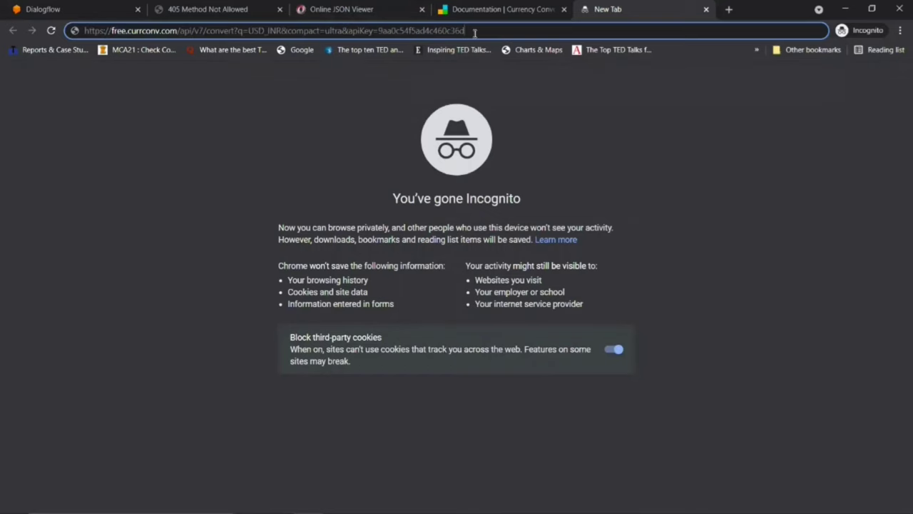
pyautogui.press('Return')
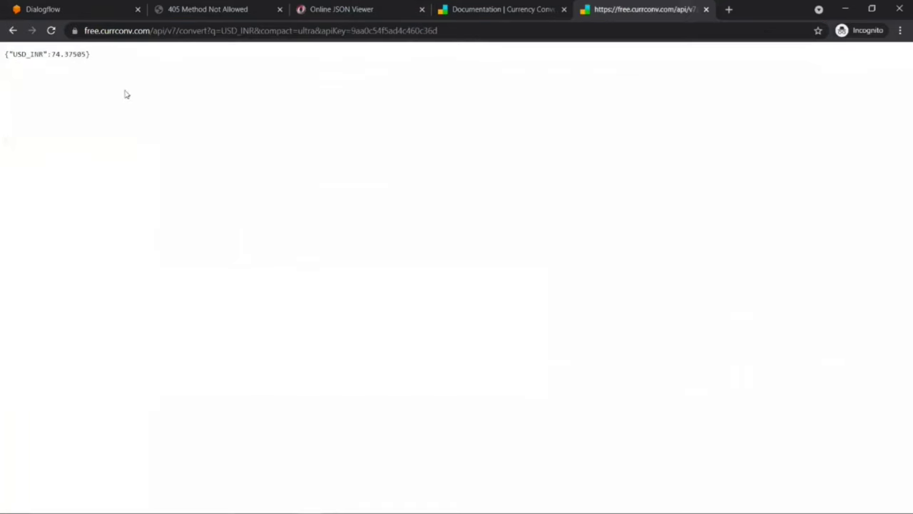
# Step: Replace INR in the query URL with GBR and load it
pyautogui.moveTo(10, 54); pyautogui.dragTo(87, 55)
pyautogui.click(55, 51)
pyautogui.doubleClick(247, 30)
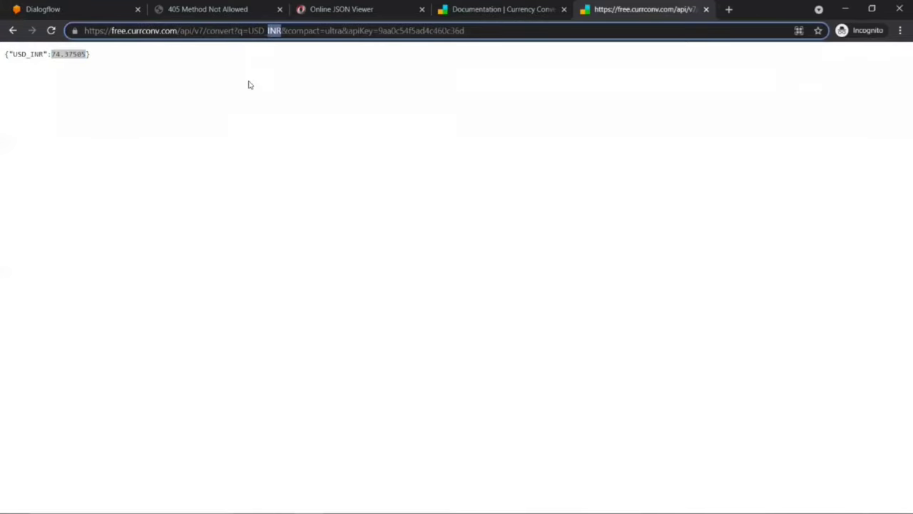
pyautogui.write('GBR')
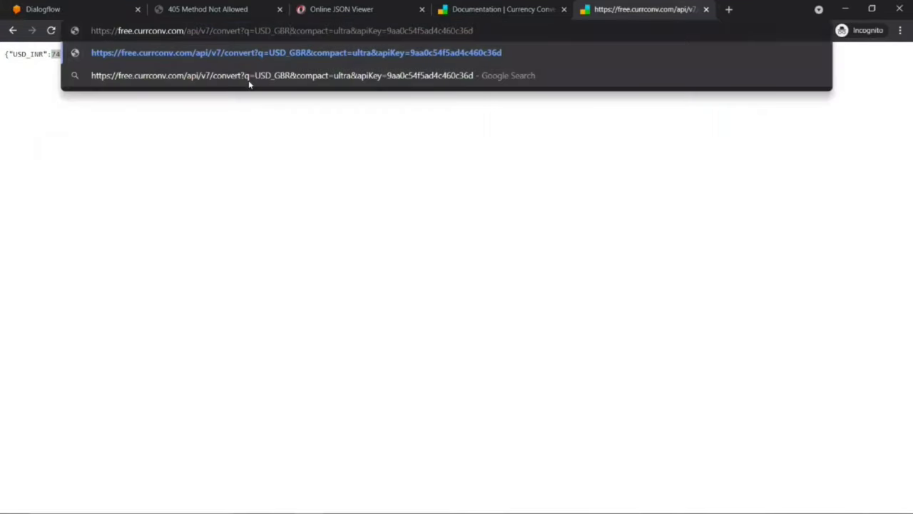
pyautogui.press('Return')
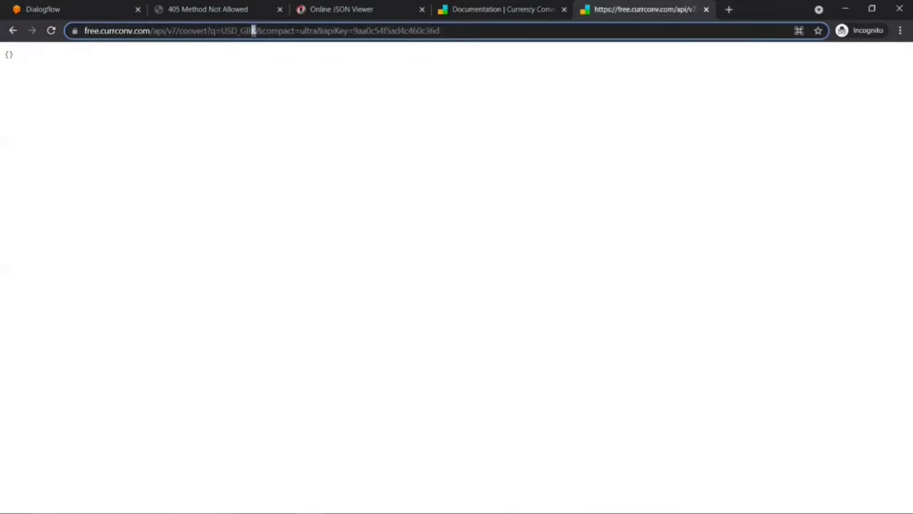
# Step: Correct the code to GBP and reload, getting a USD_GBP rate of 0.71955
pyautogui.click(255, 30)
pyautogui.press('BackSpace')
pyautogui.write('P')
pyautogui.press('Return')
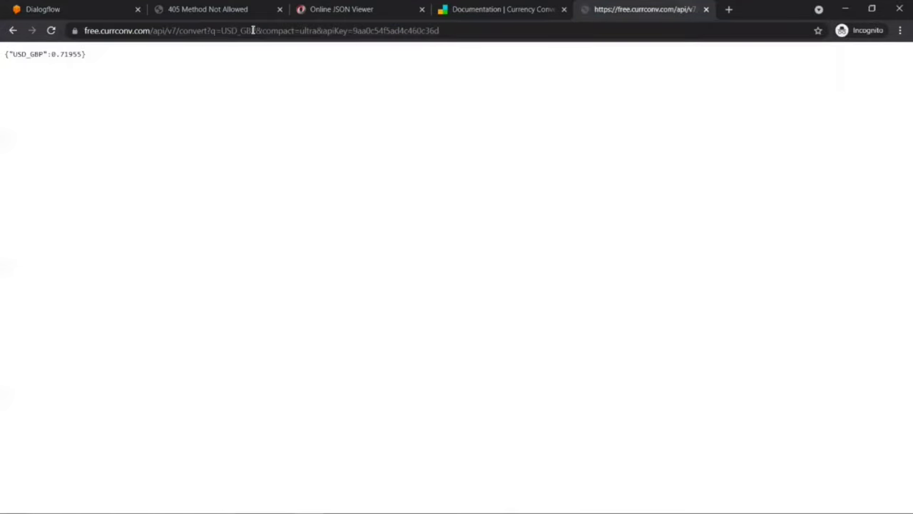
pyautogui.moveTo(50, 53); pyautogui.dragTo(84, 54)
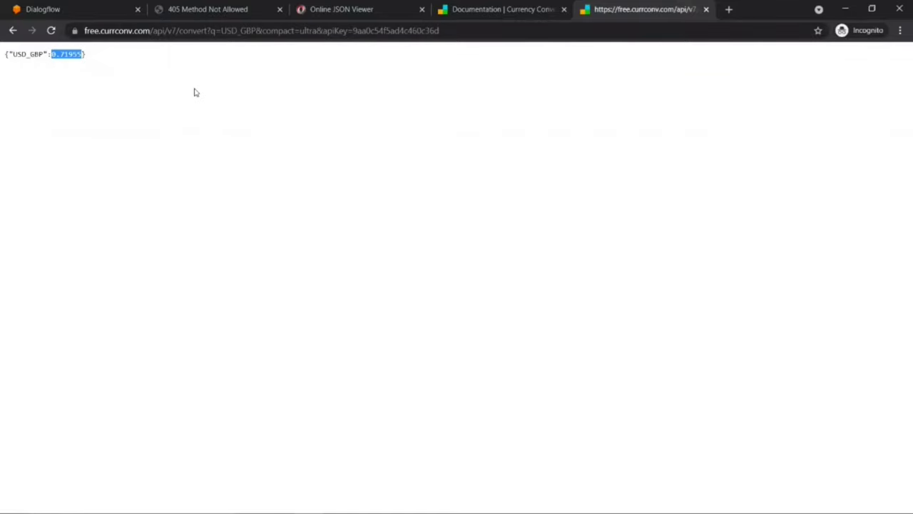
pyautogui.moveTo(3, 55); pyautogui.dragTo(110, 55)
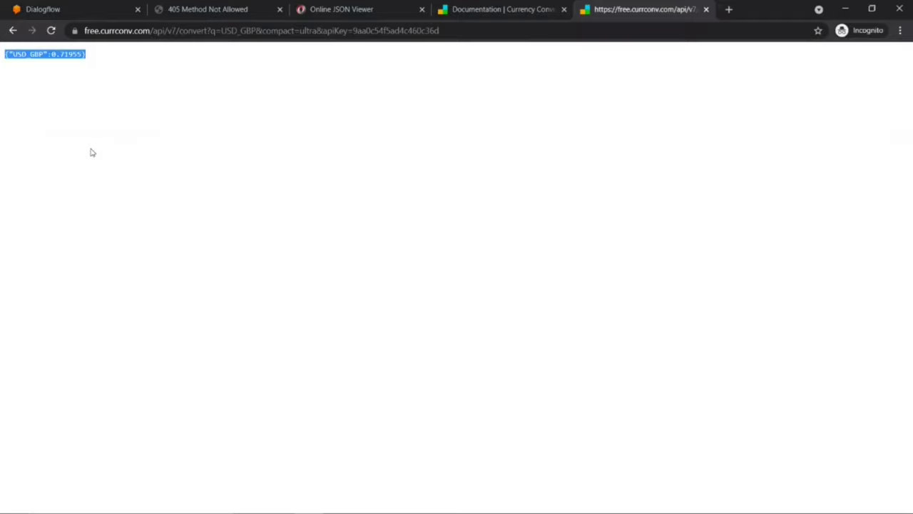
pyautogui.click(175, 37)
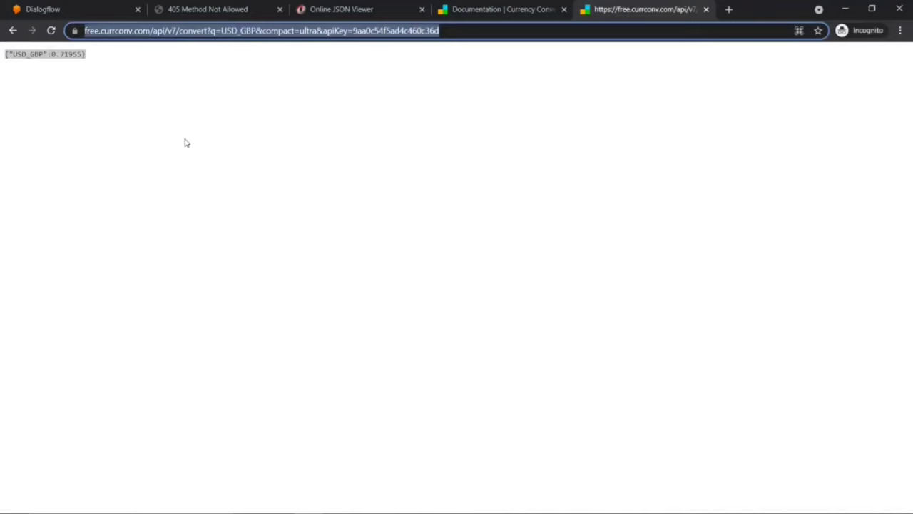
pyautogui.hotkey('alt', 'Tab')
pyautogui.hotkey('alt', 'Tab')
pyautogui.hotkey('alt', 'Tab')
pyautogui.hotkey('alt', 'Tab')
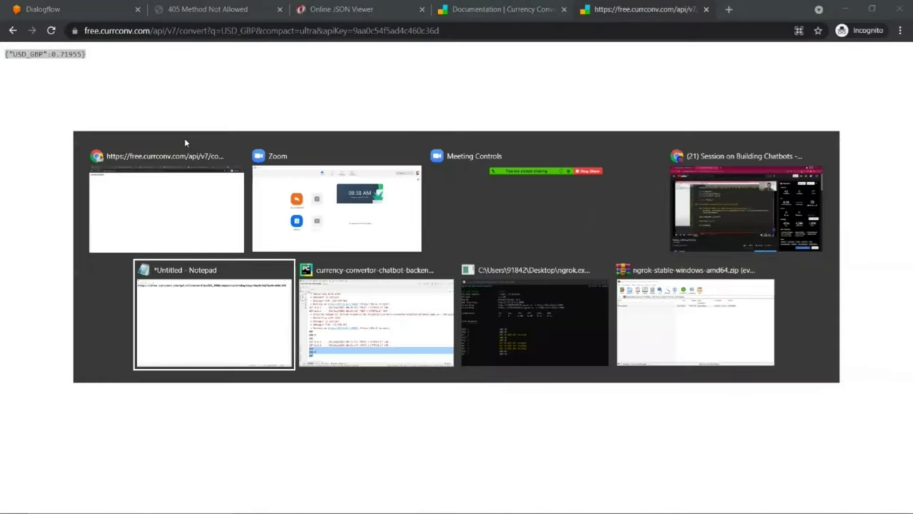
# Step: Add a fetch_conversion_factor(source_currency, target_currency) call below the print statements in index
pyautogui.hotkey('alt', 'Tab')
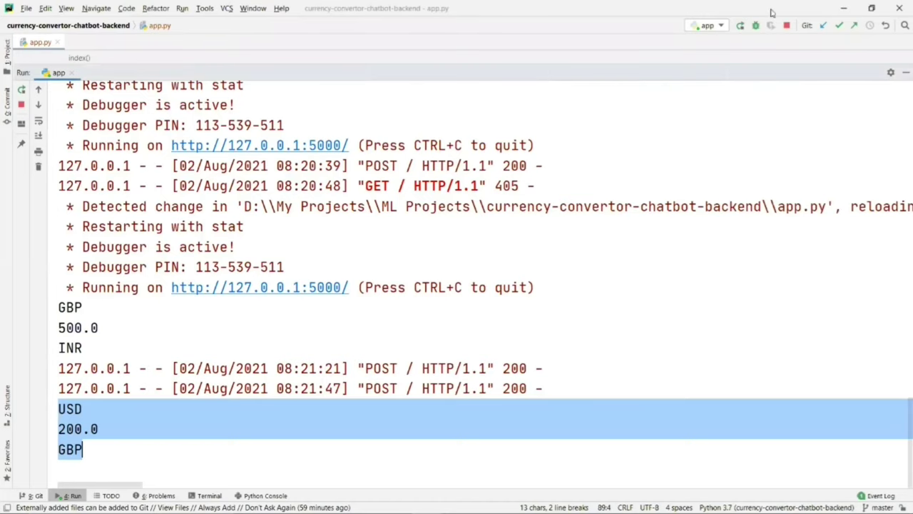
pyautogui.press('Escape')
pyautogui.scroll(-2, 228, 285)
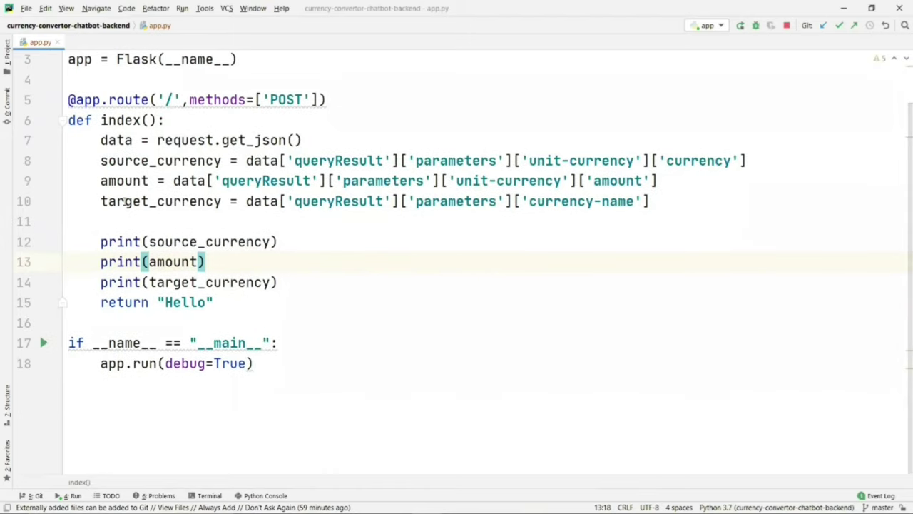
pyautogui.click(284, 280)
pyautogui.press('Return')
pyautogui.press('Return')
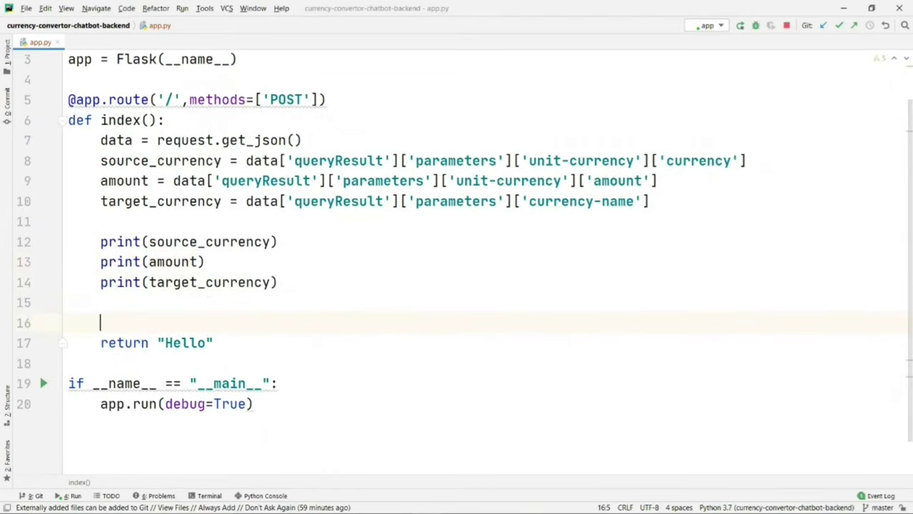
pyautogui.write('convert(')
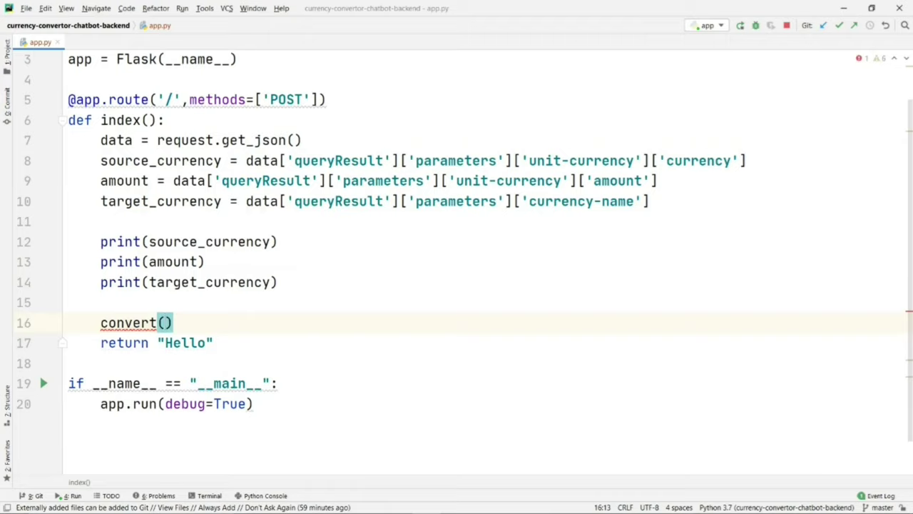
pyautogui.press('BackSpace')
pyautogui.press('BackSpace')
pyautogui.press('BackSpace')
pyautogui.press('BackSpace')
pyautogui.press('BackSpace')
pyautogui.press('BackSpace')
pyautogui.press('BackSpace')
pyautogui.press('BackSpace')
pyautogui.press('BackSpace')
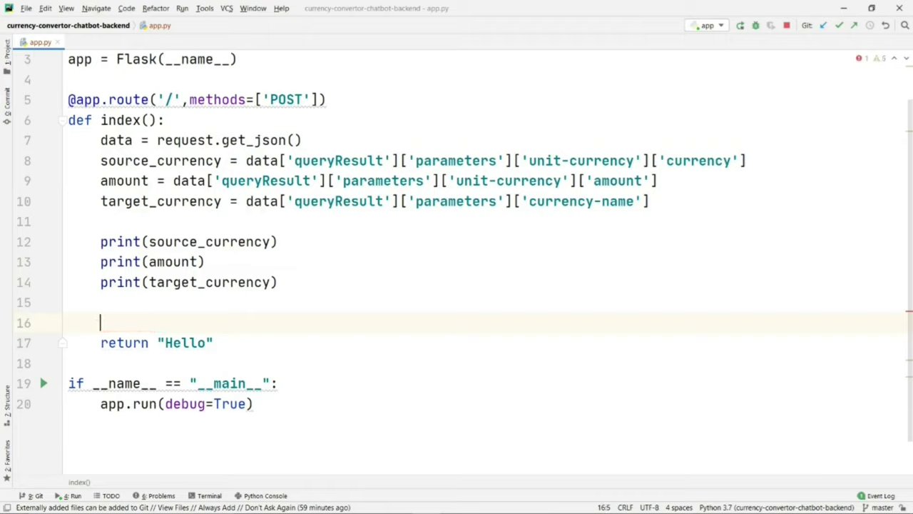
pyautogui.write('fetch_')
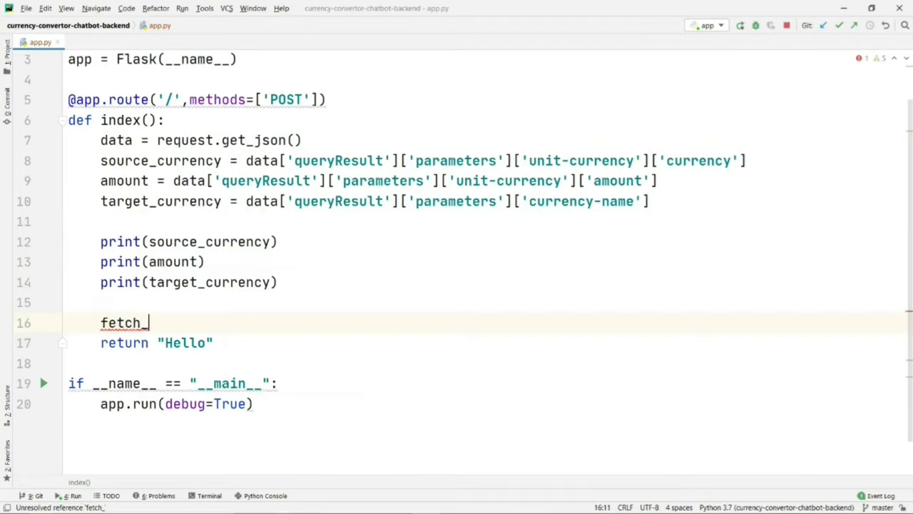
pyautogui.write('conversion')
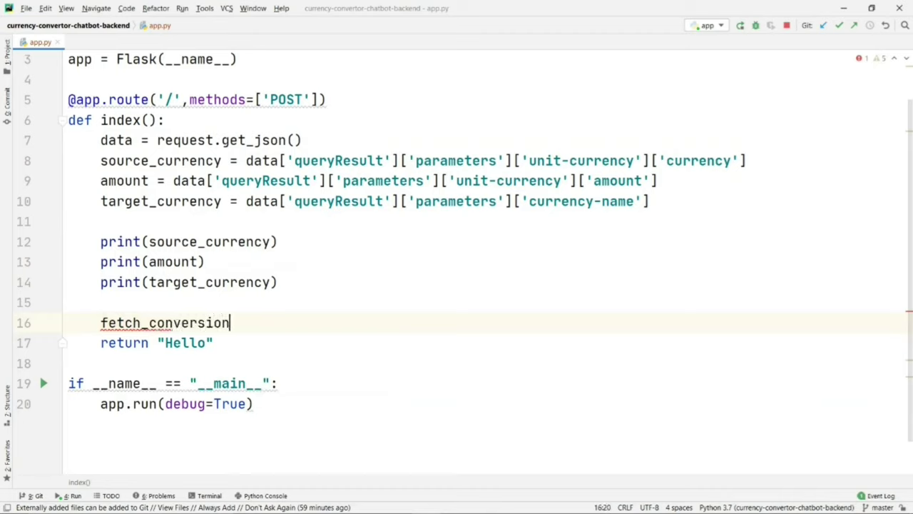
pyautogui.write('_factor')
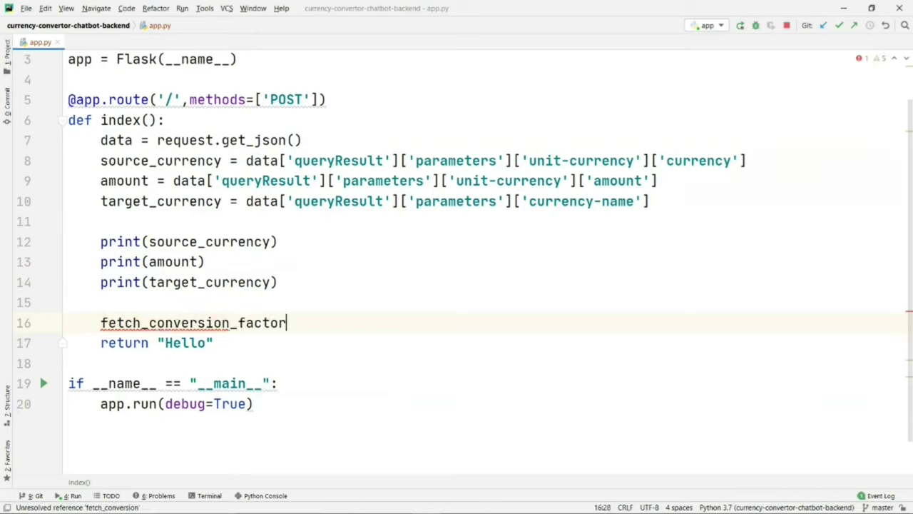
pyautogui.write('(')
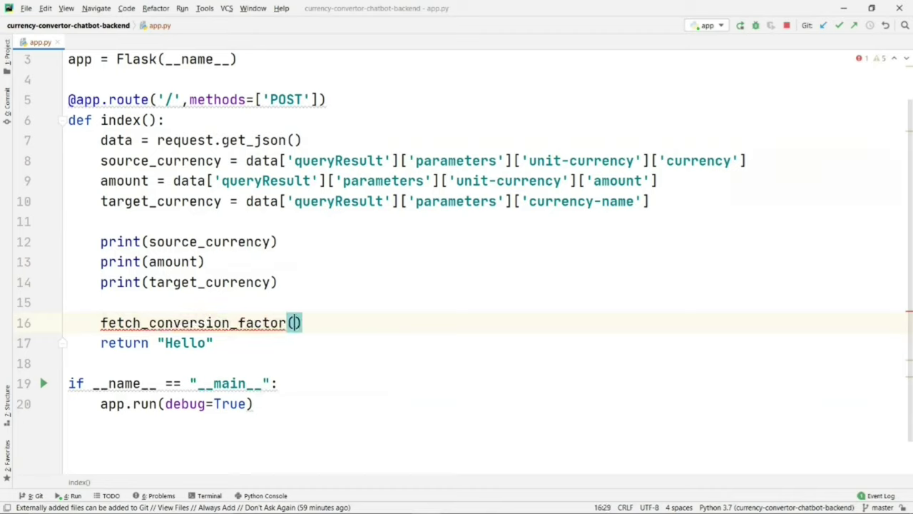
pyautogui.write('source_currency')
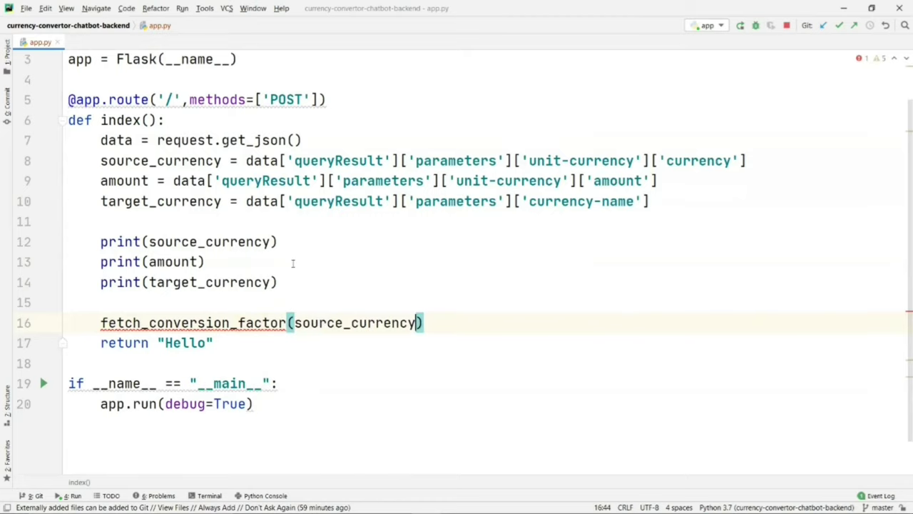
pyautogui.write(',ta')
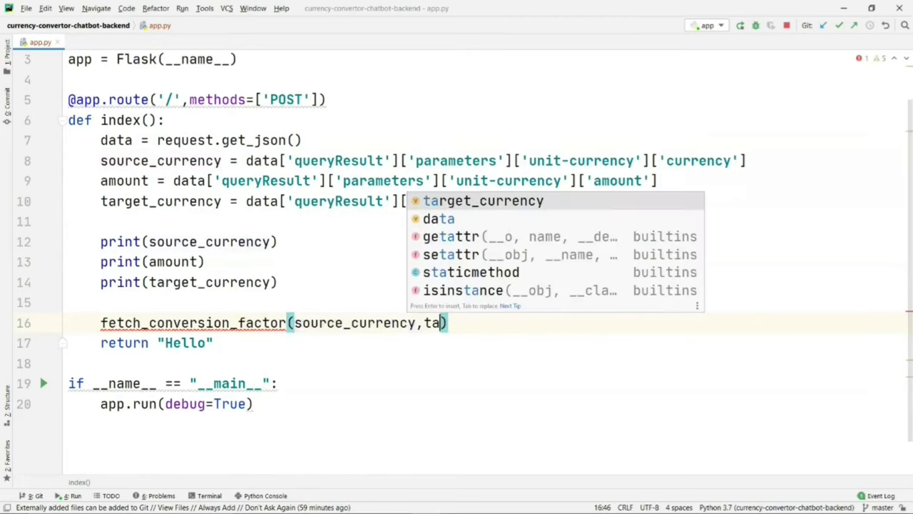
pyautogui.press('Return')
pyautogui.press('Left')
pyautogui.press('Left')
pyautogui.press('Left')
pyautogui.press('Left')
pyautogui.press('Left')
pyautogui.press('Left')
pyautogui.press('Left')
pyautogui.press('Left')
pyautogui.press('Left')
pyautogui.press('Left')
pyautogui.press('Left')
pyautogui.press('Left')
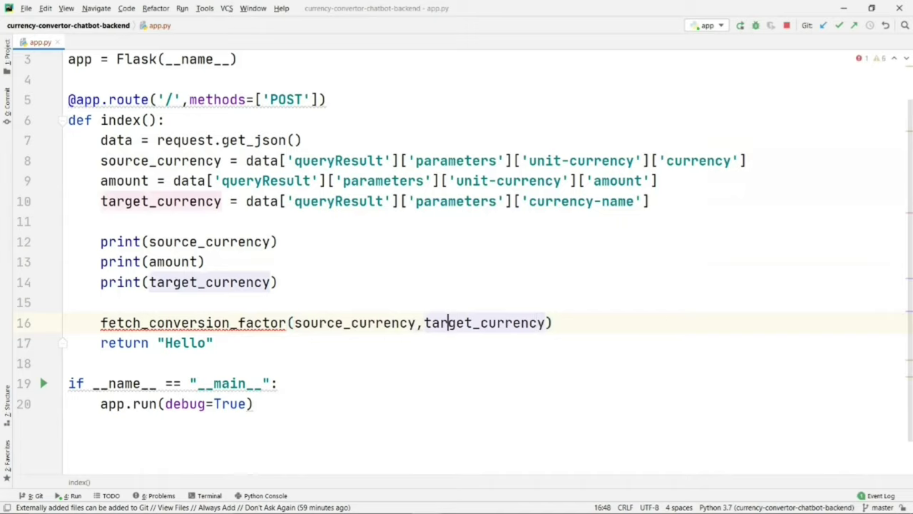
# Step: Assign the call's result to a variable cf
pyautogui.click(100, 322)
pyautogui.write('cf =')
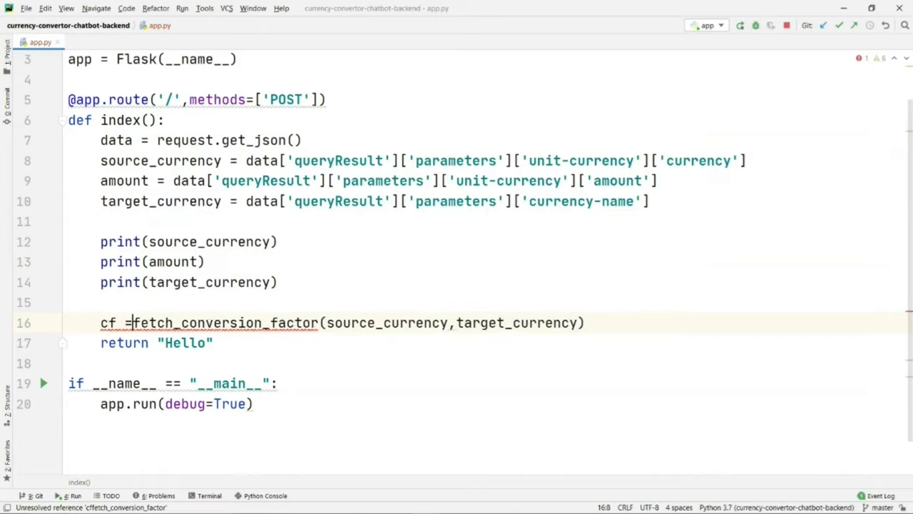
pyautogui.click(236, 343)
# Step: Start a new function def fetch_conversion_factor(source,target): with a url = line
pyautogui.press('Return')
pyautogui.press('Return')
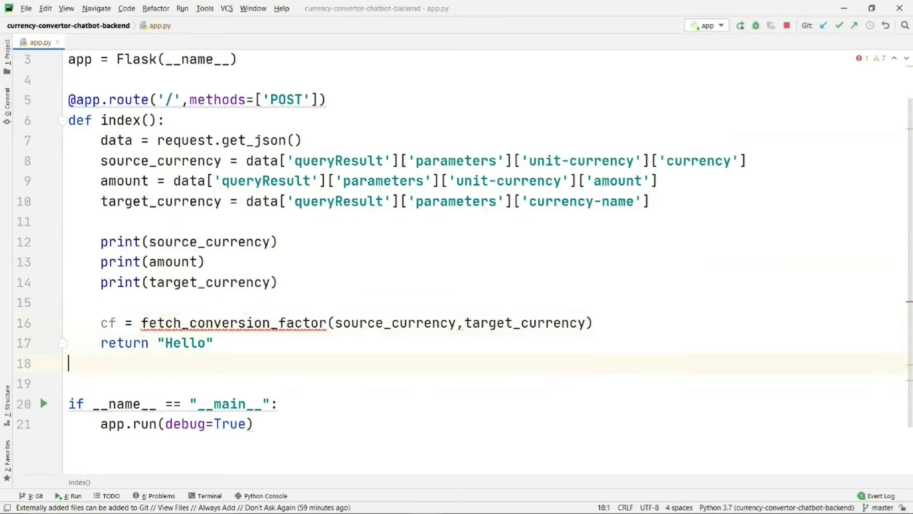
pyautogui.write('def ')
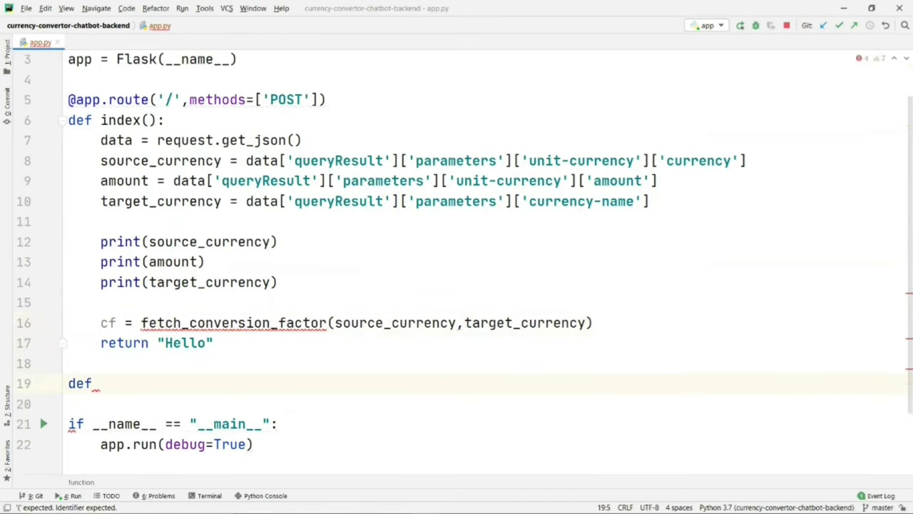
pyautogui.write('fetc')
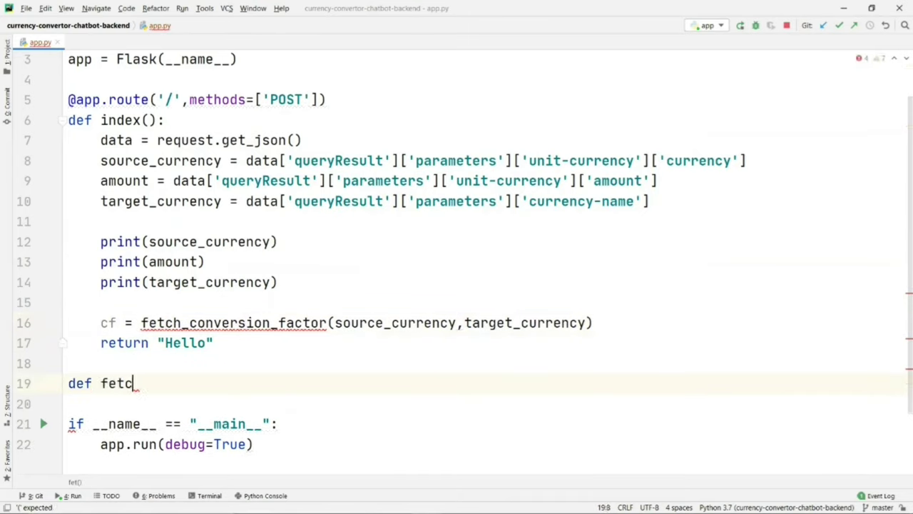
pyautogui.write('h_conversi')
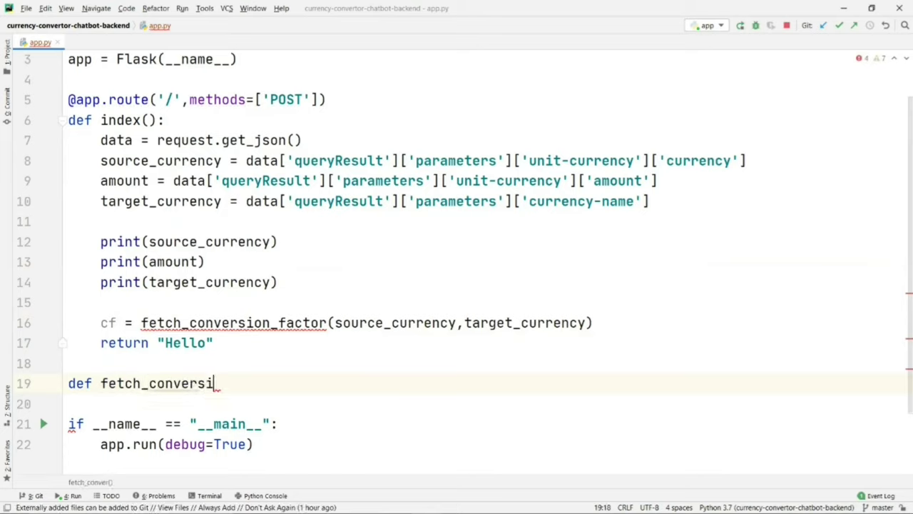
pyautogui.write('on_factor(')
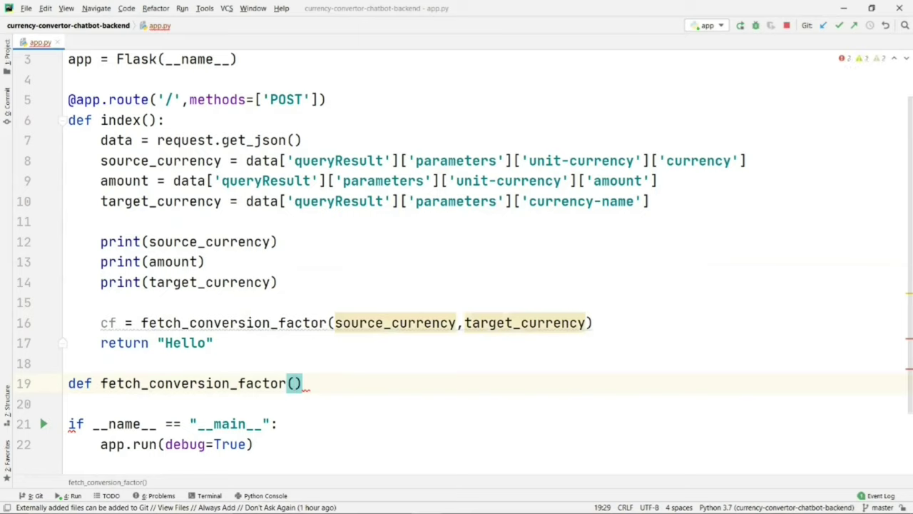
pyautogui.write('so')
pyautogui.write('urce,')
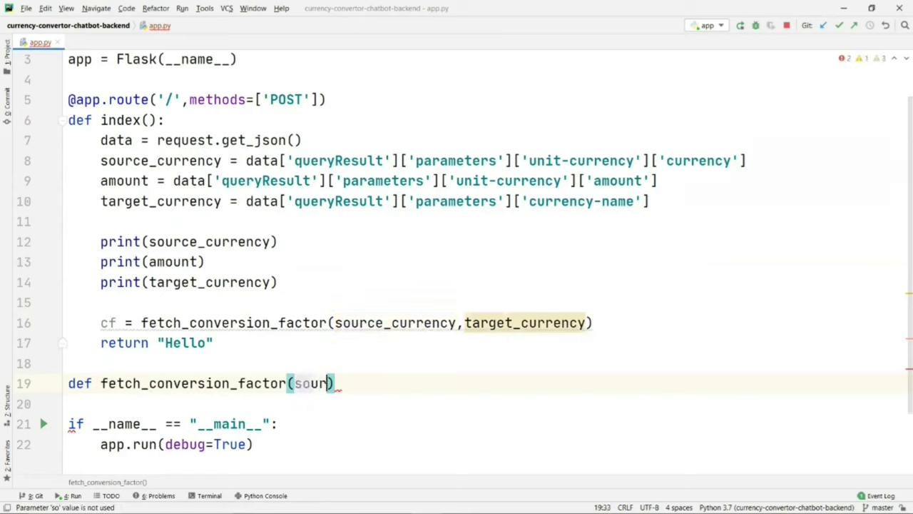
pyautogui.write('target):')
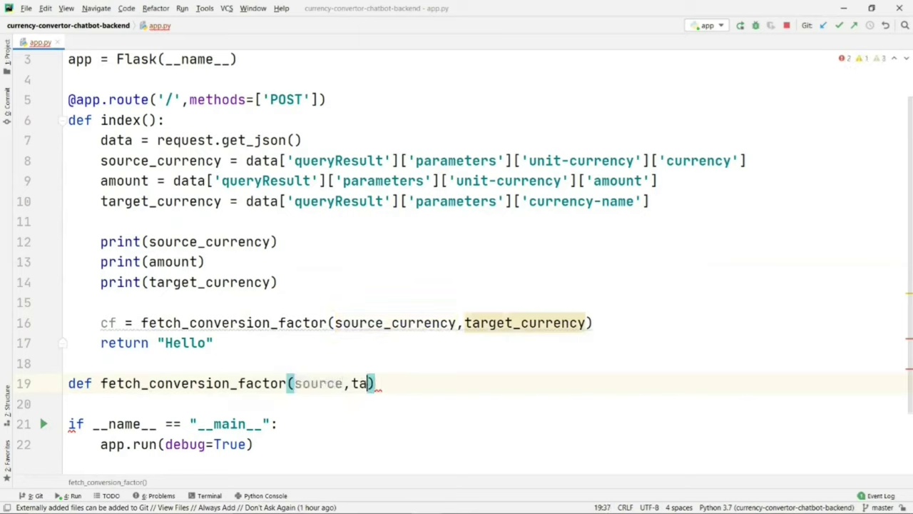
pyautogui.press('Return')
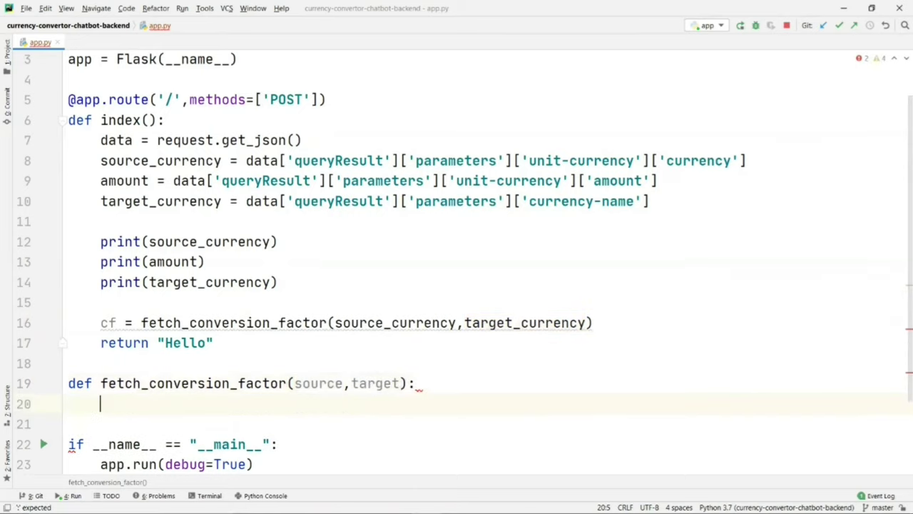
pyautogui.write('url =')
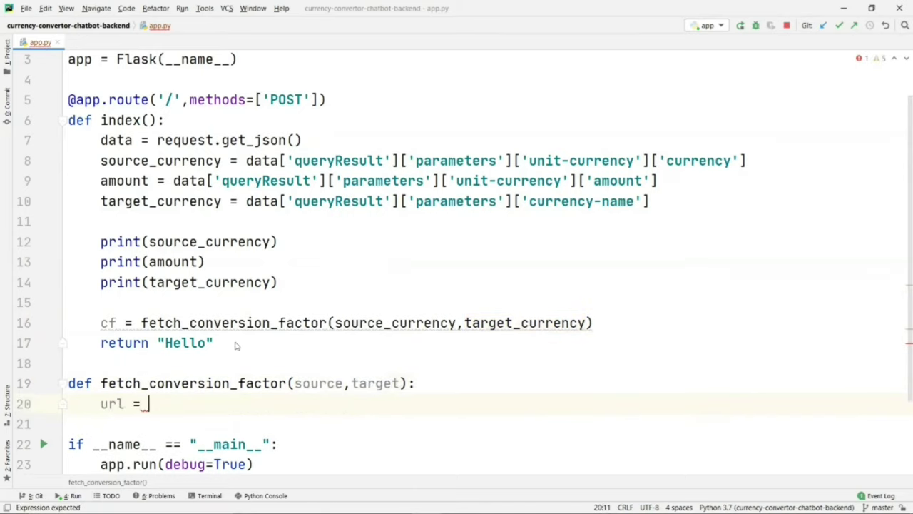
# Step: Paste the currconv URL from Notepad as a quoted string after url =
pyautogui.hotkey('alt', 'Tab')
pyautogui.hotkey('alt', 'Tab')
pyautogui.hotkey('alt', 'Tab')
pyautogui.hotkey('alt', 'Tab')
pyautogui.hotkey('alt', 'Tab')
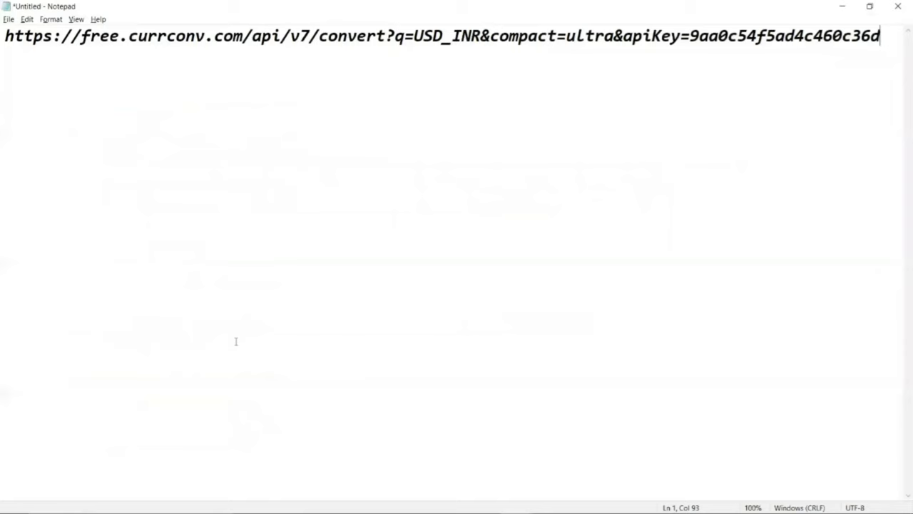
pyautogui.hotkey('ctrl', 'a')
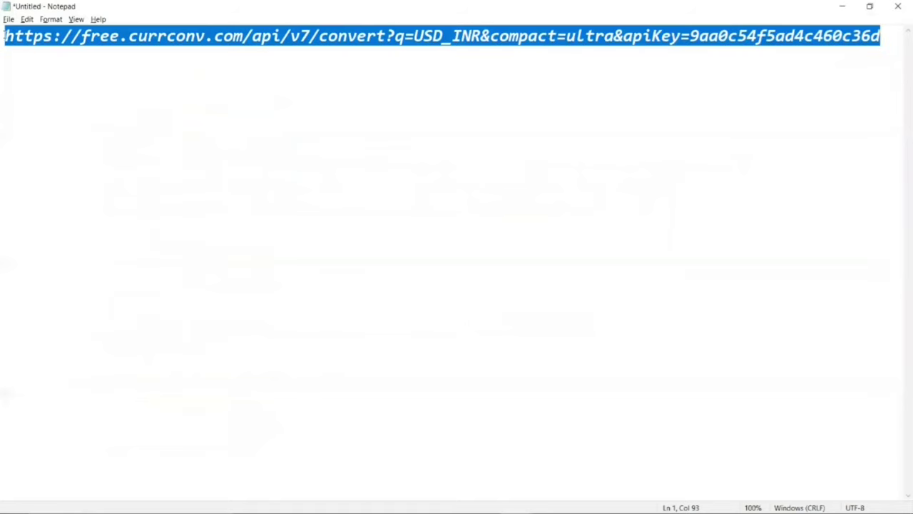
pyautogui.hotkey('ctrl', 'c')
pyautogui.hotkey('alt', 'Tab')
pyautogui.hotkey('ctrl', 'v')
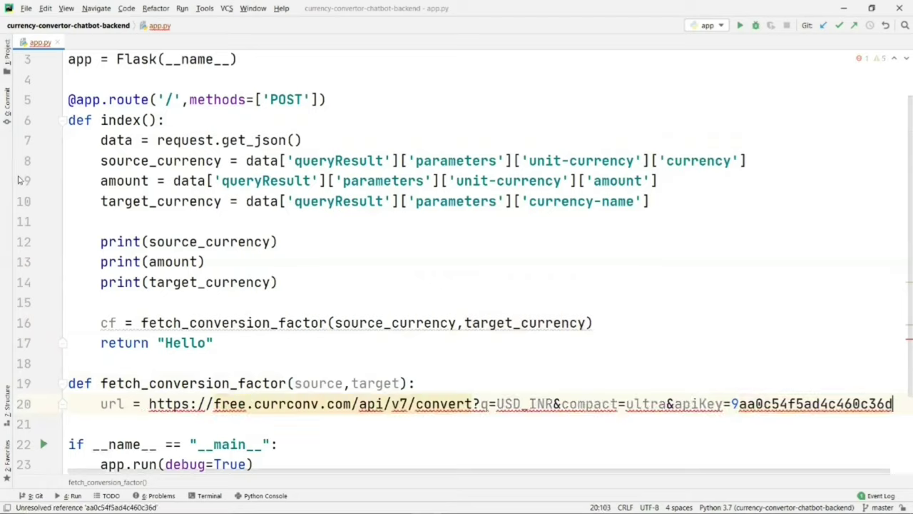
pyautogui.hotkey('ctrl', 'z')
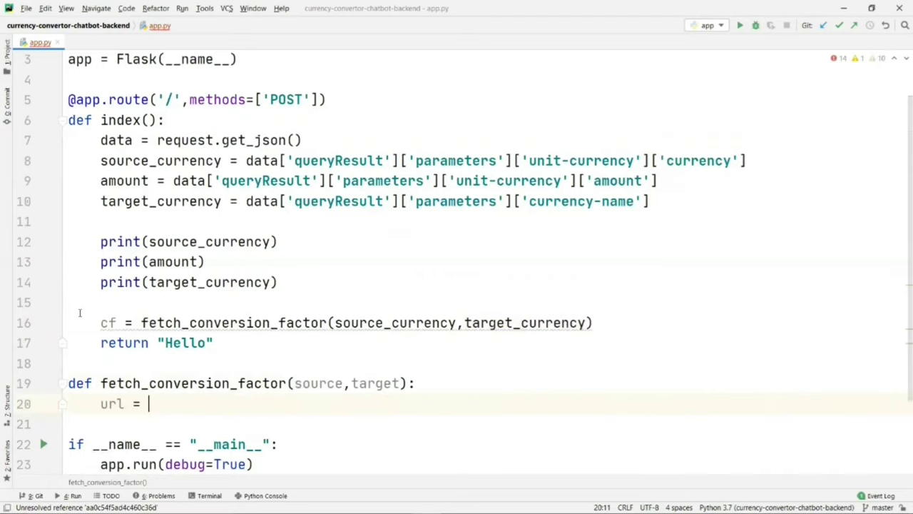
pyautogui.write('"')
pyautogui.hotkey('ctrl', 'v')
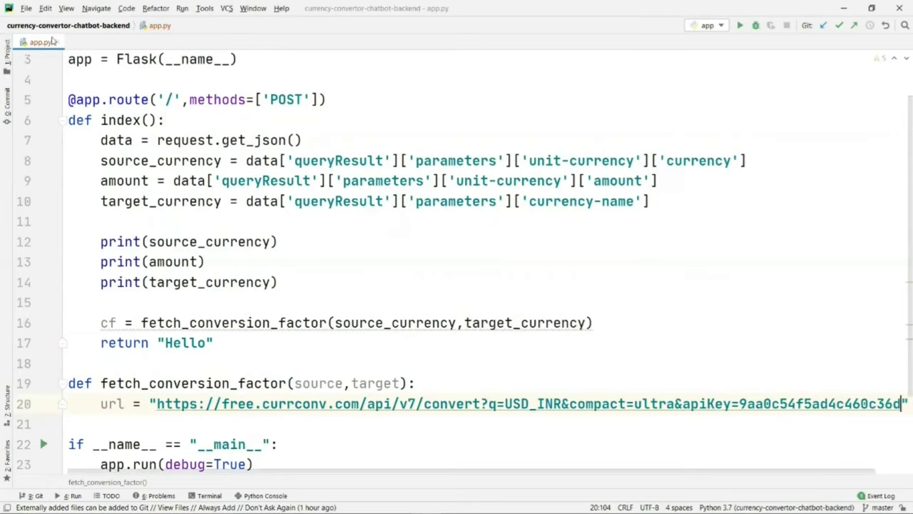
# Step: Turn on soft-wrap for the active editor
pyautogui.click(66, 8)
pyautogui.moveTo(160, 243)
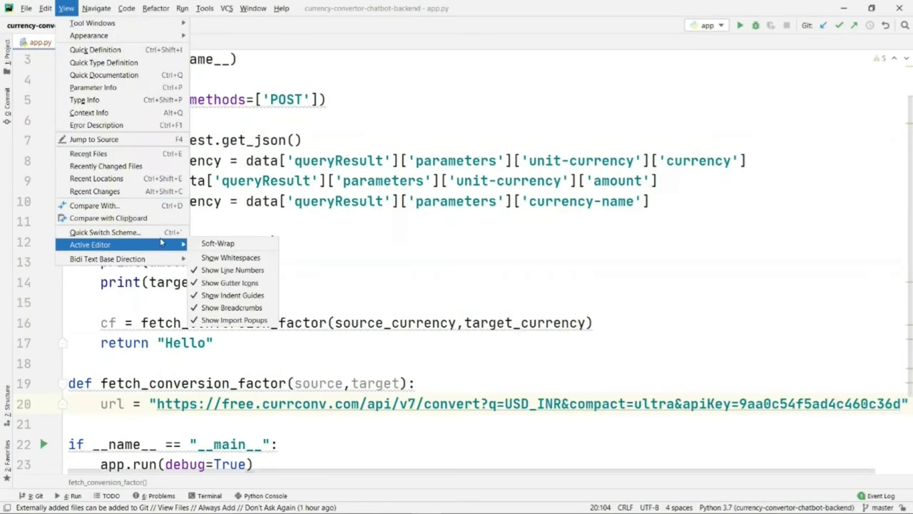
pyautogui.click(218, 244)
# Step: Replace the USD_INR pair in the url with {}_{} placeholders
pyautogui.moveTo(505, 404); pyautogui.dragTo(562, 404)
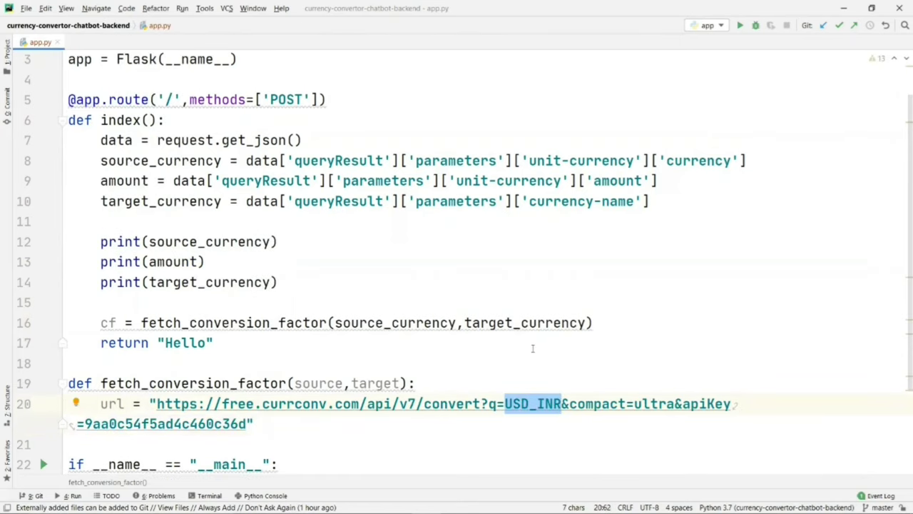
pyautogui.click(521, 404)
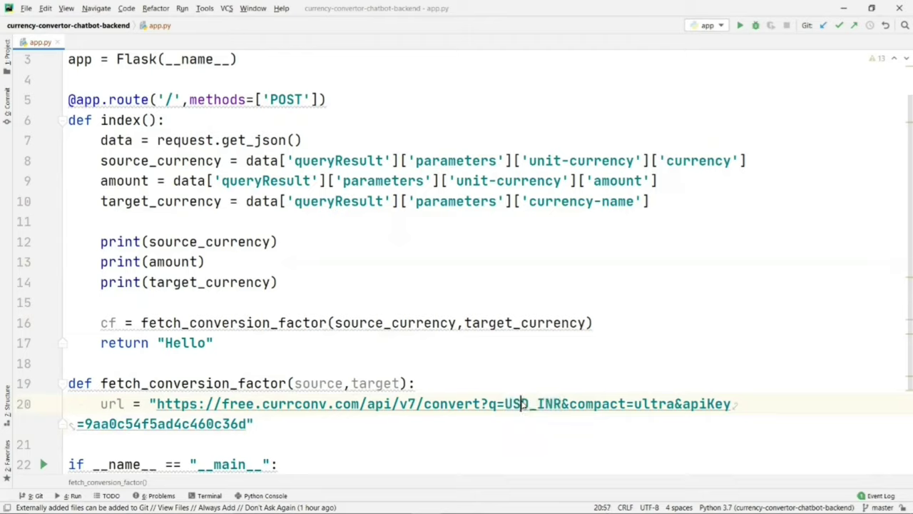
pyautogui.moveTo(530, 404); pyautogui.dragTo(505, 403)
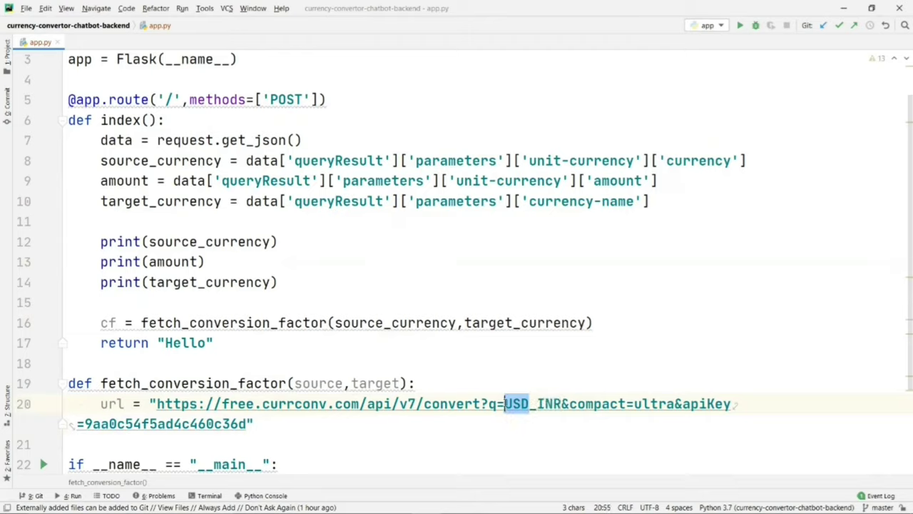
pyautogui.write('{')
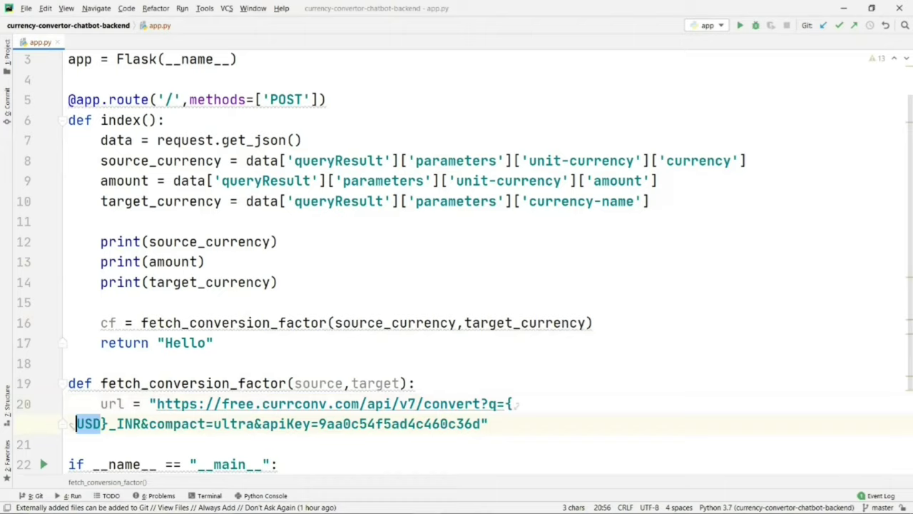
pyautogui.press('Right')
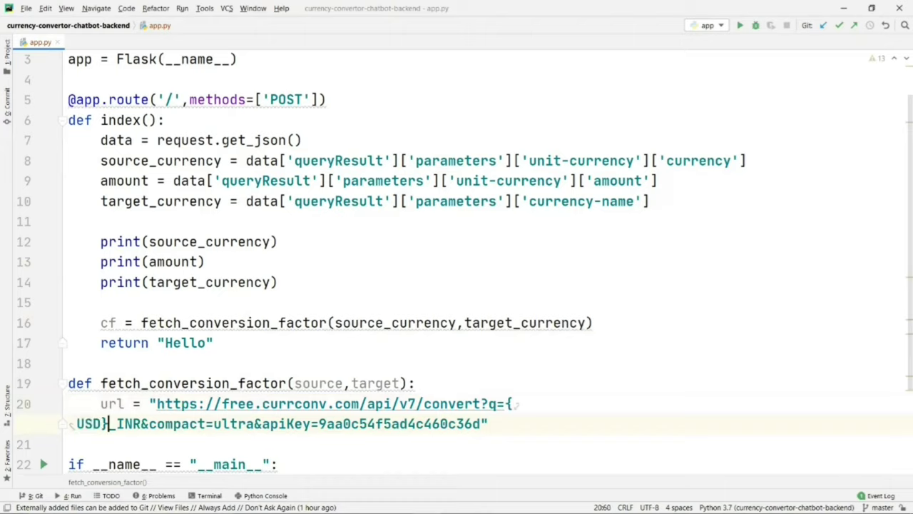
pyautogui.press('BackSpace')
pyautogui.press('BackSpace')
pyautogui.press('BackSpace')
pyautogui.press('Right')
pyautogui.press('Right')
pyautogui.press('Right')
pyautogui.press('Right')
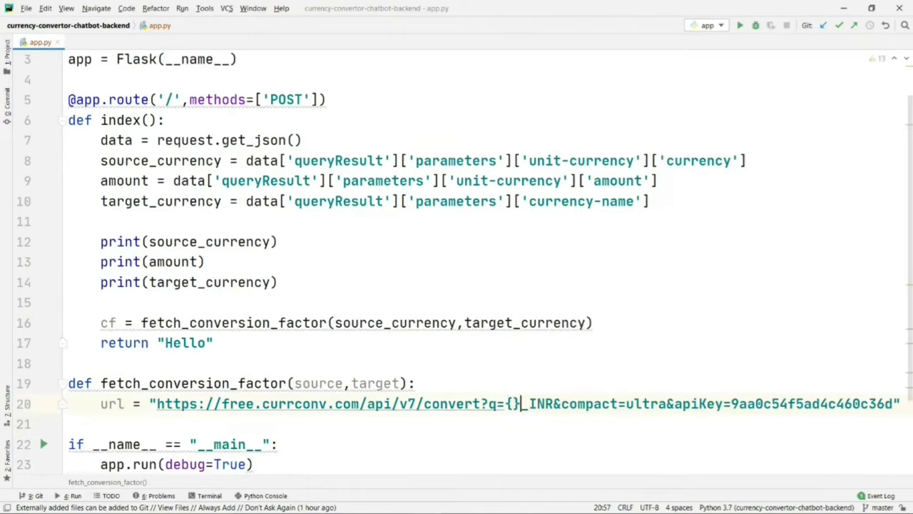
pyautogui.press('BackSpace')
pyautogui.write('{}')
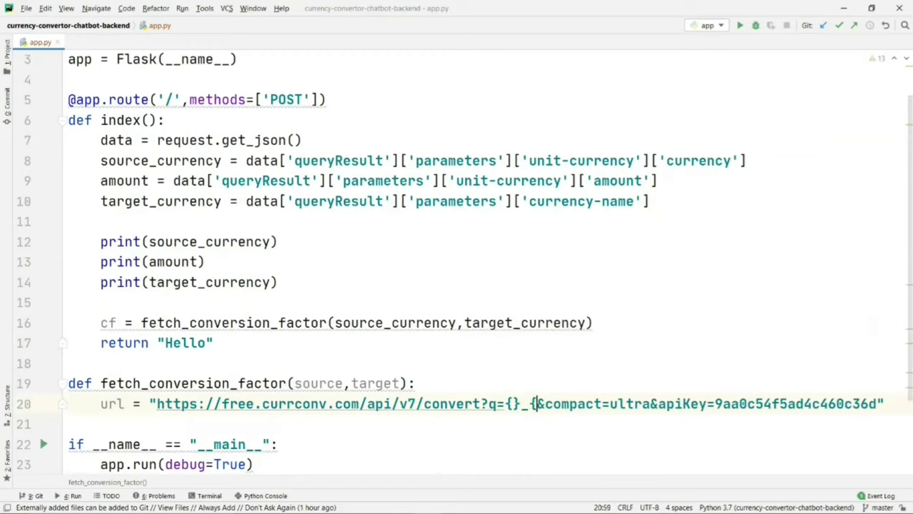
# Step: Append .format(source,target) to the url string and start a new line
pyautogui.click(894, 404)
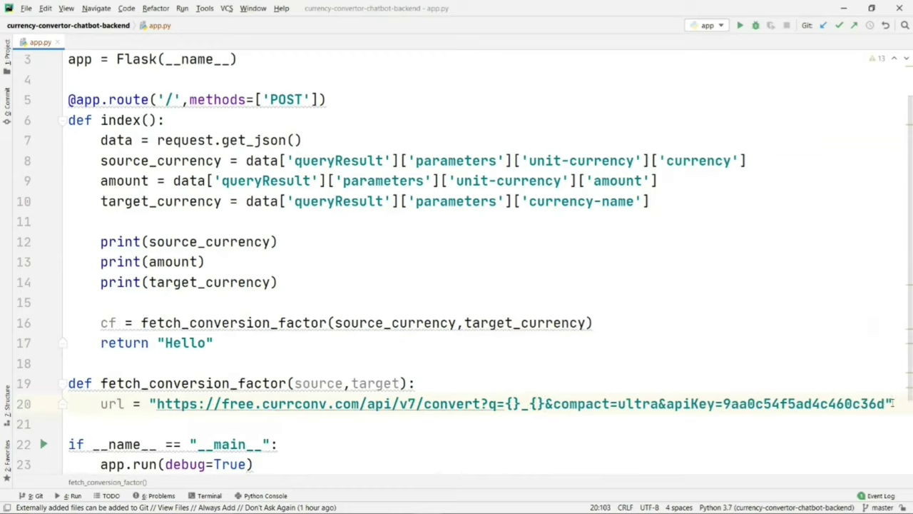
pyautogui.write('.form')
pyautogui.press('Return')
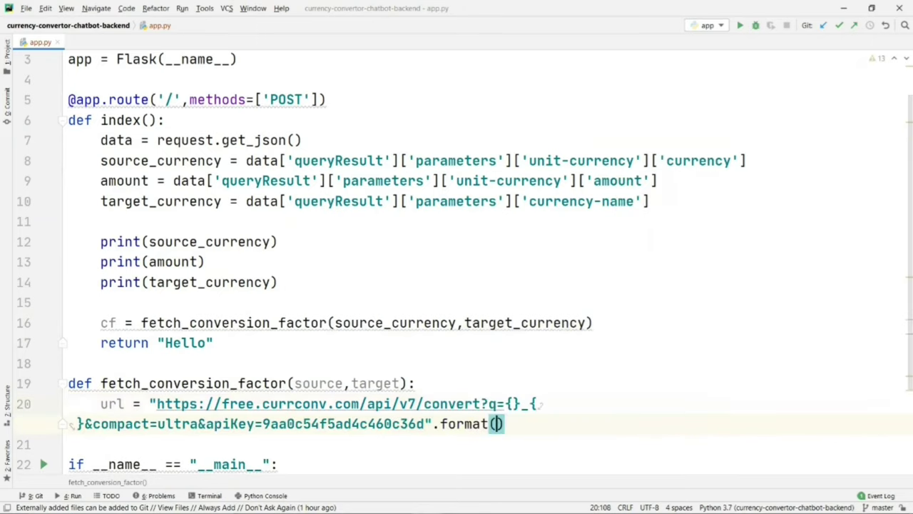
pyautogui.write('sou')
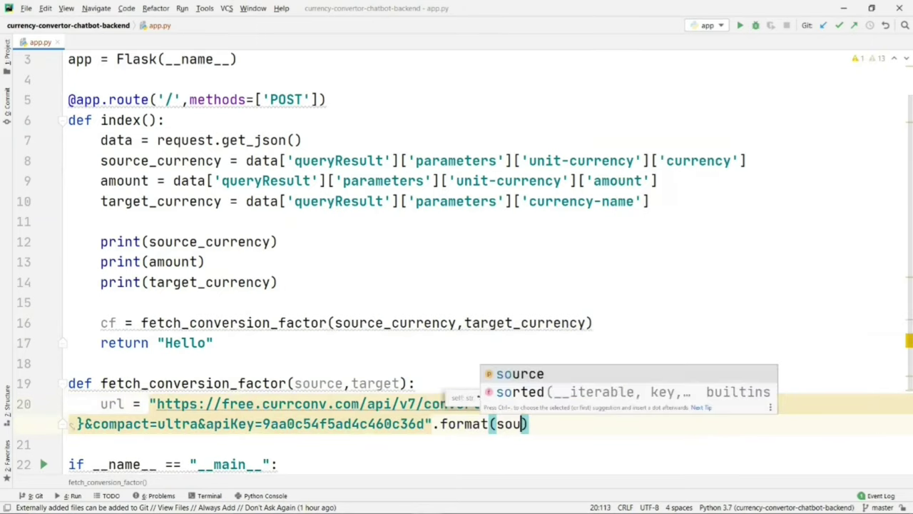
pyautogui.press('Return')
pyautogui.write(',tar')
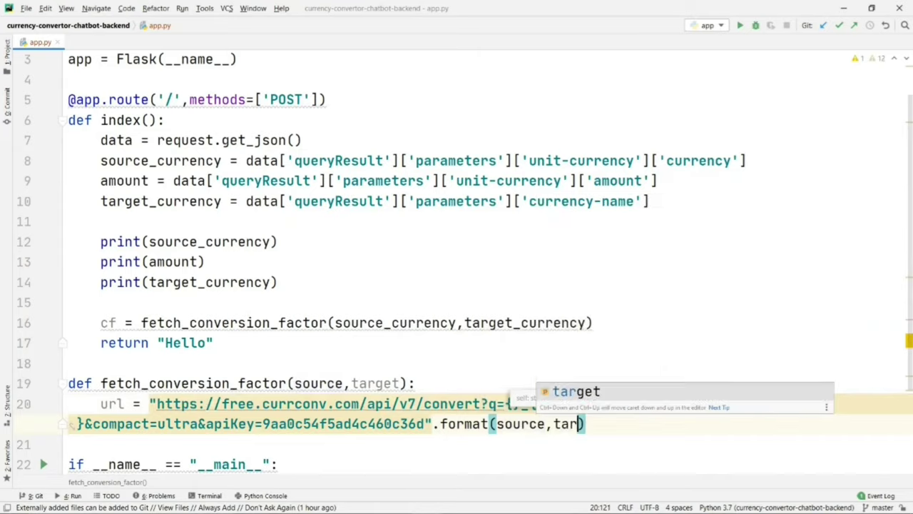
pyautogui.press('Return')
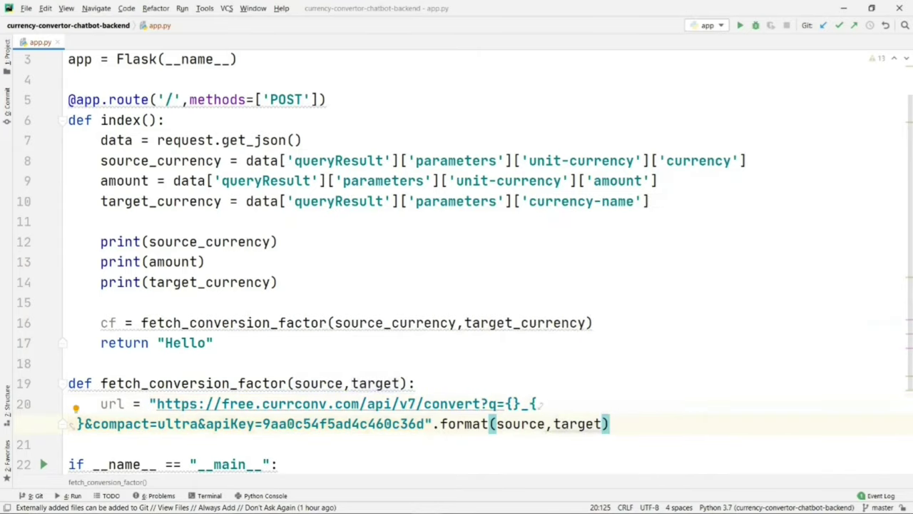
pyautogui.press('Return')
pyautogui.scroll(-1, 637, 381)
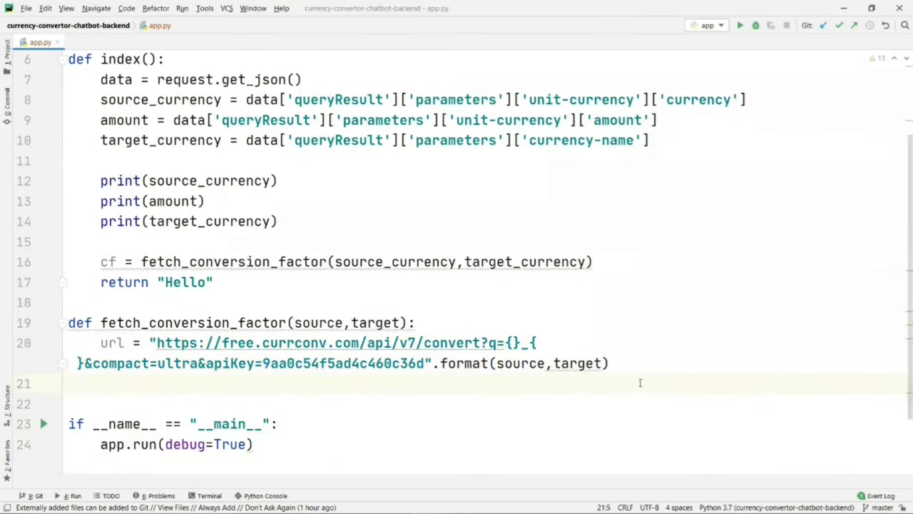
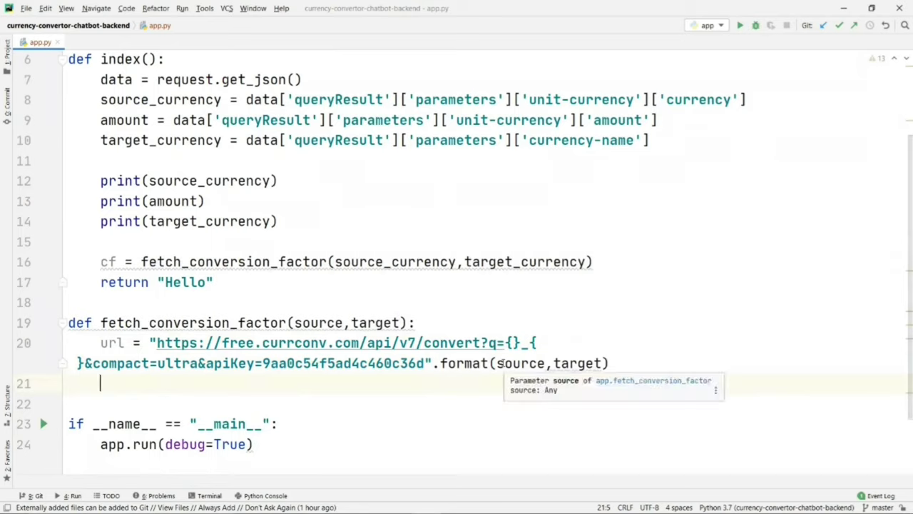
# Step: Install the requests package with pip install requests in the project terminal
pyautogui.click(210, 495)
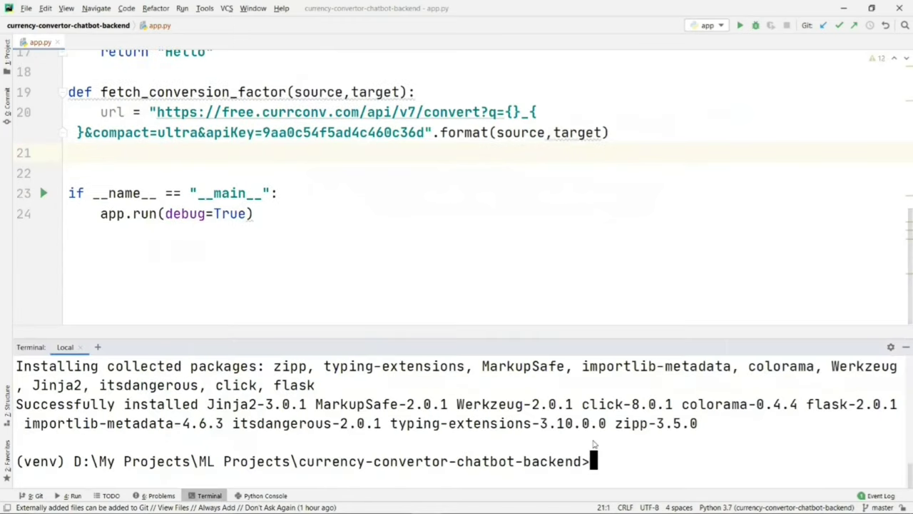
pyautogui.write('pip install')
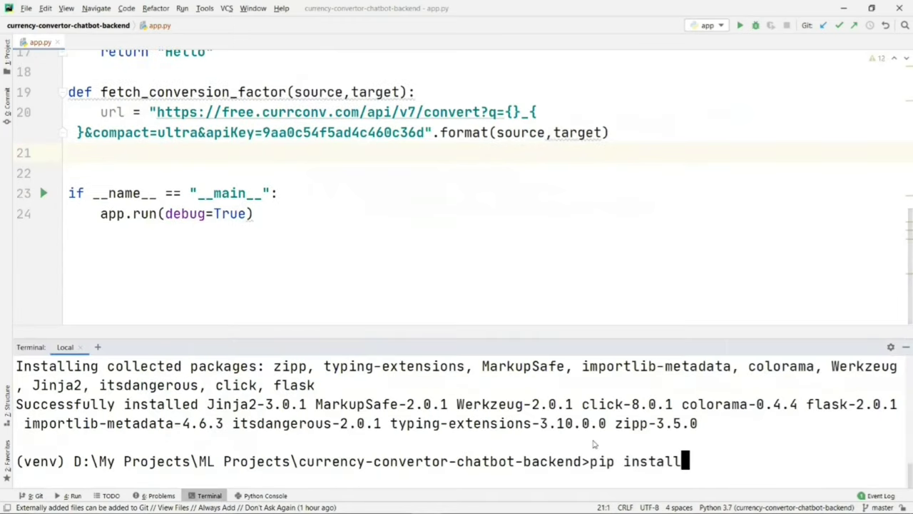
pyautogui.write(' requests')
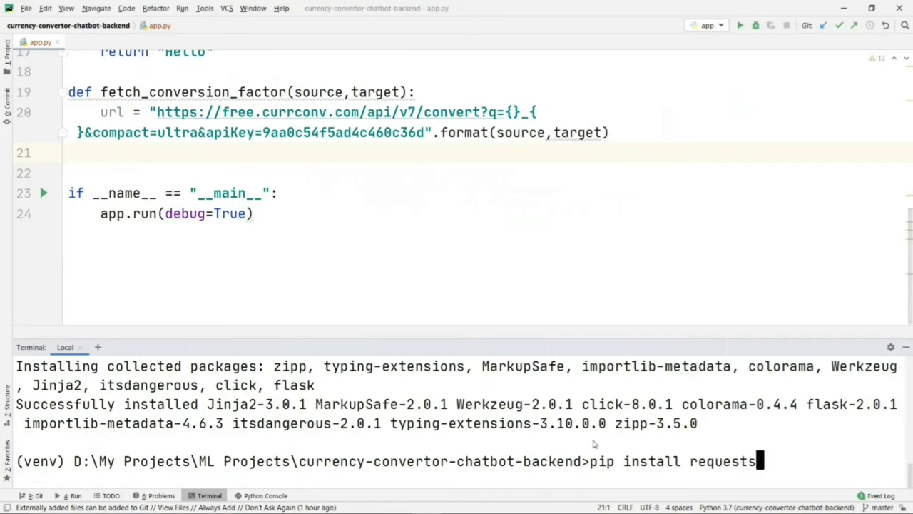
pyautogui.press('Return')
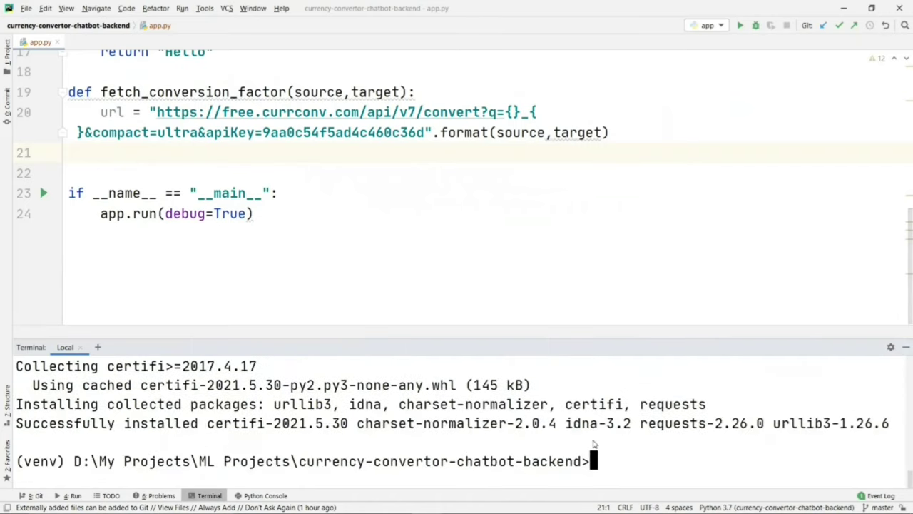
# Step: Add 'import requests' on line 2 of app.py, below the flask import
pyautogui.click(906, 347)
pyautogui.scroll(5, 842, 336)
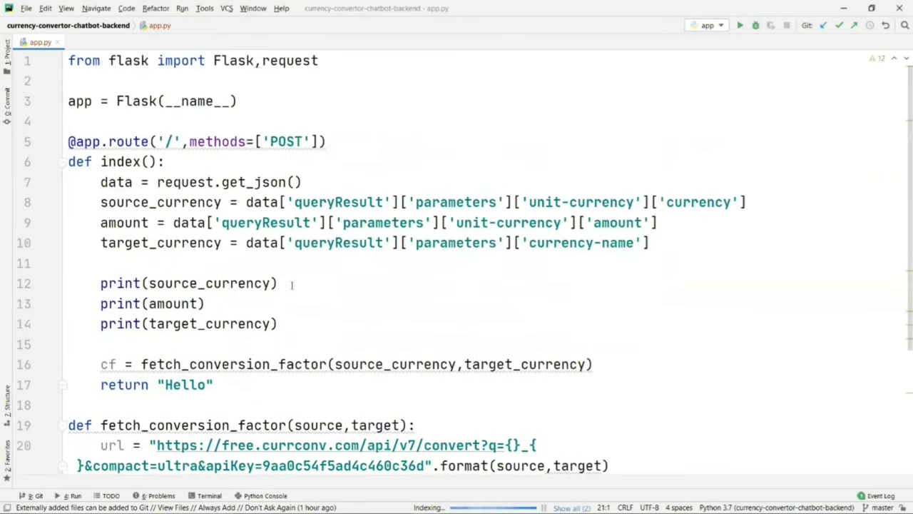
pyautogui.click(330, 61)
pyautogui.press('Return')
pyautogui.write('im')
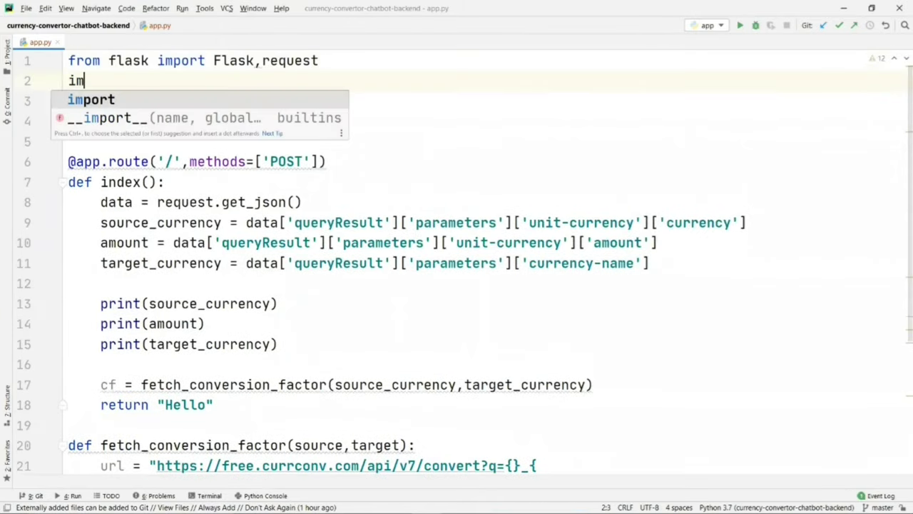
pyautogui.write('port re')
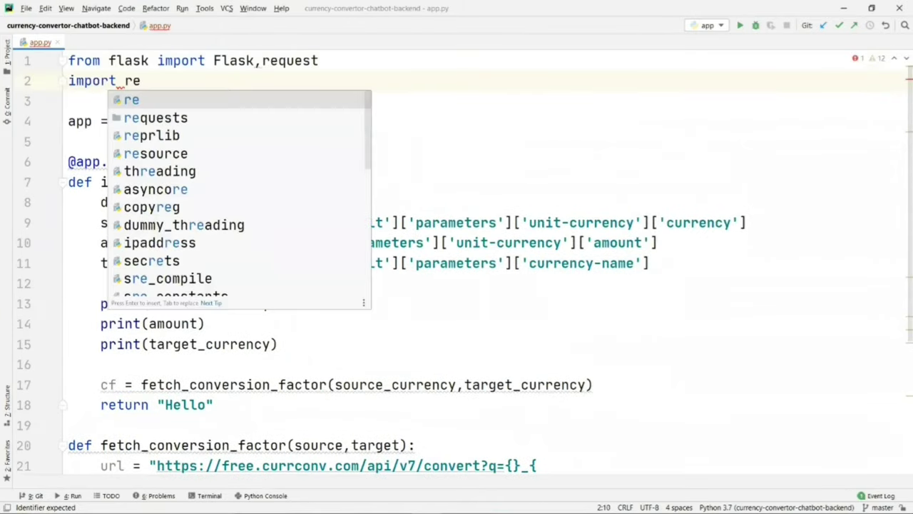
pyautogui.press('Down')
pyautogui.press('Return')
pyautogui.scroll(-4, 335, 181)
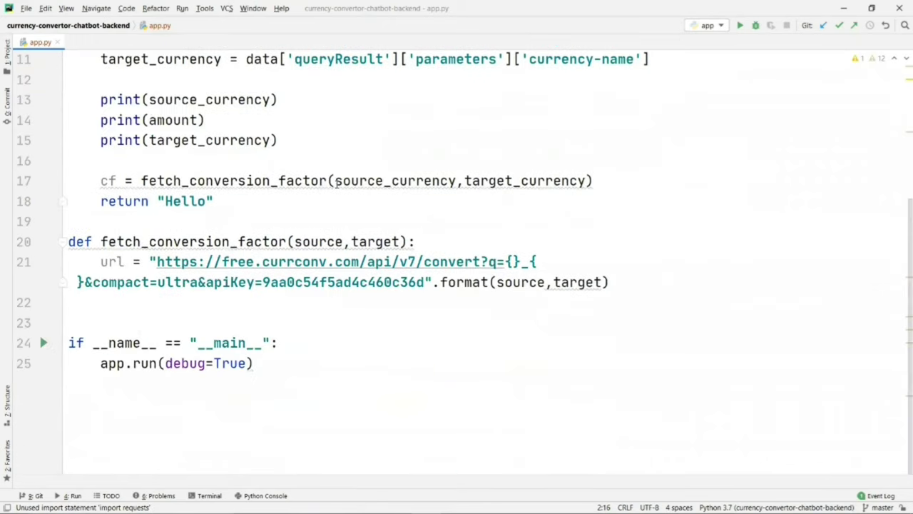
# Step: Add response = requests.get(url) below the url line in fetch_conversion_factor
pyautogui.click(634, 280)
pyautogui.press('Return')
pyautogui.press('Return')
pyautogui.write('re')
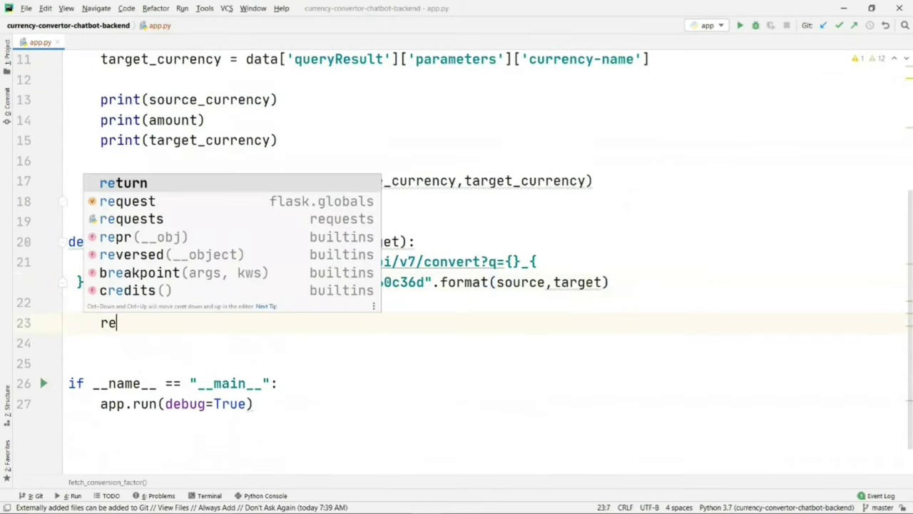
pyautogui.press('Down')
pyautogui.press('Down')
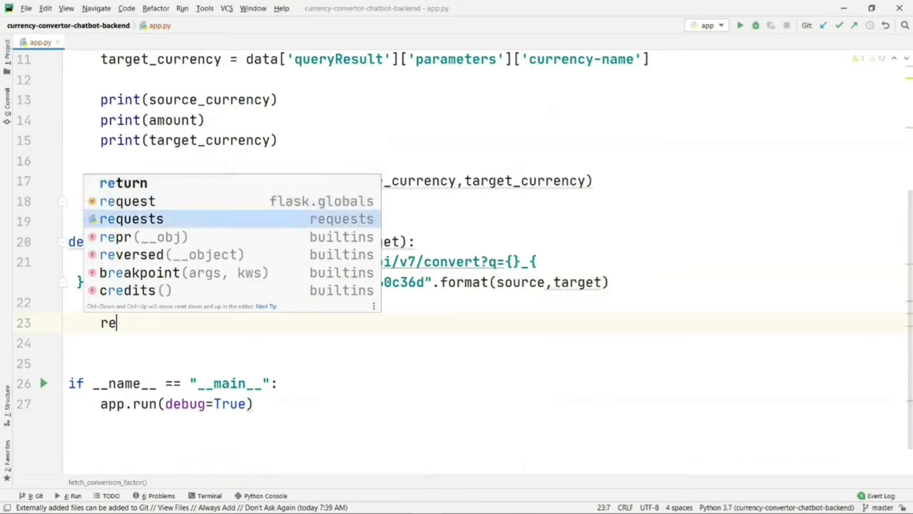
pyautogui.press('Return')
pyautogui.write('.get')
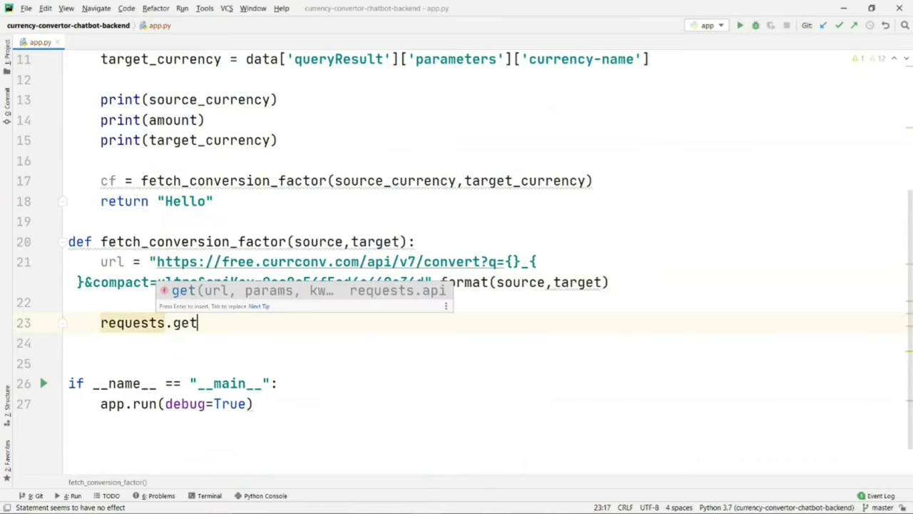
pyautogui.press('Return')
pyautogui.write('url')
pyautogui.click(173, 323)
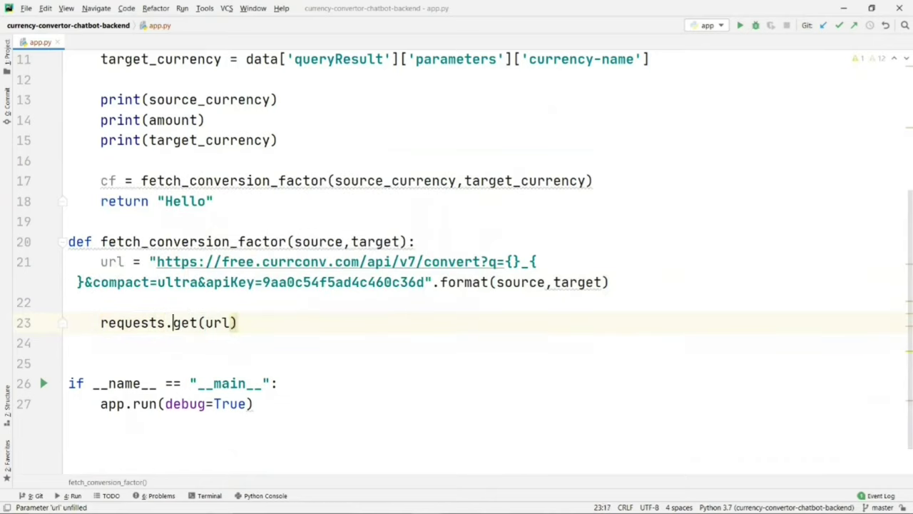
pyautogui.press('Left')
pyautogui.press('Left')
pyautogui.press('Left')
pyautogui.press('Left')
pyautogui.press('Left')
pyautogui.press('Left')
pyautogui.press('Left')
pyautogui.press('Left')
pyautogui.press('Left')
pyautogui.write('response =')
# Step: Parse the reply with response = response.json() and add print(response) below it
pyautogui.click(316, 323)
pyautogui.press('Down')
pyautogui.press('Return')
pyautogui.write('response.')
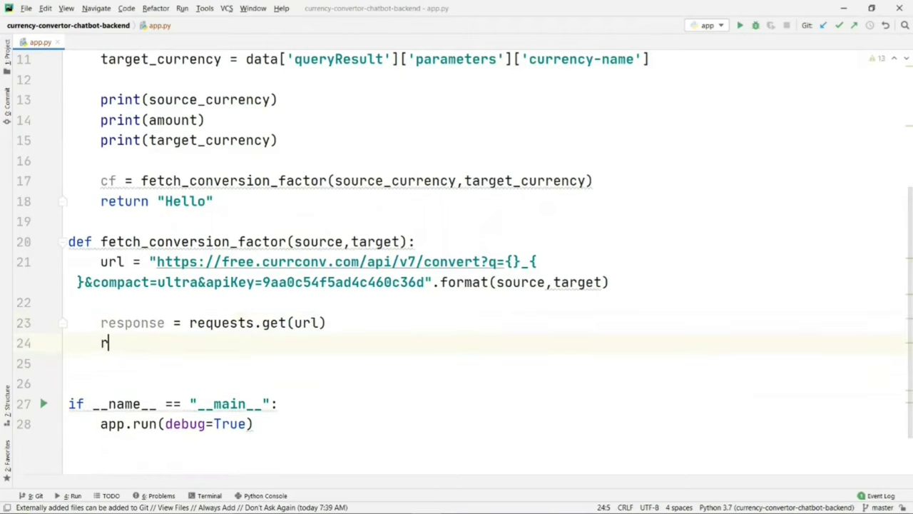
pyautogui.write('json')
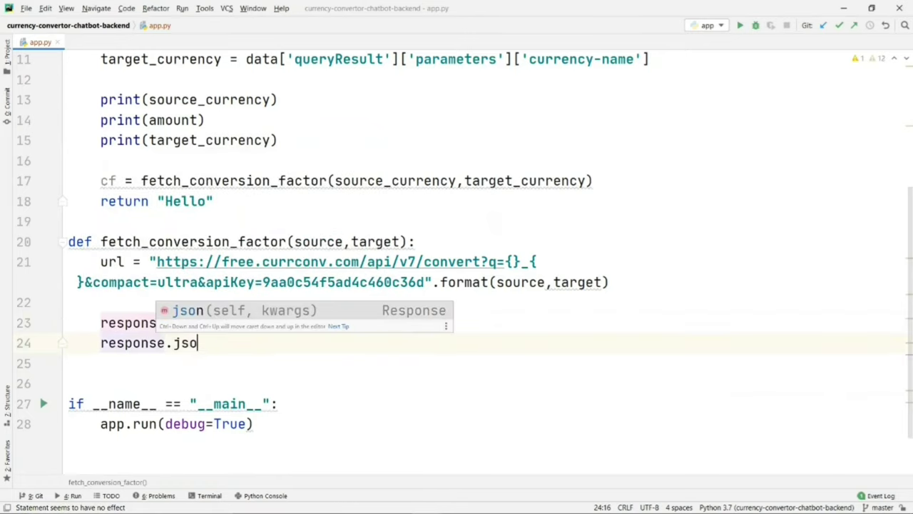
pyautogui.press('Return')
pyautogui.press('Left')
pyautogui.press('Left')
pyautogui.press('Left')
pyautogui.press('Left')
pyautogui.press('Left')
pyautogui.press('Left')
pyautogui.press('Left')
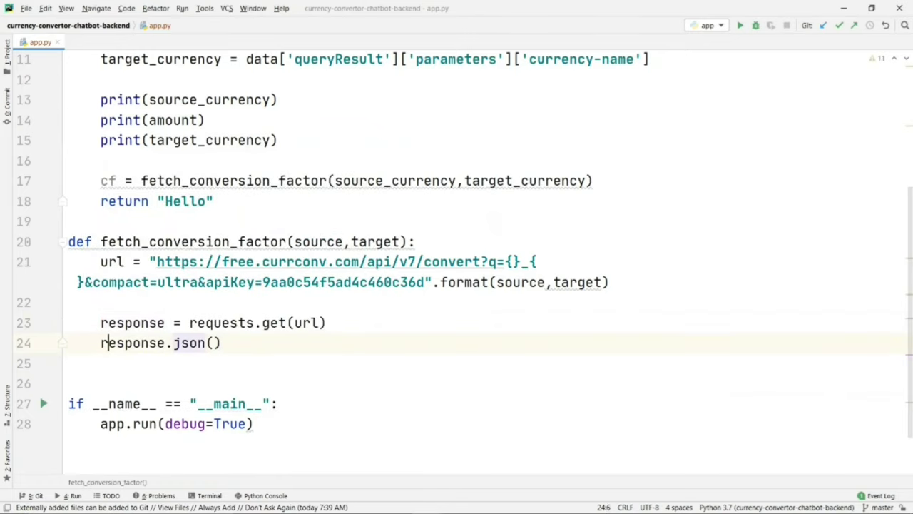
pyautogui.write('response =')
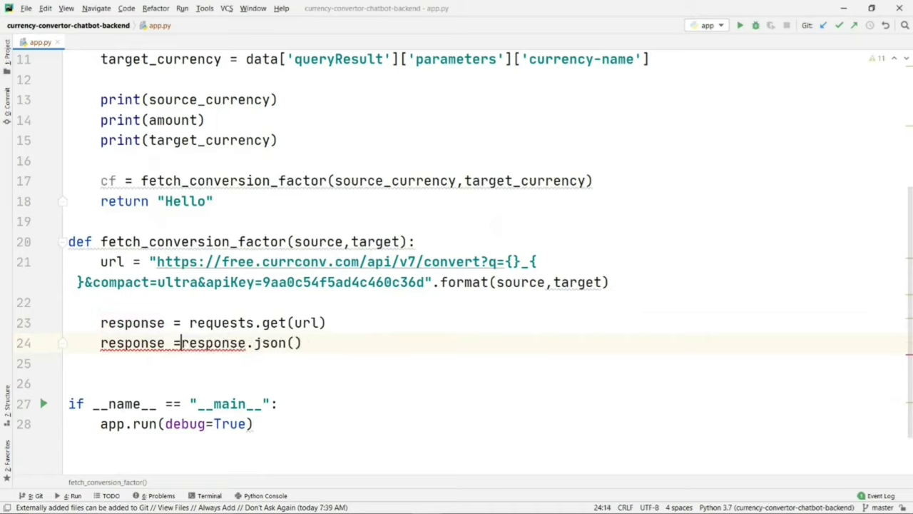
pyautogui.press('Right')
pyautogui.press('Right')
pyautogui.press('Right')
pyautogui.press('Right')
pyautogui.press('Right')
pyautogui.press('Right')
pyautogui.press('Right')
pyautogui.press('Right')
pyautogui.press('Right')
pyautogui.press('Right')
pyautogui.press('Right')
pyautogui.press('Right')
pyautogui.press('Right')
pyautogui.press('Right')
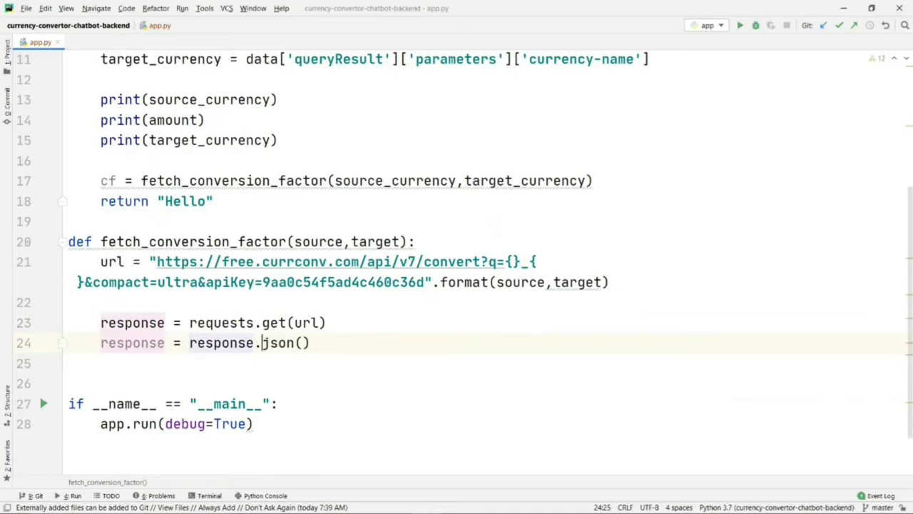
pyautogui.press('Return')
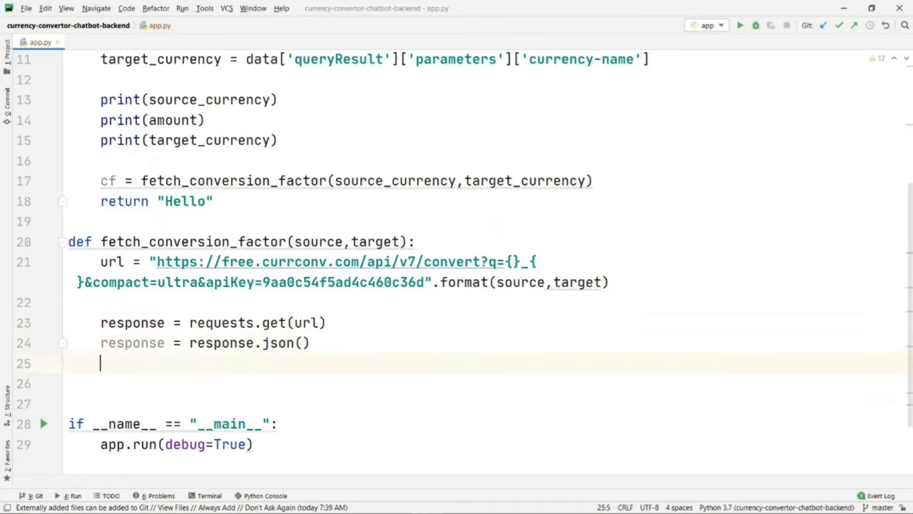
pyautogui.write('print(response')
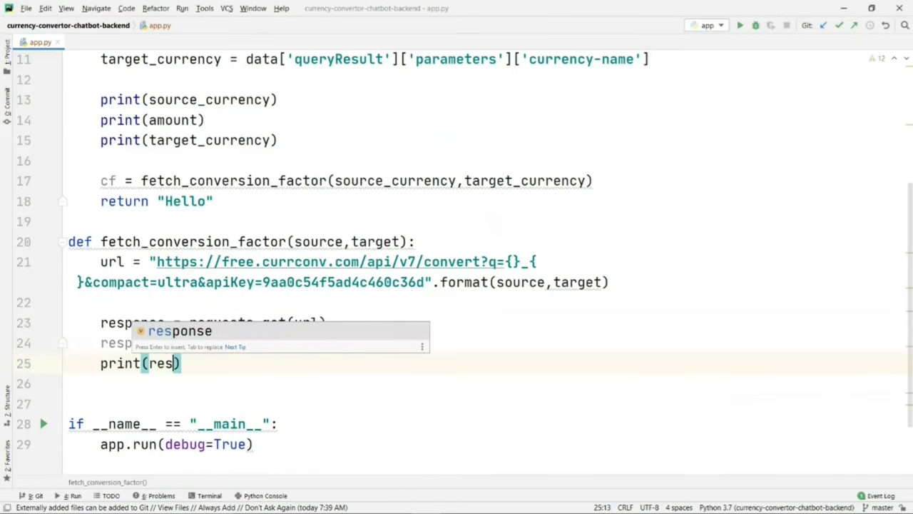
pyautogui.write(')')
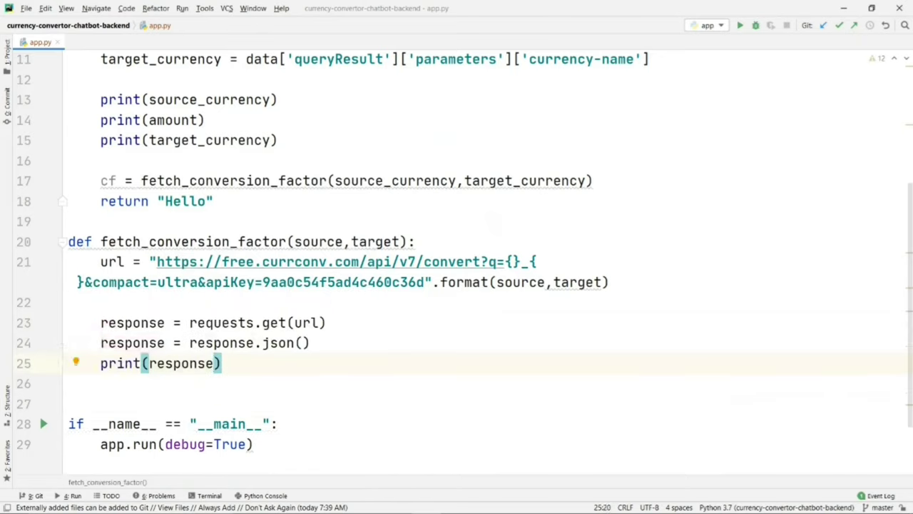
pyautogui.click(311, 344)
# Step: Send 'could you convert 100 pounds to us dollars' to the currency-convertor agent, then return to PyCharm
pyautogui.hotkey('alt', 'Tab')
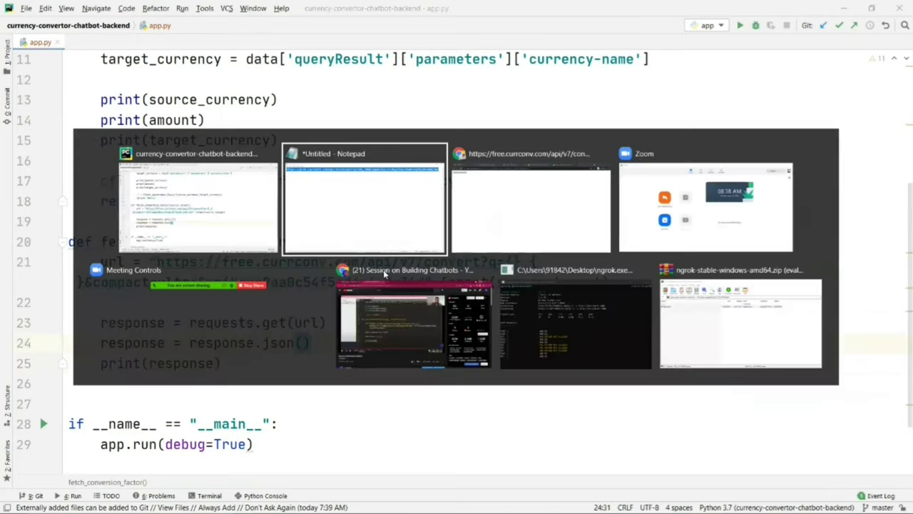
pyautogui.hotkey('alt', 'Tab')
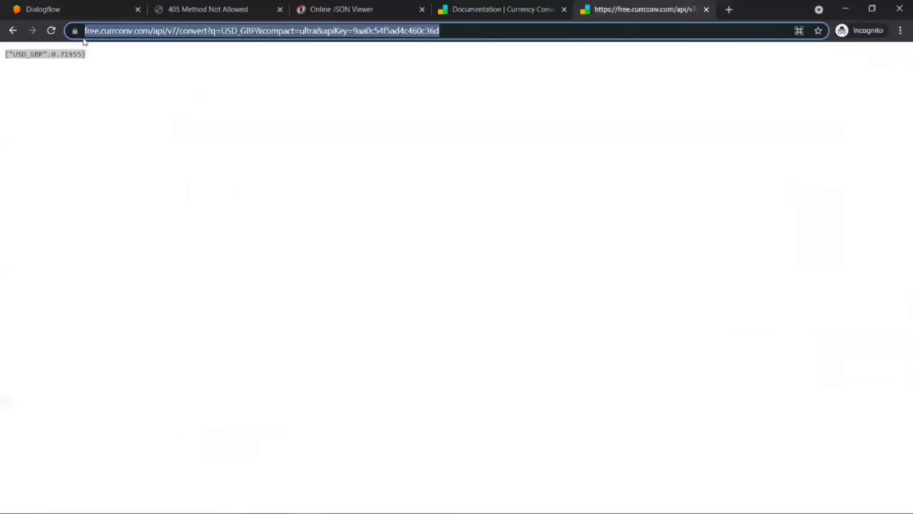
pyautogui.hotkey('ctrl', '1')
pyautogui.click(742, 69)
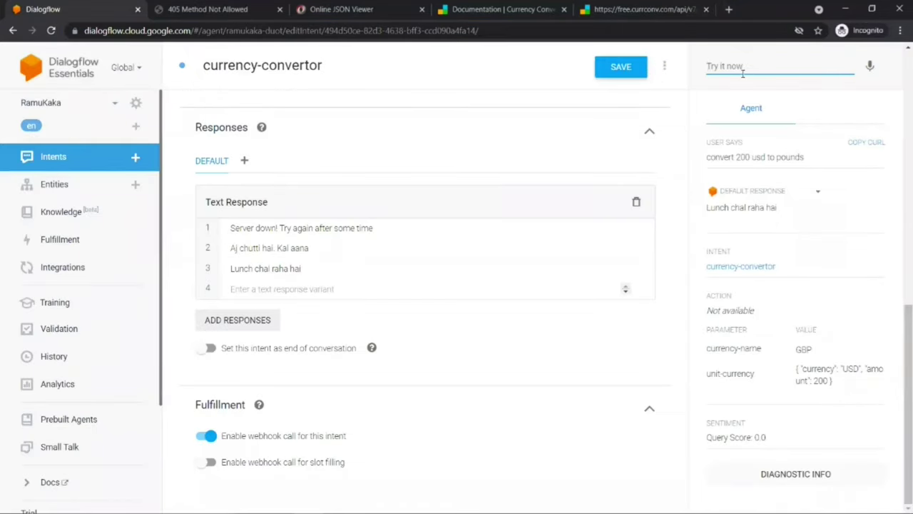
pyautogui.write('co')
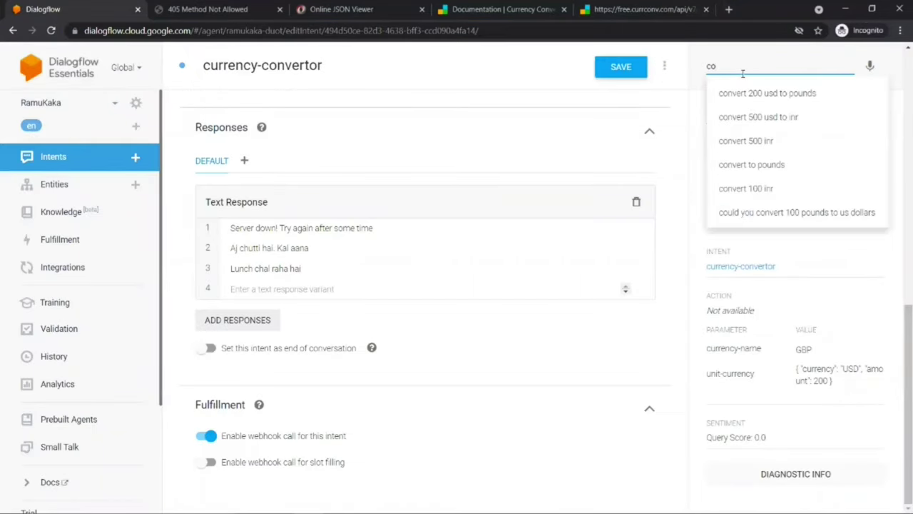
pyautogui.press('Down')
pyautogui.press('Down')
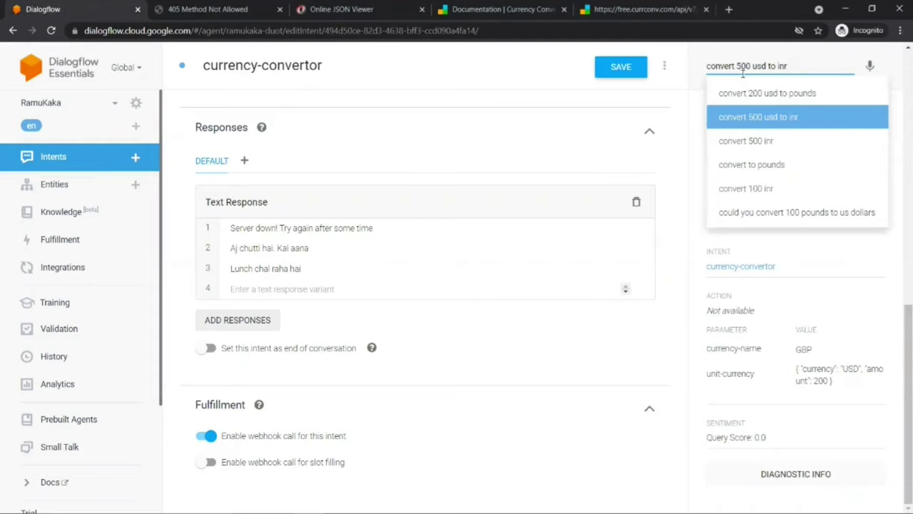
pyautogui.press('Down')
pyautogui.press('Down')
pyautogui.press('Down')
pyautogui.press('Down')
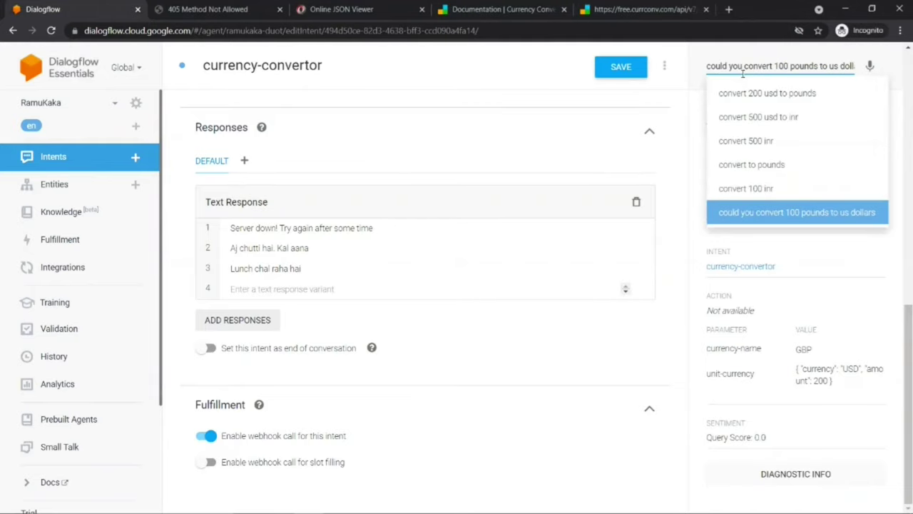
pyautogui.press('Return')
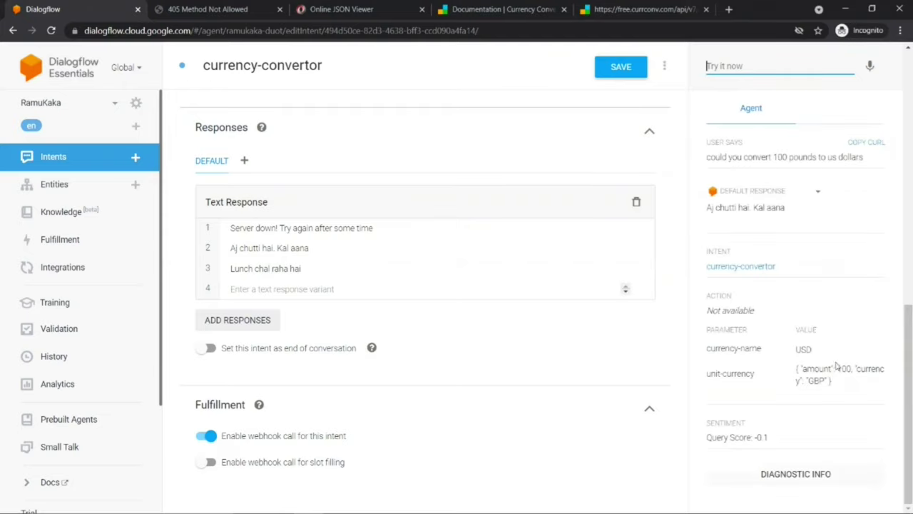
pyautogui.hotkey('alt', 'Tab')
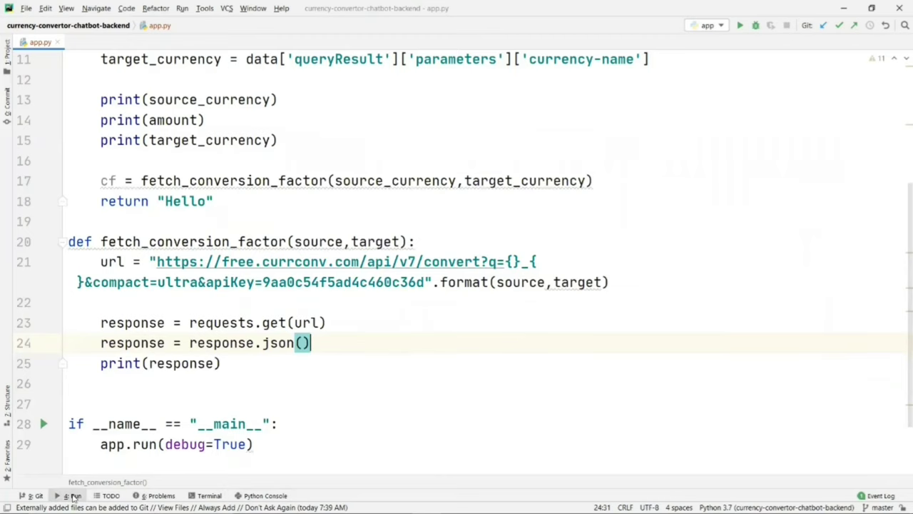
# Step: Restart the Flask backend and confirm the run log shows {'INR_USD': 0.013445} for 1000.0 INR
pyautogui.click(74, 496)
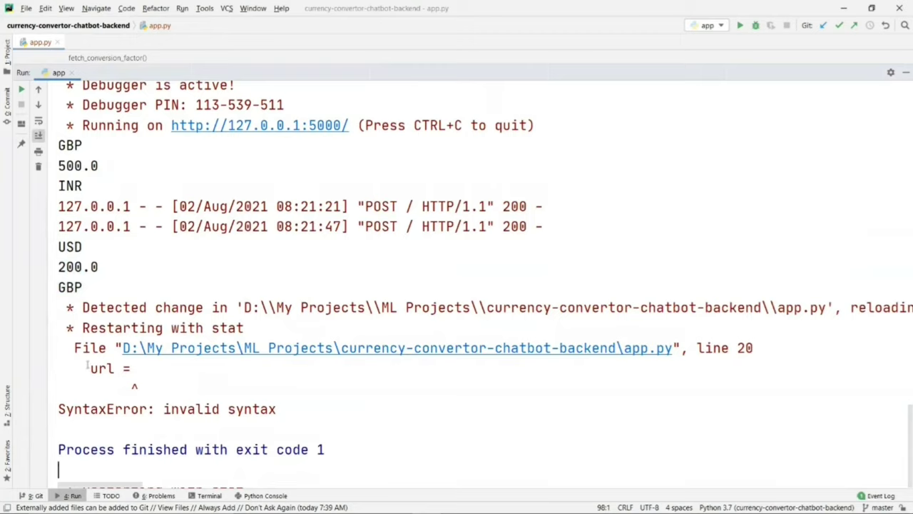
pyautogui.moveTo(83, 368); pyautogui.dragTo(131, 368)
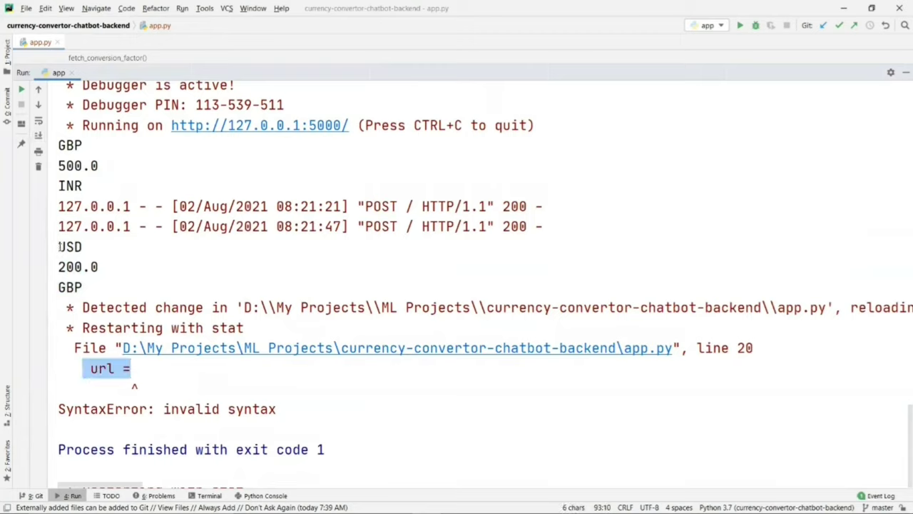
pyautogui.moveTo(59, 246); pyautogui.dragTo(83, 286)
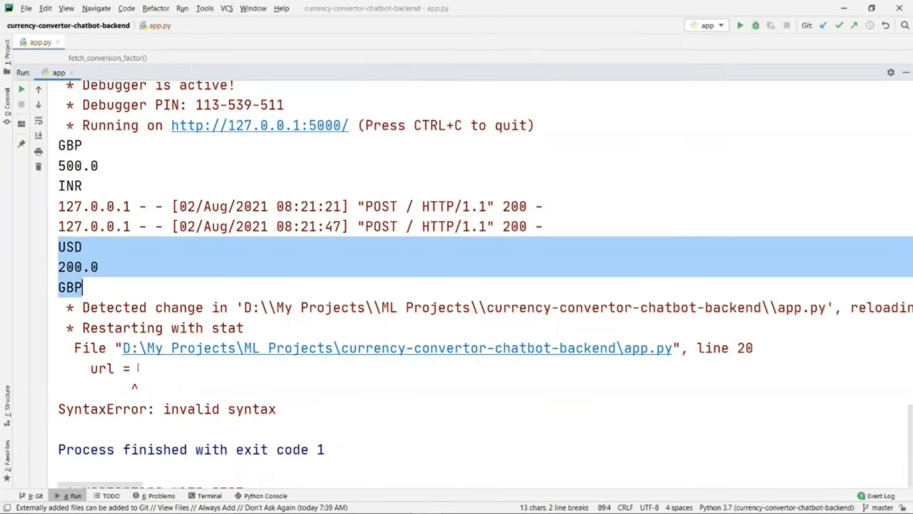
pyautogui.hotkey('shift', 'Escape')
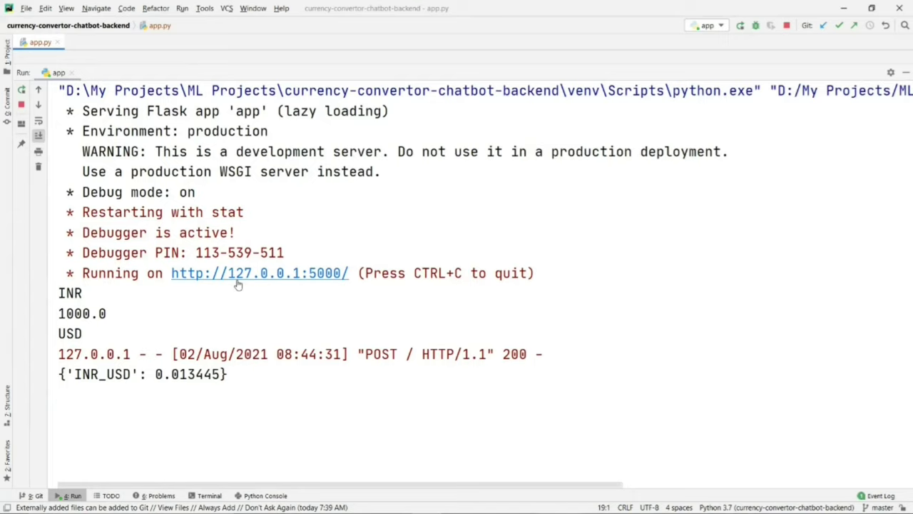
pyautogui.moveTo(59, 292); pyautogui.dragTo(84, 334)
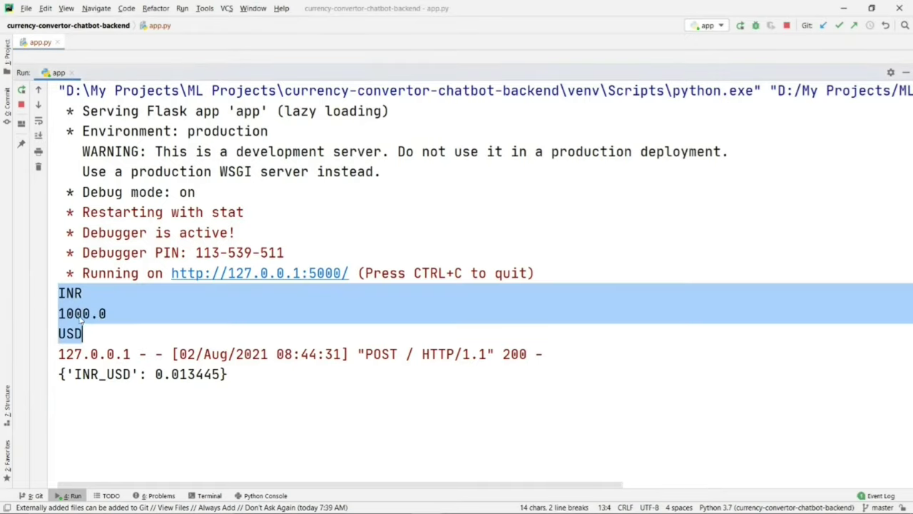
pyautogui.moveTo(67, 374); pyautogui.dragTo(223, 374)
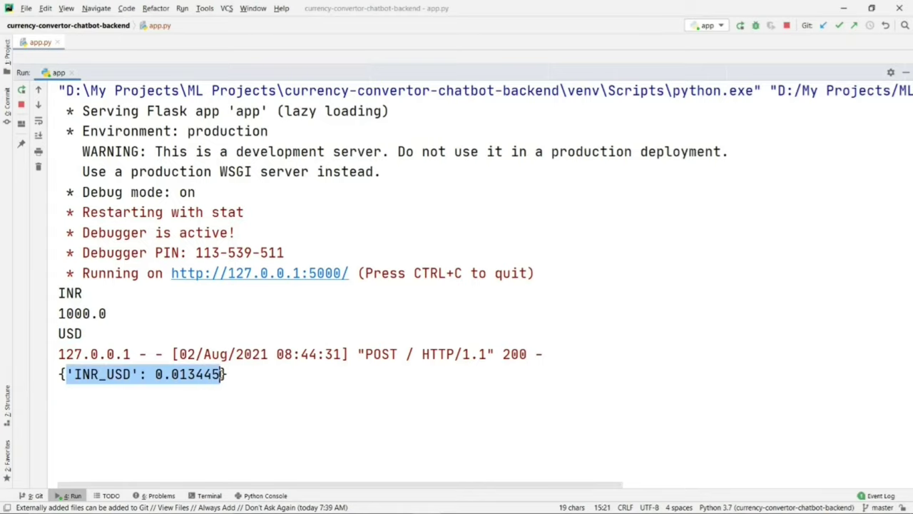
pyautogui.click(902, 72)
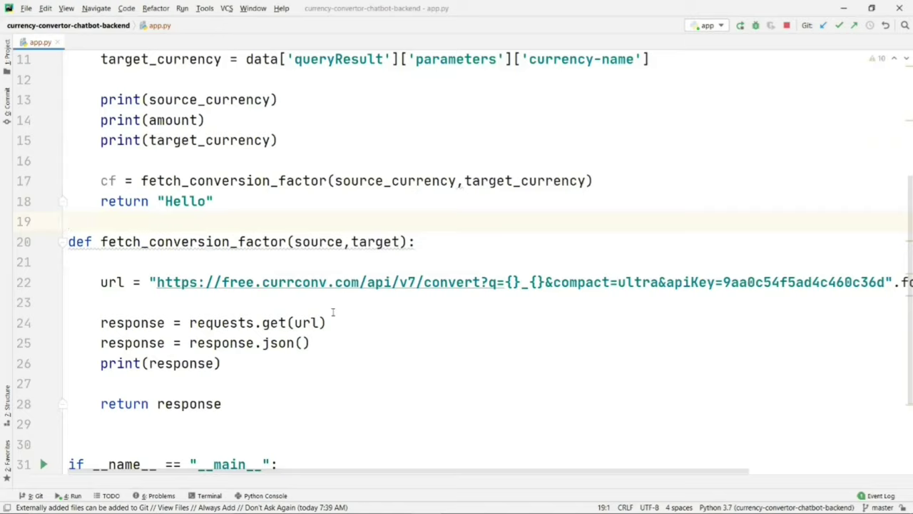
# Step: Delete the print(response) debug line from fetch_conversion_factor
pyautogui.moveTo(101, 367); pyautogui.dragTo(222, 365)
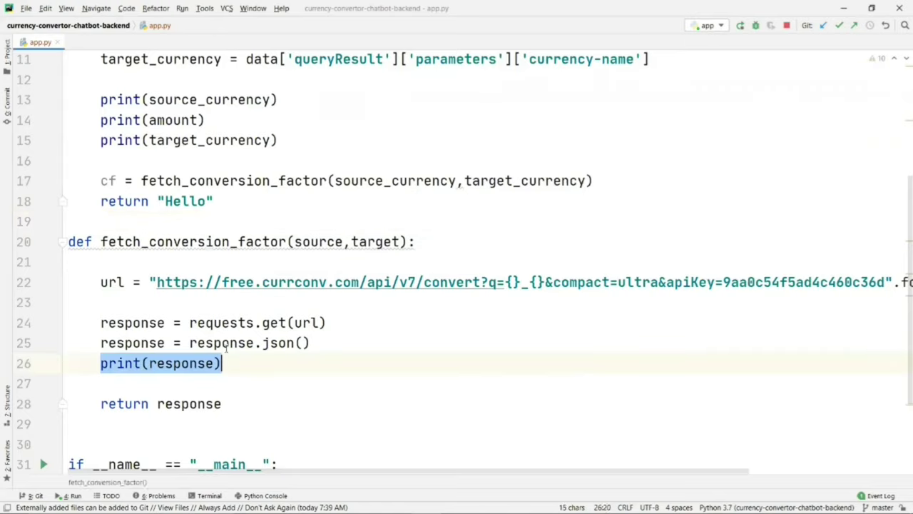
pyautogui.moveTo(102, 182); pyautogui.dragTo(125, 182)
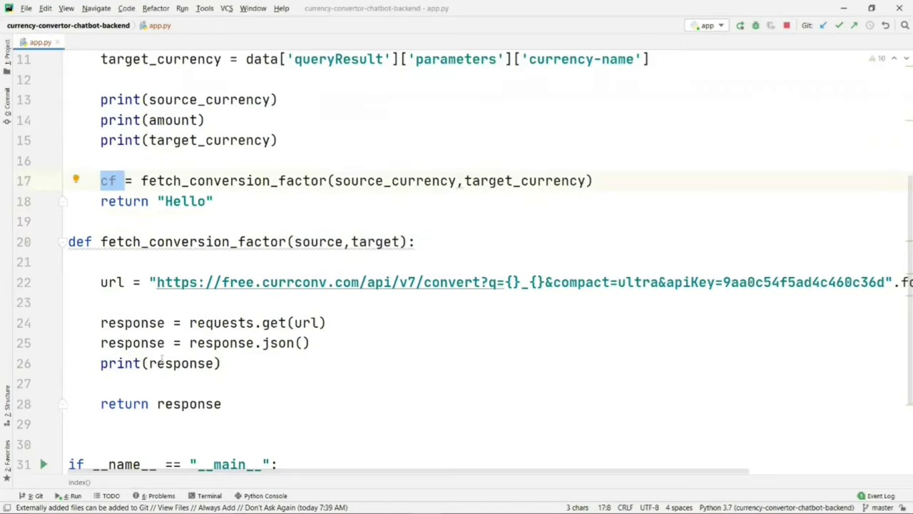
pyautogui.moveTo(101, 364); pyautogui.dragTo(224, 365)
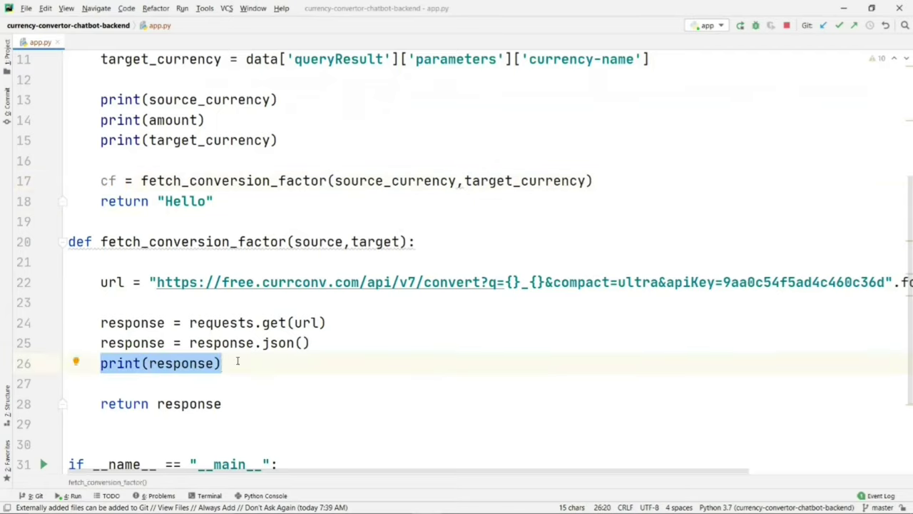
pyautogui.moveTo(236, 363); pyautogui.dragTo(331, 343)
pyautogui.press('BackSpace')
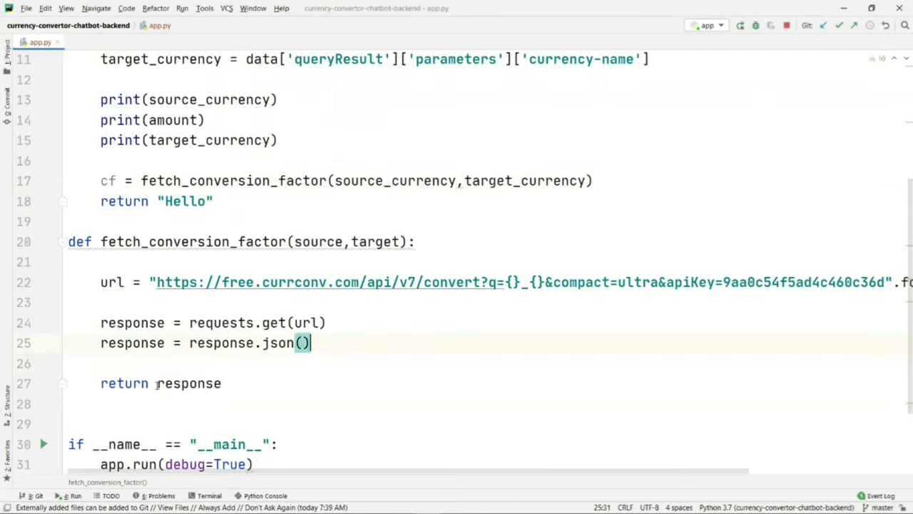
# Step: Return only the rate with return response['{}_{}'.format(source,target)]
pyautogui.click(226, 384)
pyautogui.write("['")
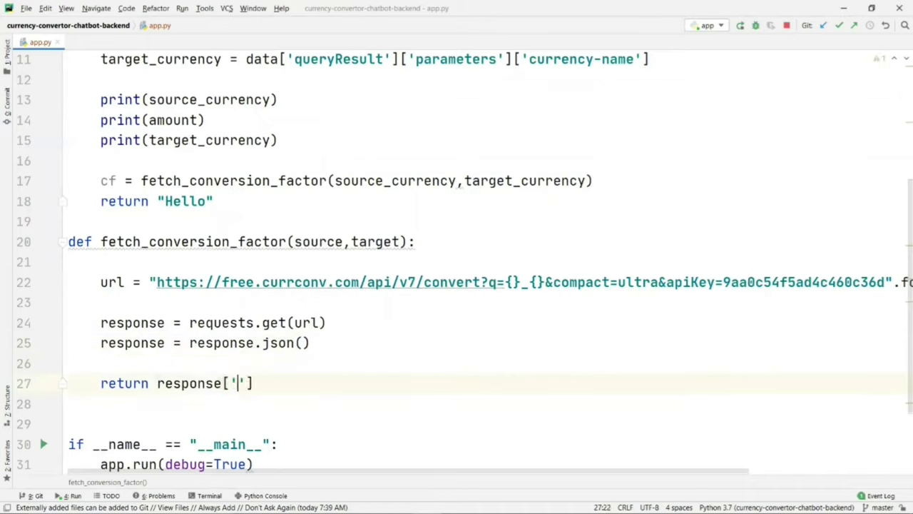
pyautogui.write("{}_{}'.form")
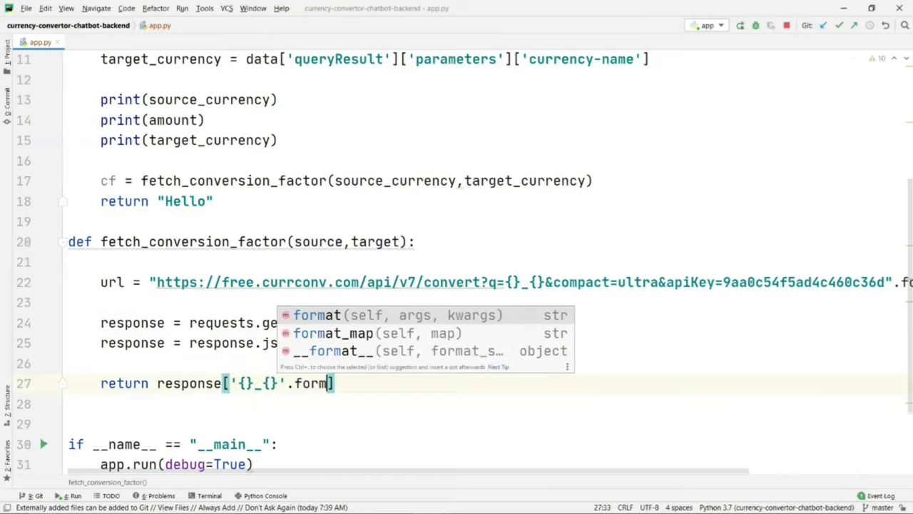
pyautogui.press('Return')
pyautogui.write('so')
pyautogui.press('Return')
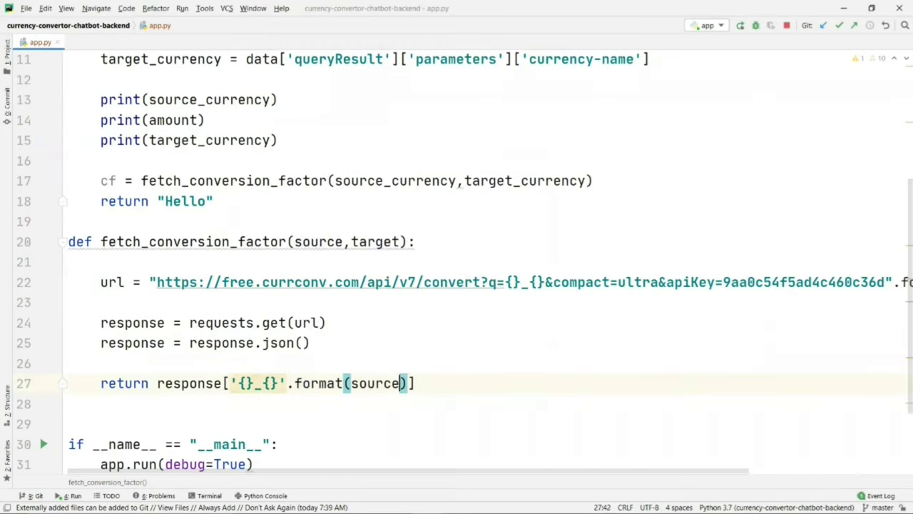
pyautogui.write(',t')
pyautogui.press('Return')
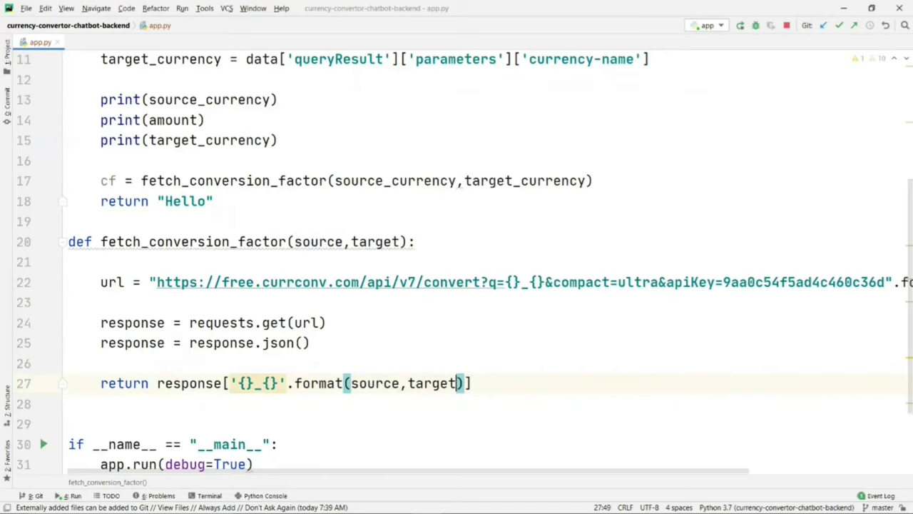
pyautogui.press('End')
pyautogui.moveTo(101, 383); pyautogui.dragTo(149, 383)
# Step: Add final_amount = amount * cf below the cf assignment on line 17
pyautogui.doubleClick(105, 181)
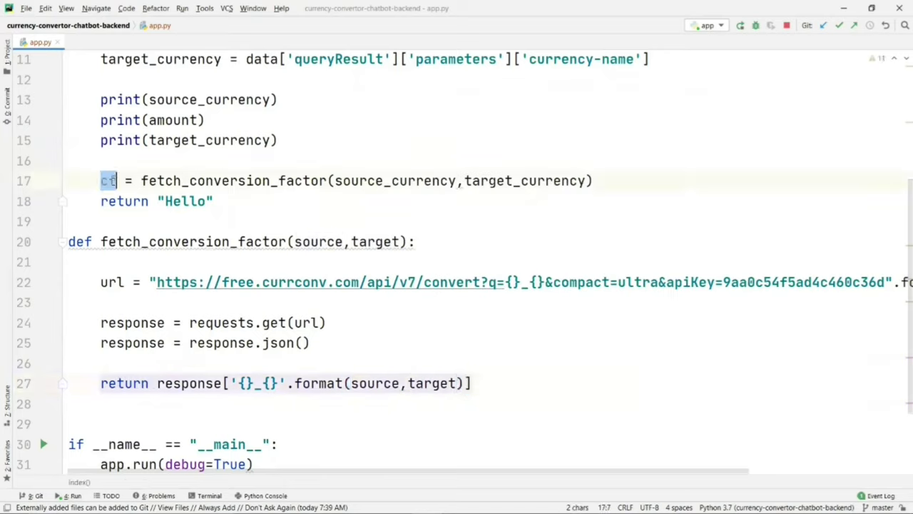
pyautogui.click(599, 181)
pyautogui.press('Return')
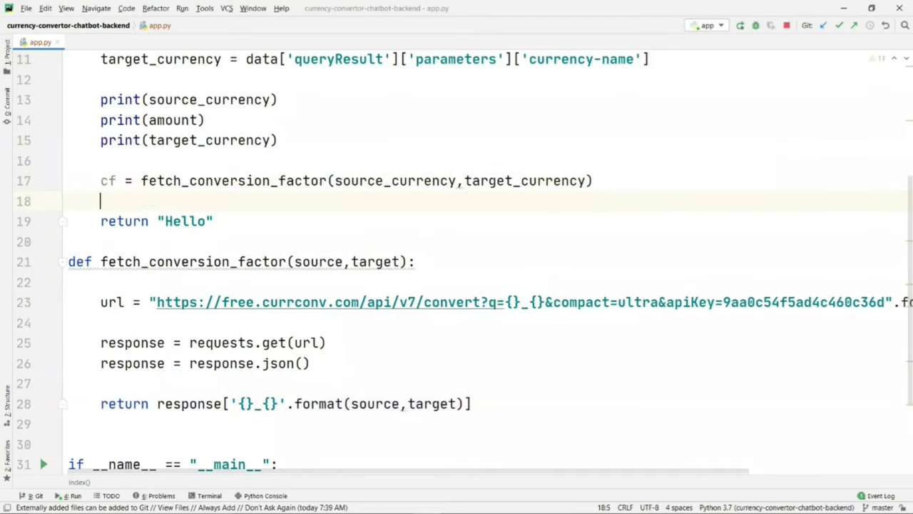
pyautogui.write('final')
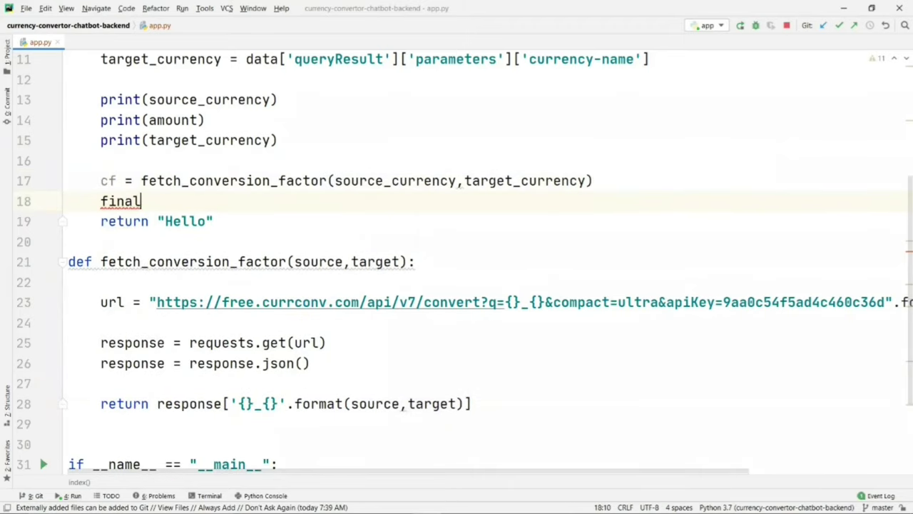
pyautogui.write('_amount = ')
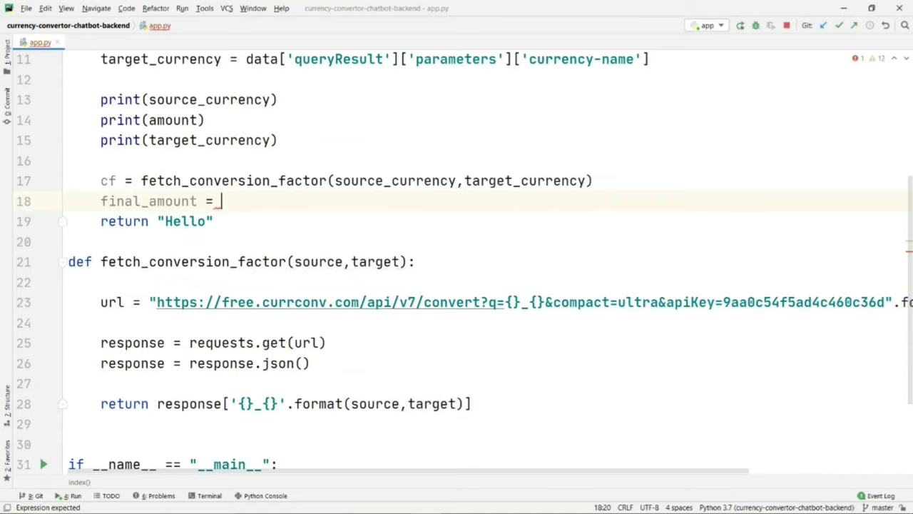
pyautogui.write('amount (')
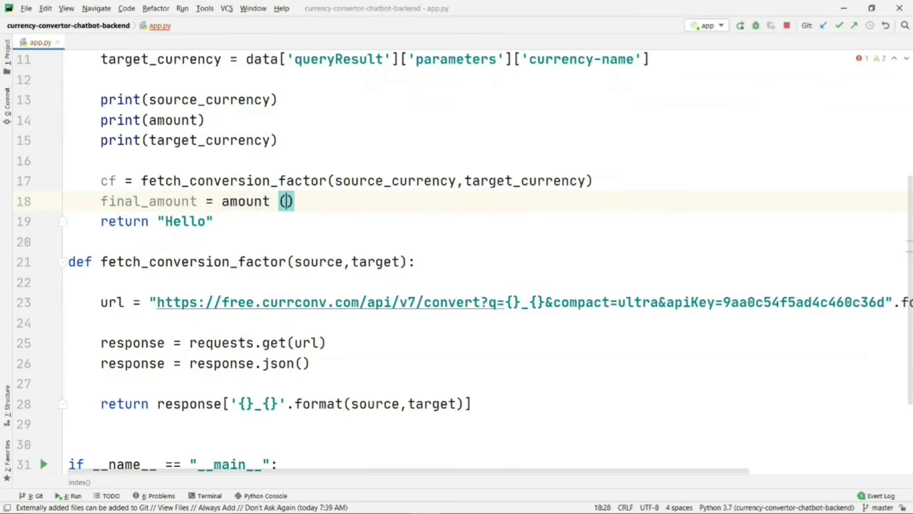
pyautogui.press('BackSpace')
pyautogui.write('* cf')
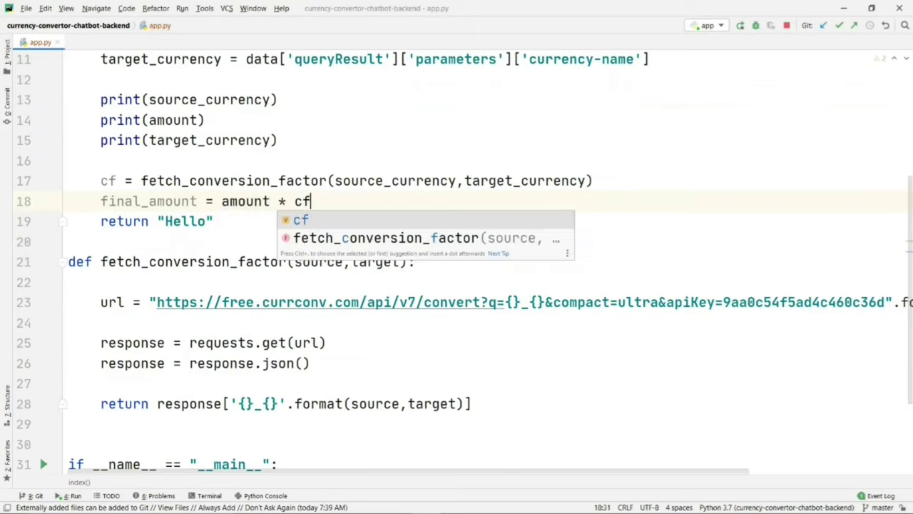
pyautogui.press('Escape')
pyautogui.press('Return')
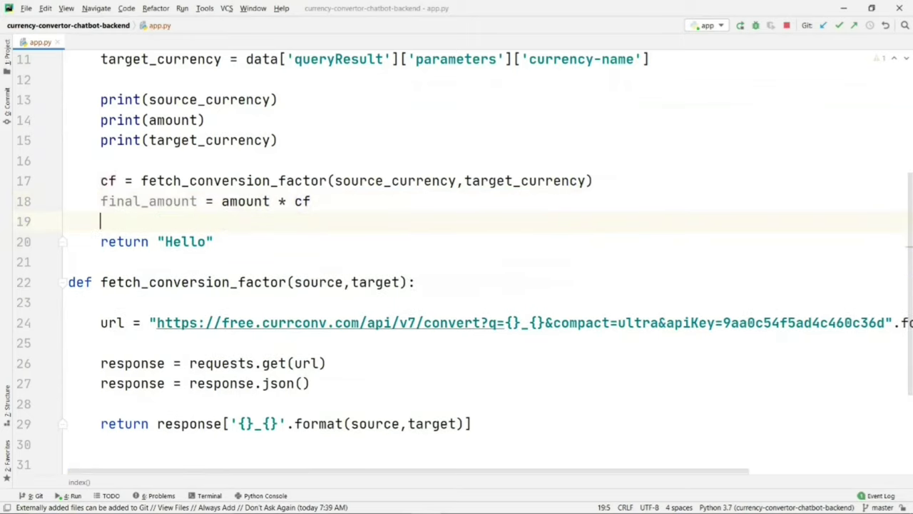
# Step: Add print(final_amount) on the line below the calculation
pyautogui.write('print')
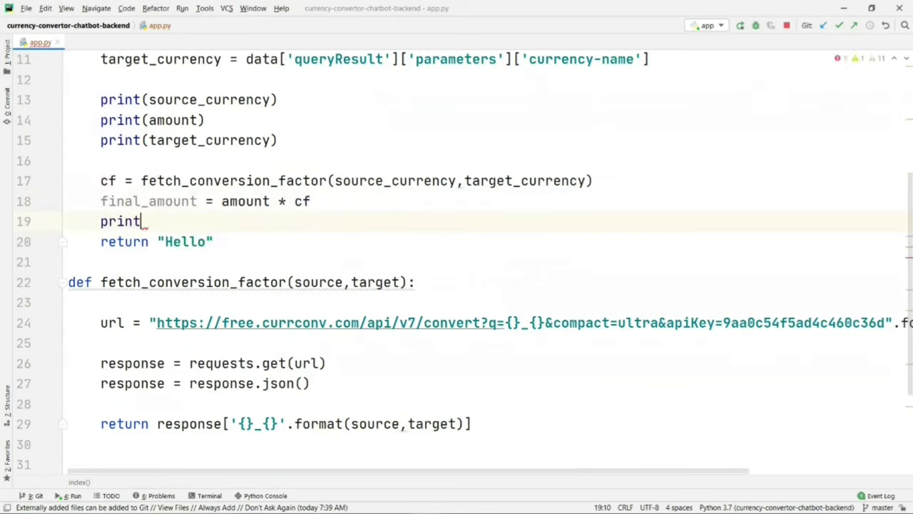
pyautogui.write('(final')
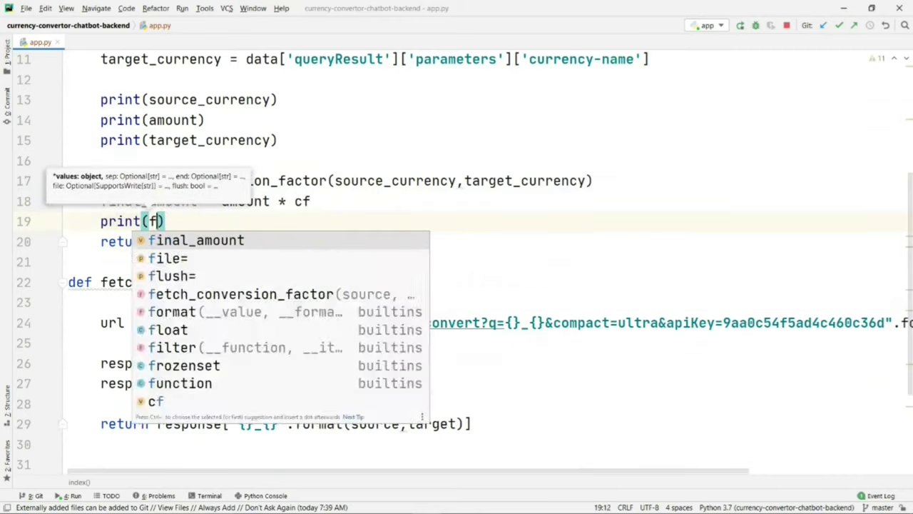
pyautogui.press('Return')
pyautogui.write(')')
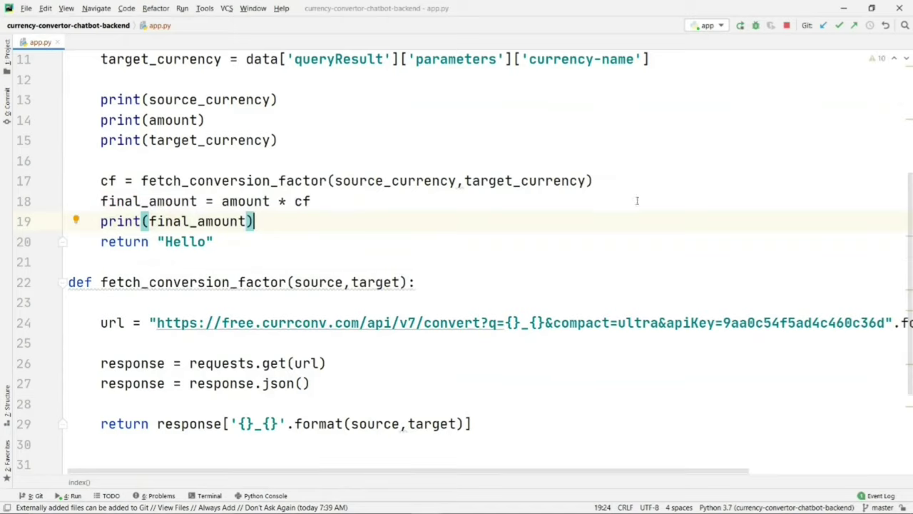
pyautogui.click(312, 282)
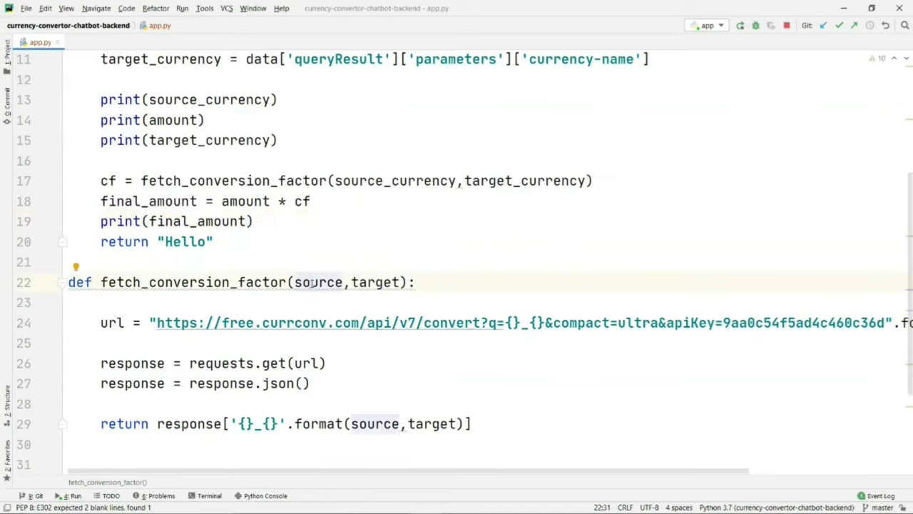
pyautogui.hotkey('alt', 'Tab')
pyautogui.hotkey('alt', 'Tab')
pyautogui.hotkey('alt', 'Tab')
pyautogui.hotkey('alt', 'Tab')
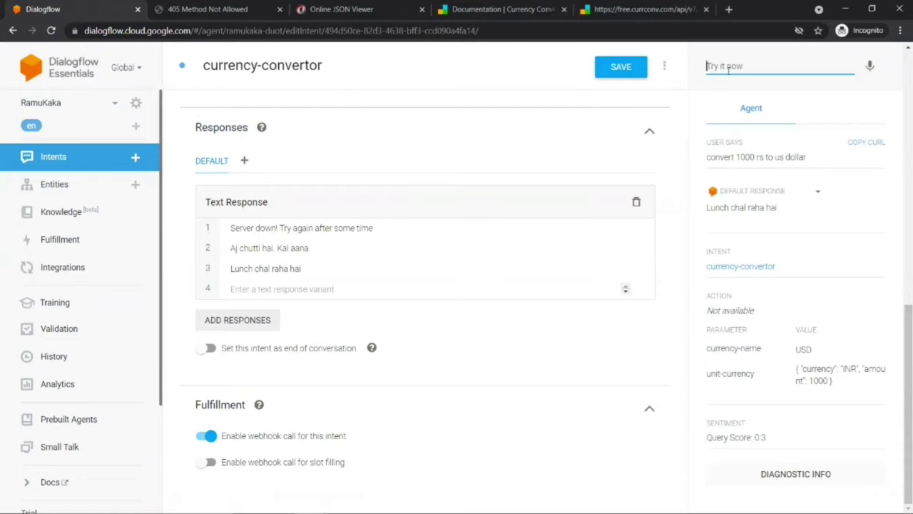
# Step: Test 'convert 1 us dollar to rs' and check it extracts 1 USD and INR
pyautogui.write('convert 1')
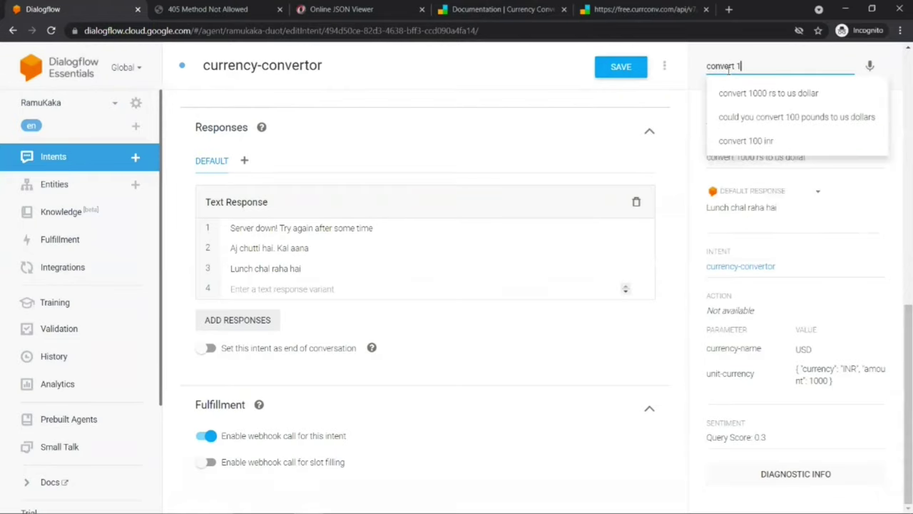
pyautogui.write(' us doll')
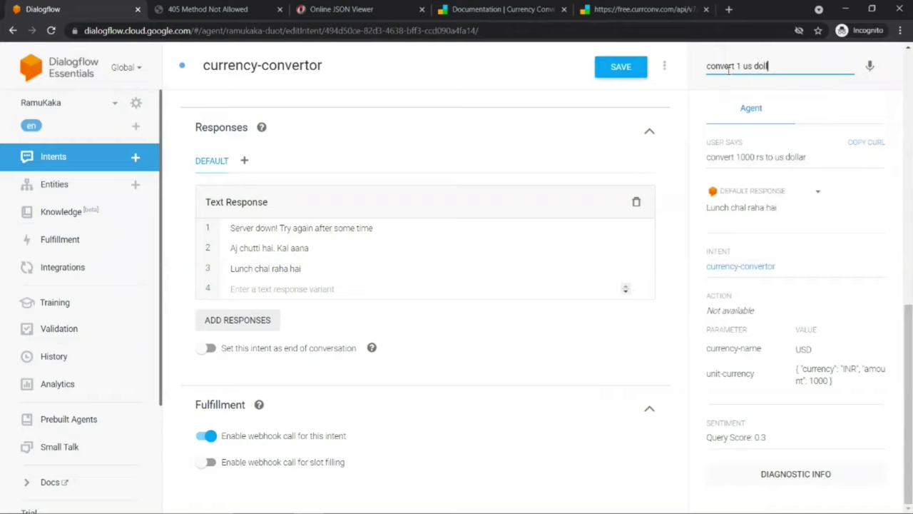
pyautogui.write('ar t')
pyautogui.press('Return')
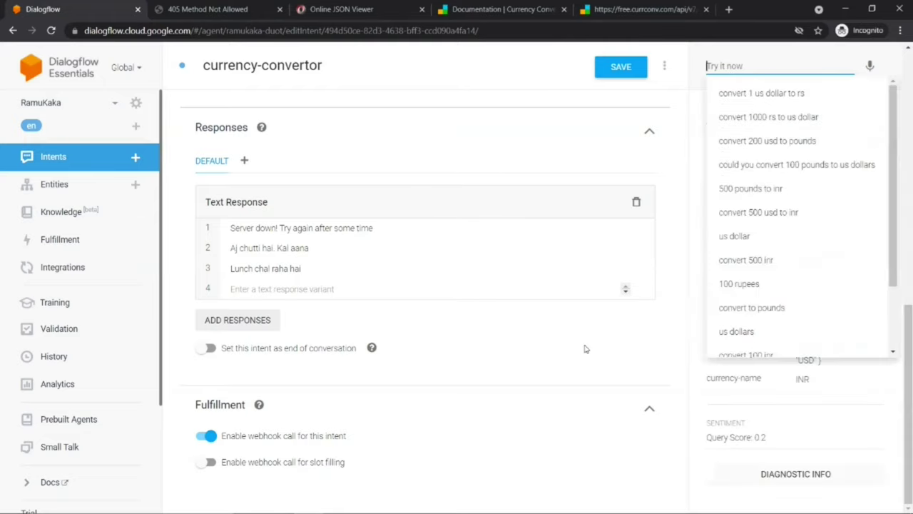
pyautogui.hotkey('alt', 'Tab')
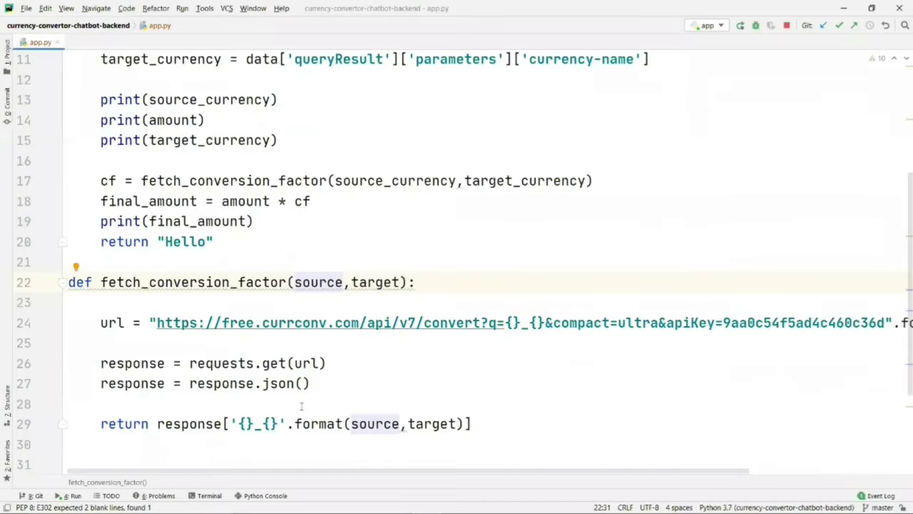
pyautogui.click(71, 496)
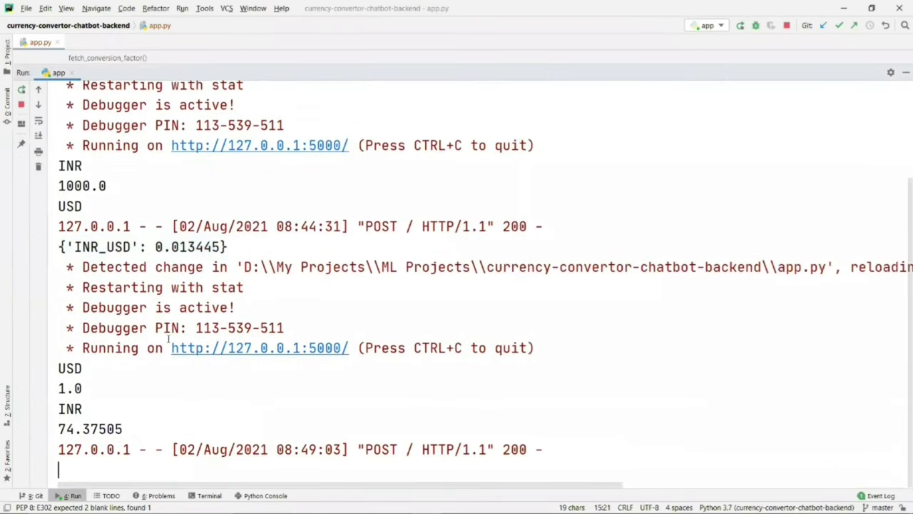
pyautogui.moveTo(60, 428); pyautogui.dragTo(125, 428)
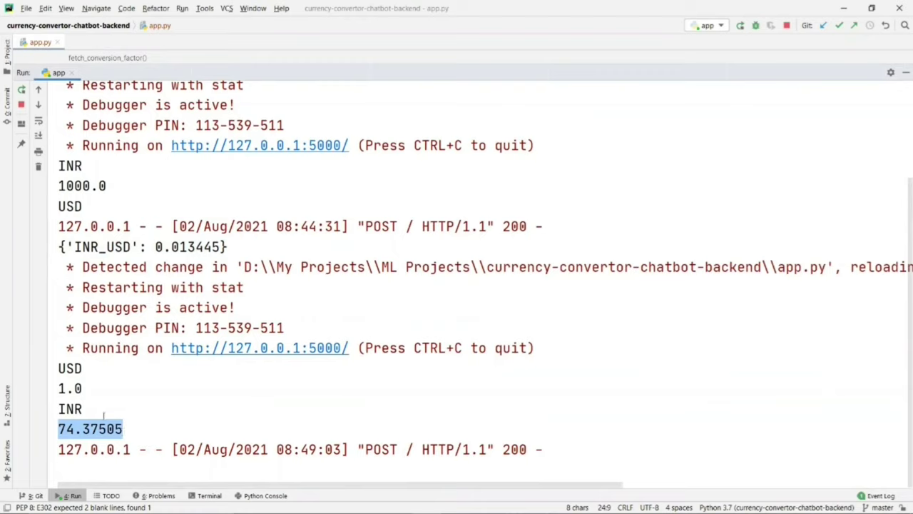
pyautogui.moveTo(59, 368); pyautogui.dragTo(130, 425)
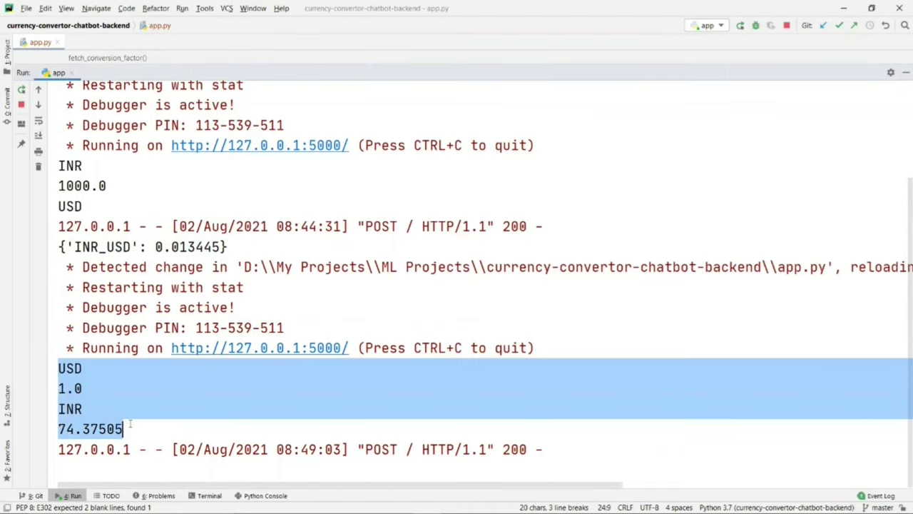
pyautogui.hotkey('ctrl', 'c')
pyautogui.press('Escape')
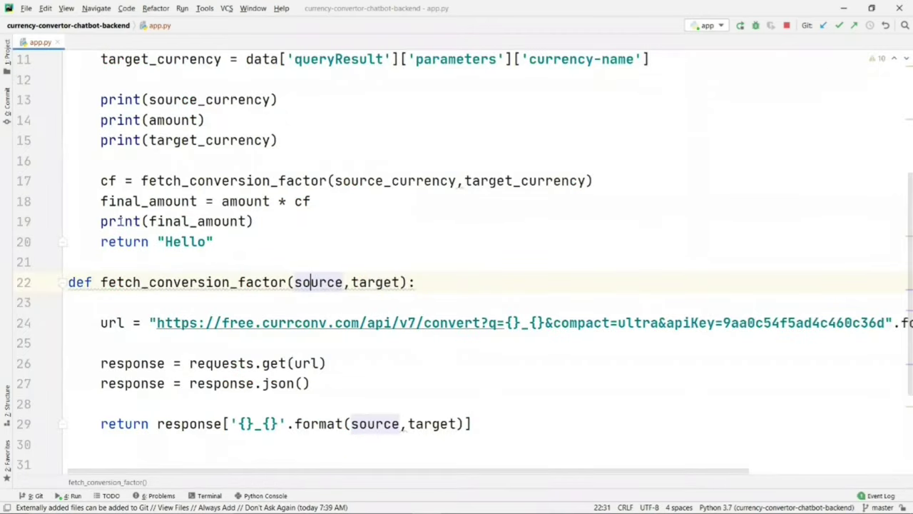
# Step: Start a response = { dictionary on a new line below the final_amount calculation
pyautogui.moveTo(102, 201); pyautogui.dragTo(198, 201)
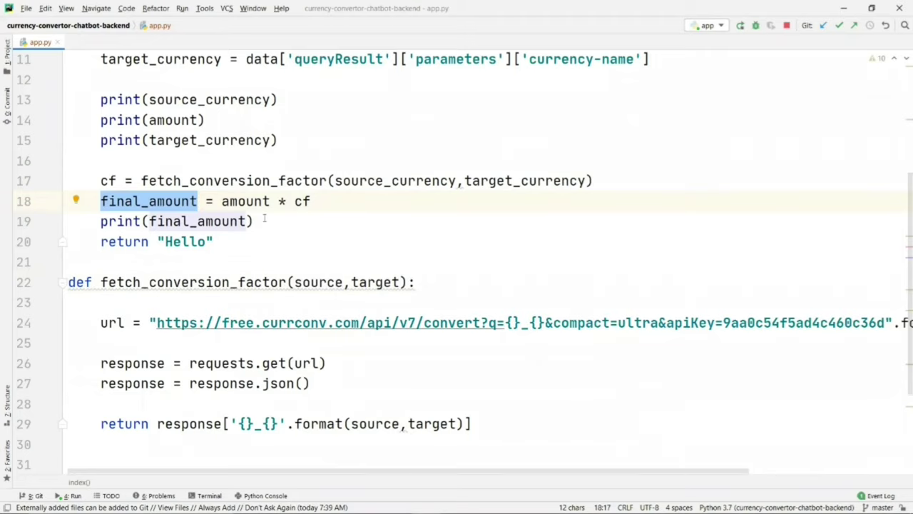
pyautogui.click(316, 202)
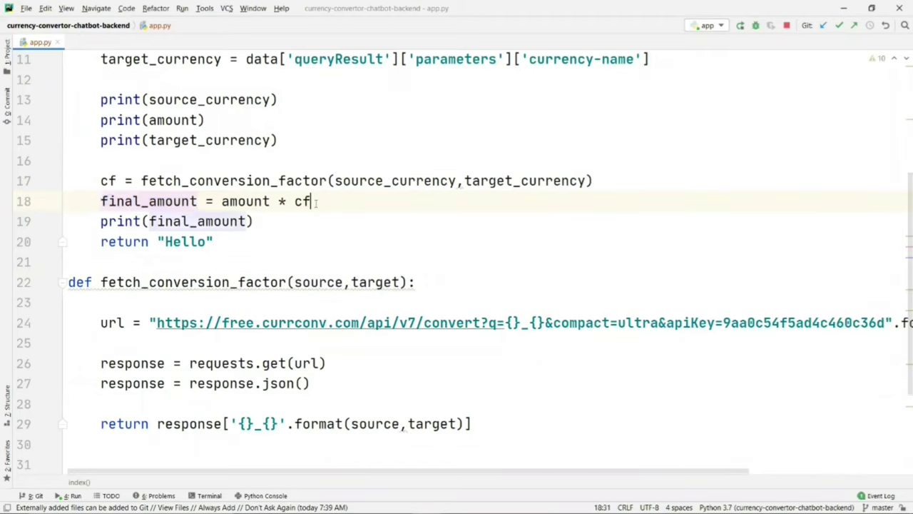
pyautogui.press('Return')
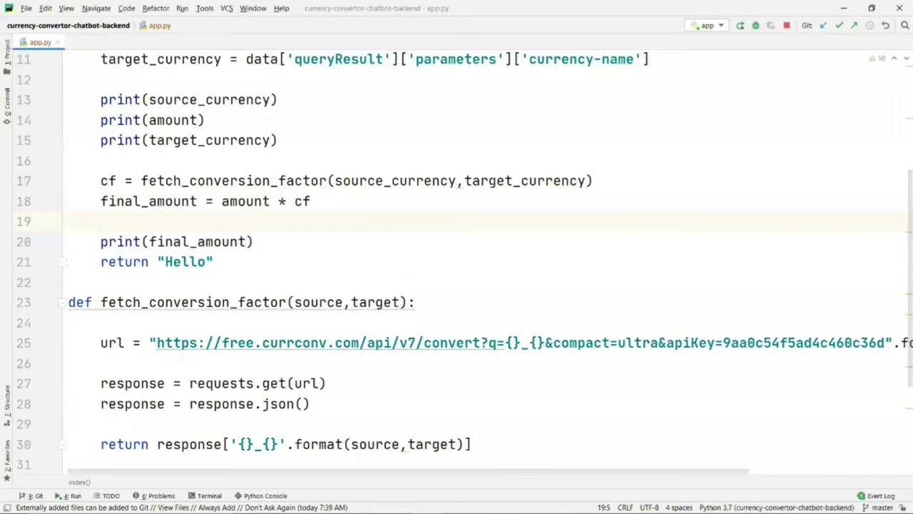
pyautogui.press('Return')
pyautogui.write('resp')
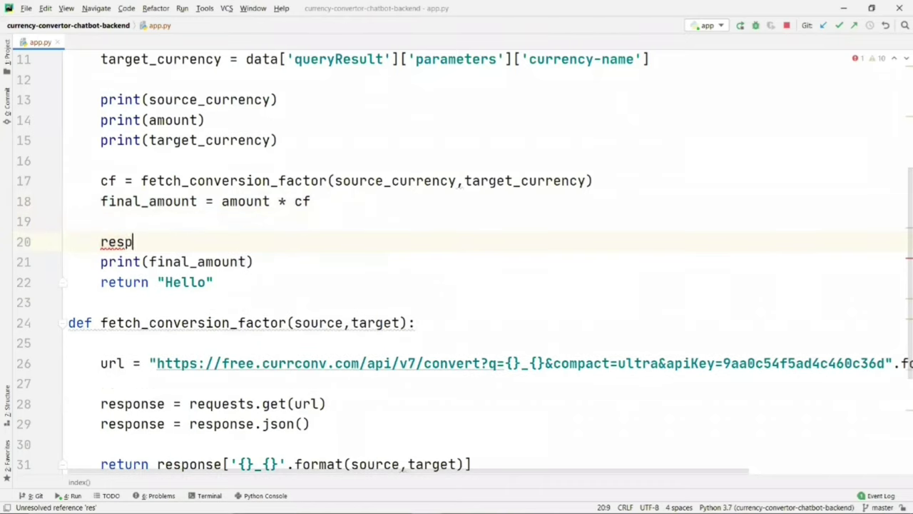
pyautogui.write('onse')
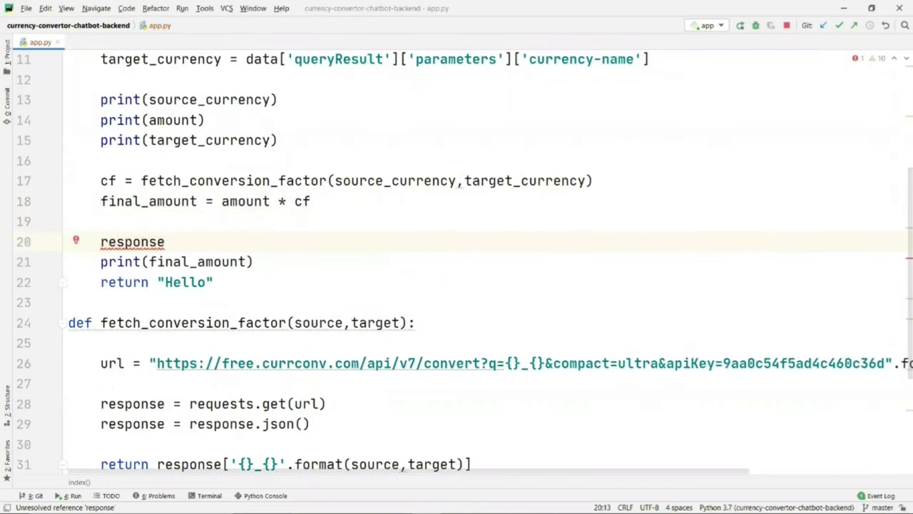
pyautogui.write(' = ')
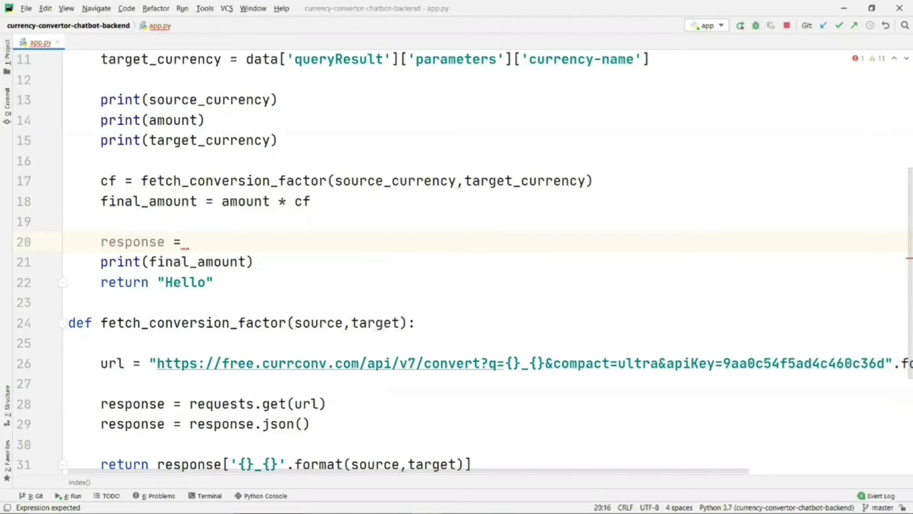
pyautogui.write('{')
pyautogui.press('Return')
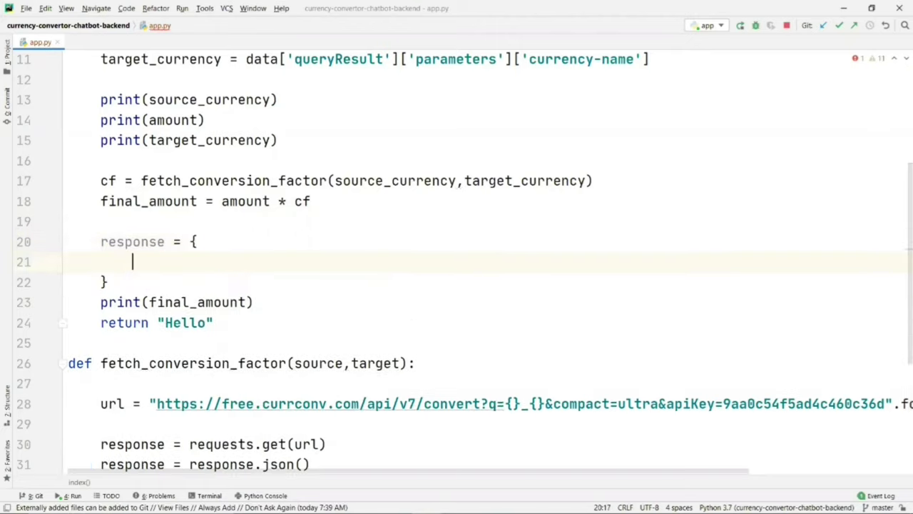
# Step: Add 'fulfillmentText': "{} {} is {} {}" formatted with amount, source_currency, final_amount, target_currency
pyautogui.write("'ful")
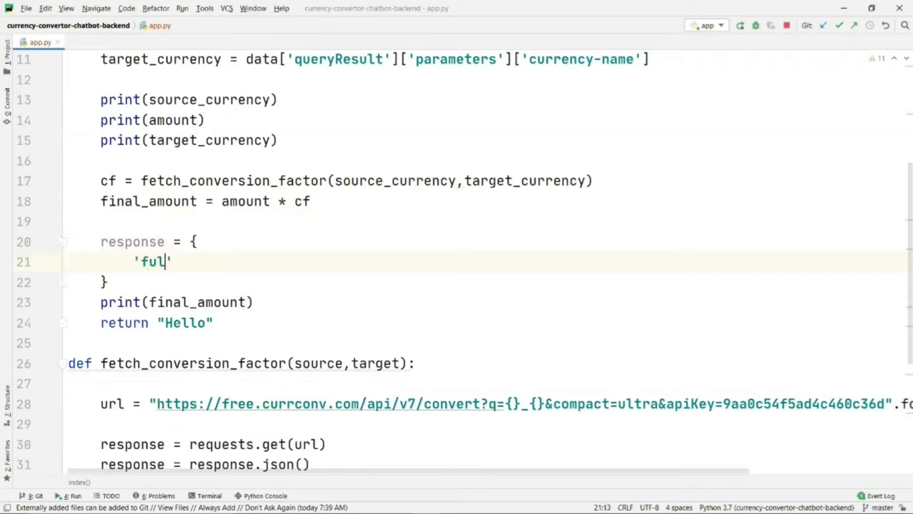
pyautogui.write('fillment')
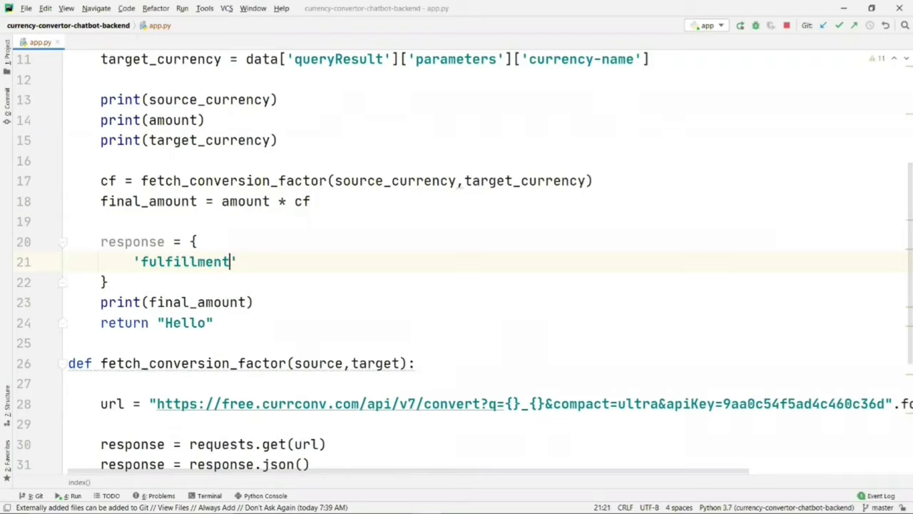
pyautogui.write('Texxt')
pyautogui.press('BackSpace')
pyautogui.press('BackSpace')
pyautogui.write('t')
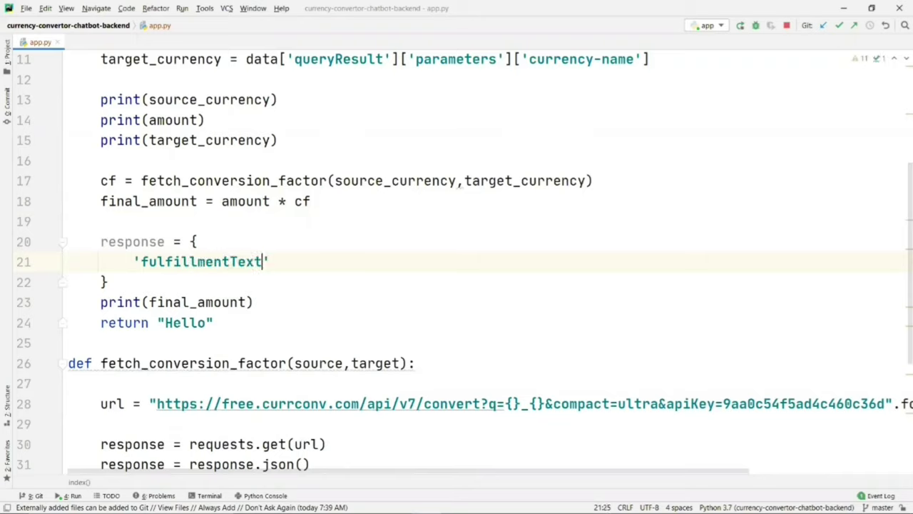
pyautogui.write("':")
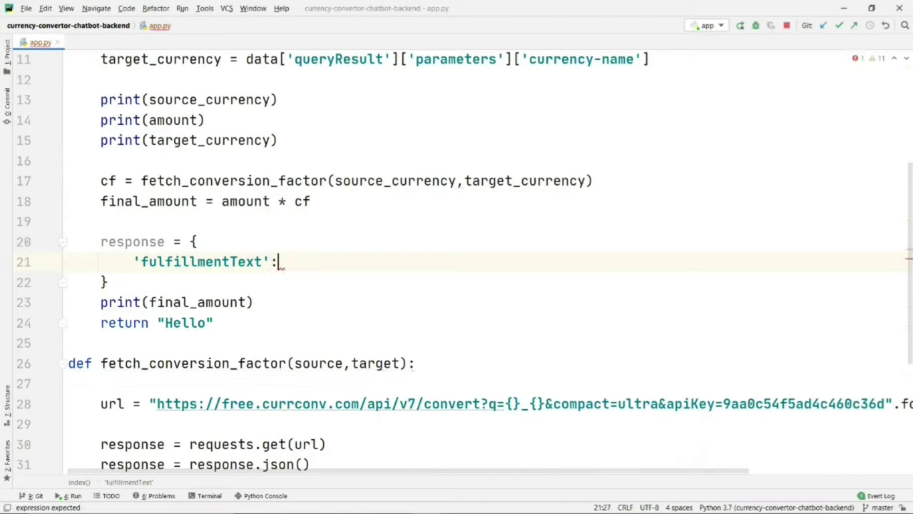
pyautogui.write('""')
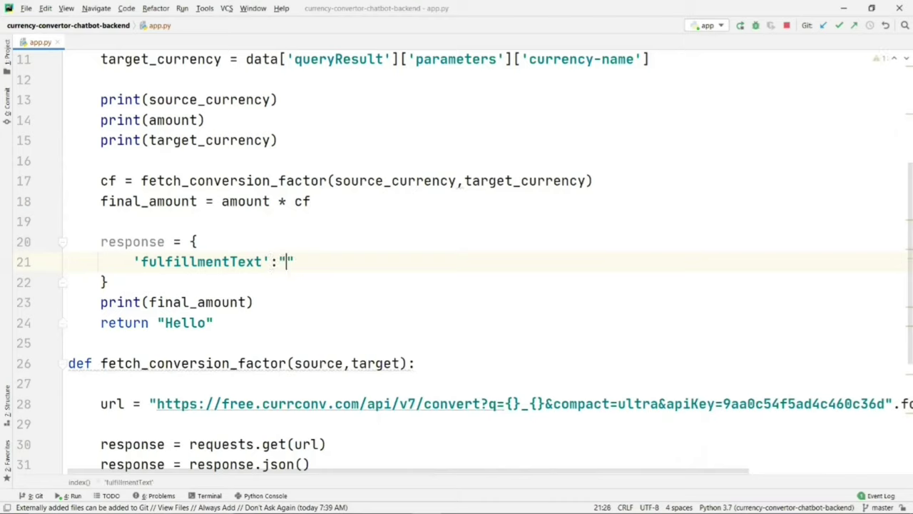
pyautogui.write('{} {}')
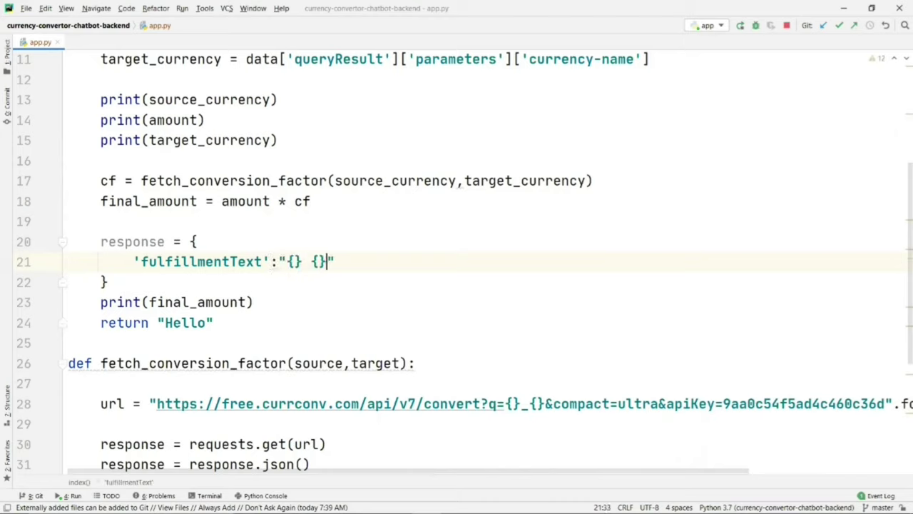
pyautogui.write(' is {} {}".form')
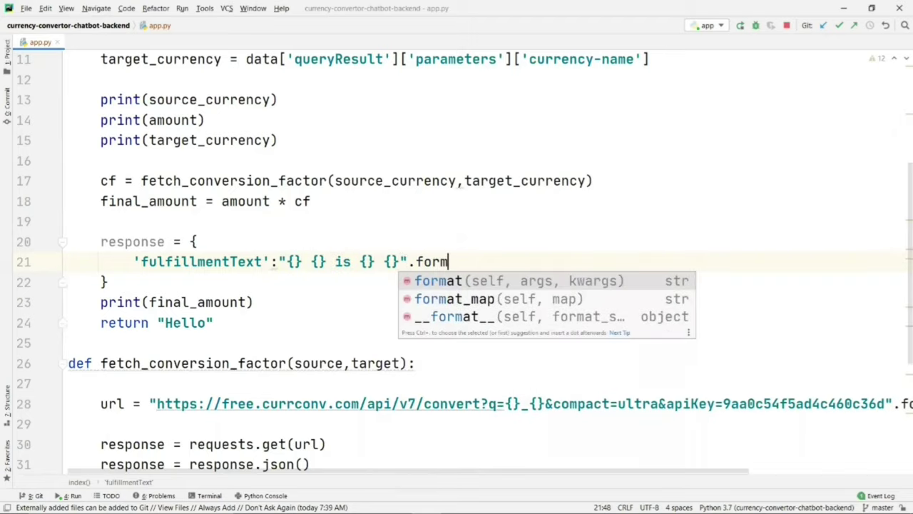
pyautogui.press('Return')
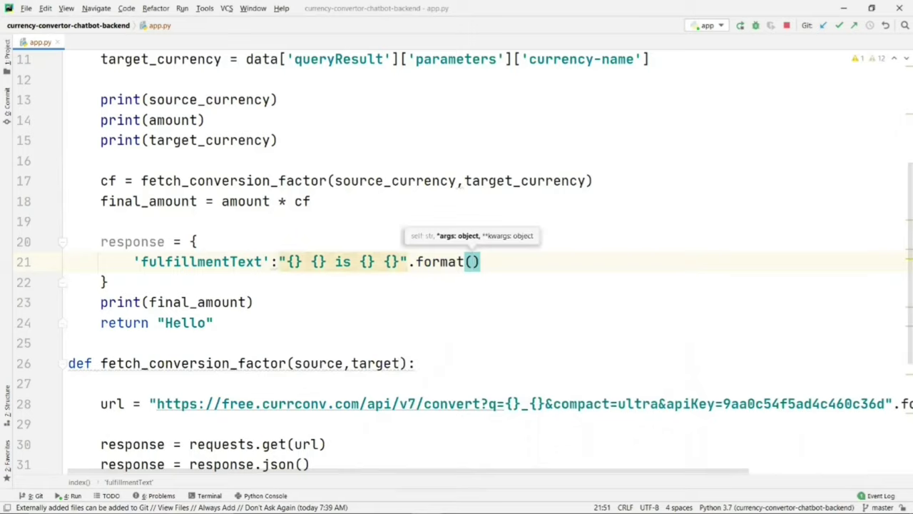
pyautogui.write('amount')
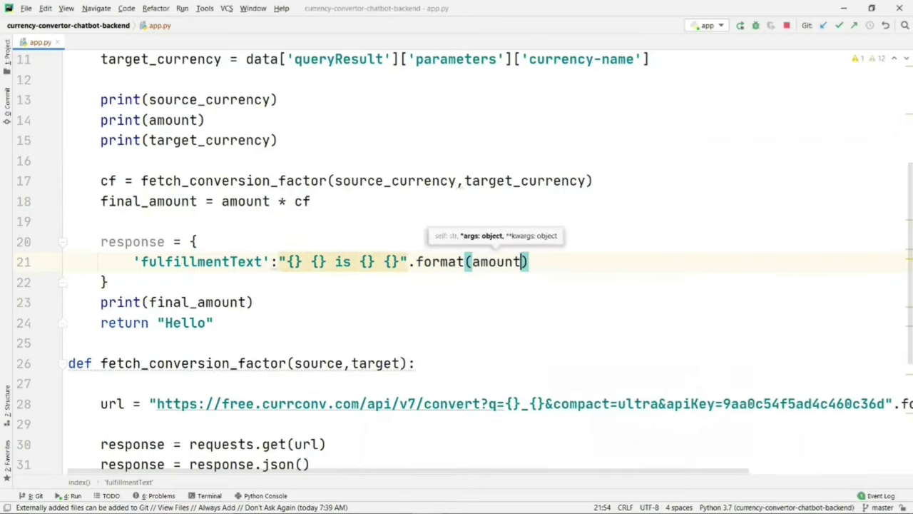
pyautogui.write(',')
pyautogui.write('source_currency')
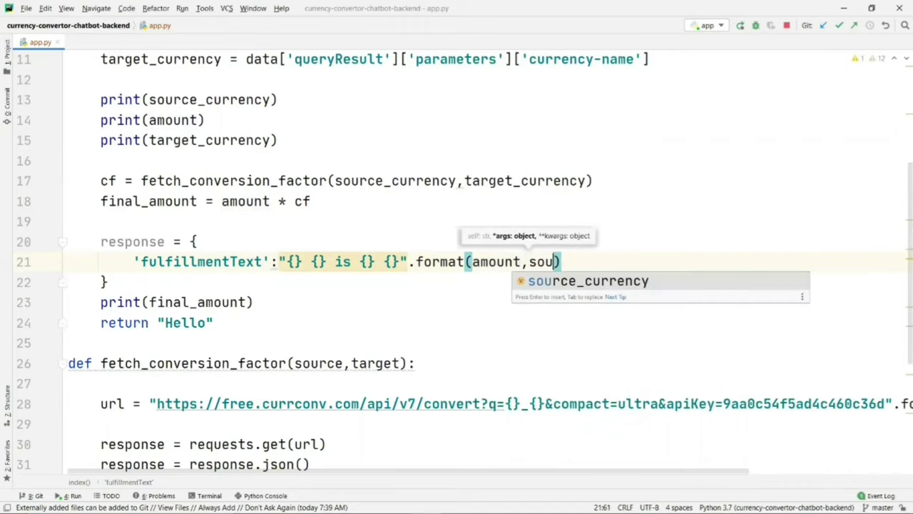
pyautogui.write(',')
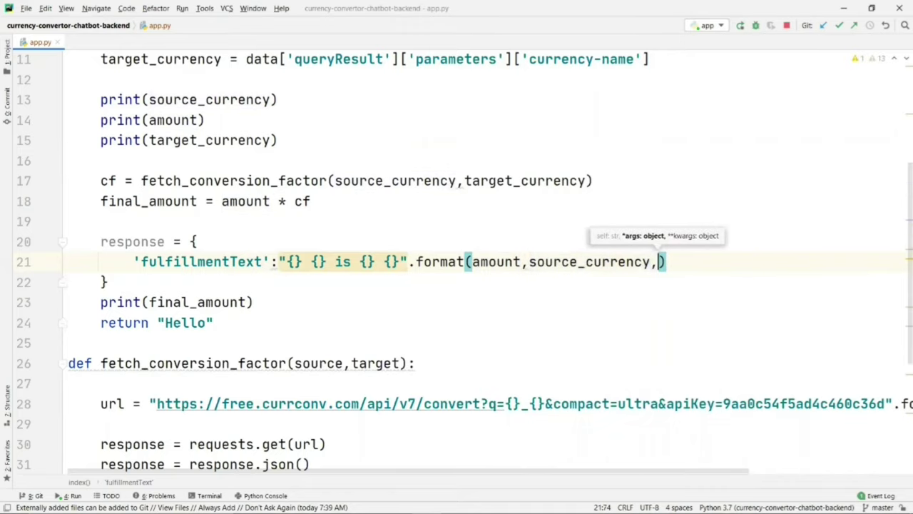
pyautogui.write('final_amount')
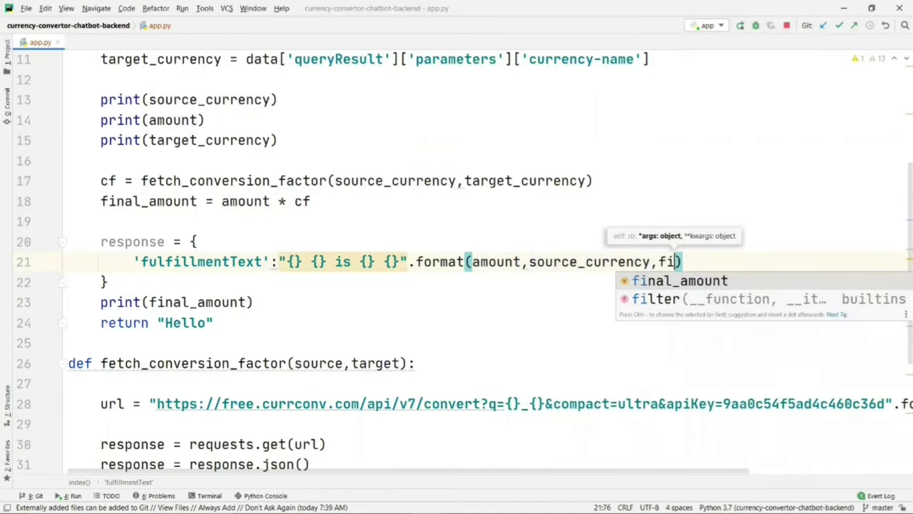
pyautogui.write(',target_currency')
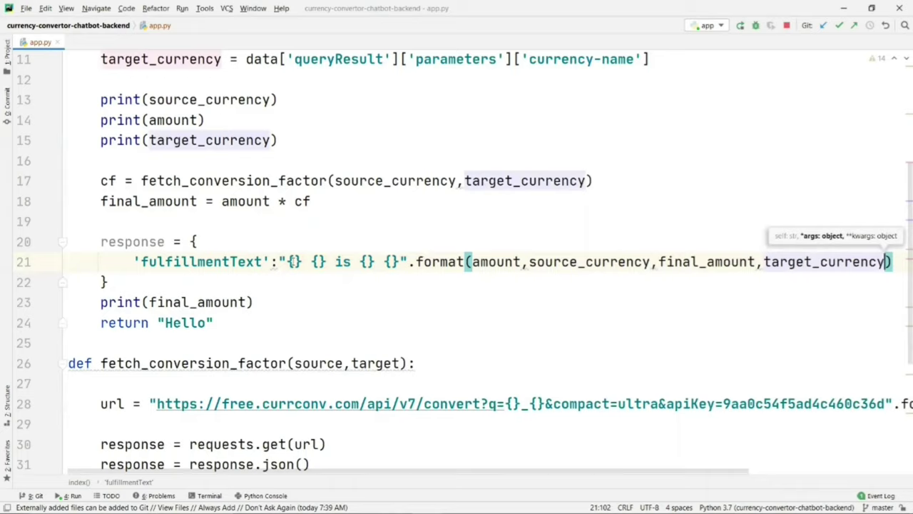
pyautogui.click(288, 262)
pyautogui.moveTo(288, 262); pyautogui.dragTo(400, 262)
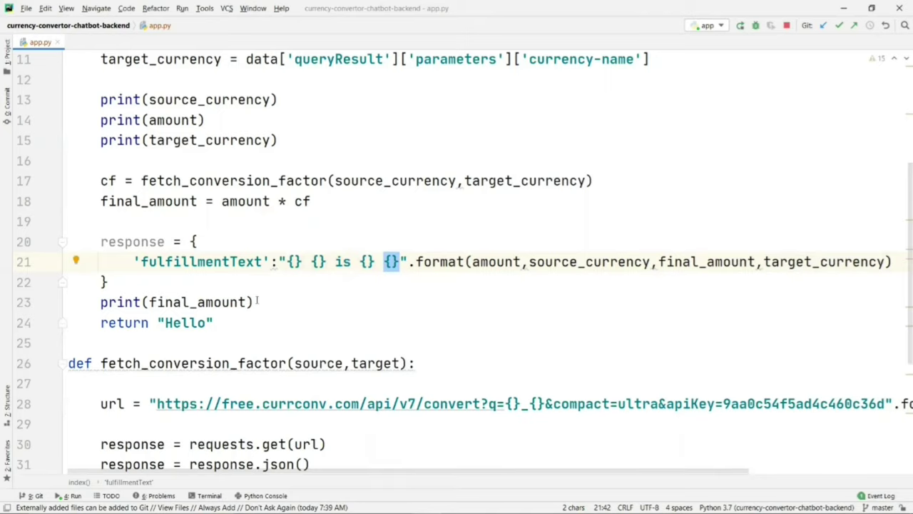
pyautogui.moveTo(256, 301); pyautogui.dragTo(255, 288)
# Step: Delete the leftover print(final_amount) line and the three debug print lines
pyautogui.press('BackSpace')
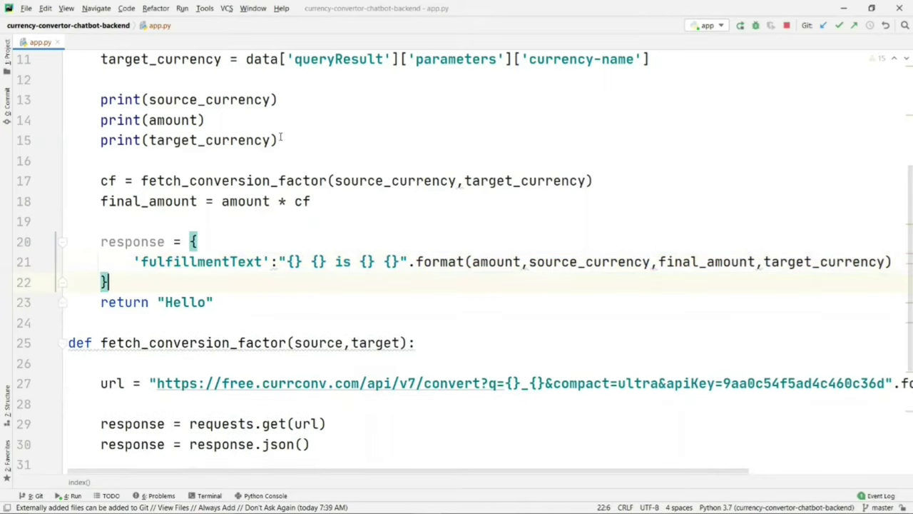
pyautogui.moveTo(281, 140); pyautogui.dragTo(250, 80)
pyautogui.press('BackSpace')
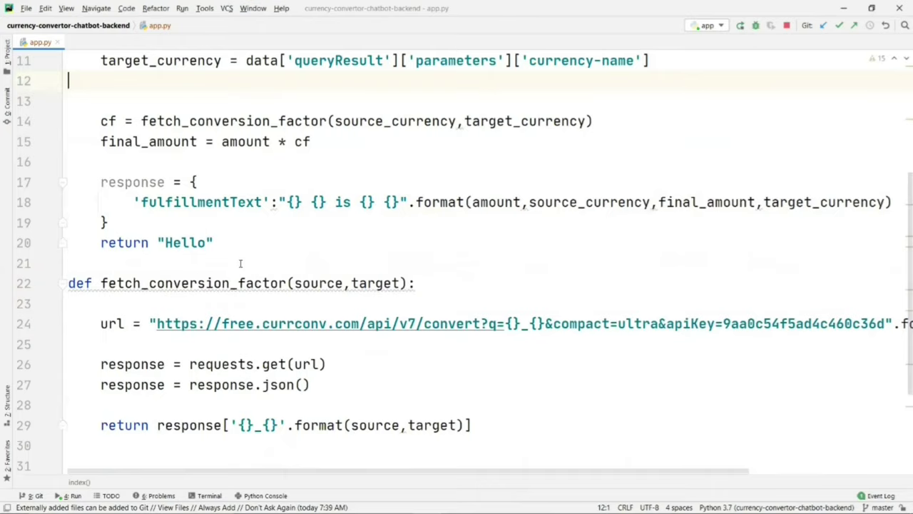
# Step: Add jsonify to the flask import on line 1
pyautogui.scroll(2, 240, 263)
pyautogui.scroll(2, 349, 60)
pyautogui.click(348, 60)
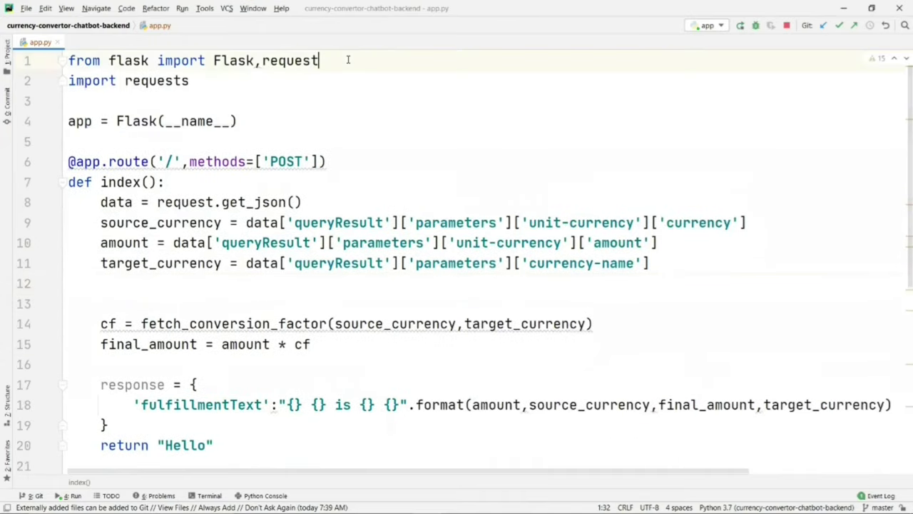
pyautogui.write(',js')
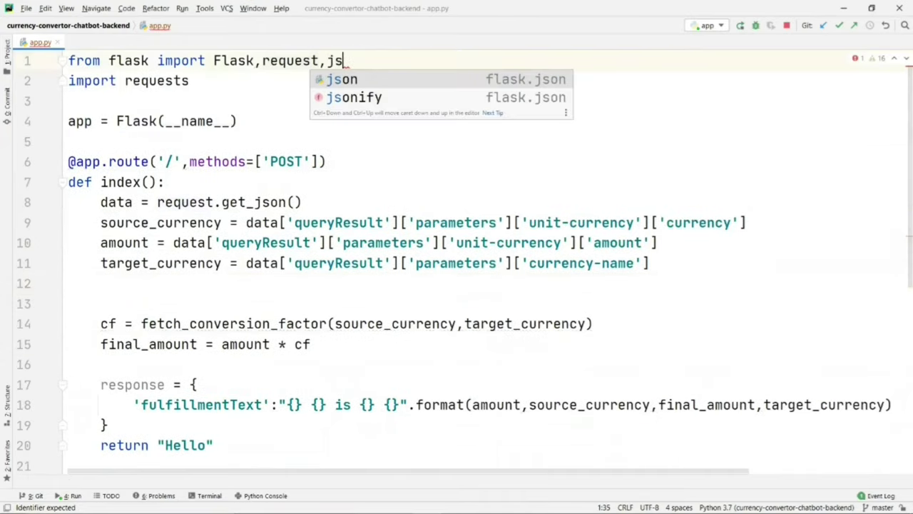
pyautogui.press('Down')
pyautogui.press('Return')
pyautogui.scroll(-2, 319, 170)
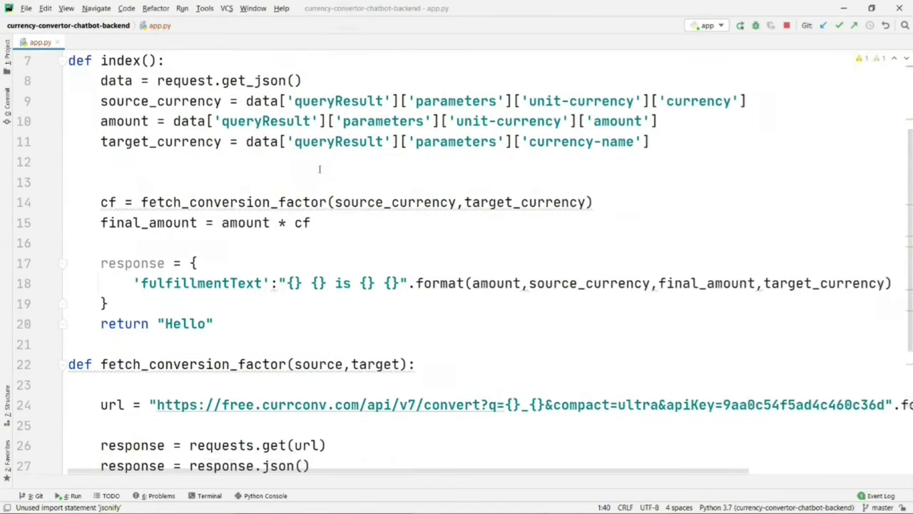
# Step: Replace return "Hello" with return jsonify(response) in the index function
pyautogui.moveTo(158, 324); pyautogui.dragTo(213, 323)
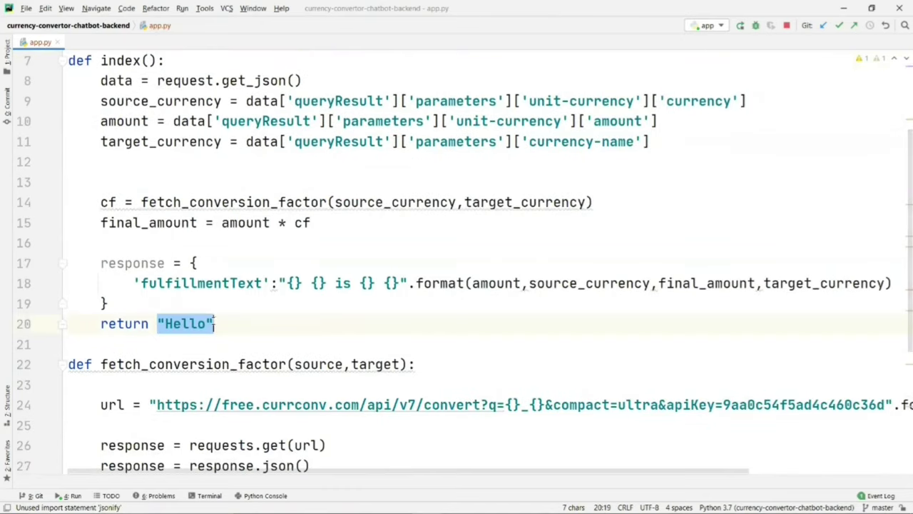
pyautogui.write('js')
pyautogui.press('Return')
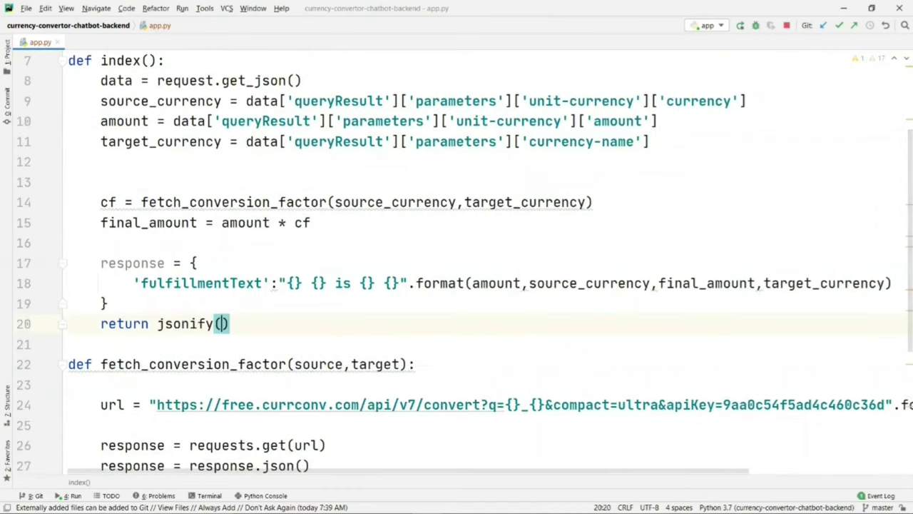
pyautogui.write('re')
pyautogui.press('Return')
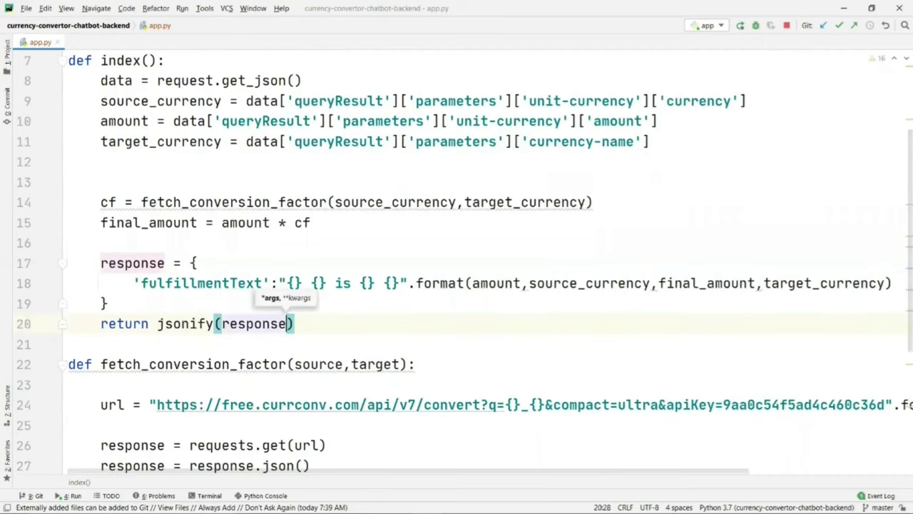
pyautogui.press('End')
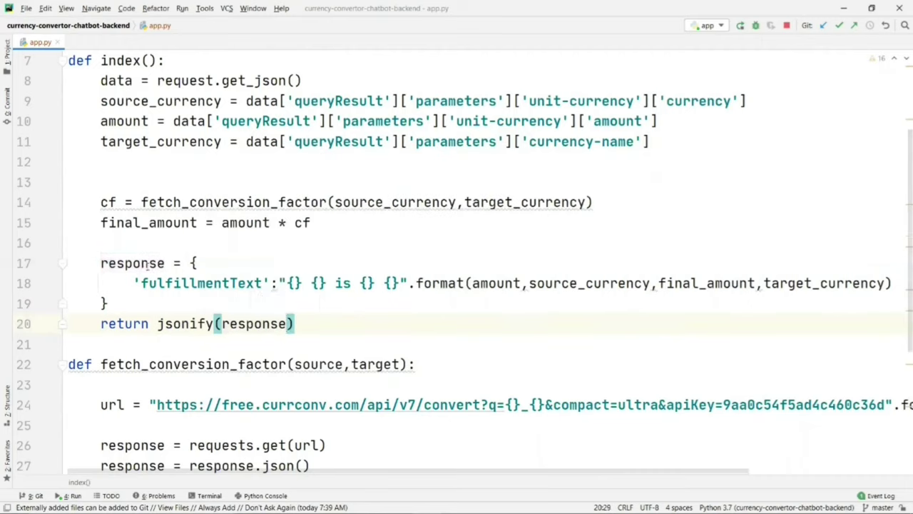
pyautogui.moveTo(101, 202); pyautogui.dragTo(140, 202)
pyautogui.moveTo(100, 263); pyautogui.dragTo(108, 304)
pyautogui.click(158, 323)
pyautogui.moveTo(158, 323); pyautogui.dragTo(288, 323)
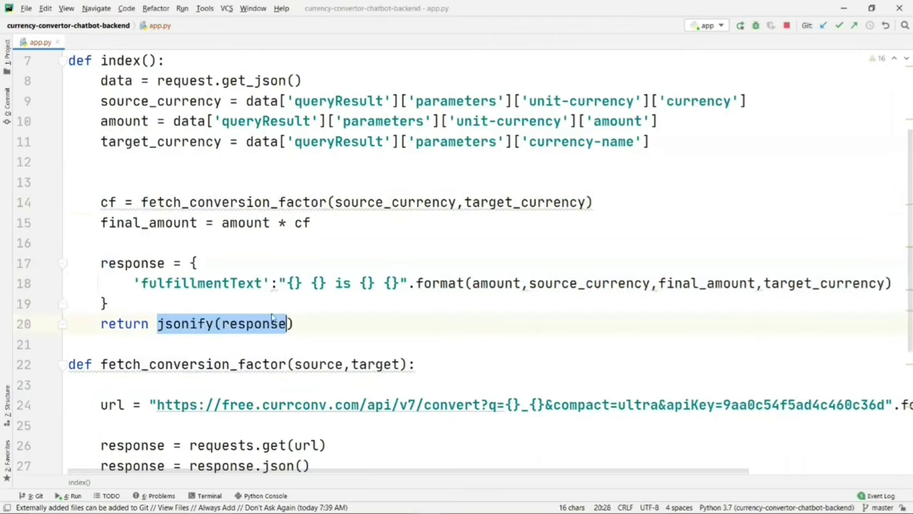
pyautogui.click(253, 283)
pyautogui.click(240, 244)
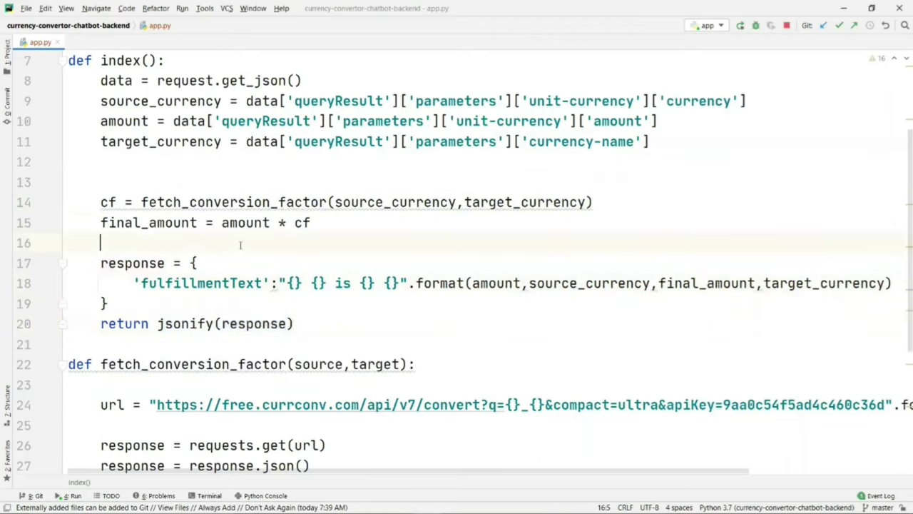
pyautogui.hotkey('alt', 'Tab')
pyautogui.hotkey('alt', 'Tab')
pyautogui.hotkey('alt', 'Tab')
pyautogui.hotkey('alt', 'Tab')
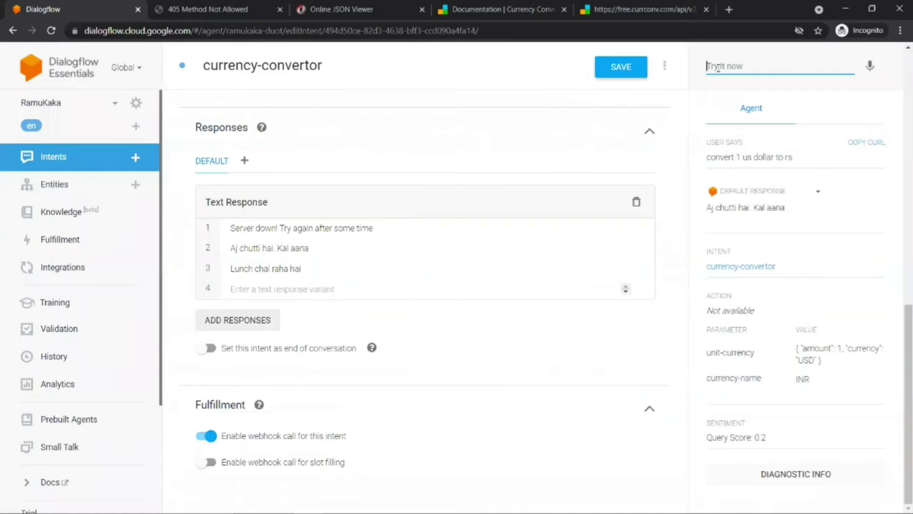
# Step: Test 'convert 1000 us dollars to rupees', getting the reply 1000.0 USD is 74375.05 INR
pyautogui.write('conve')
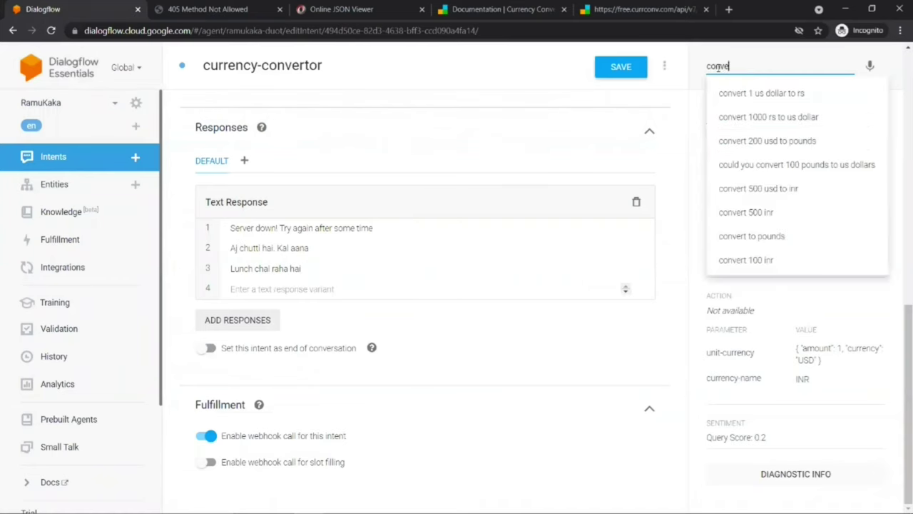
pyautogui.write('rt 1000')
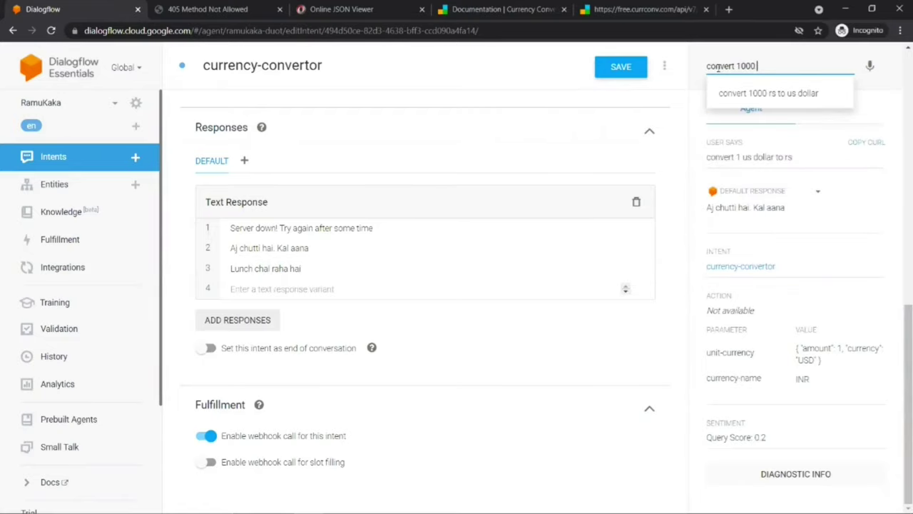
pyautogui.write(' us dolla')
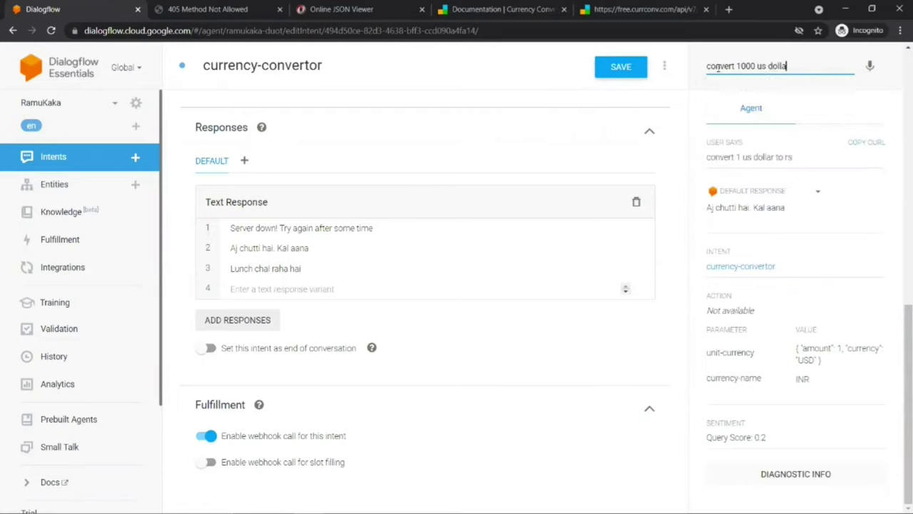
pyautogui.write('rs to rupees')
pyautogui.press('Return')
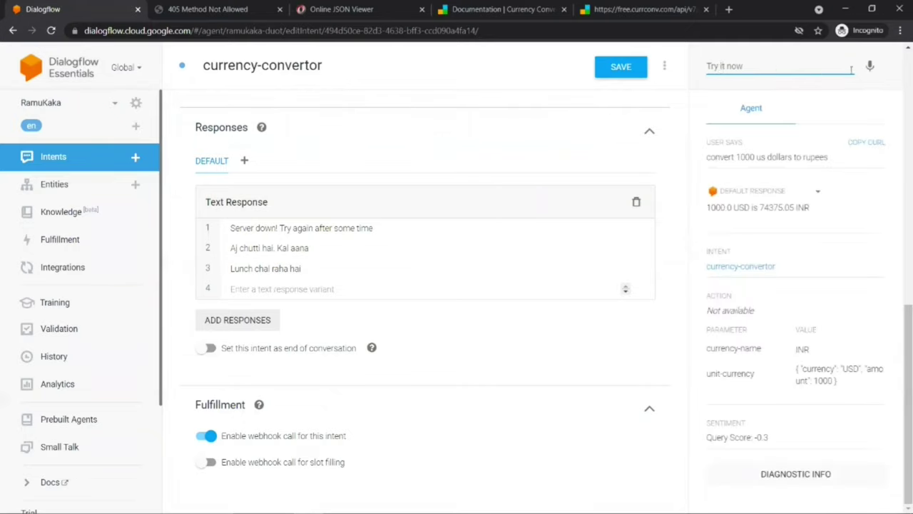
pyautogui.moveTo(707, 208); pyautogui.dragTo(812, 214)
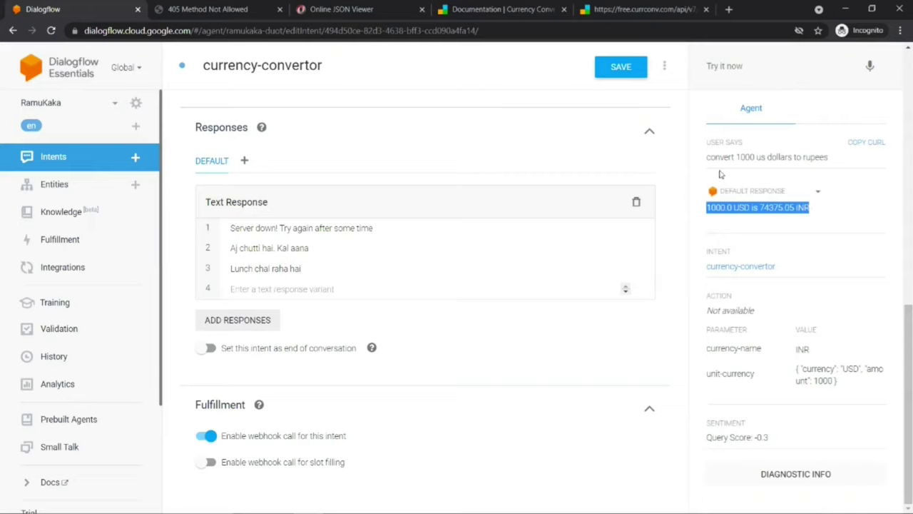
# Step: Test 'convert 1 pound' with follow-up 'rupees', getting 1.0 GBP is 103.341022 INR
pyautogui.click(715, 67)
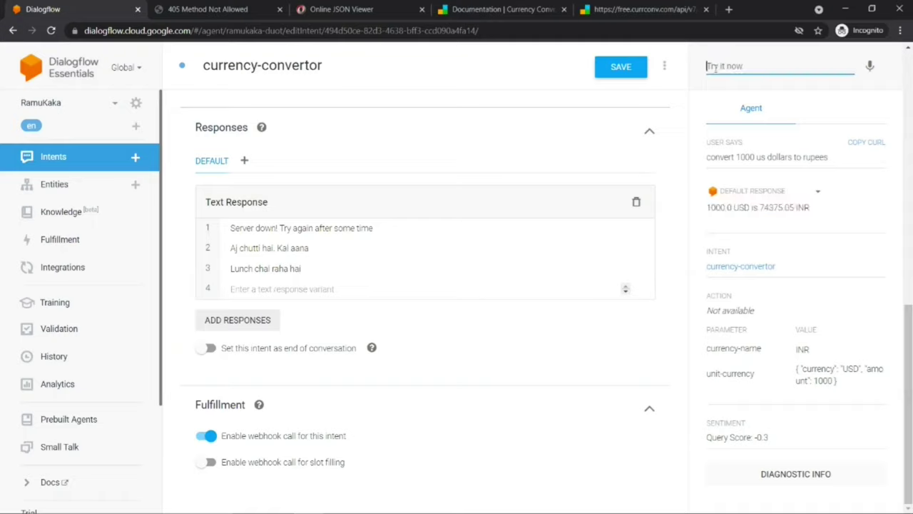
pyautogui.write('convert')
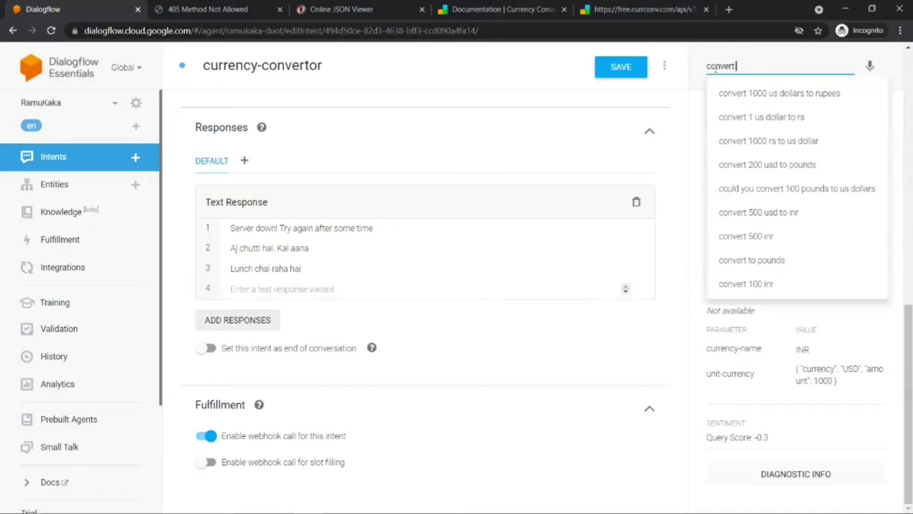
pyautogui.write(' 1 poun')
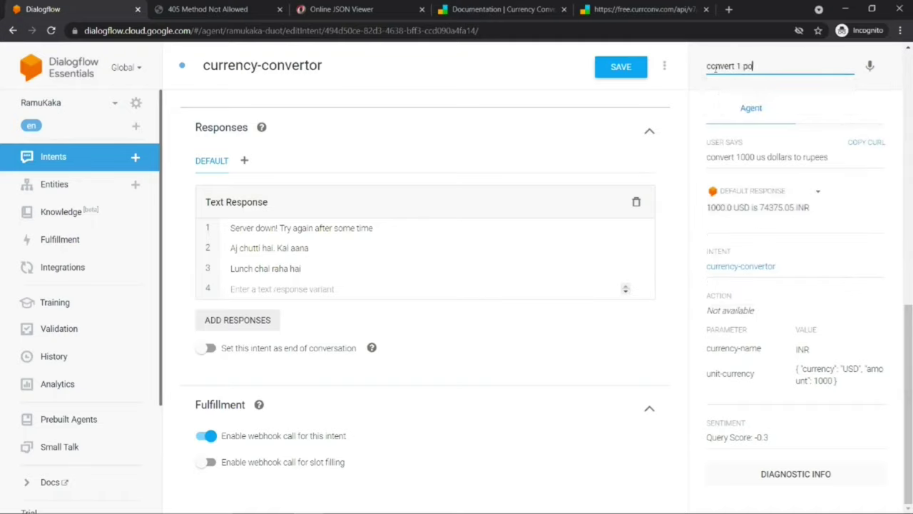
pyautogui.press('BackSpace')
pyautogui.write('nd')
pyautogui.press('Return')
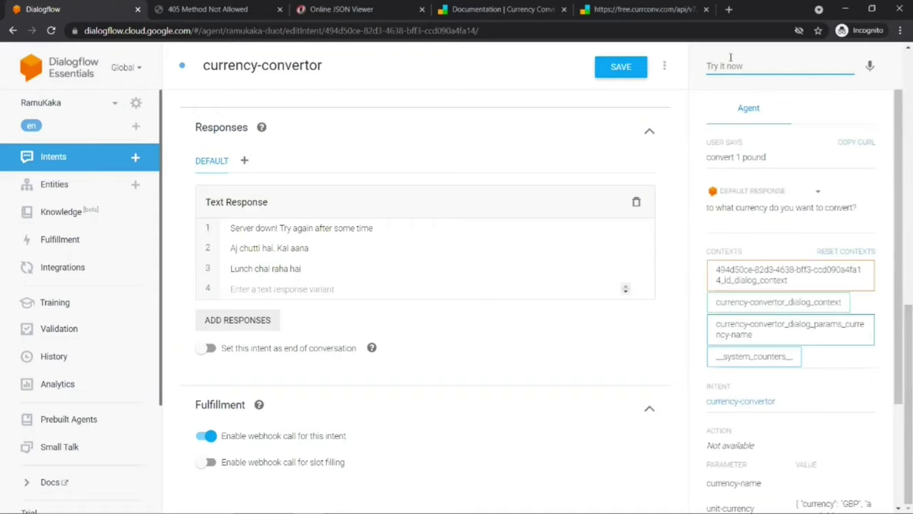
pyautogui.write('rupees')
pyautogui.press('Return')
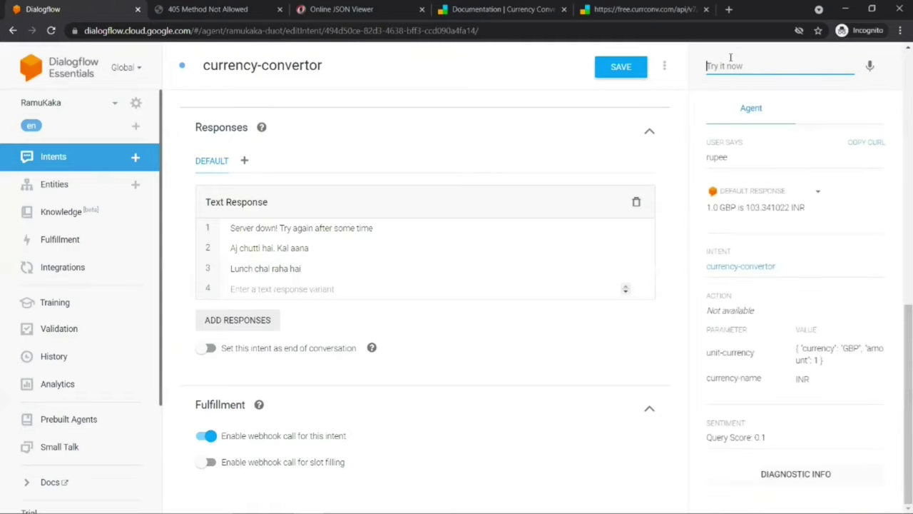
pyautogui.moveTo(712, 208); pyautogui.dragTo(785, 208)
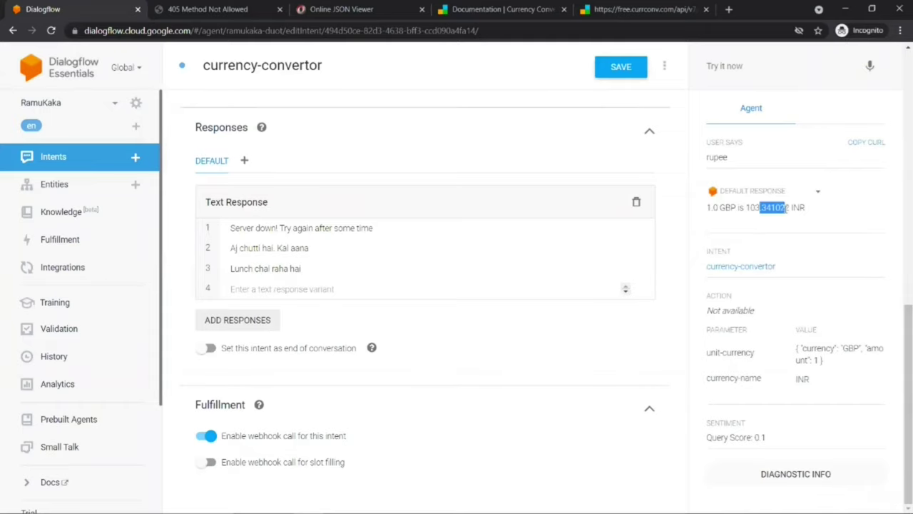
pyautogui.hotkey('alt', 'Tab')
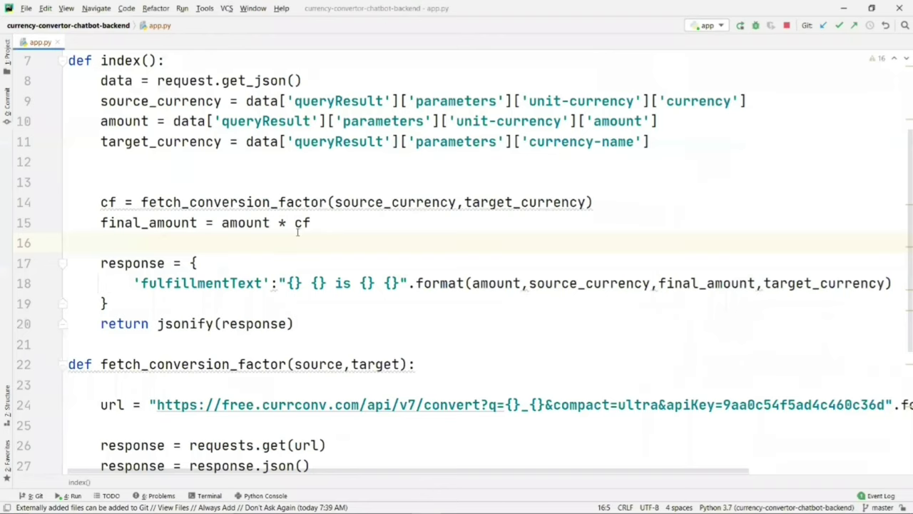
# Step: Add final_amount = round(final_amount,2) on line 16 to keep two decimals
pyautogui.moveTo(221, 223)
pyautogui.write('final_amount ')
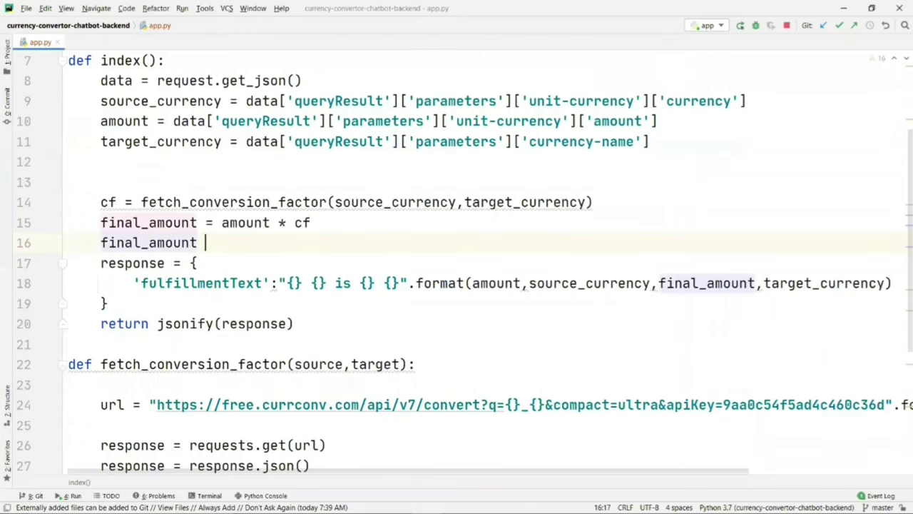
pyautogui.write('= round(final_amount,')
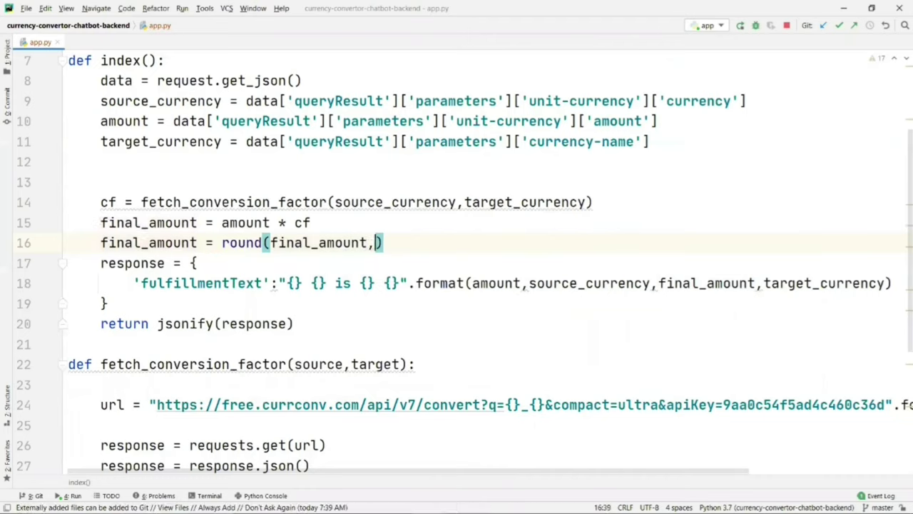
pyautogui.write('2)')
pyautogui.click(234, 217)
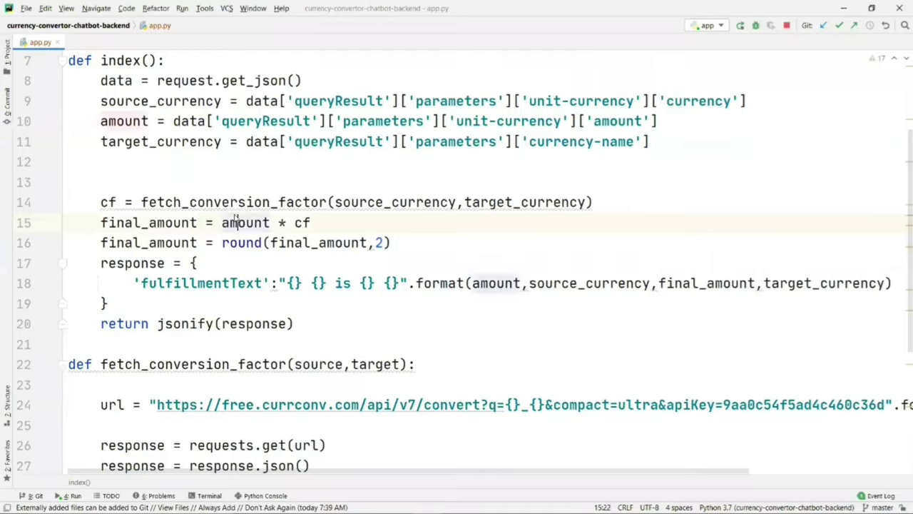
pyautogui.hotkey('alt', 'Tab')
# Step: Re-run the 'convert 1 pound' and '500' test queries, confirm 1.0 GBP is 103.34 INR, then go to Integrations
pyautogui.click(709, 66)
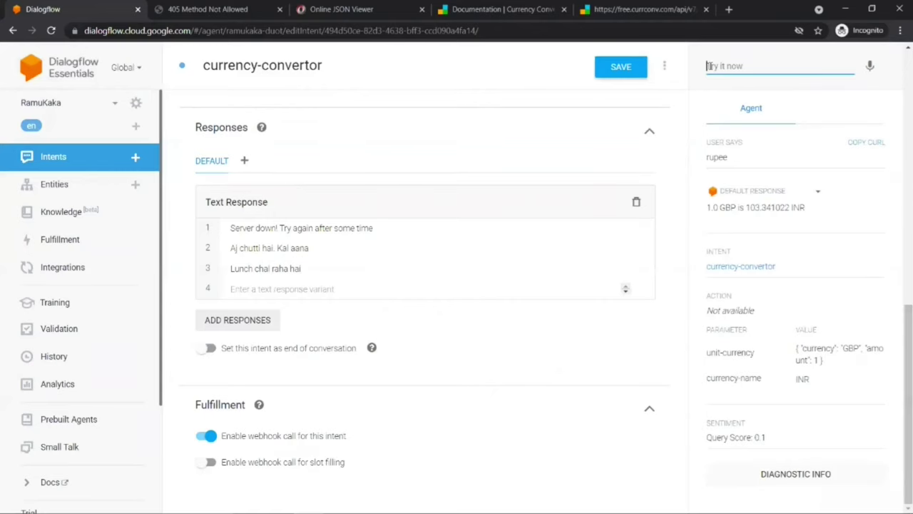
pyautogui.write('convert')
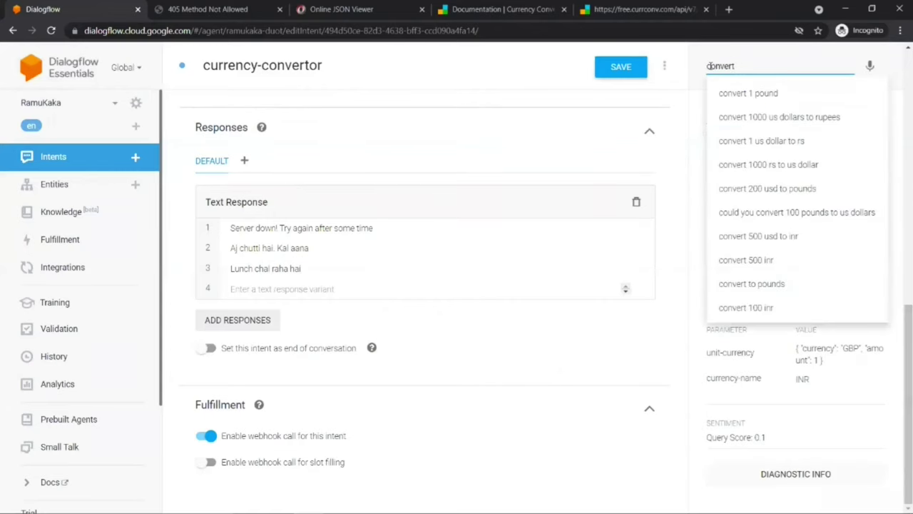
pyautogui.press('Down')
pyautogui.press('Return')
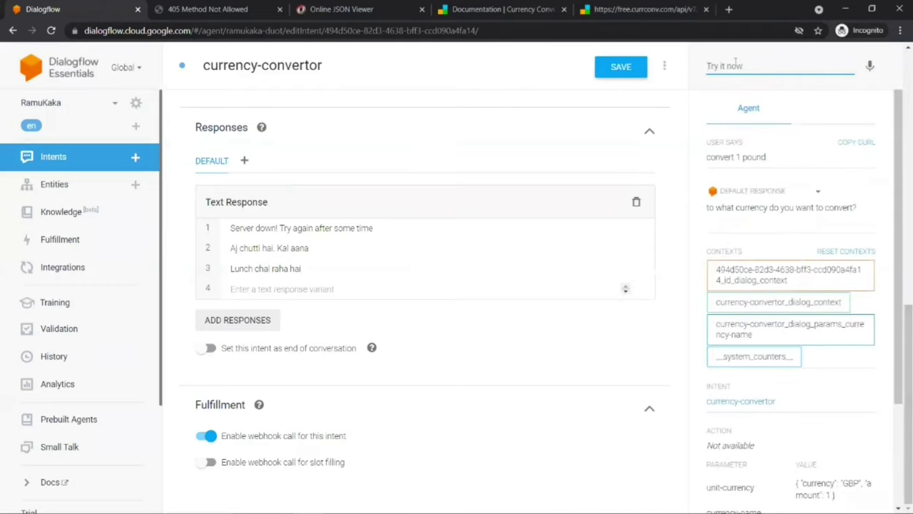
pyautogui.click(735, 62)
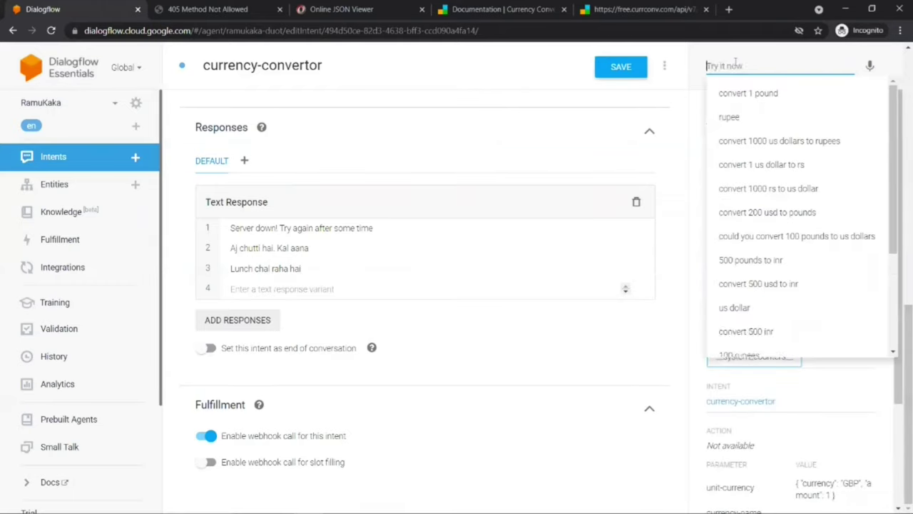
pyautogui.write('500')
pyautogui.press('Return')
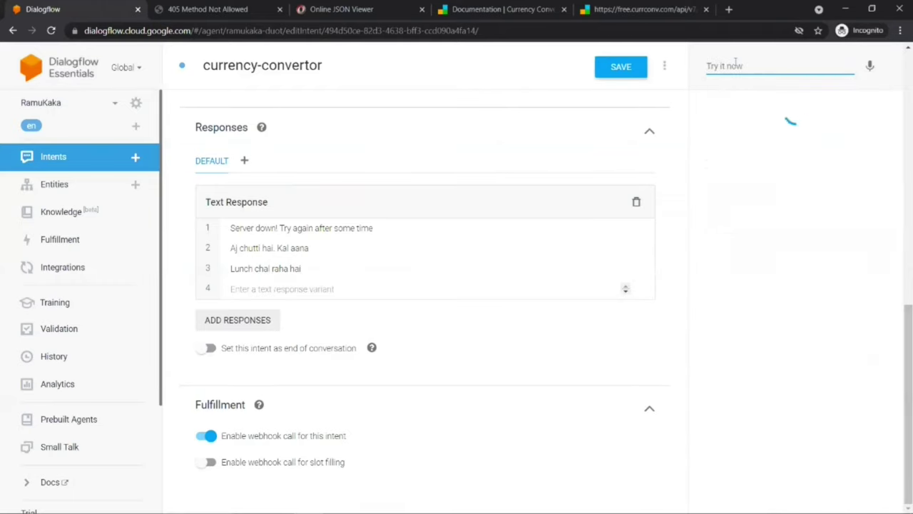
pyautogui.moveTo(746, 207); pyautogui.dragTo(789, 209)
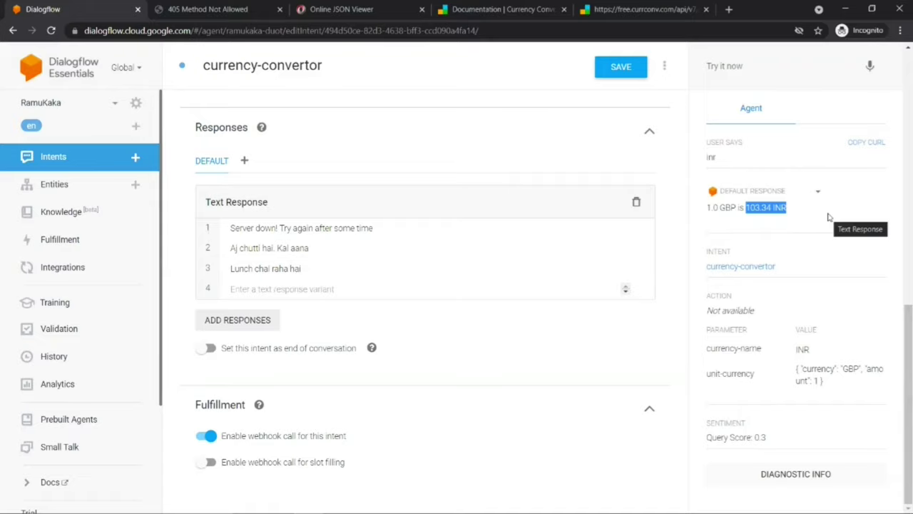
pyautogui.click(62, 267)
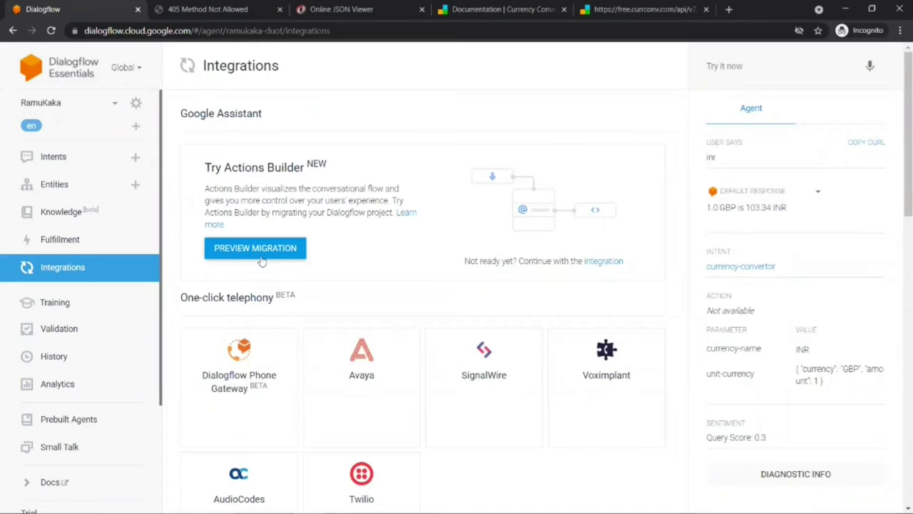
# Step: Reload the Integrations page and scroll down to the text-based channels such as Web Demo and Telegram
pyautogui.click(62, 273)
pyautogui.scroll(-8, 314, 264)
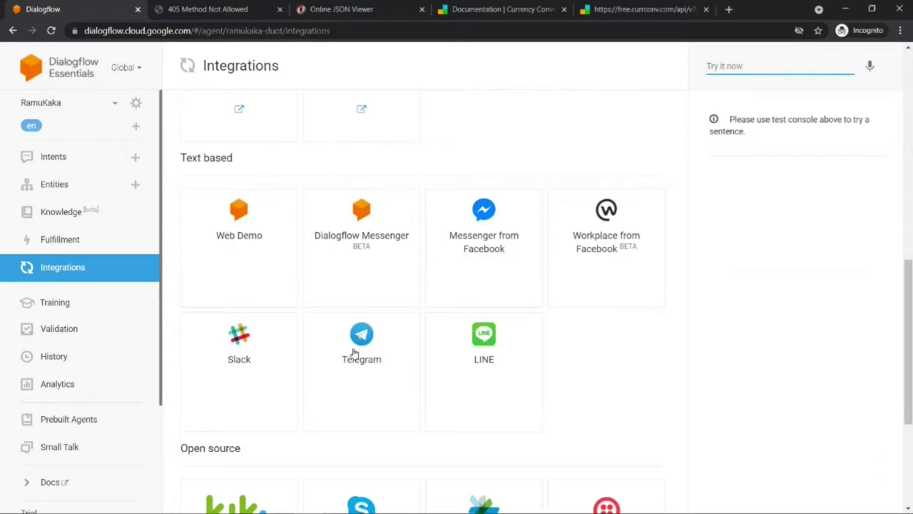
# Step: Enable the Web Demo integration and open its bot.dialogflow.com demo page in a new tab
pyautogui.click(232, 256)
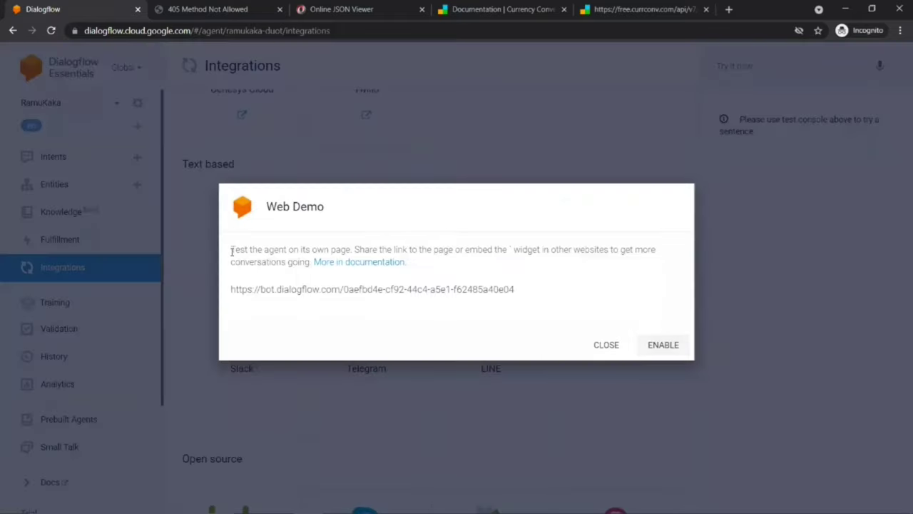
pyautogui.moveTo(231, 289); pyautogui.dragTo(515, 289)
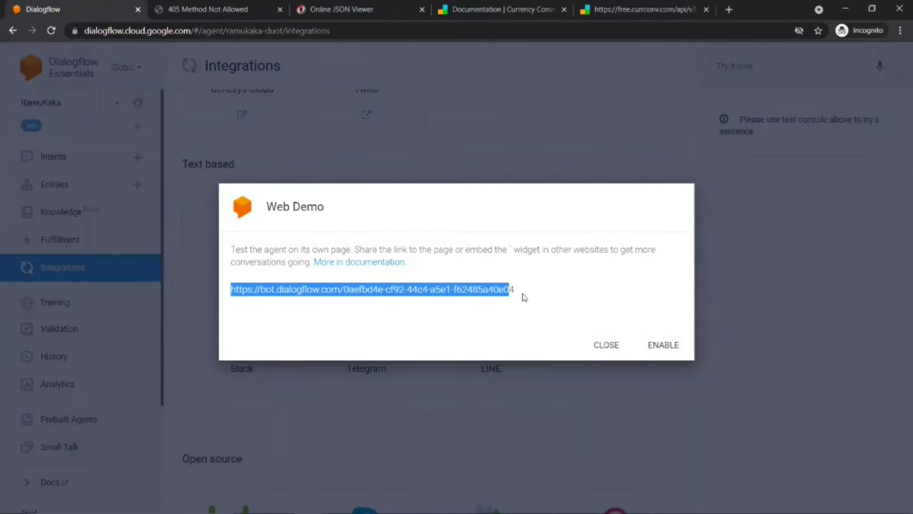
pyautogui.click(652, 345)
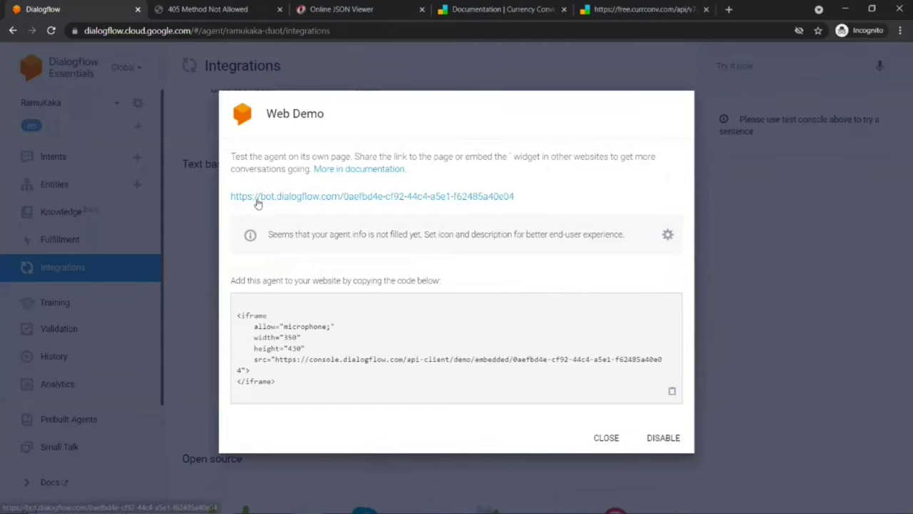
pyautogui.click(257, 197)
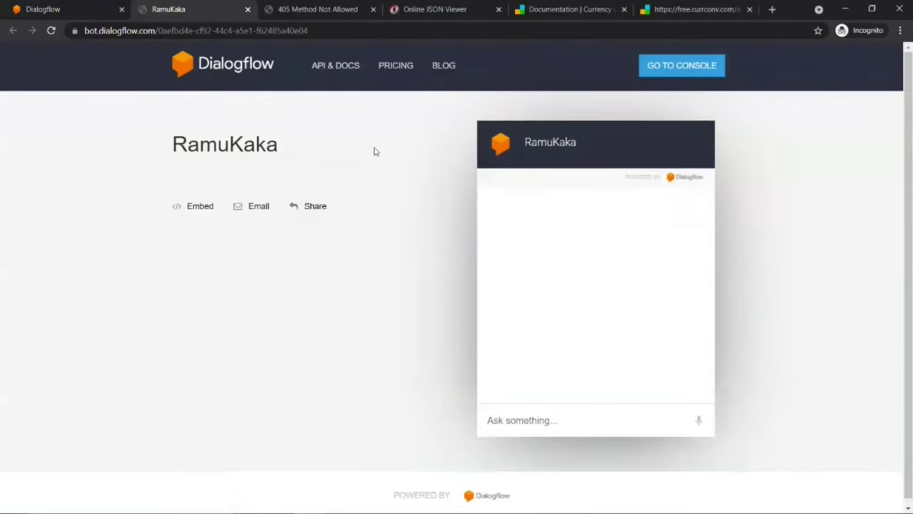
# Step: Send 'hello' and 'i need some help' to the bot in the demo chat
pyautogui.click(511, 420)
pyautogui.write('hello')
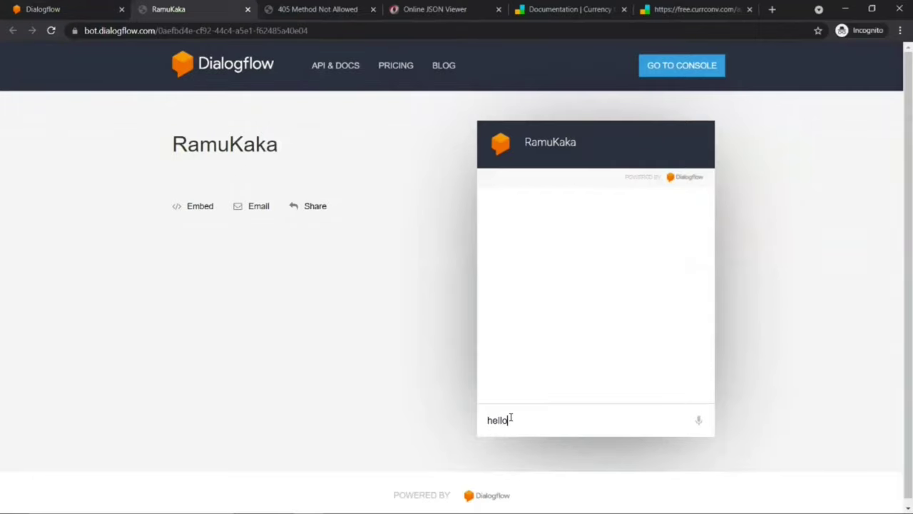
pyautogui.press('Return')
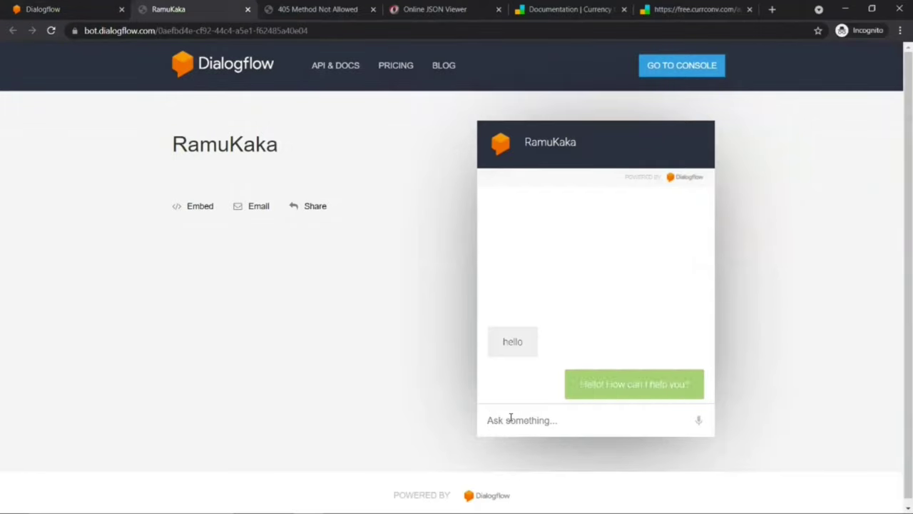
pyautogui.write('i need some help')
pyautogui.press('Return')
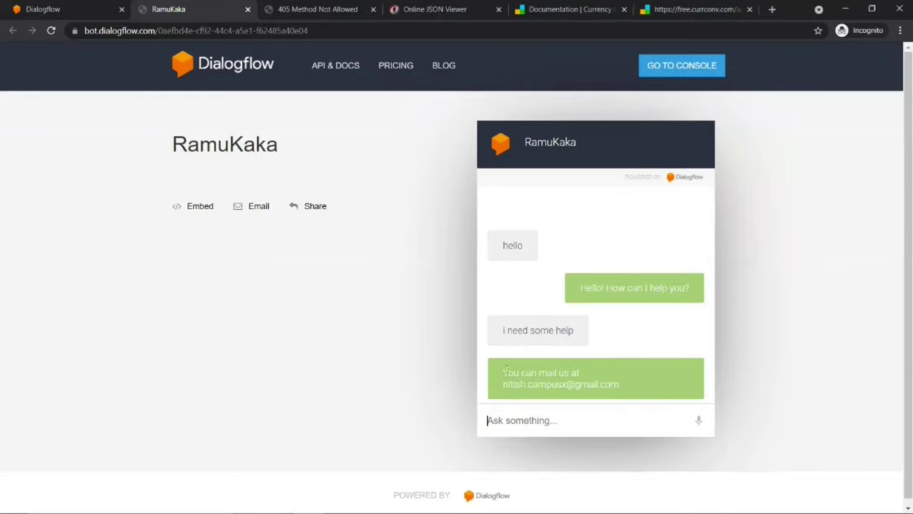
pyautogui.moveTo(505, 370); pyautogui.dragTo(632, 393)
# Step: Ask the bot to convert 200 USD to INR, getting 14875.01 INR, then send 'thank you' and 'love you'
pyautogui.click(547, 422)
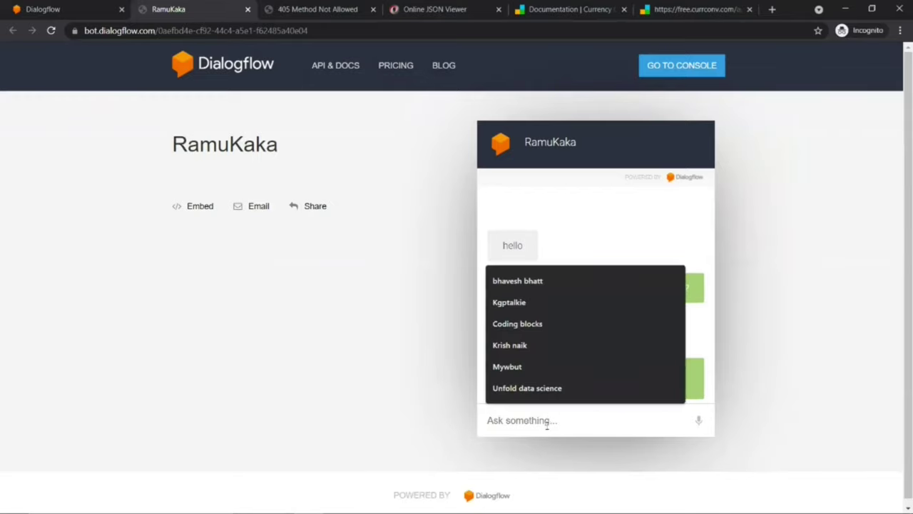
pyautogui.write('ignore that')
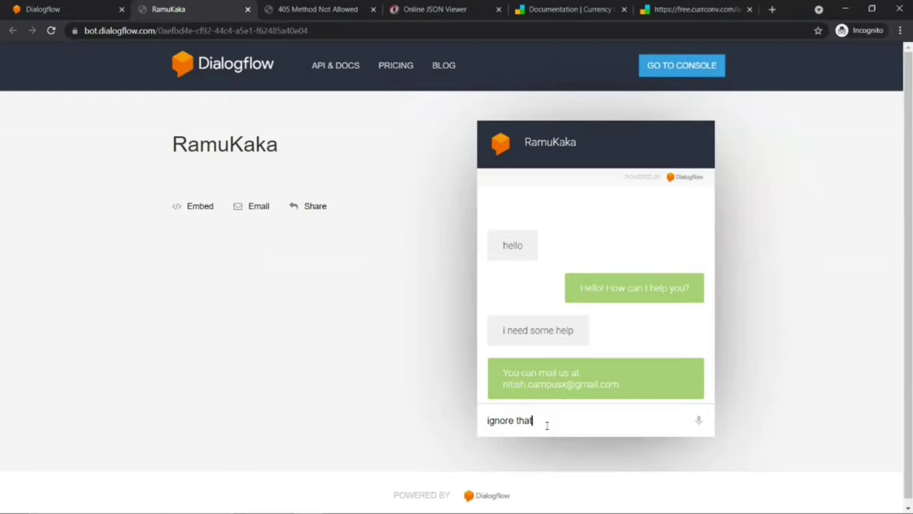
pyautogui.write(' just convert 200 usd ')
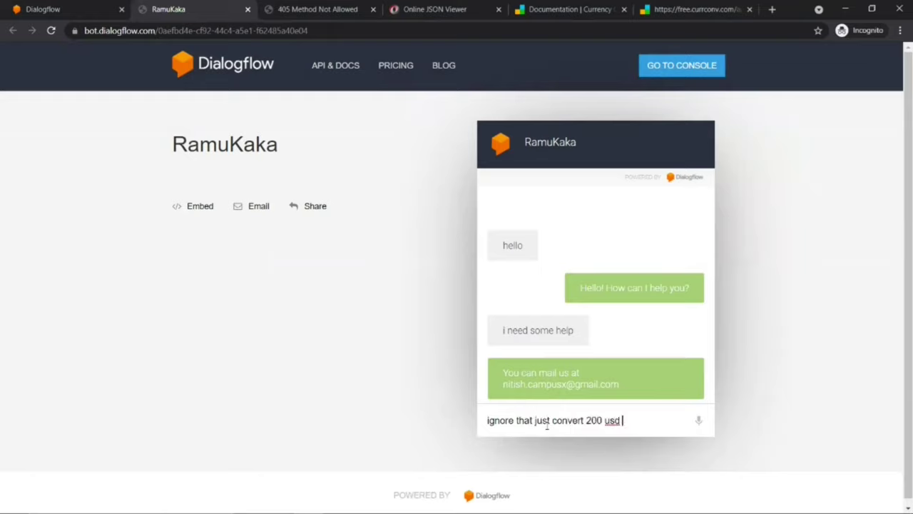
pyautogui.write('to inr')
pyautogui.press('Return')
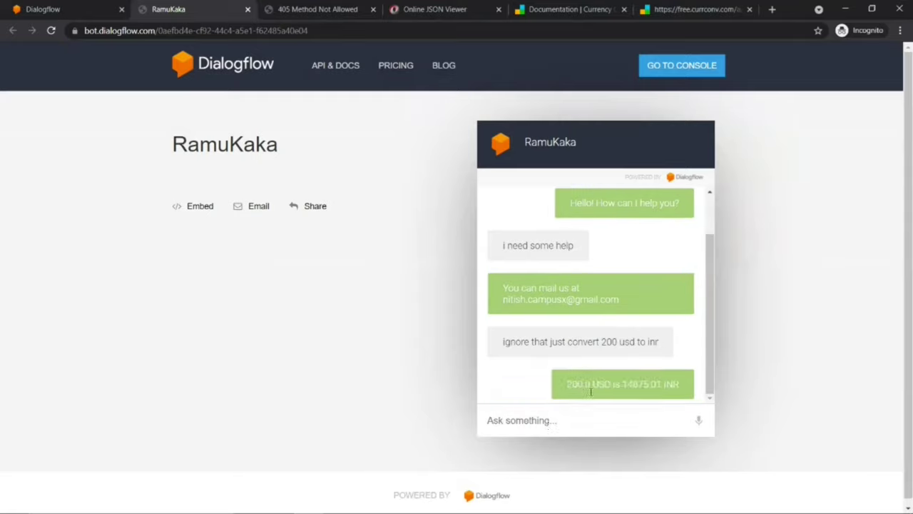
pyautogui.moveTo(567, 384); pyautogui.dragTo(661, 384)
pyautogui.click(571, 413)
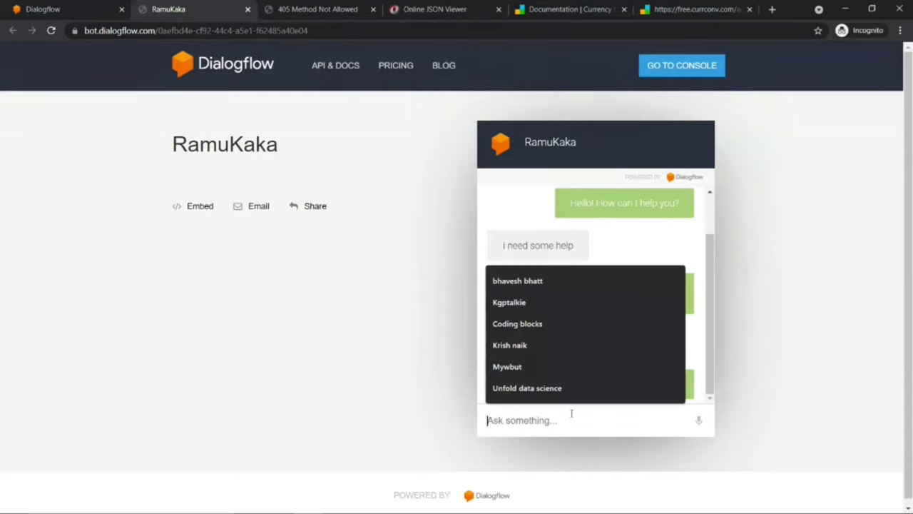
pyautogui.write('thank you')
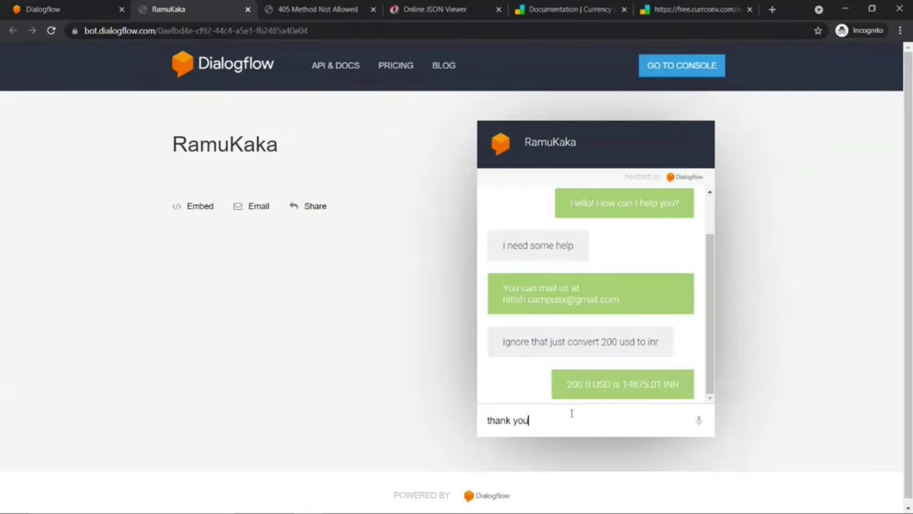
pyautogui.press('Return')
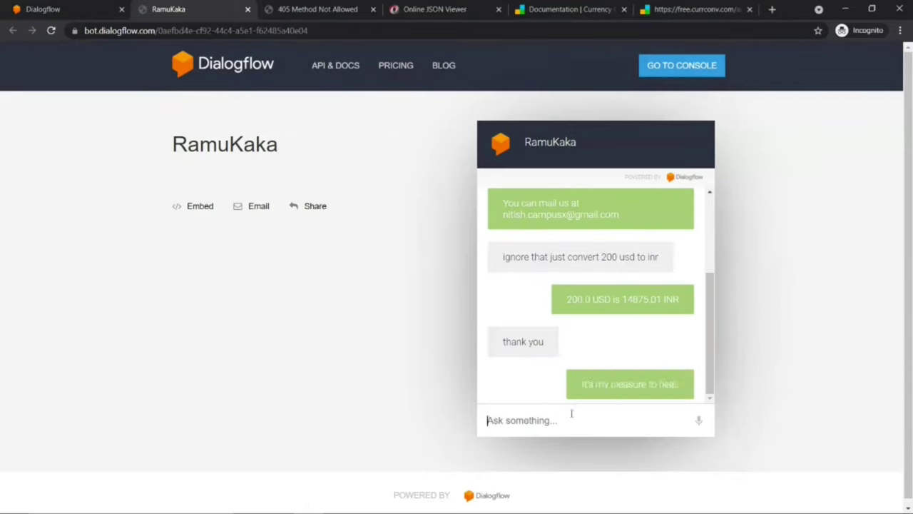
pyautogui.write('love you')
pyautogui.press('Return')
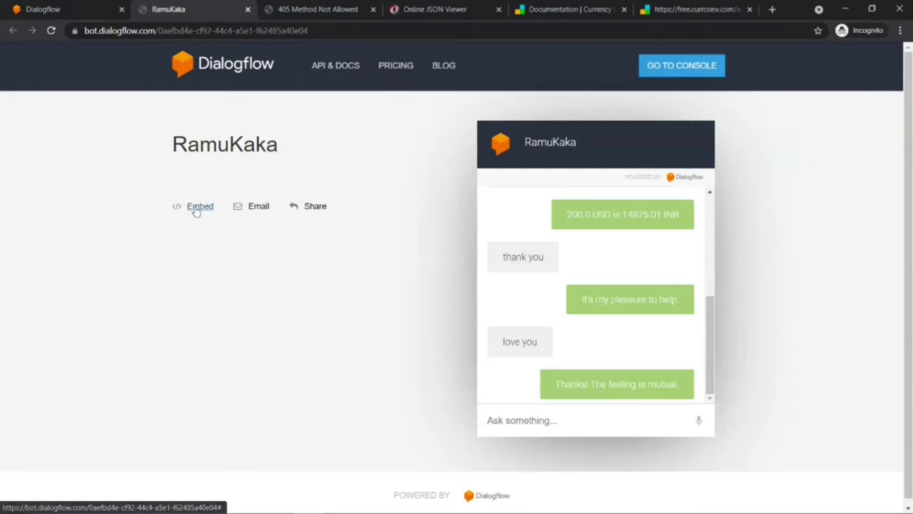
# Step: Show and select the agent's iframe embed code, then launch Sublime Text from Windows search
pyautogui.click(195, 208)
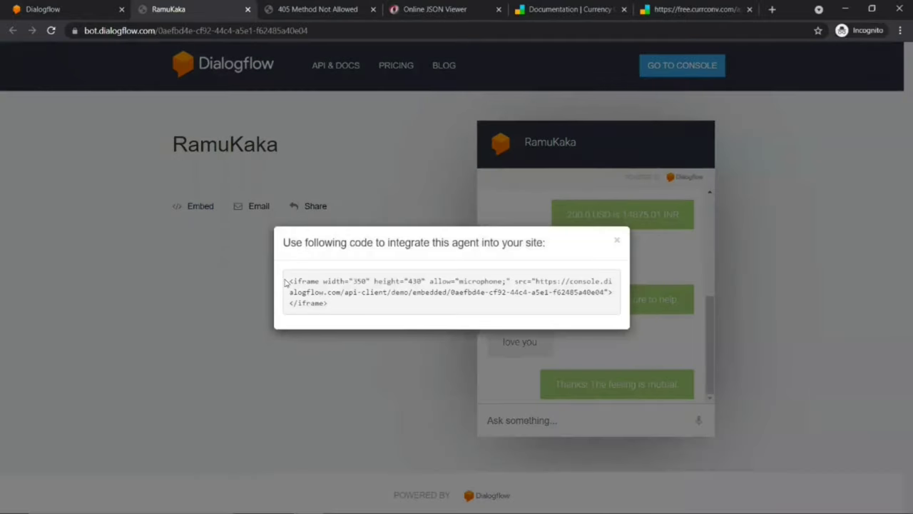
pyautogui.moveTo(287, 279); pyautogui.dragTo(334, 305)
pyautogui.press('super+s')
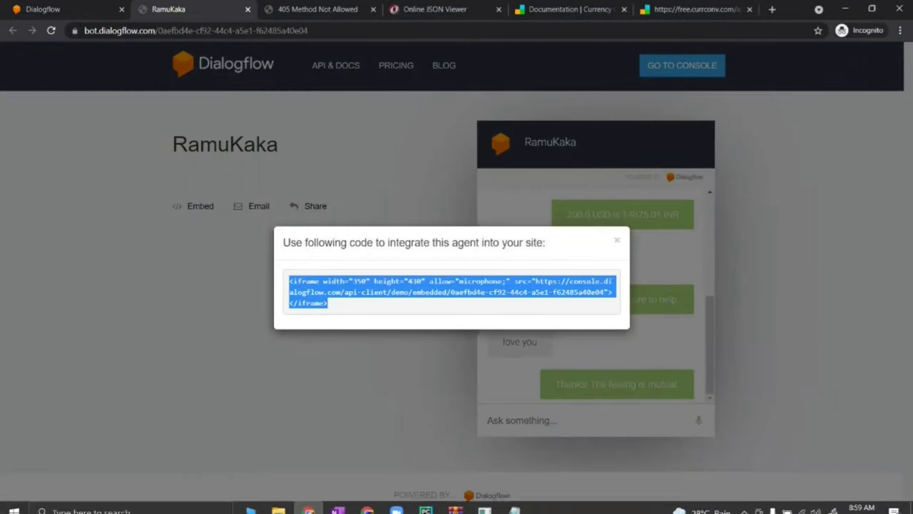
pyautogui.write('su')
pyautogui.press('Return')
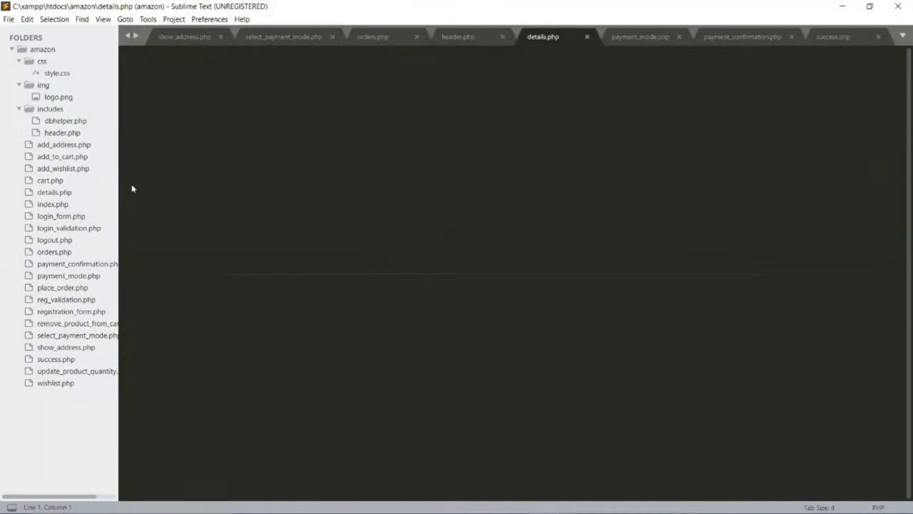
# Step: Create a new file and save it to the Desktop as demo.html
pyautogui.click(9, 18)
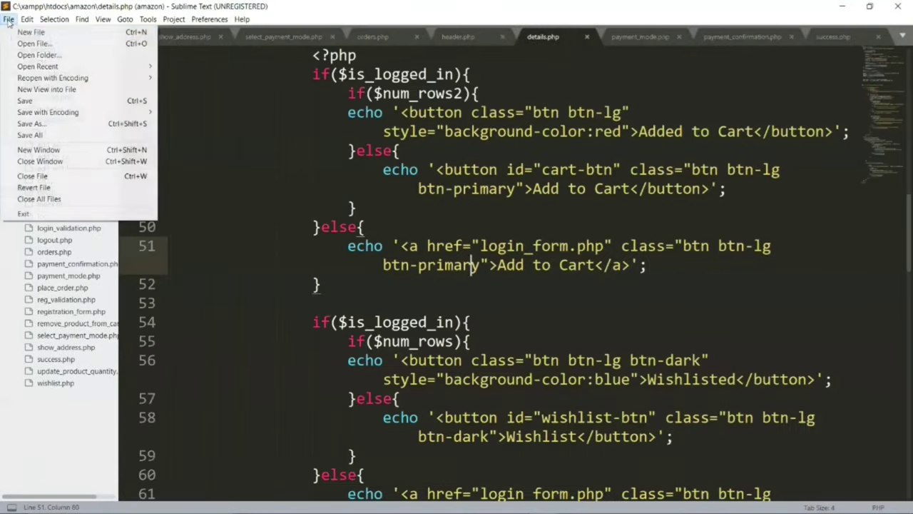
pyautogui.click(21, 31)
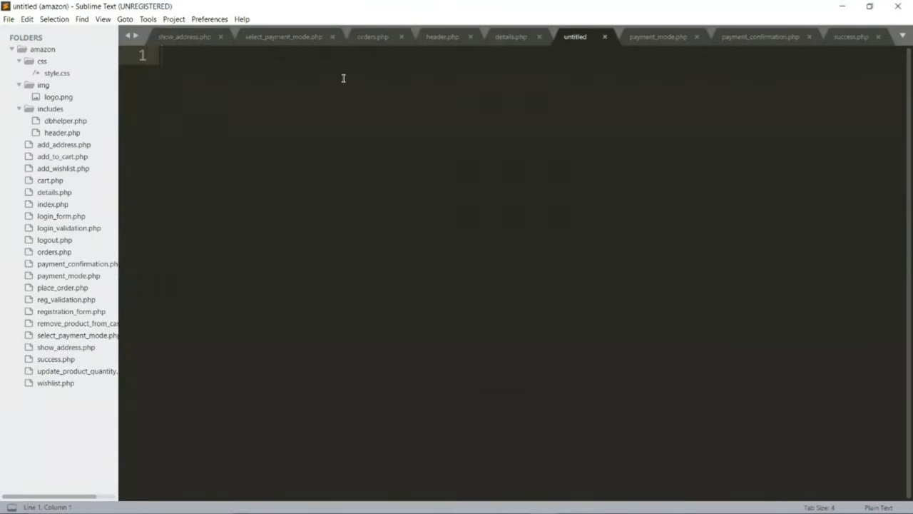
pyautogui.hotkey('ctrl', 's')
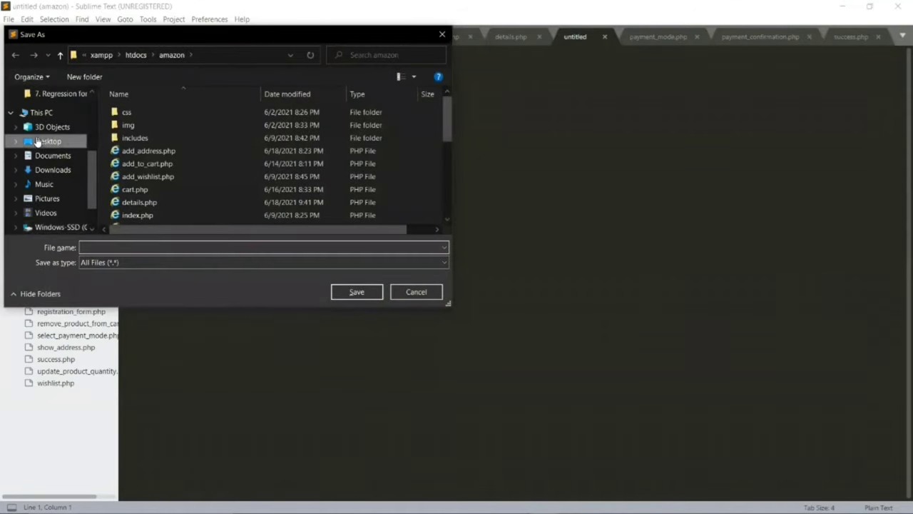
pyautogui.click(47, 141)
pyautogui.click(129, 246)
pyautogui.write('demo')
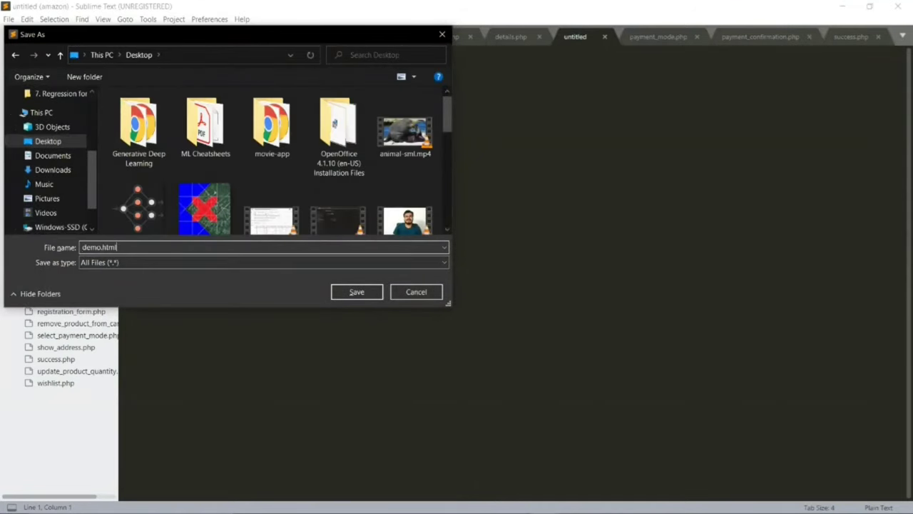
pyautogui.press('Return')
# Step: Add an HTML boilerplate titled 'Chatbot demo', paste the iframe code into the body, and save
pyautogui.write('<ht')
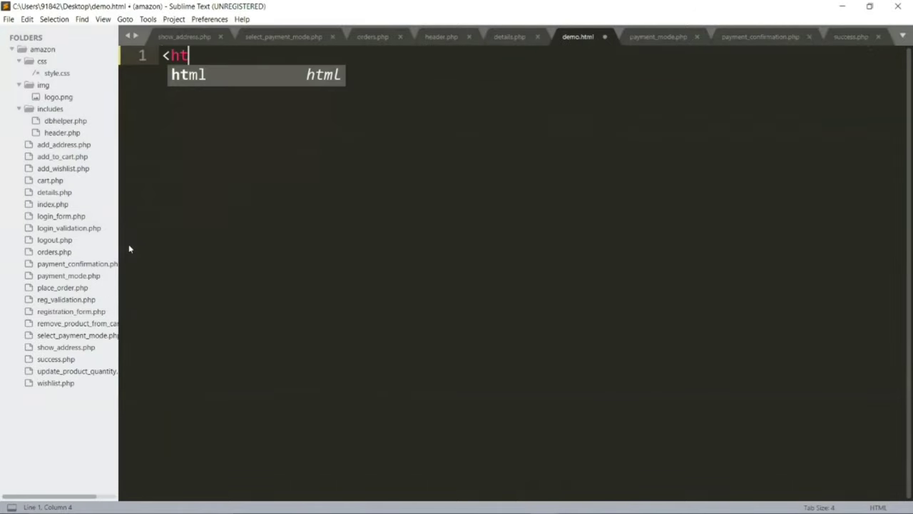
pyautogui.press('Tab')
pyautogui.write('C')
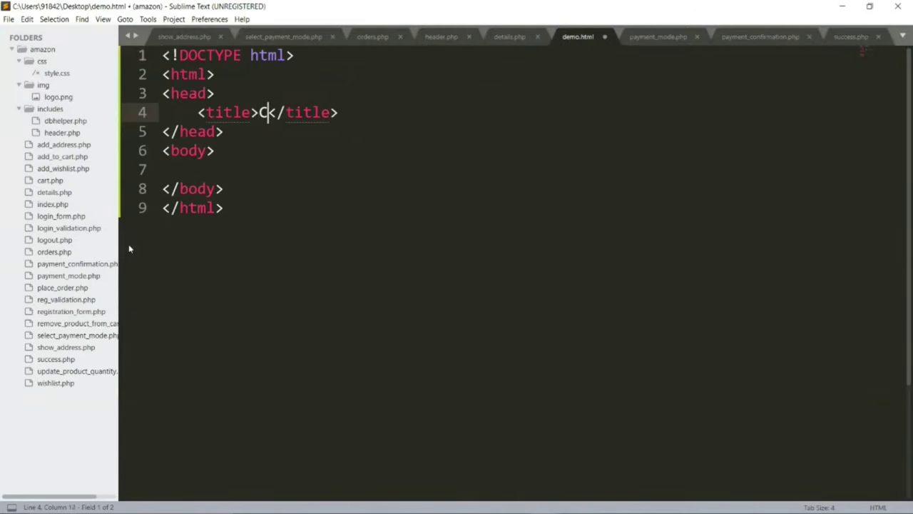
pyautogui.write('hatbot dem')
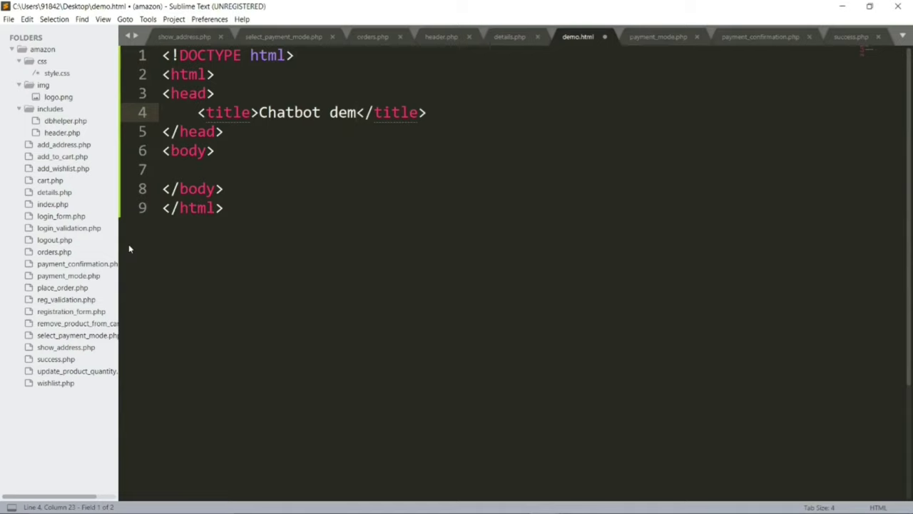
pyautogui.write('o')
pyautogui.press('Tab')
pyautogui.press('Return')
pyautogui.press('Return')
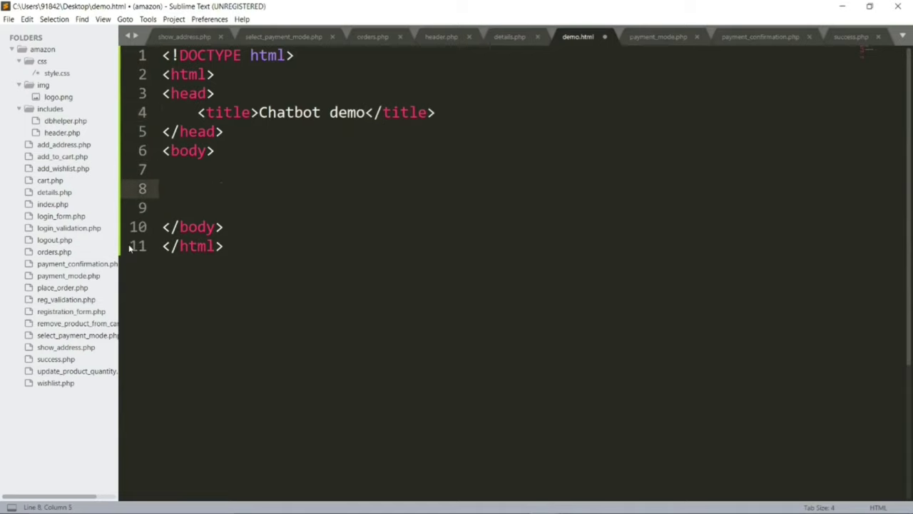
pyautogui.write('<iframe width="350" height="430" allow="microphone;" src="https://console.dialogflow.com/api-client/demo/embedded/0aefbd4e-cf92-44c4-a5e1-f62485a40e04"></iframe>')
pyautogui.hotkey('ctrl', 's')
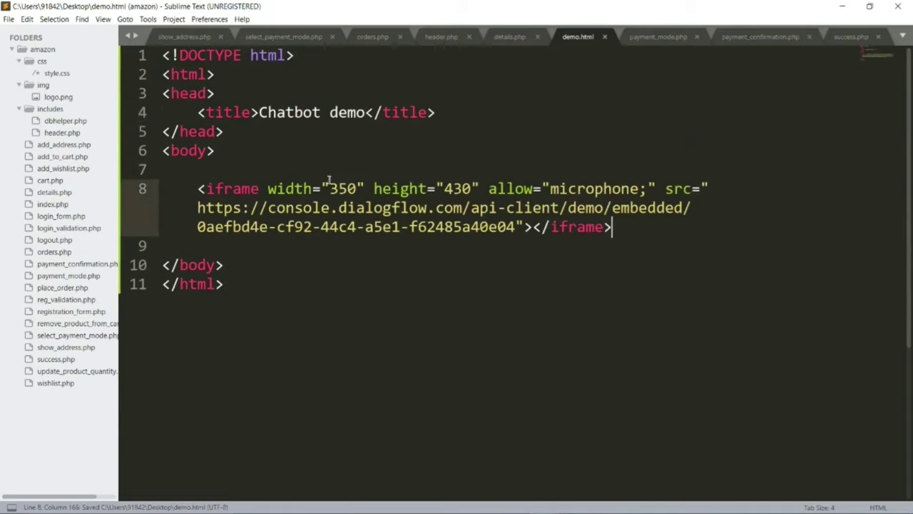
pyautogui.rightClick(362, 145)
# Step: Open demo.html in Chrome and send 'hi' and a pound-to-yen request, getting 1.0 GBP is 152.38 JPY
pyautogui.click(411, 229)
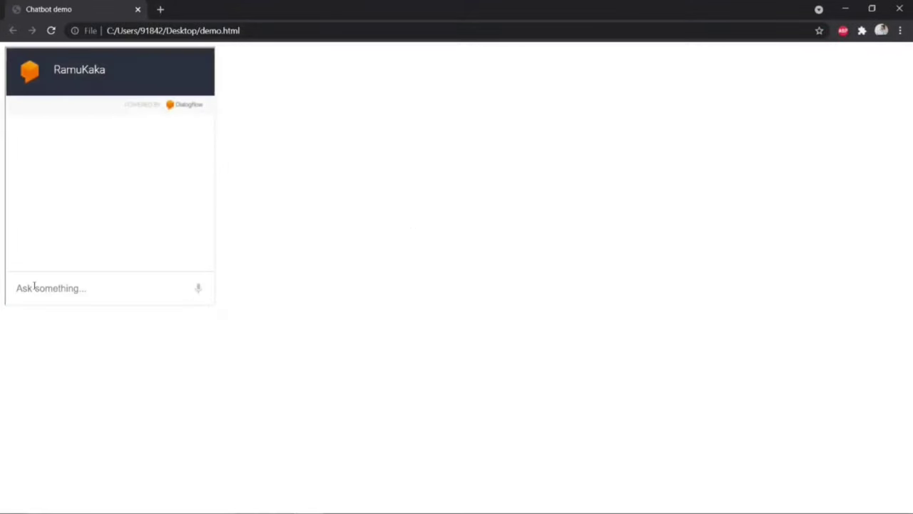
pyautogui.click(34, 287)
pyautogui.write('hi')
pyautogui.press('Return')
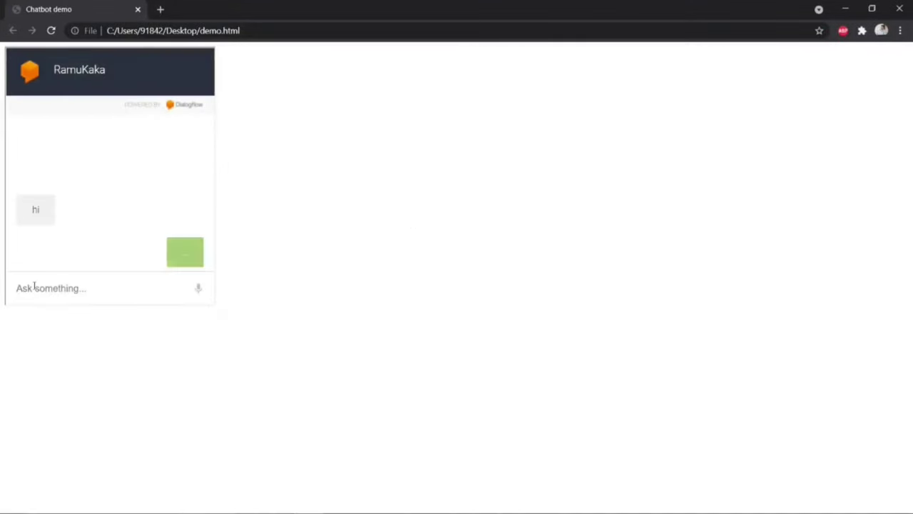
pyautogui.write('convert')
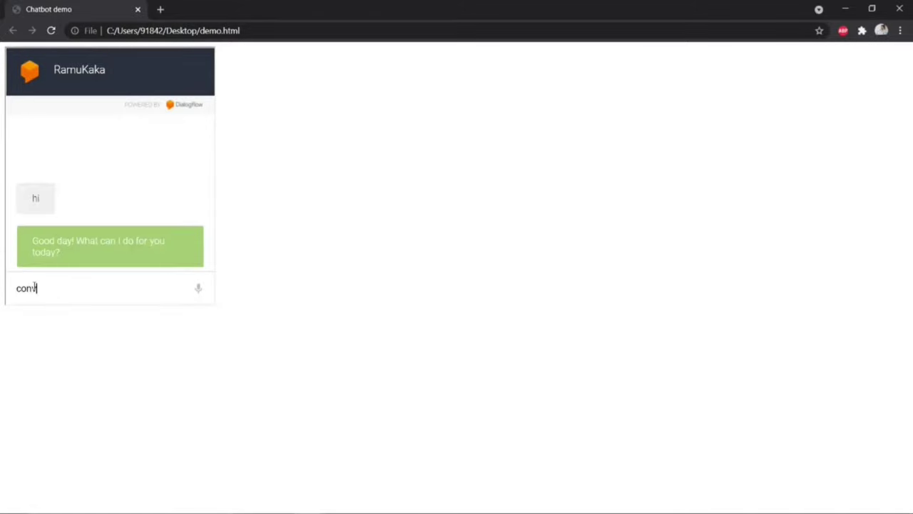
pyautogui.write(' 1 pountd t')
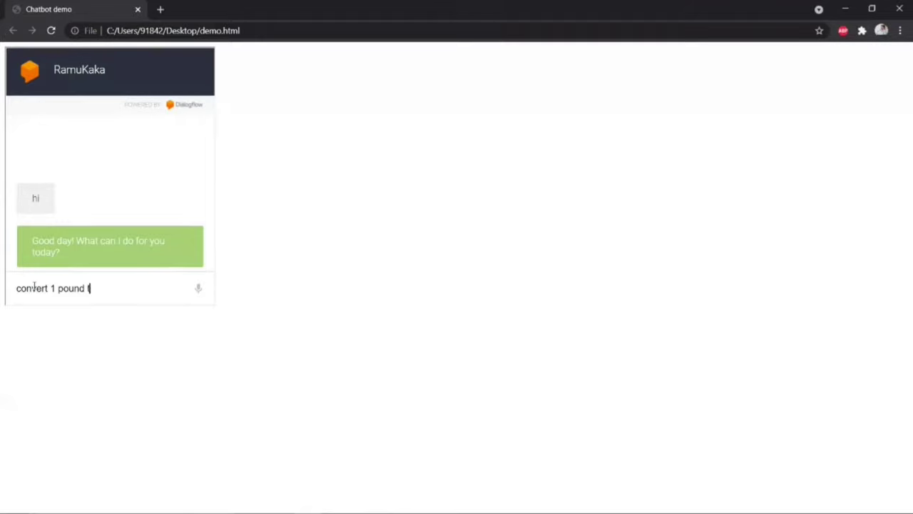
pyautogui.write('o yen')
pyautogui.press('Return')
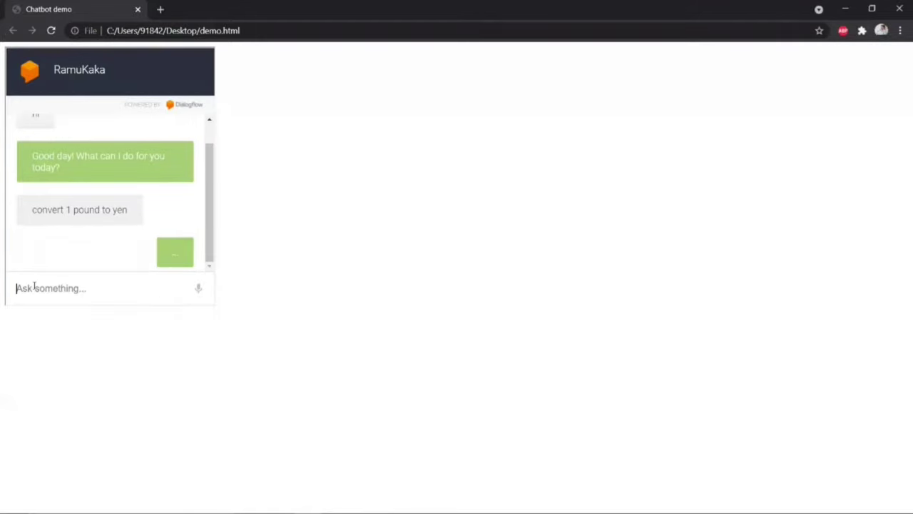
pyautogui.moveTo(86, 252); pyautogui.dragTo(180, 252)
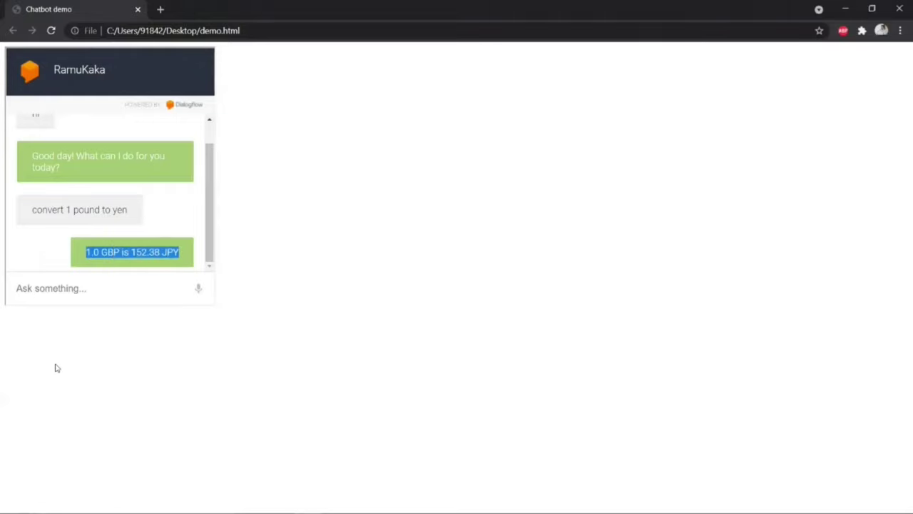
# Step: Return to Dialogflow Integrations, scroll to find Telegram under Text based, then switch to Telegram Web
pyautogui.hotkey('alt', 'Tab')
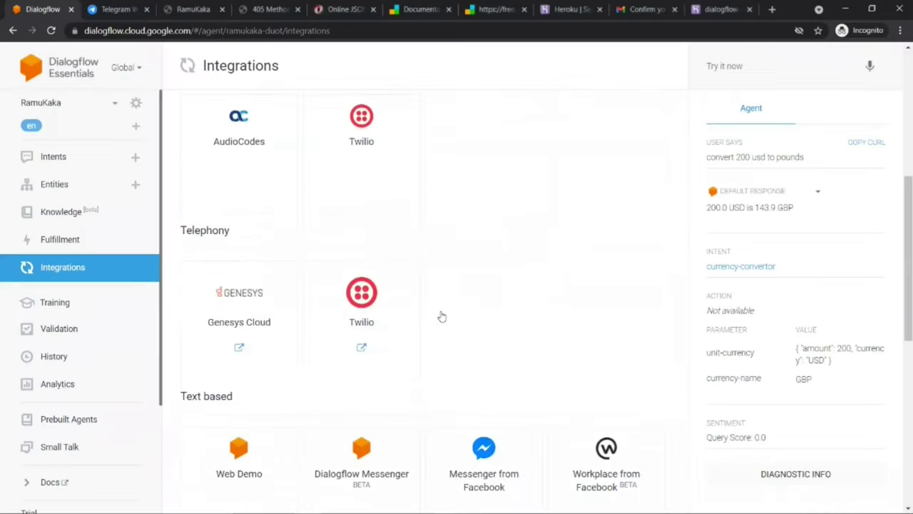
pyautogui.scroll(-3, 440, 316)
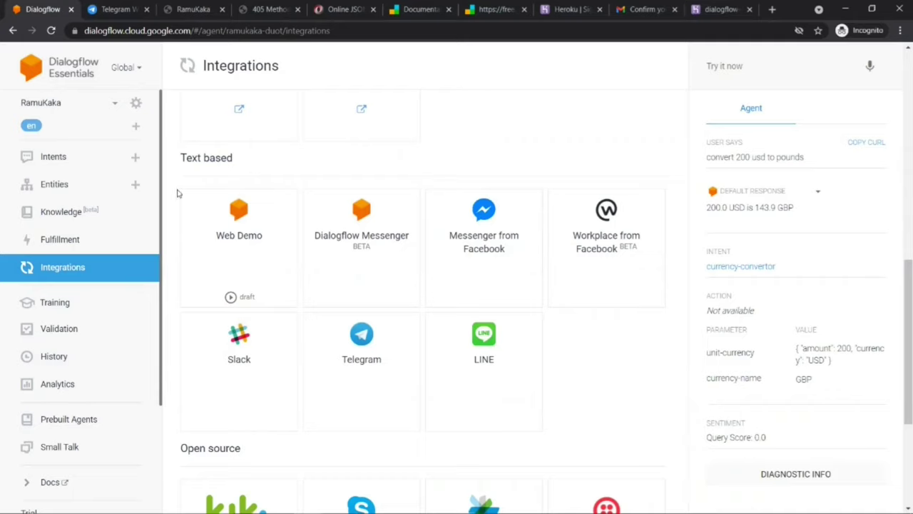
pyautogui.click(101, 9)
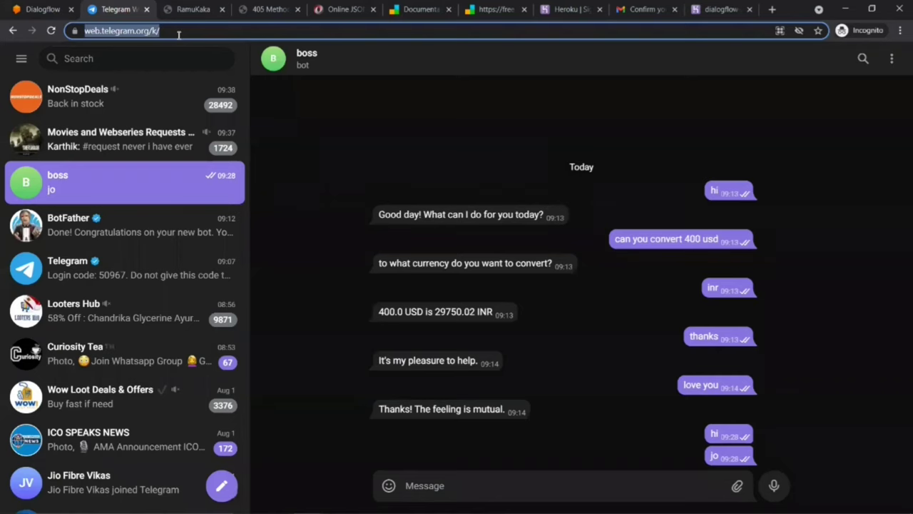
# Step: Find the BotFather chat via search and send it 'Start'
pyautogui.click(103, 221)
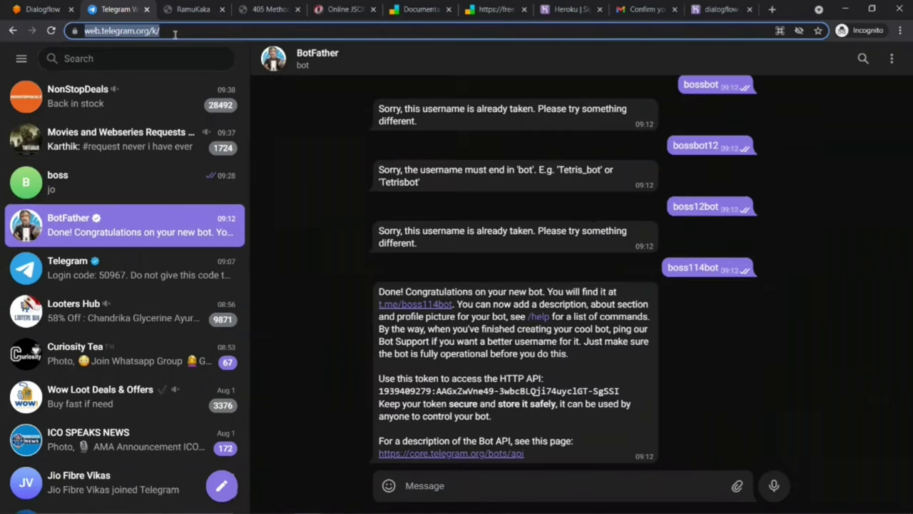
pyautogui.click(124, 60)
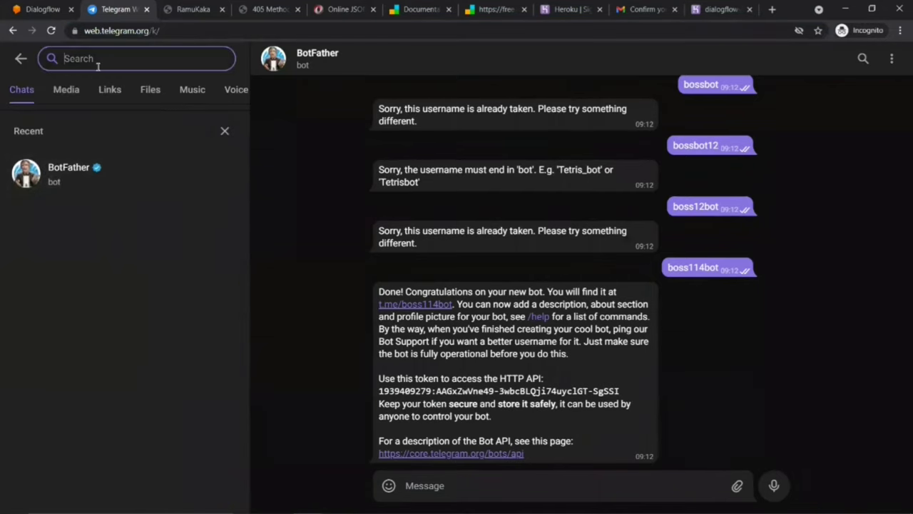
pyautogui.write('Bot')
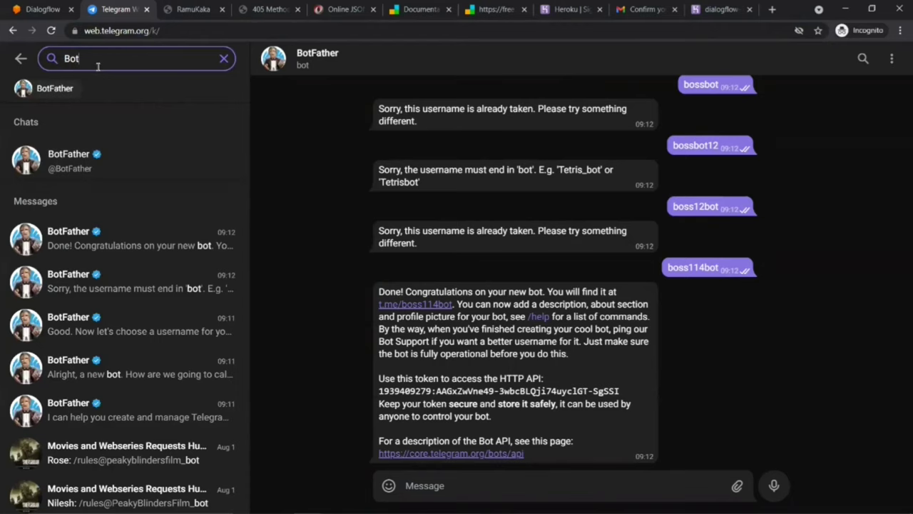
pyautogui.click(78, 158)
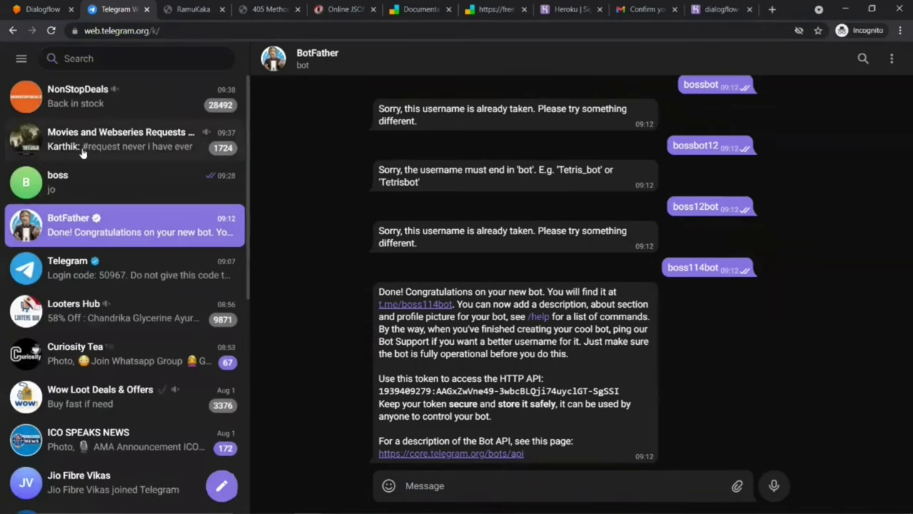
pyautogui.click(454, 485)
pyautogui.write('Start')
pyautogui.press('Return')
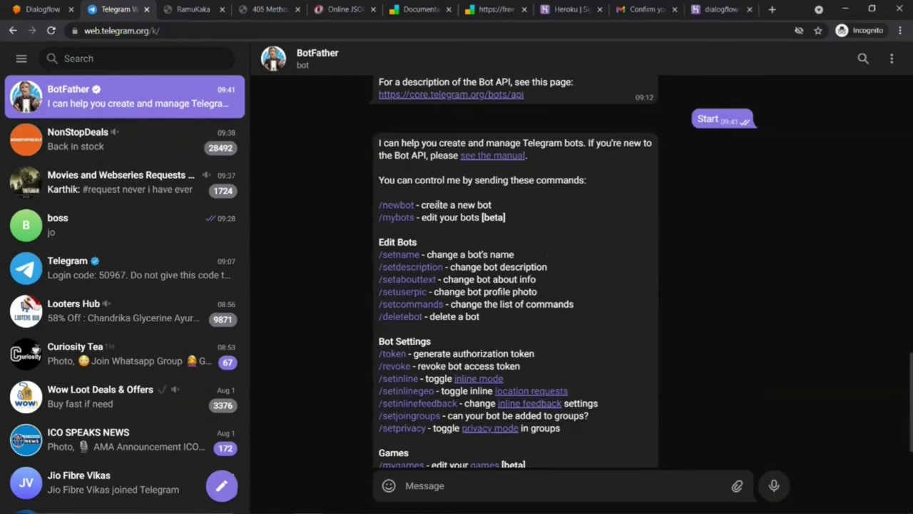
# Step: Request a new bot named ramukakabot and try the username ramu_kaka_bot, which is rejected
pyautogui.click(398, 205)
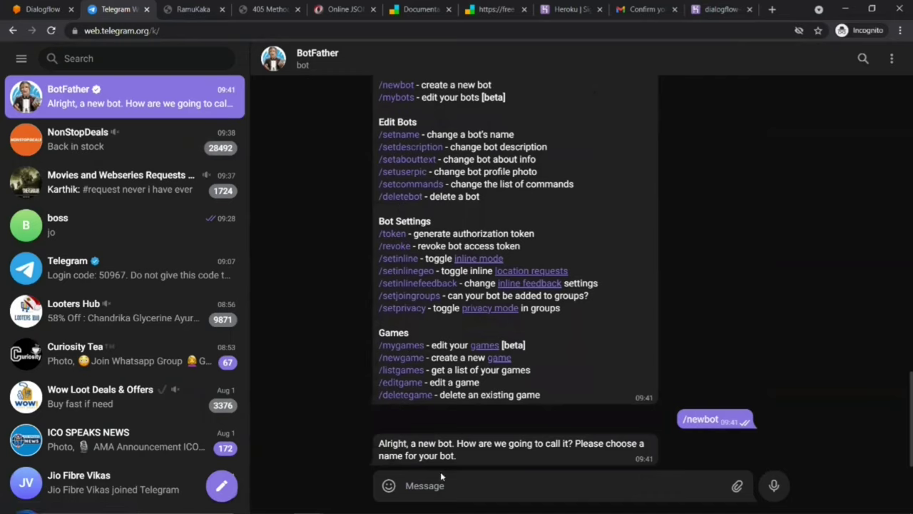
pyautogui.write('ra')
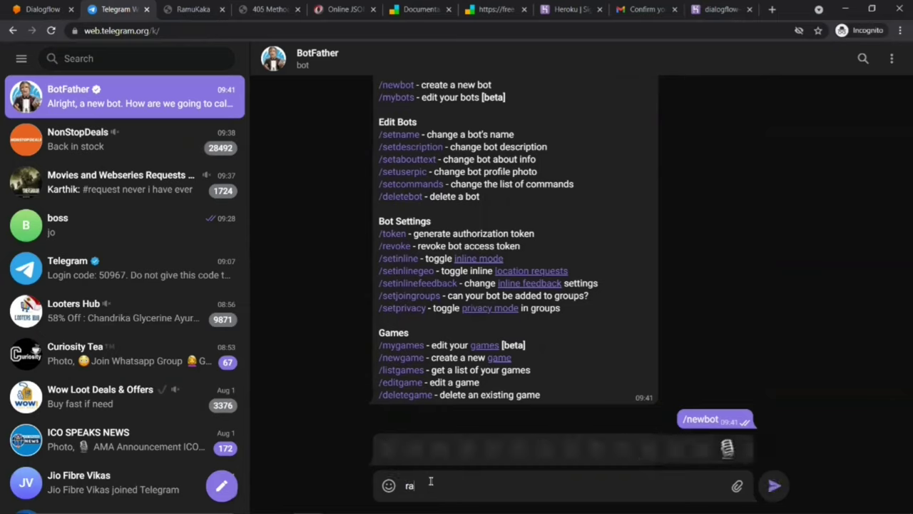
pyautogui.write('mu')
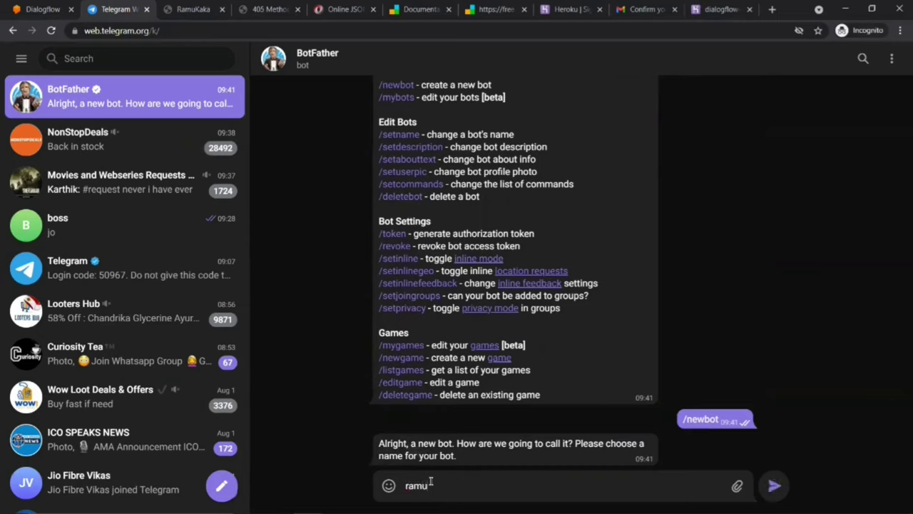
pyautogui.write('kakabot')
pyautogui.press('Return')
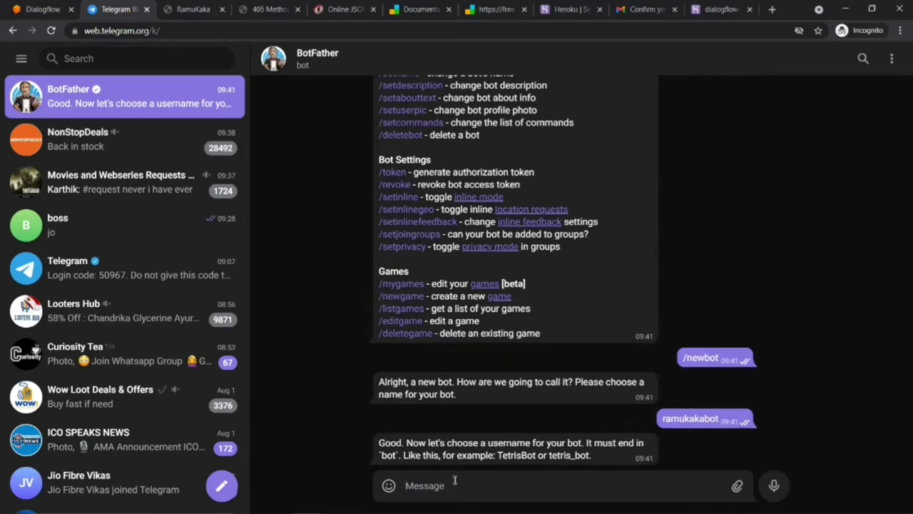
pyautogui.write('ramu_kaka_bot')
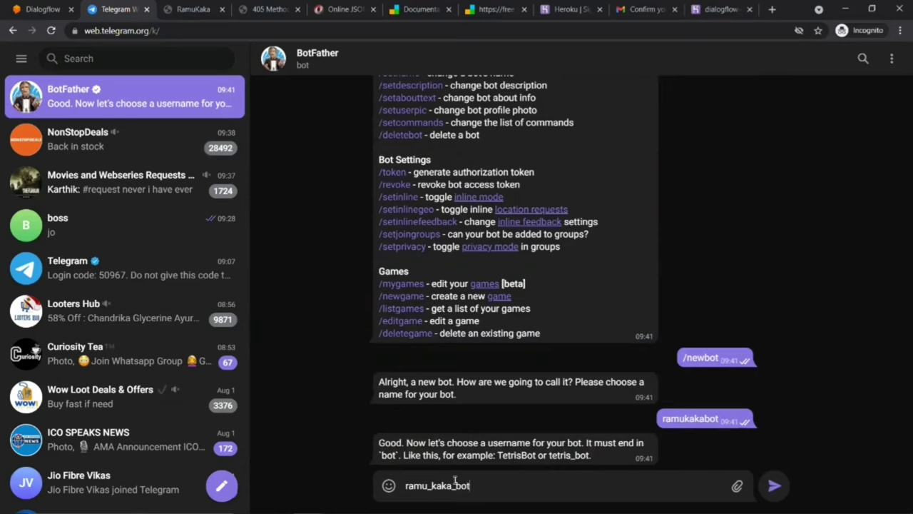
pyautogui.press('Return')
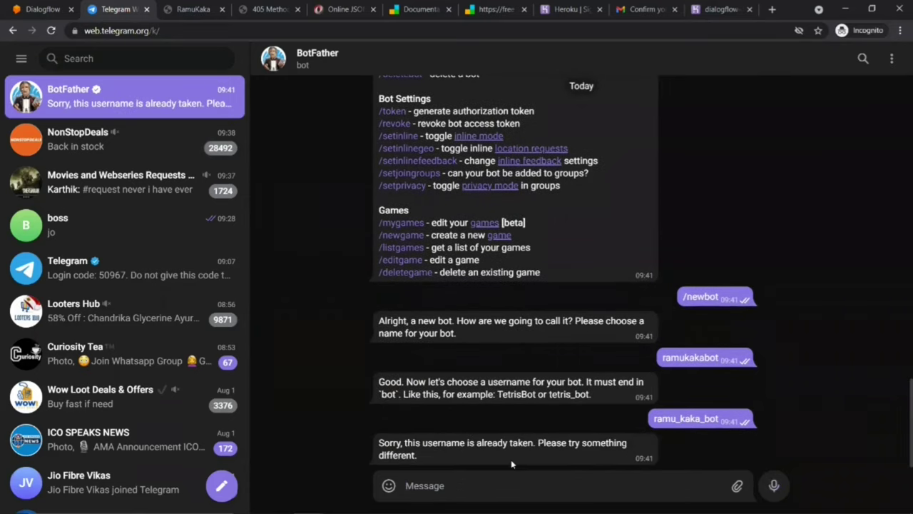
pyautogui.write('ram')
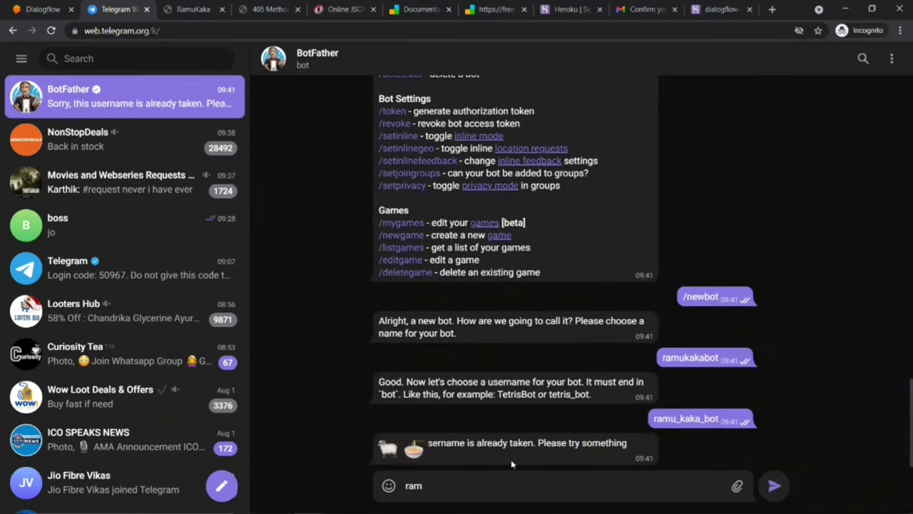
pyautogui.write('u')
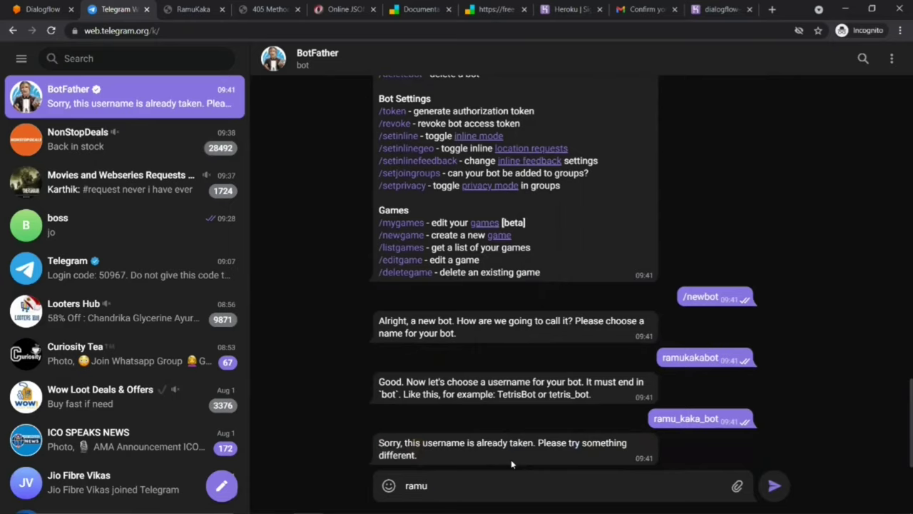
pyautogui.write('_kaka_bot')
pyautogui.press('Return')
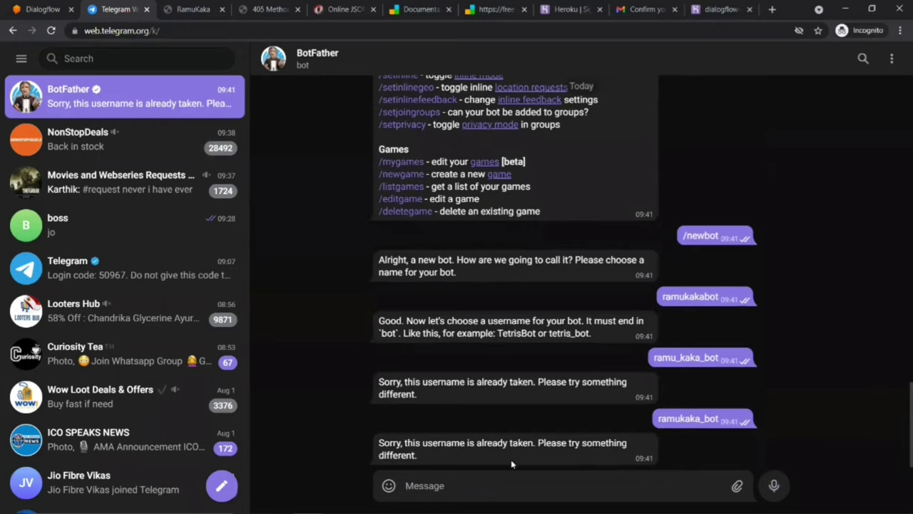
# Step: Retry usernames based on ramukaka_bot until ramukaka1_bot is sent and accepted
pyautogui.moveTo(658, 418); pyautogui.dragTo(725, 421)
pyautogui.hotkey('ctrl', 'c')
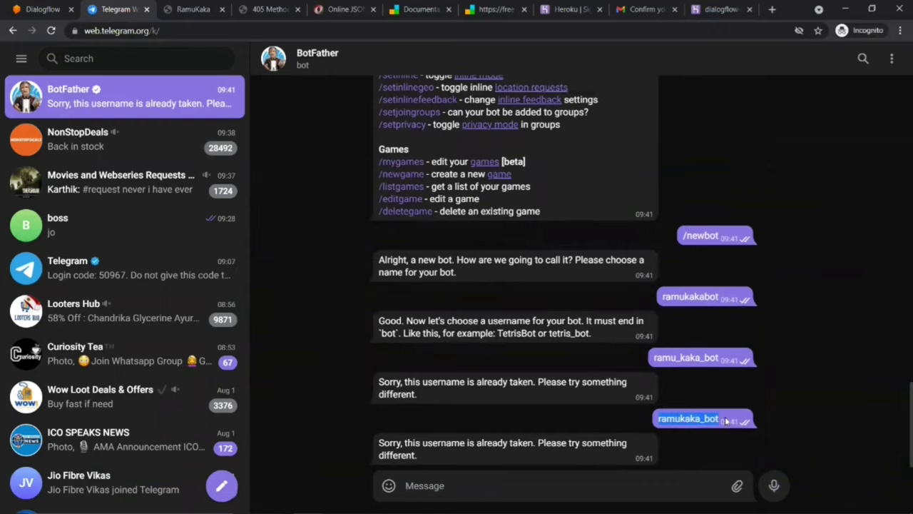
pyautogui.click(500, 485)
pyautogui.hotkey('ctrl', 'v')
pyautogui.write('1')
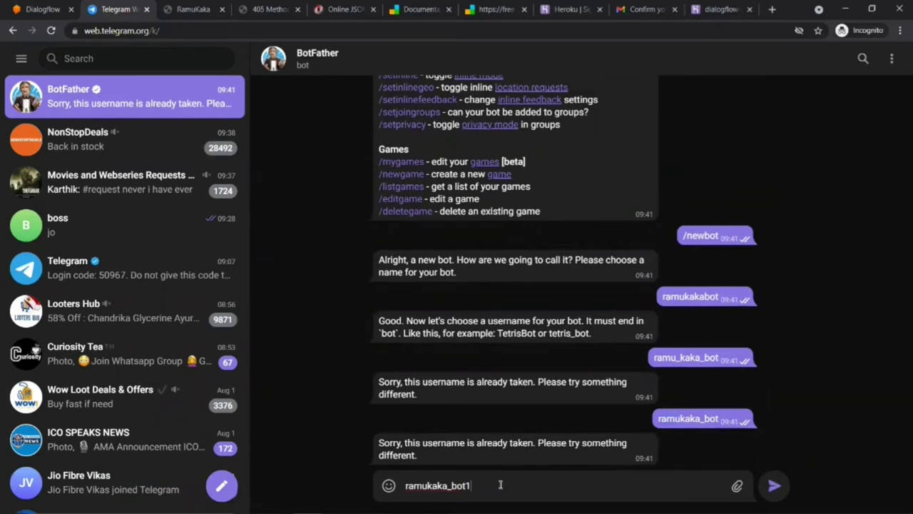
pyautogui.press('Return')
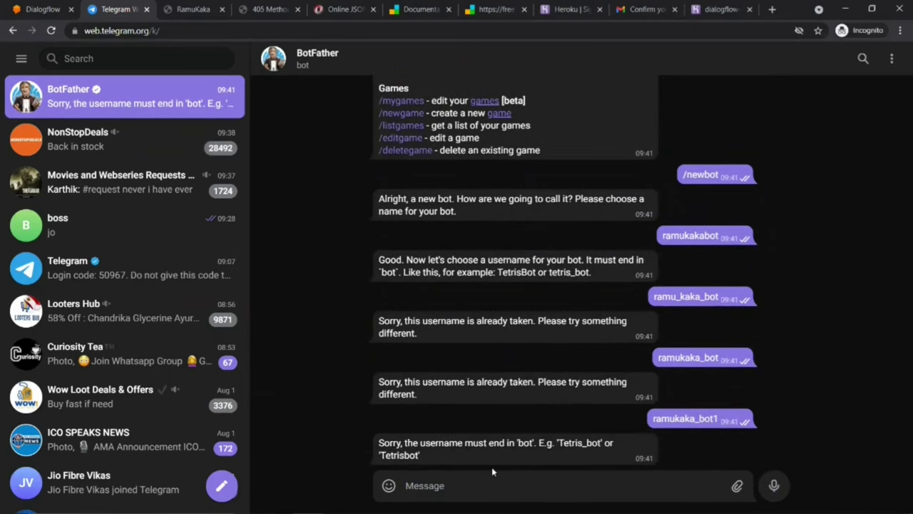
pyautogui.hotkey('ctrl', 'v')
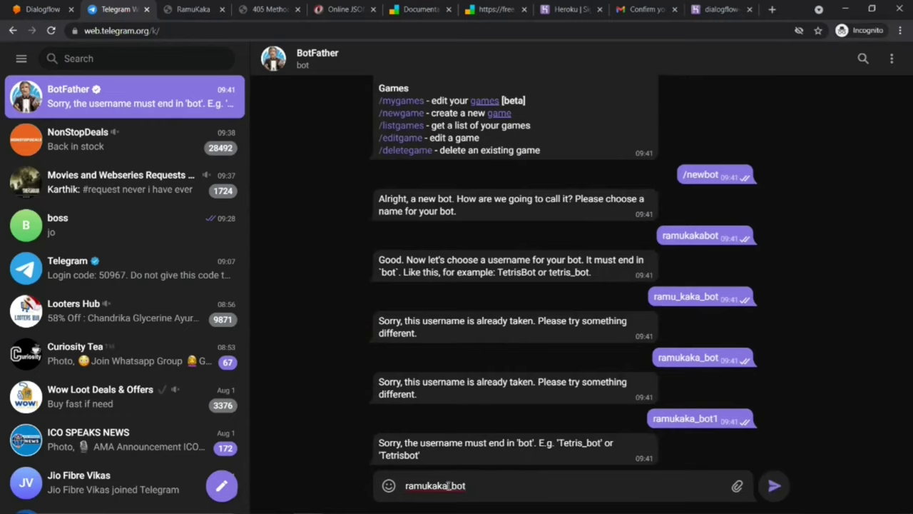
pyautogui.click(448, 486)
pyautogui.write('1')
pyautogui.press('Return')
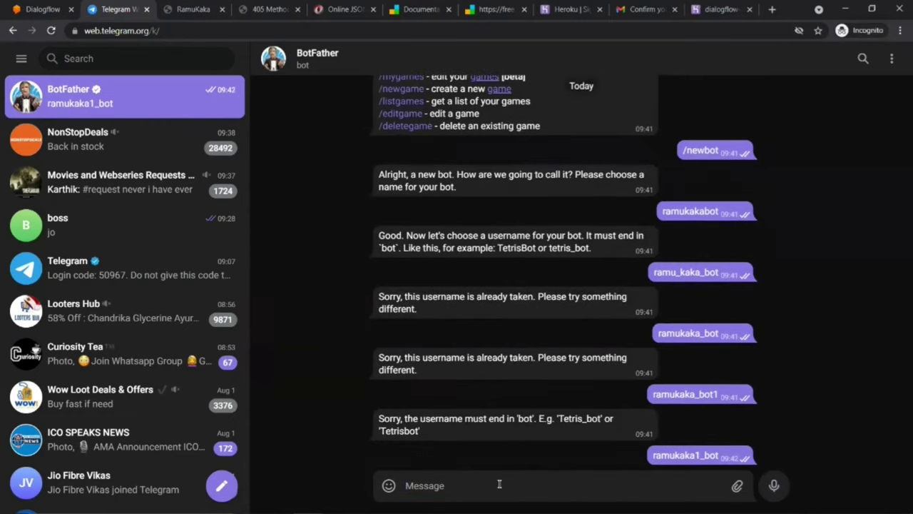
# Step: Select the new bot's HTTP API token in BotFather's congratulations reply
pyautogui.moveTo(379, 294); pyautogui.dragTo(529, 294)
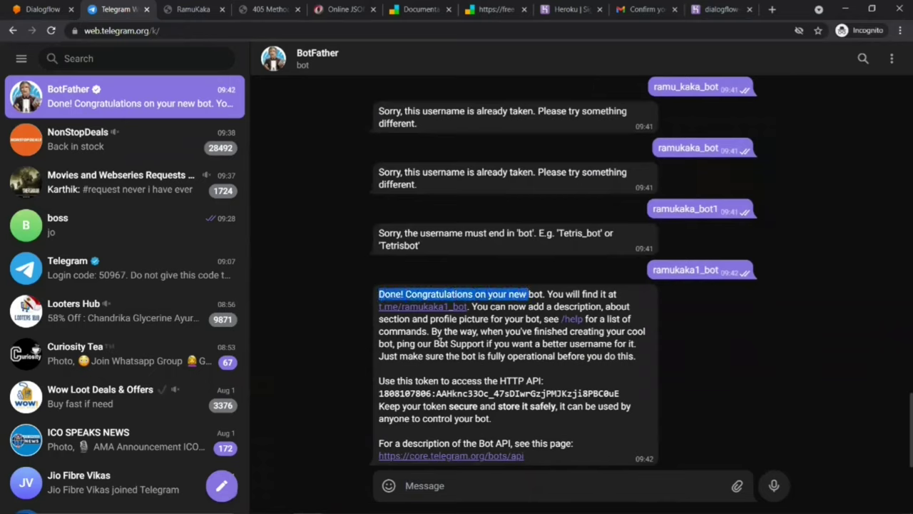
pyautogui.moveTo(379, 392); pyautogui.dragTo(622, 396)
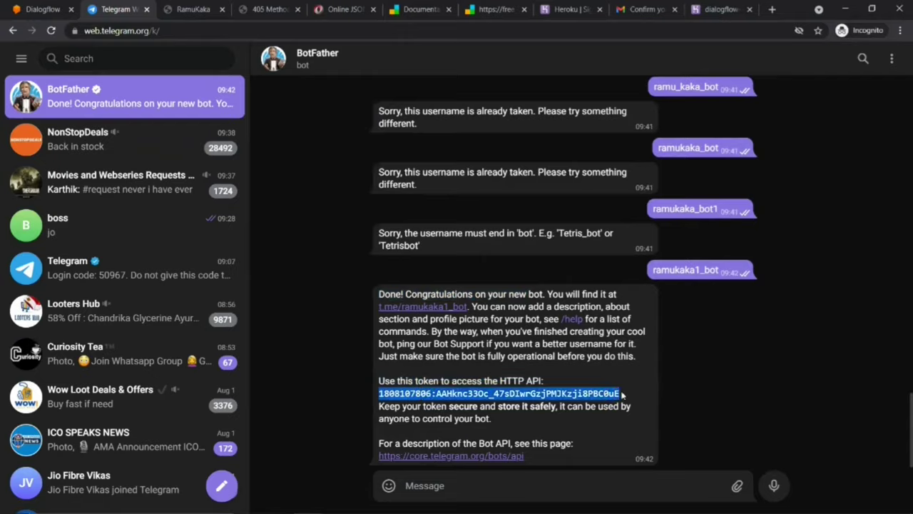
# Step: Replace the Telegram integration's old token with the new bot's token and start it
pyautogui.hotkey('ctrl', 'shift', 'Tab')
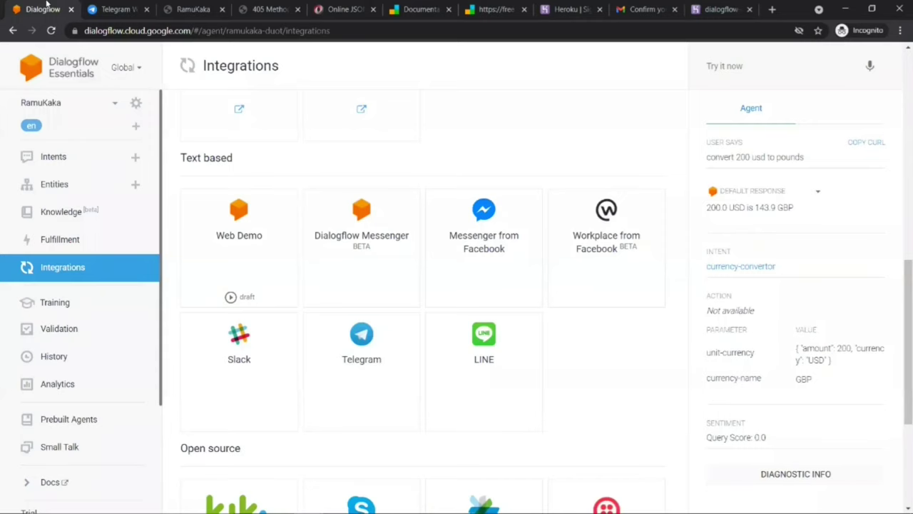
pyautogui.click(359, 351)
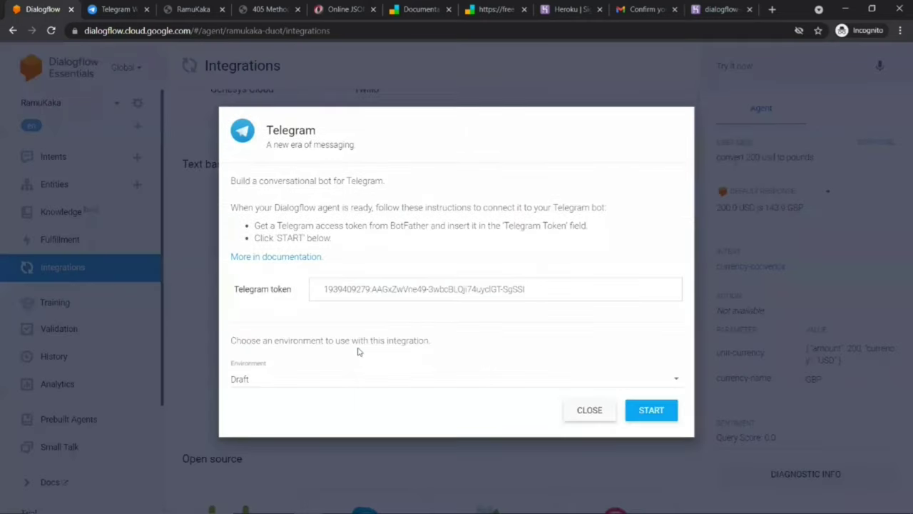
pyautogui.moveTo(325, 289); pyautogui.dragTo(539, 289)
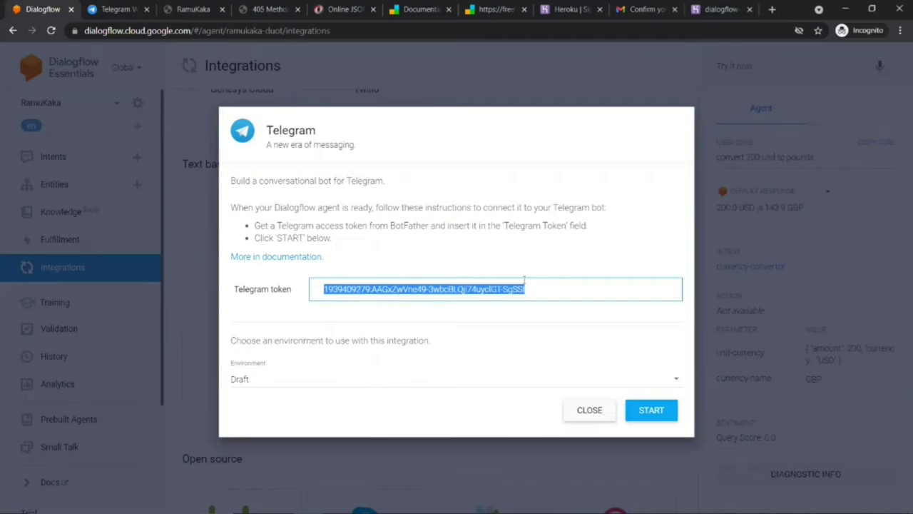
pyautogui.hotkey('ctrl', 'v')
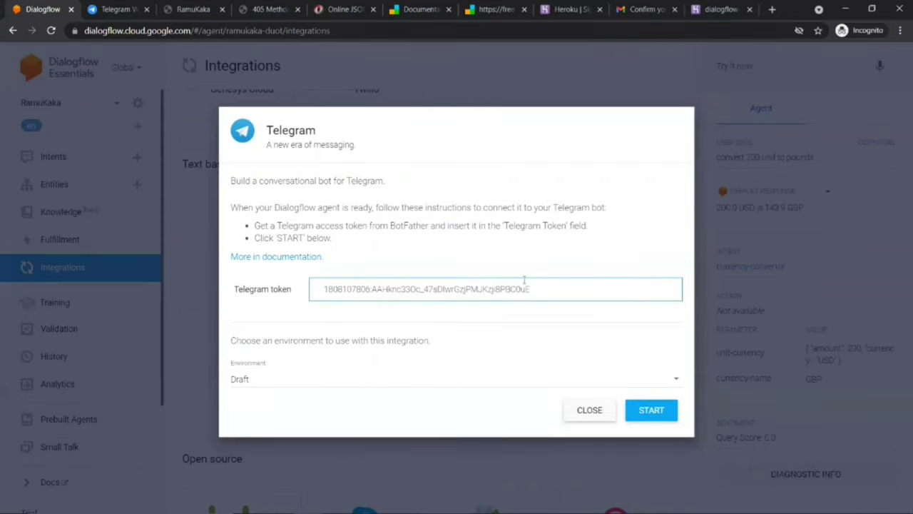
pyautogui.click(648, 413)
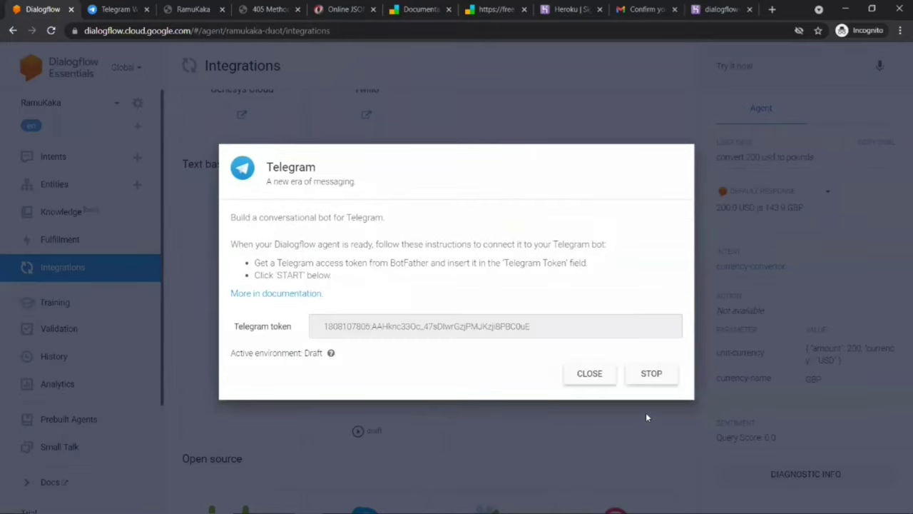
pyautogui.click(114, 8)
# Step: Search Telegram for ramukaka1_bot and open the ramukakabot chat
pyautogui.click(107, 57)
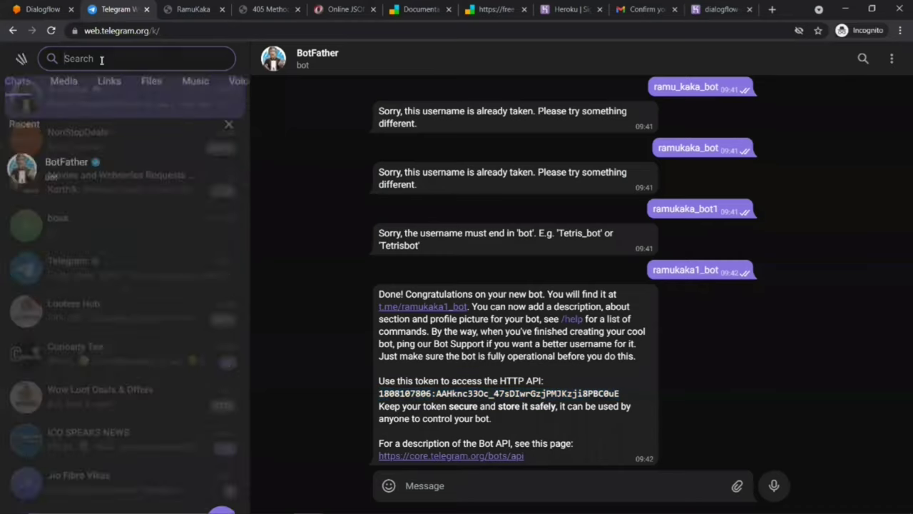
pyautogui.write('ramukaka')
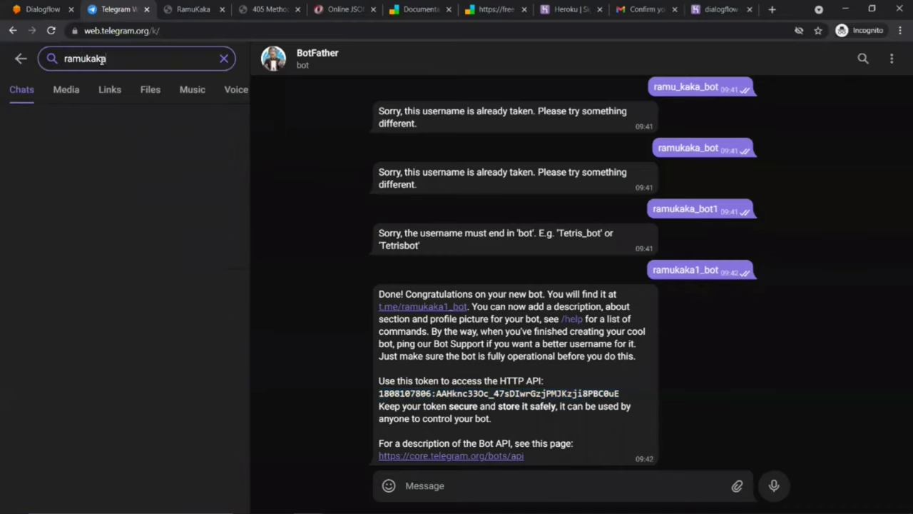
pyautogui.write('1')
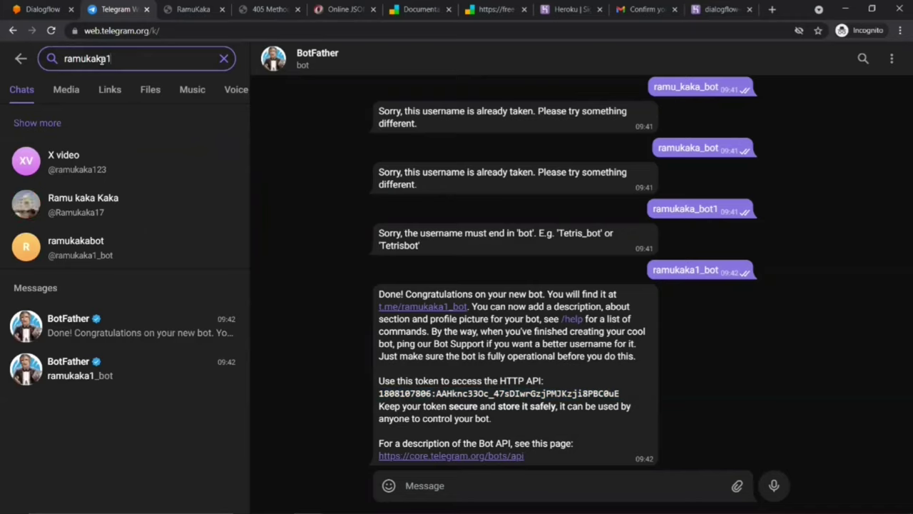
pyautogui.write('_')
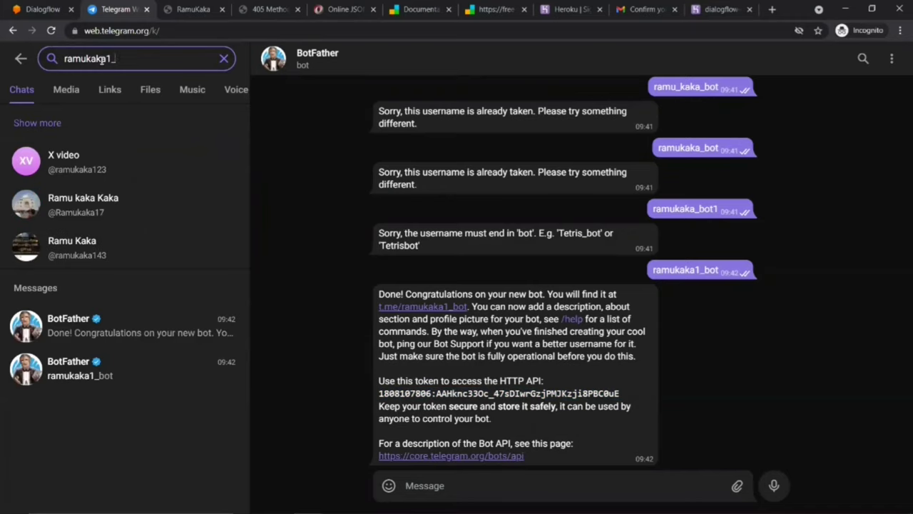
pyautogui.write('bot')
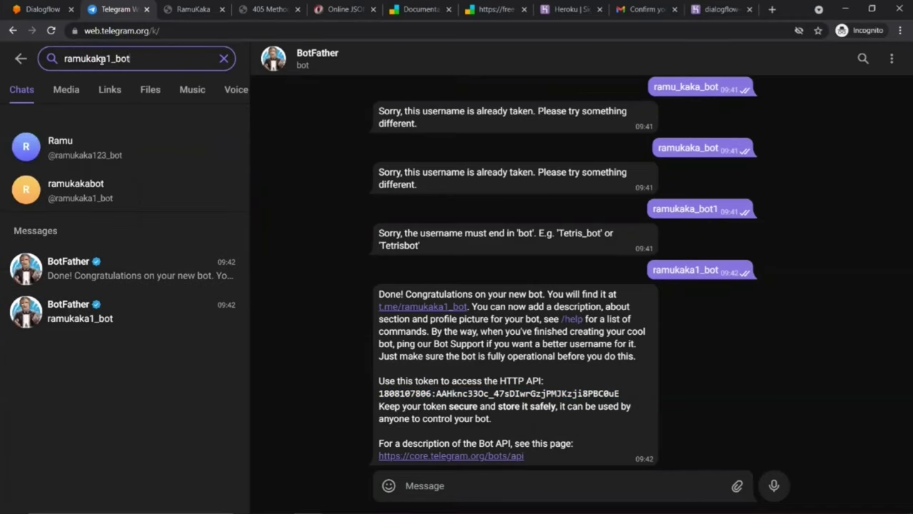
pyautogui.click(79, 189)
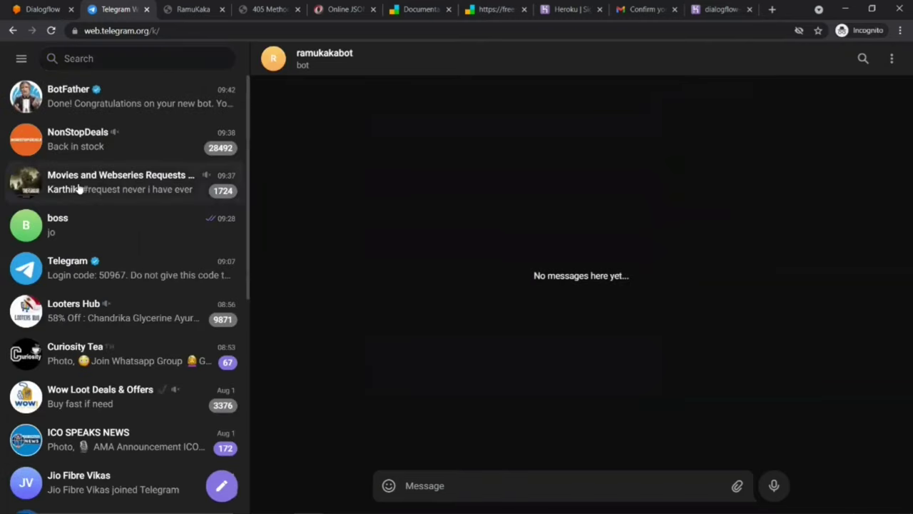
# Step: Send the bot 'hi', 'can you help me?', then a request to convert 100 USD to INR
pyautogui.write('hi')
pyautogui.press('Return')
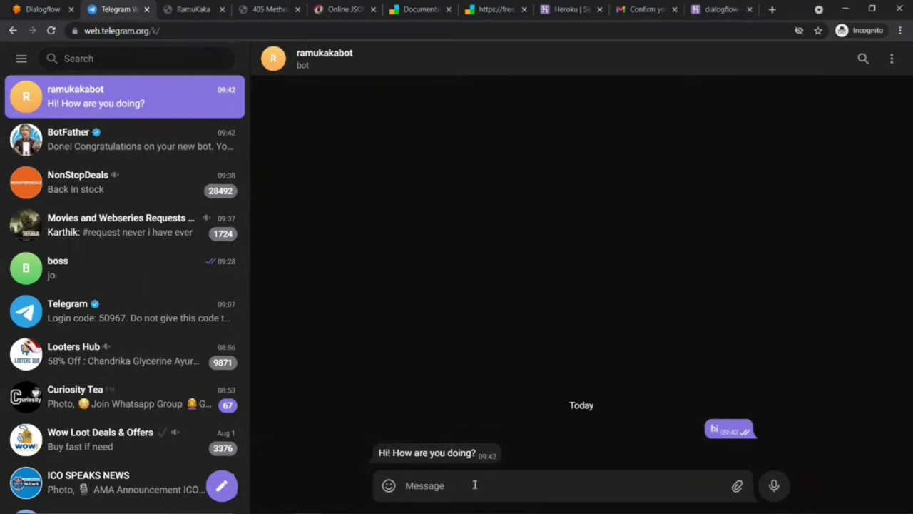
pyautogui.write('can you help me?')
pyautogui.press('Return')
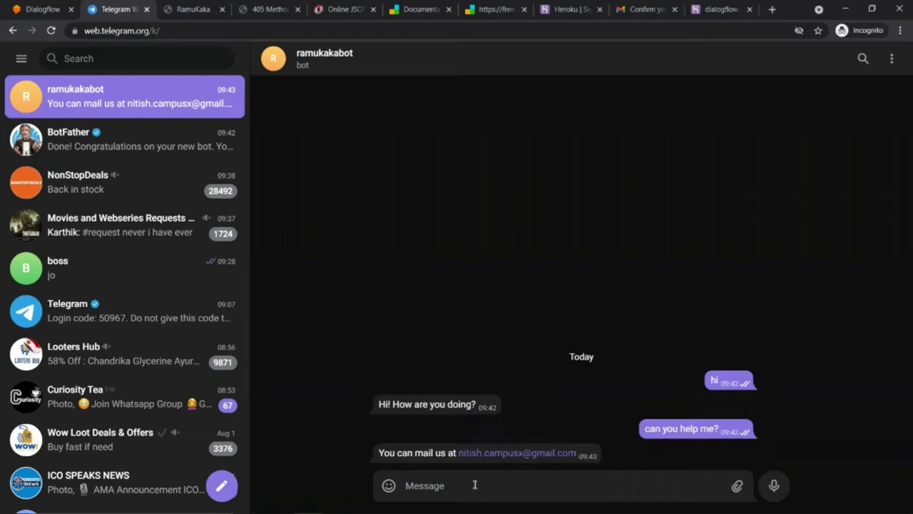
pyautogui.write('ignore that, co')
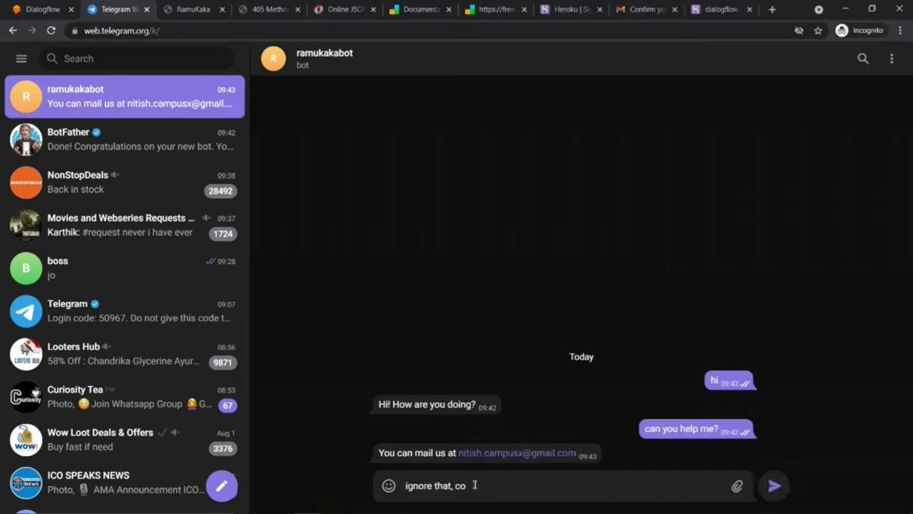
pyautogui.write('nvert 100 usd to inr for mr')
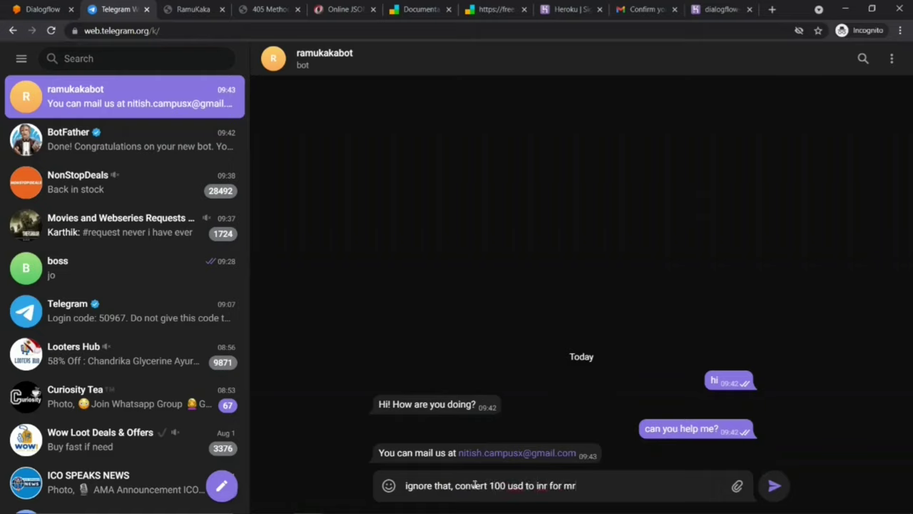
pyautogui.press('Return')
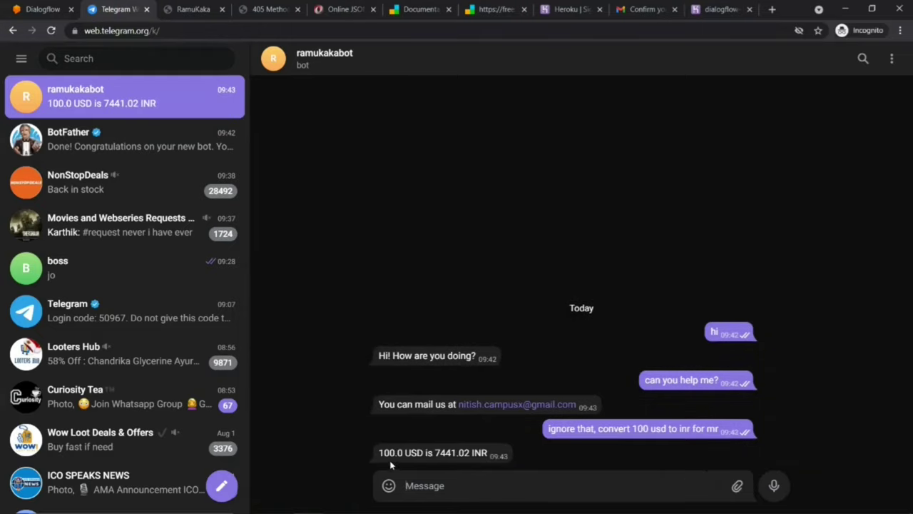
# Step: Highlight the bot's 7441.02 INR answer, then send 'thanks' and 'love you'
pyautogui.moveTo(378, 453); pyautogui.dragTo(488, 453)
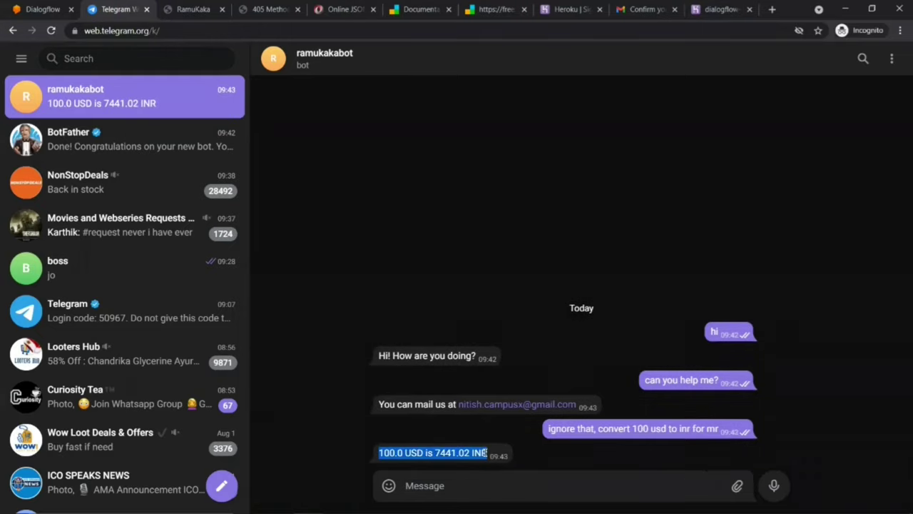
pyautogui.click(459, 477)
pyautogui.write('thanks')
pyautogui.press('Return')
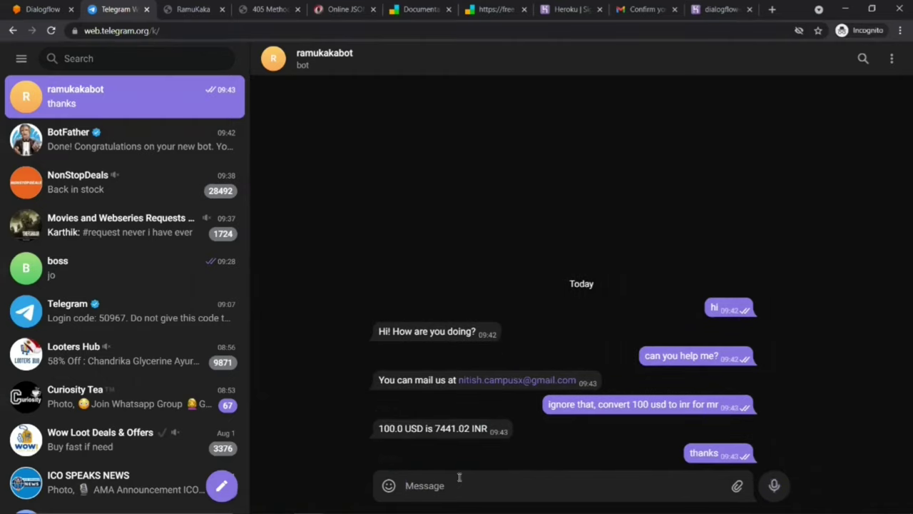
pyautogui.write('love you')
pyautogui.press('Return')
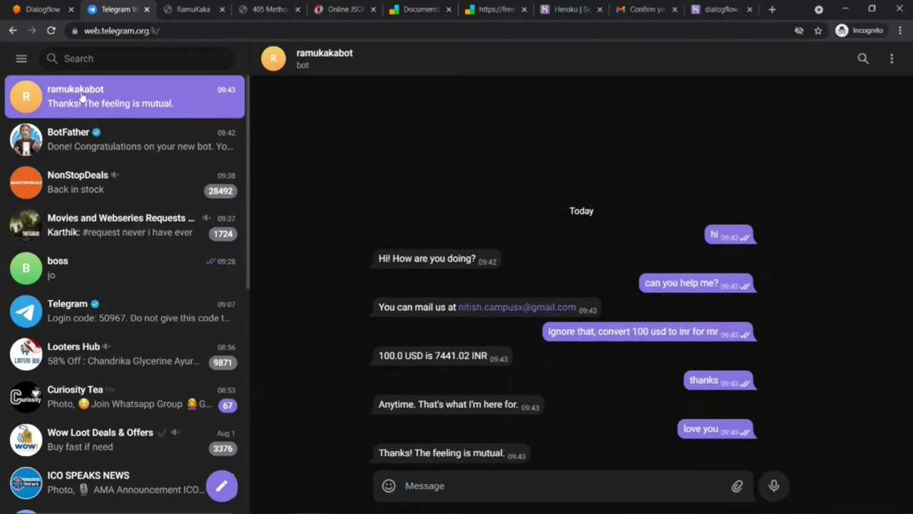
pyautogui.hotkey('alt', 'Tab')
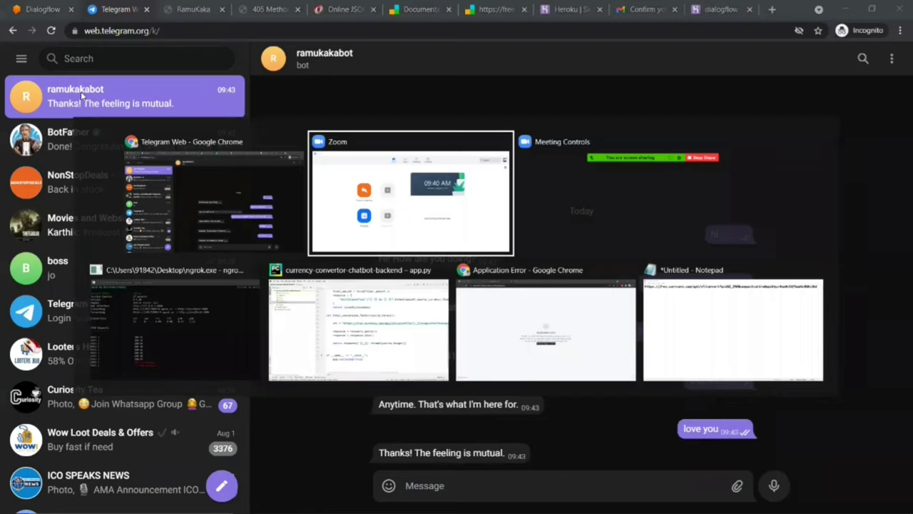
pyautogui.hotkey('alt', 'Tab')
pyautogui.hotkey('alt', 'Tab')
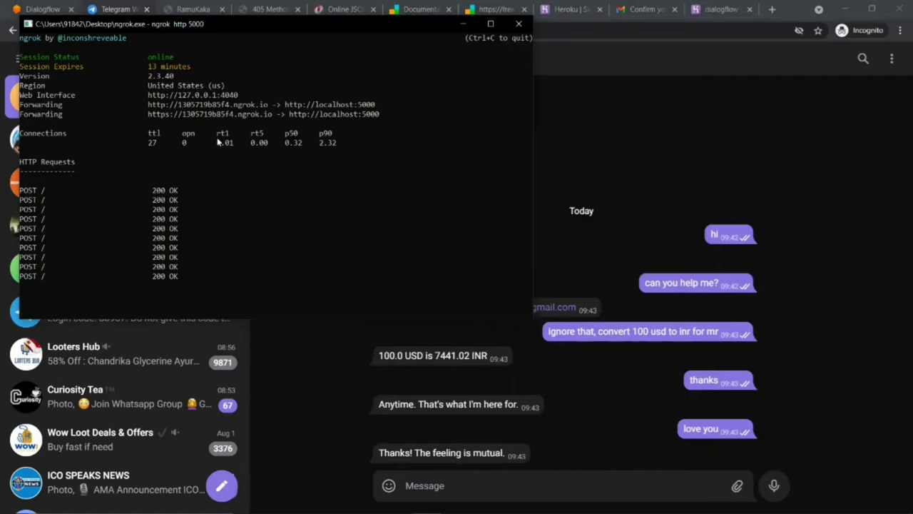
pyautogui.hotkey('alt', 'Tab')
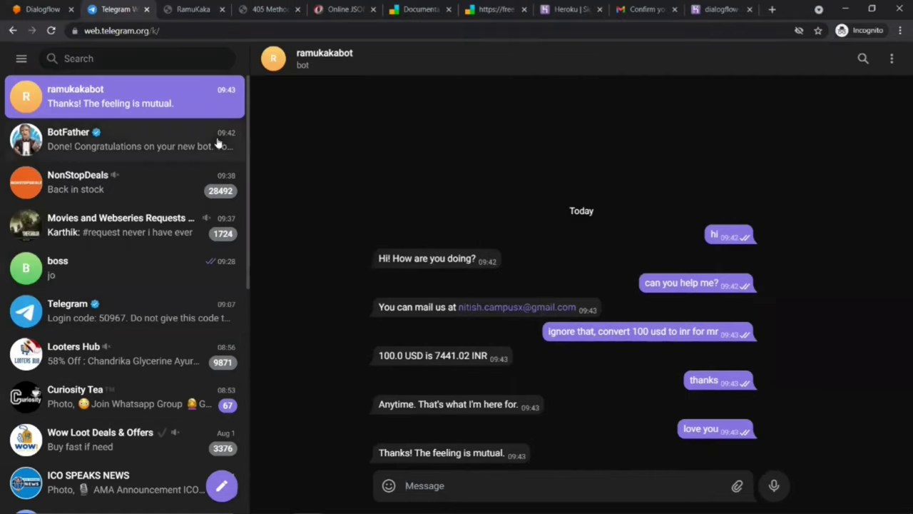